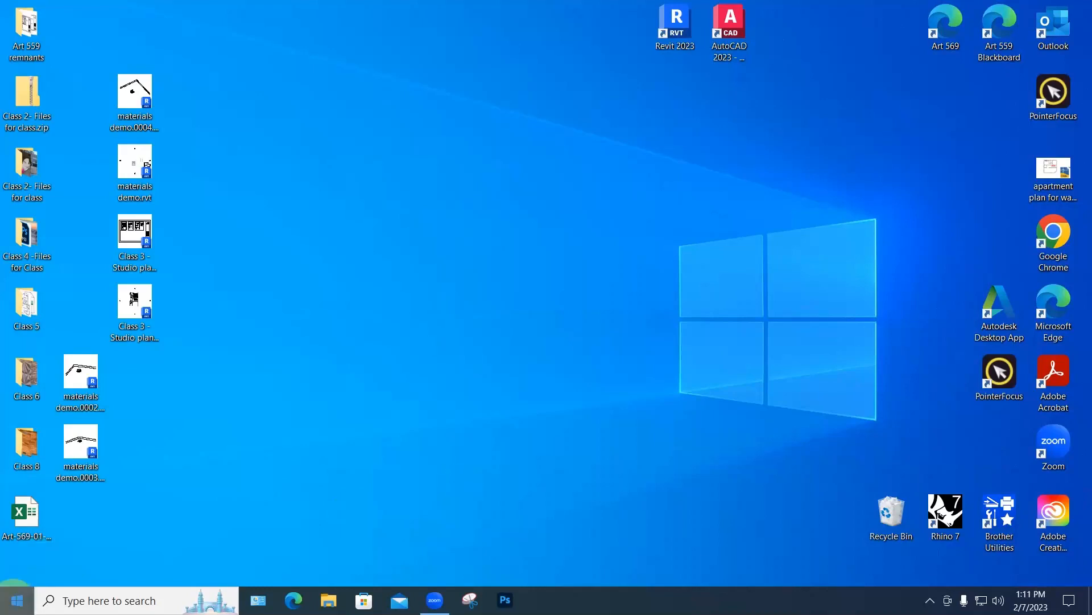
Step: Launch Excel from the E section of the Start menu's app list
click(17, 600)
scroll(103, 489, down, 6)
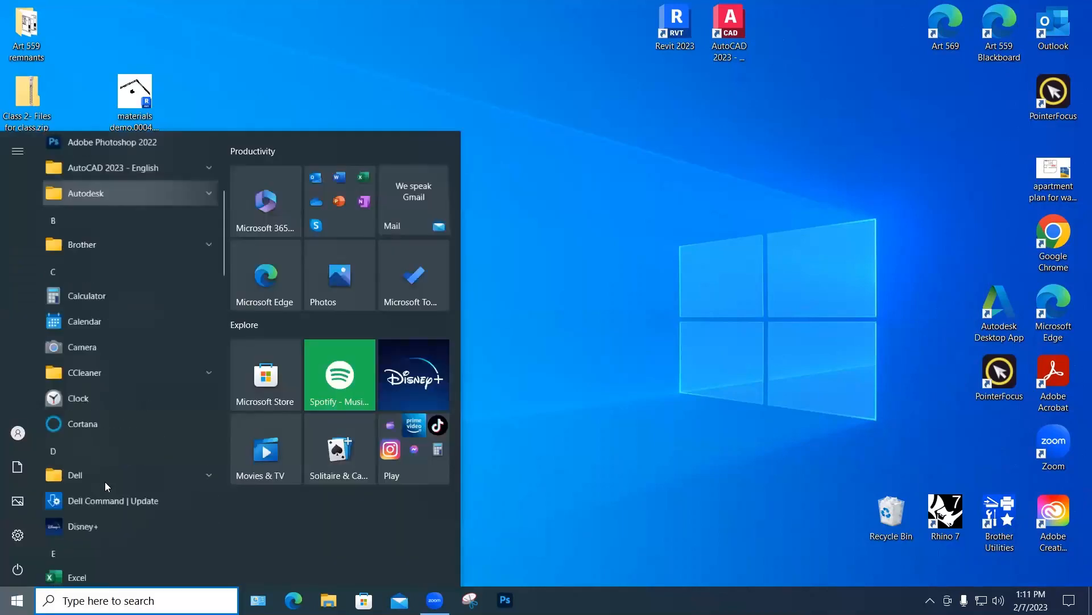
scroll(104, 481, down, 2)
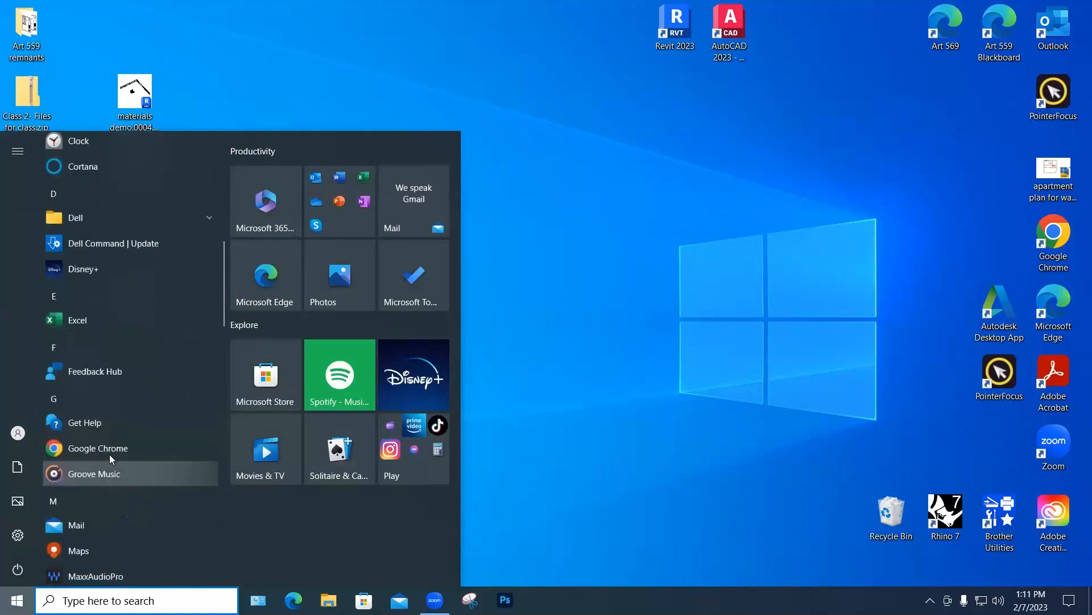
click(81, 322)
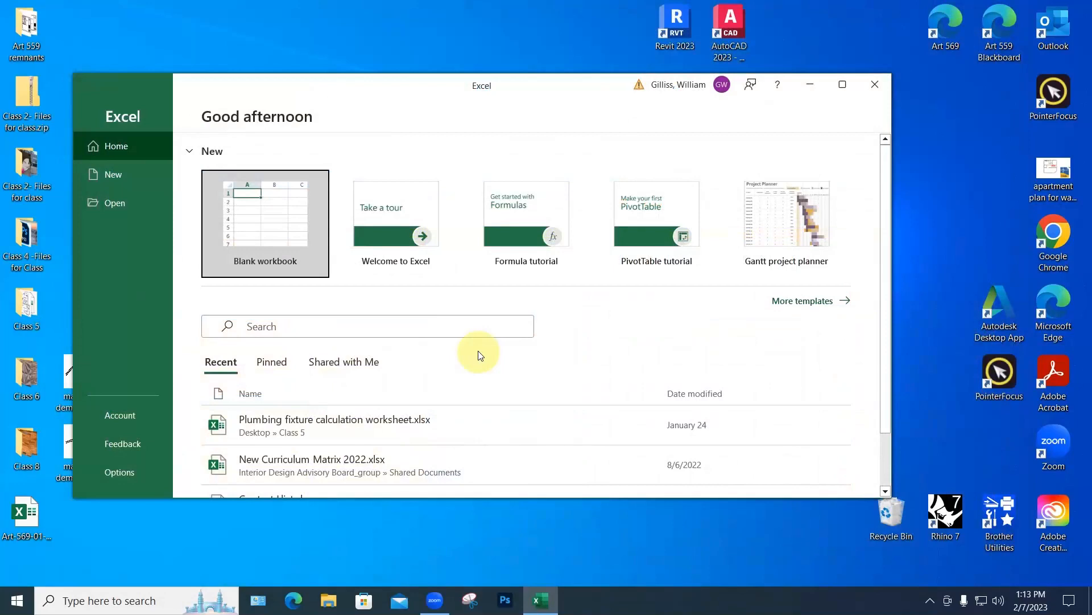
Step: Create a blank workbook, then try selecting column D and the single cell D9
click(266, 211)
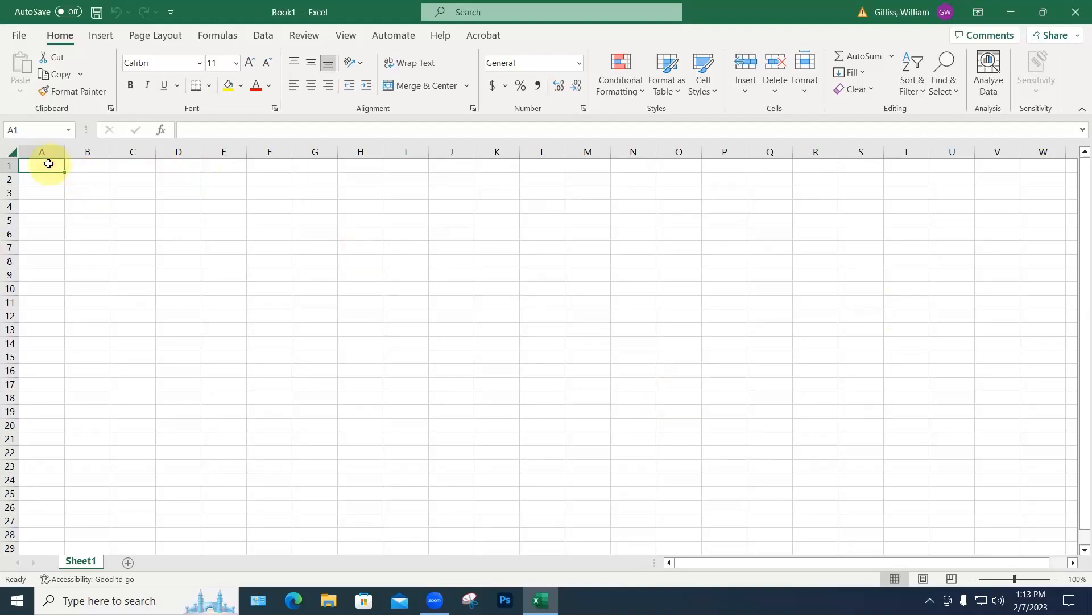
click(177, 152)
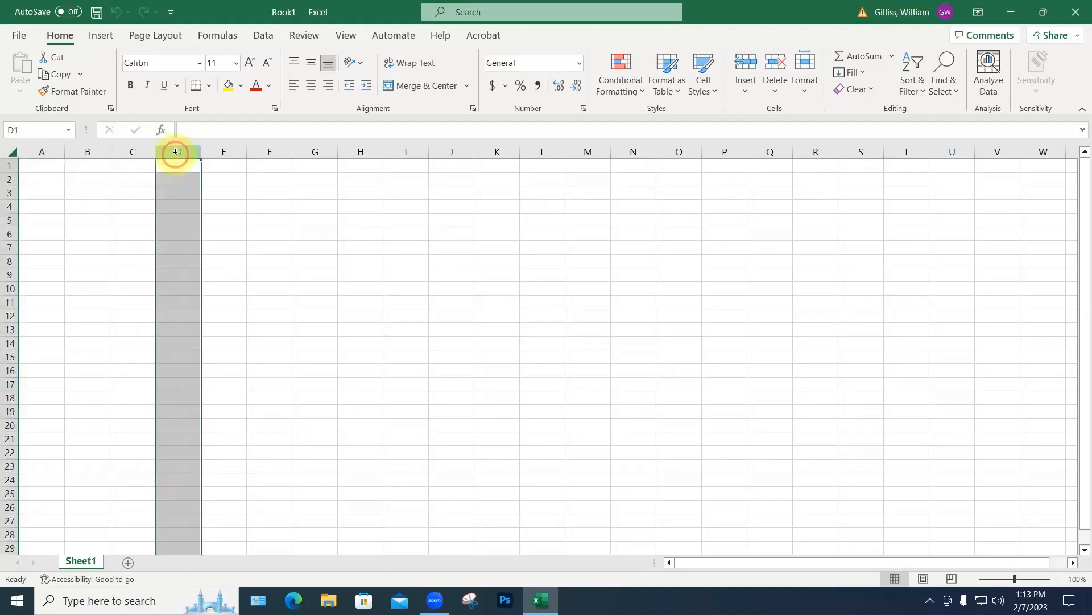
click(173, 275)
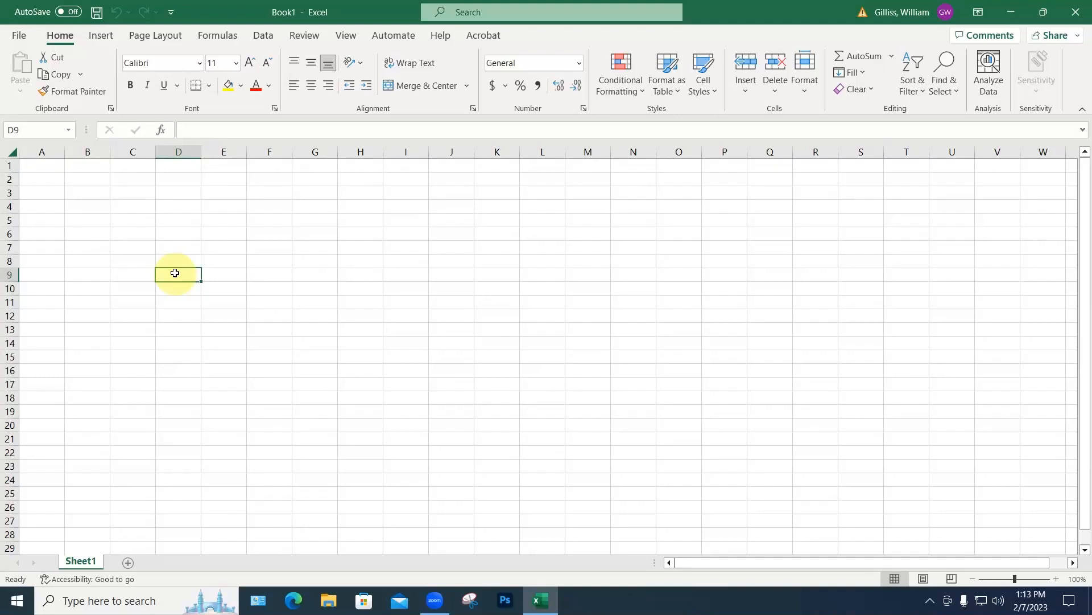
Step: Enter 'This is a demo worksheet' in A1 and 'so is this' in B1
click(36, 164)
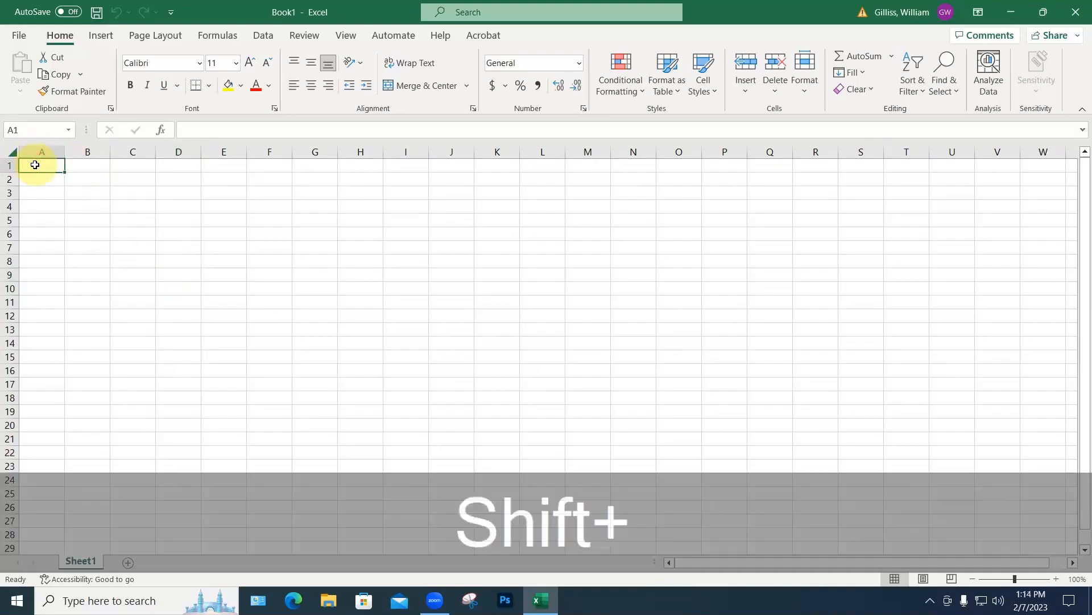
text(This is a demo )
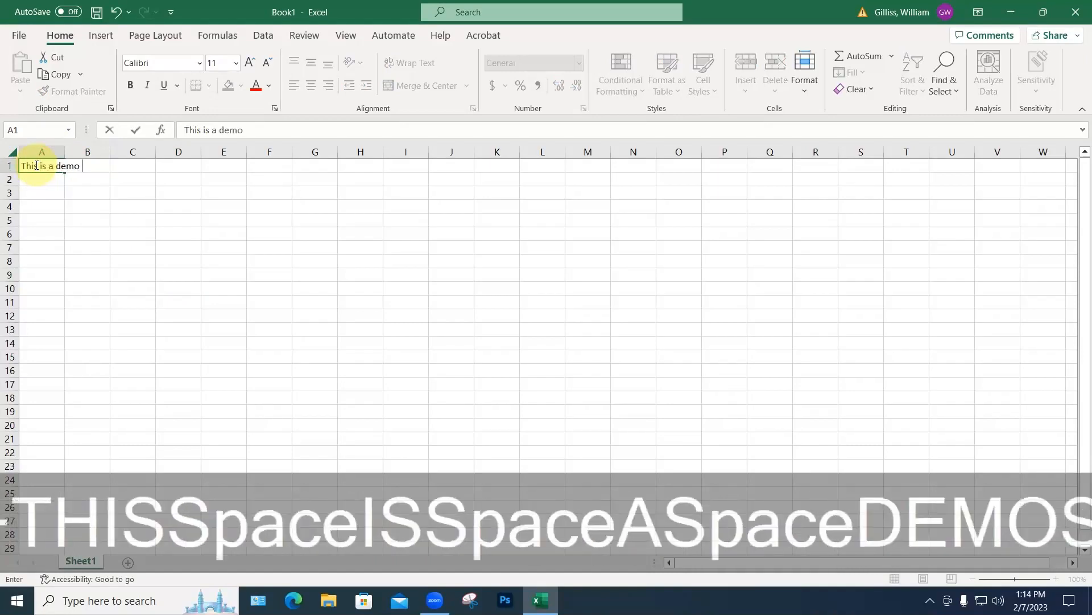
text(wor)
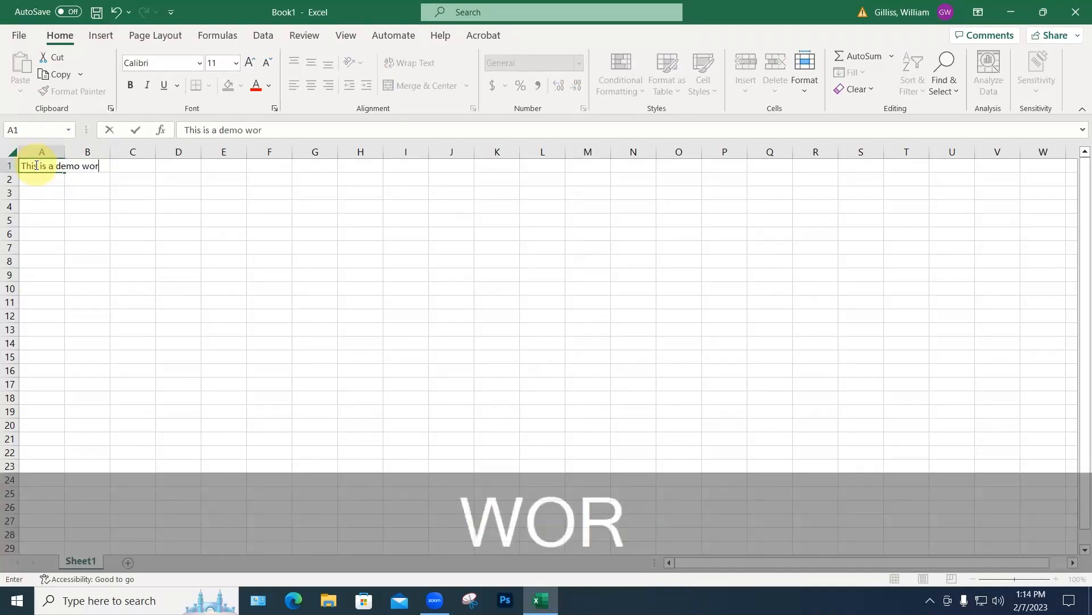
text(ksheet)
key(Return)
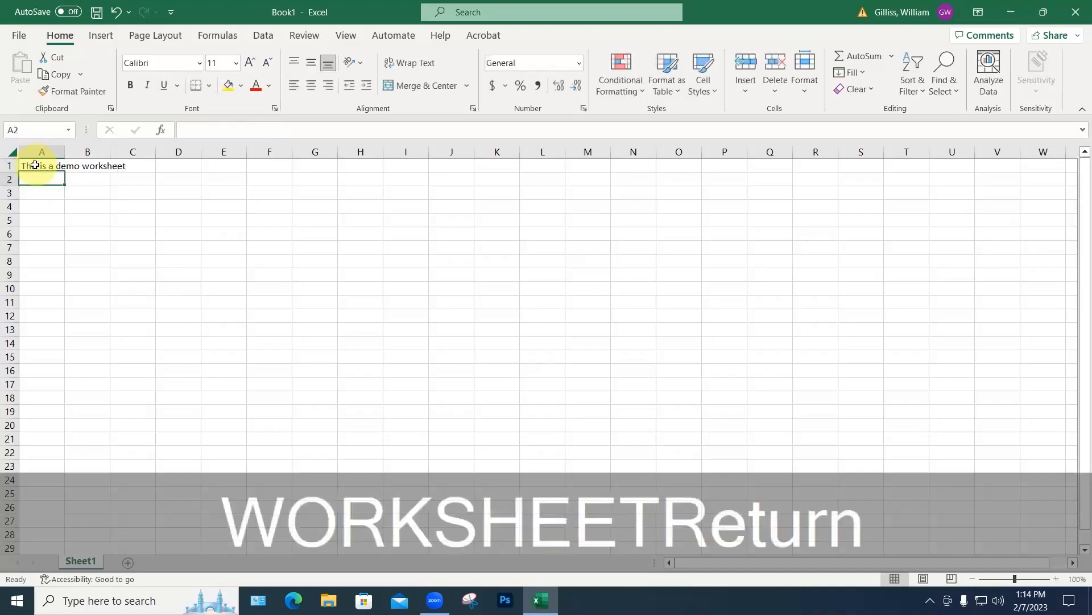
click(82, 262)
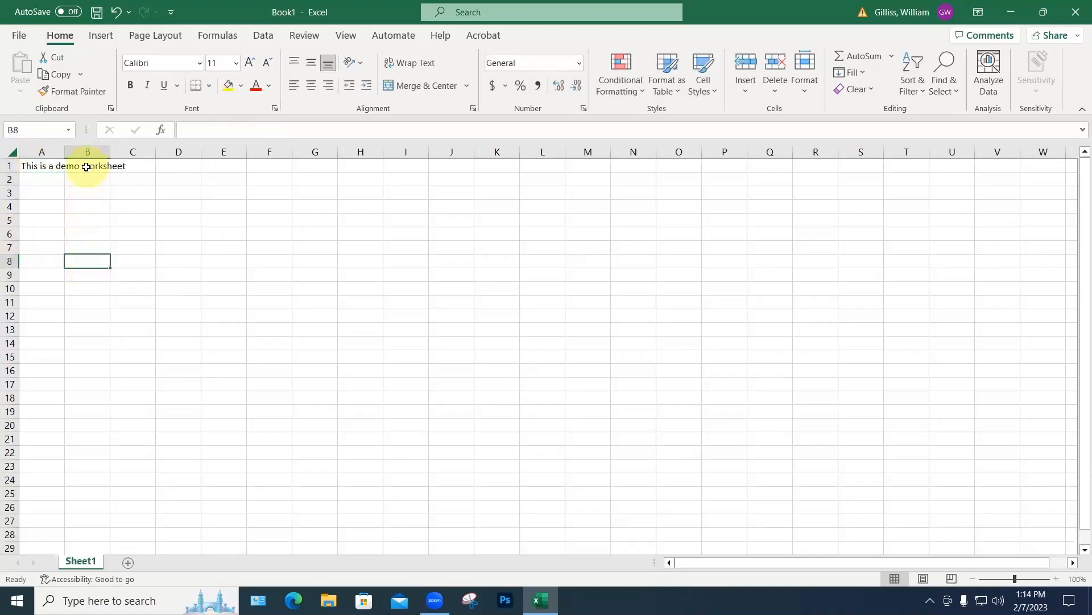
click(86, 167)
text(so )
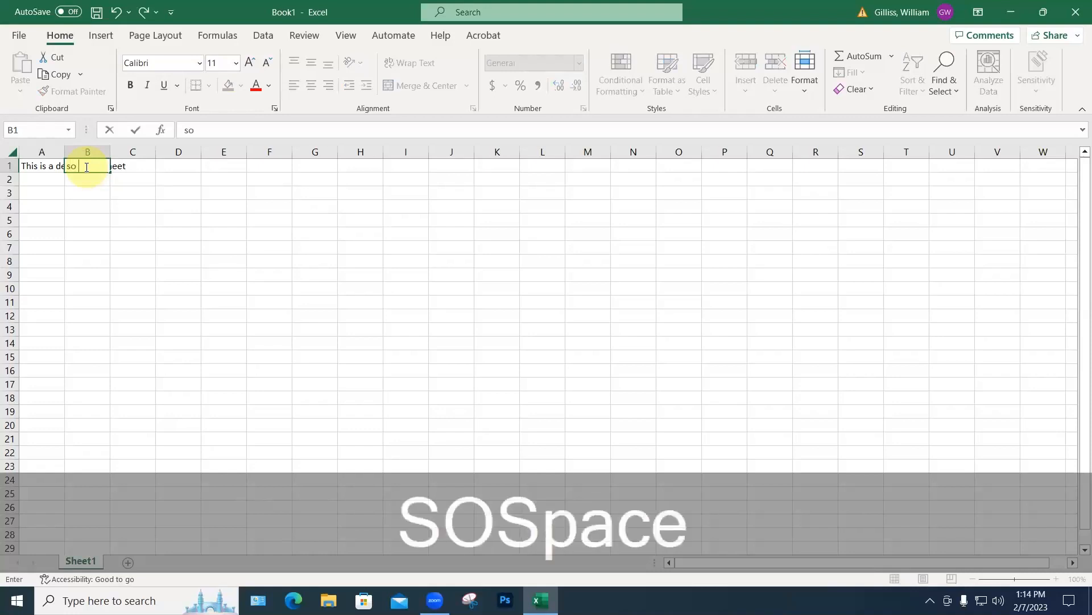
text(is this)
key(Return)
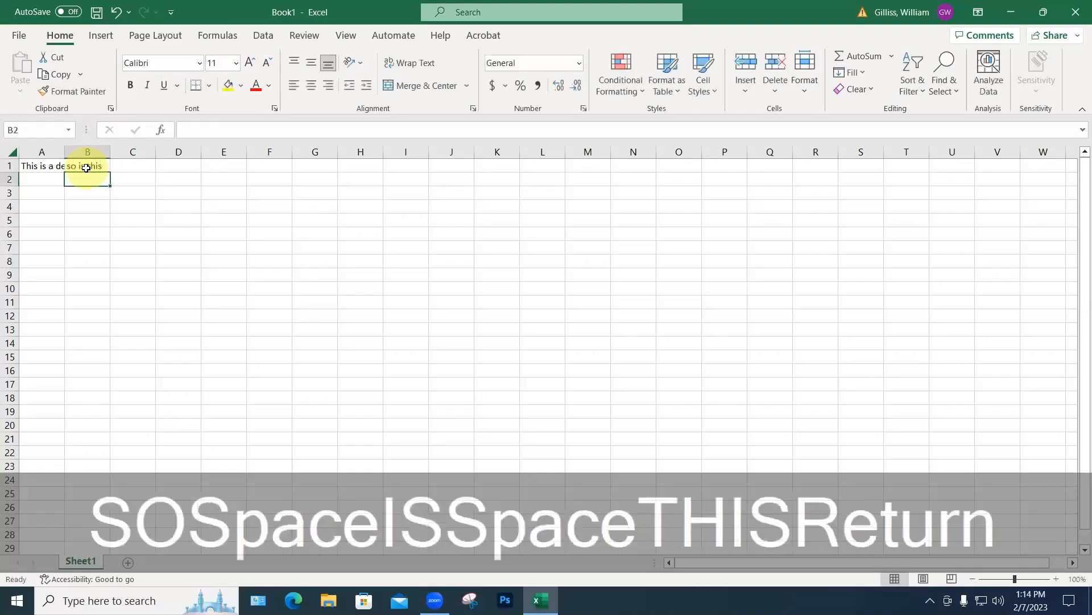
Step: Widen column A to fit the sentence, then try a taller row 1 and undo it
drag(67, 149, 160, 150)
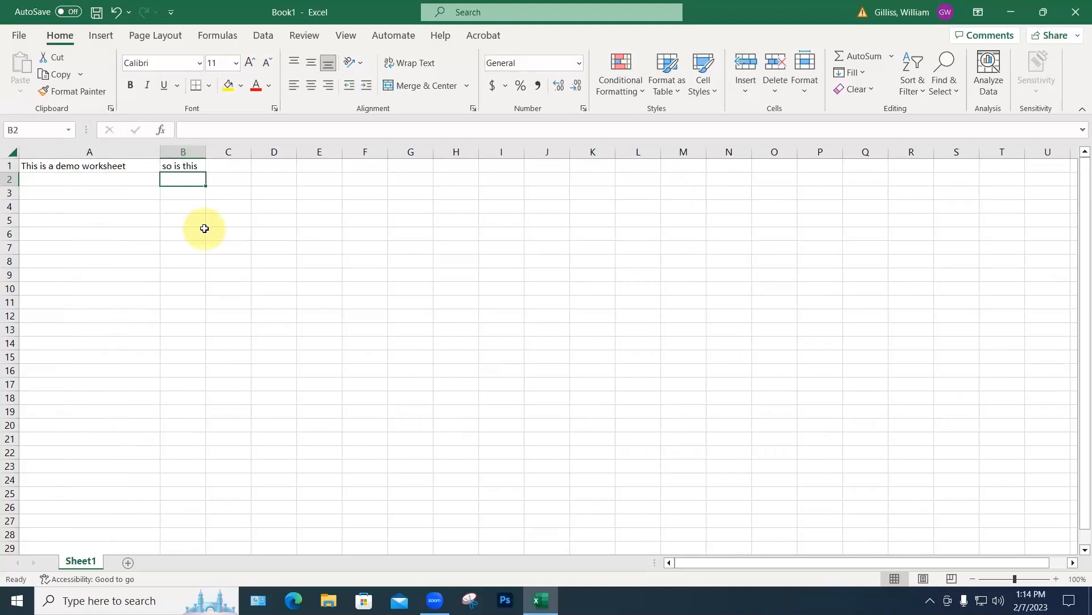
drag(9, 173, 10, 198)
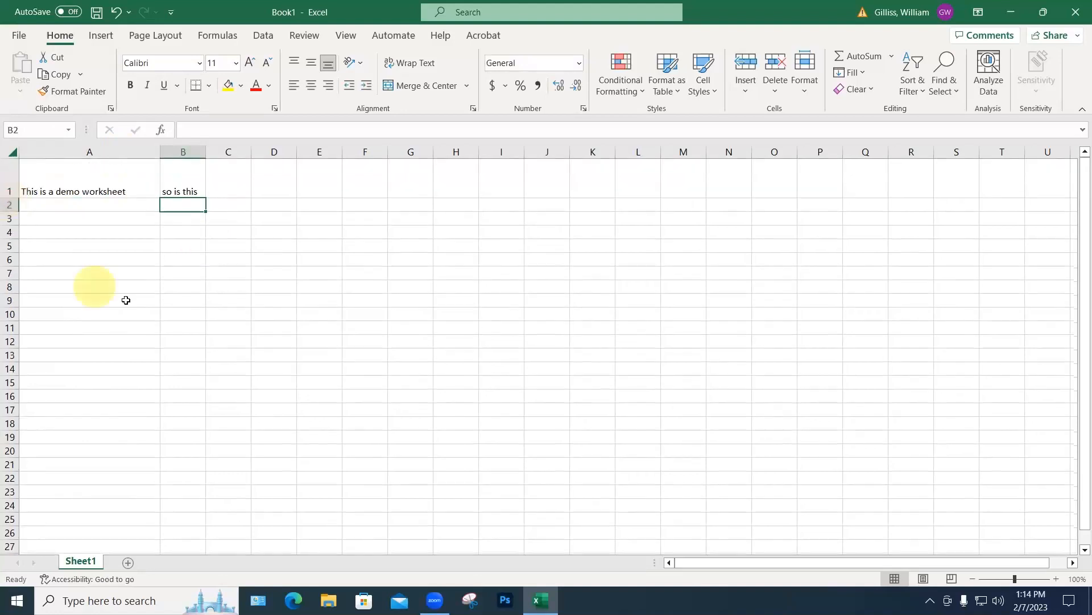
key(ctrl+z)
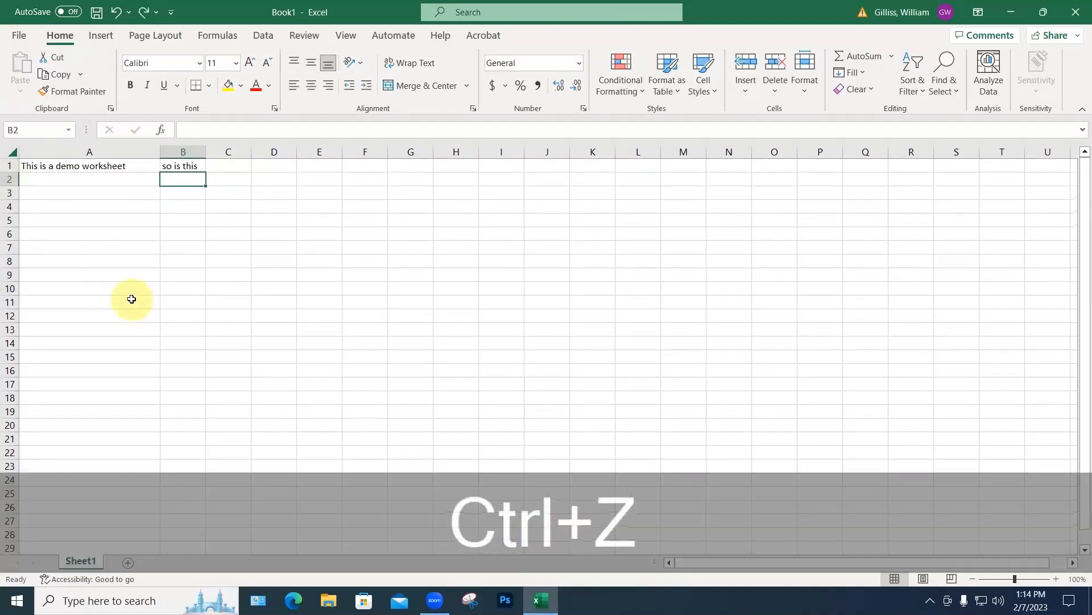
click(207, 275)
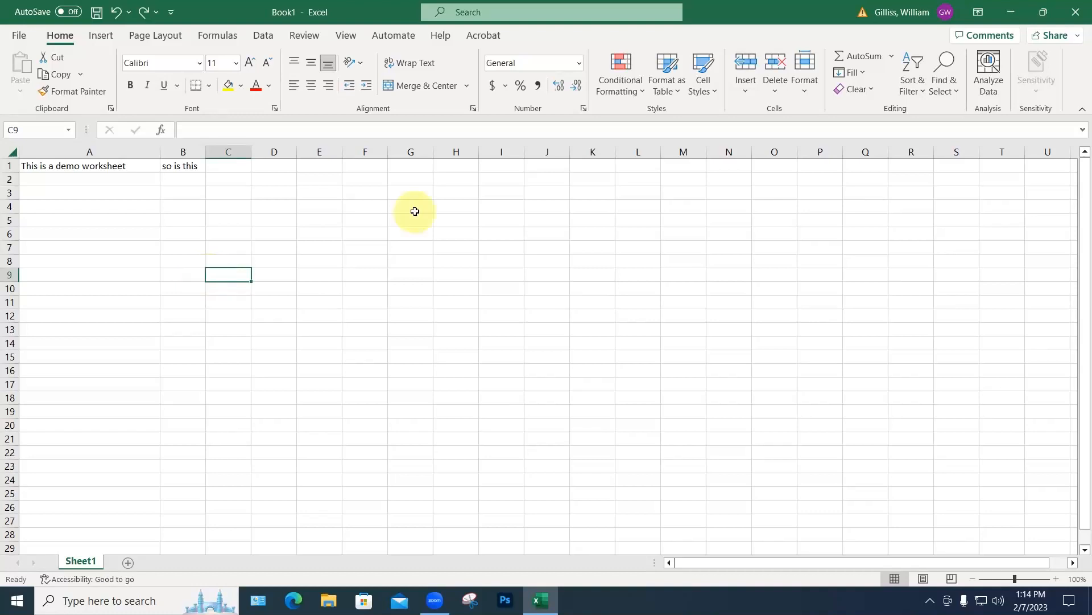
Step: Zoom the sheet to 50% magnification, then return it to 100%
click(347, 38)
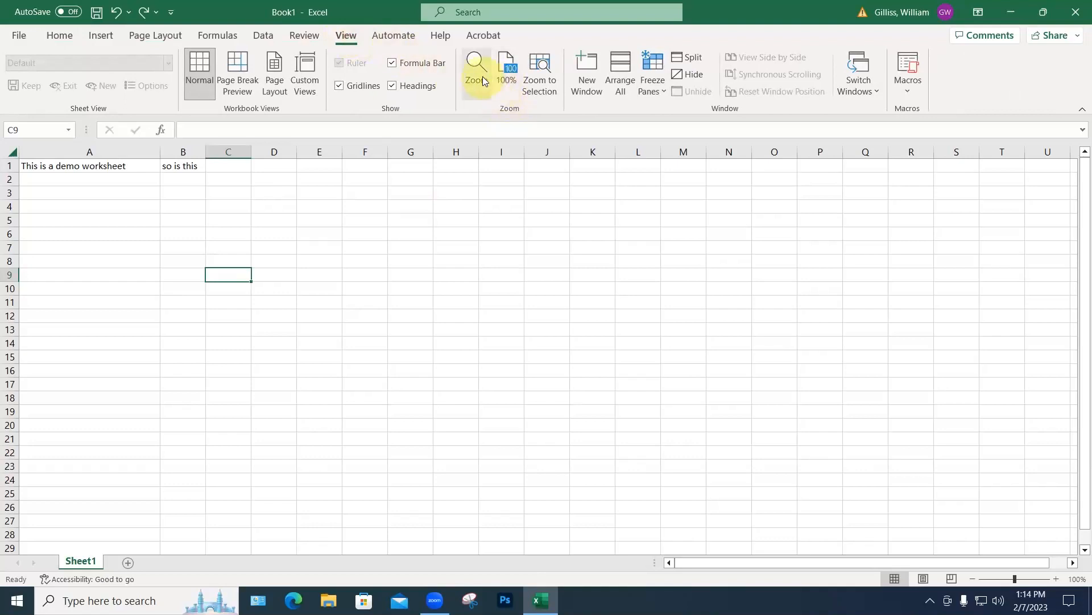
click(482, 76)
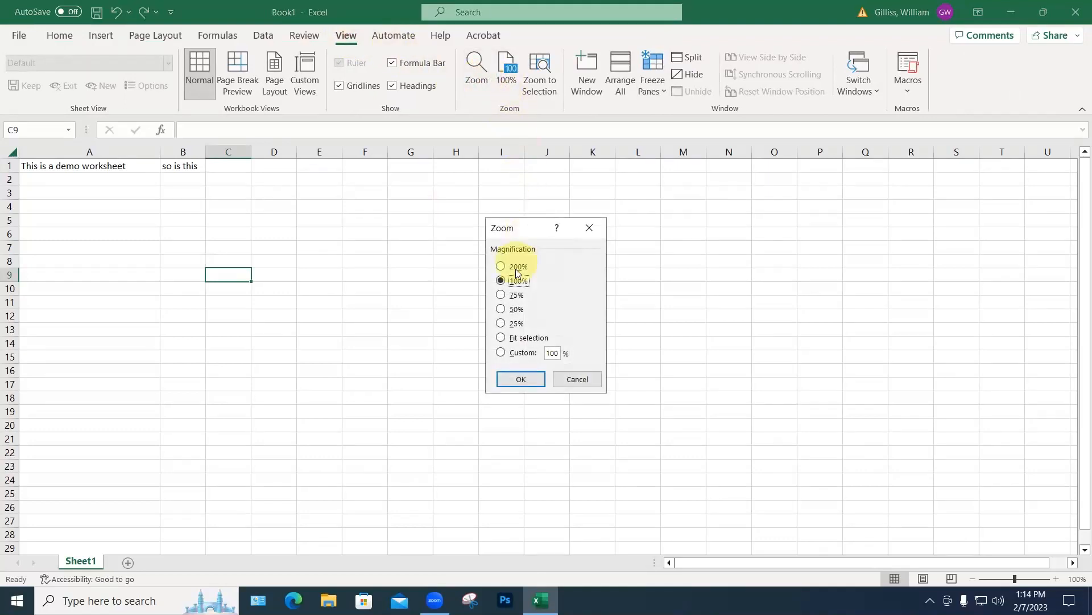
click(501, 309)
click(531, 378)
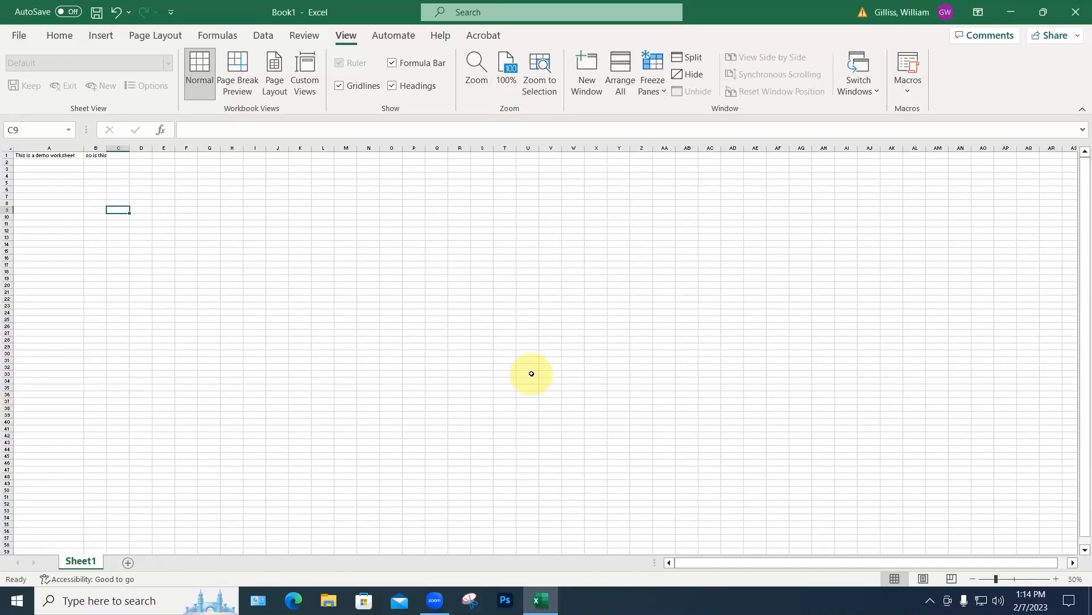
click(506, 66)
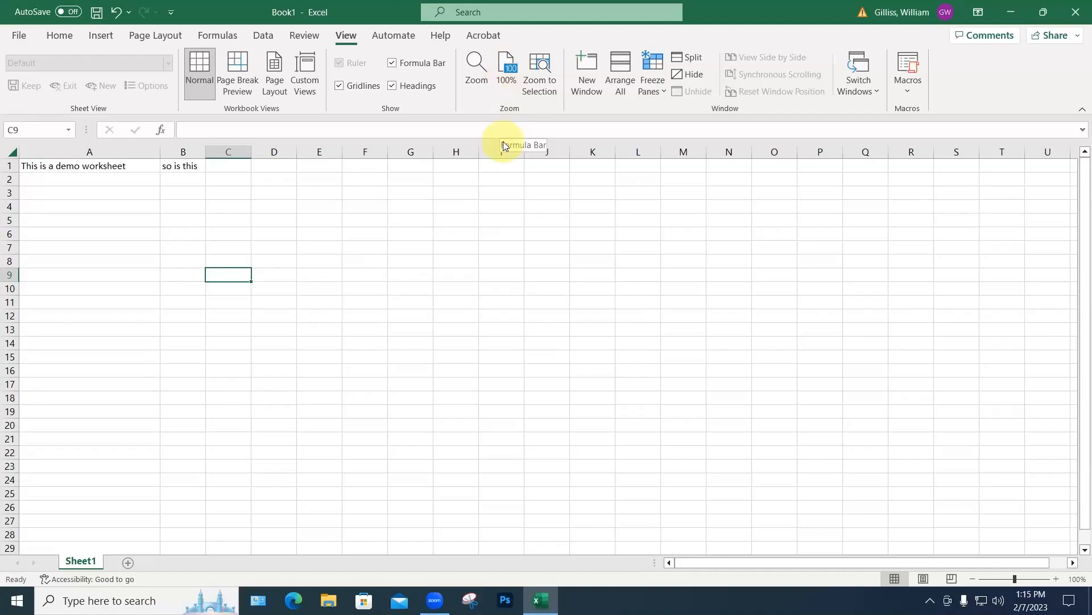
Step: Enter 'me,too' in C1 and 'so am I' in D1, then recheck both cells
click(231, 166)
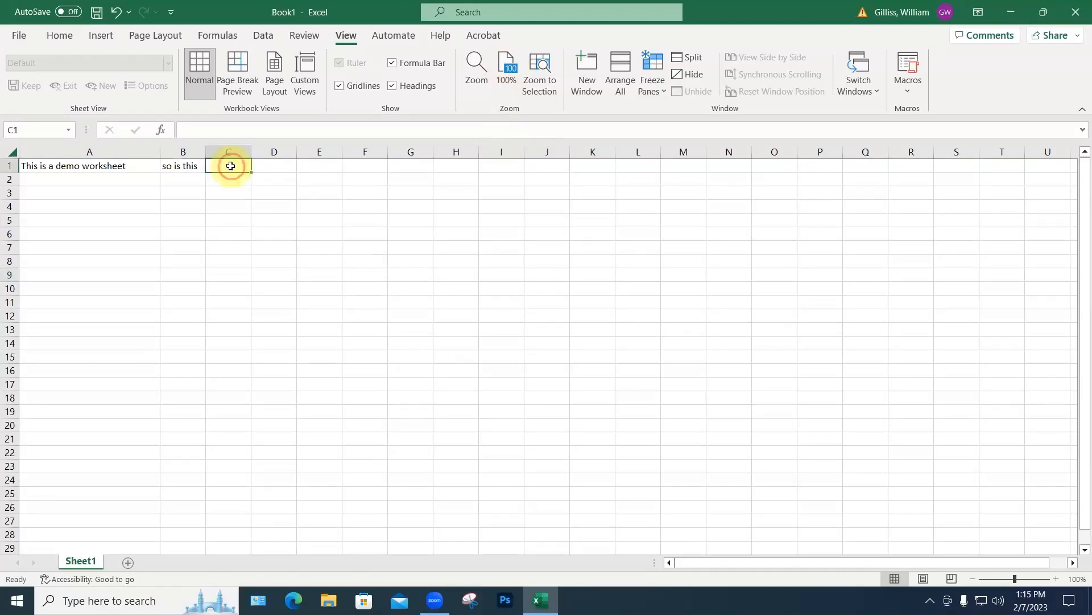
text(me)
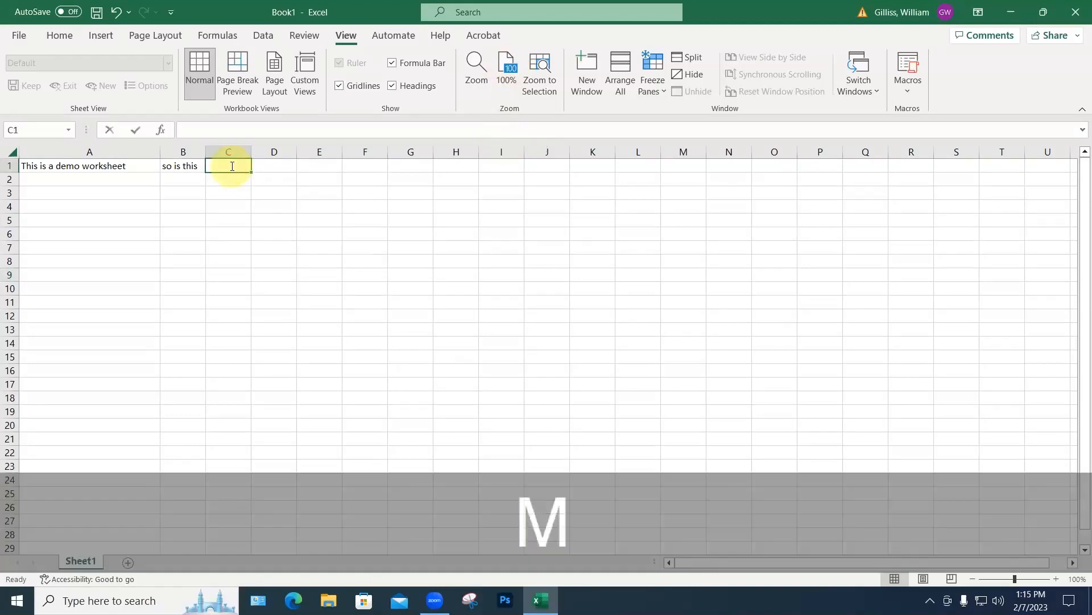
text(,too)
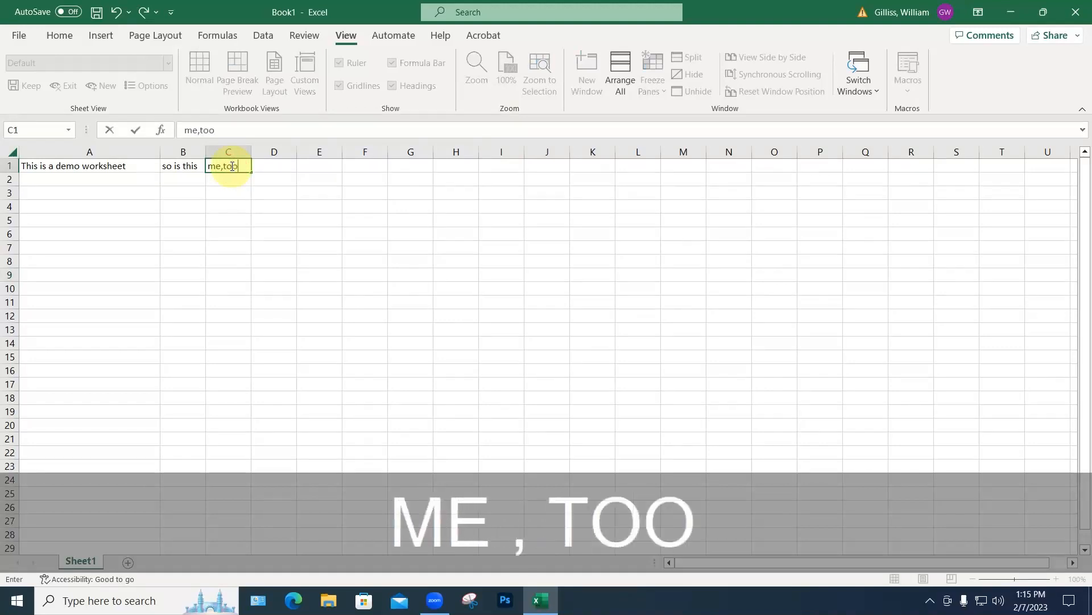
key(Return)
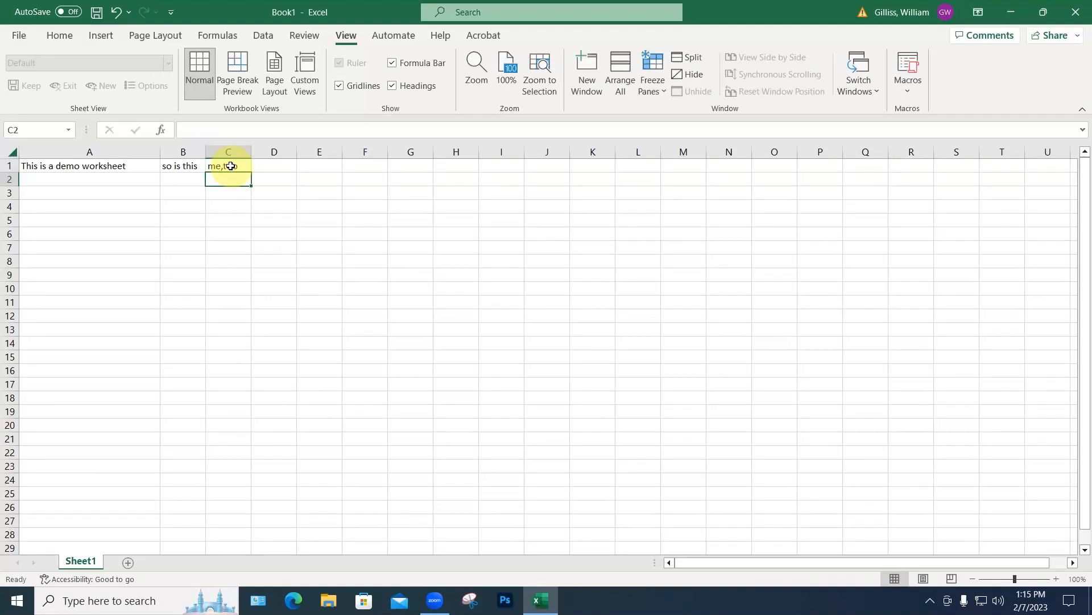
click(273, 167)
text(so am I)
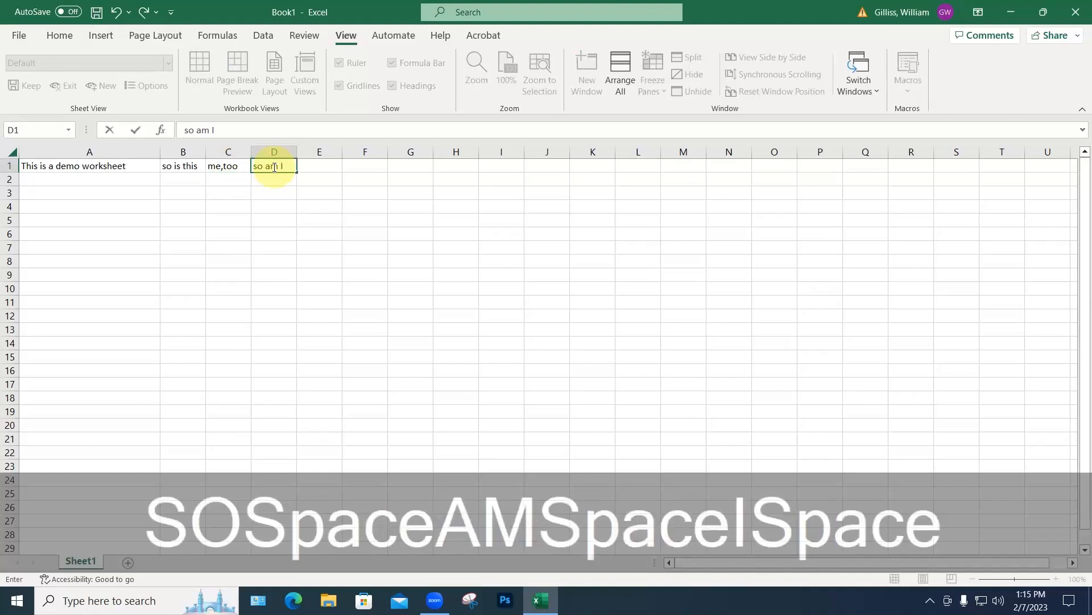
key(Tab)
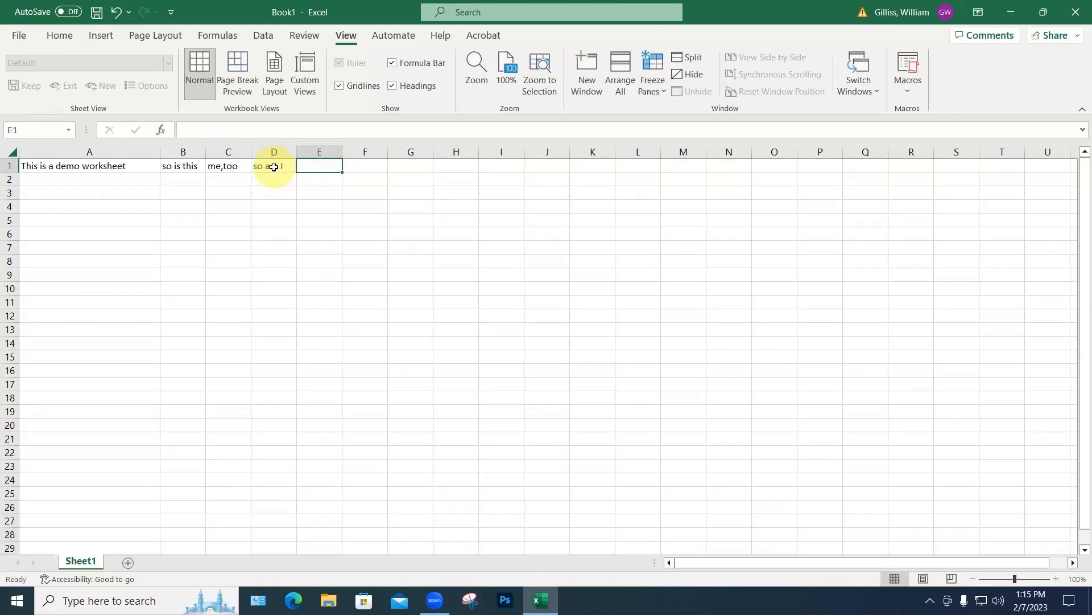
click(236, 165)
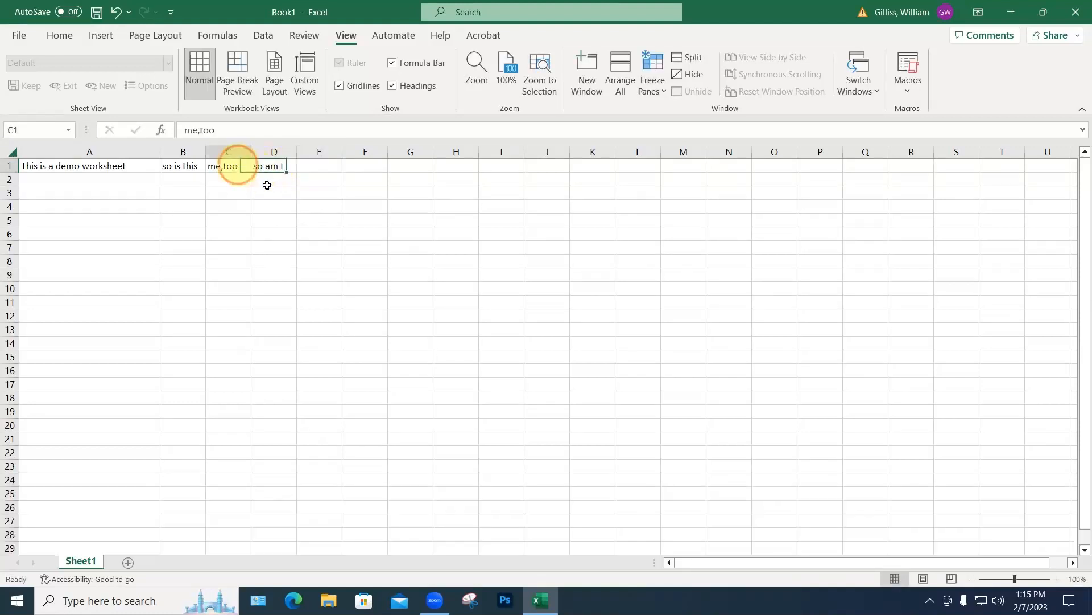
click(272, 181)
click(299, 191)
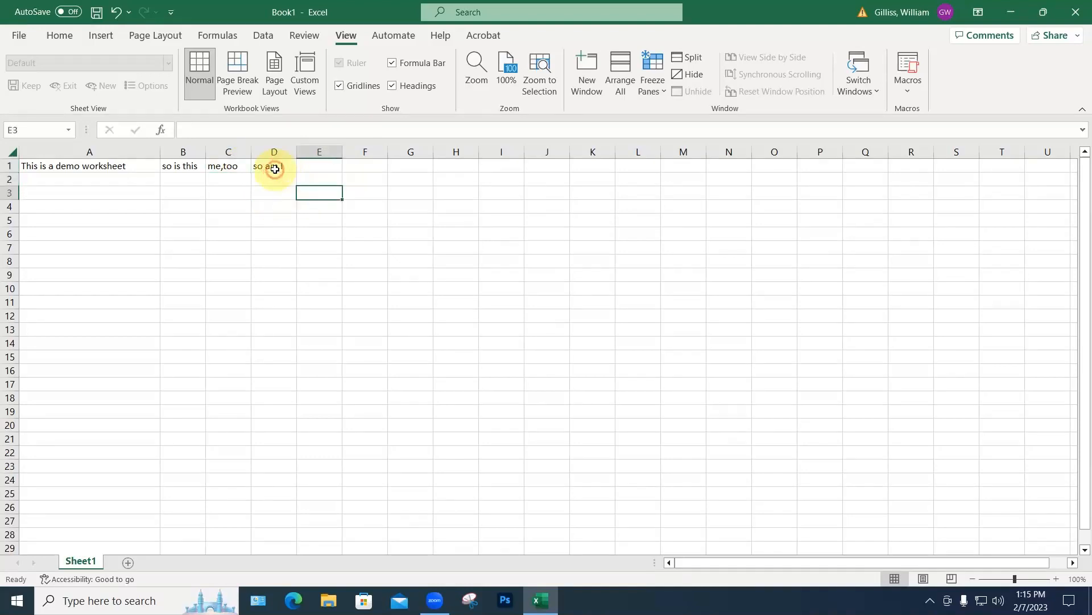
click(274, 166)
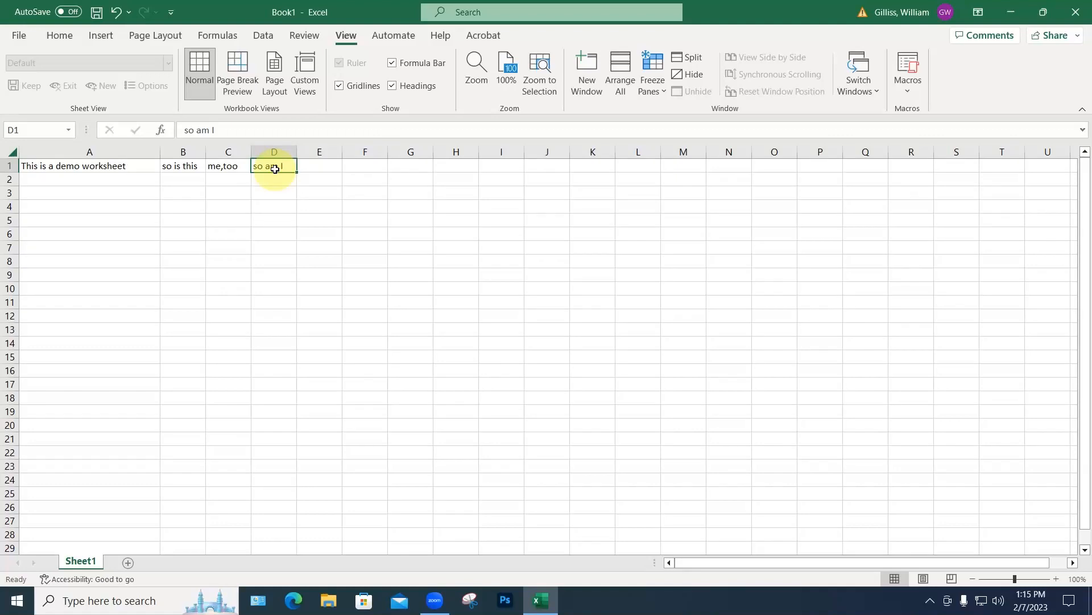
Step: Enter 123, 456 and 798 down E1:E3, and 8 in F1
click(310, 165)
text(123)
key(Return)
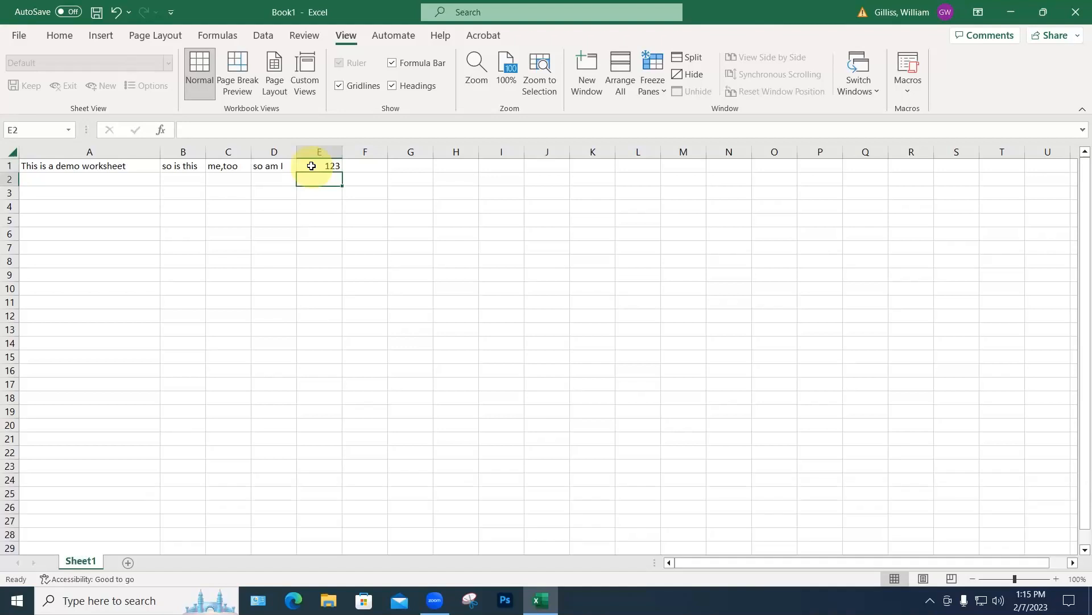
text(456)
key(Return)
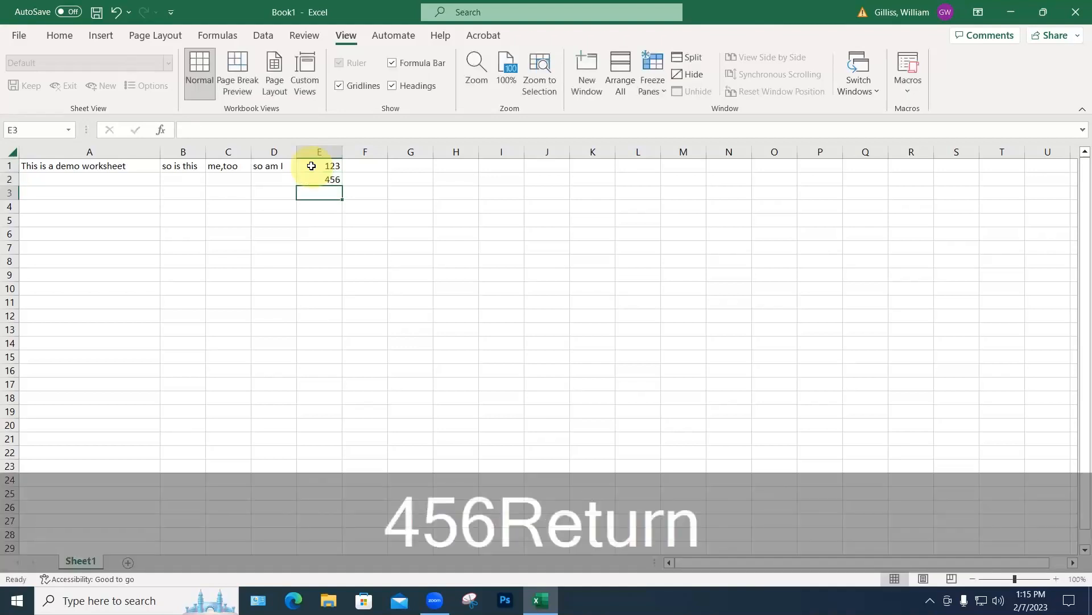
text(798)
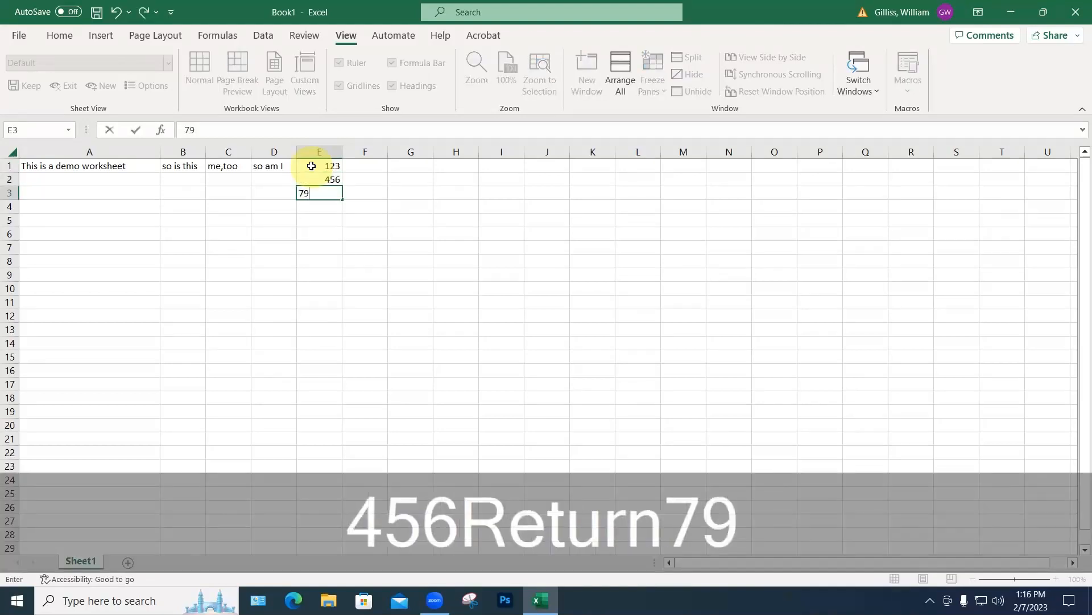
key(Return)
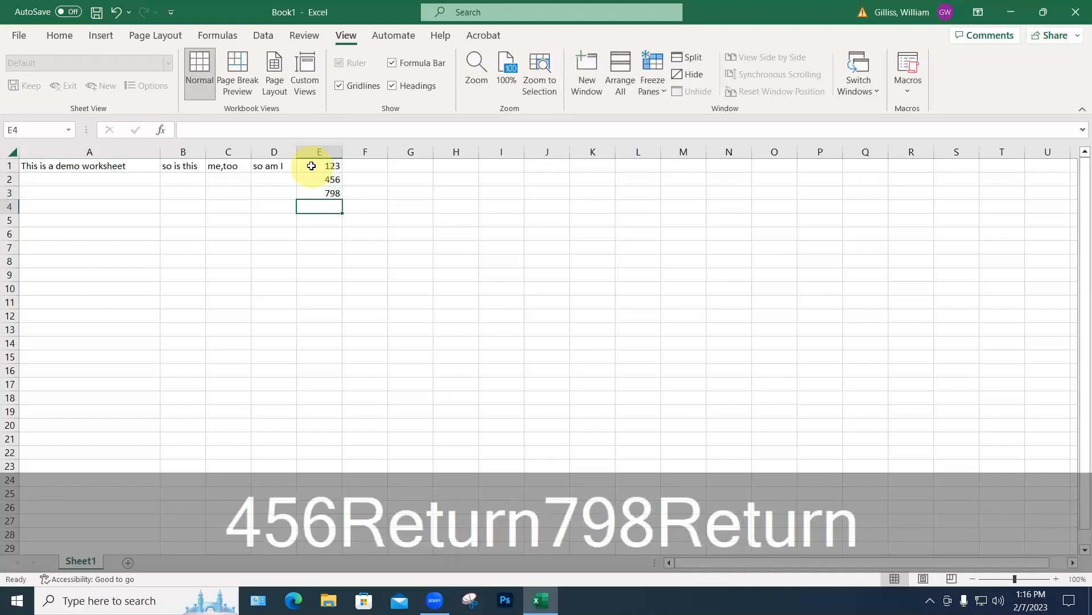
click(361, 164)
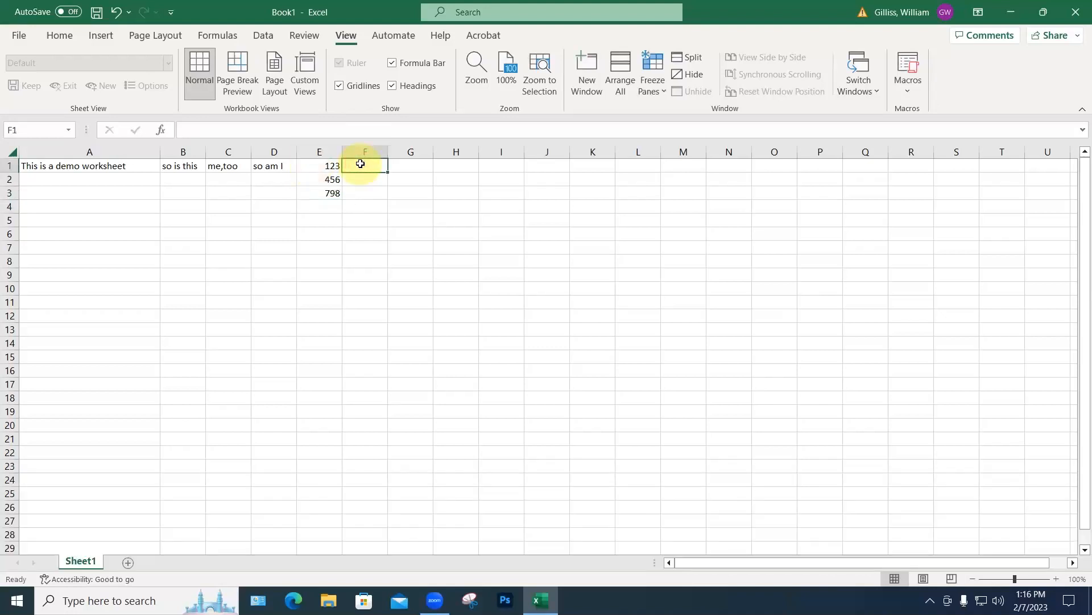
text(8)
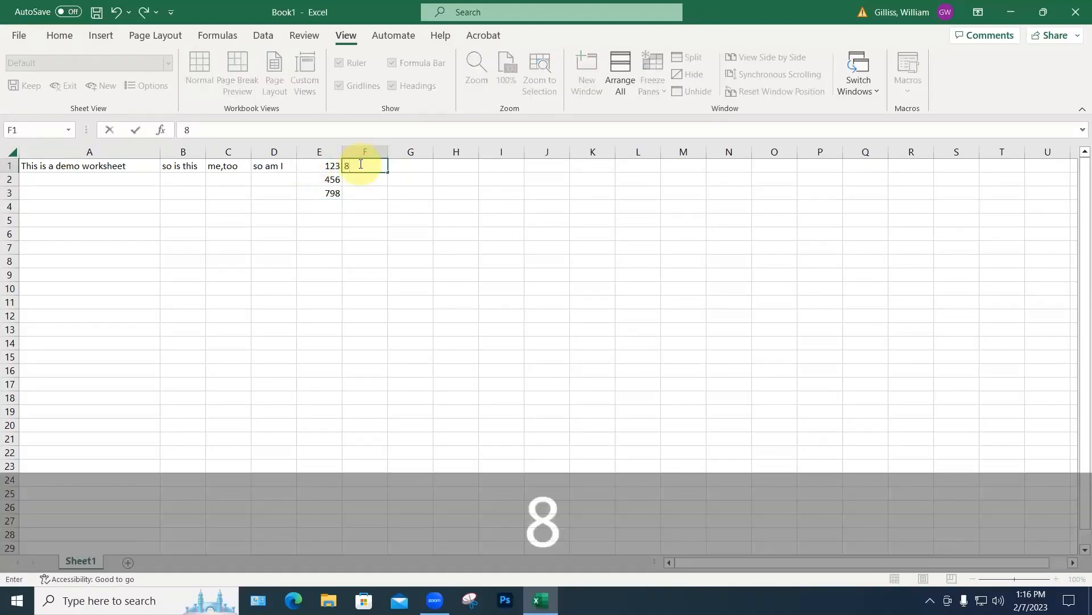
key(Tab)
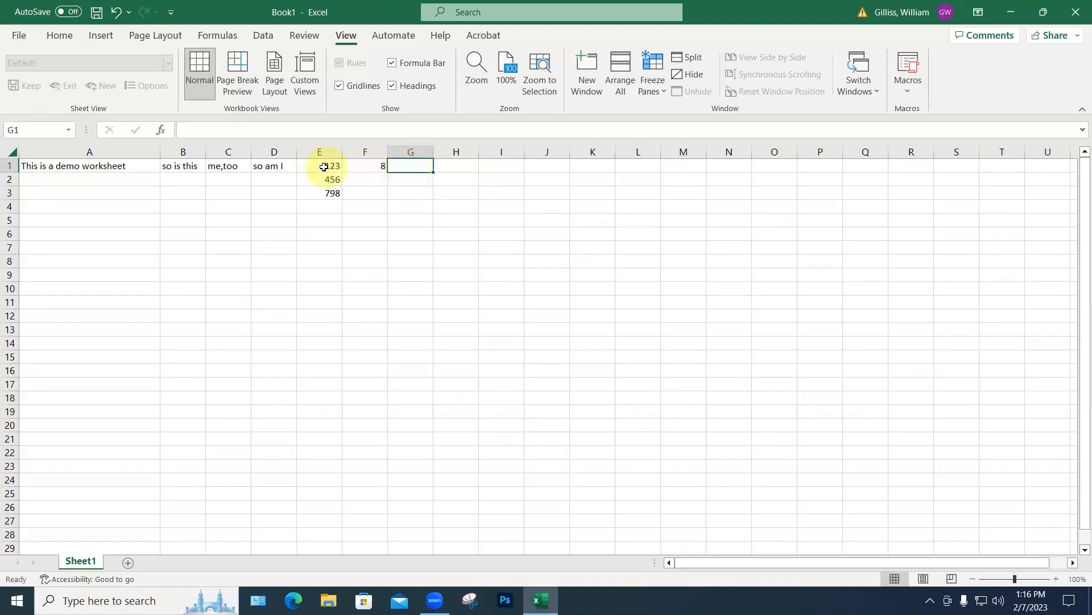
Step: Build the formula =F1+E1 in G1 by clicking the cells
click(407, 165)
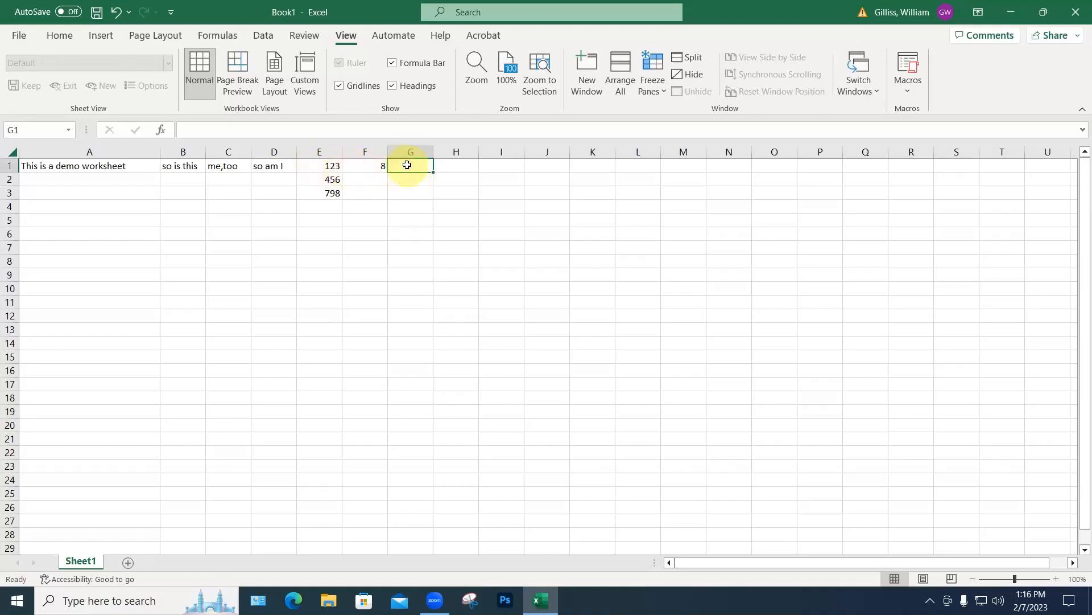
text(=)
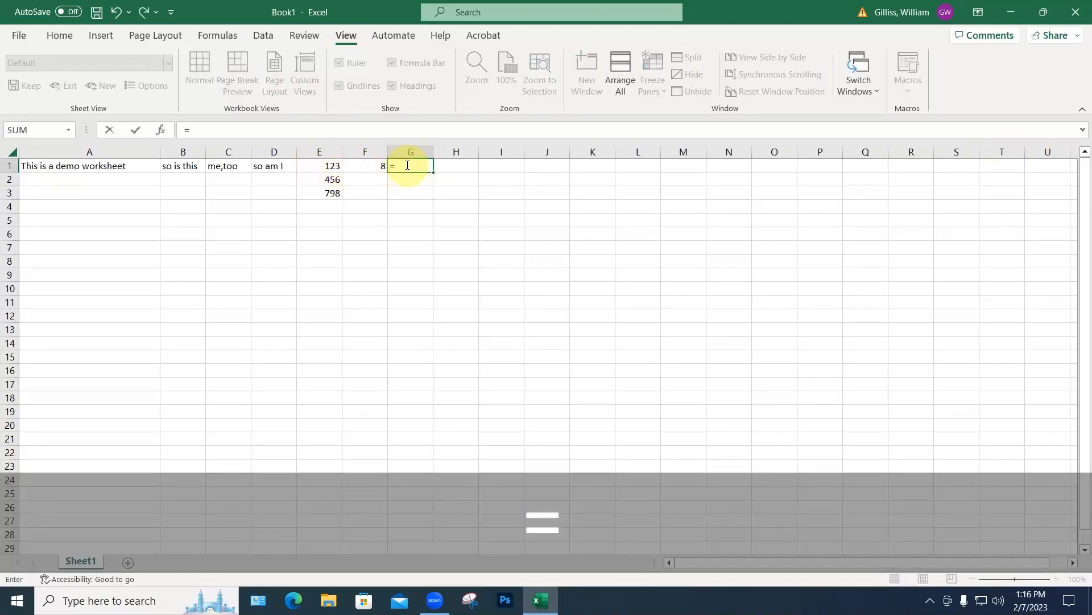
click(378, 166)
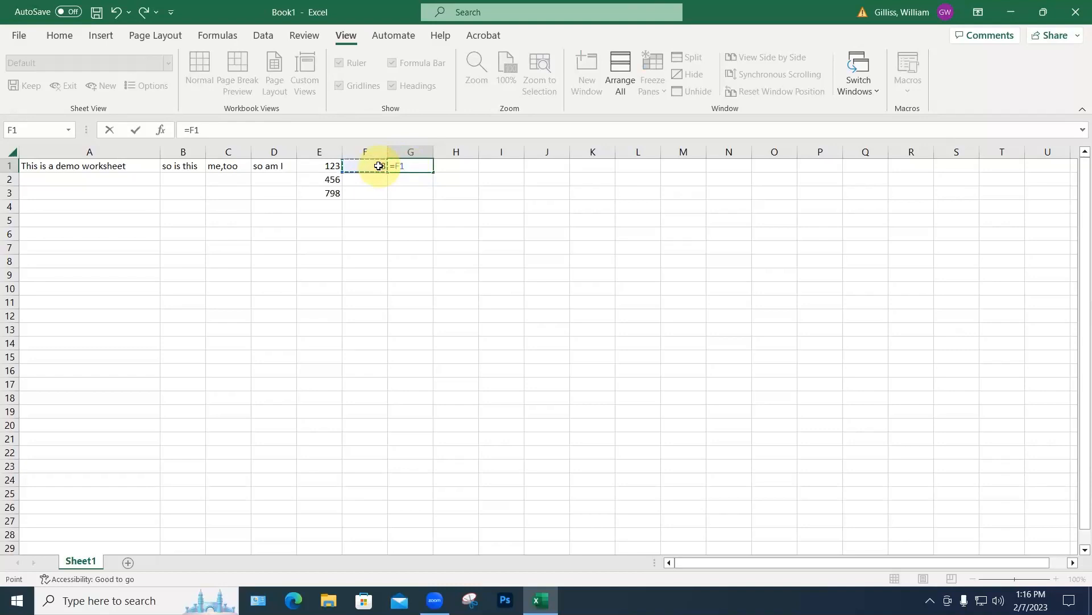
text(+)
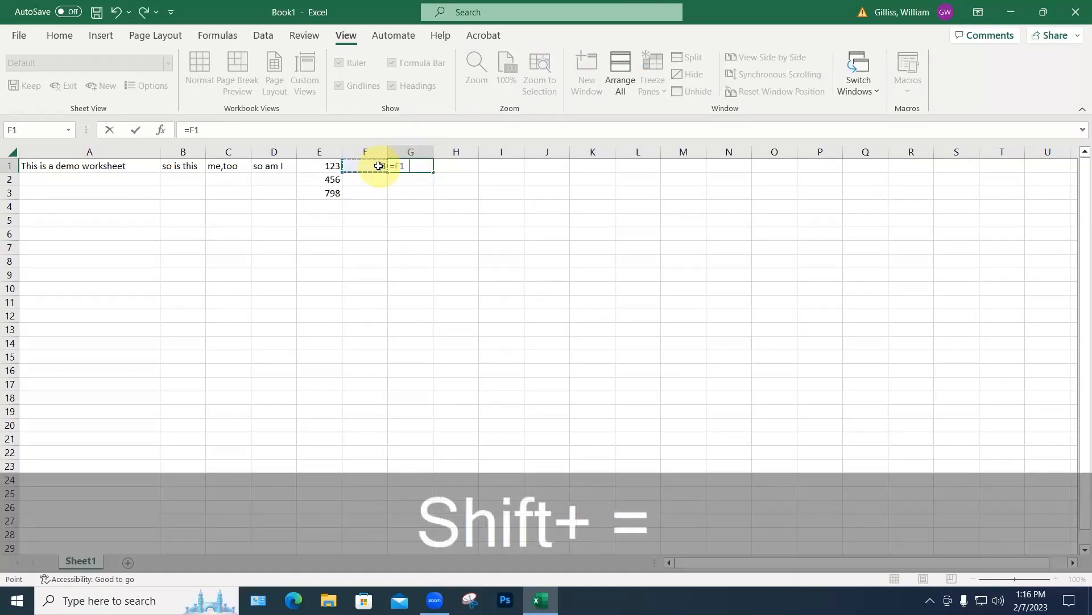
click(328, 166)
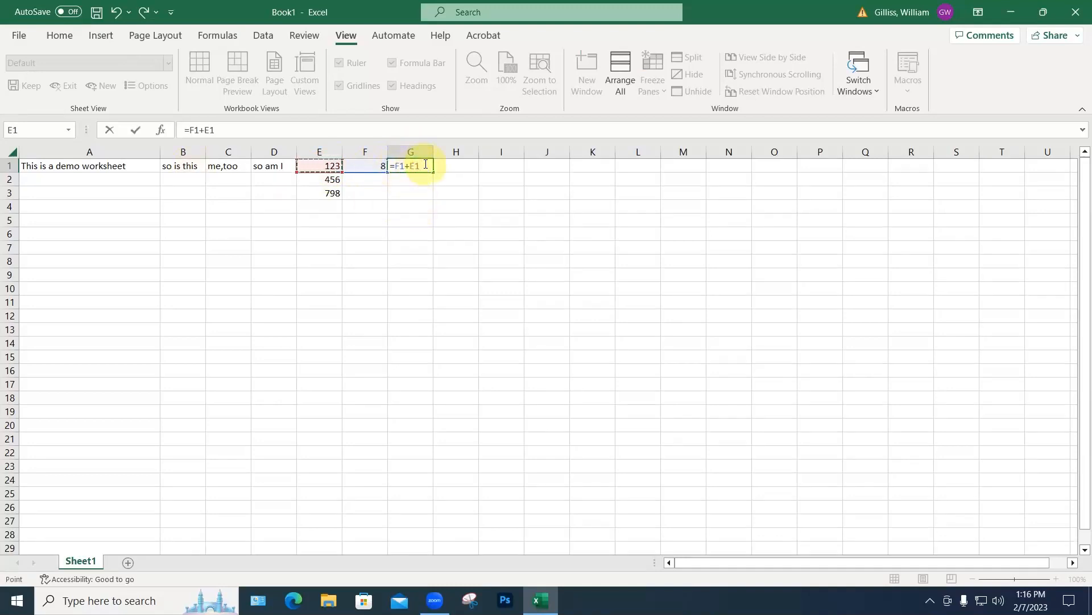
key(Return)
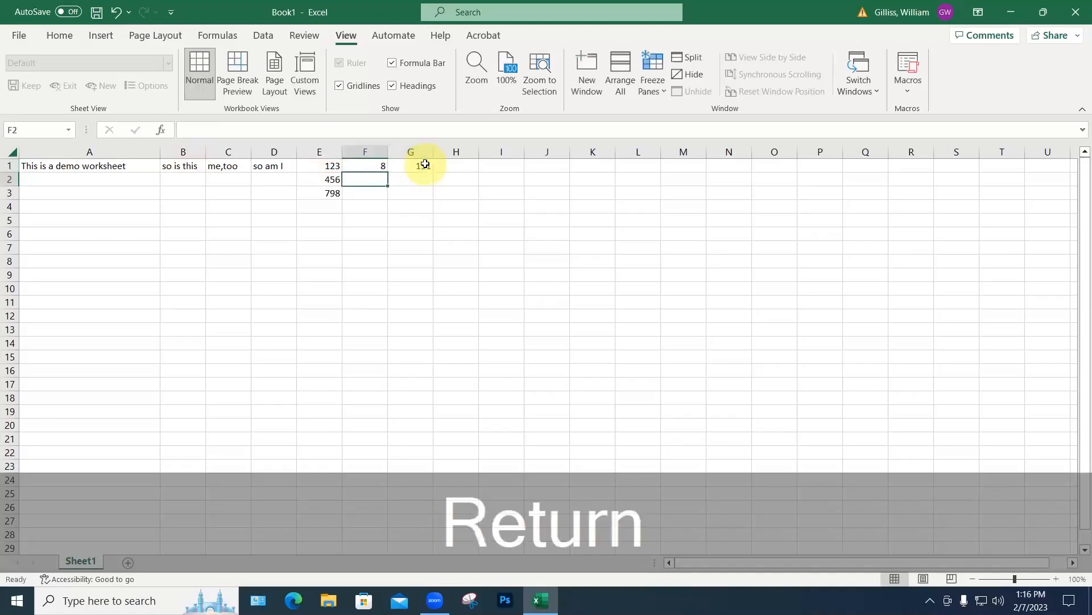
Step: Change F1 from 8 to 14 so G1 recalculates to 137
click(379, 166)
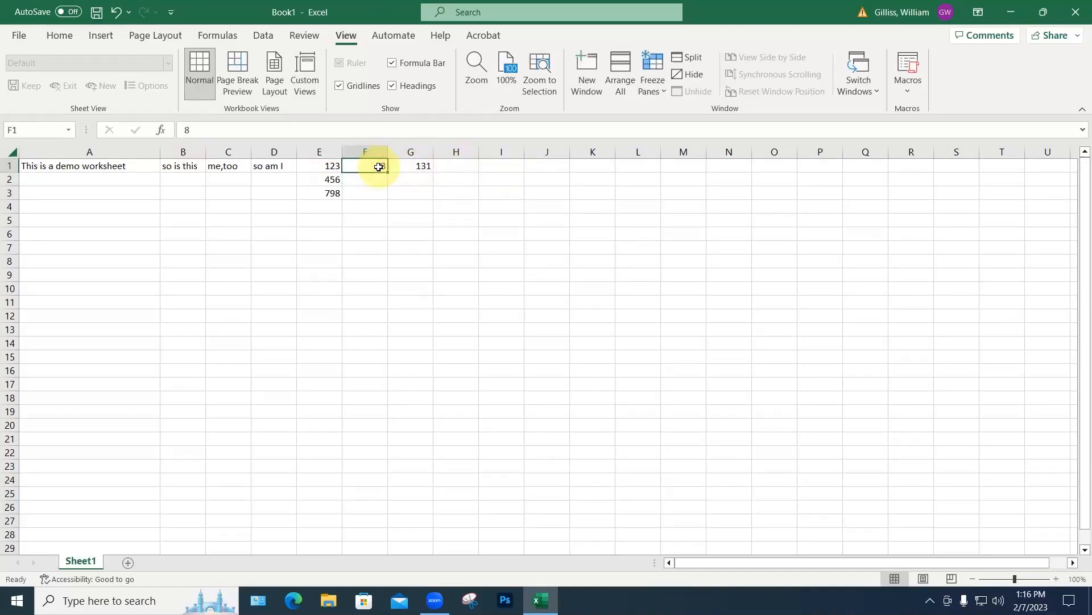
text(14)
key(Return)
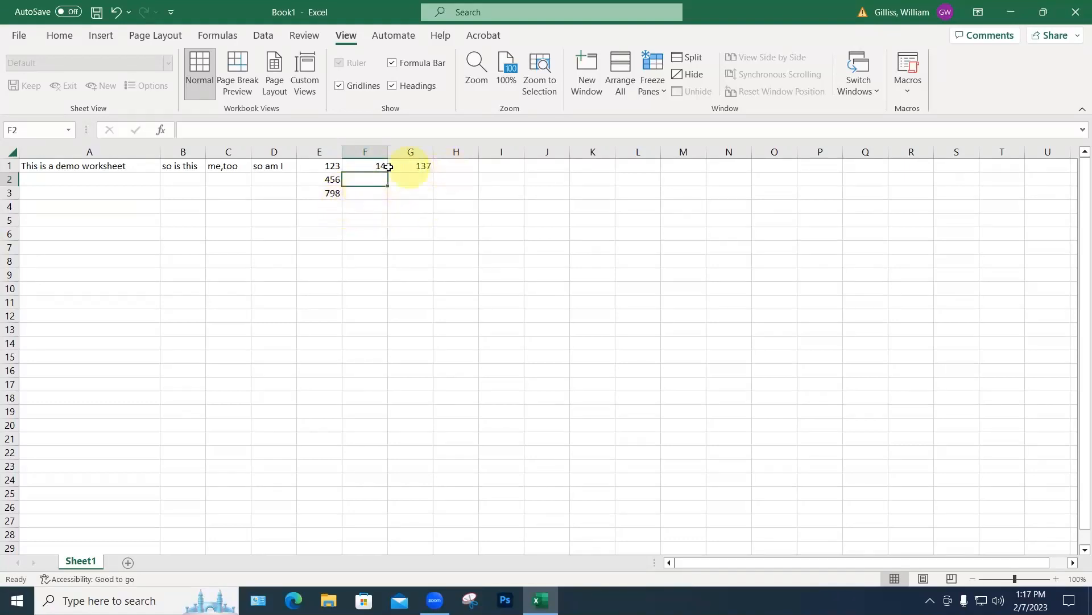
click(415, 208)
Step: Enter 14 in G4, 15 in H4, and the product formula =G4*H4 in I4
text(14)
click(457, 207)
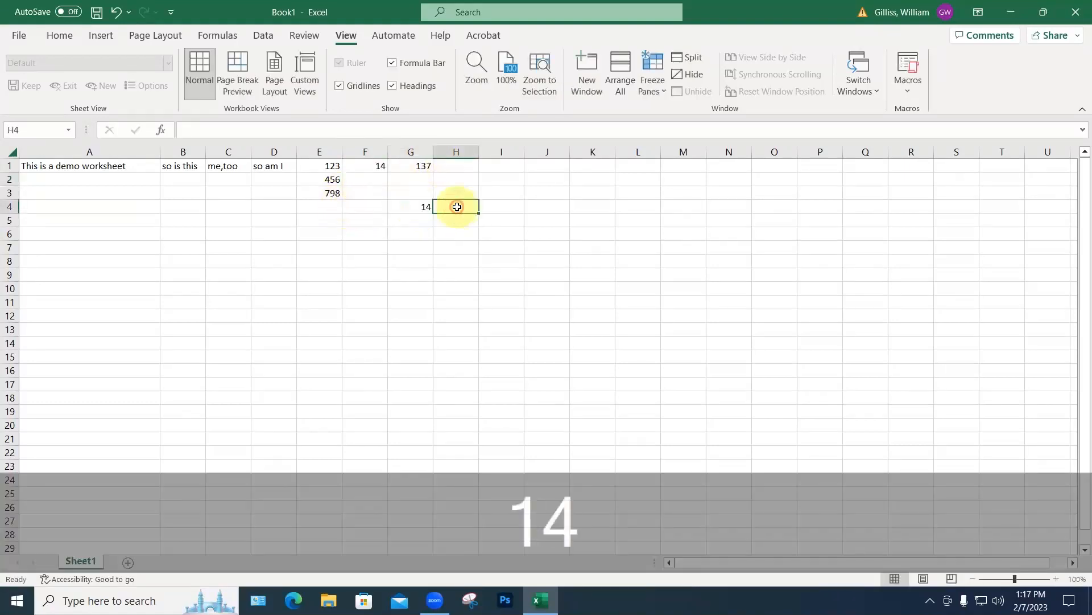
text(15)
click(488, 208)
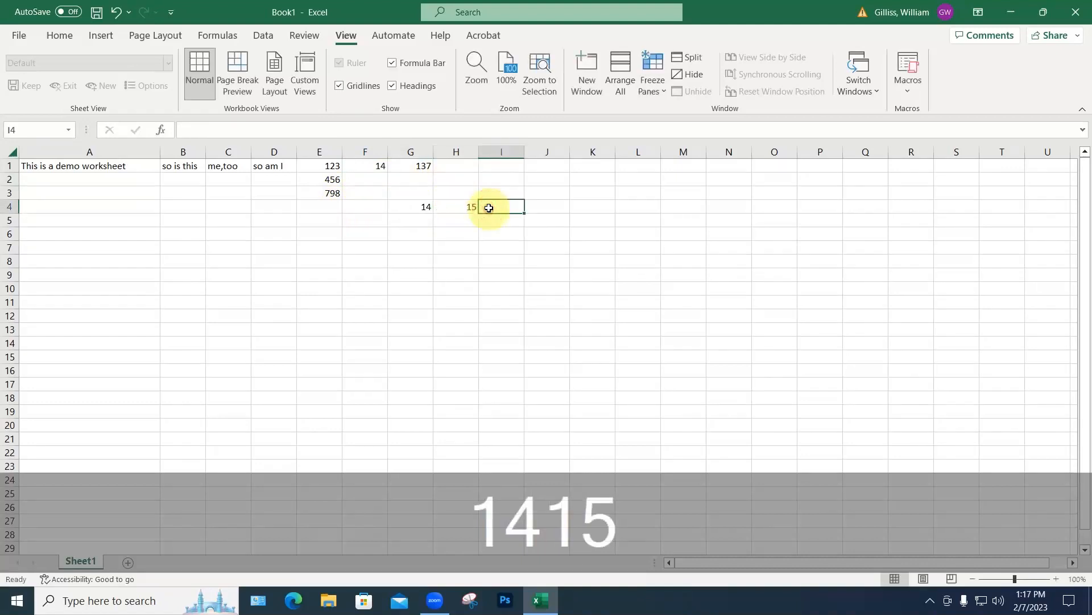
text(=)
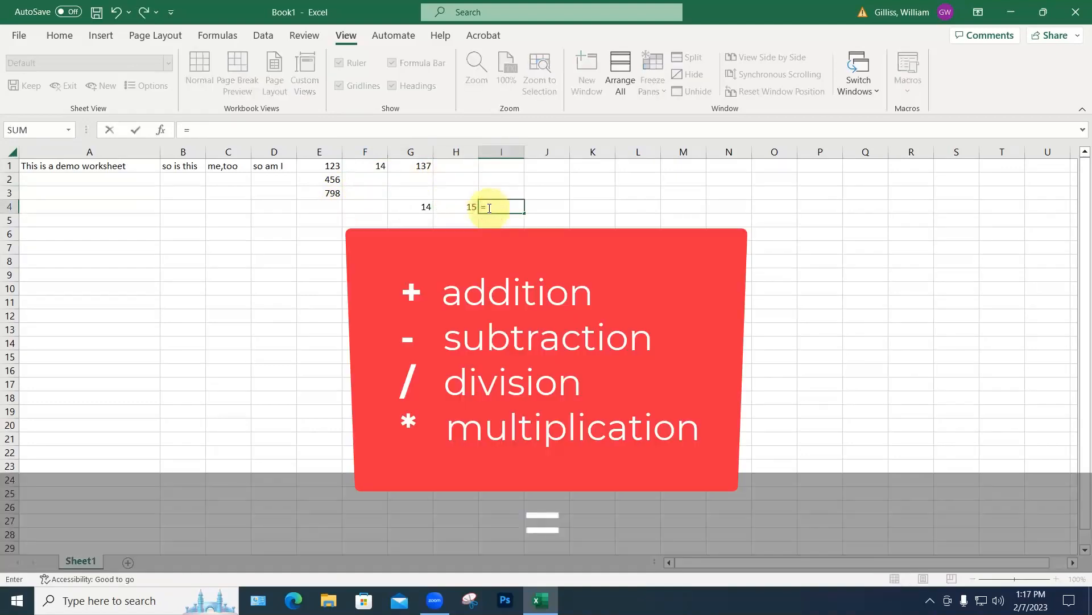
click(420, 204)
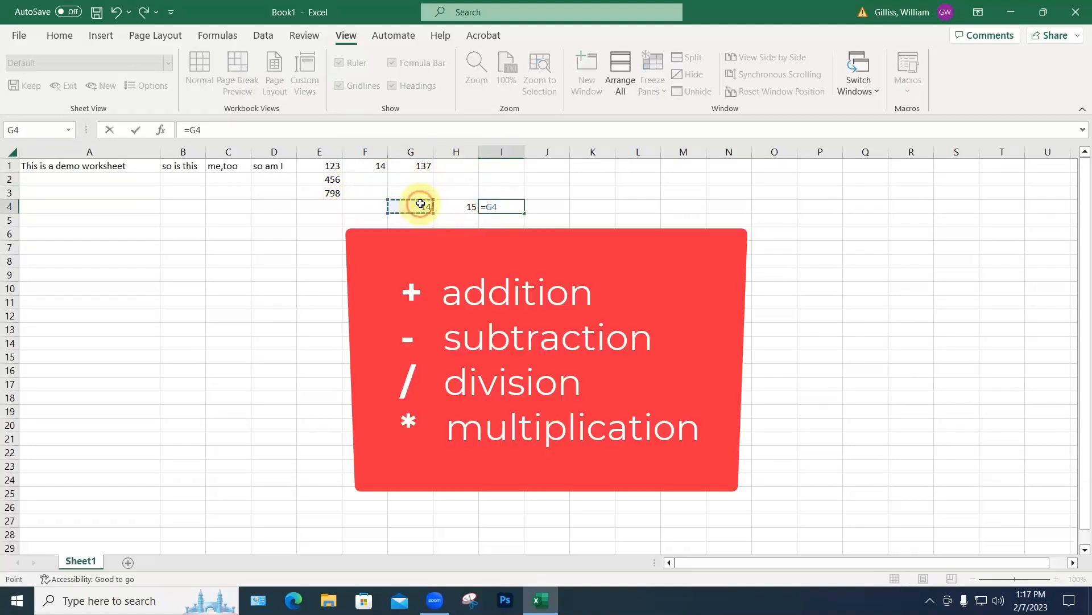
text(*)
click(466, 207)
key(Return)
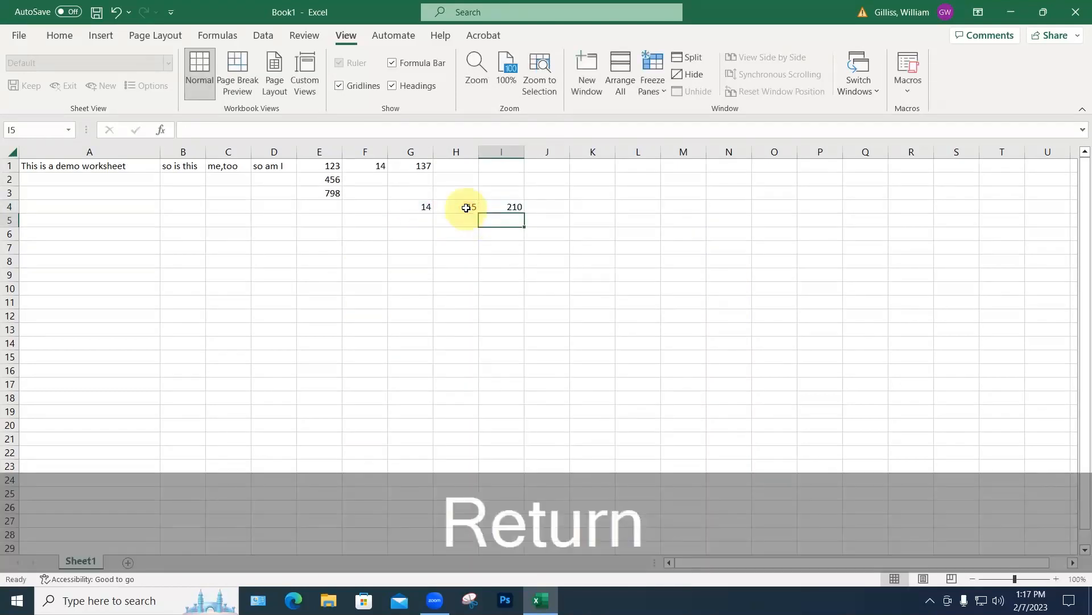
Step: Change G4 to 15 so I4 shows 225; try overwriting I4 with 158, then undo
click(425, 207)
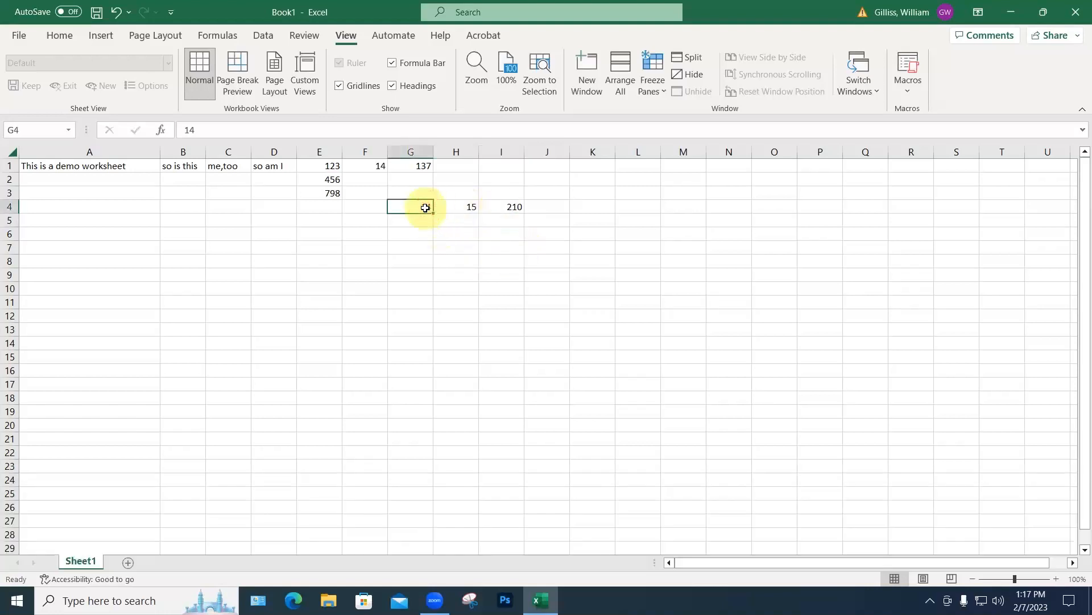
text(15)
key(Return)
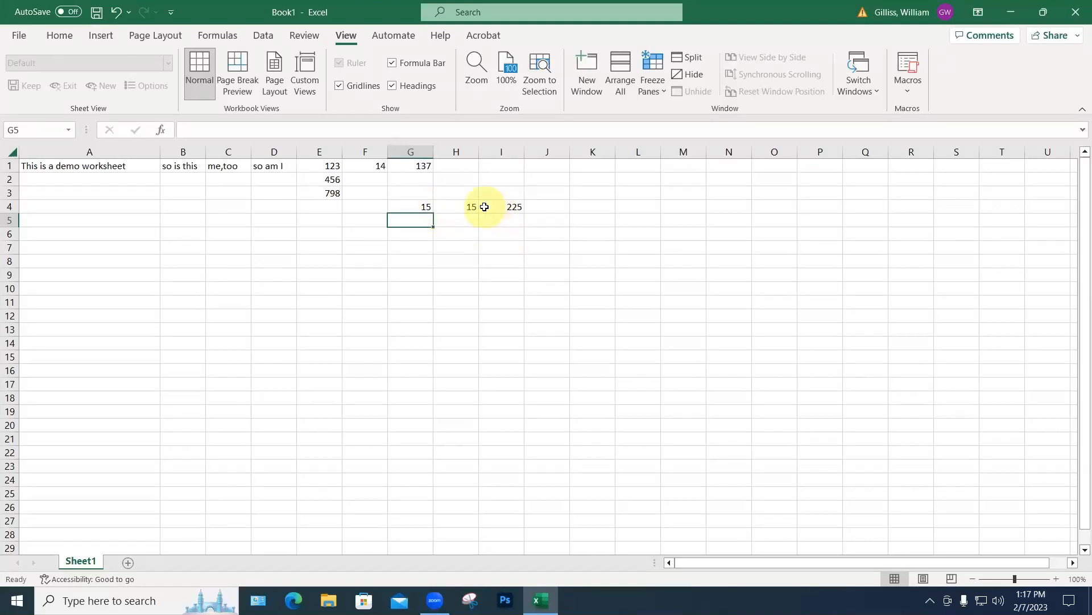
click(420, 207)
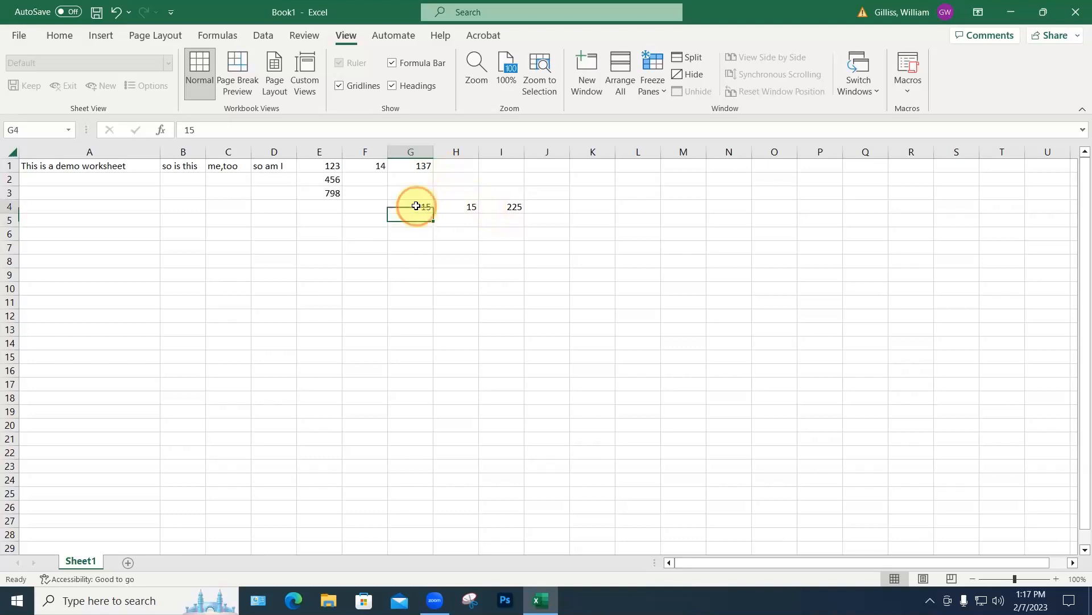
click(446, 206)
click(496, 207)
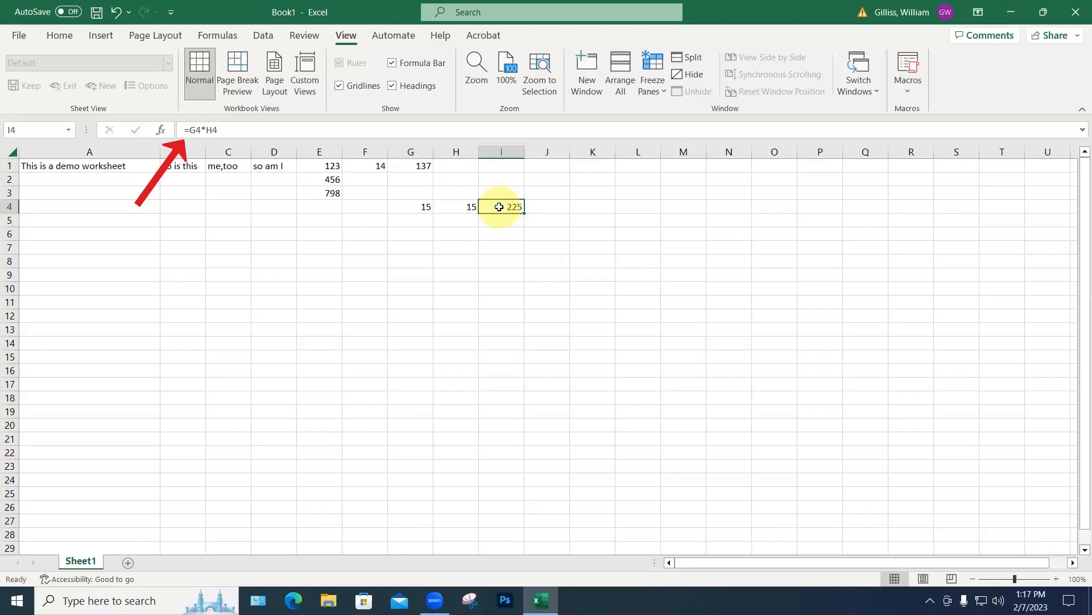
text(158)
key(Return)
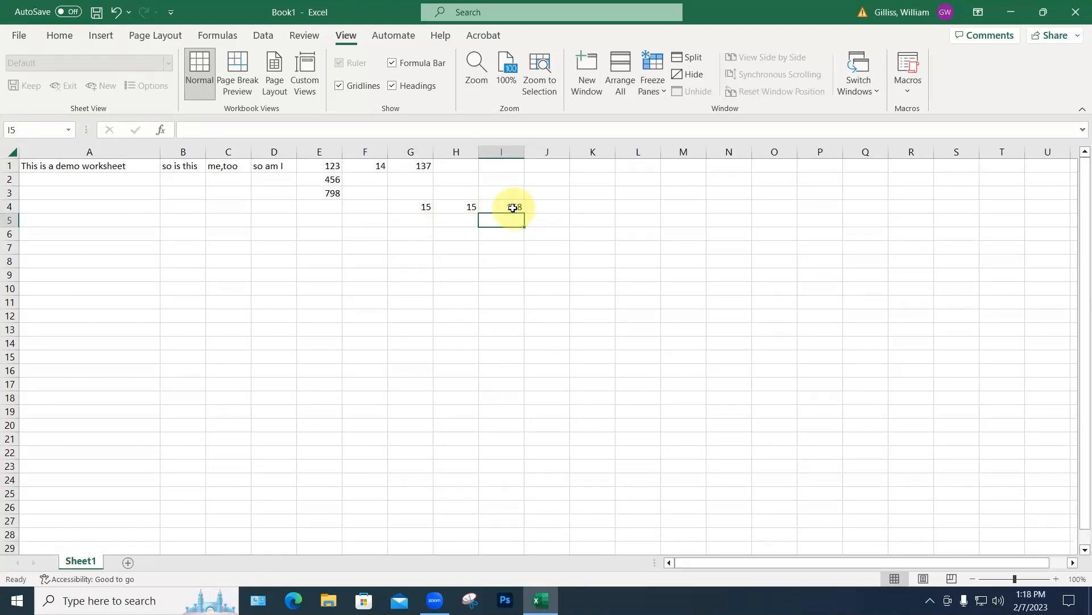
key(ctrl+z)
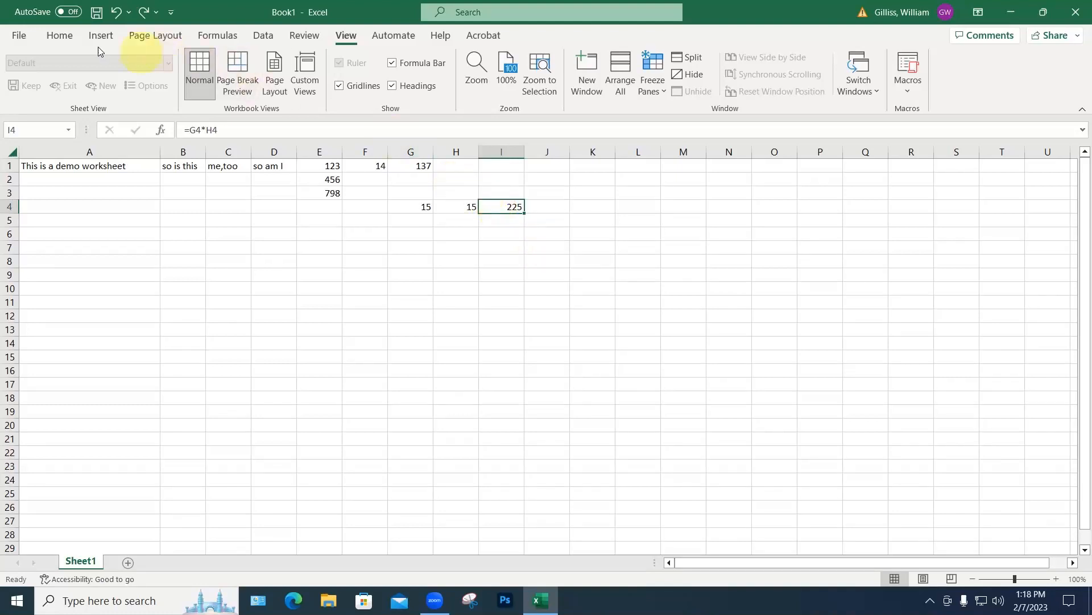
Step: Give cell I4 a yellow fill color
click(61, 36)
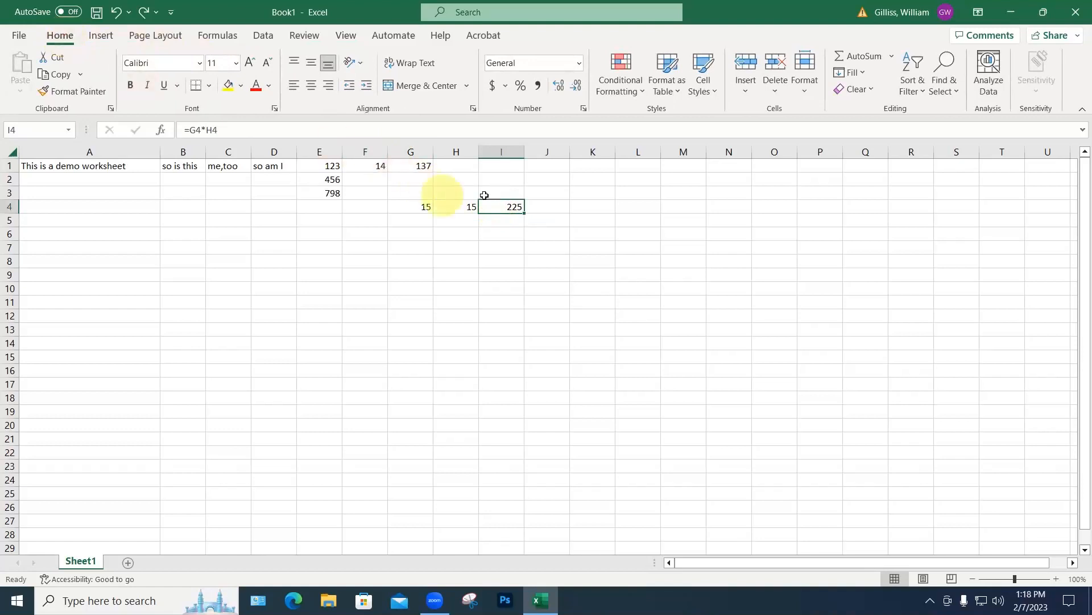
click(229, 87)
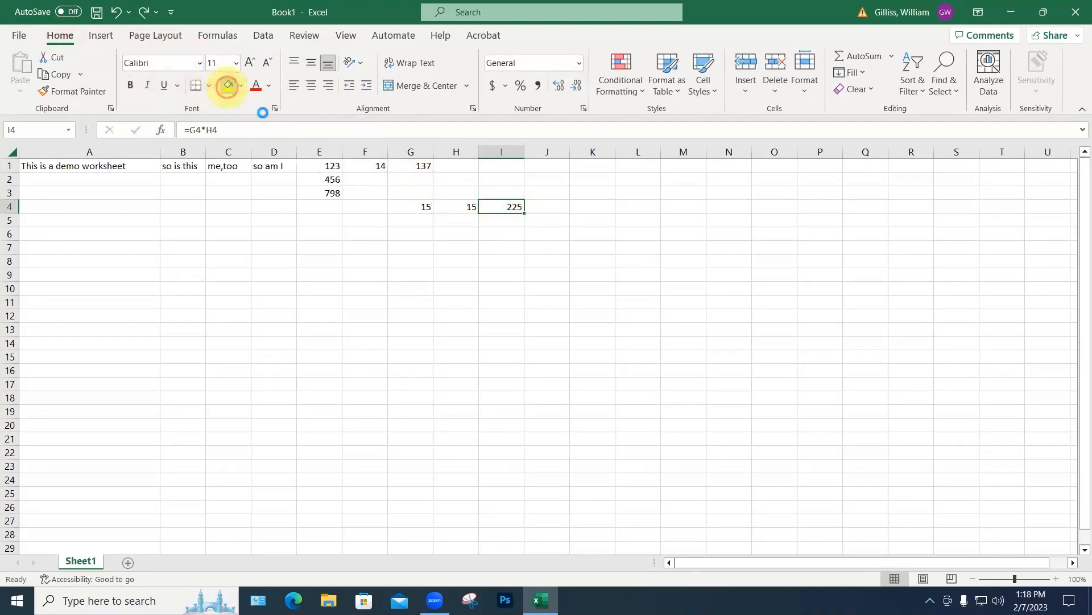
click(521, 272)
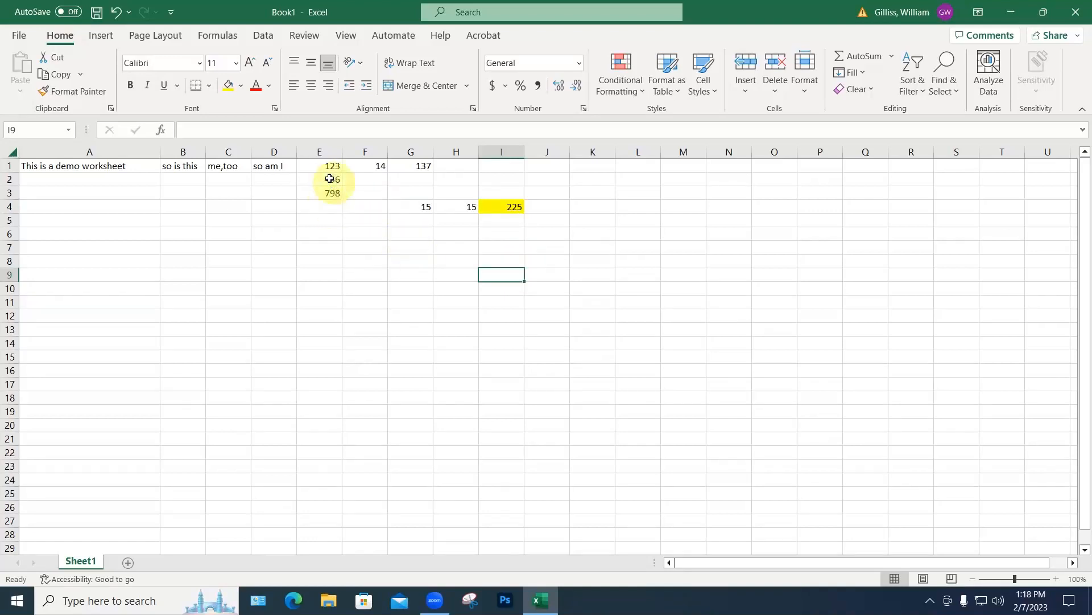
drag(332, 171, 330, 189)
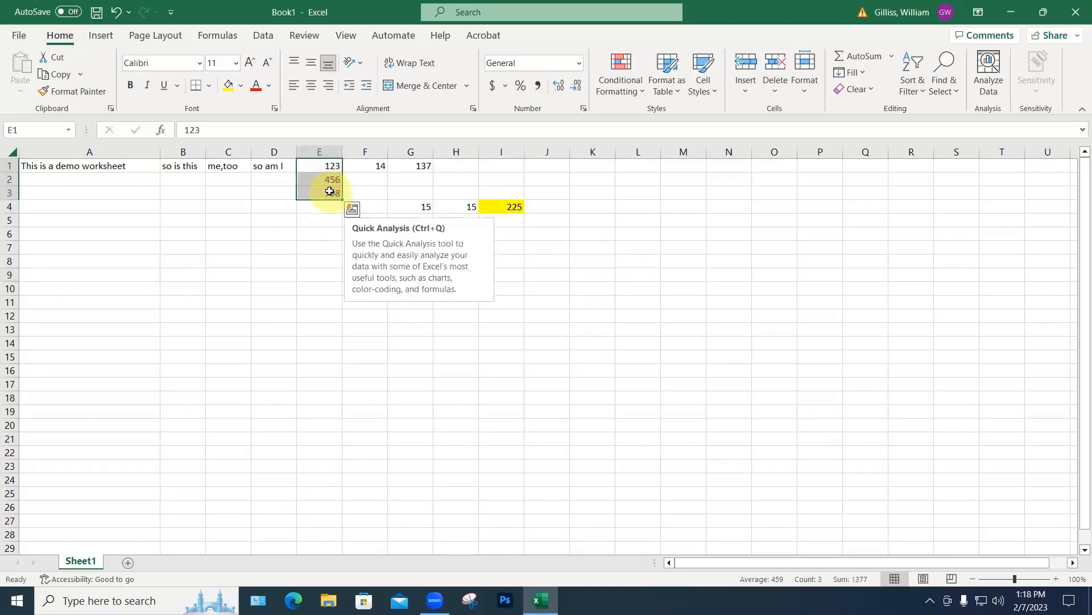
Step: Copy the numbers in E1:E3 and paste them into E4:E6
key(ctrl+c)
click(323, 207)
key(ctrl+v)
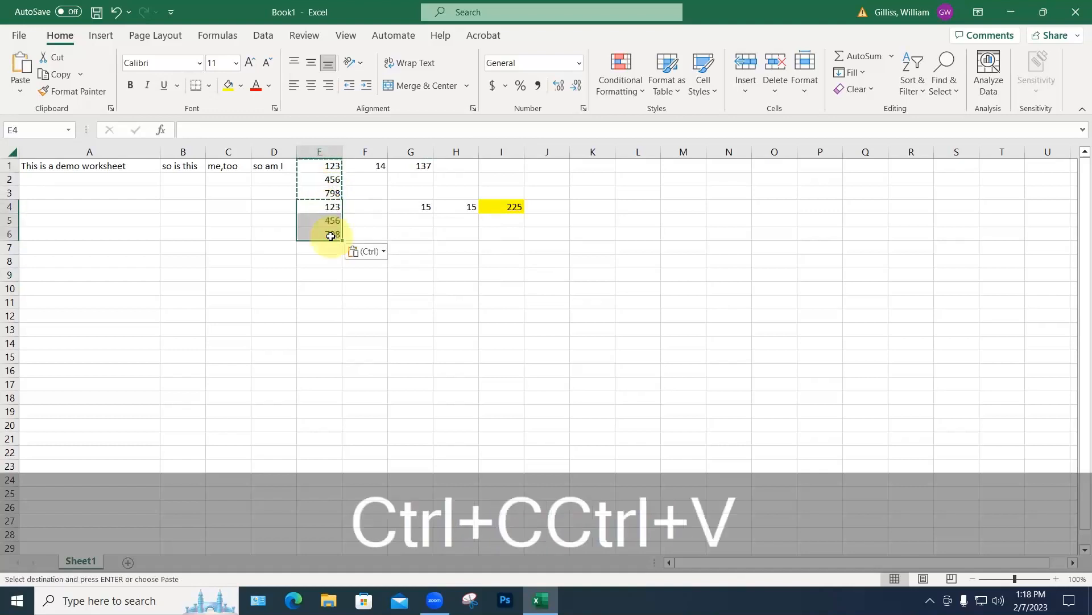
key(Escape)
Step: AutoSum E1:E6 into E7, then change E6 to 800 so the total reads 2756
click(333, 248)
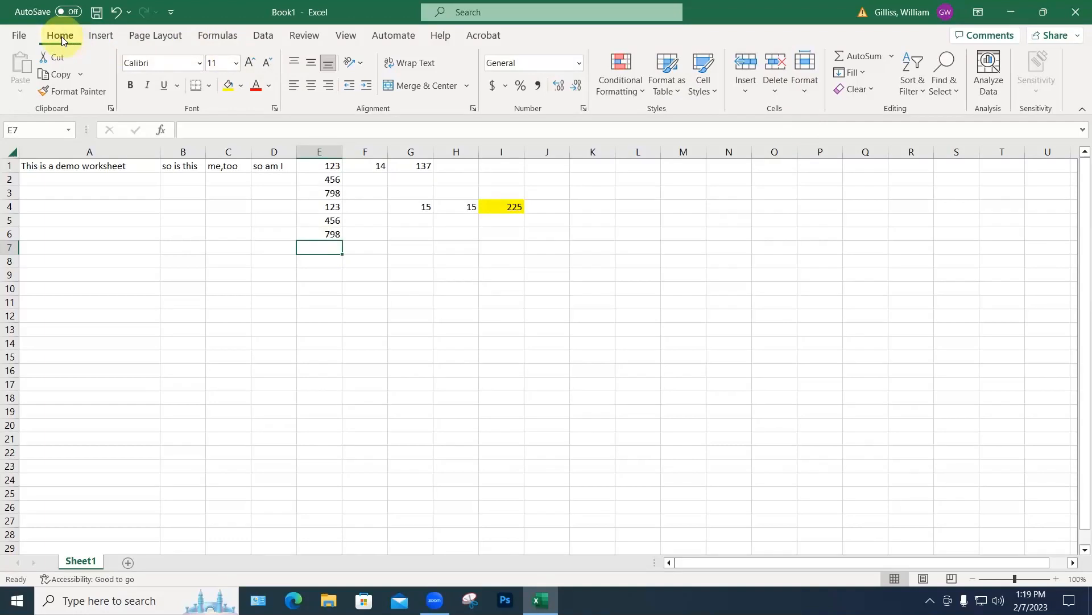
click(852, 58)
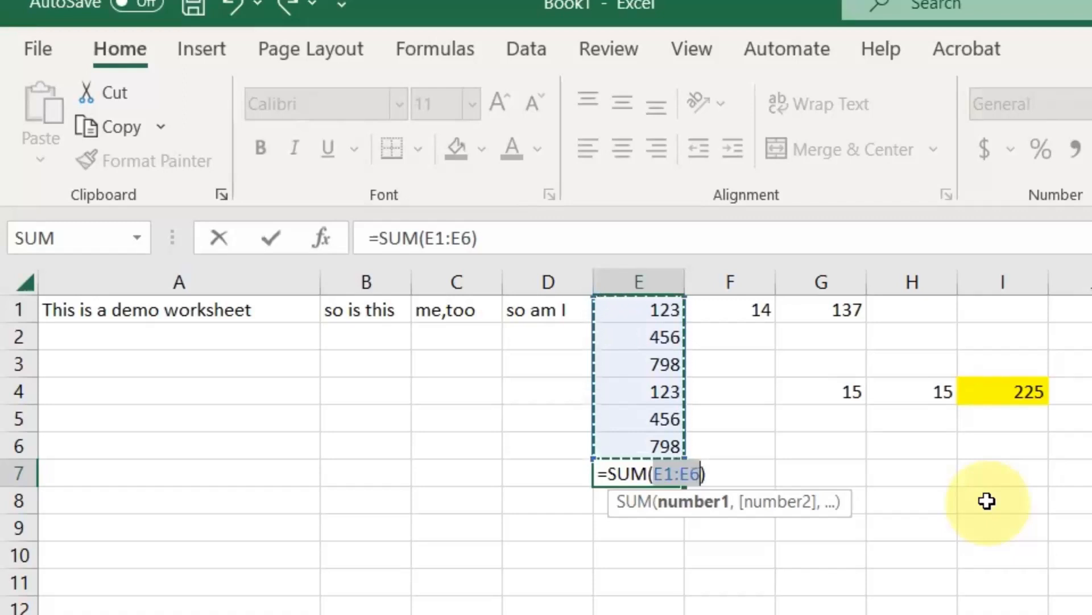
key(Return)
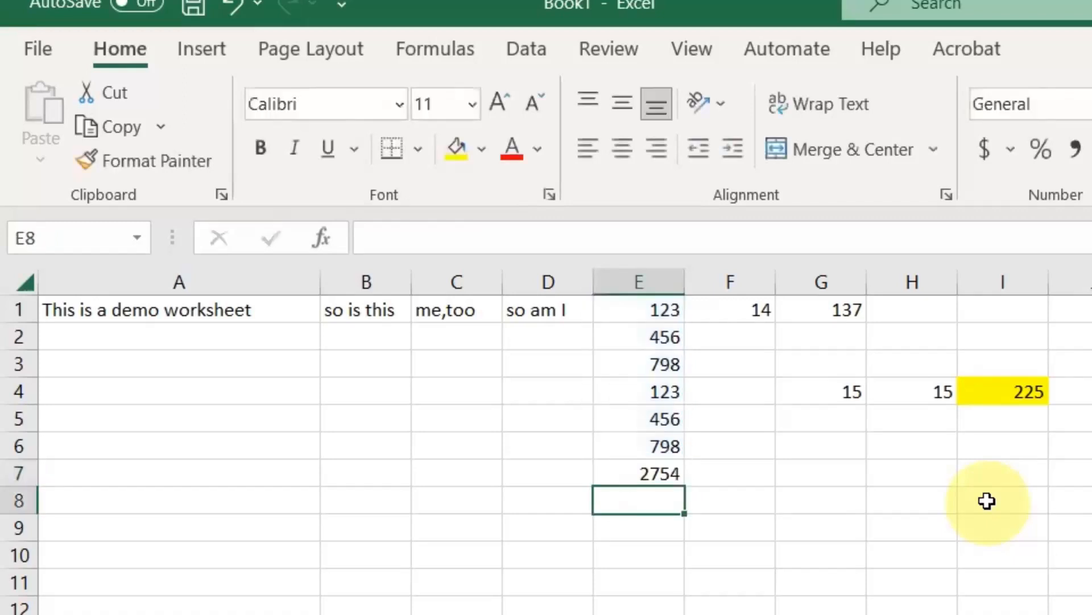
click(658, 447)
text(800)
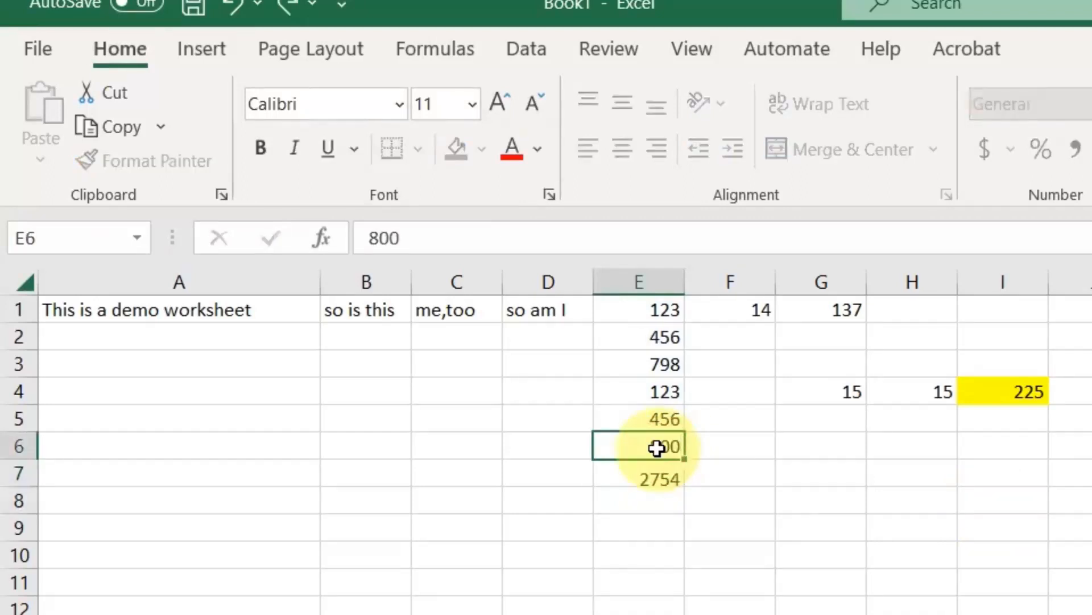
key(Return)
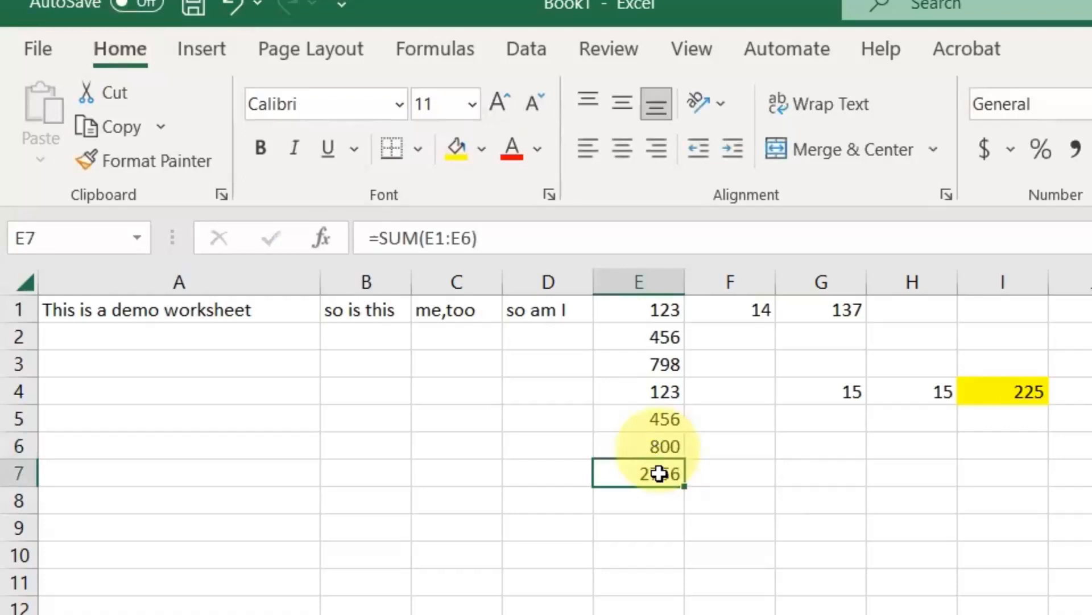
Step: Fill cells E7 and G1 with yellow
click(457, 147)
click(784, 608)
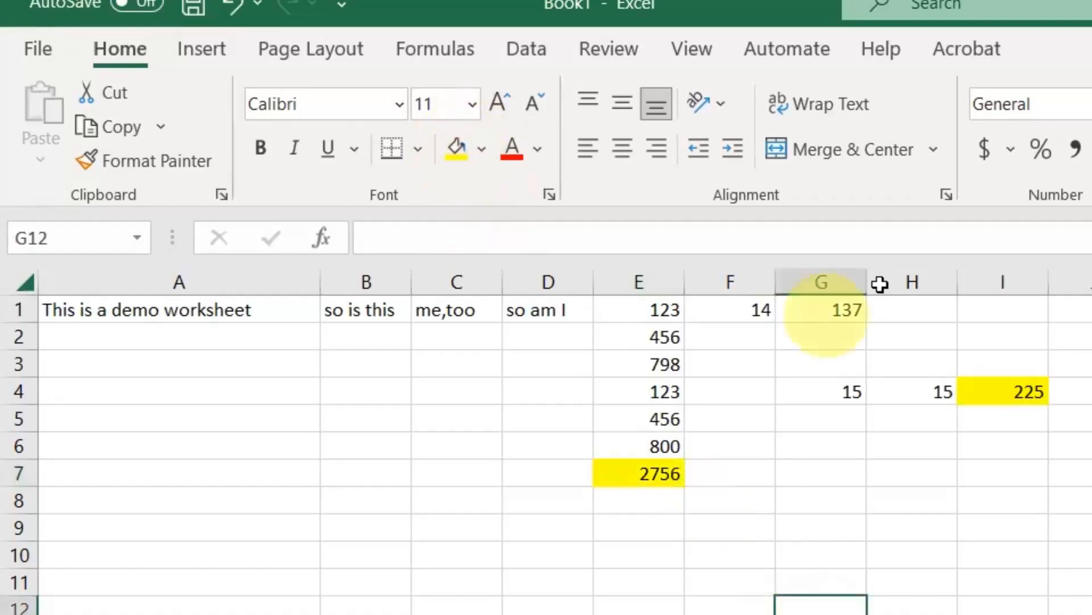
click(825, 310)
click(457, 149)
click(825, 499)
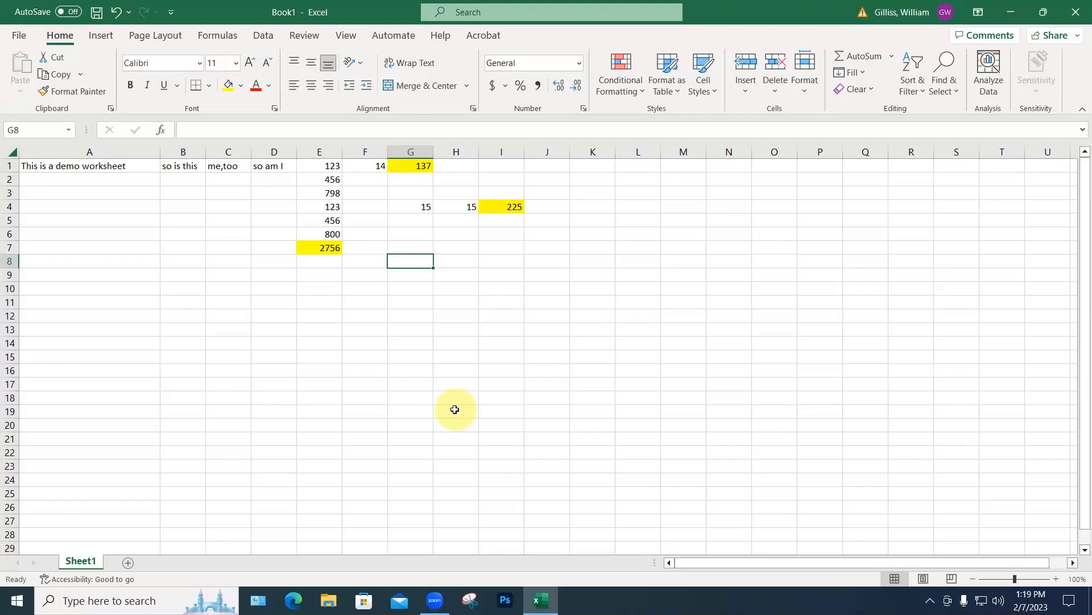
Step: Browse the Financial, Date & Time, Math & Trig and More Functions lists, then close them
click(217, 35)
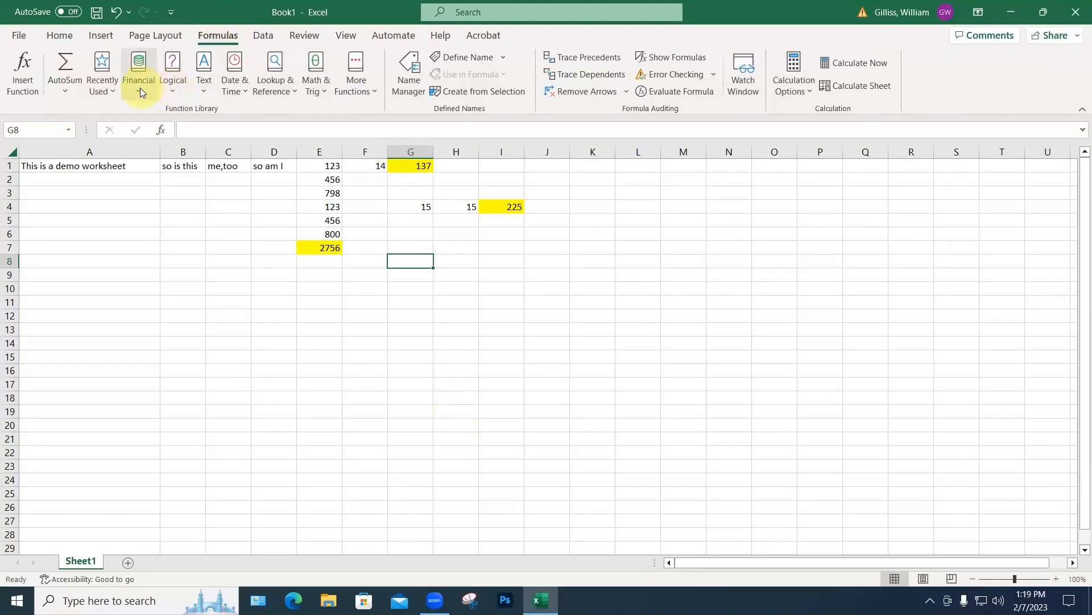
click(140, 87)
drag(226, 179, 228, 259)
drag(237, 355, 238, 145)
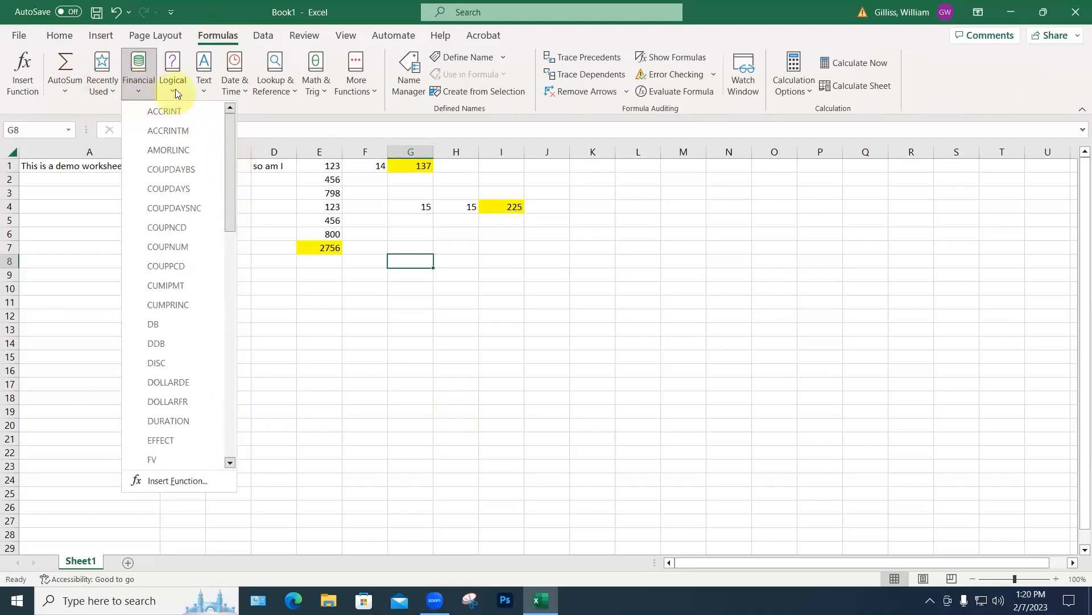
click(234, 91)
click(234, 91)
drag(341, 147, 322, 85)
click(323, 85)
drag(404, 158, 405, 134)
click(356, 80)
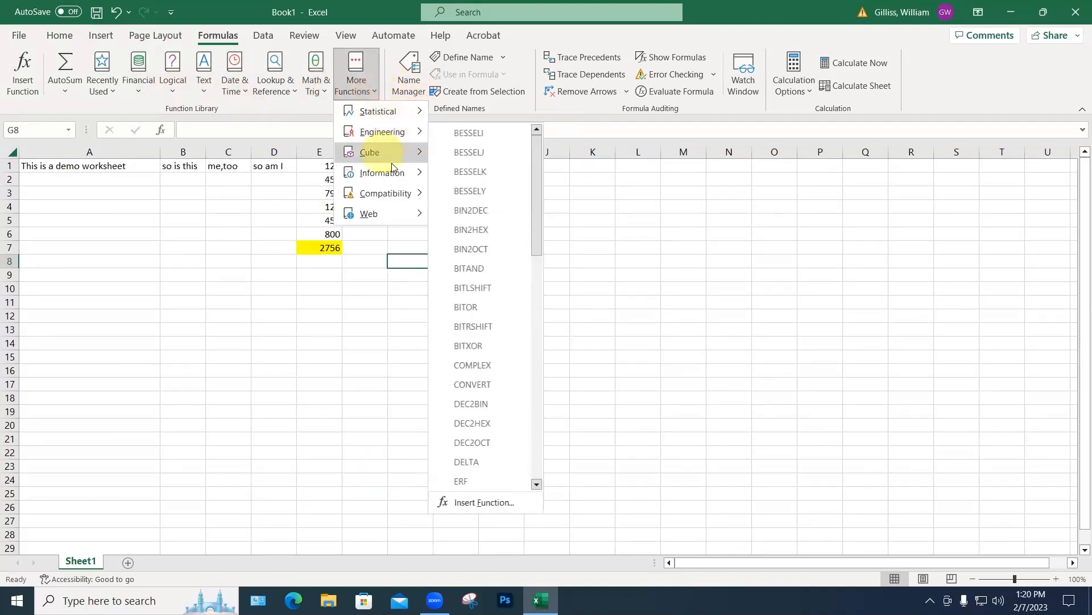
click(614, 184)
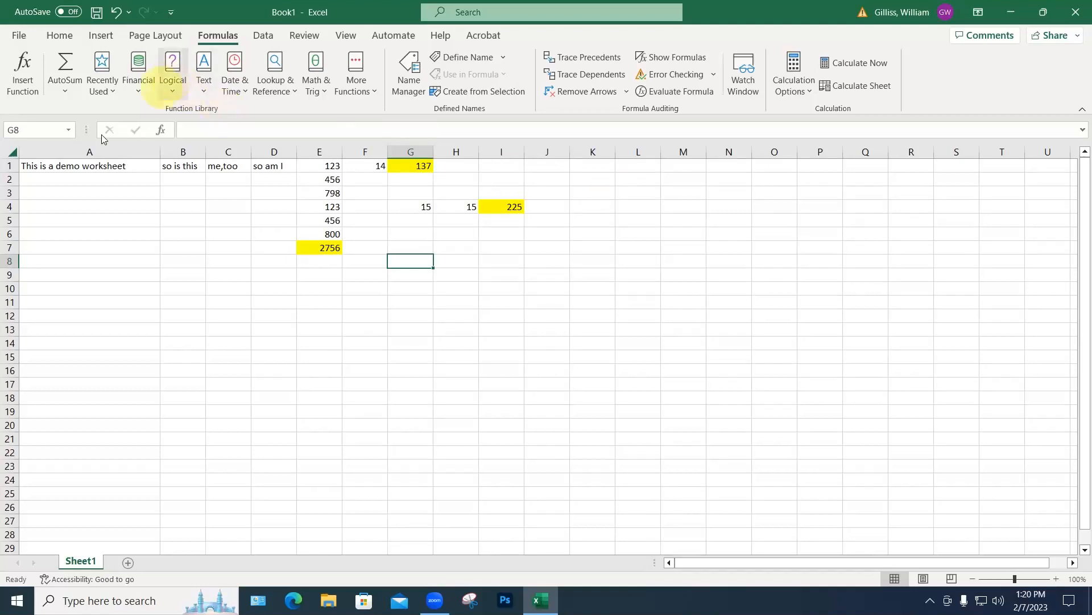
click(45, 220)
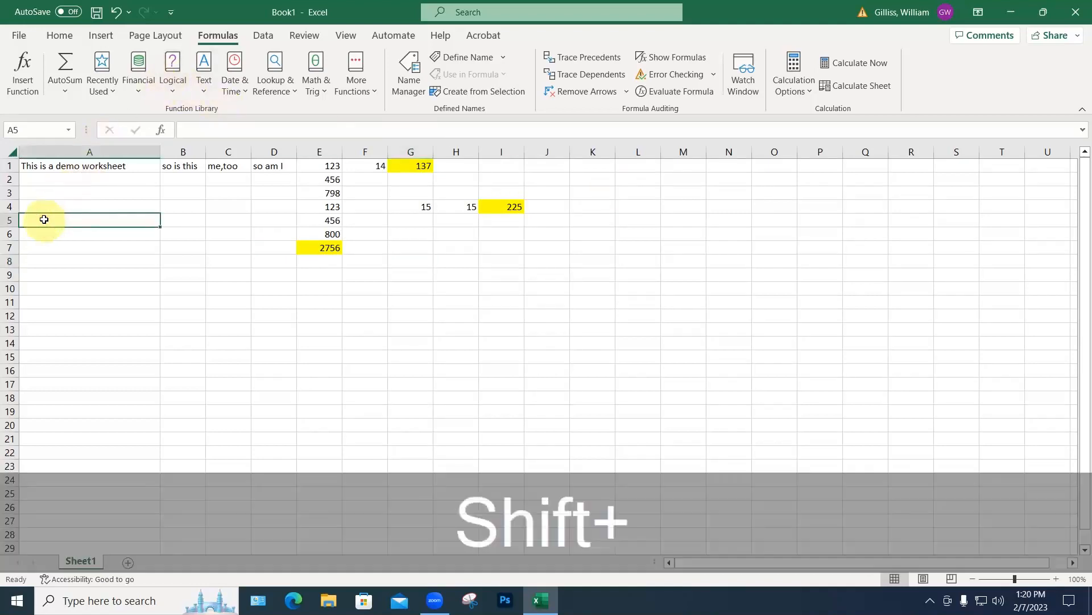
Step: Enter a first name in A5 and a surname in B5, then narrow column A and widen column C
key(Tab)
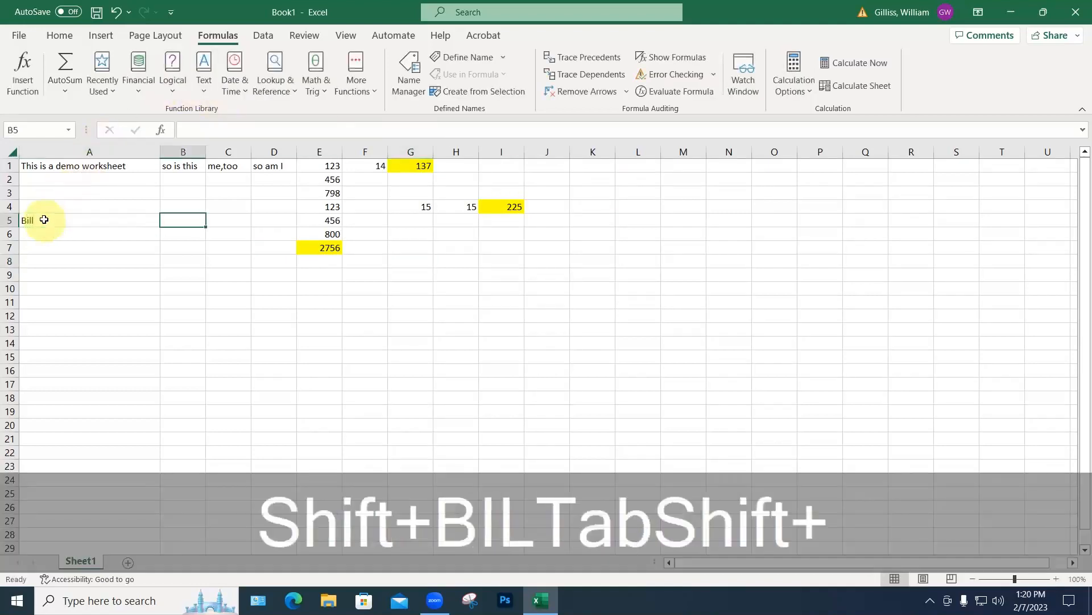
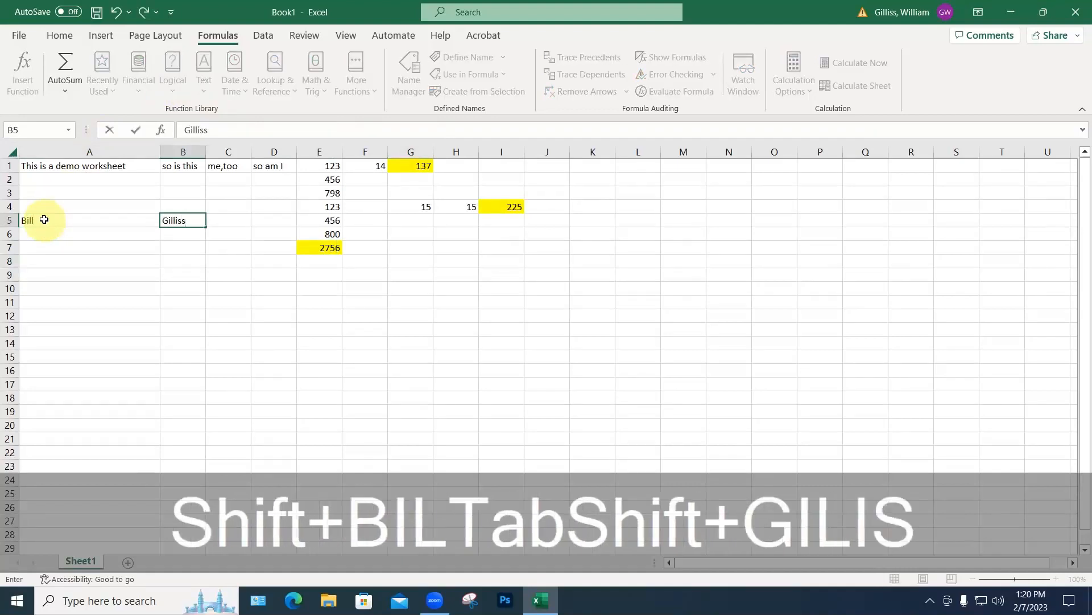
key(Return)
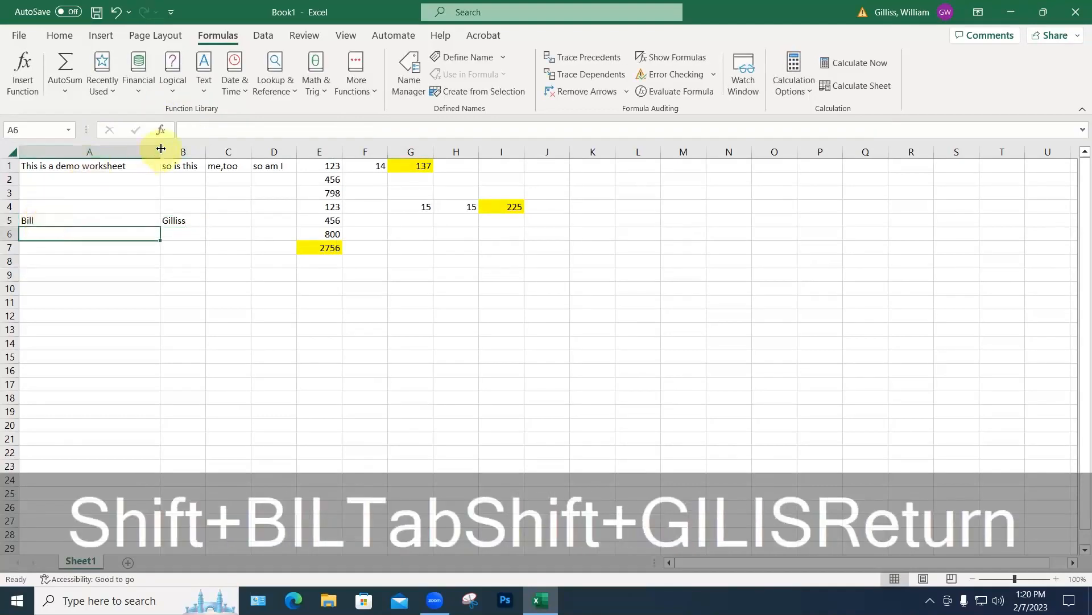
drag(161, 148, 93, 150)
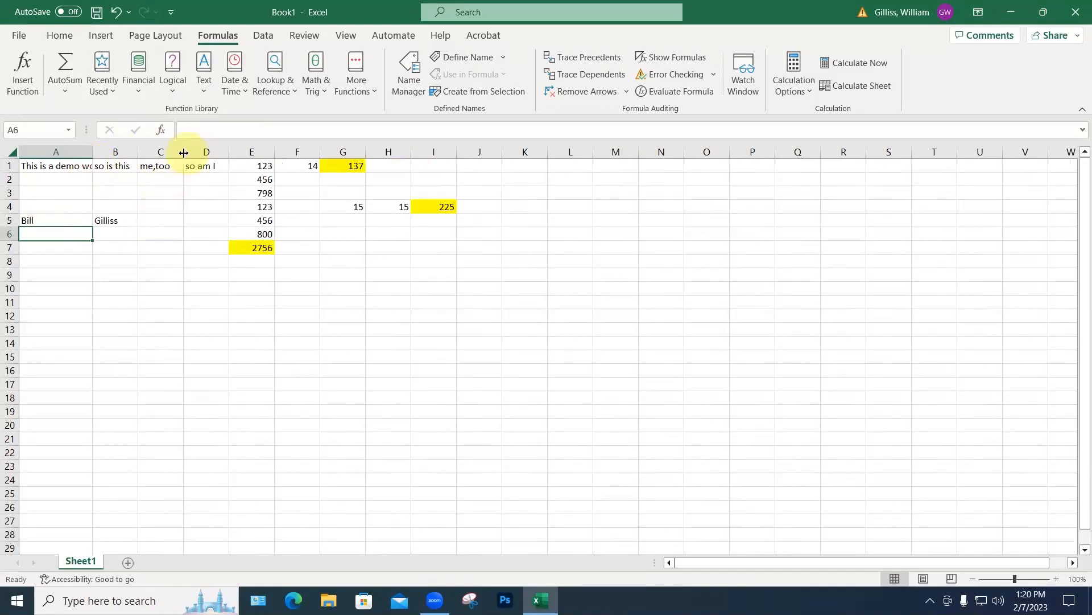
drag(184, 152, 270, 152)
Step: Enter =CONCAT(A5,B5) in C5 to join the first name and surname
click(155, 220)
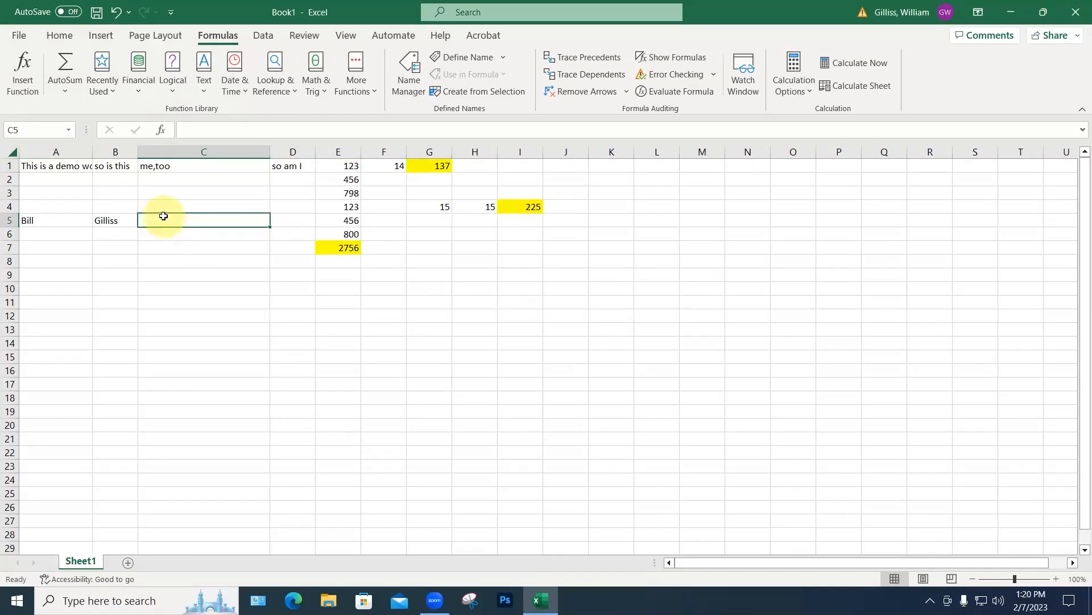
text(=)
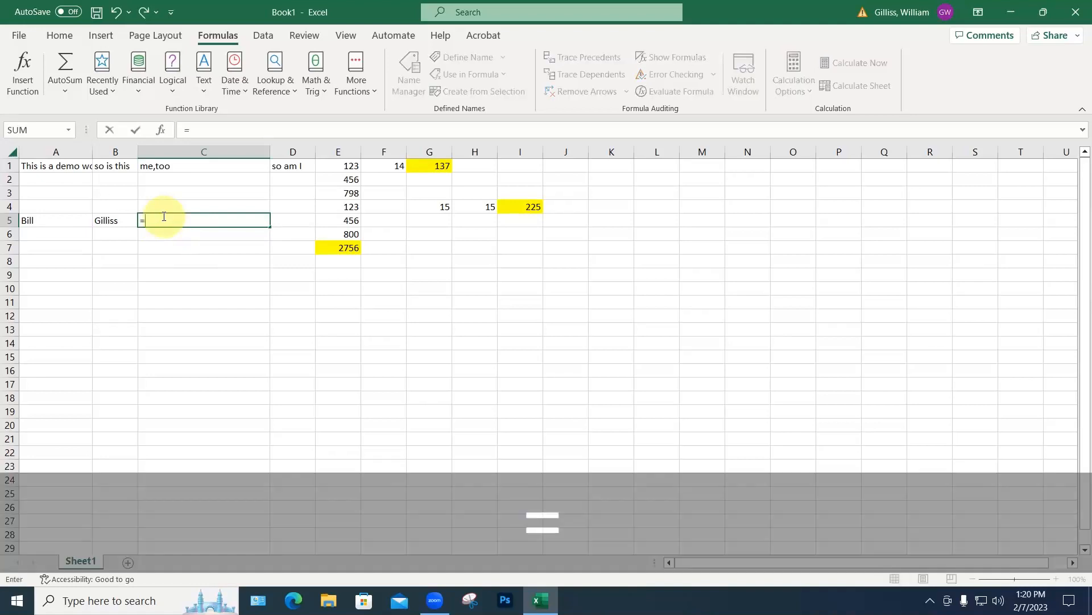
text(con)
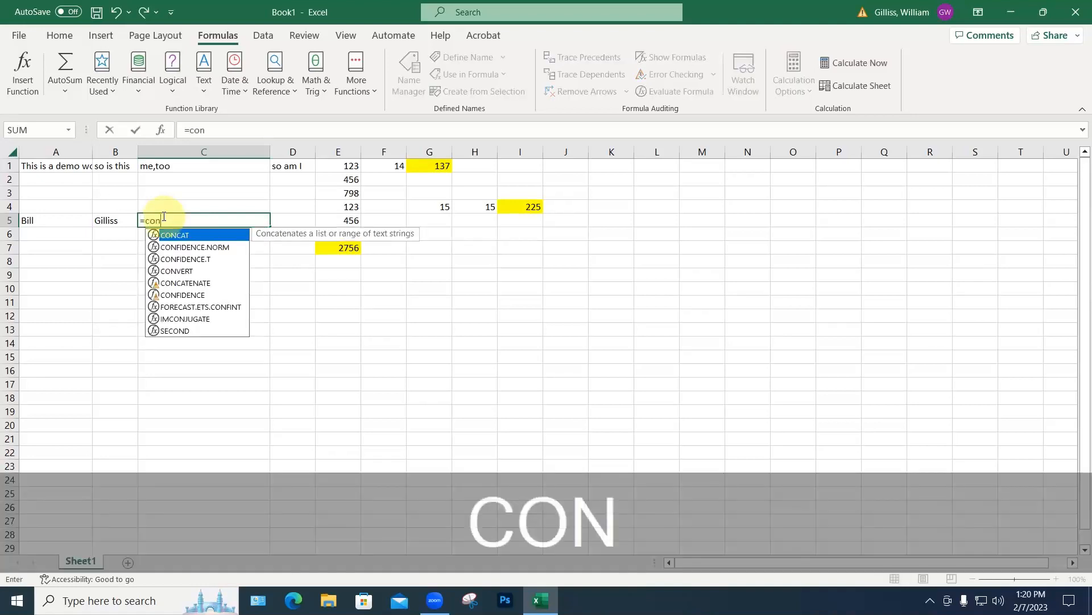
text(cat)
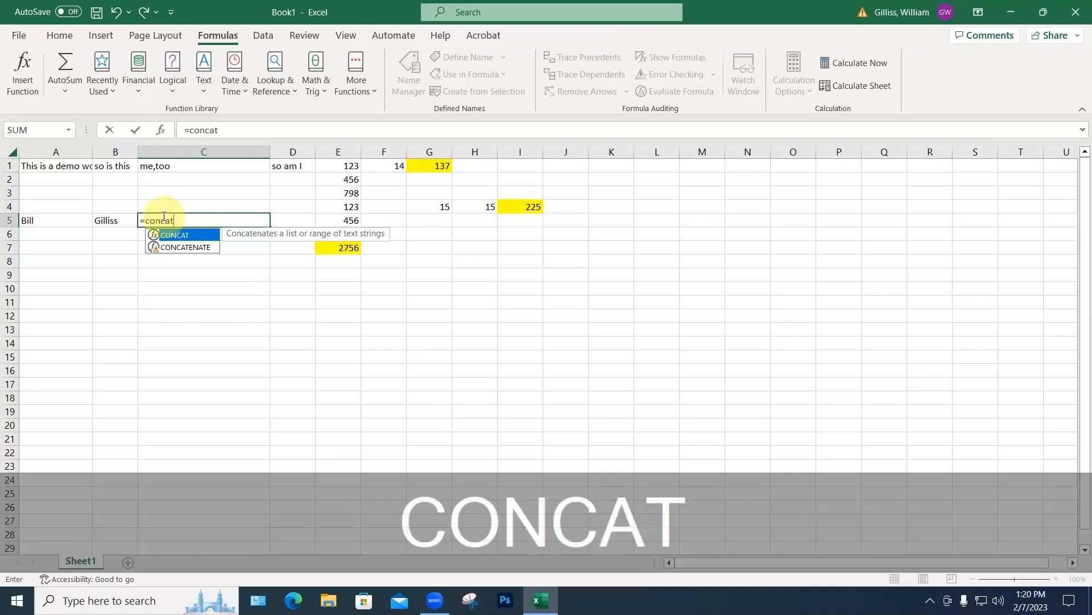
text(()
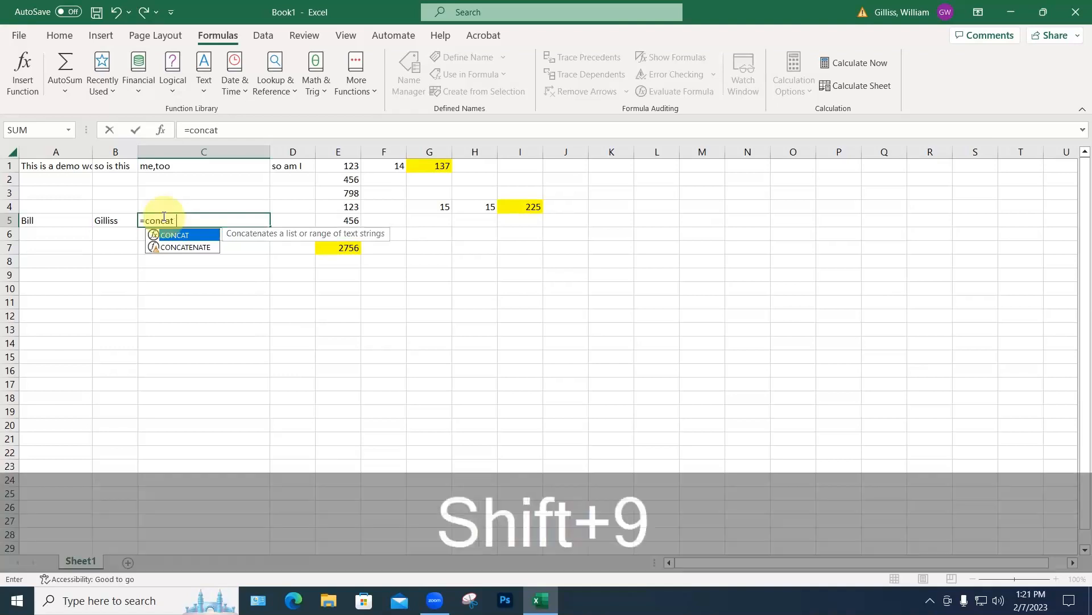
click(62, 219)
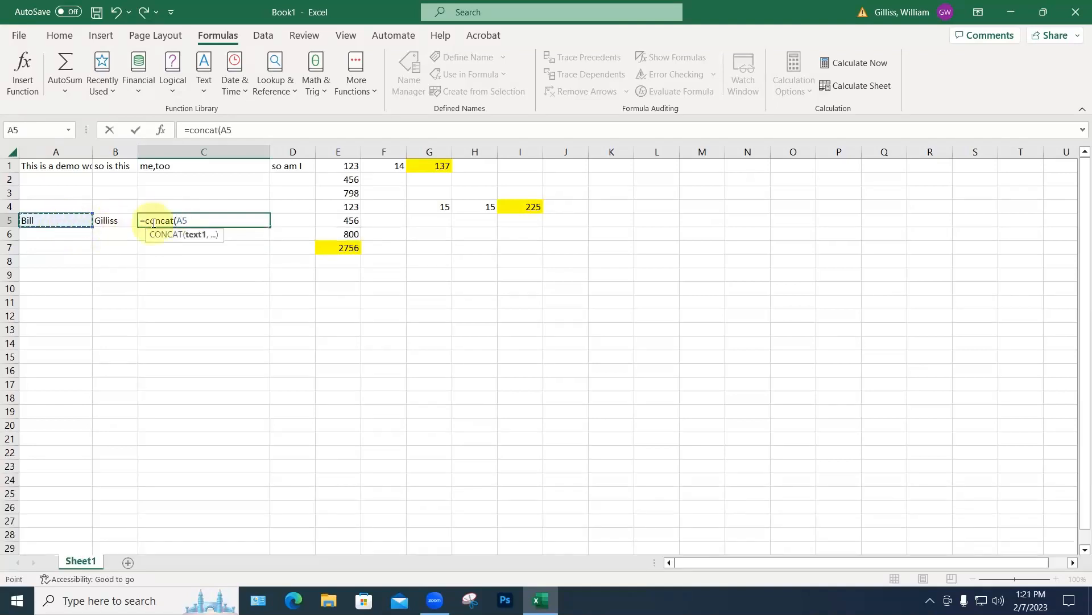
text(,)
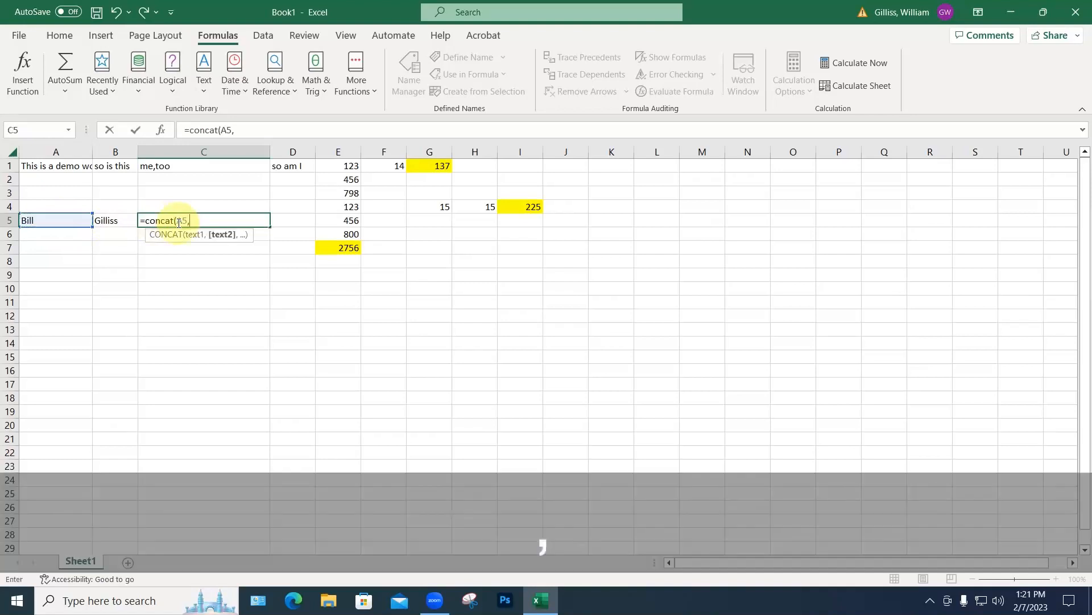
click(118, 222)
text())
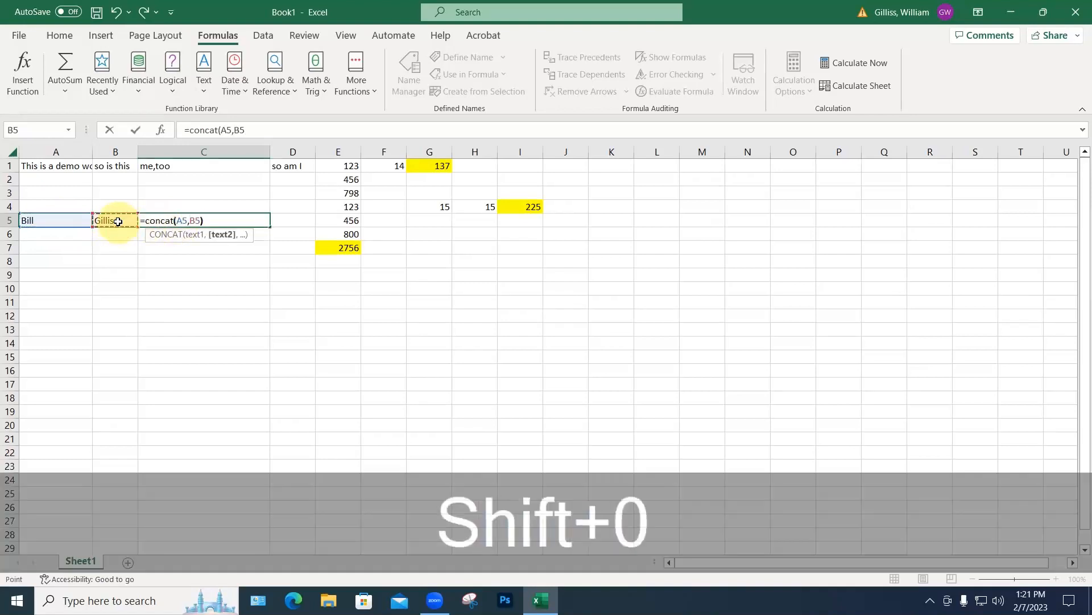
key(Return)
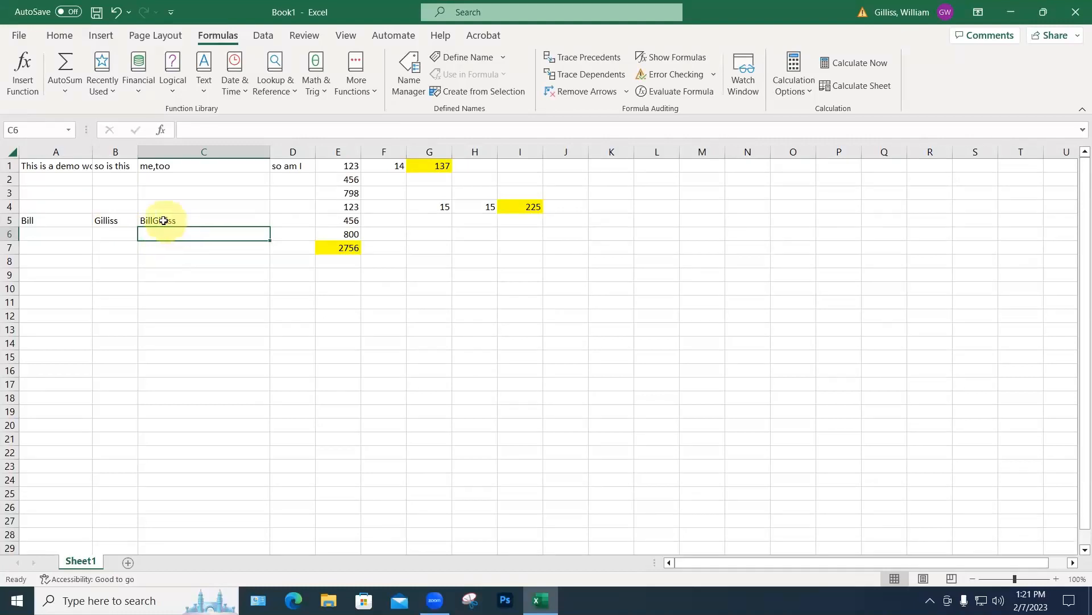
Step: Check the formulas in C5 and E7 and the value in E6, finishing with C5 selected
click(163, 220)
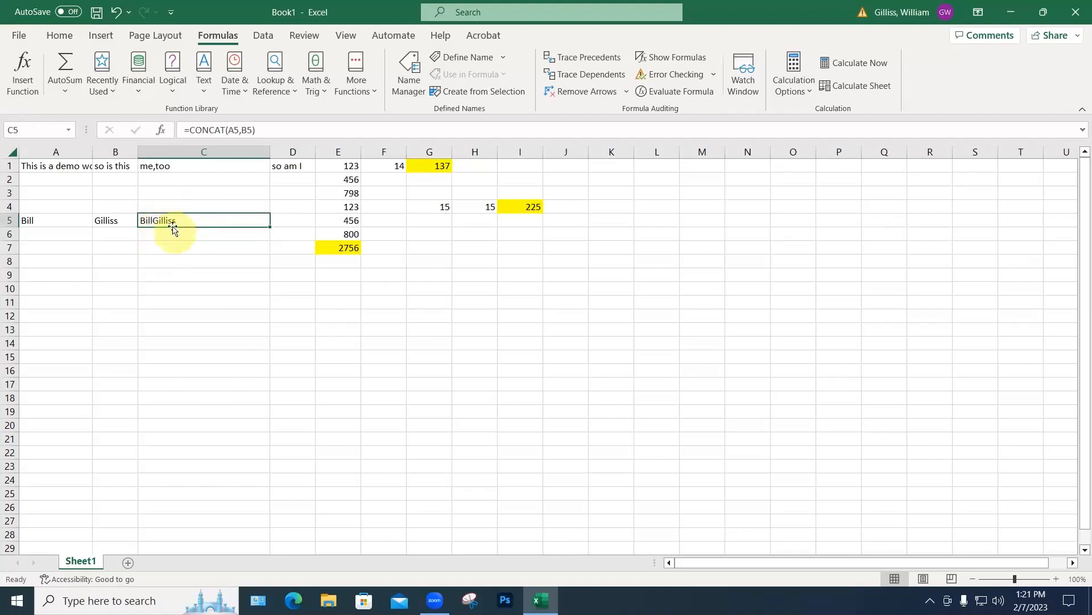
click(346, 247)
click(344, 234)
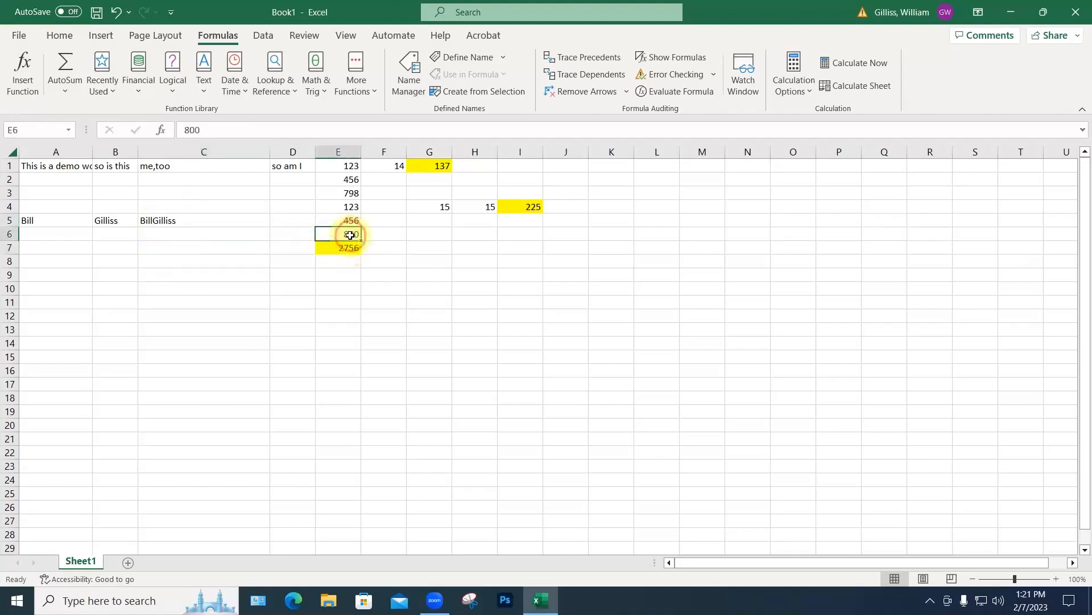
click(346, 249)
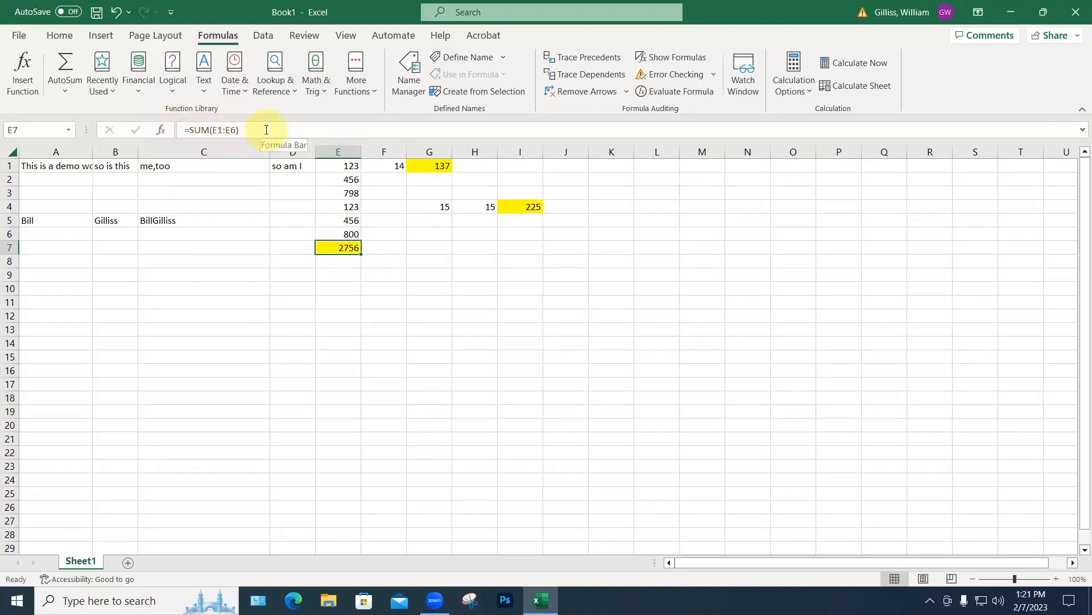
click(155, 218)
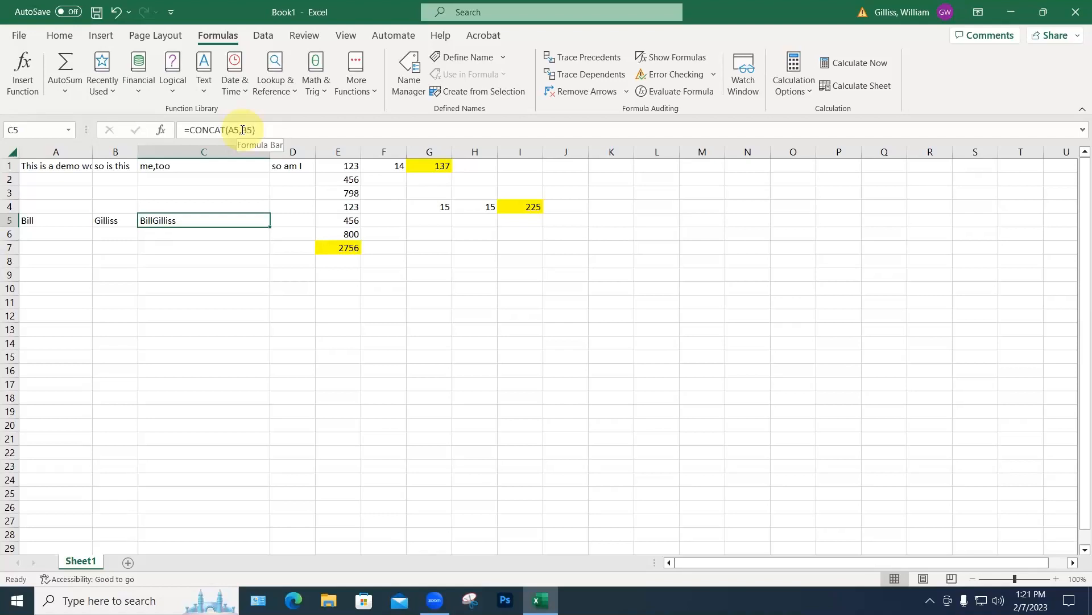
Step: Rewrite C5's formula to =CONCAT(B5,", ",A5) so it shows the surname, a comma, then the first name
click(243, 129)
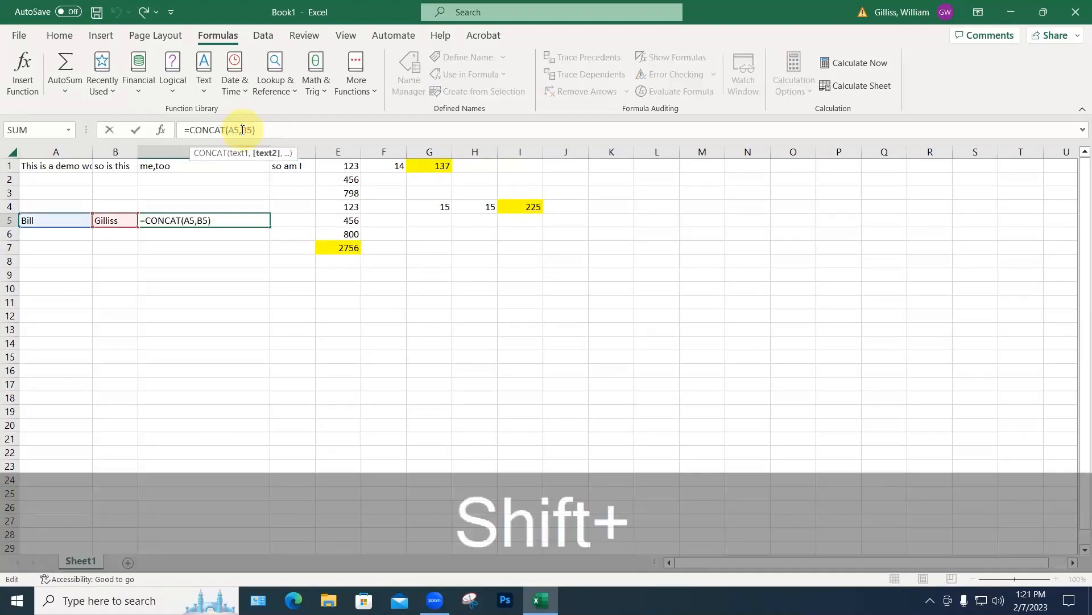
text(", ",)
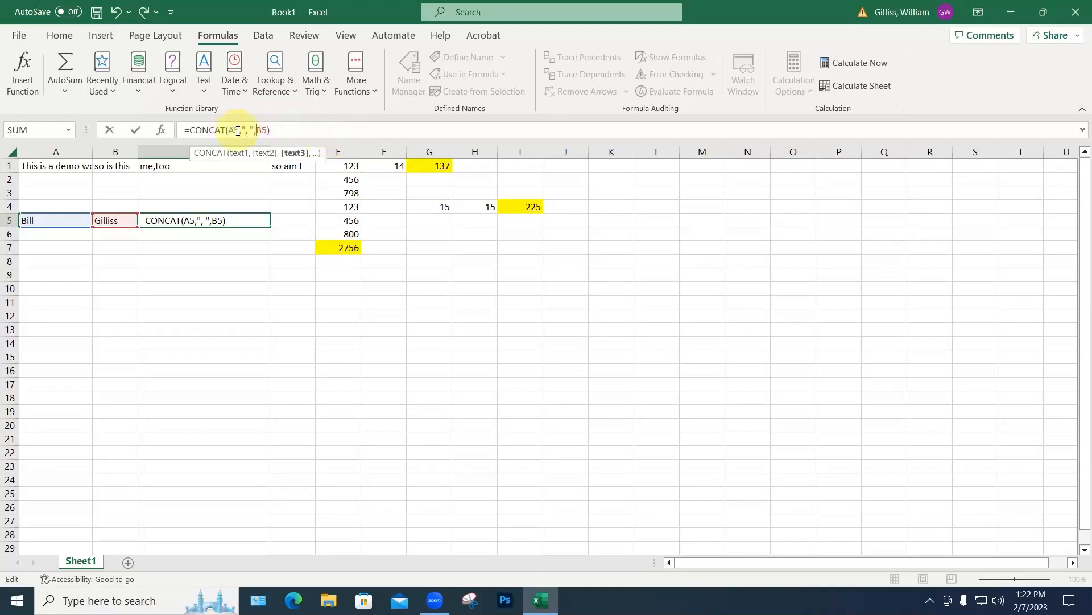
drag(238, 131, 230, 132)
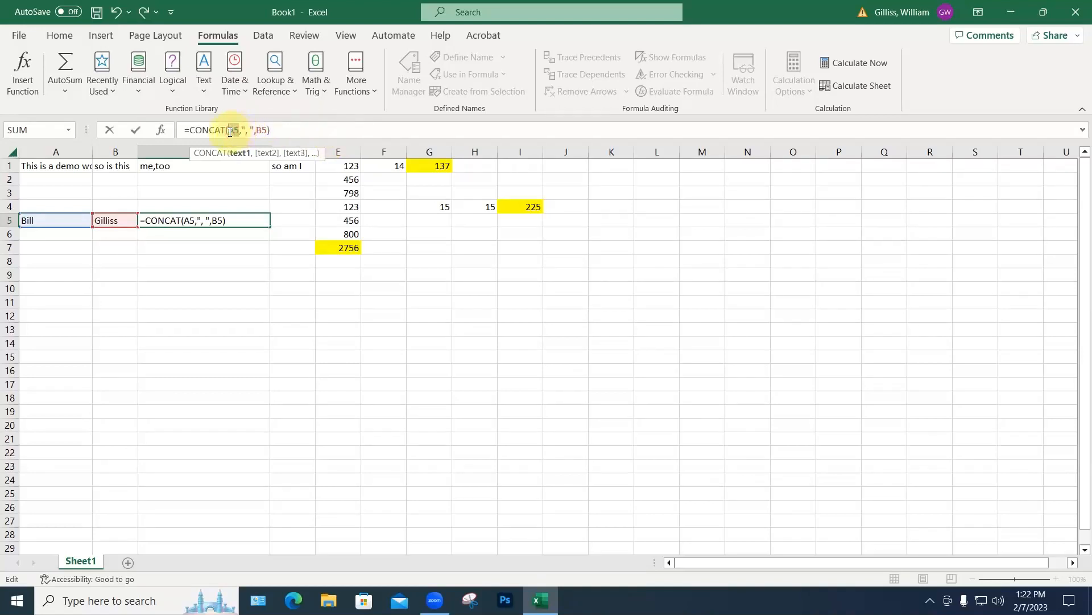
text(b5)
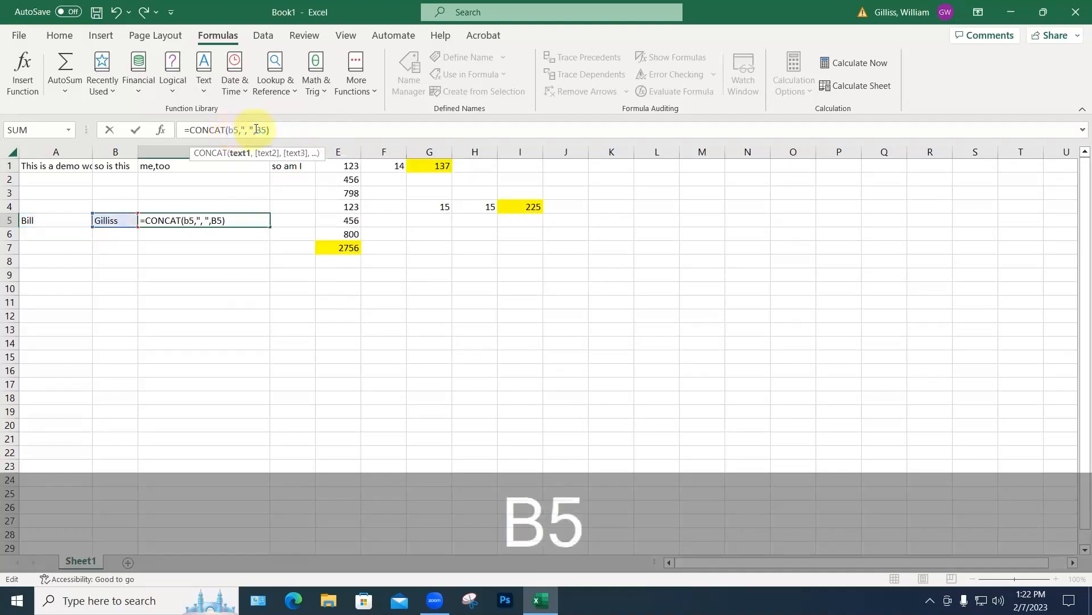
drag(255, 130, 260, 131)
text(a)
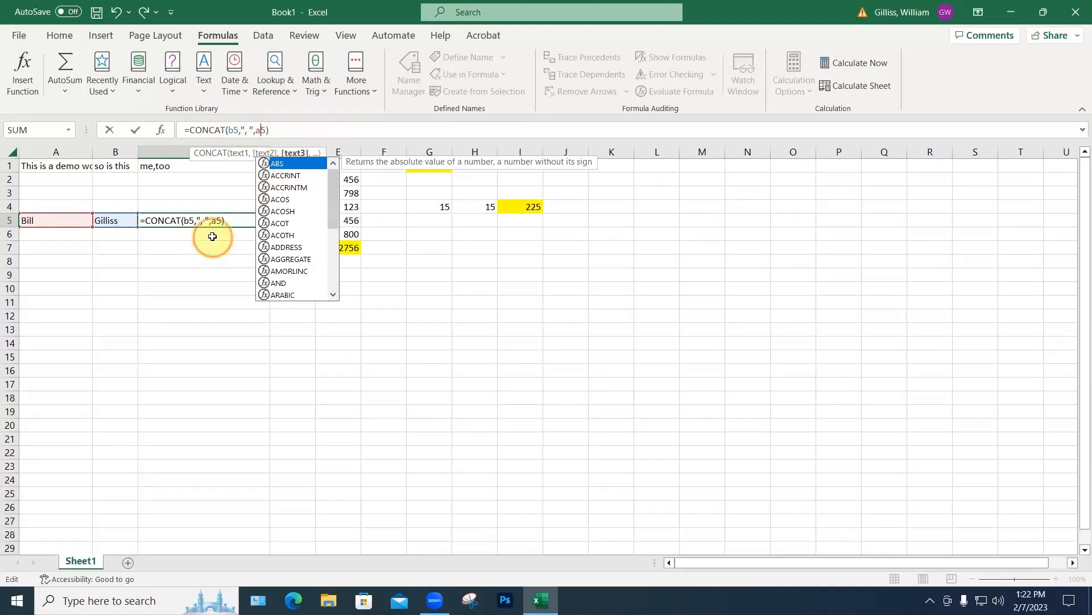
key(Return)
click(195, 222)
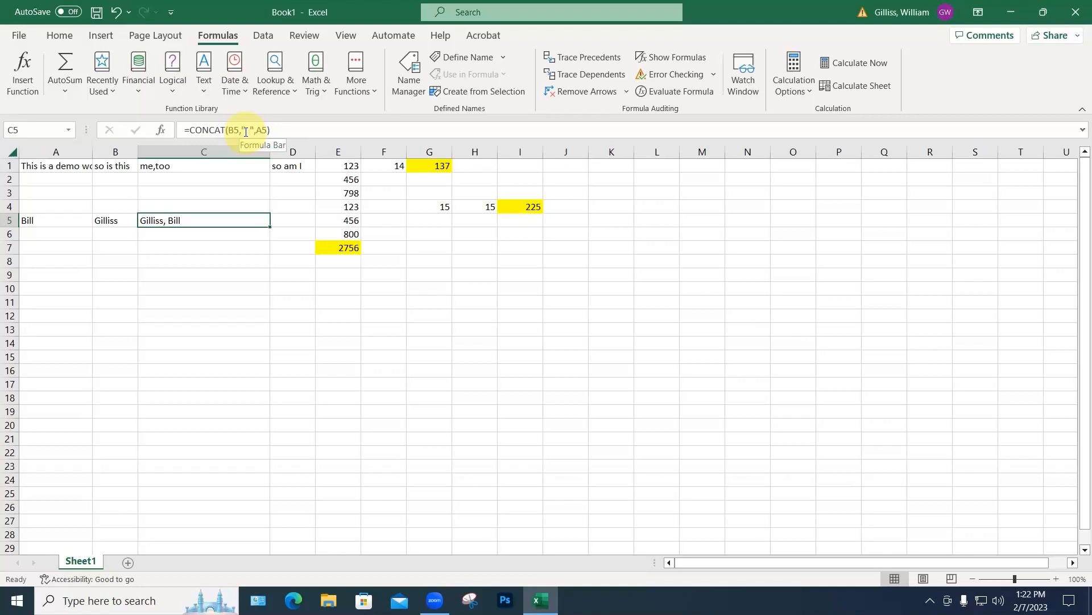
Step: Make the name in C5 bold, italic and double-underlined
click(59, 36)
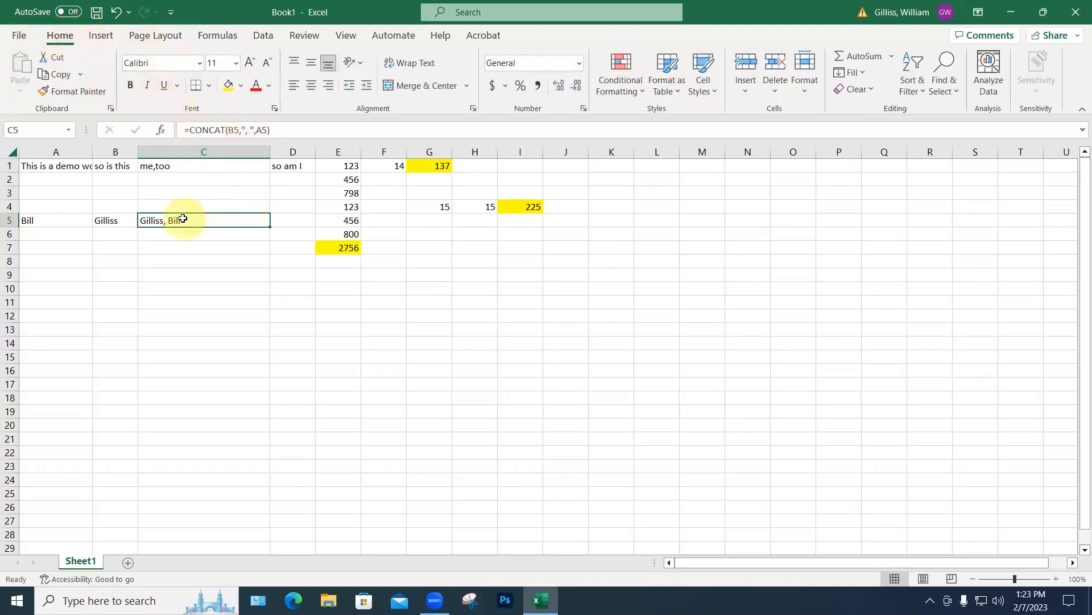
click(130, 85)
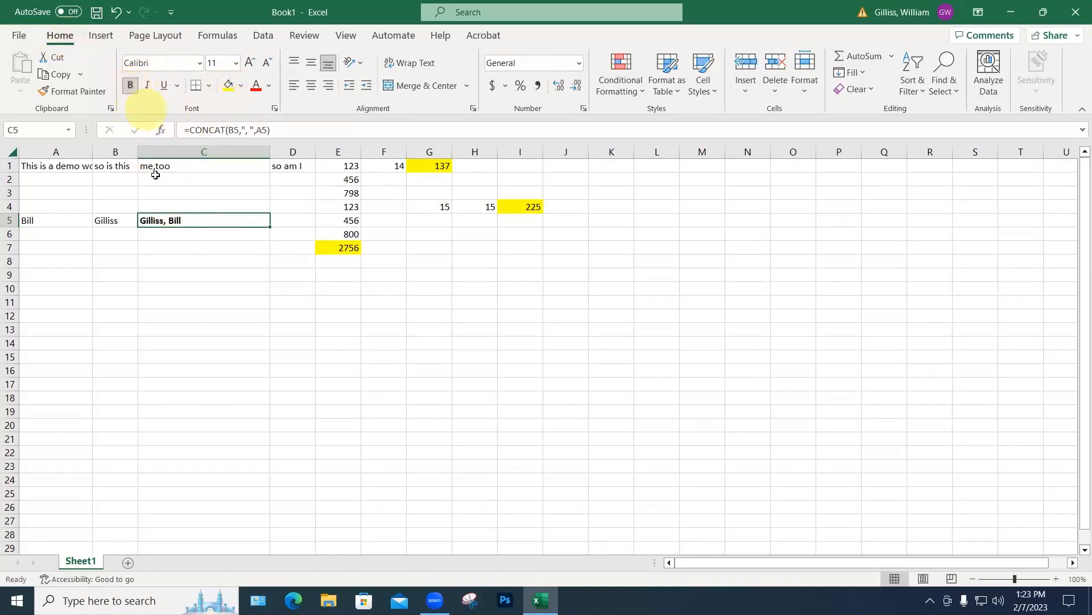
click(147, 86)
click(163, 86)
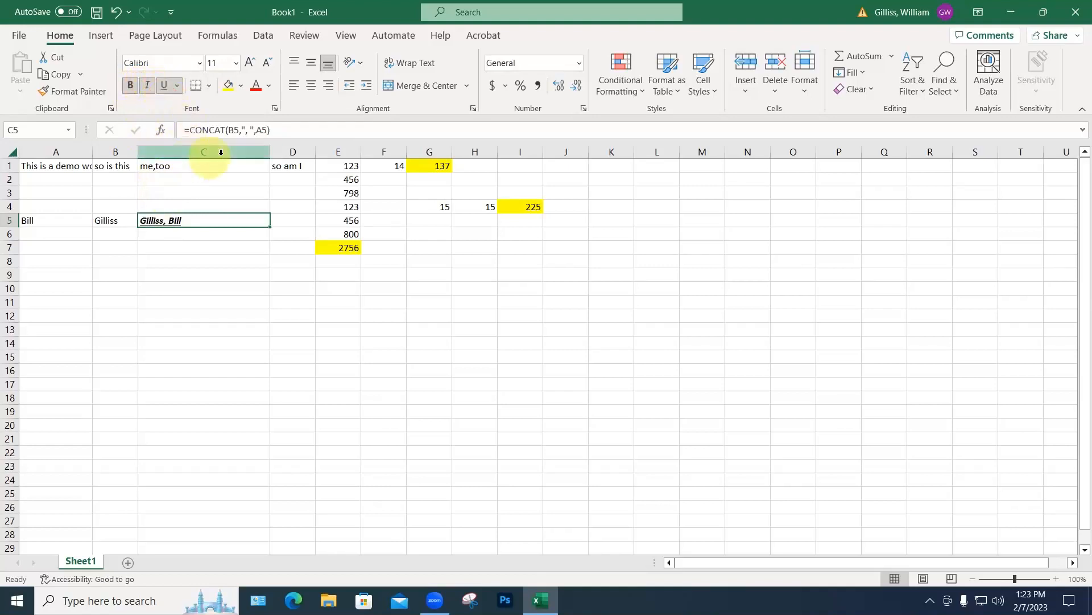
click(177, 87)
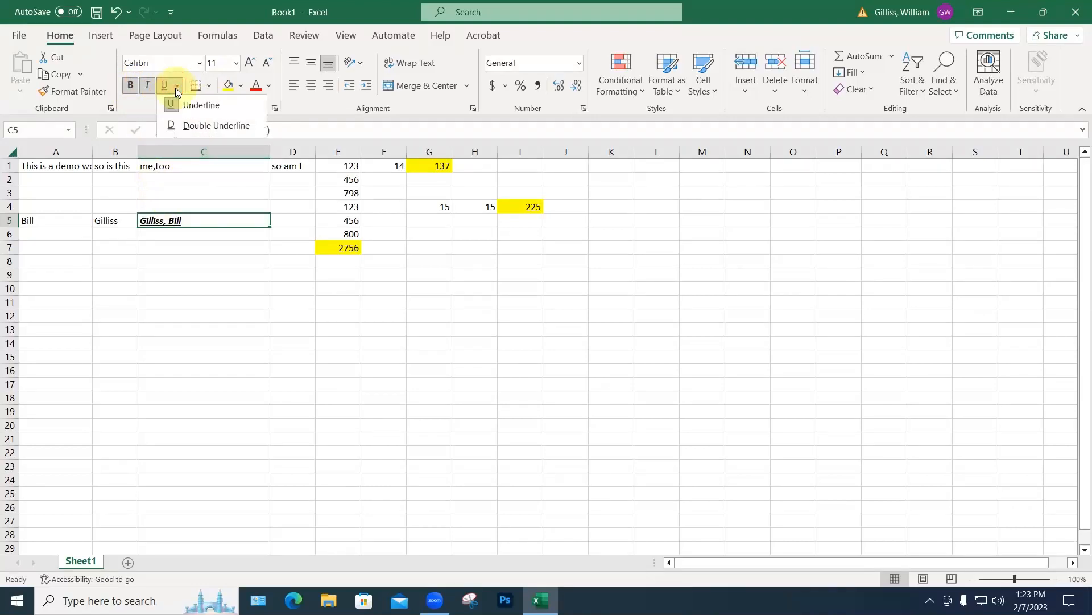
click(202, 124)
click(208, 250)
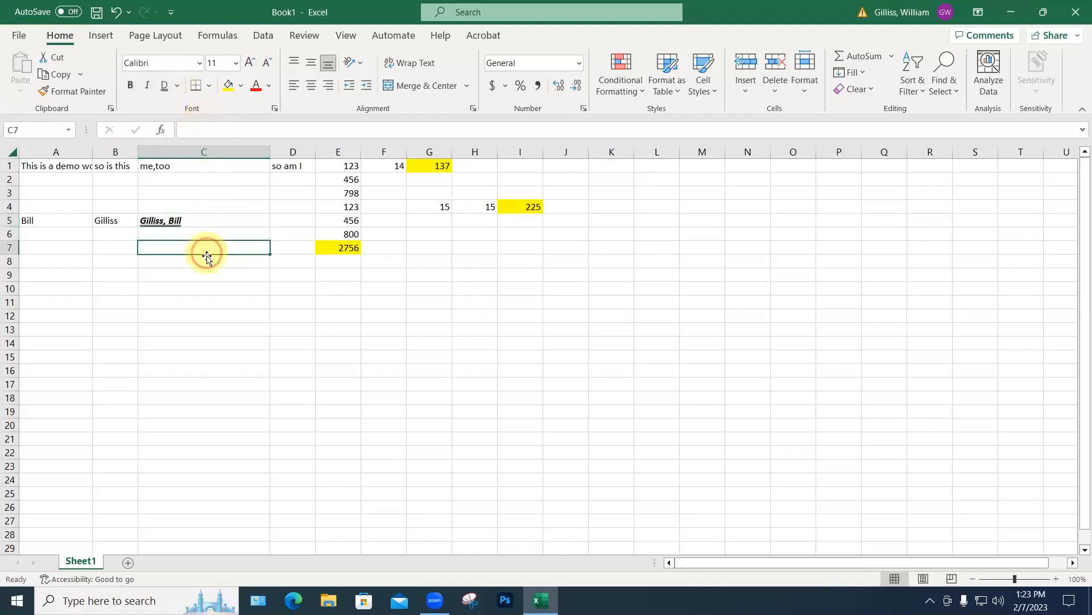
Step: Set C5's font to Abadi at size 12
click(201, 63)
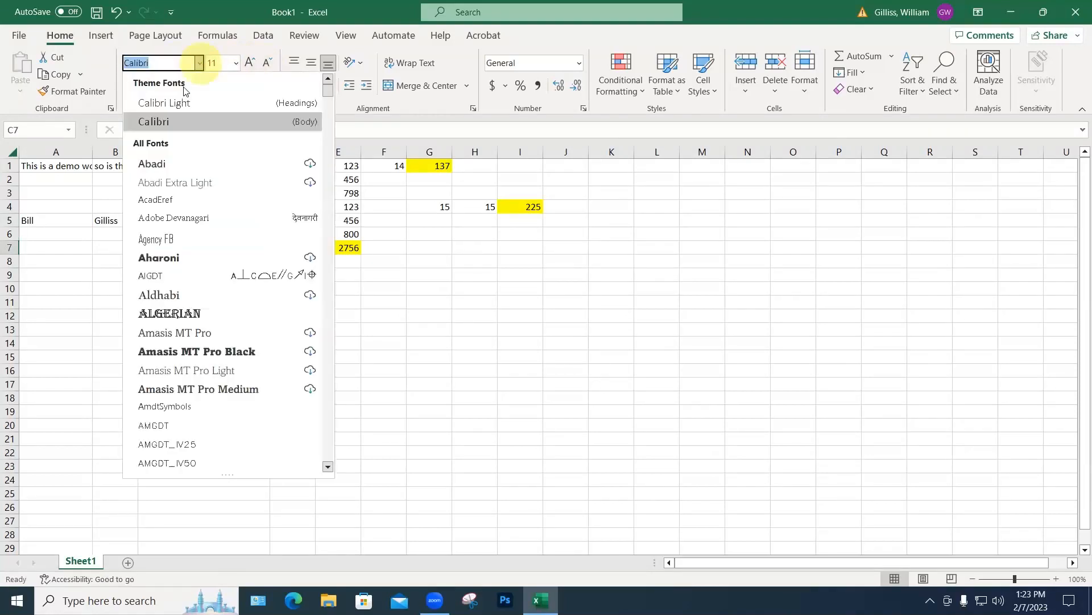
click(142, 161)
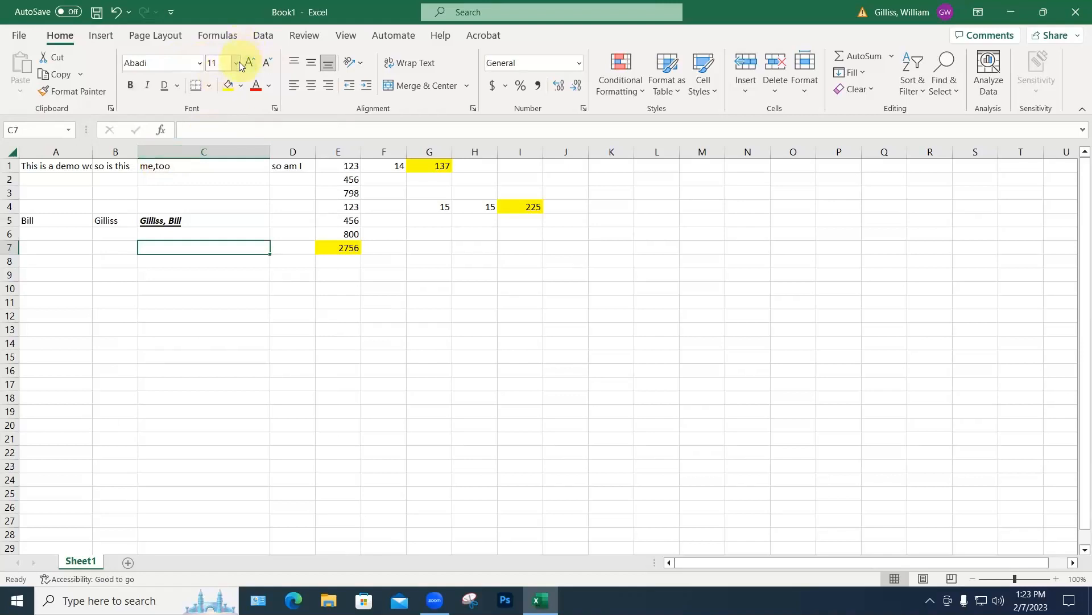
click(235, 63)
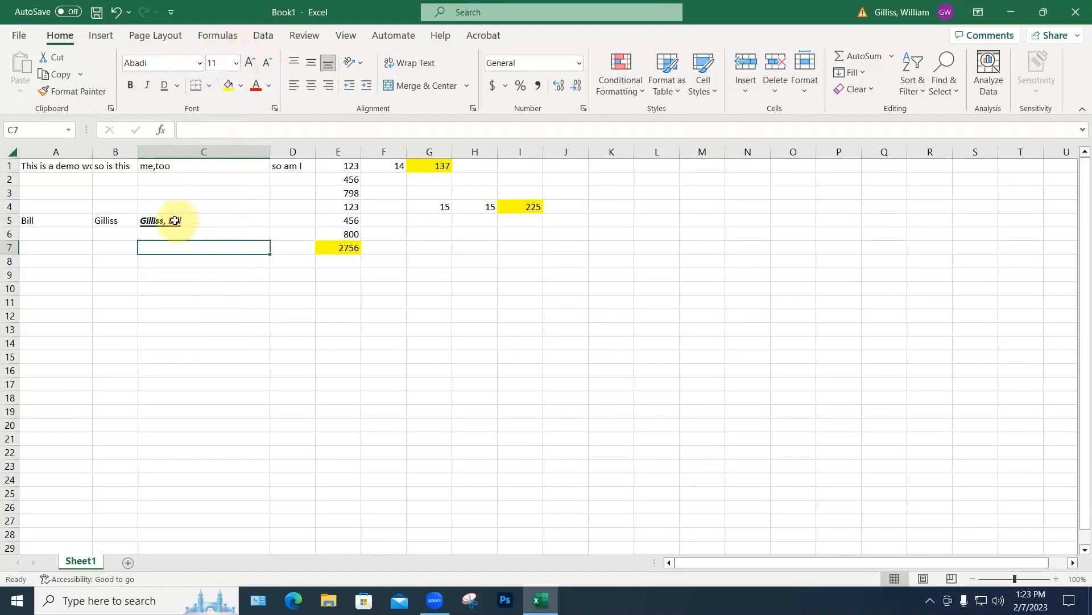
click(183, 220)
click(200, 63)
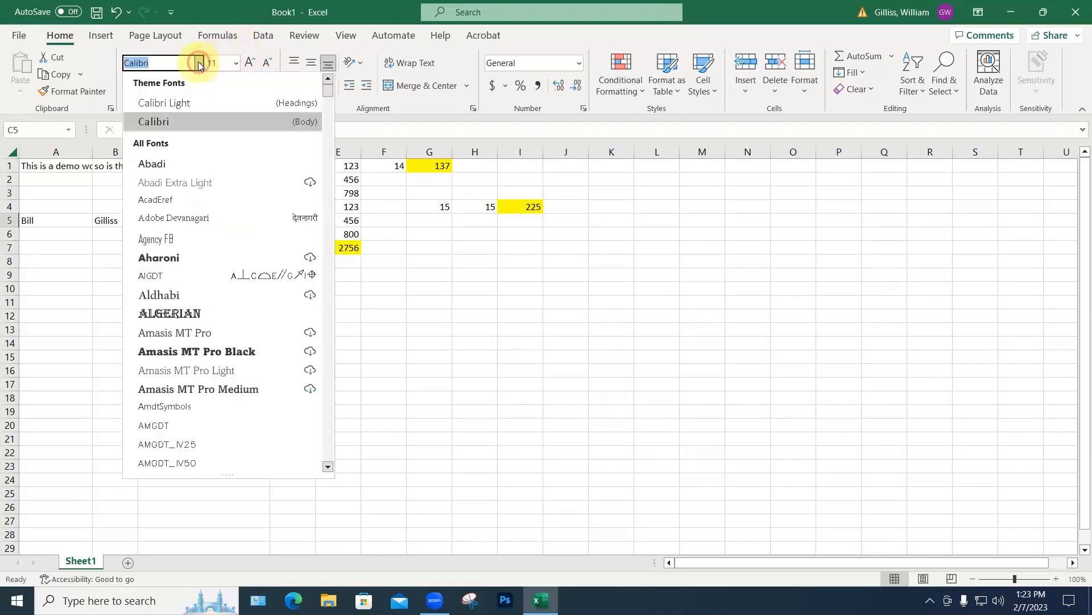
click(151, 165)
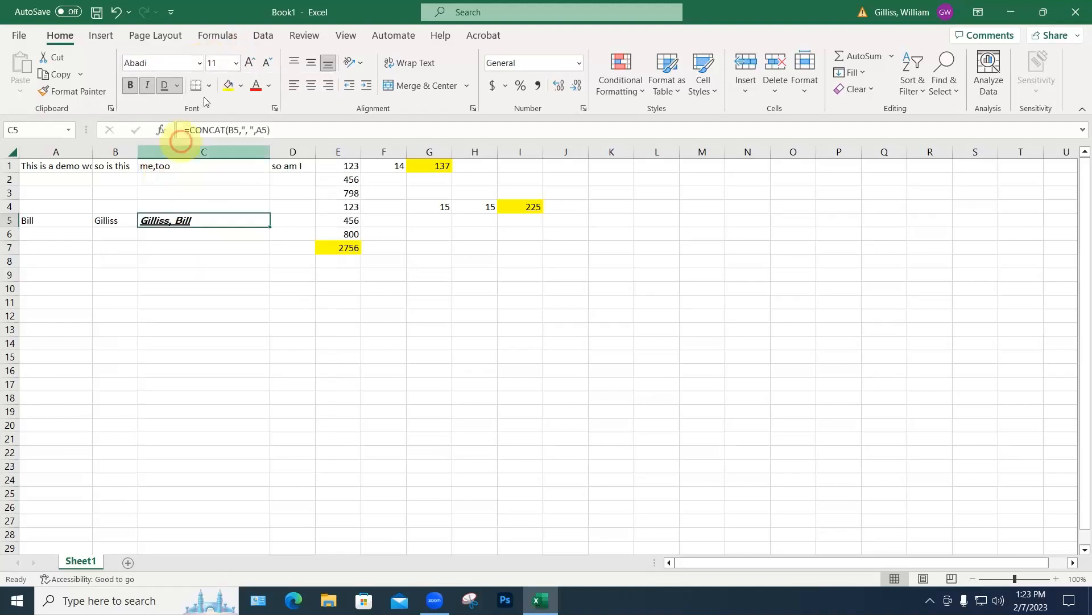
click(236, 62)
click(218, 149)
click(249, 204)
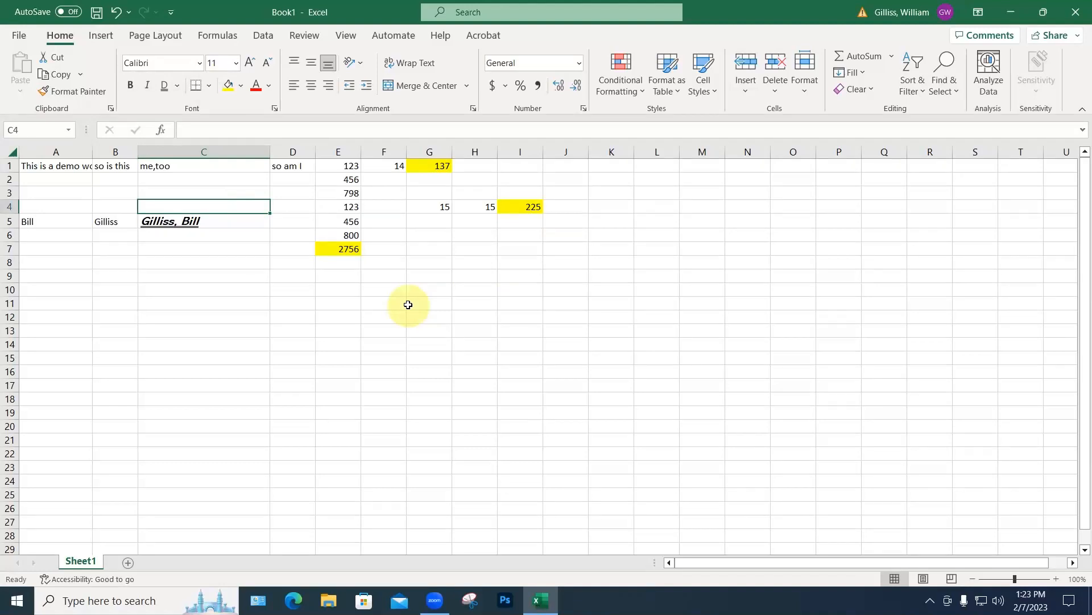
Step: Apply All Borders to E1:E7, then extend the borders to the whole block E1:I7
drag(341, 166, 339, 249)
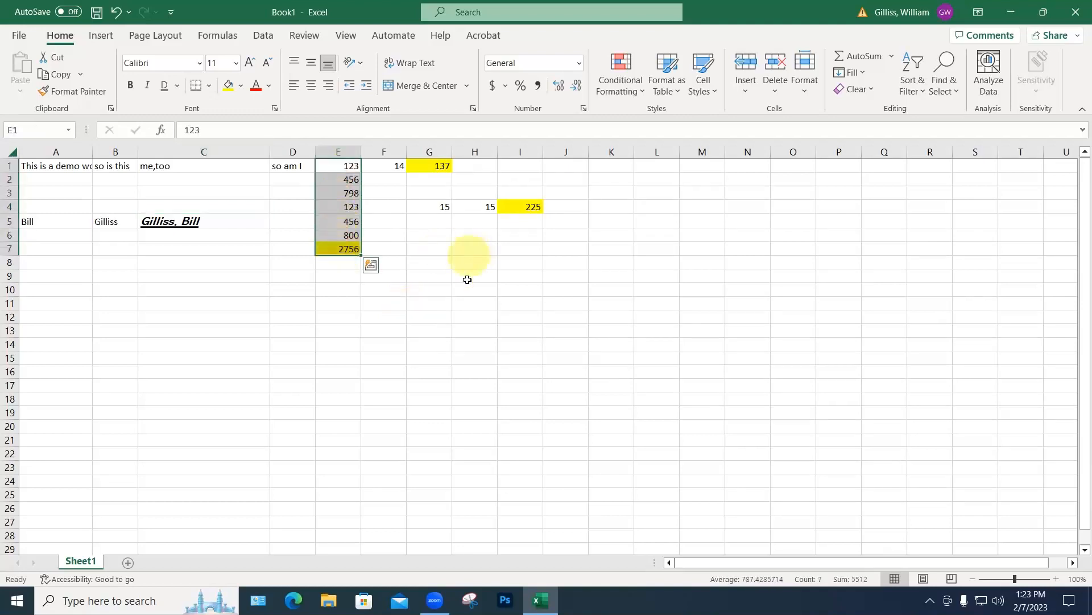
click(208, 86)
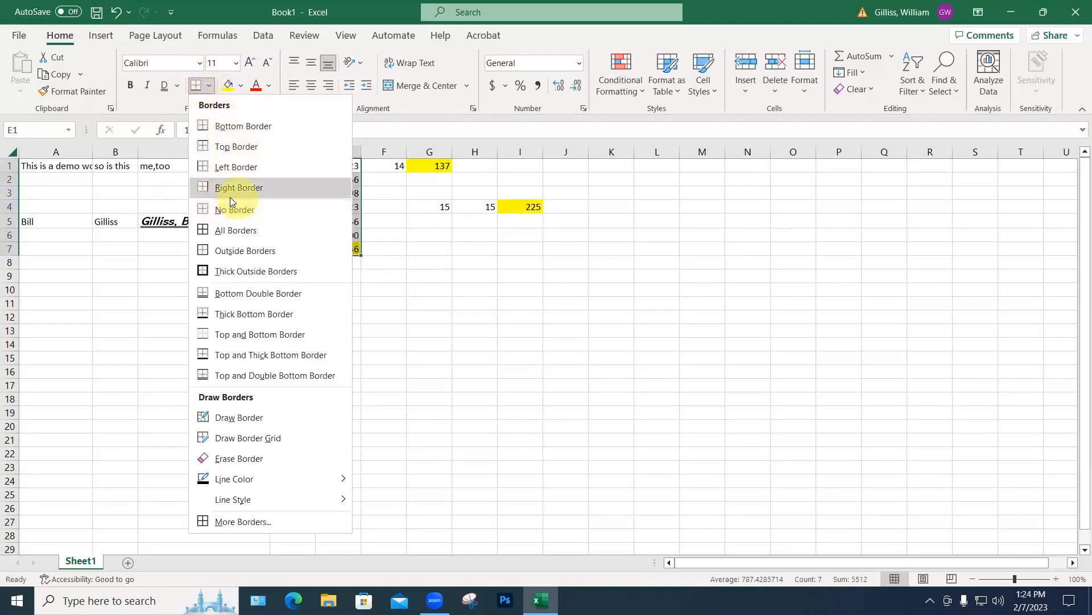
click(226, 231)
click(392, 276)
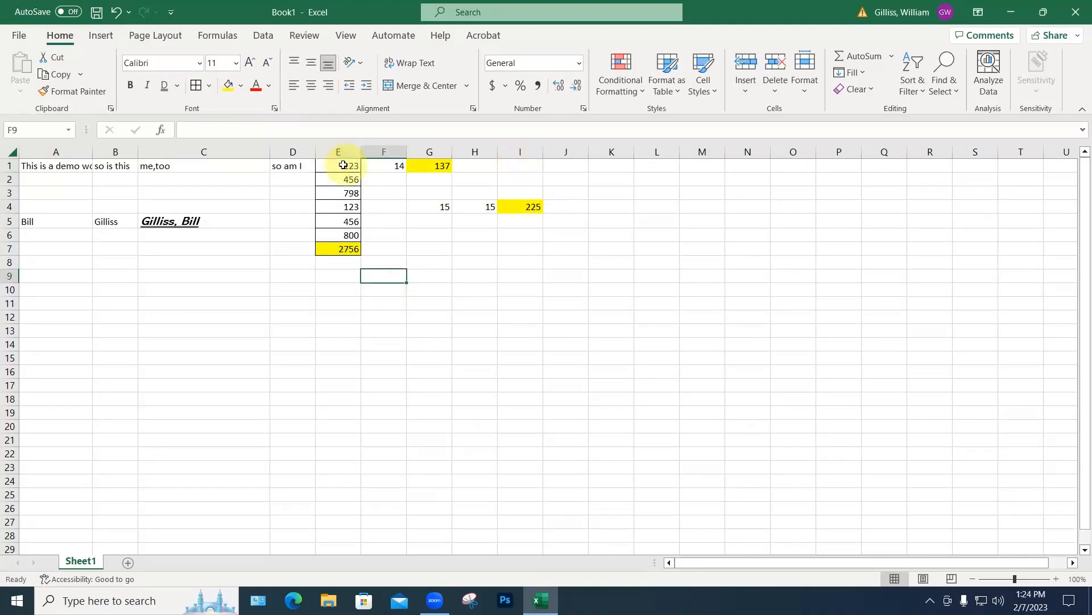
drag(344, 165, 539, 251)
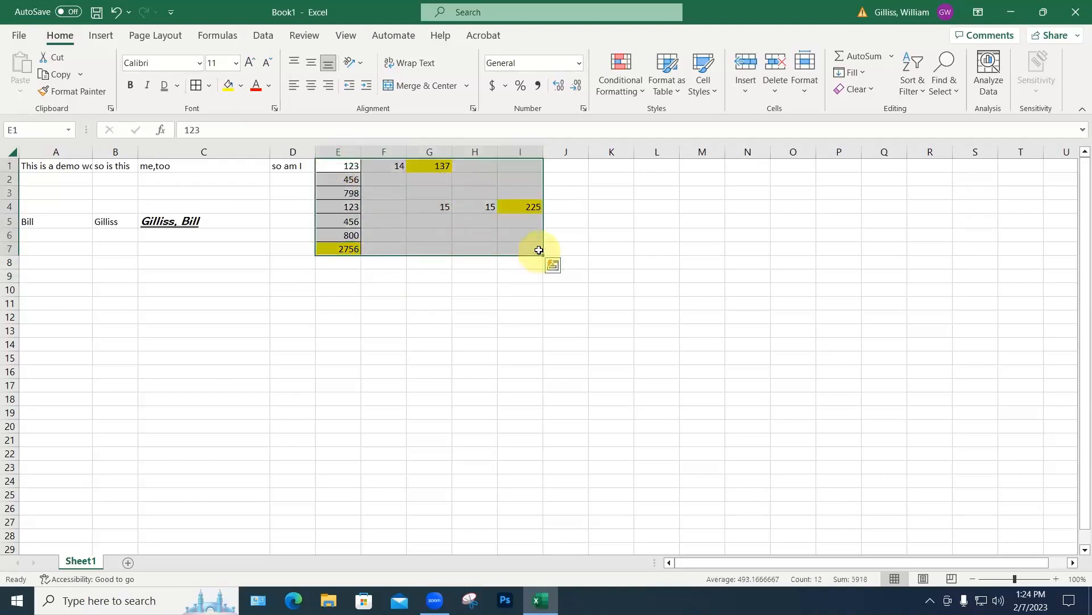
click(196, 86)
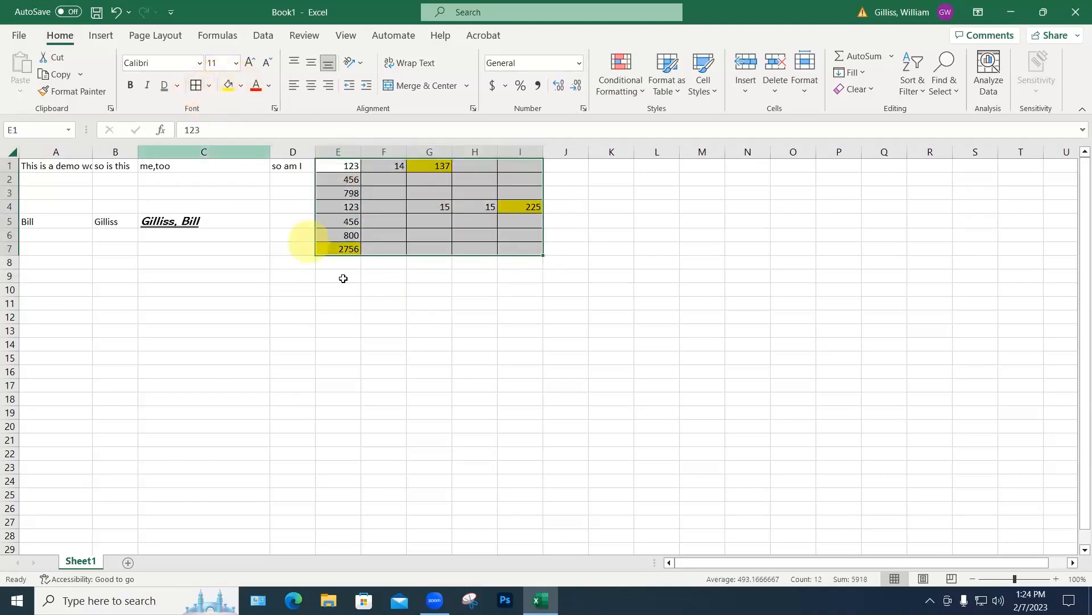
click(370, 318)
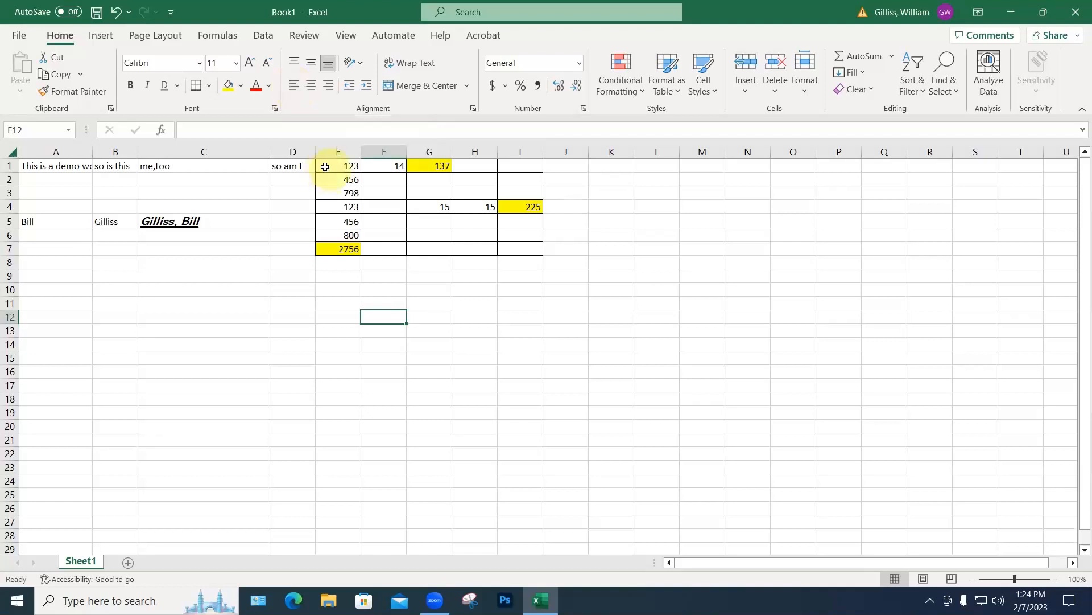
Step: Centre 'me,too' in C1, make row 1 much taller, and middle-align the text vertically
click(169, 166)
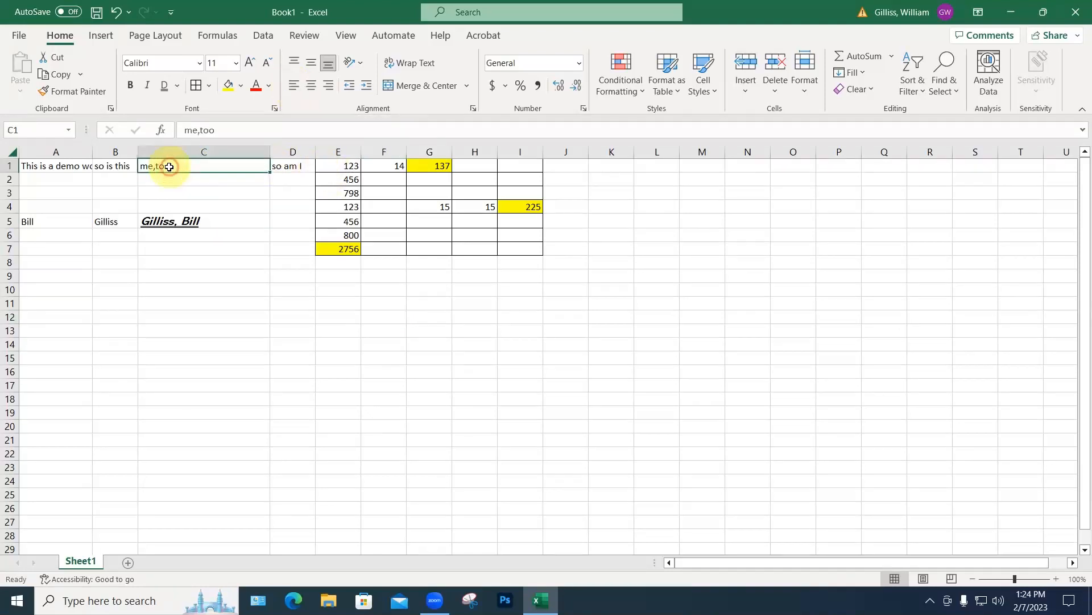
click(311, 90)
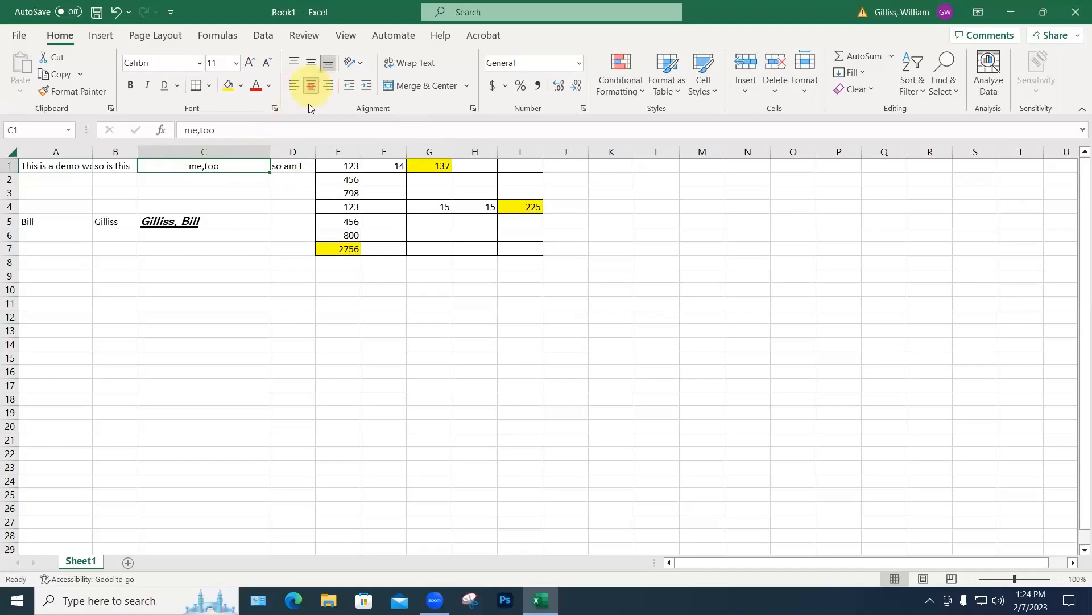
drag(12, 172, 12, 218)
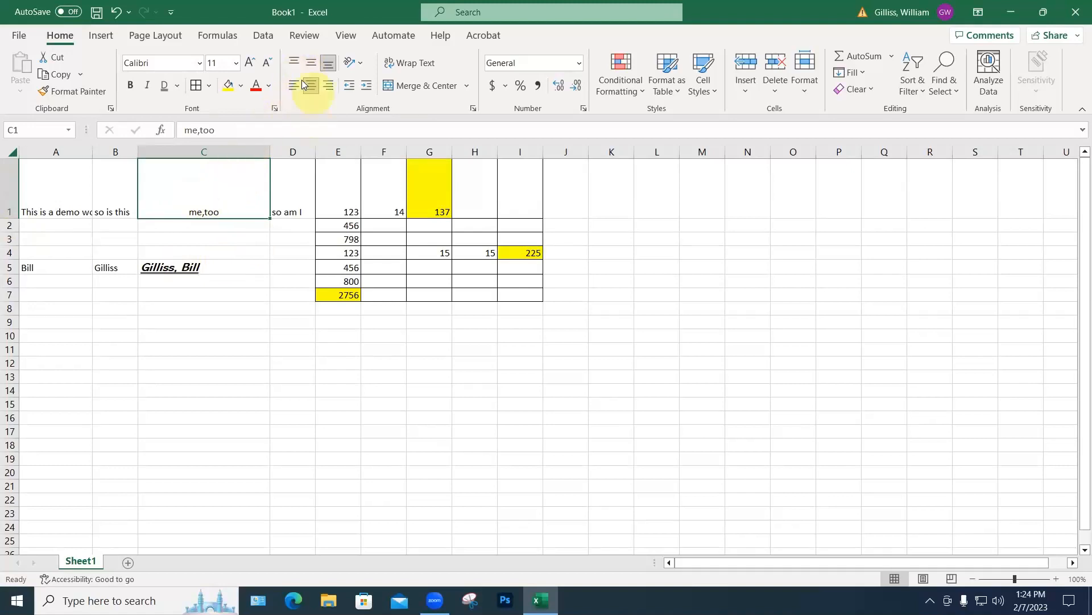
click(310, 63)
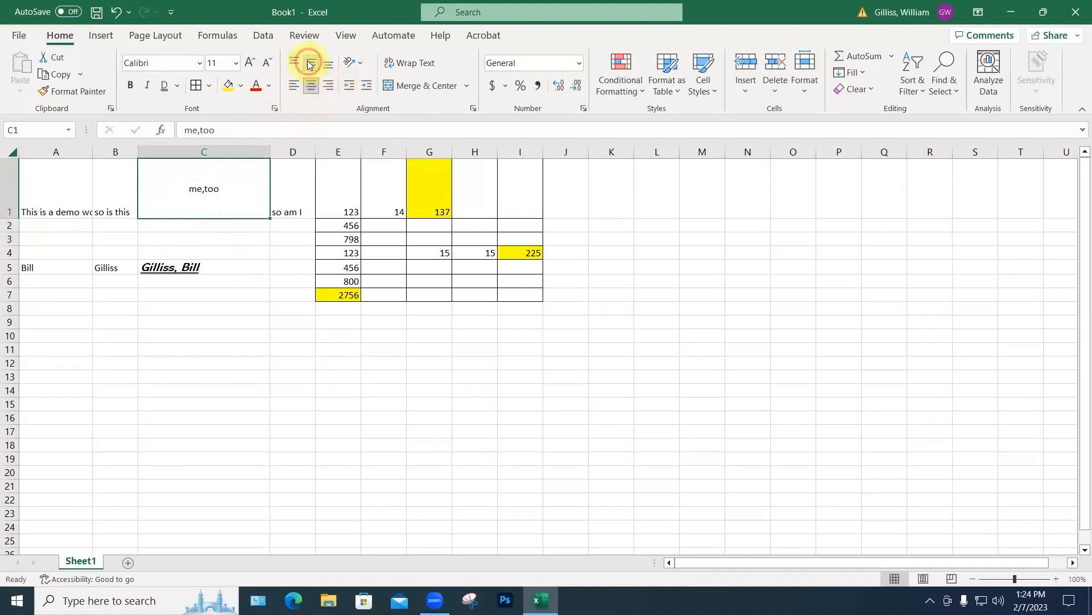
click(208, 335)
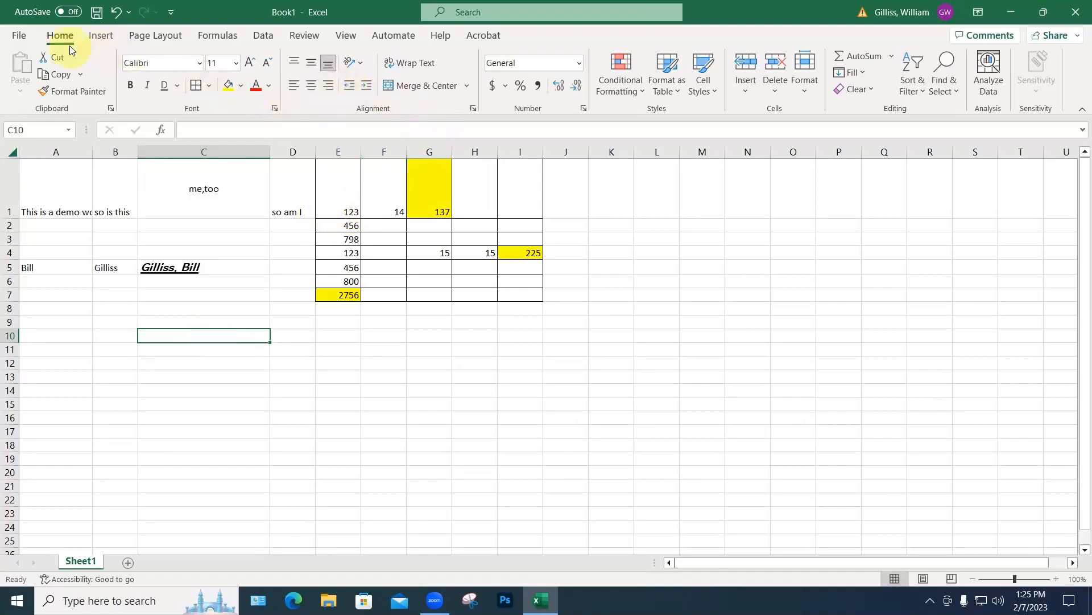
Step: Stack C5's combined name as vertical text and narrow column C
click(175, 271)
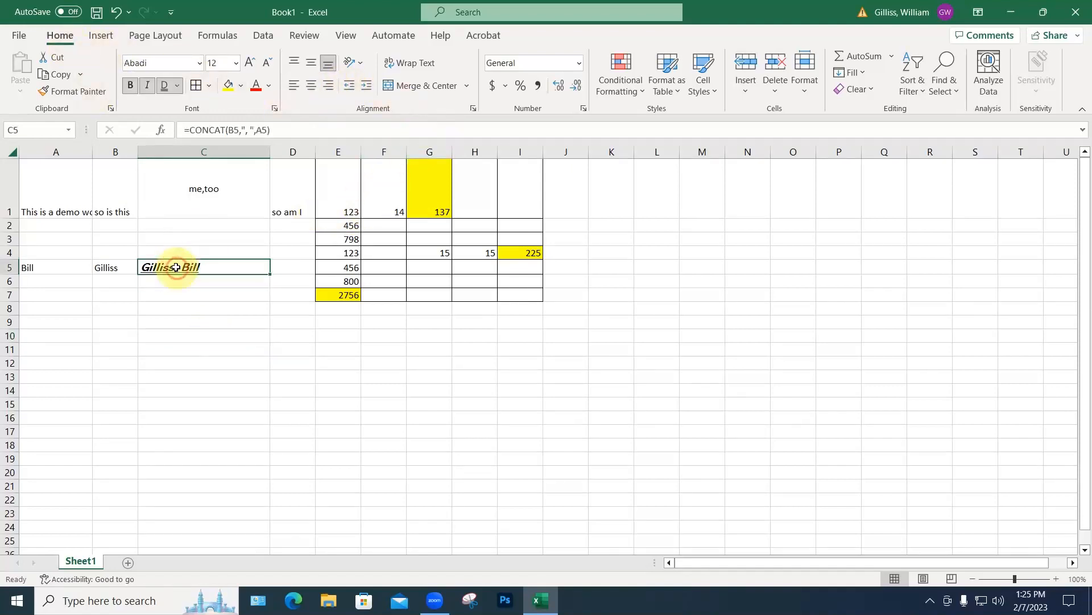
click(360, 63)
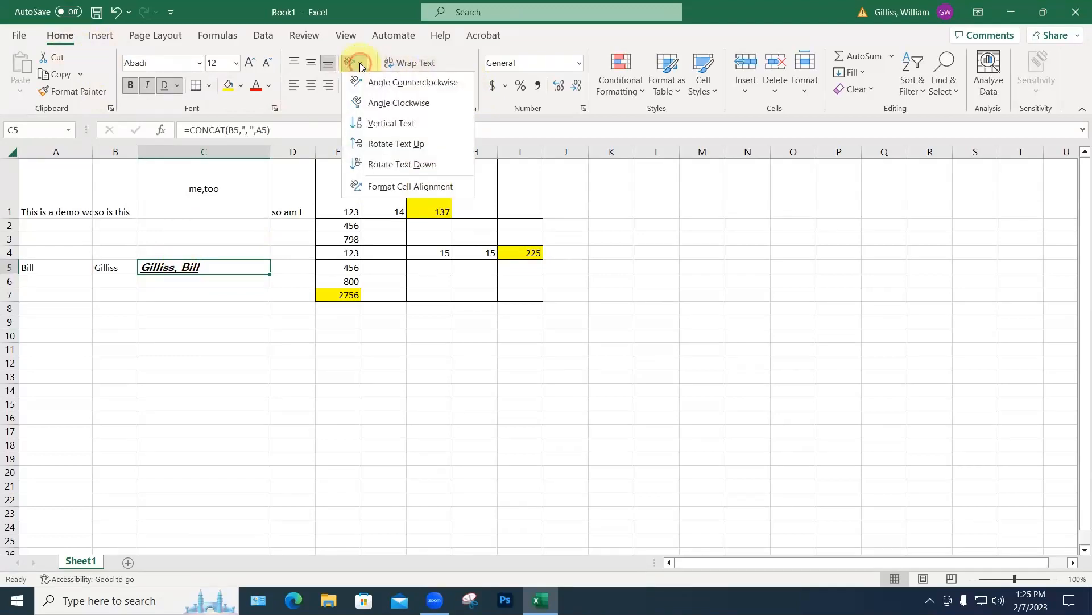
click(382, 123)
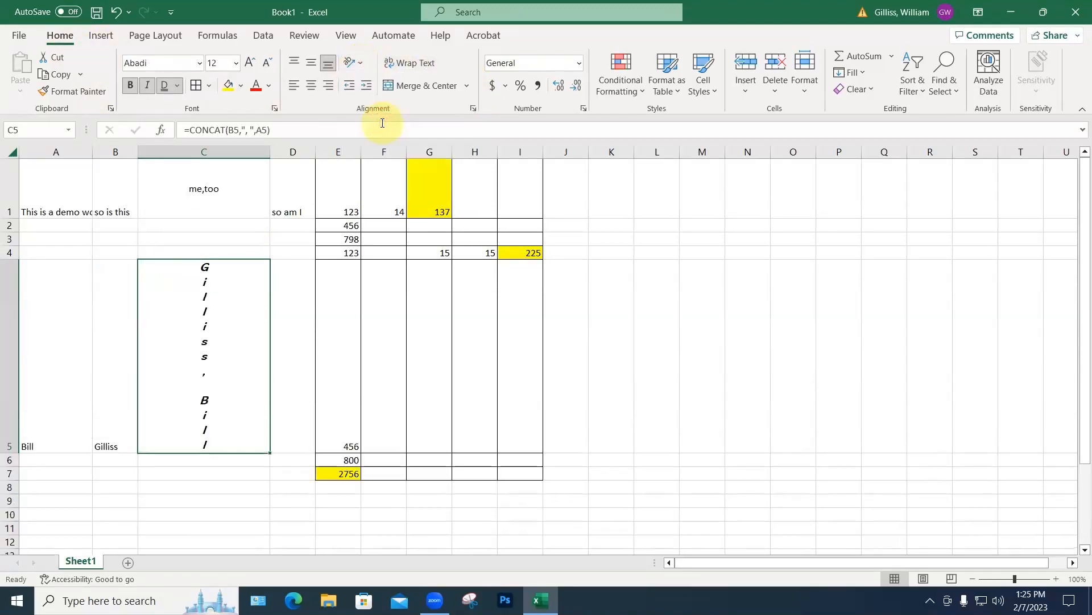
click(509, 323)
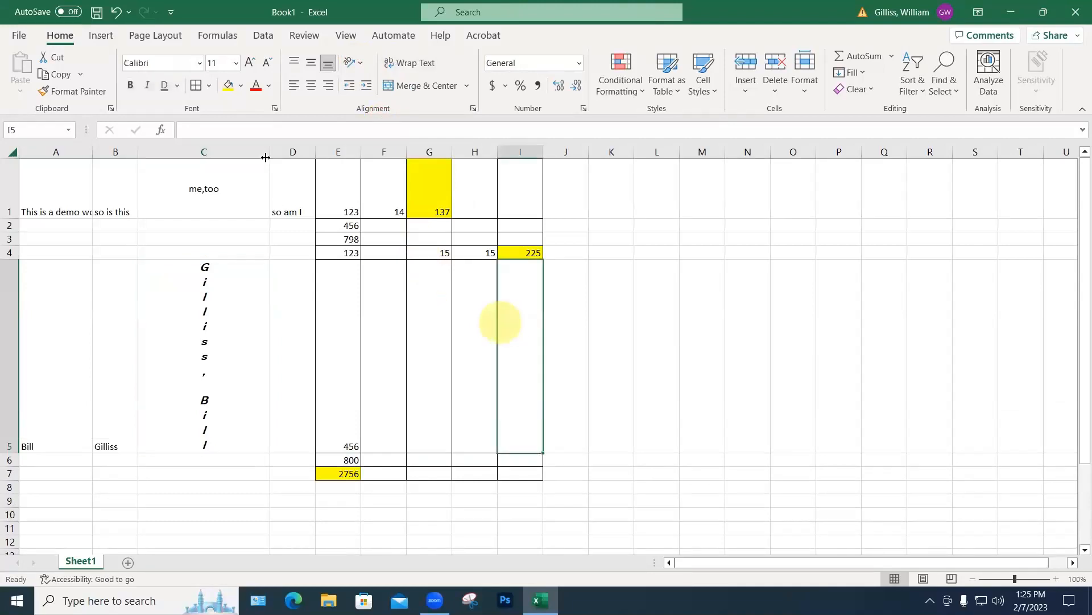
drag(269, 151, 172, 151)
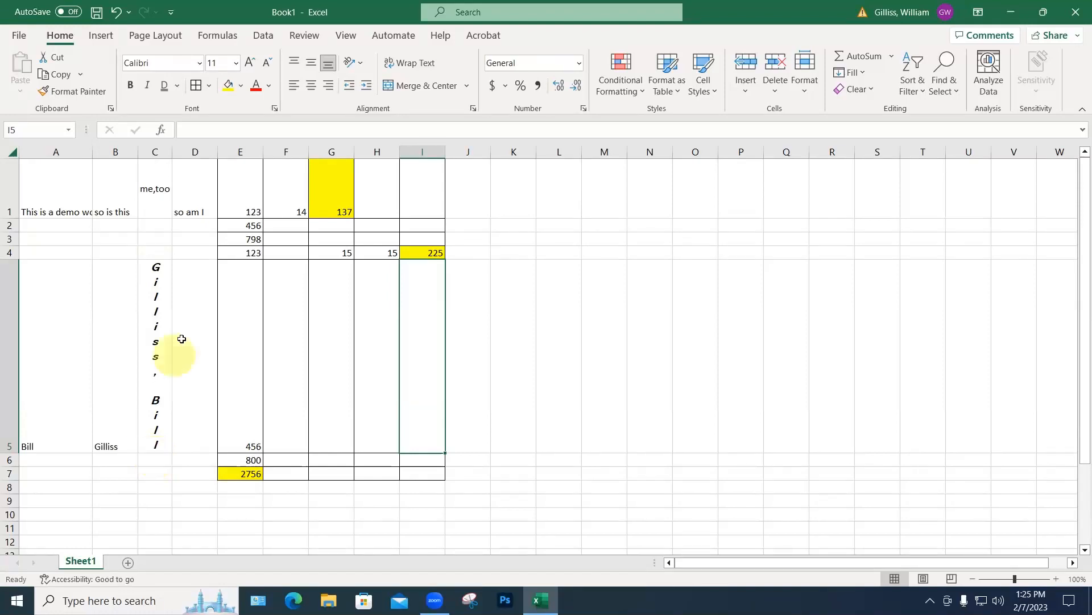
Step: Change C5's orientation to Rotate Text Up
click(354, 63)
click(379, 145)
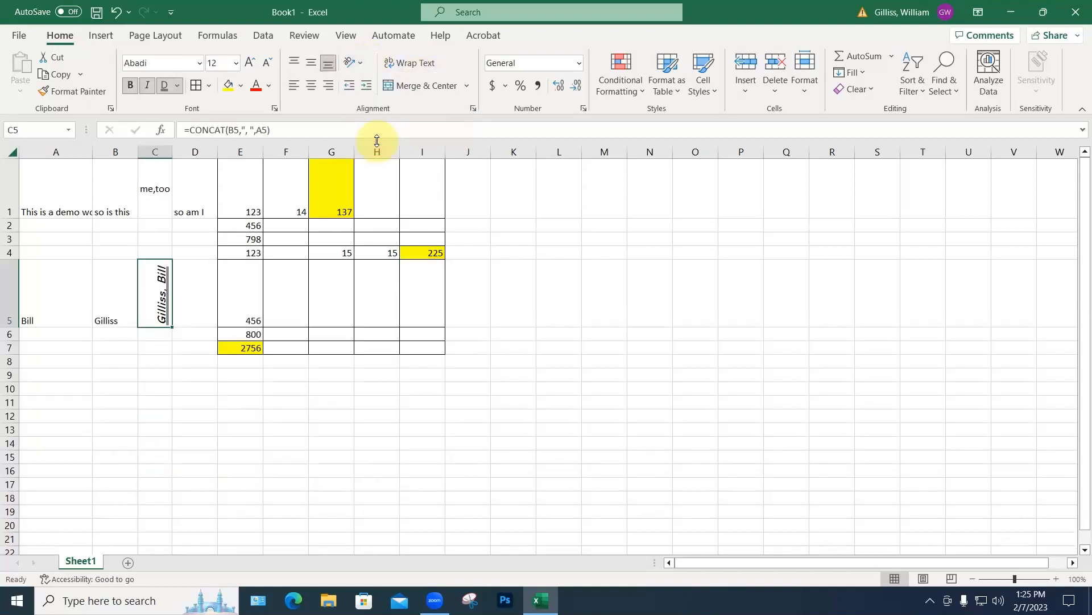
click(187, 290)
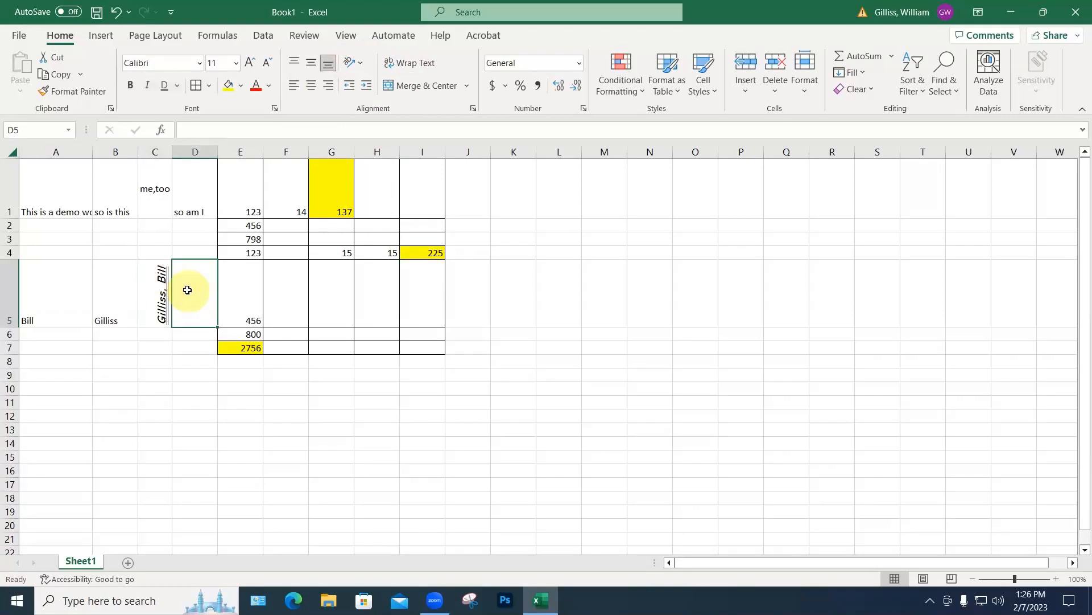
scroll(227, 290, down, 3)
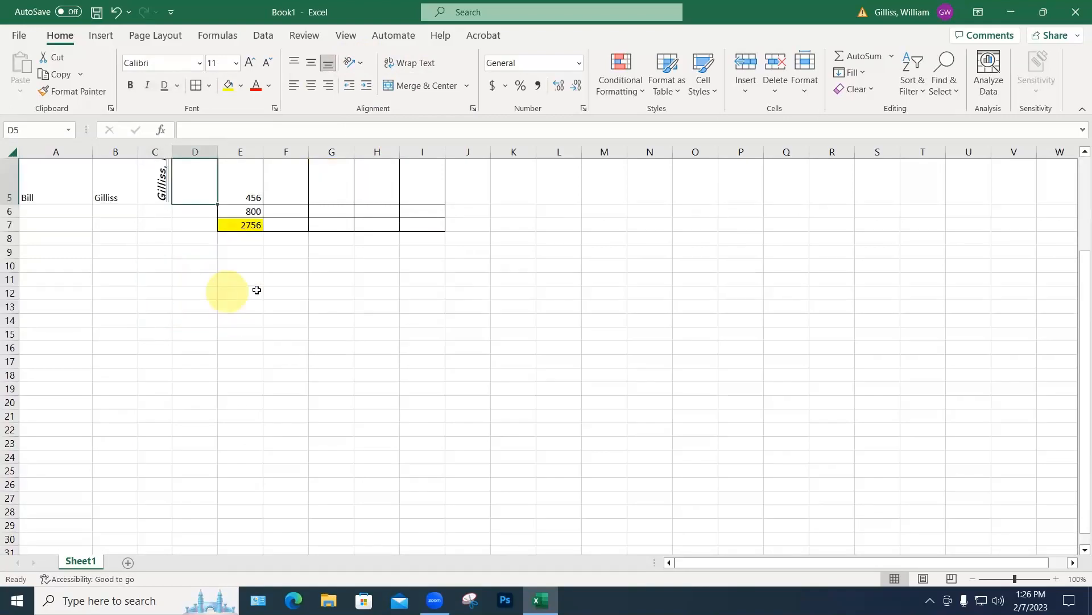
scroll(380, 285, up, 2)
scroll(318, 292, right, 20)
scroll(239, 319, down, 1)
middle_click(274, 310)
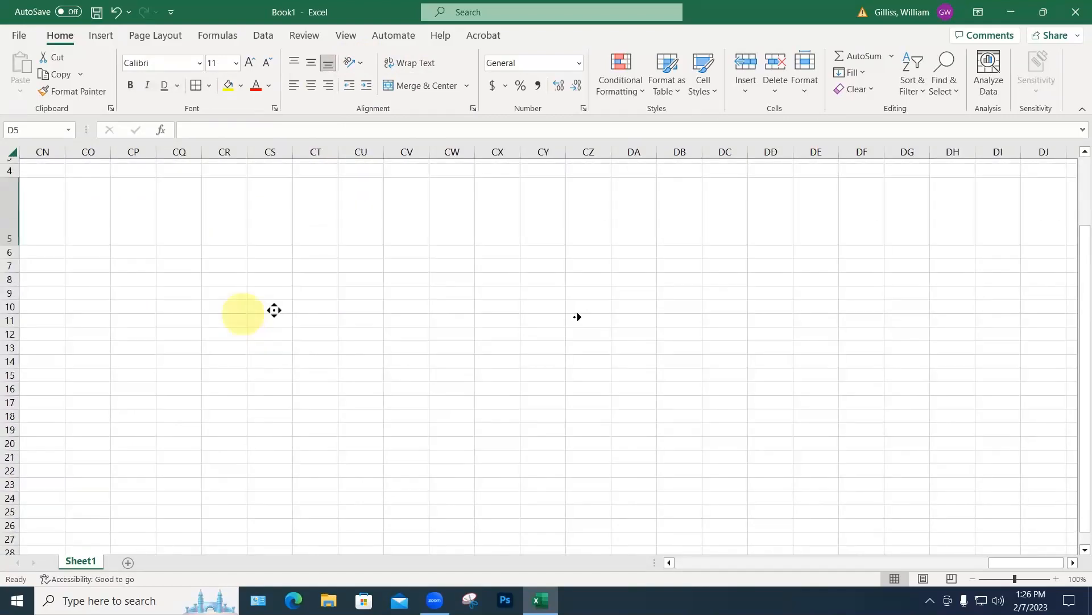
middle_click(651, 332)
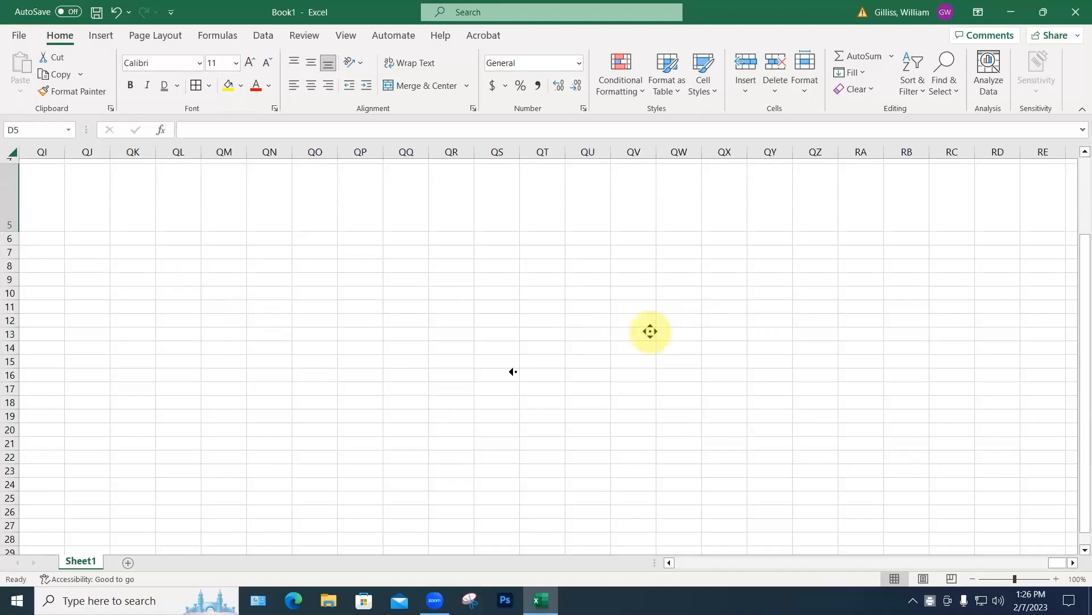
middle_click(598, 340)
middle_click(609, 327)
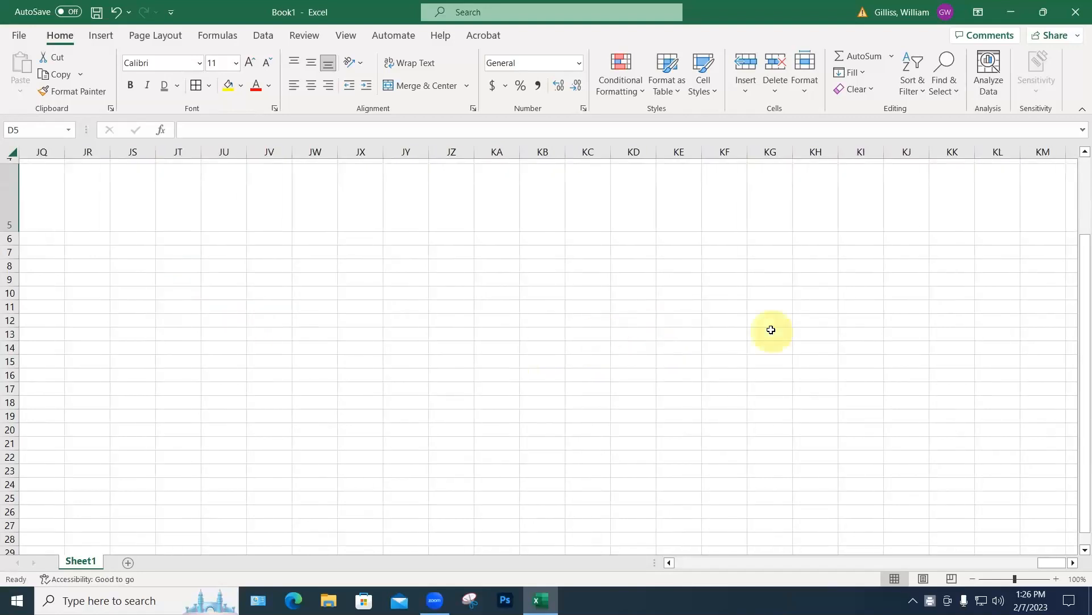
scroll(646, 310, up, 2)
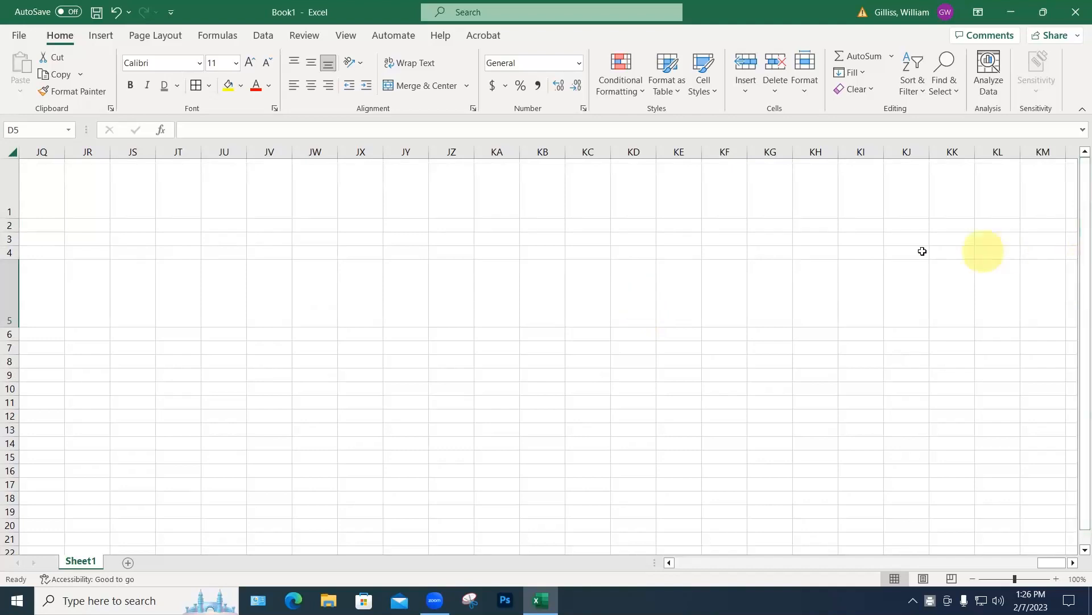
scroll(820, 252, down, 3)
scroll(820, 252, up, 3)
drag(1081, 249, 1080, 178)
scroll(532, 231, down, 2)
scroll(532, 232, up, 2)
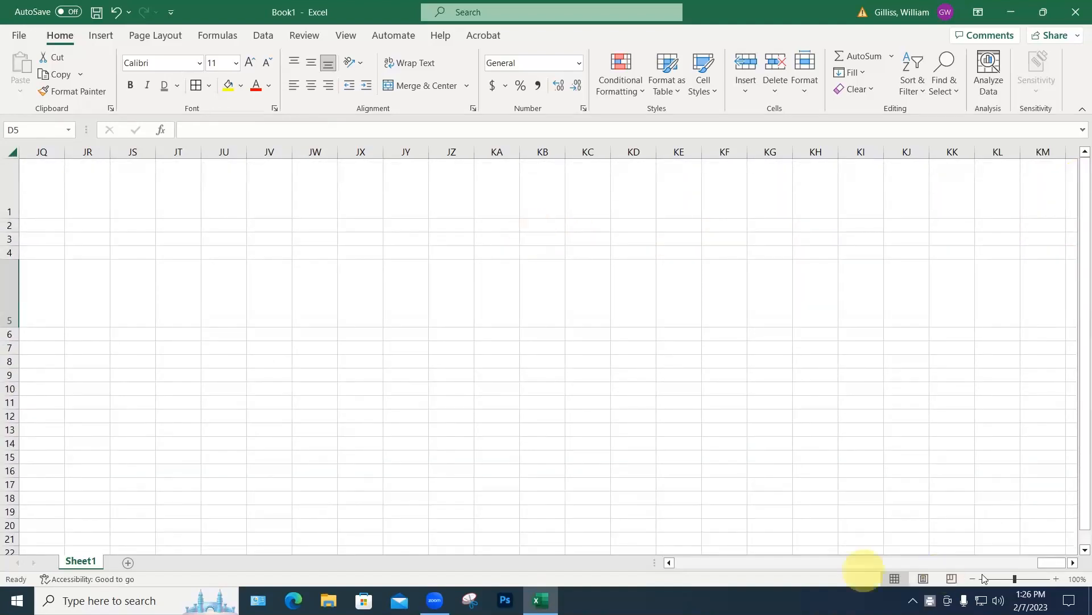
click(886, 565)
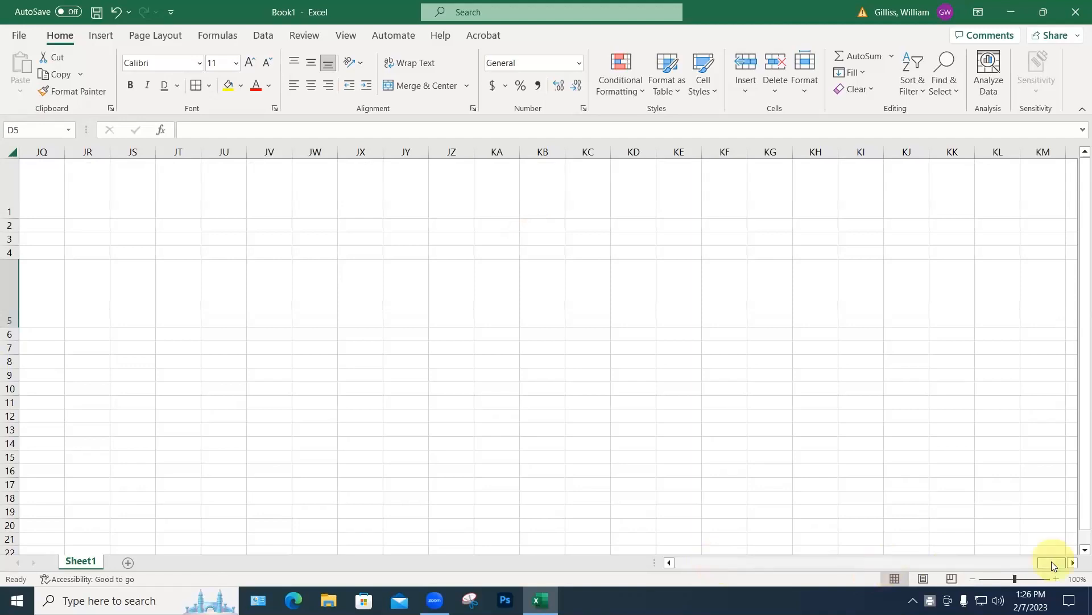
drag(1060, 562, 688, 562)
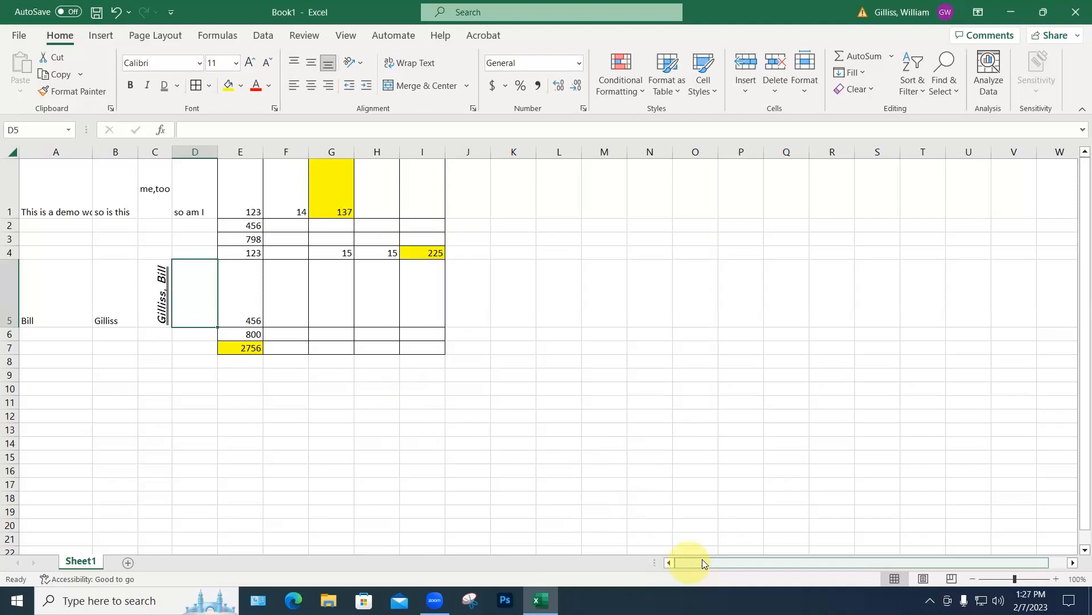
Step: Enter 1 in A10 and fill A10:A13 as the series 1 to 4
click(54, 390)
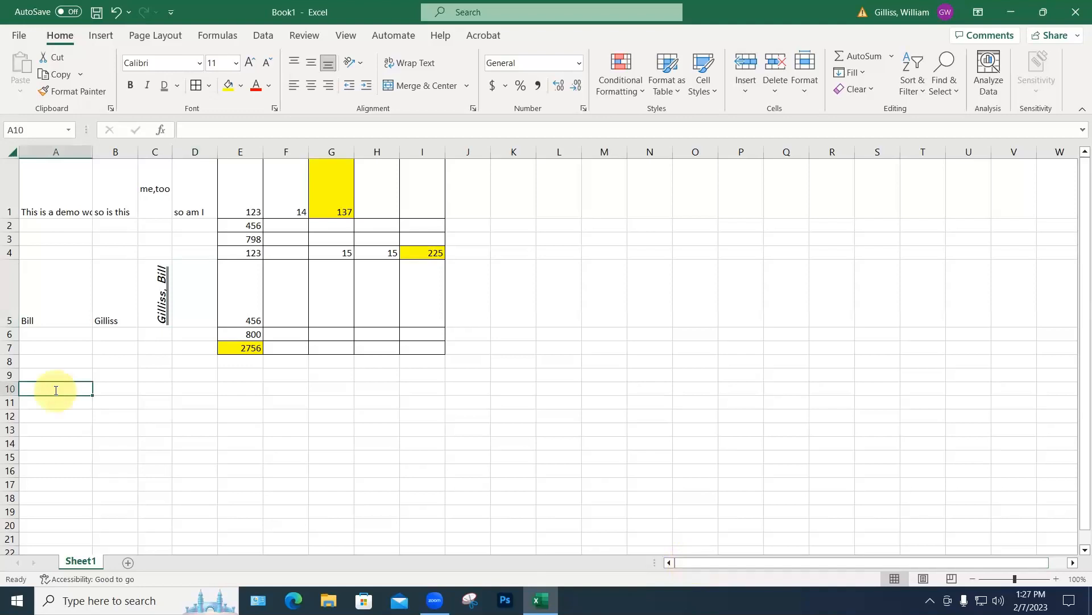
text(1)
key(Return)
scroll(102, 410, down, 3)
scroll(75, 271, up, 2)
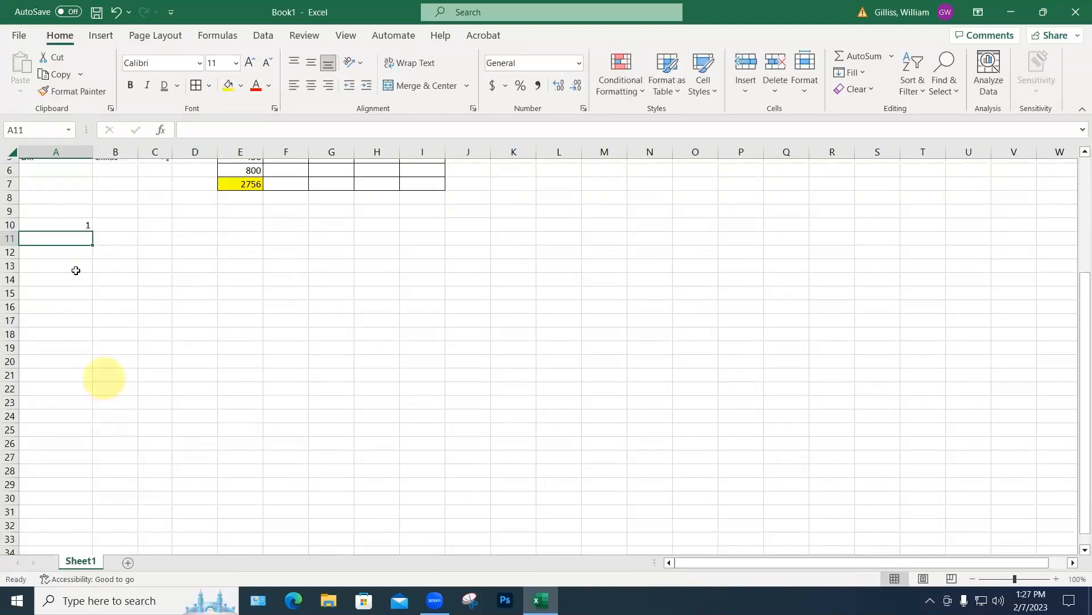
click(85, 224)
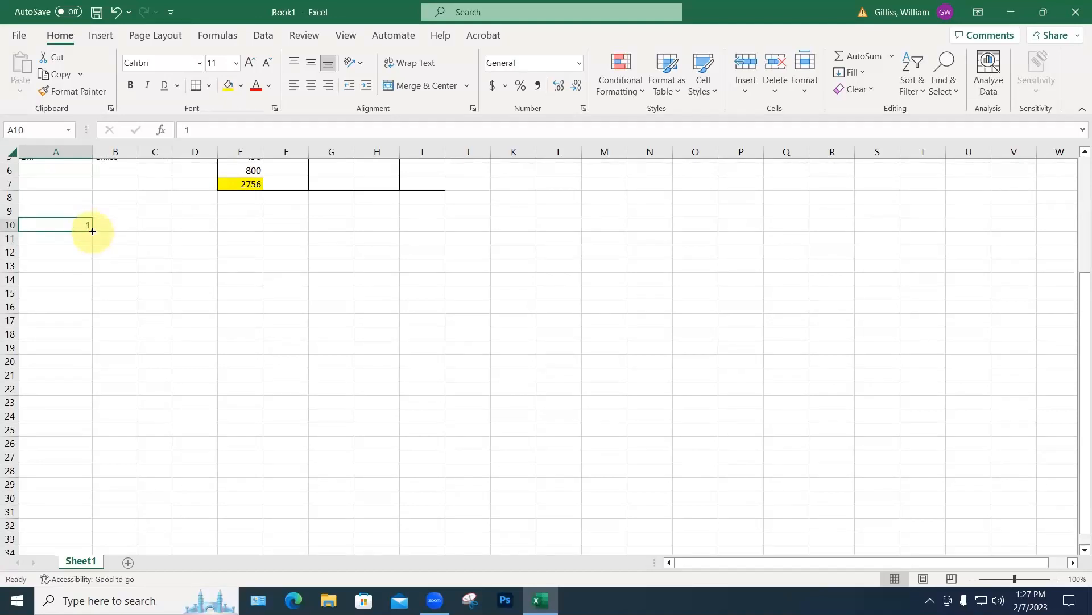
drag(92, 231, 82, 267)
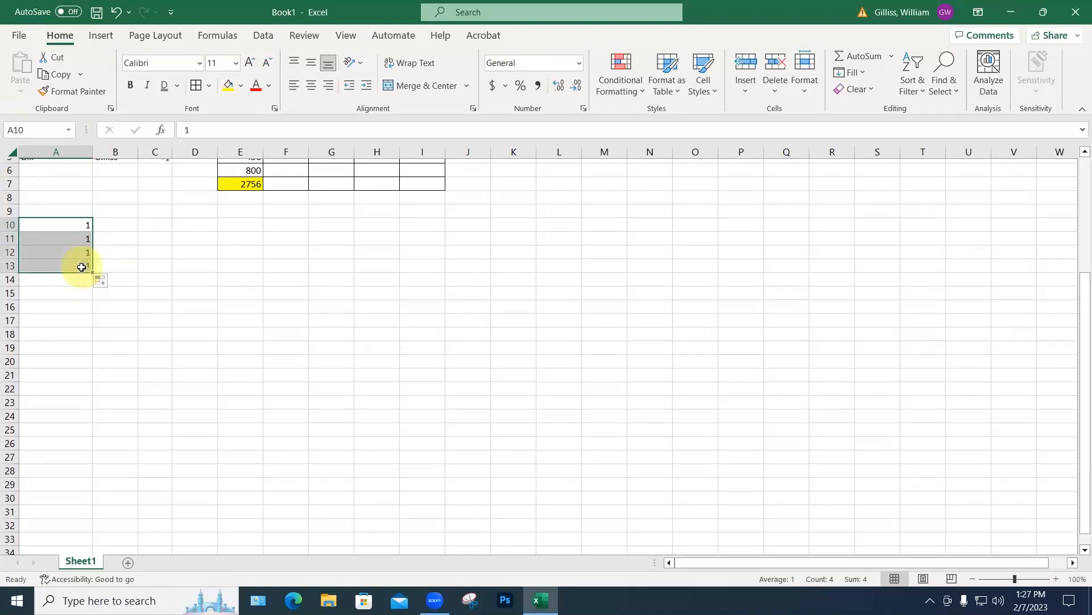
click(112, 284)
click(132, 314)
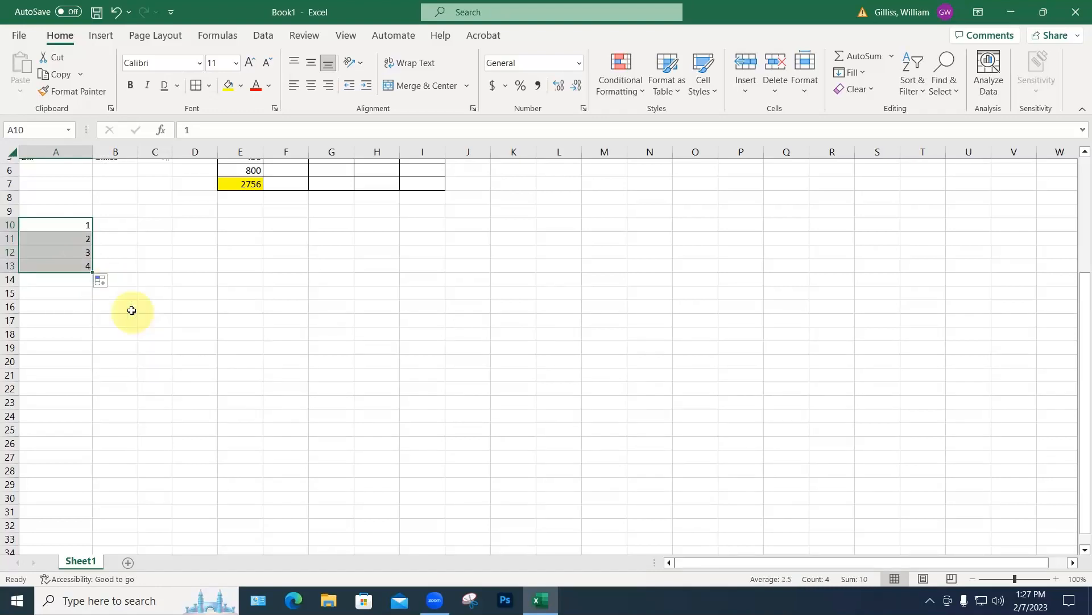
click(125, 314)
Step: Continue the series from A13 down to A27, counting on to 18
click(90, 270)
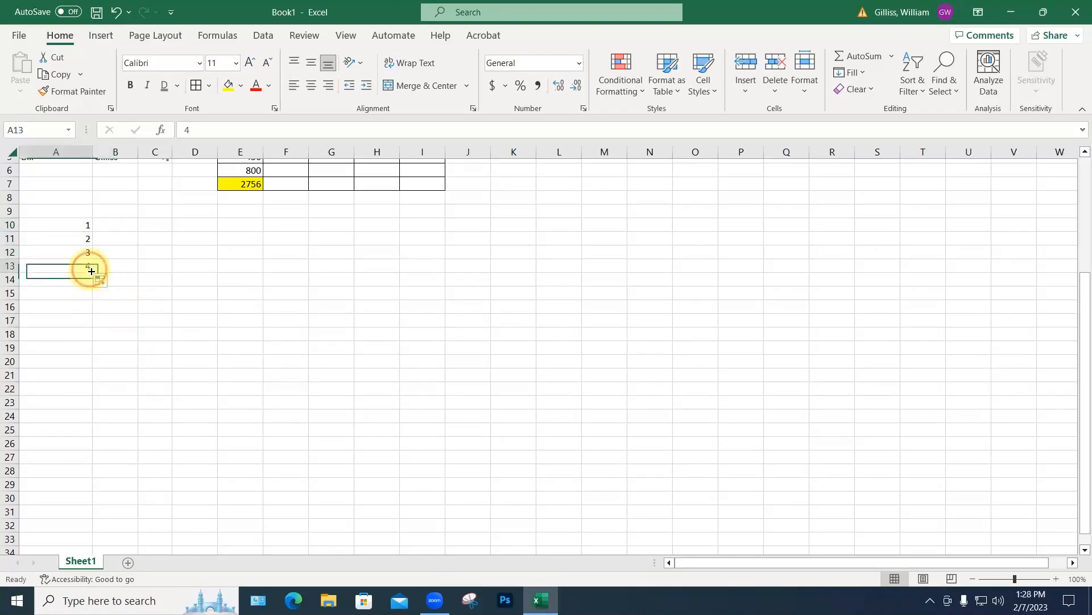
drag(91, 273, 88, 464)
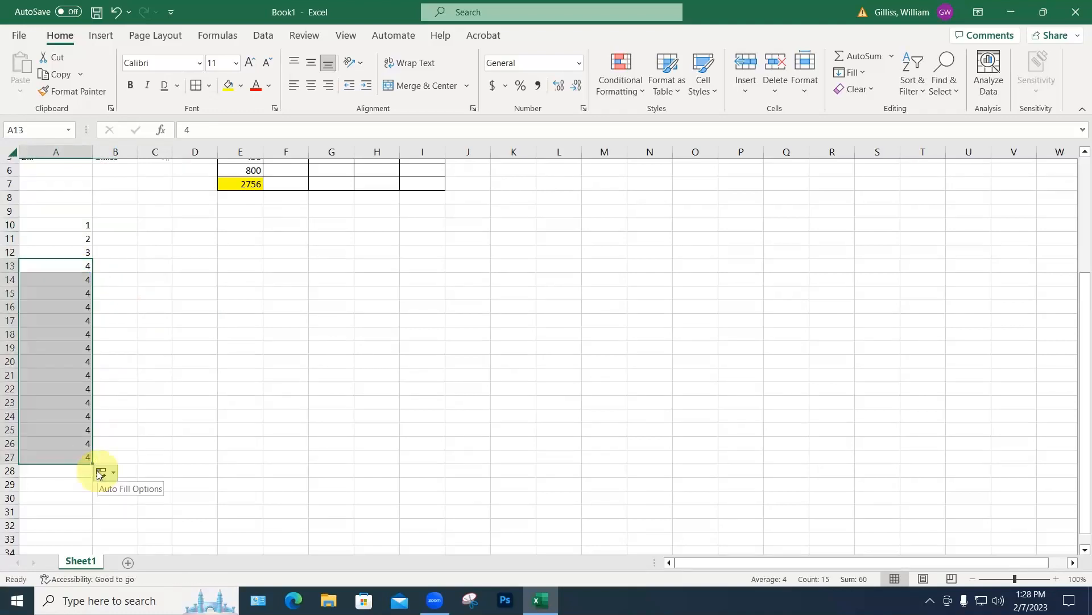
click(100, 473)
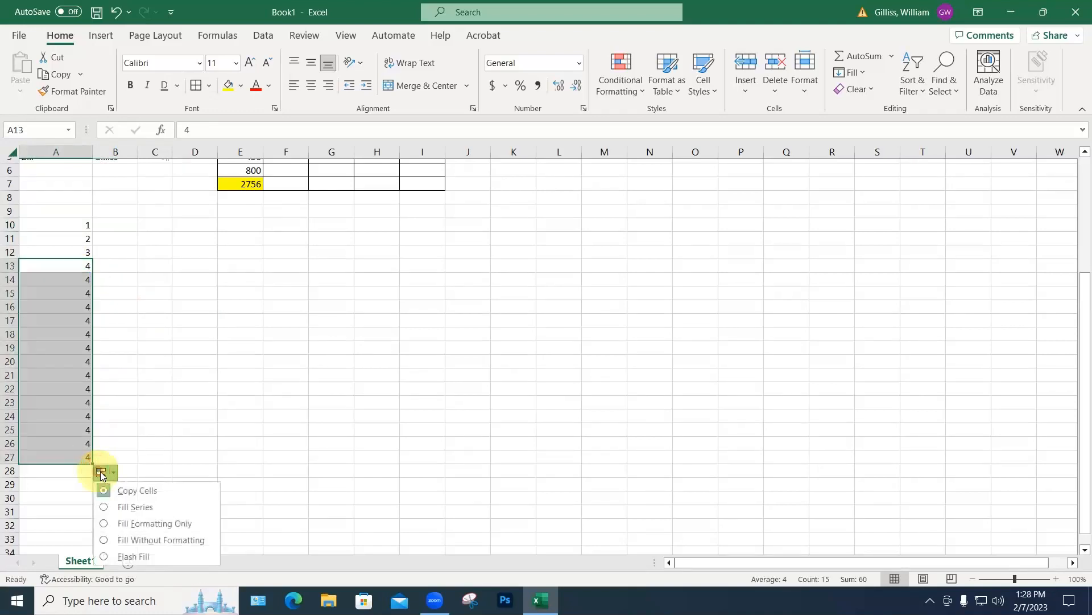
click(134, 506)
click(147, 453)
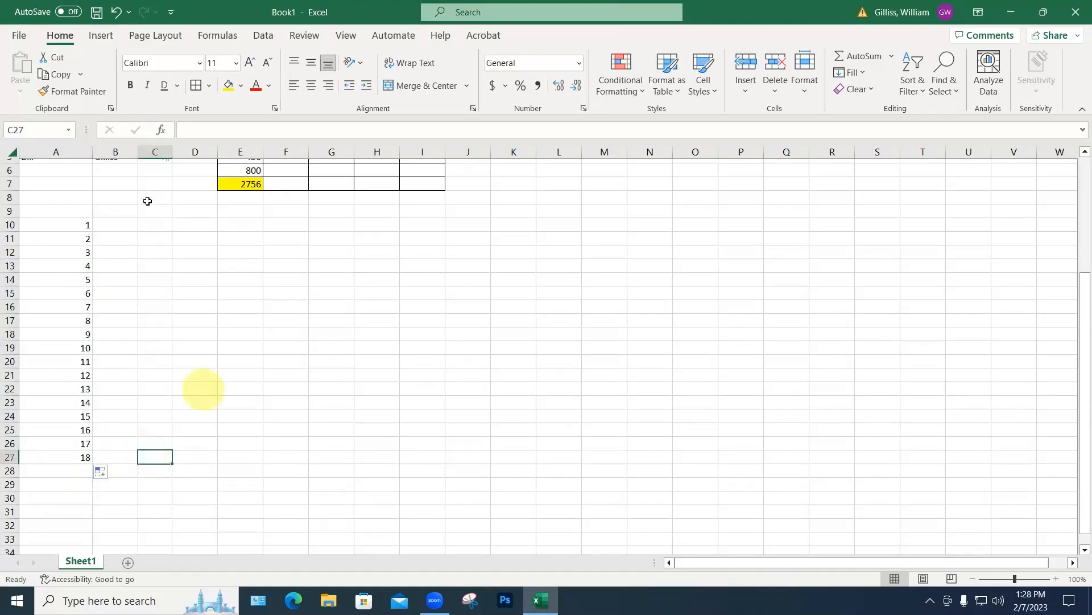
Step: Type jan in D10 and fill down to D25 as a month series, jan–dec then jan–apr
click(192, 227)
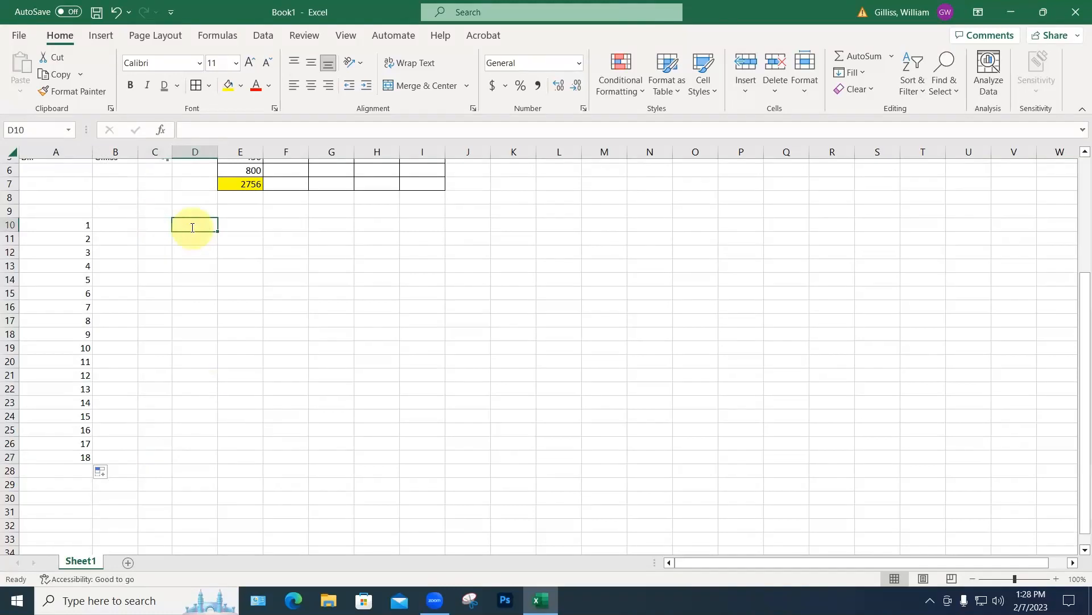
text(jan)
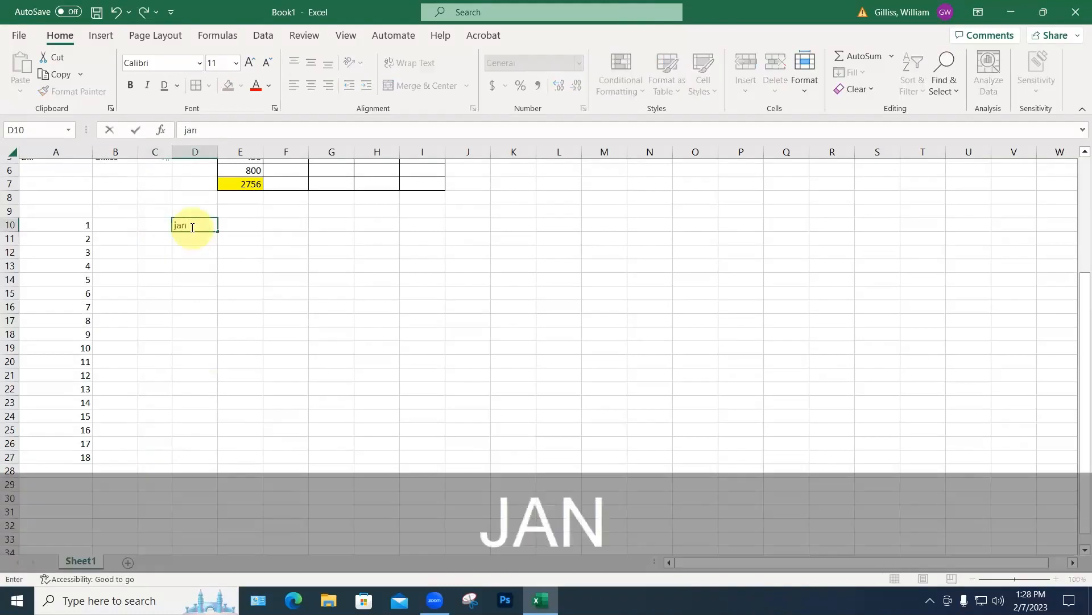
click(216, 276)
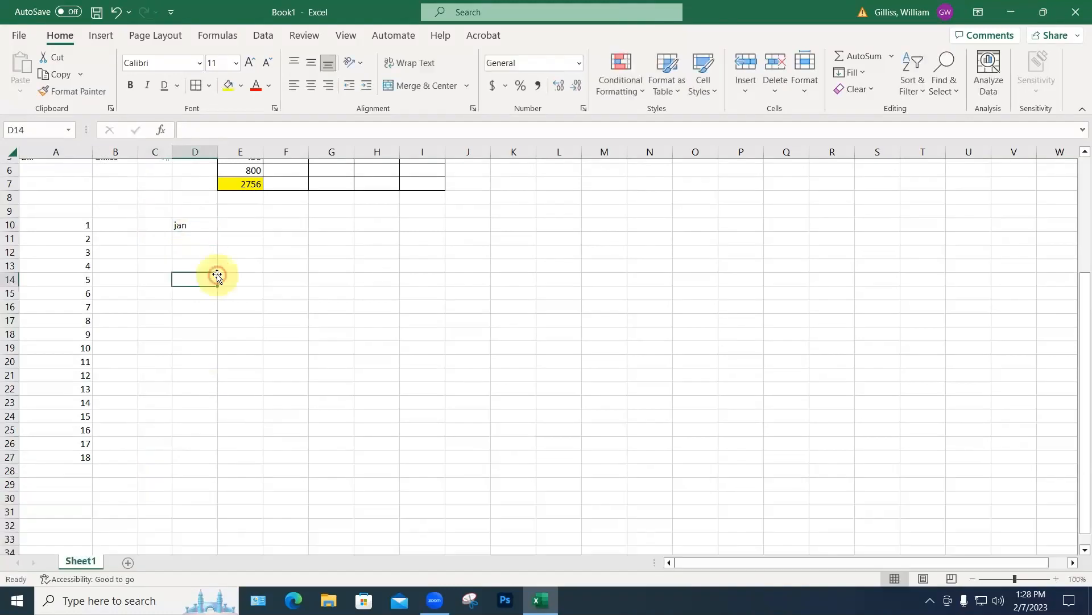
click(217, 230)
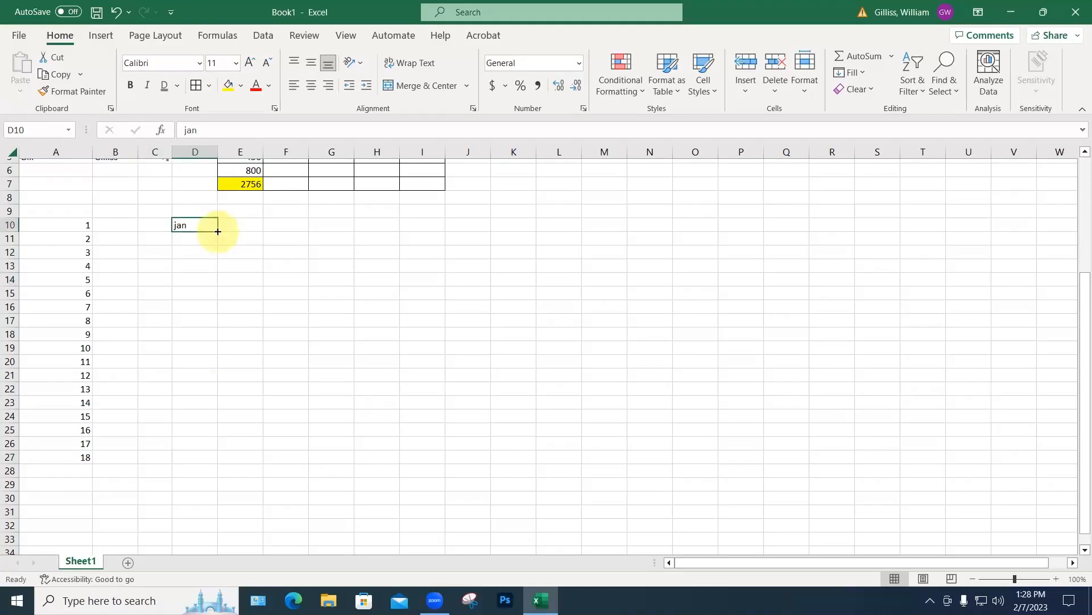
drag(218, 232, 217, 441)
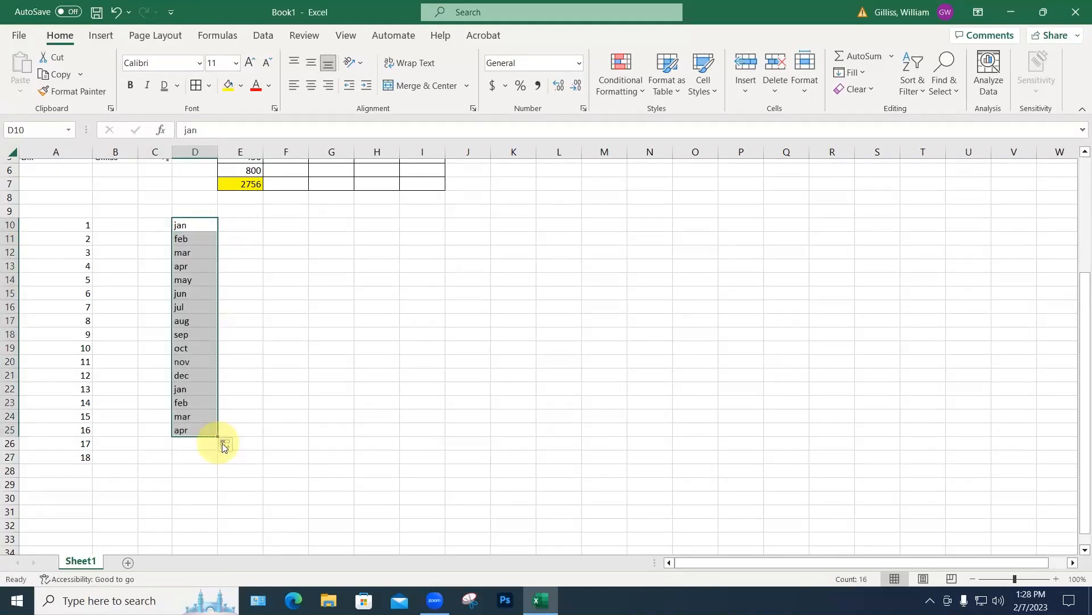
click(226, 445)
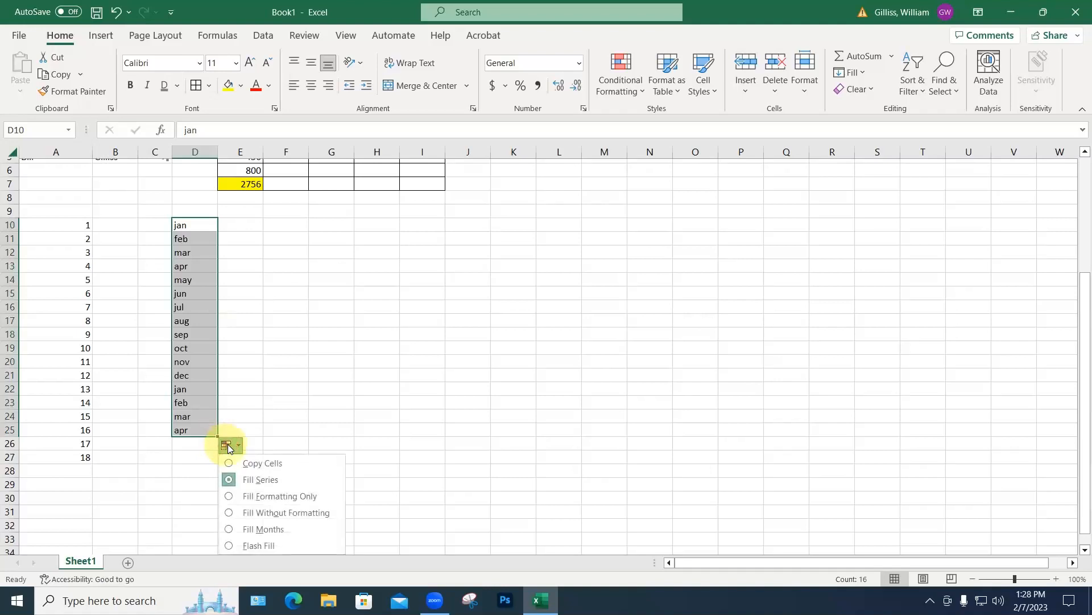
click(263, 479)
click(272, 412)
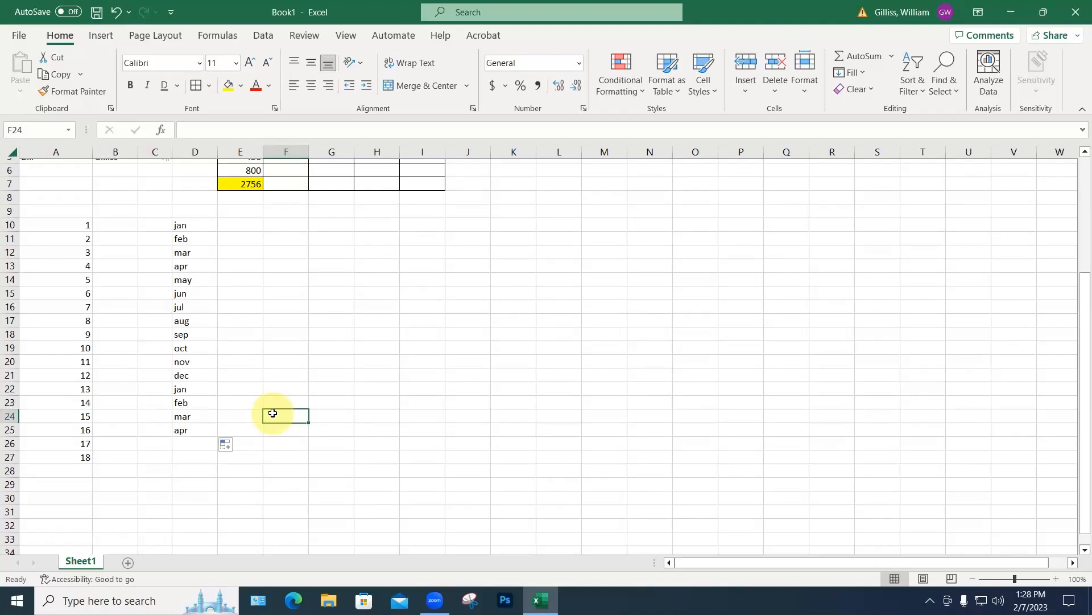
scroll(296, 282, up, 2)
scroll(297, 282, down, 3)
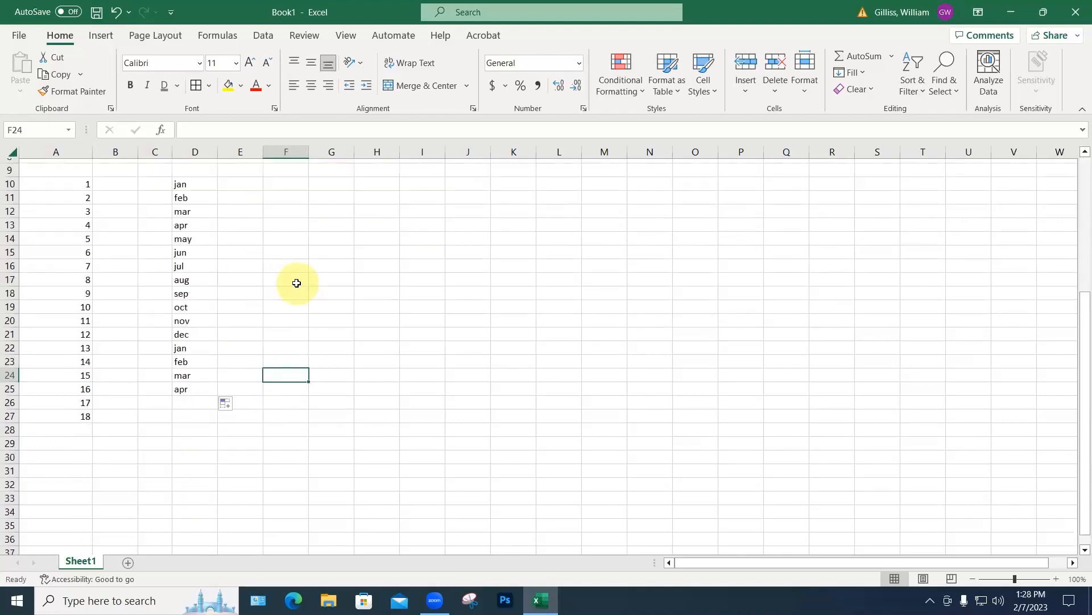
scroll(297, 283, up, 2)
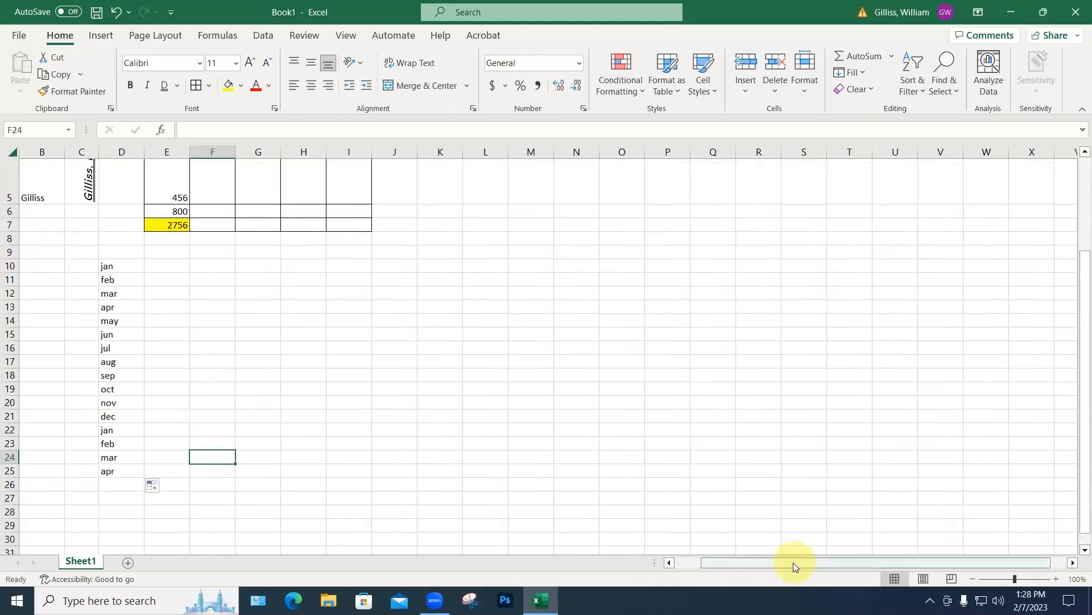
Step: Enter 19, 21 and 34 into E10:E12 beside jan, feb and mar
scroll(793, 562, left, 1)
click(242, 267)
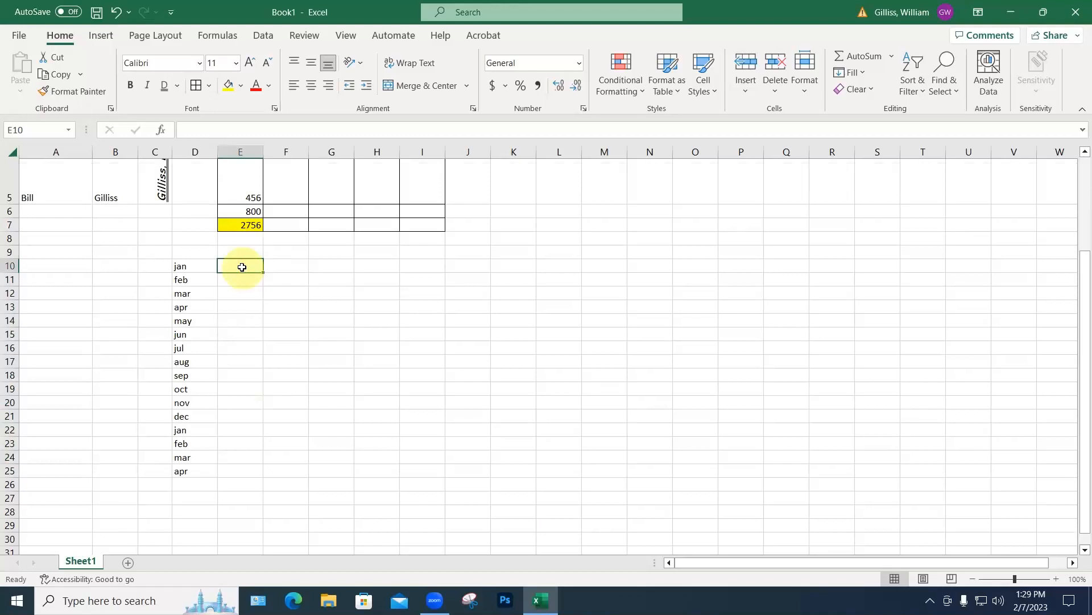
text(19)
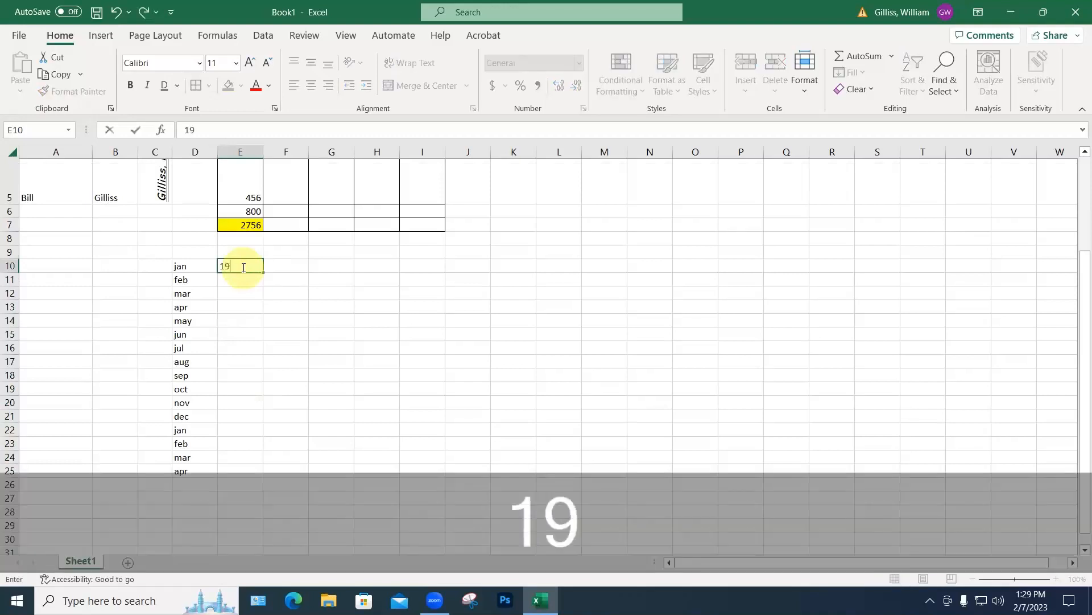
key(Return)
text(21)
key(Return)
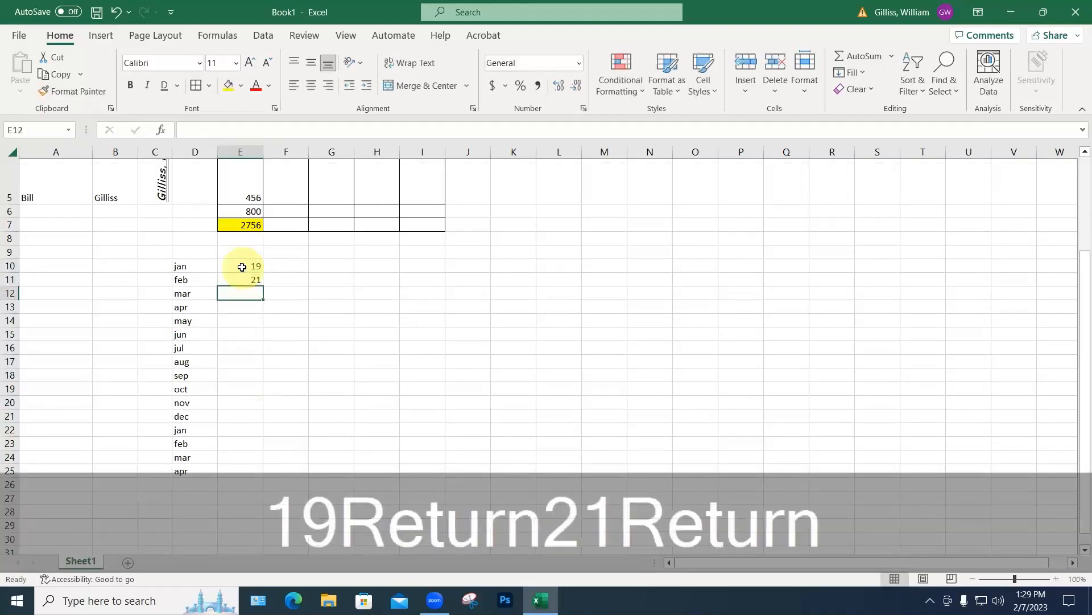
text(34)
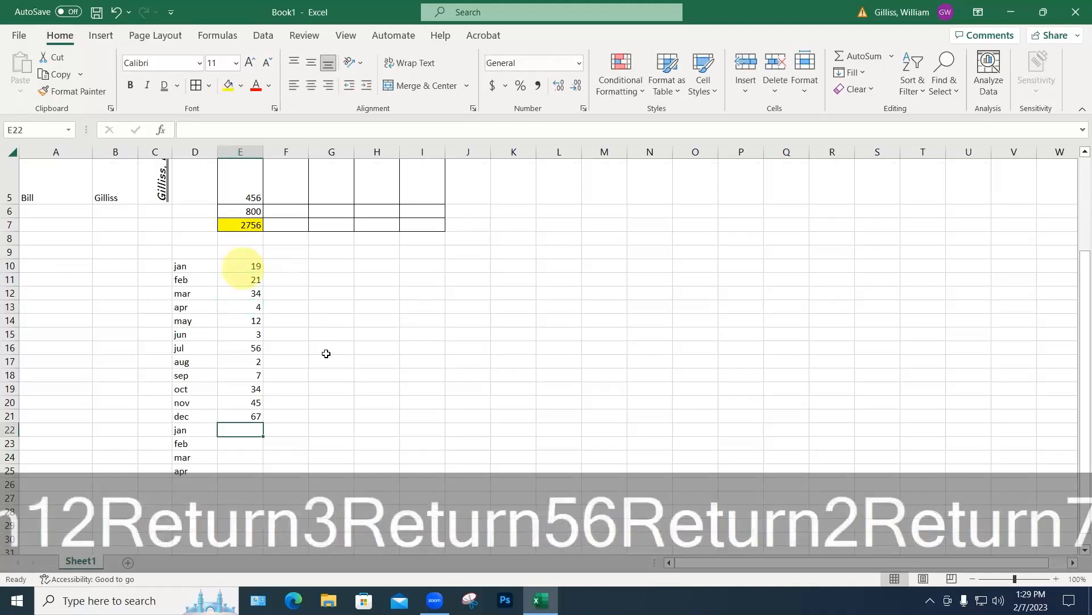
Step: Clear the repeated jan–apr entries in D22:E25 and select the month table D10:E21
scroll(324, 353, down, 2)
drag(190, 348, 229, 385)
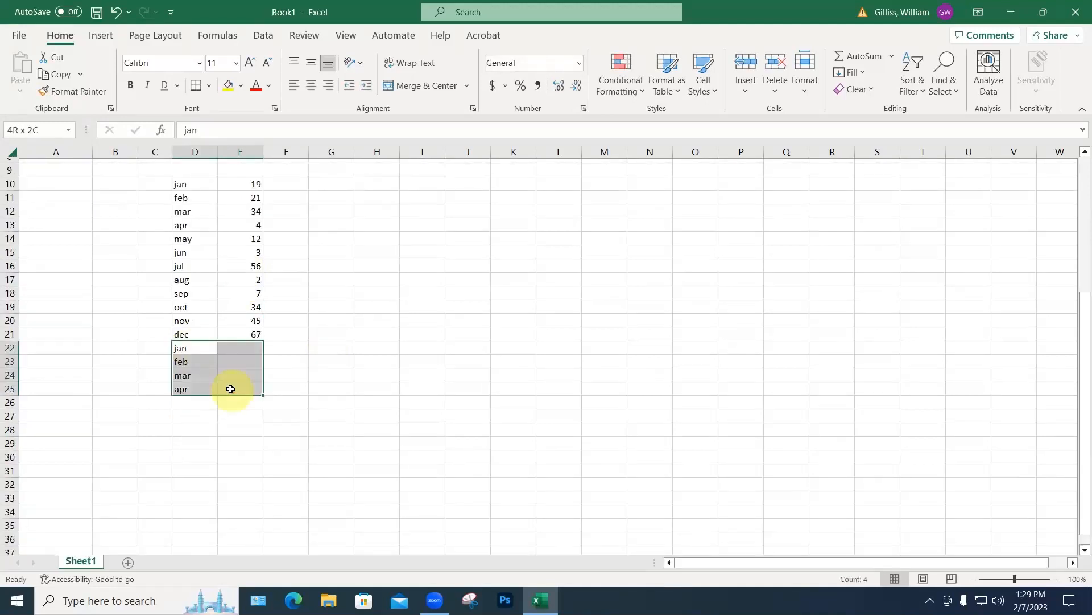
key(Delete)
click(283, 329)
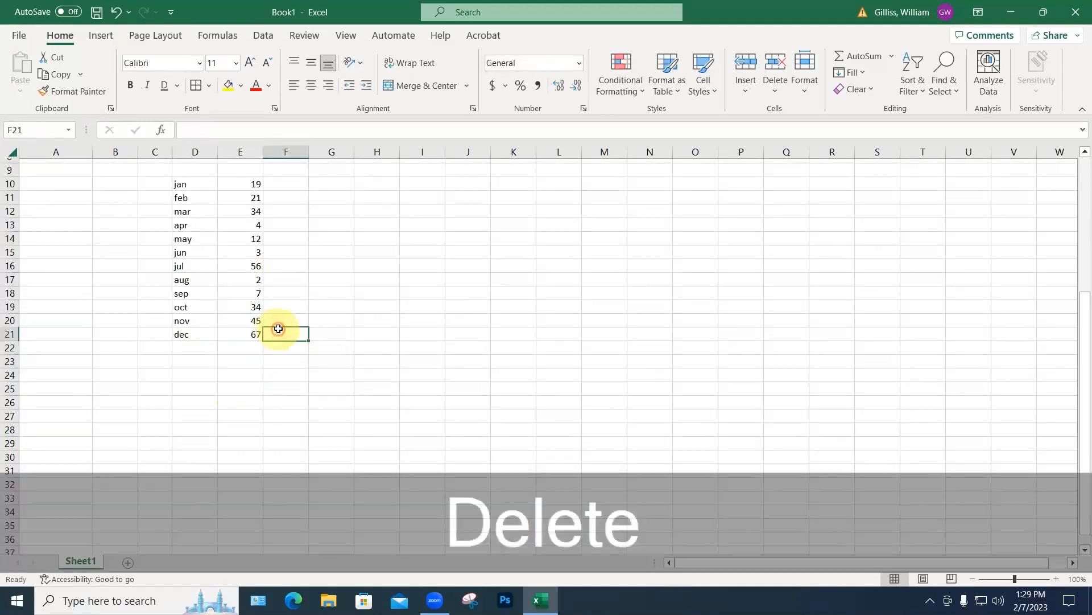
scroll(282, 327, up, 2)
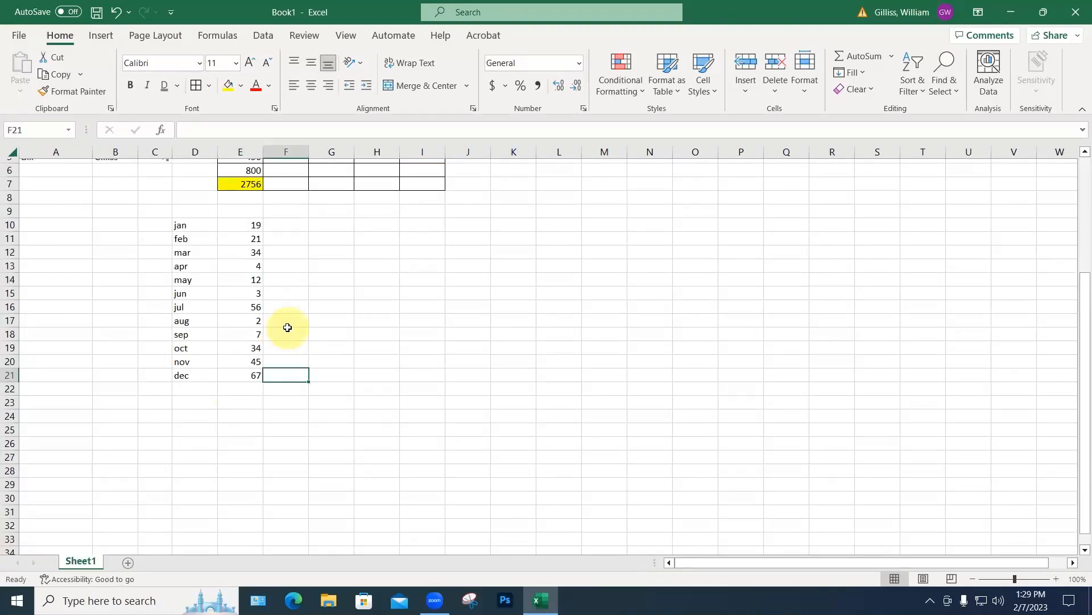
click(181, 225)
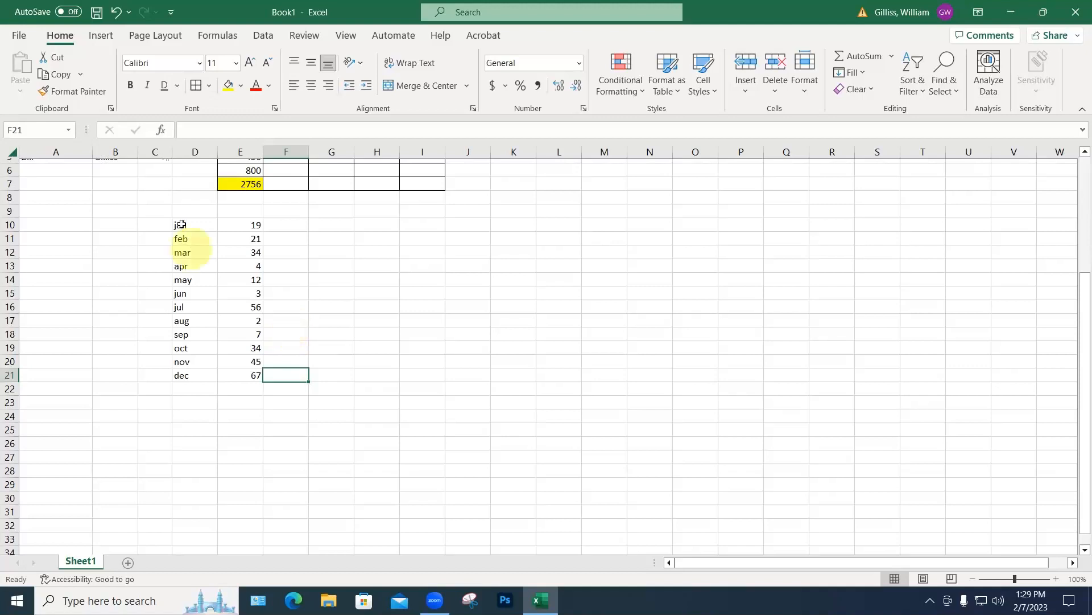
shift+click(239, 377)
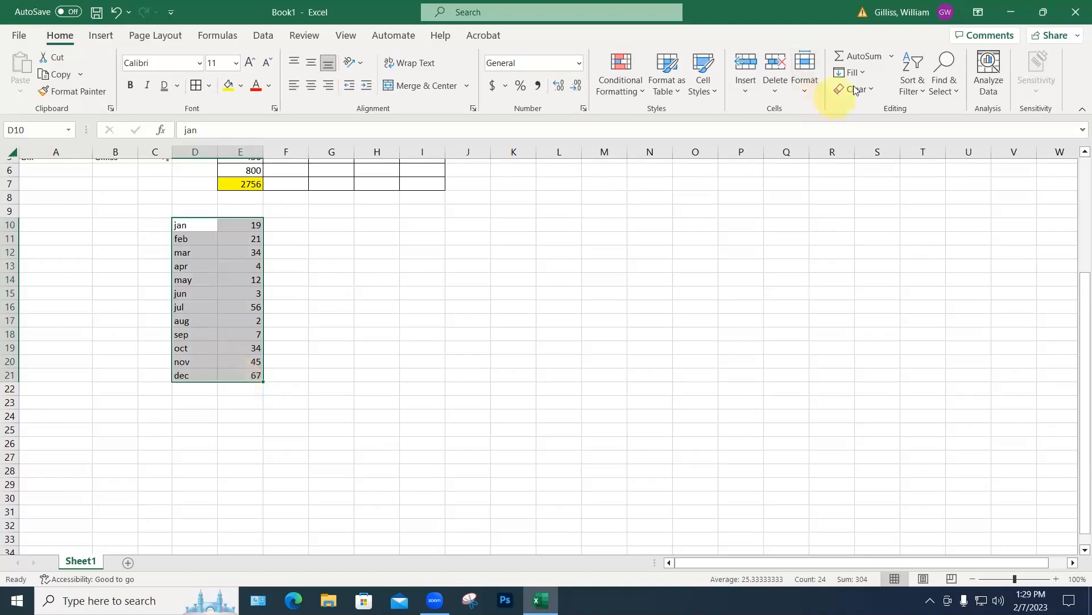
Step: Sort the month table D10:E21 A to Z by month, then reselect it
click(917, 90)
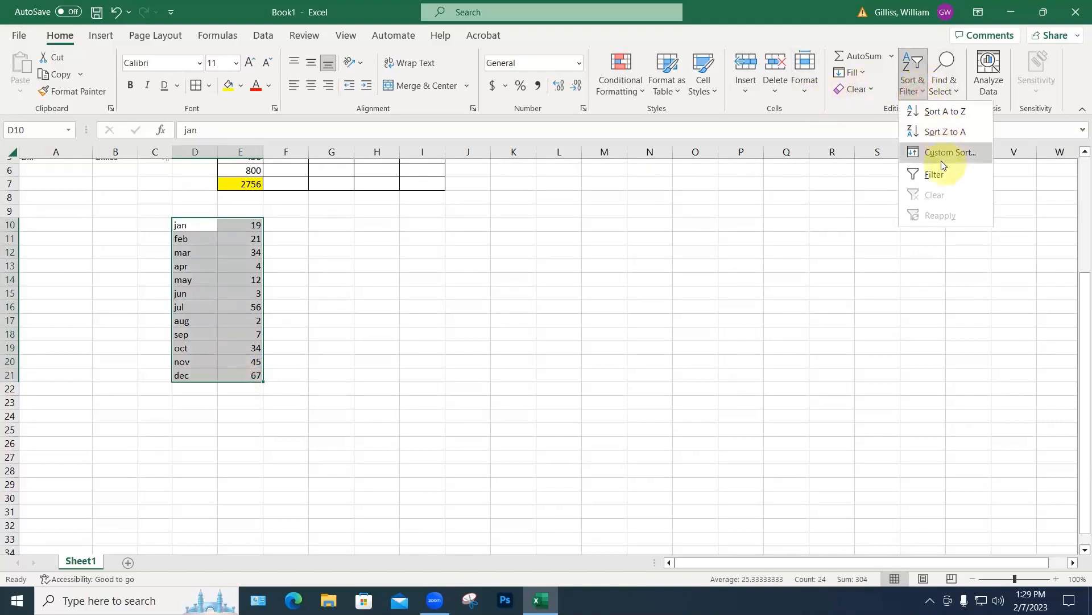
click(930, 112)
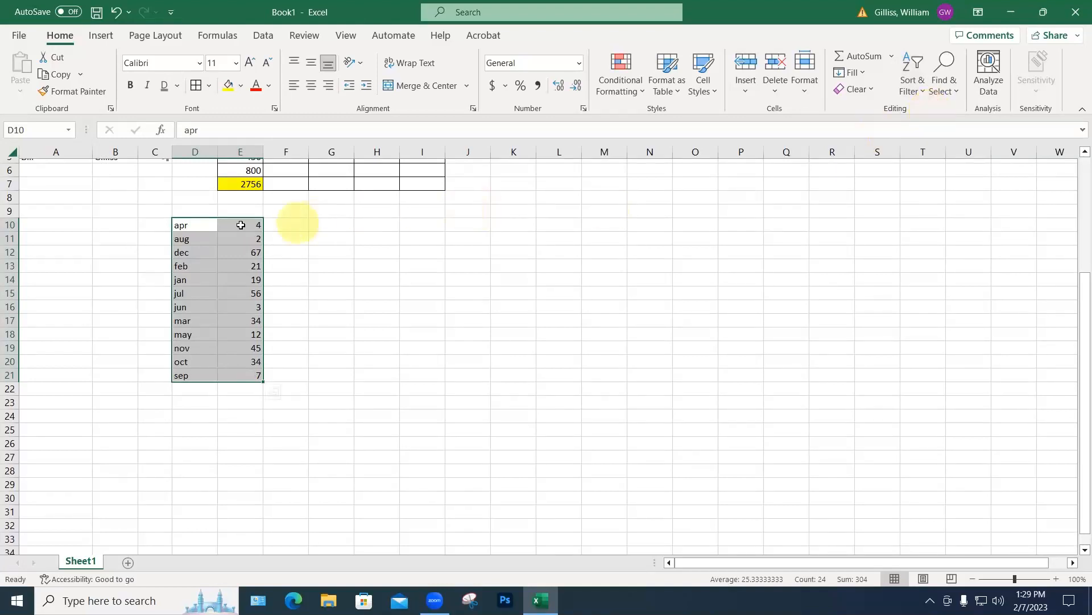
drag(203, 224, 243, 373)
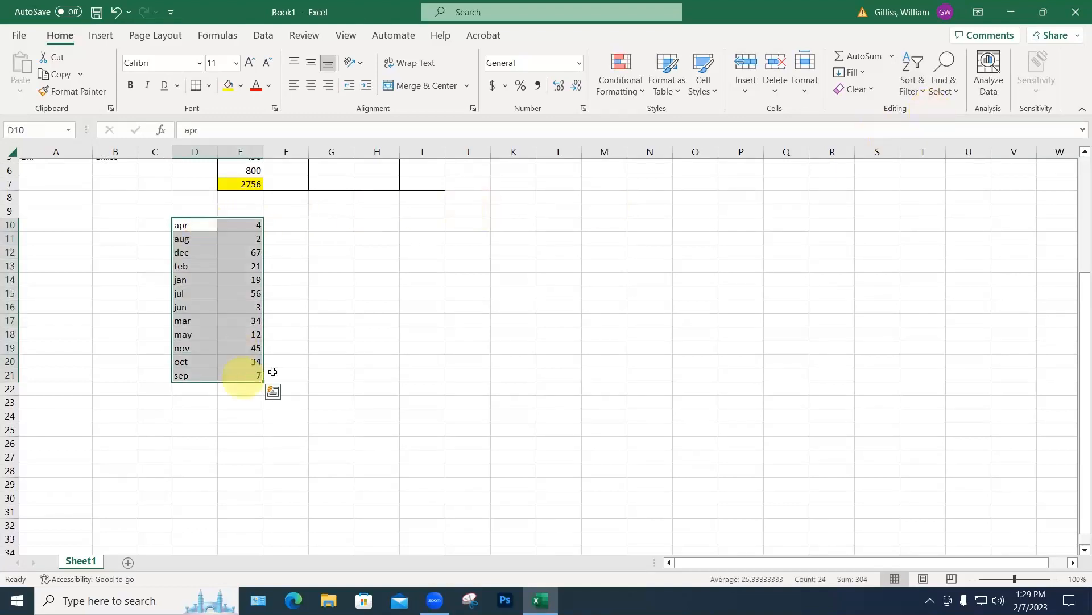
click(911, 93)
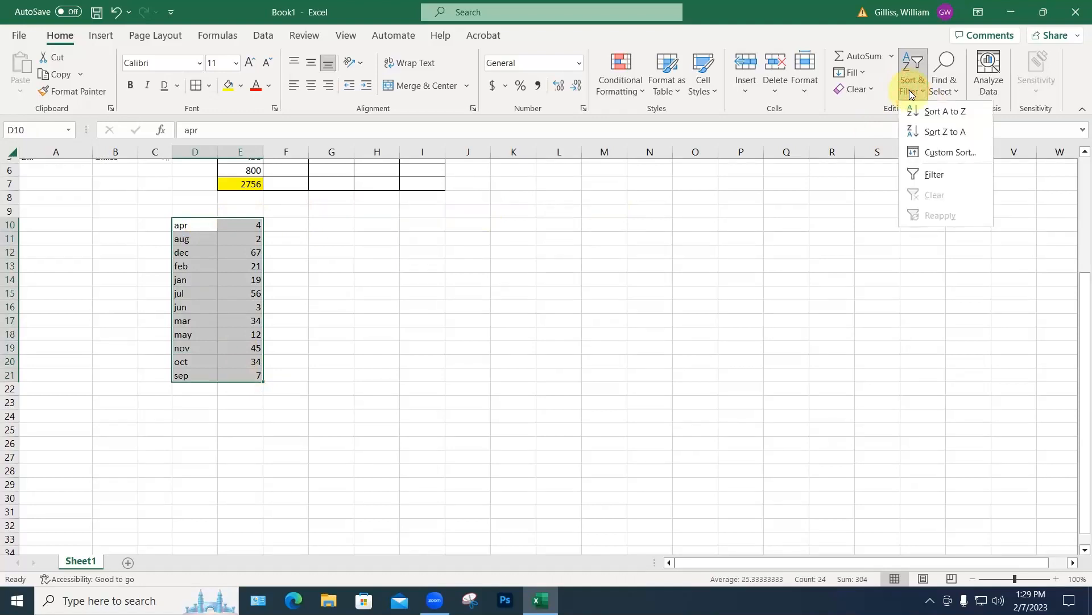
Step: Custom-sort the month list by column E, largest to smallest, so dec 67 leads and aug 2 ends
click(941, 147)
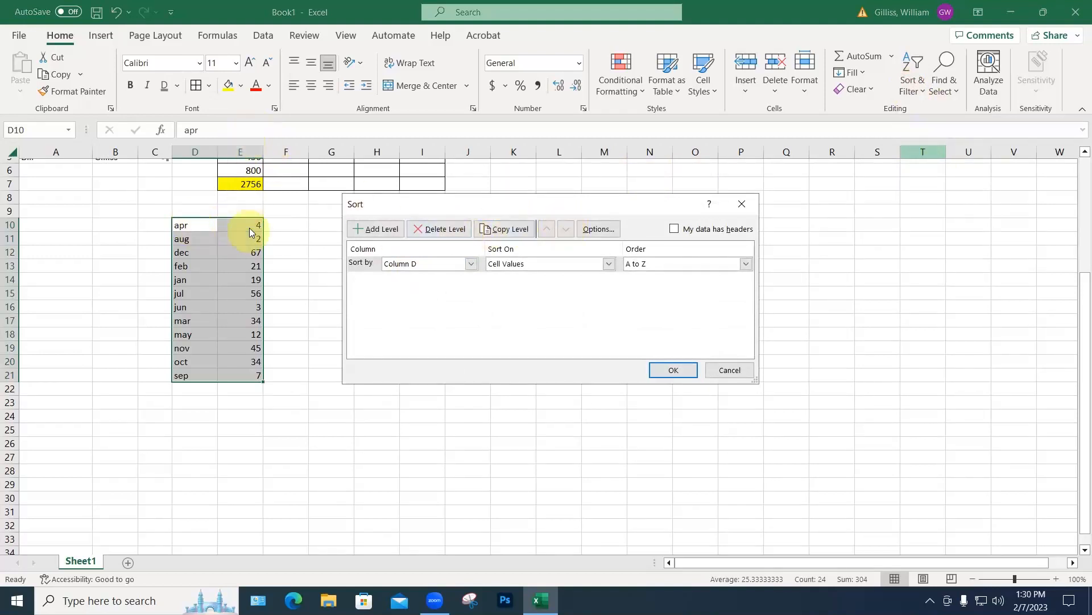
click(471, 263)
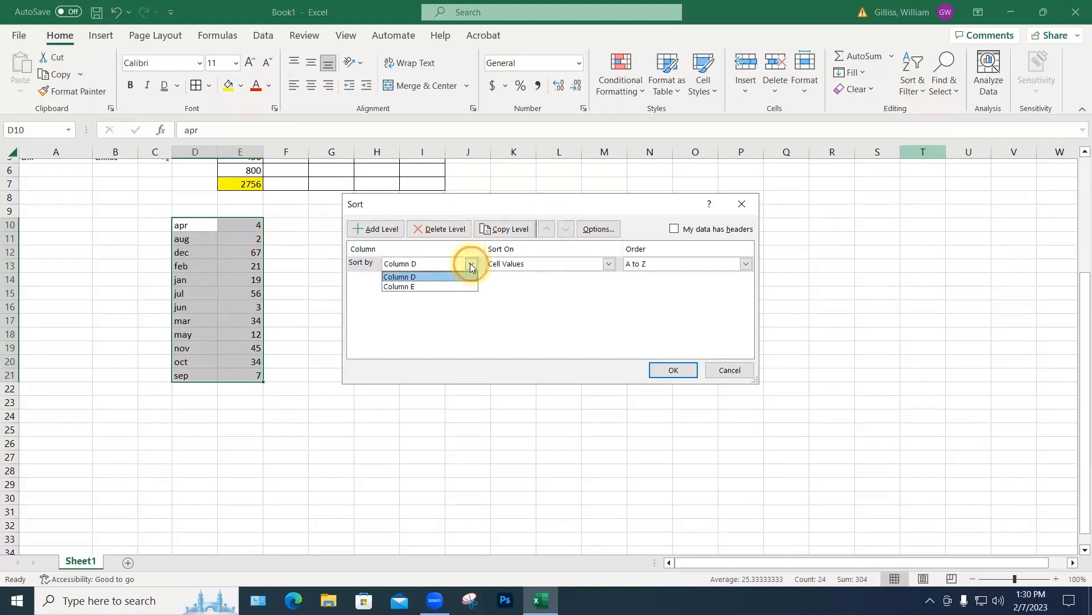
click(425, 287)
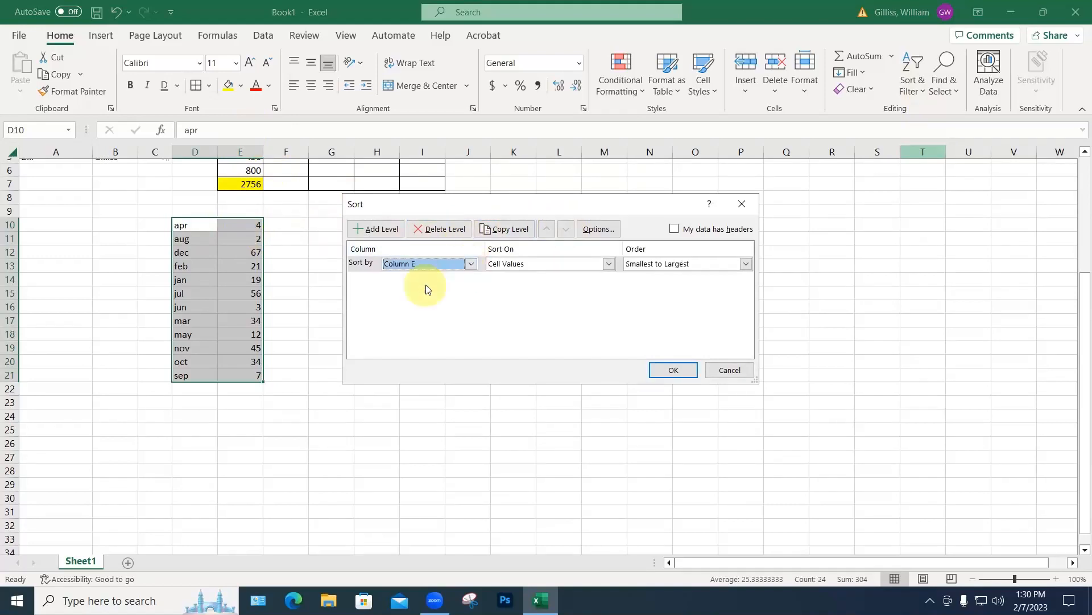
click(745, 263)
click(680, 291)
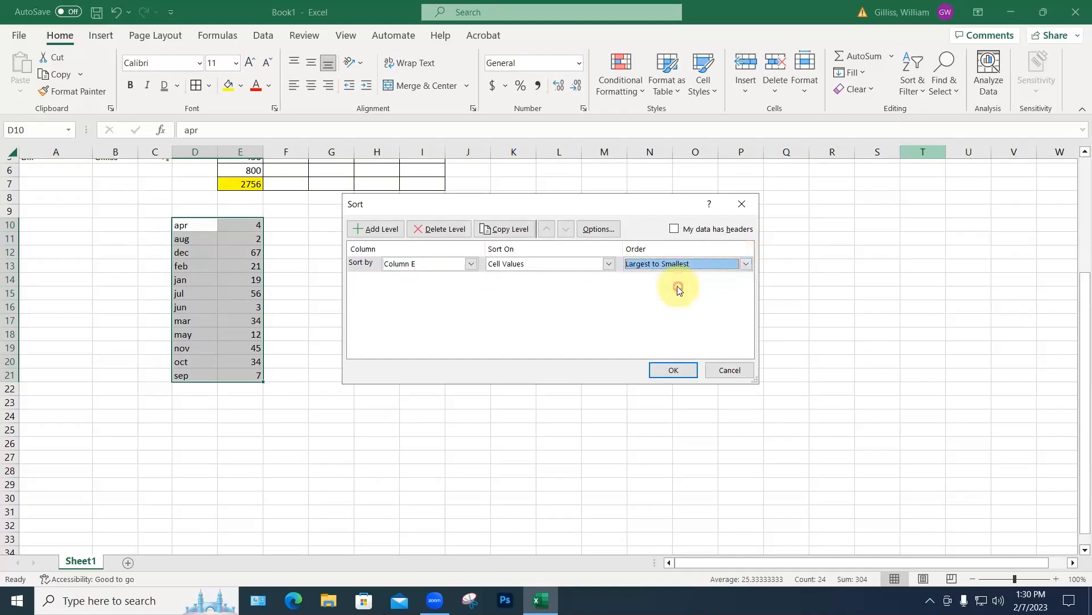
click(677, 370)
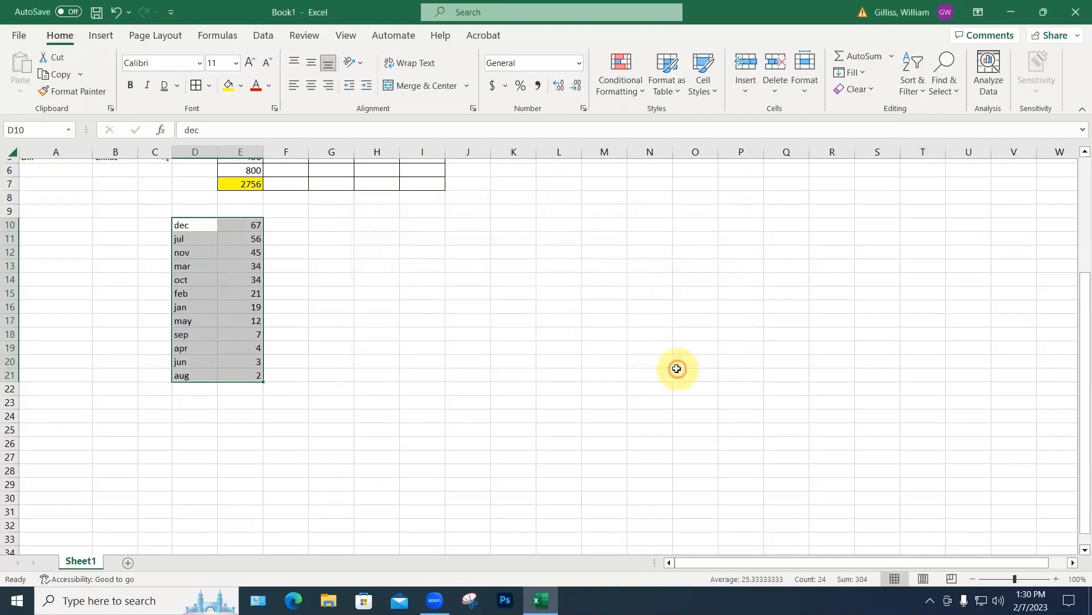
click(603, 343)
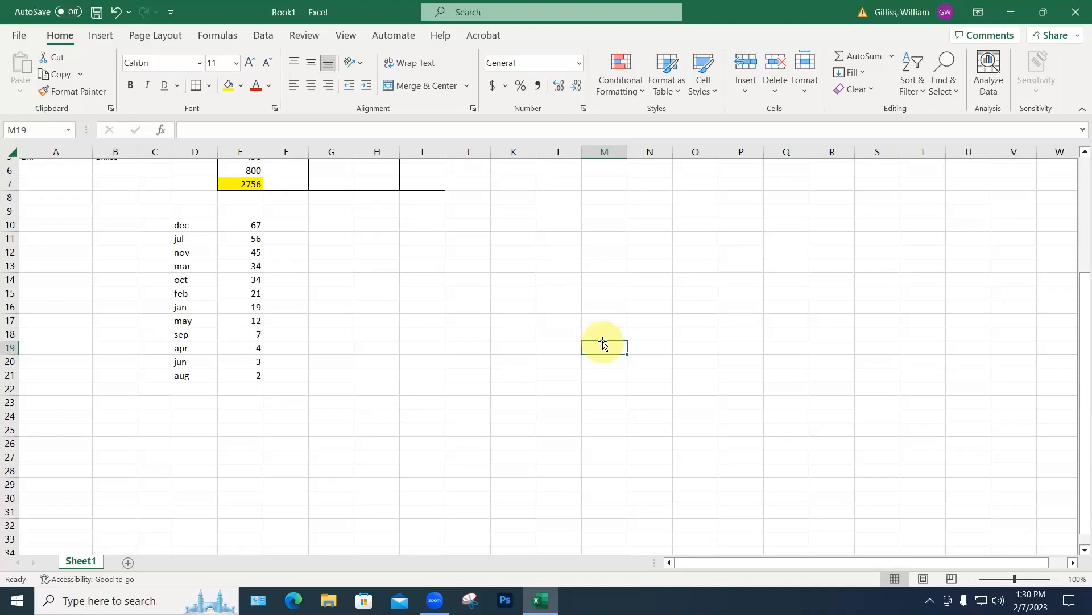
scroll(603, 335, down, 5)
scroll(387, 305, up, 7)
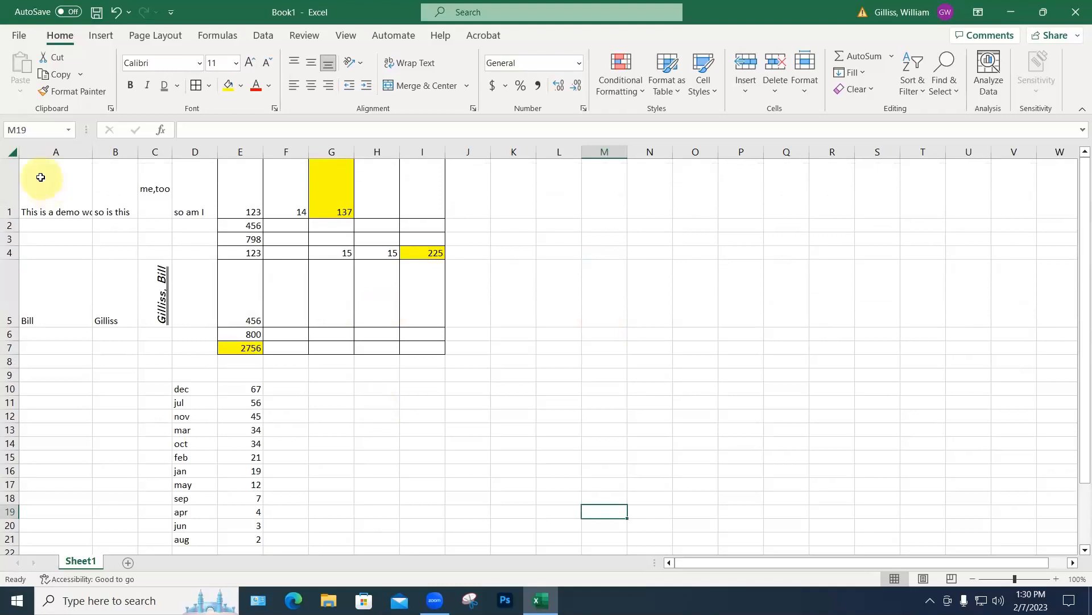
Step: Clear all sheet contents, then delete rows 1–7 to drop leftover borders, fills and row heights
key(ctrl+a)
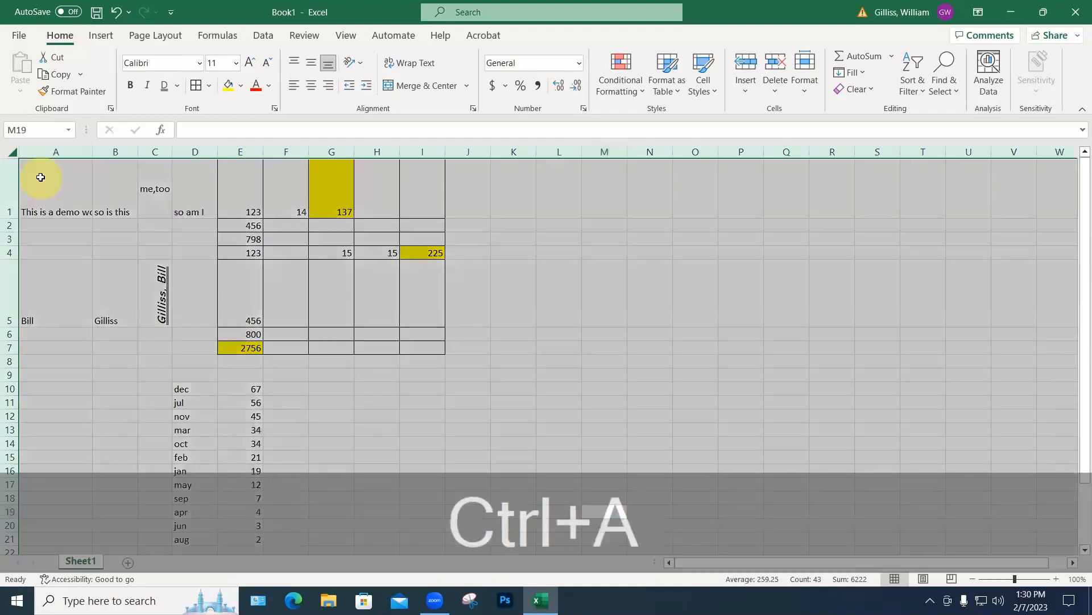
key(Delete)
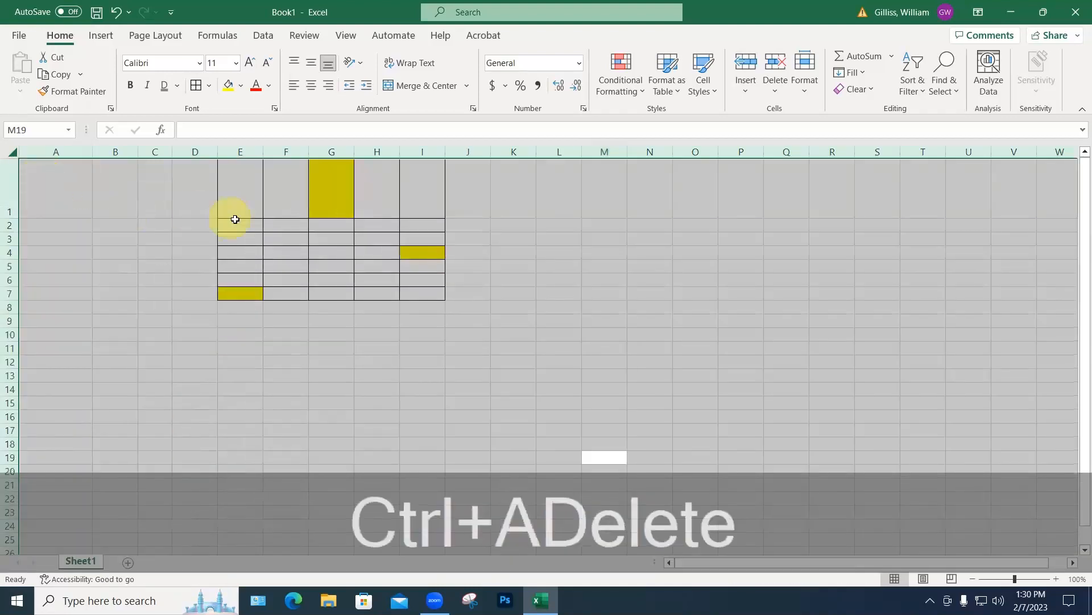
drag(426, 294, 243, 154)
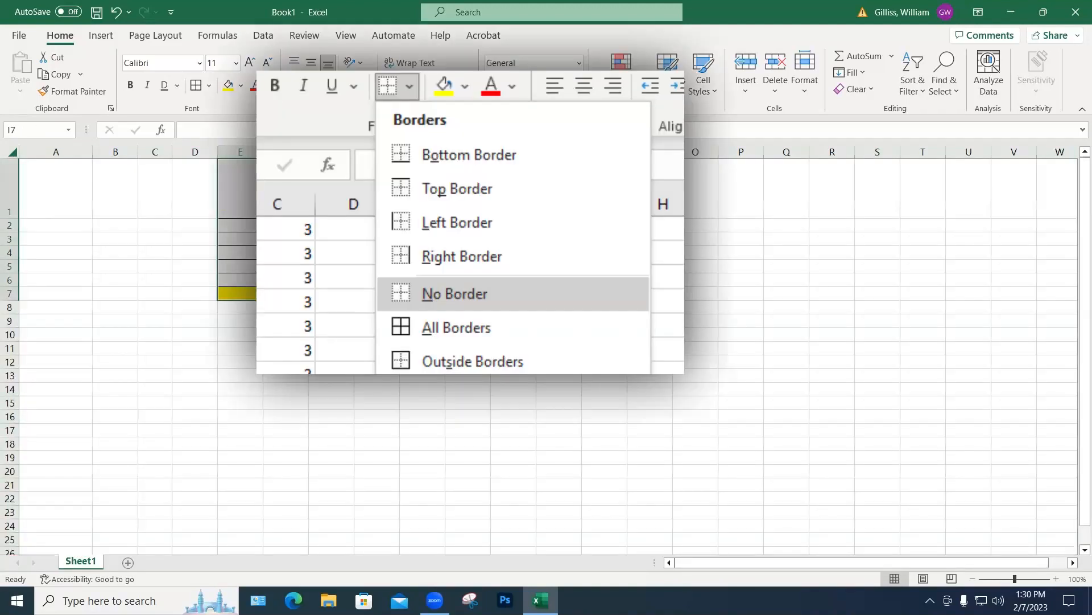
drag(11, 183, 9, 293)
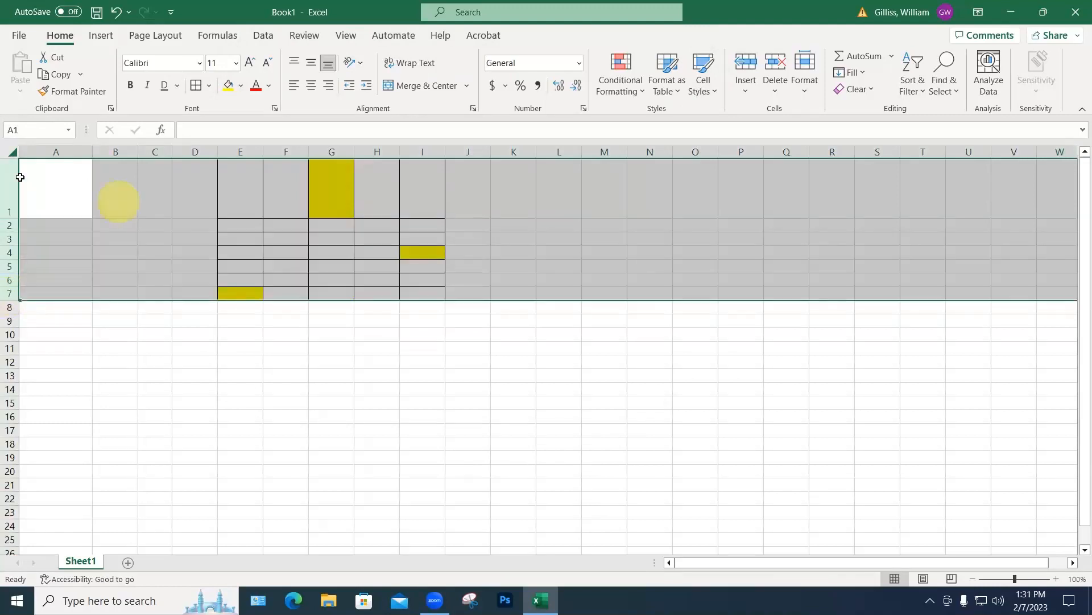
drag(11, 176, 8, 294)
right_click(8, 294)
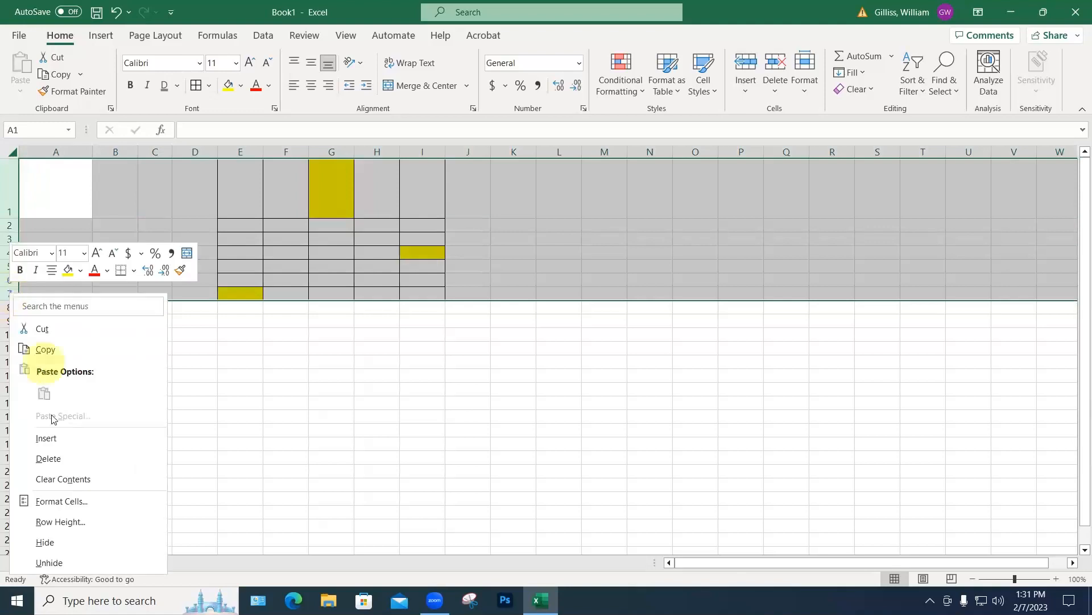
click(51, 478)
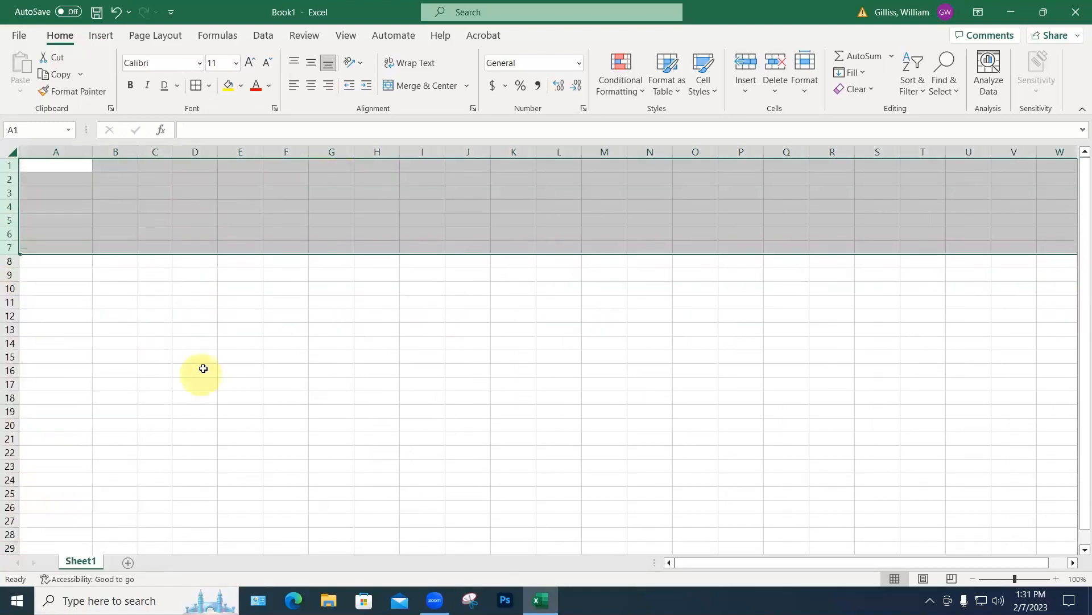
click(204, 369)
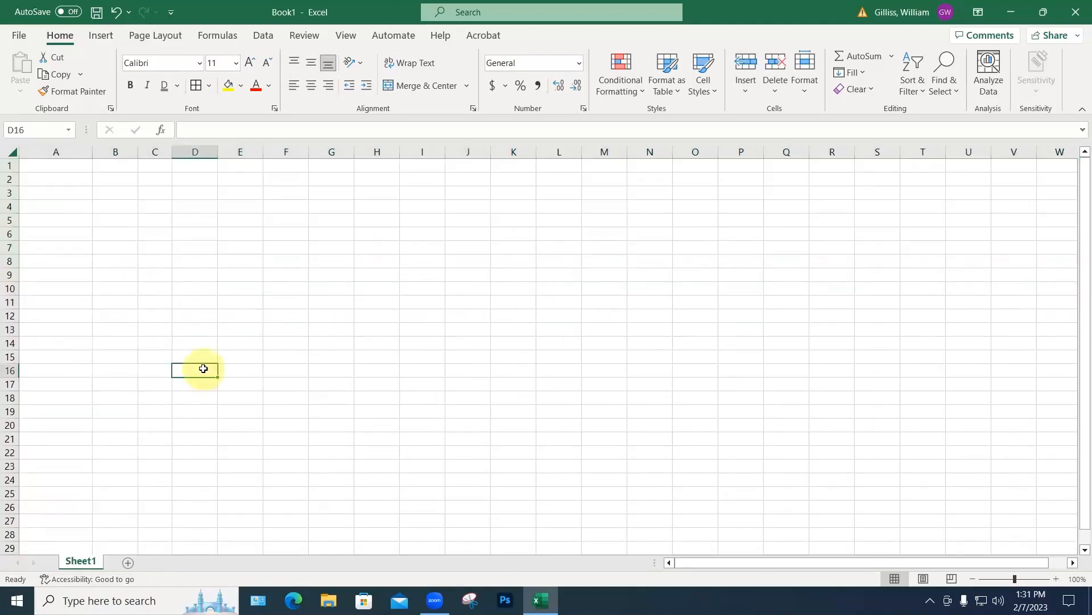
Step: Enter 12, 23, 12 and 68 into cells A1:A4
click(58, 166)
text(12)
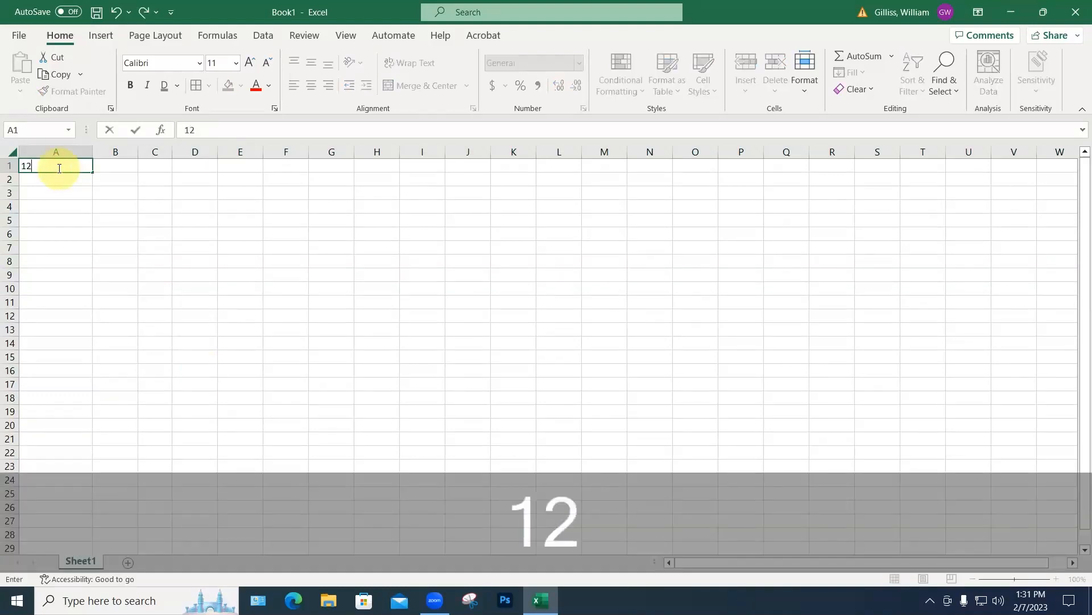
key(Return)
text(23)
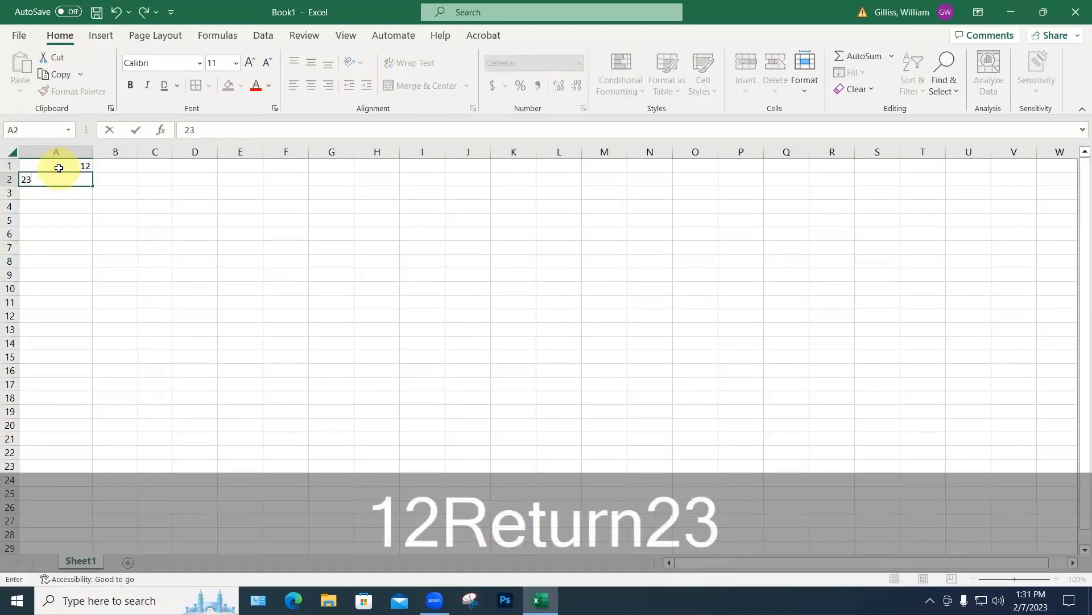
key(Return)
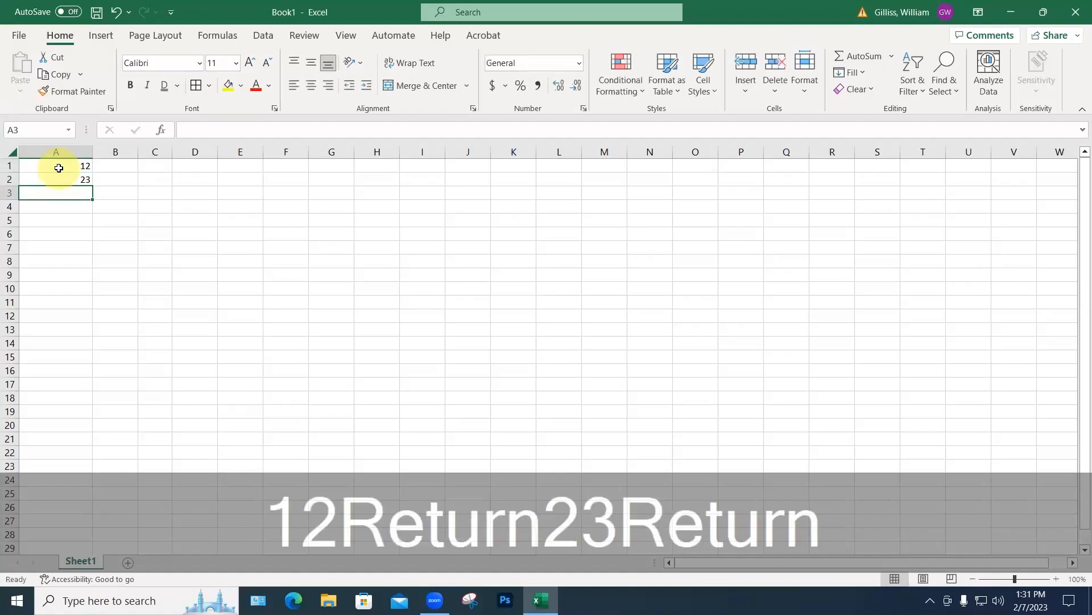
text(12)
key(Return)
text(68)
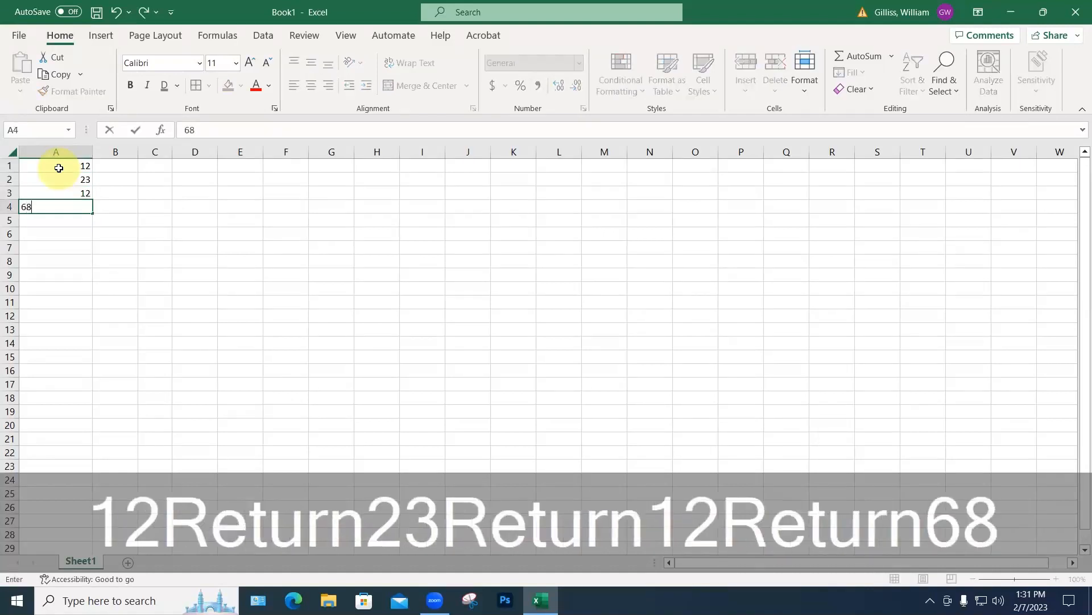
key(Return)
Step: Enter 45, 56, 1 and 89 into cells B1:B4
click(118, 167)
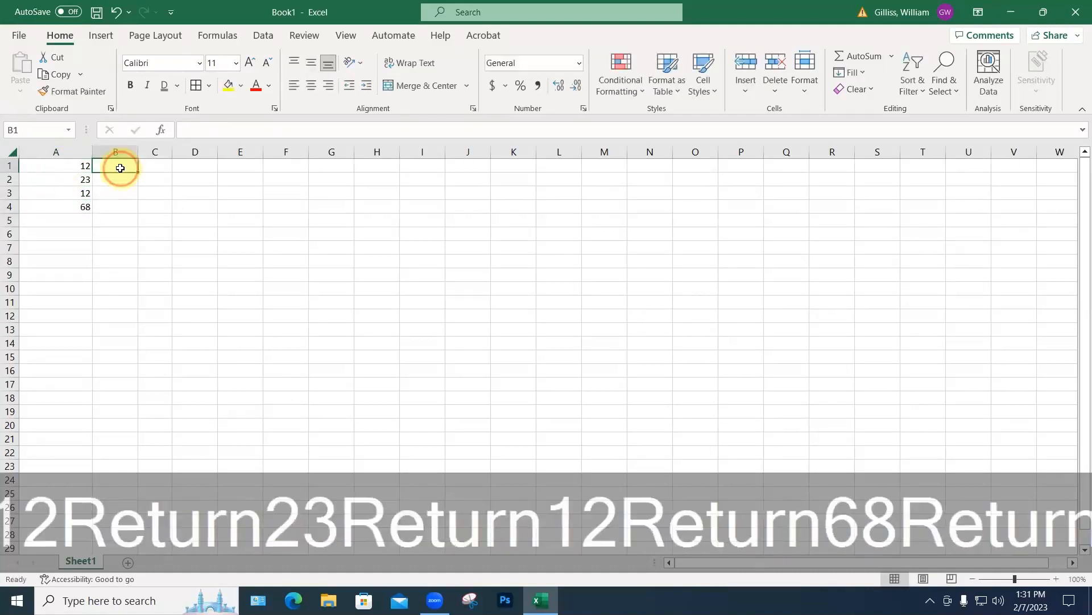
text(45)
key(Return)
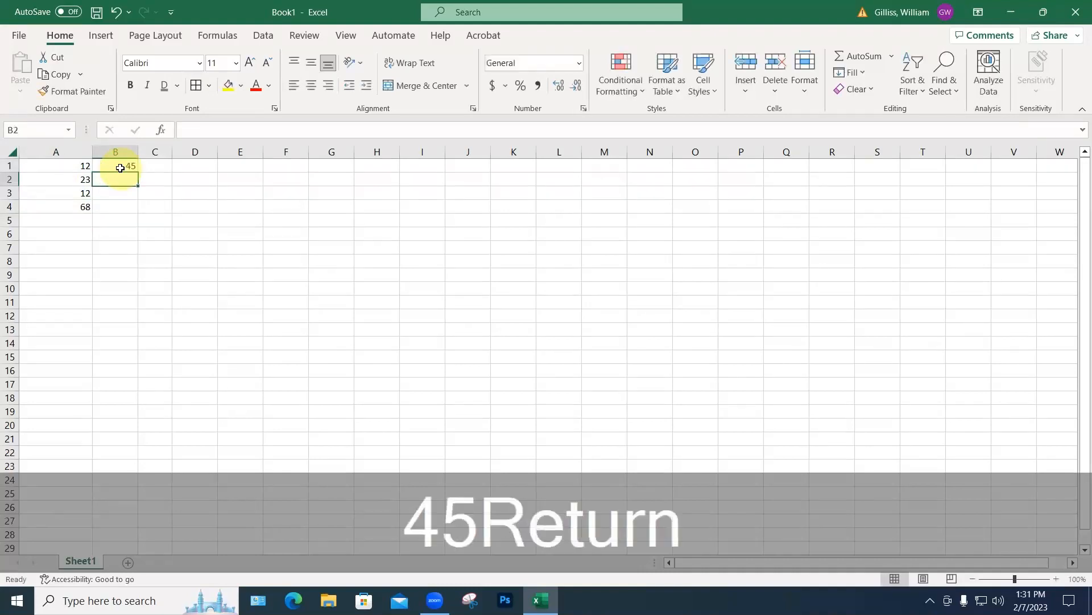
text(56)
key(Return)
text(1)
key(Return)
text(89)
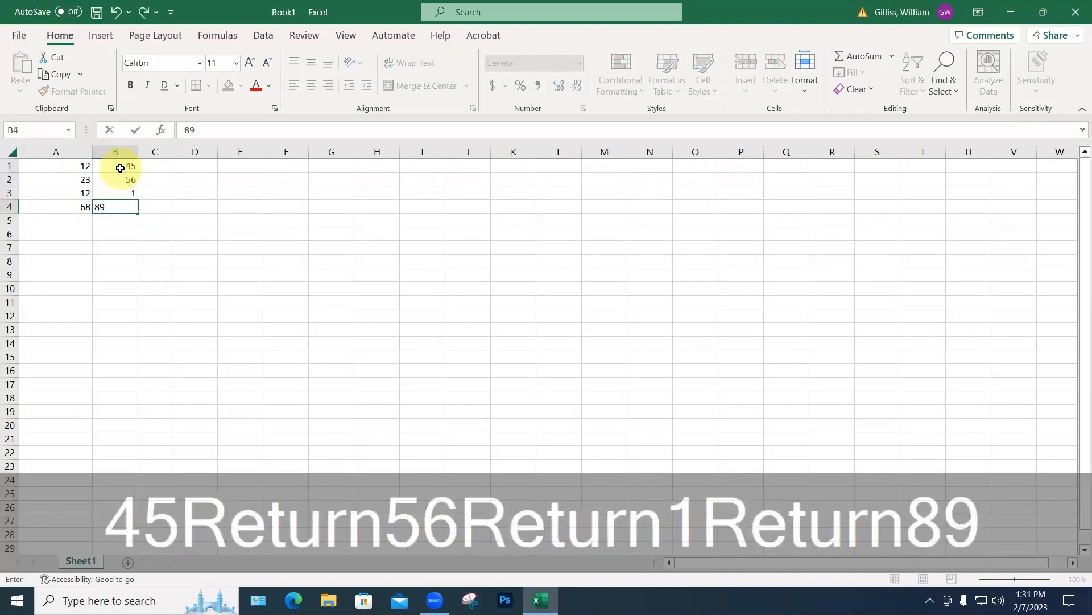
key(Return)
click(154, 167)
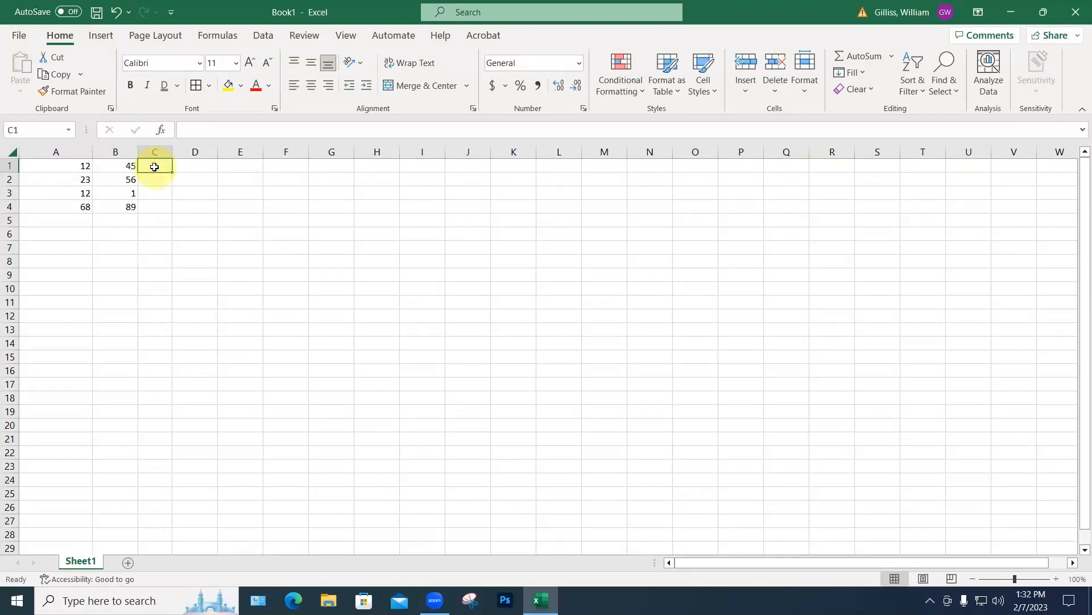
Step: Build the formula =A1+B1 in C1 by referencing A1 and B1
text(=)
click(80, 165)
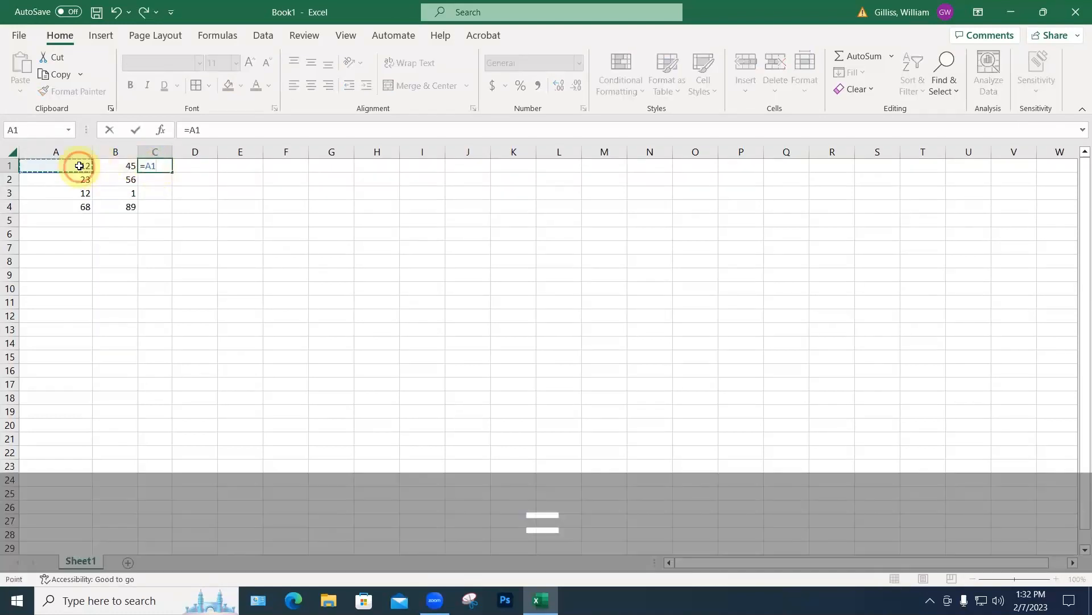
key(shift+BackSpace)
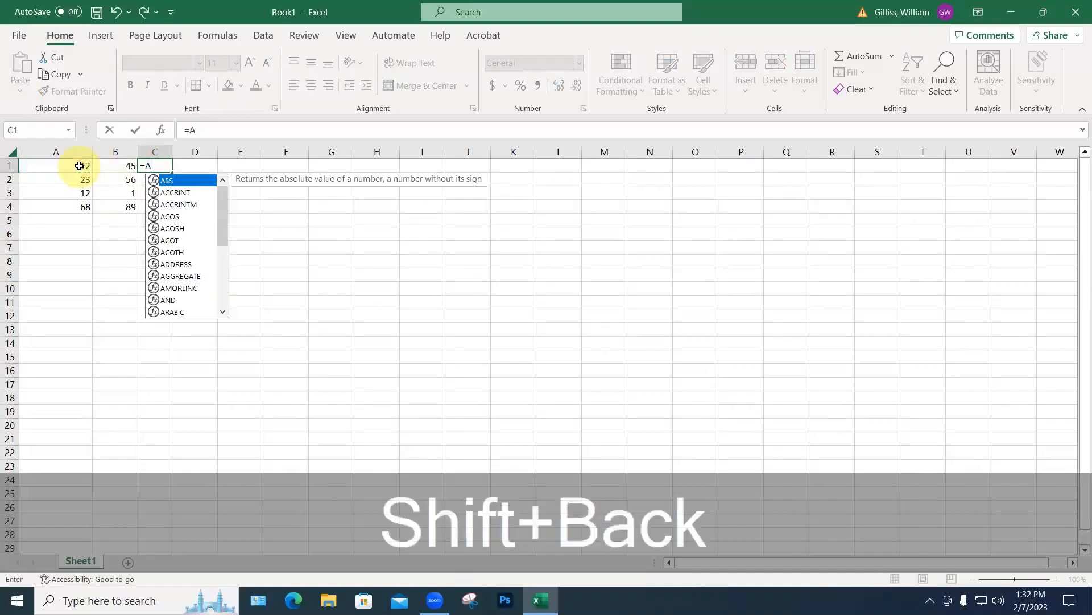
text(+)
key(BackSpace)
key(BackSpace)
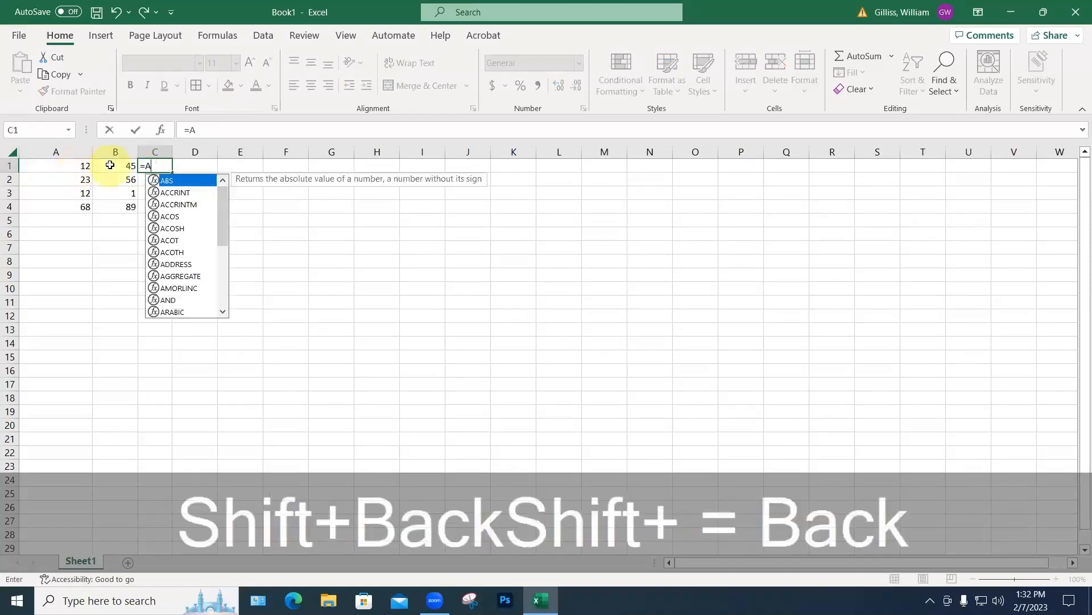
click(85, 169)
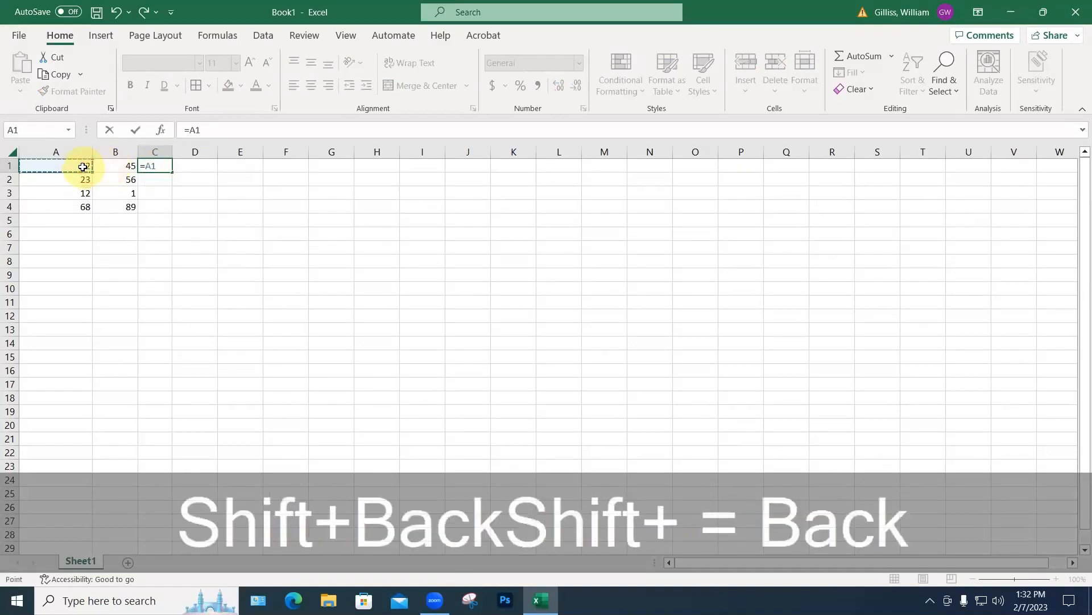
text(+)
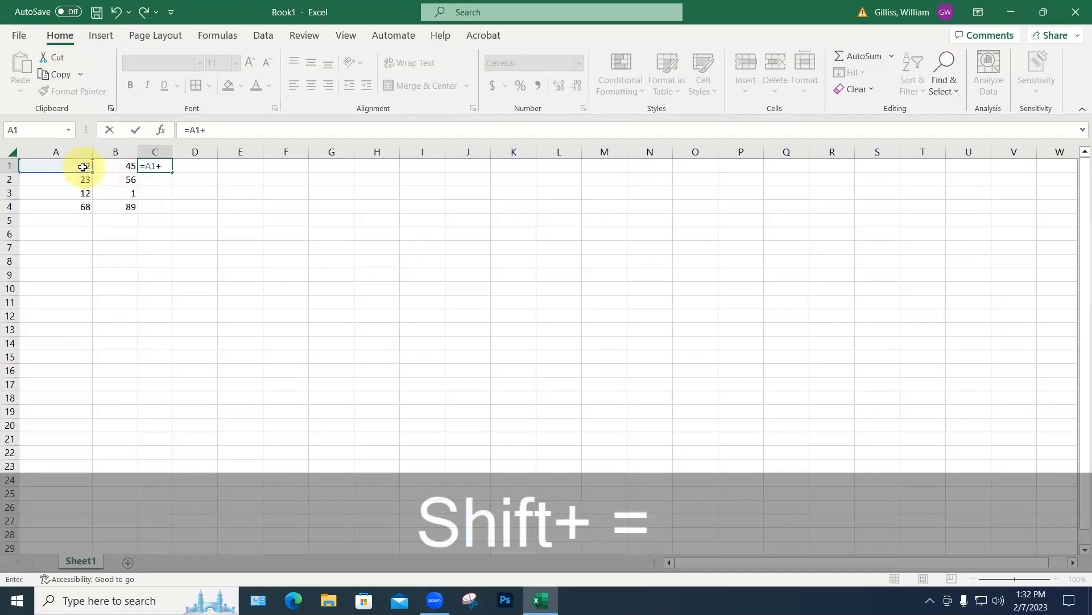
click(121, 167)
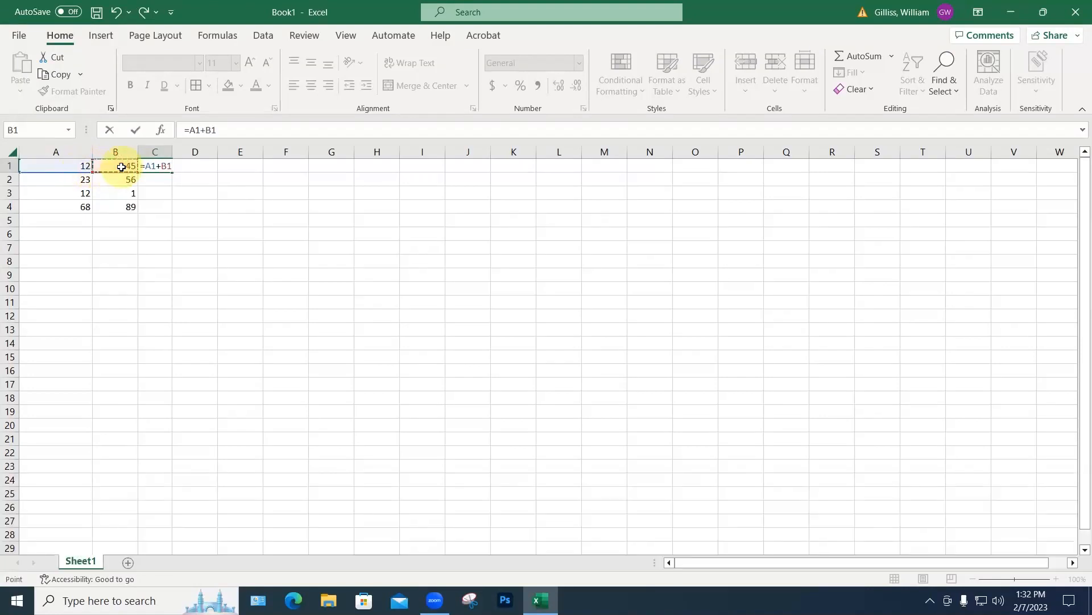
key(Return)
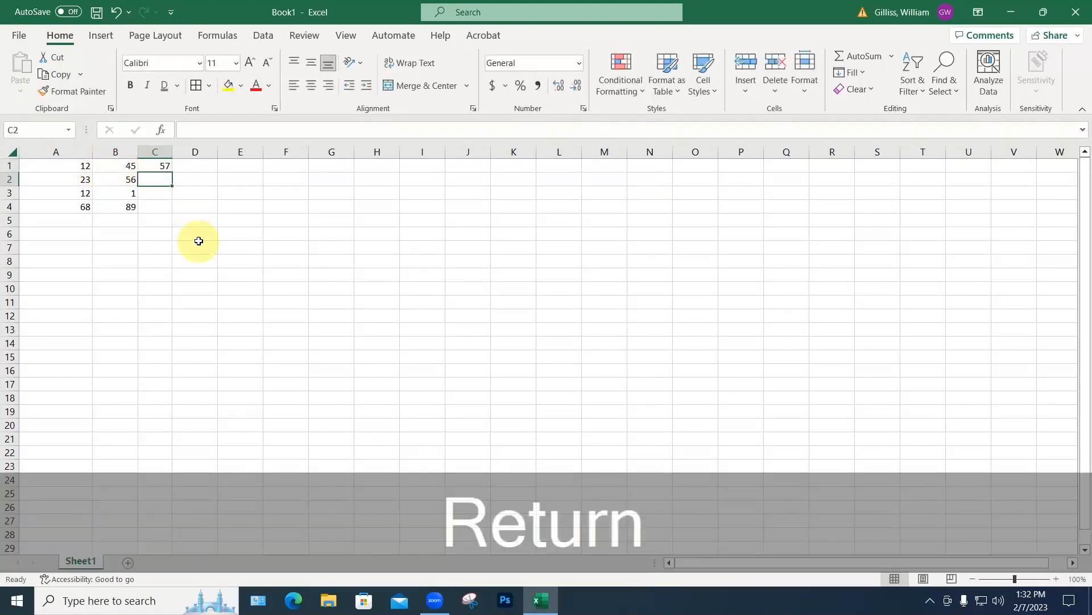
Step: Copy the C1 formula into C2 and compare the adjusted references
click(161, 167)
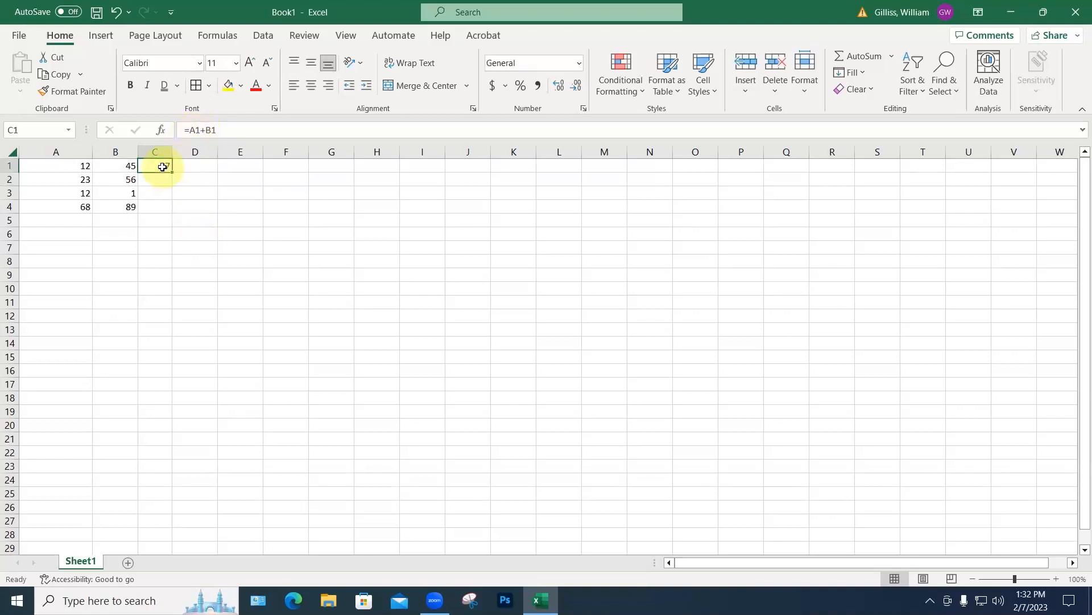
key(ctrl+c)
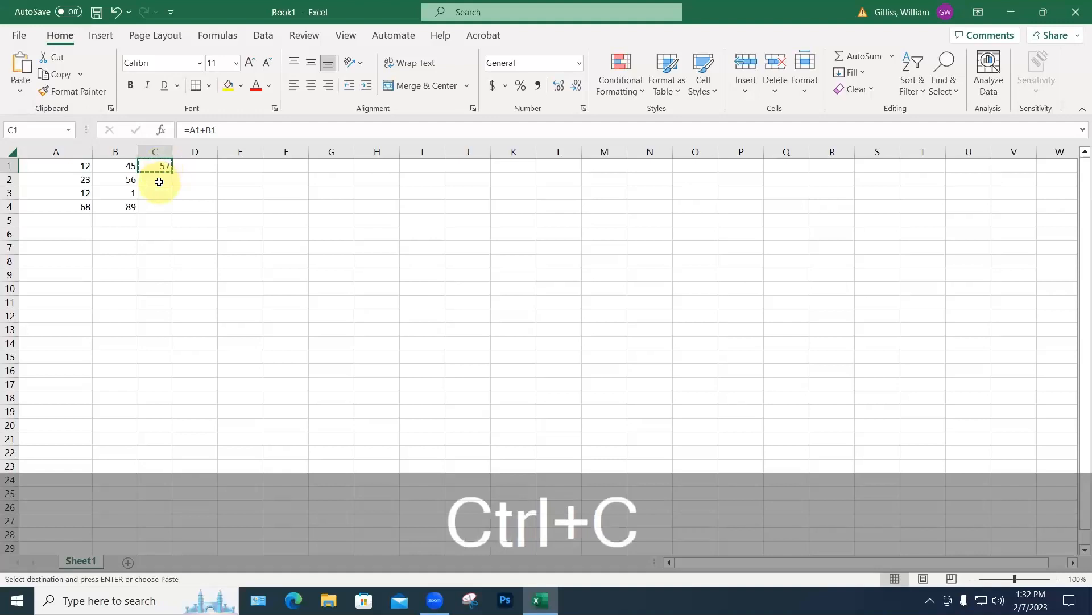
click(158, 181)
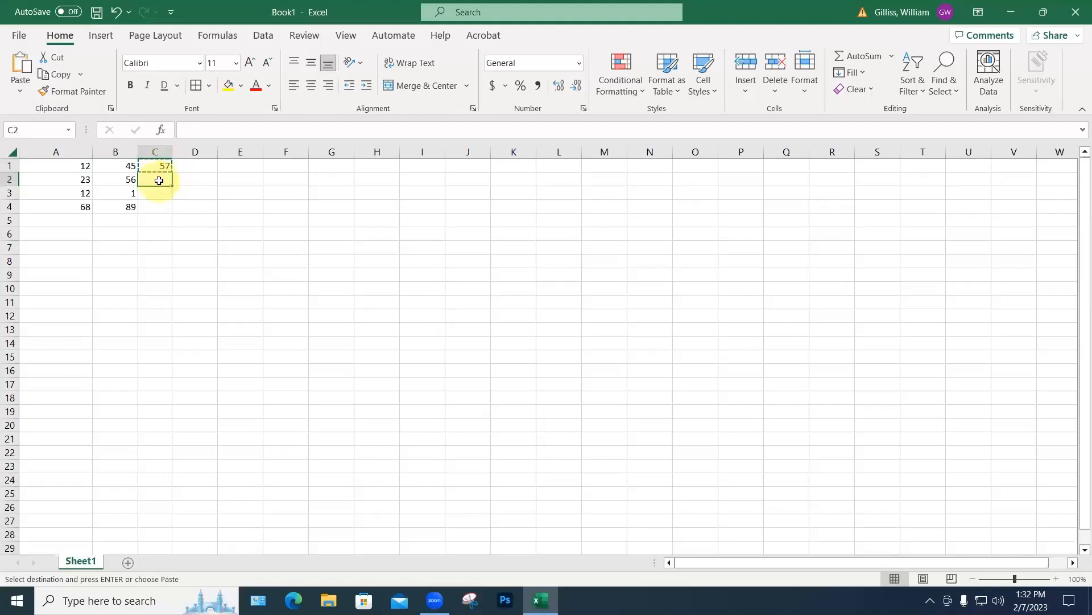
key(ctrl+v)
click(176, 207)
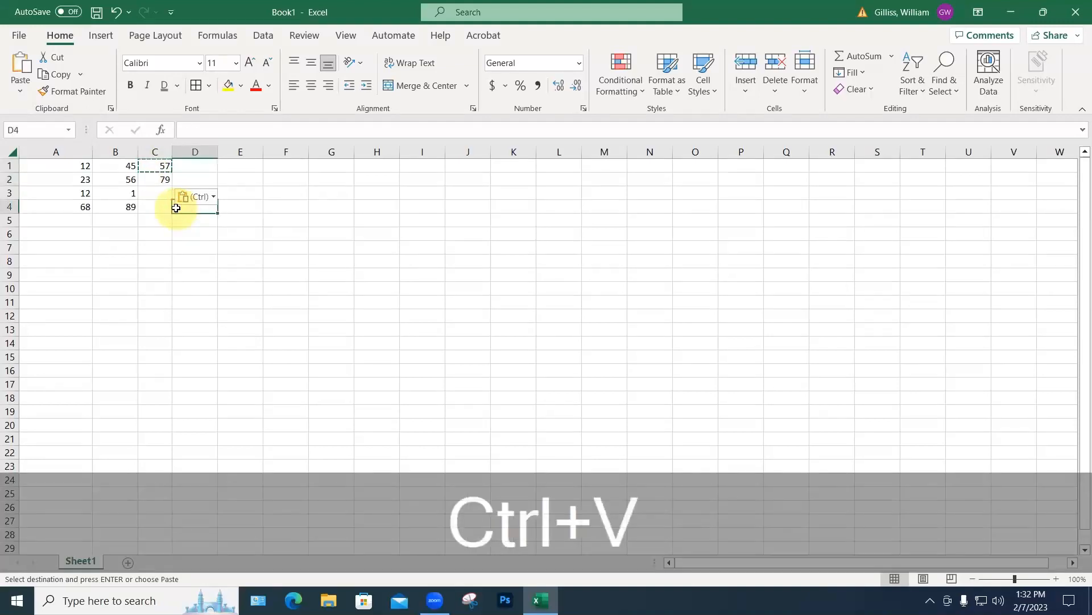
key(Escape)
click(163, 167)
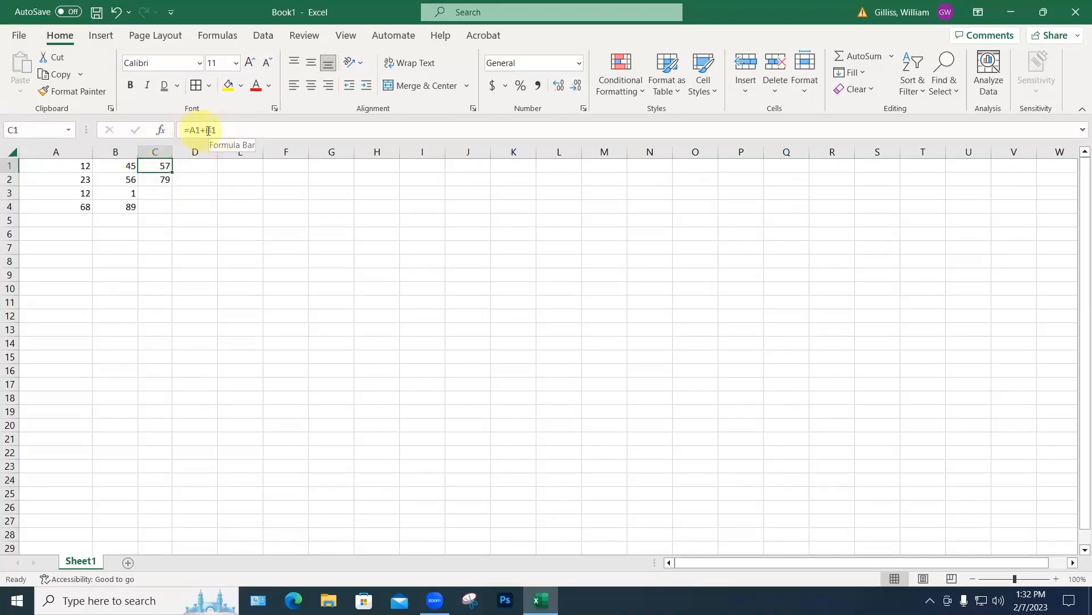
click(164, 179)
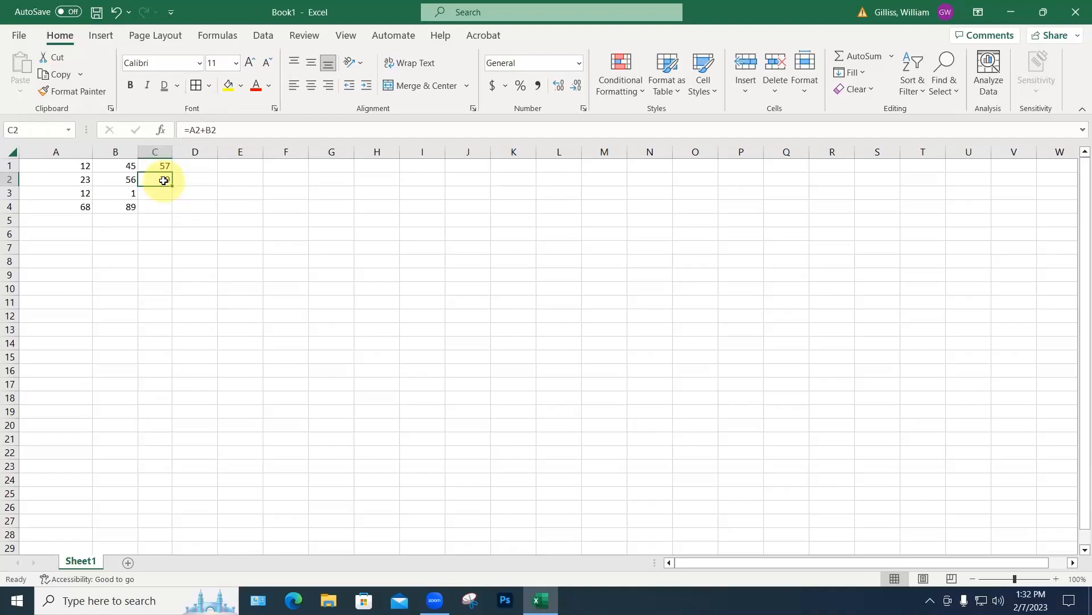
Step: Paste the formula into C3 and C4, giving 13 and 157
click(161, 193)
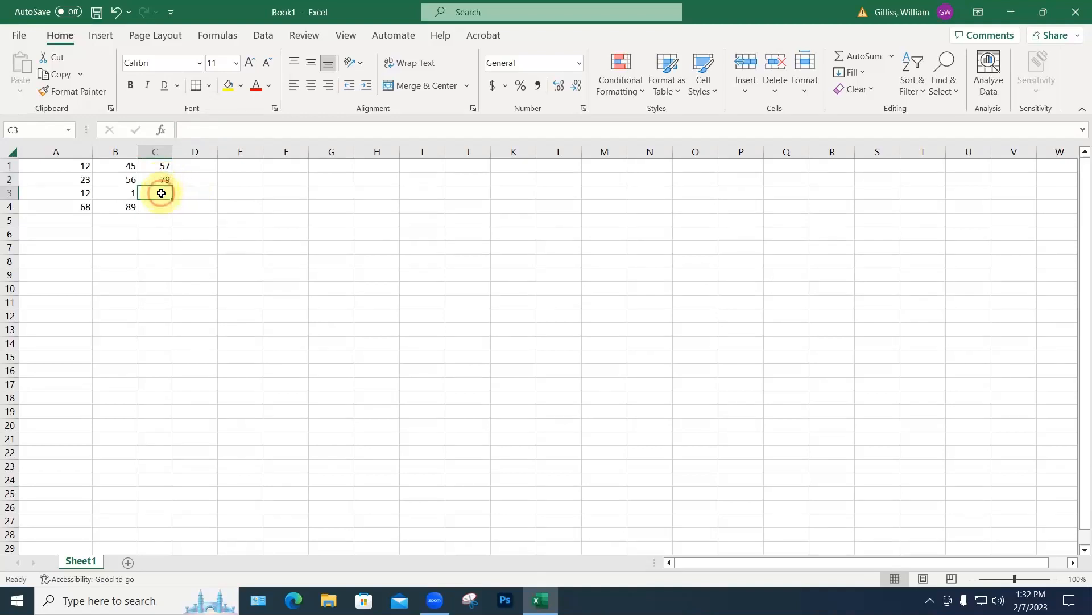
key(ctrl+v)
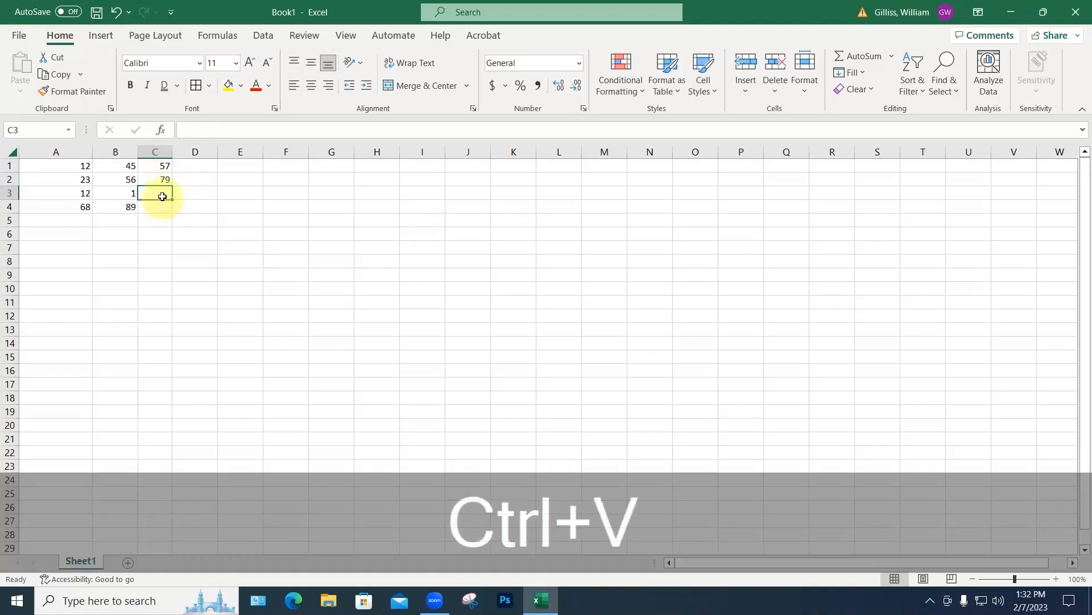
click(166, 181)
key(ctrl+c)
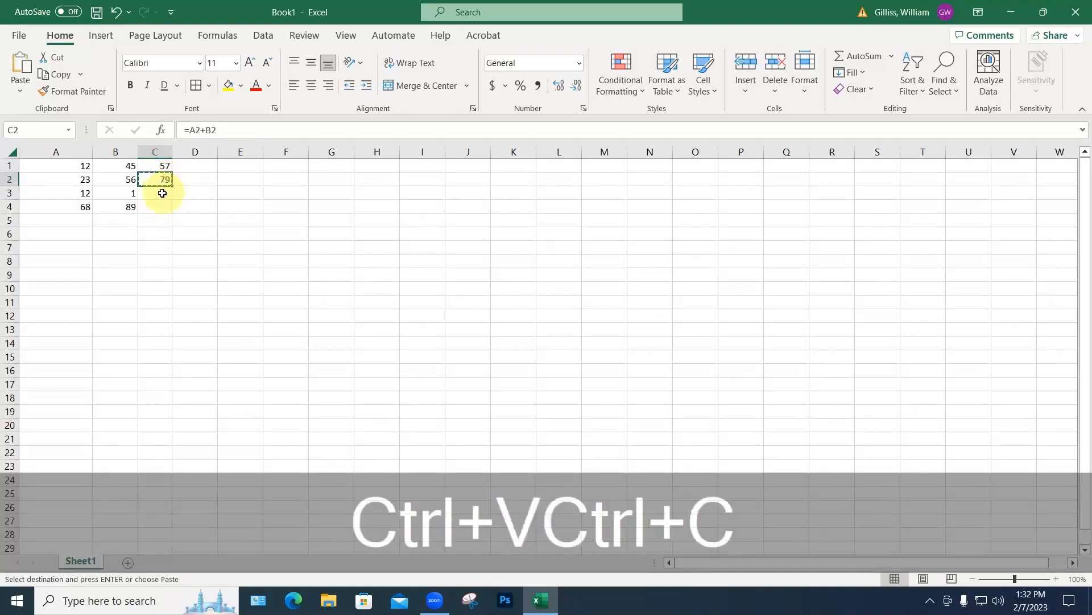
drag(165, 193, 164, 206)
key(ctrl+v)
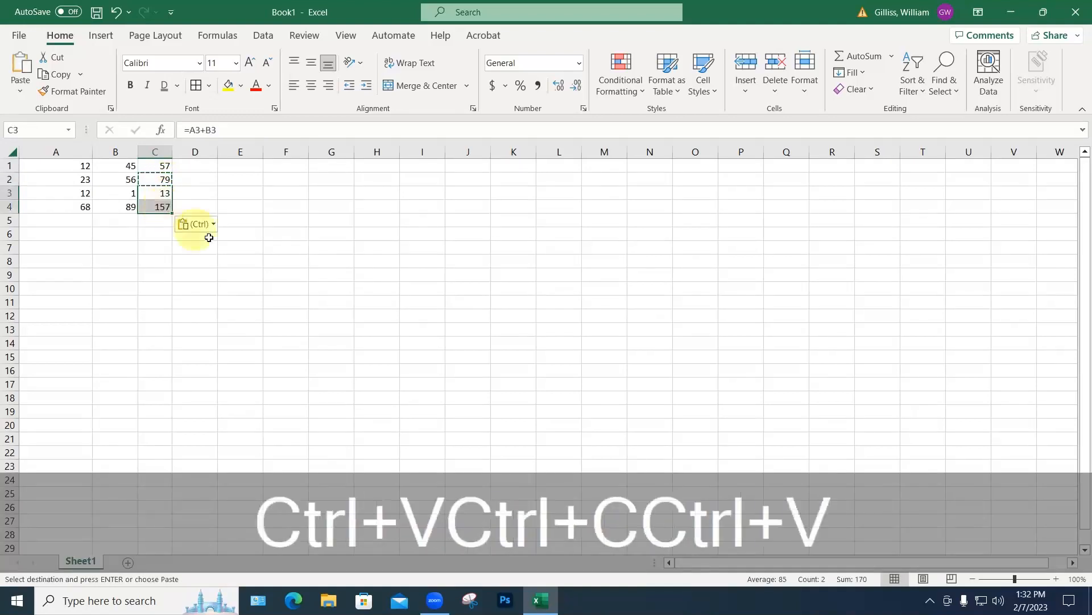
click(209, 237)
key(Escape)
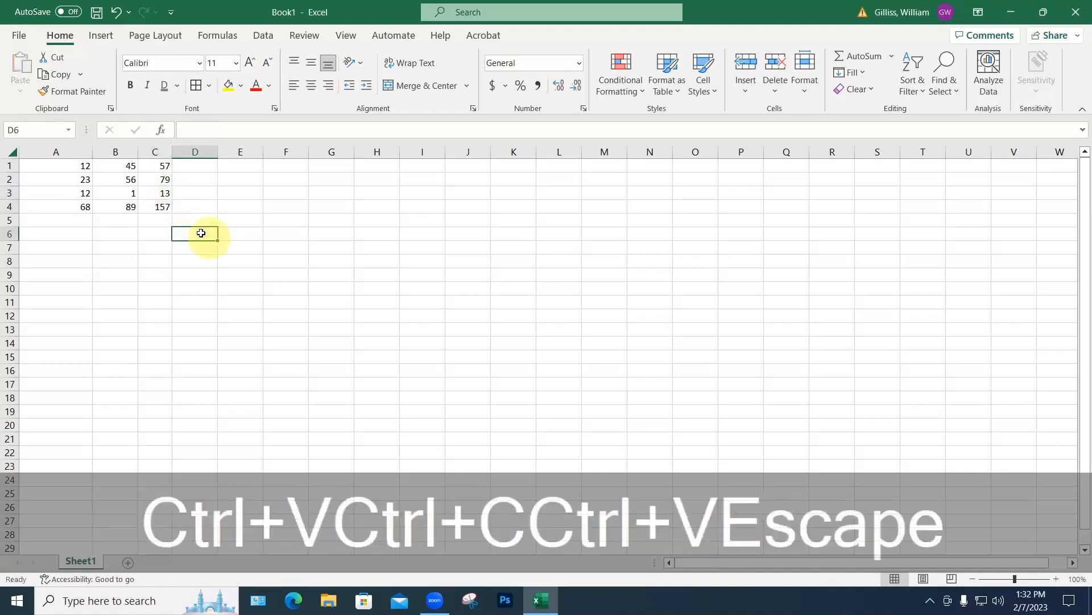
click(164, 207)
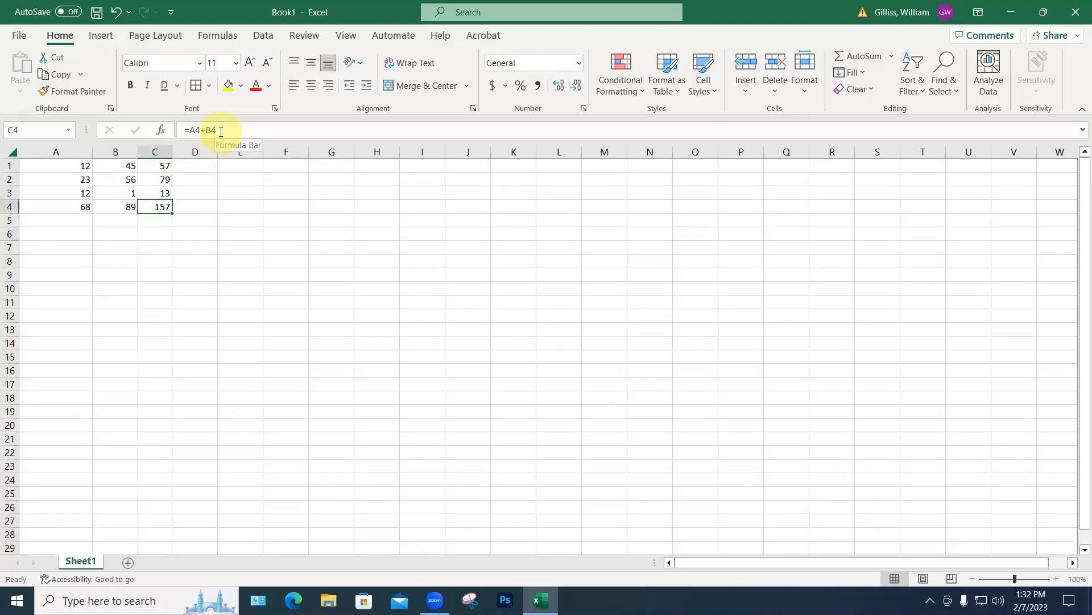
Step: Underline the row 4 values 68, 89 and 157 in A4:C4
click(161, 165)
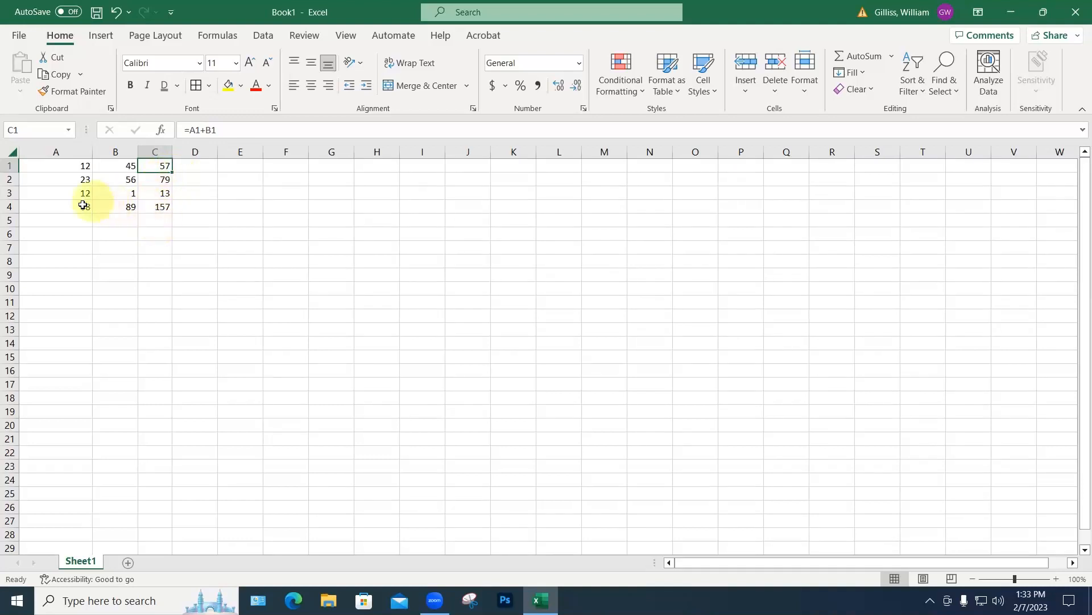
drag(85, 206, 168, 208)
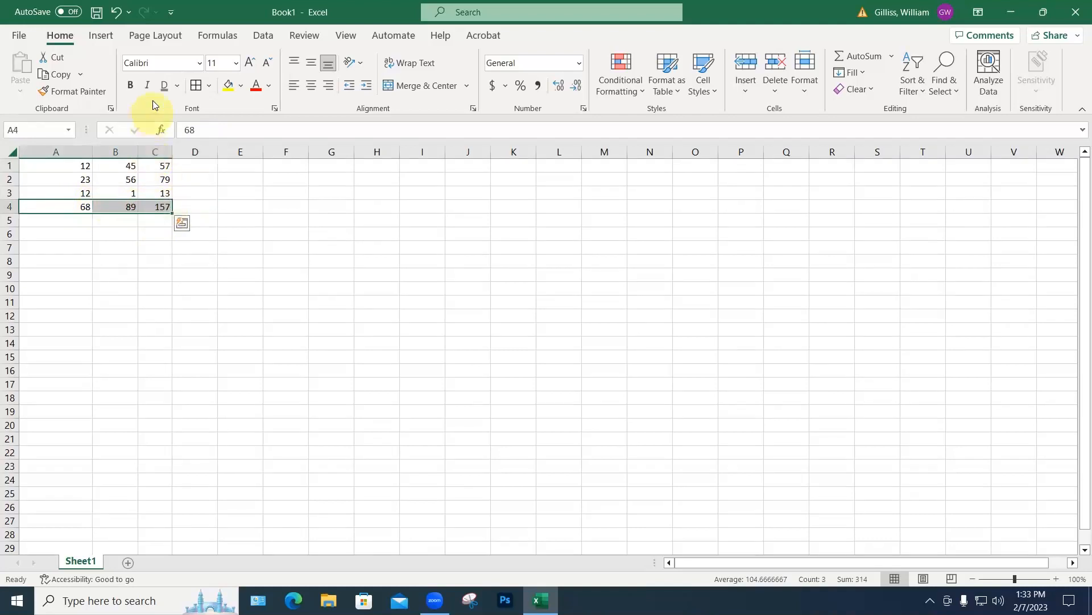
click(178, 85)
click(191, 112)
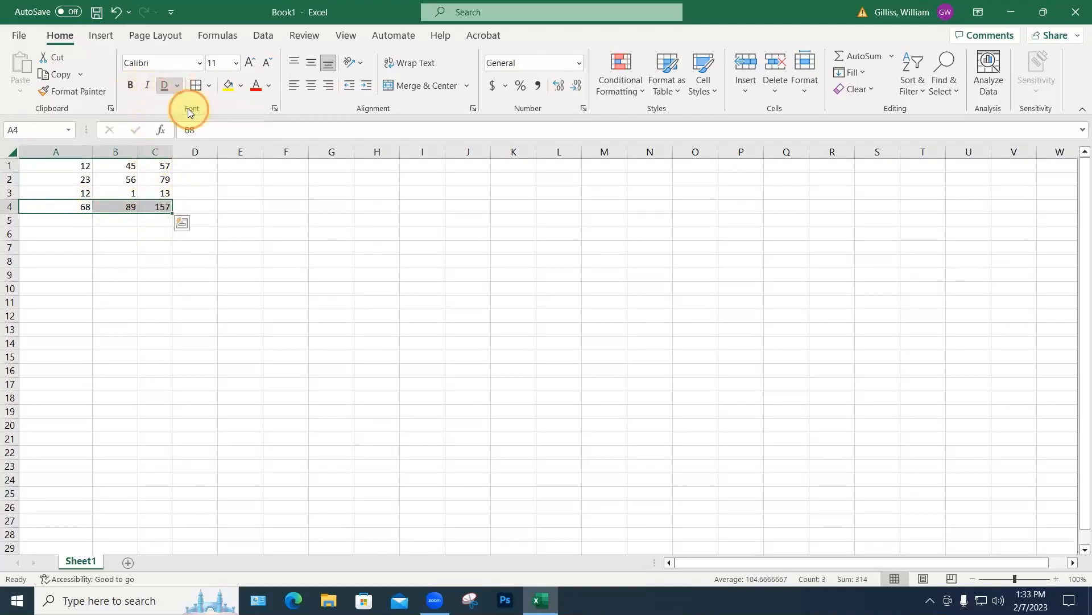
click(195, 246)
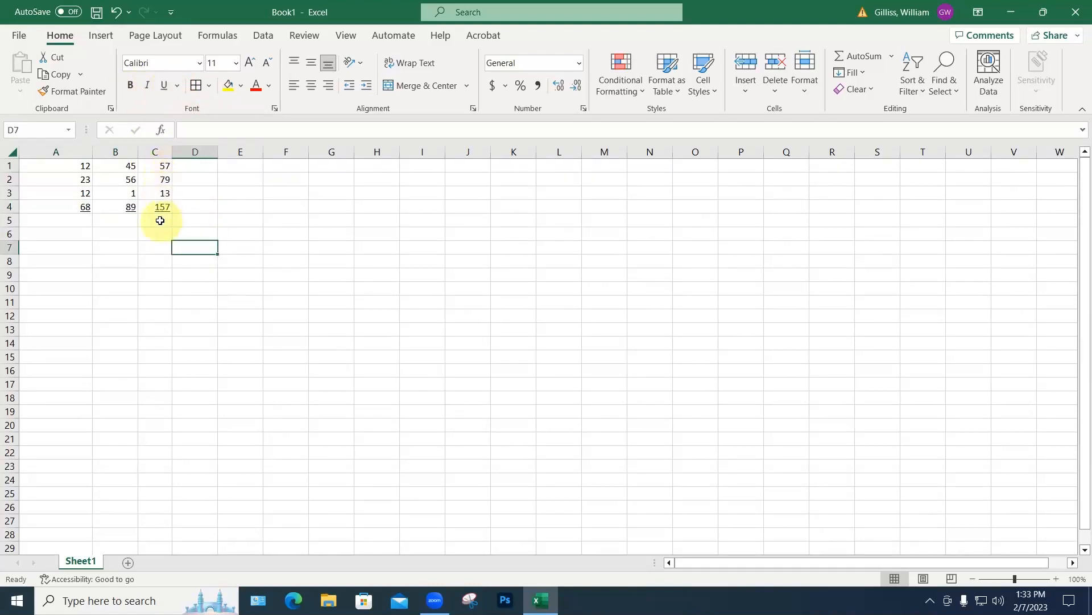
click(160, 220)
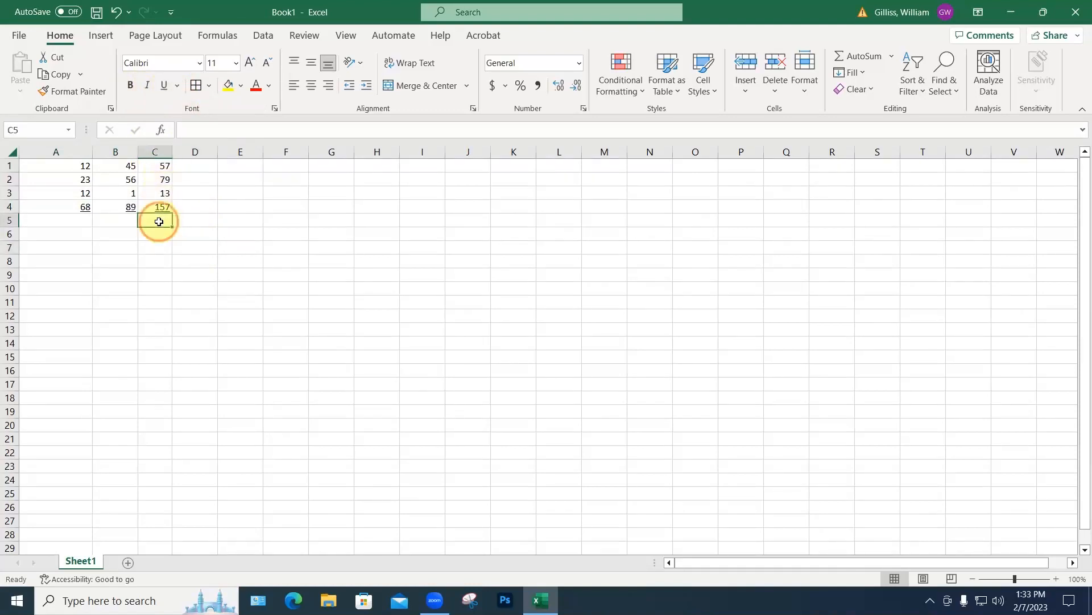
Step: AutoSum column C into C5, then insert a blank row at row 2
click(870, 56)
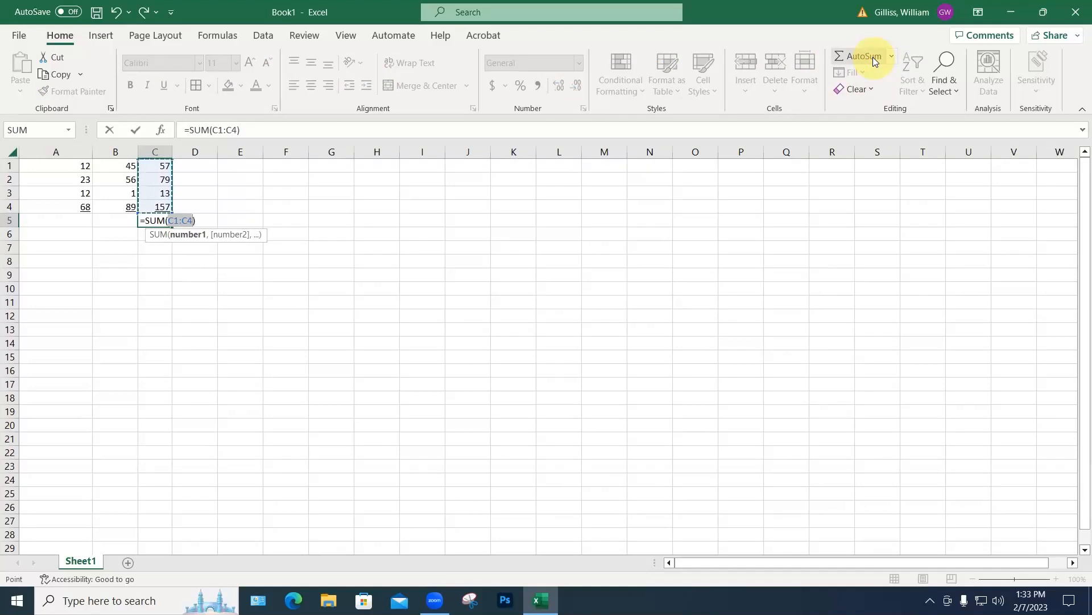
key(Return)
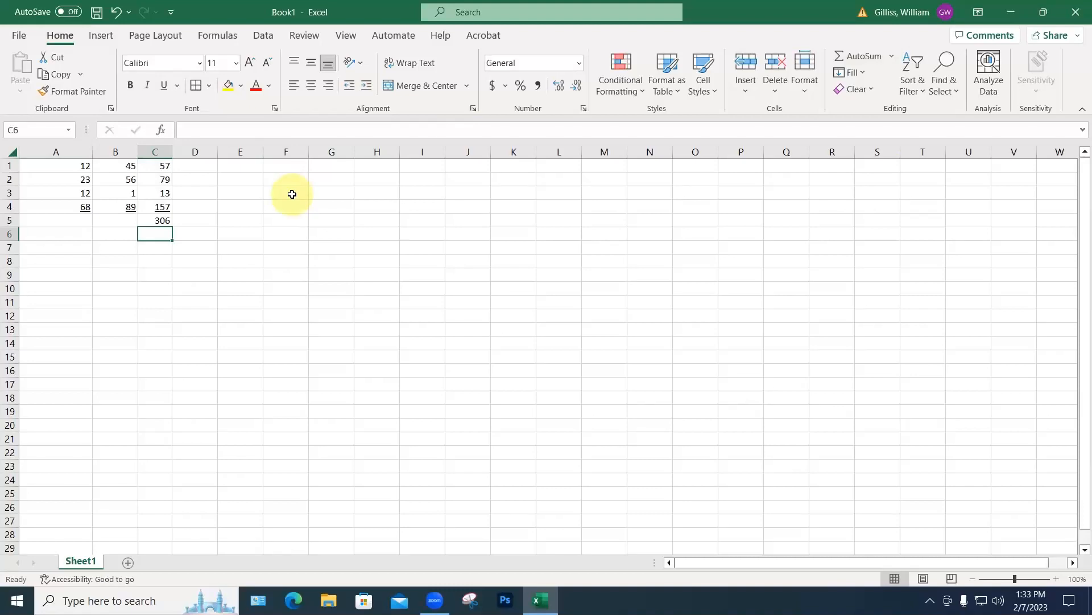
click(9, 179)
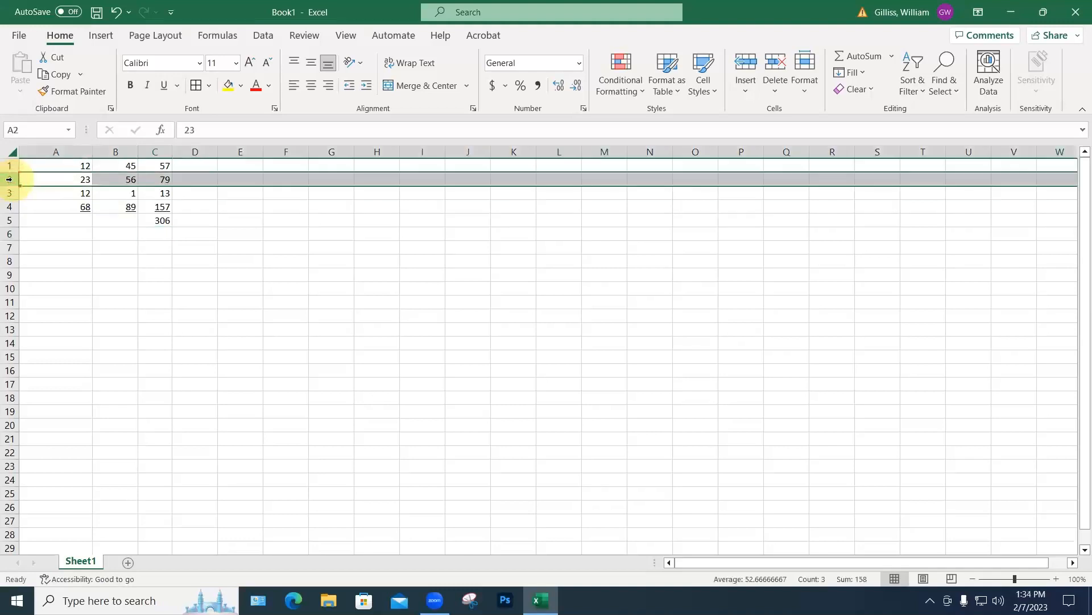
right_click(9, 180)
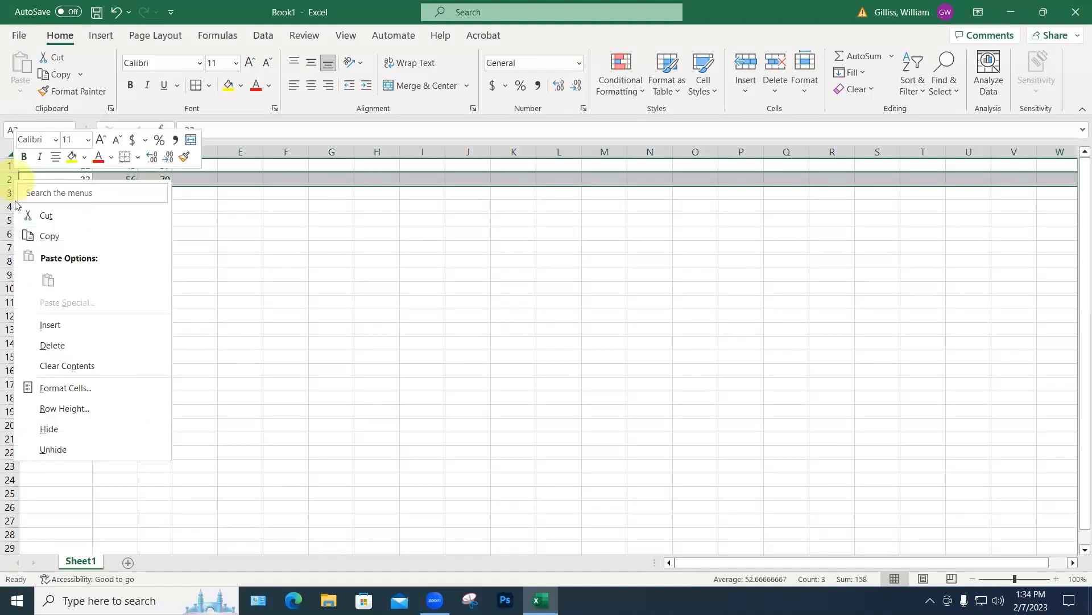
click(49, 324)
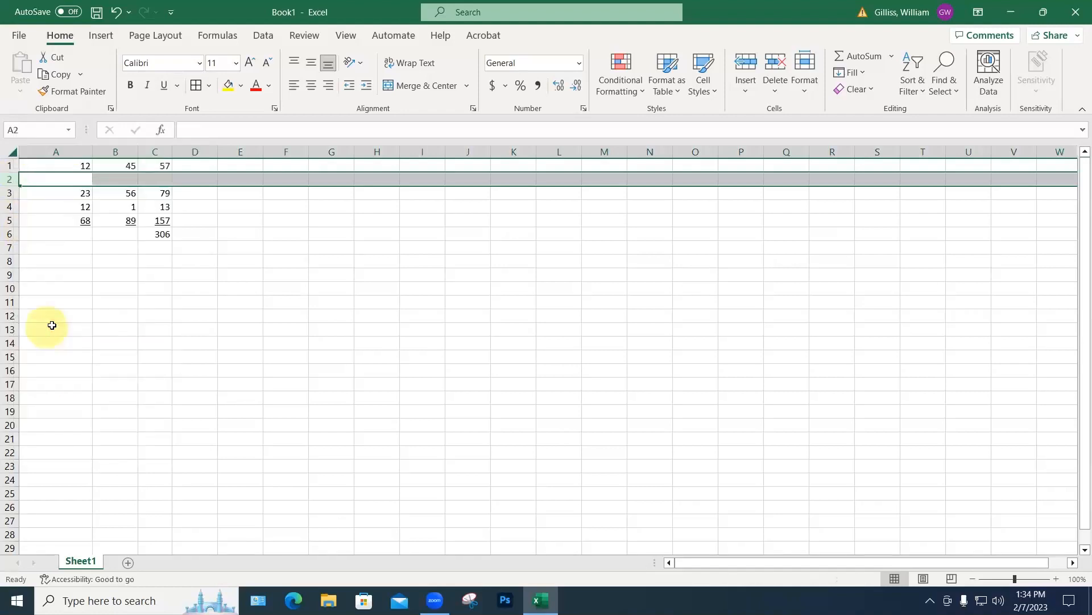
click(149, 316)
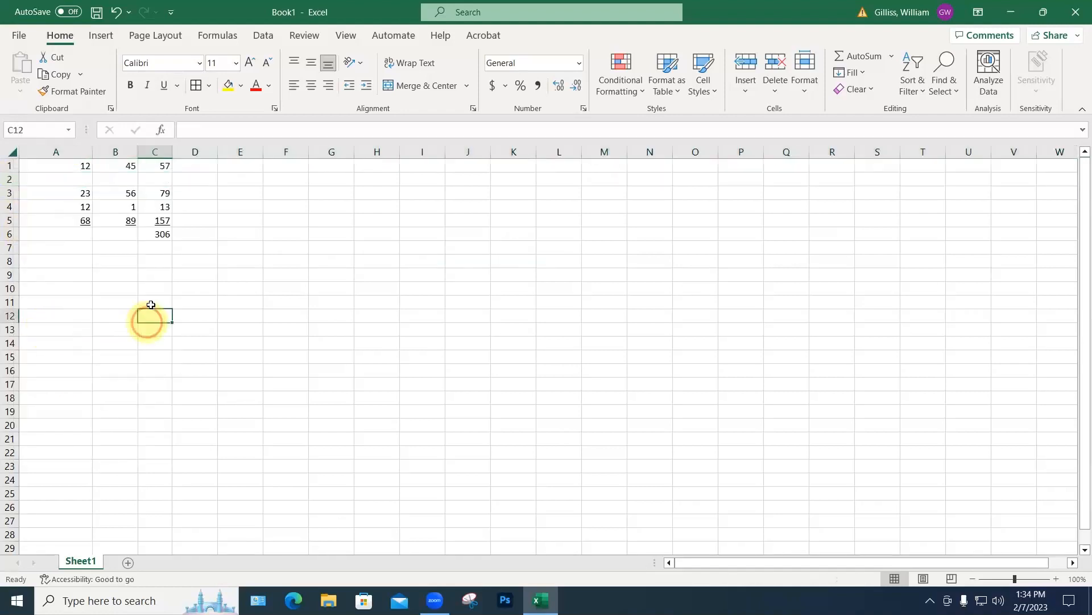
click(164, 236)
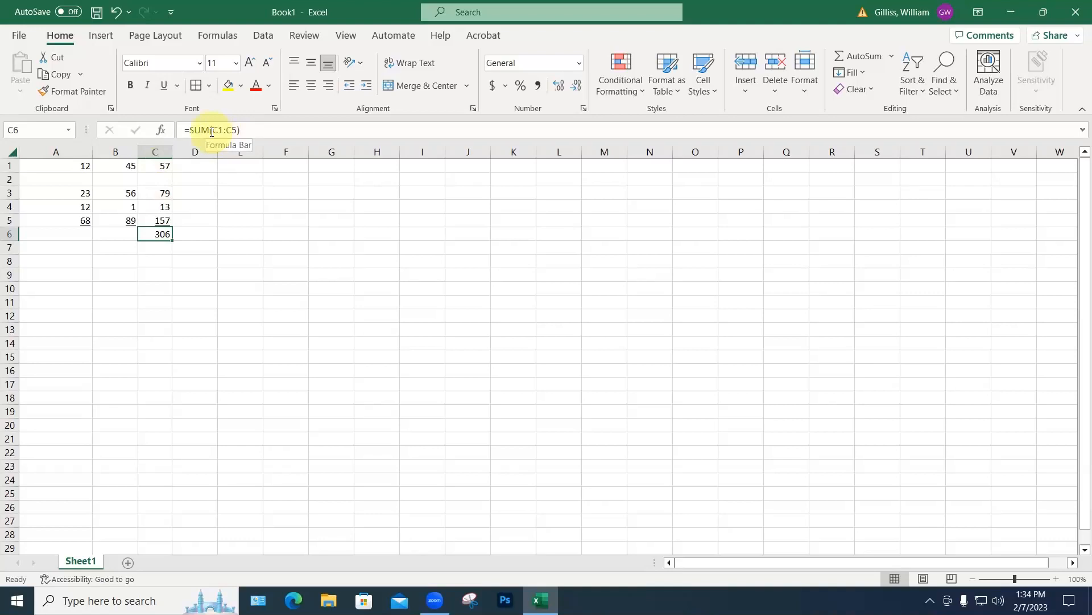
Step: Enter 1 in A2 and 9 in B2
click(82, 178)
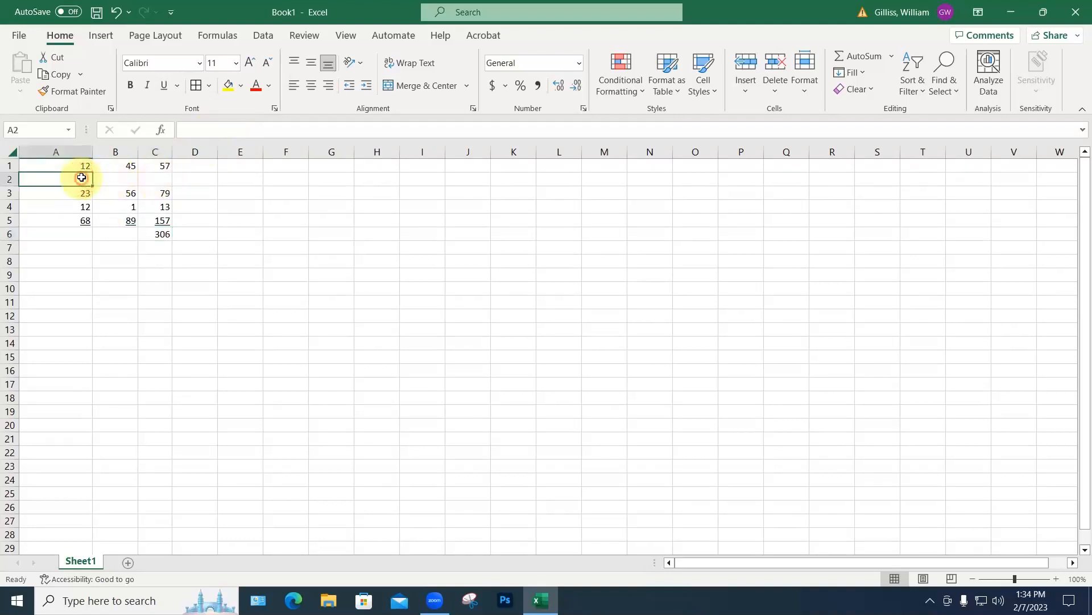
text(1)
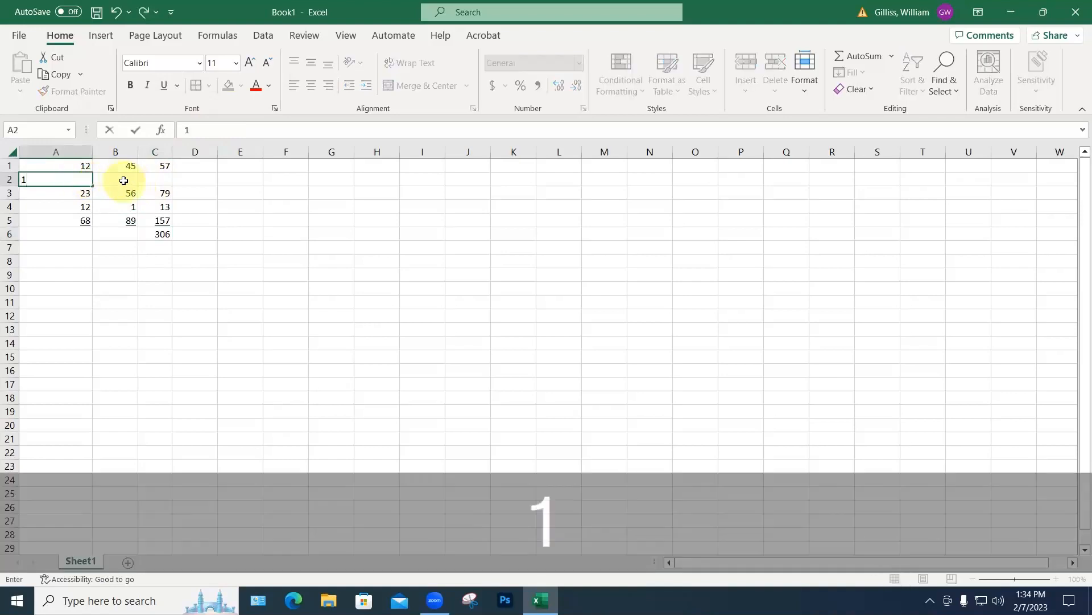
click(124, 181)
text(9)
click(191, 178)
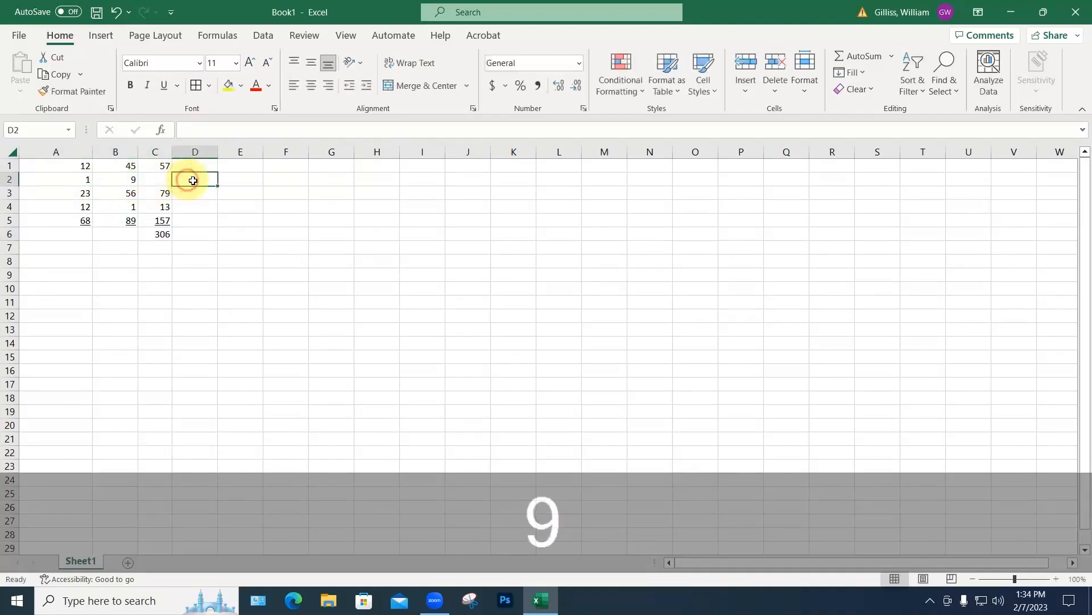
Step: Copy the C1 formula into C2 to get 10, and check the column C formulas
click(163, 165)
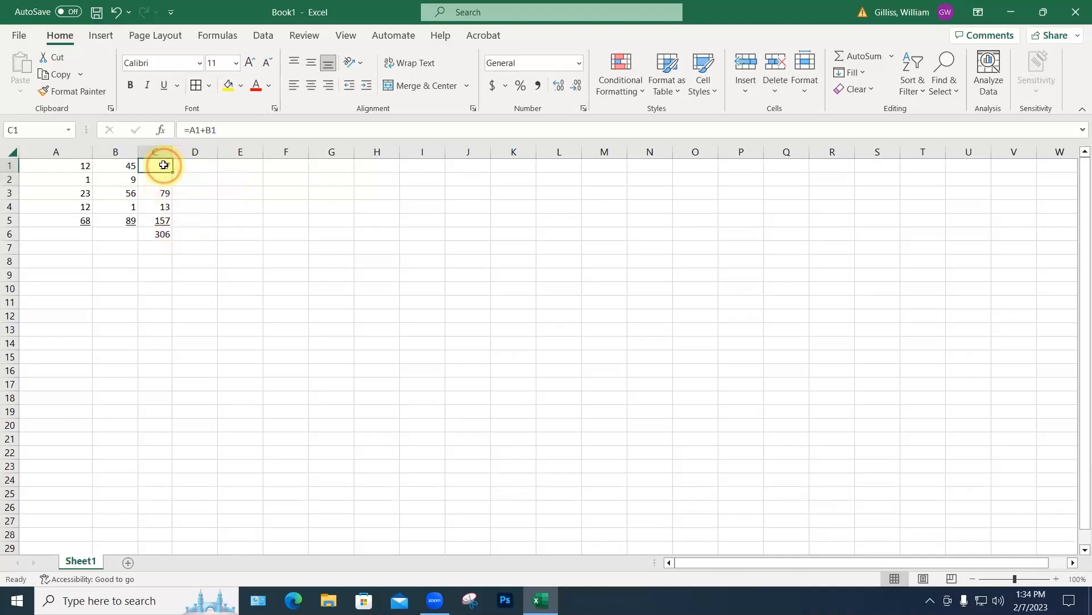
key(ctrl+c)
click(159, 179)
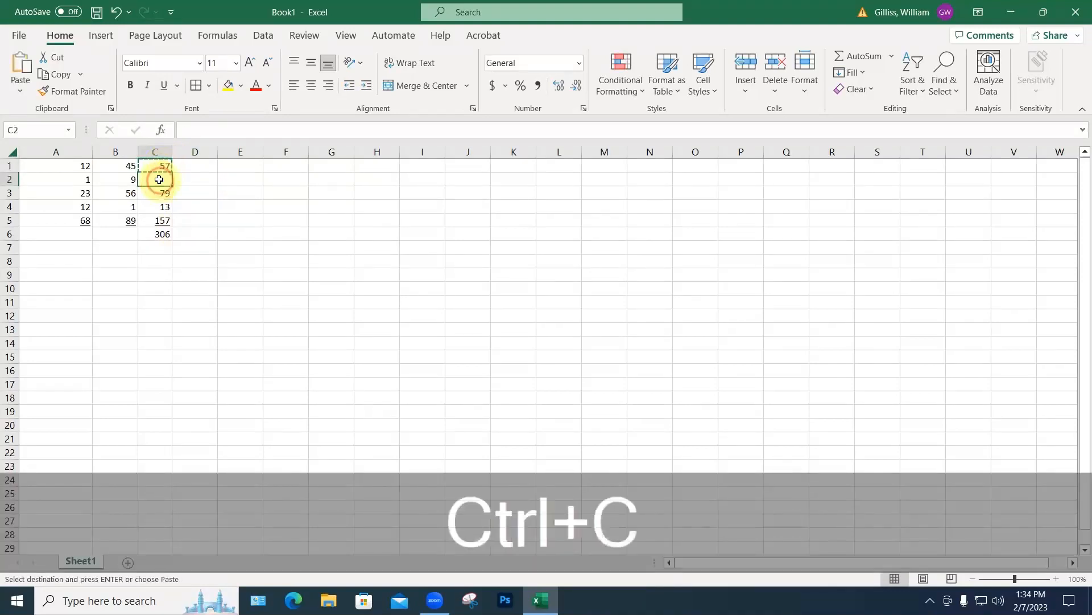
key(ctrl+v)
click(191, 223)
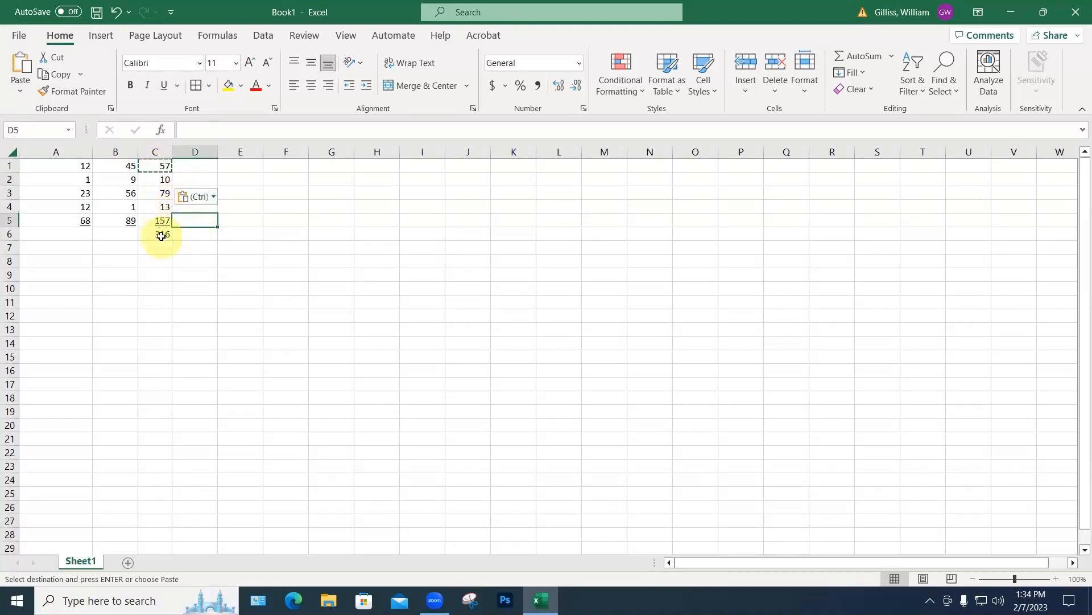
click(159, 178)
click(162, 195)
click(162, 207)
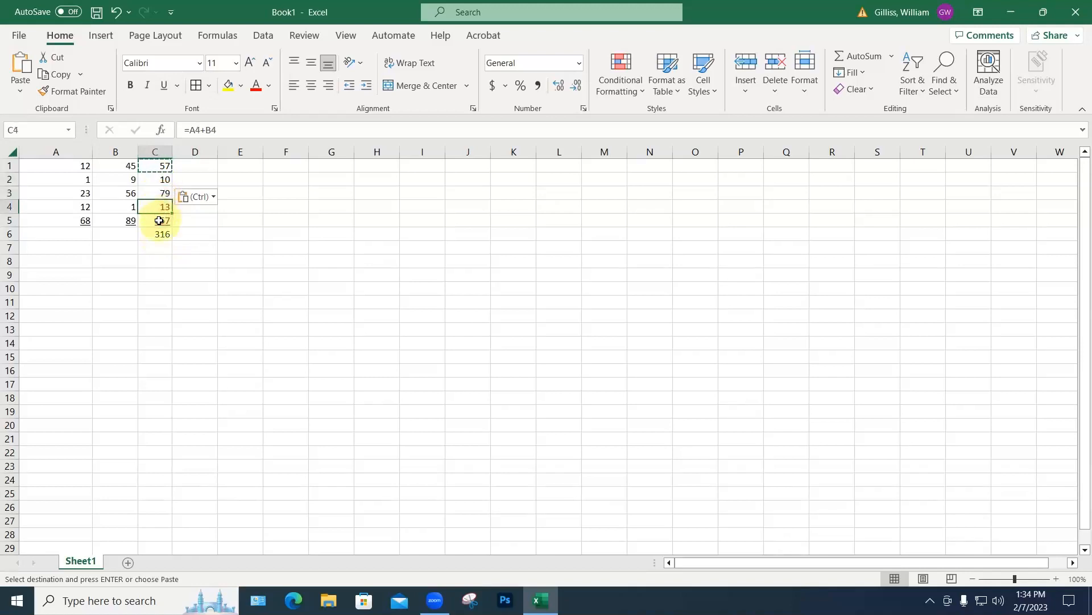
click(162, 220)
click(115, 151)
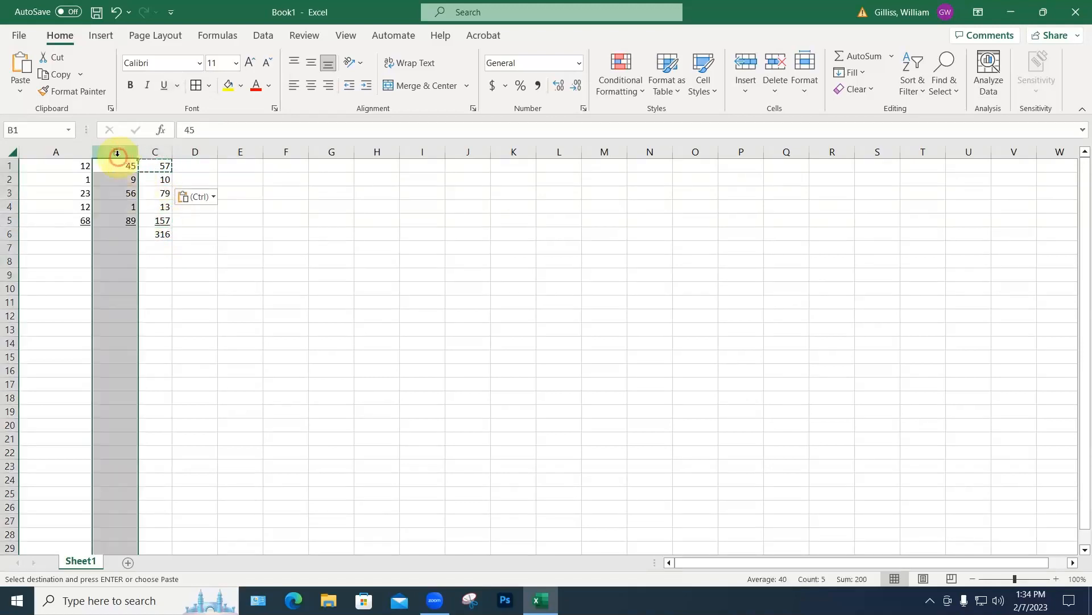
Step: Insert a blank column B, shifting the second numbers to C and sums to D
right_click(117, 152)
click(156, 301)
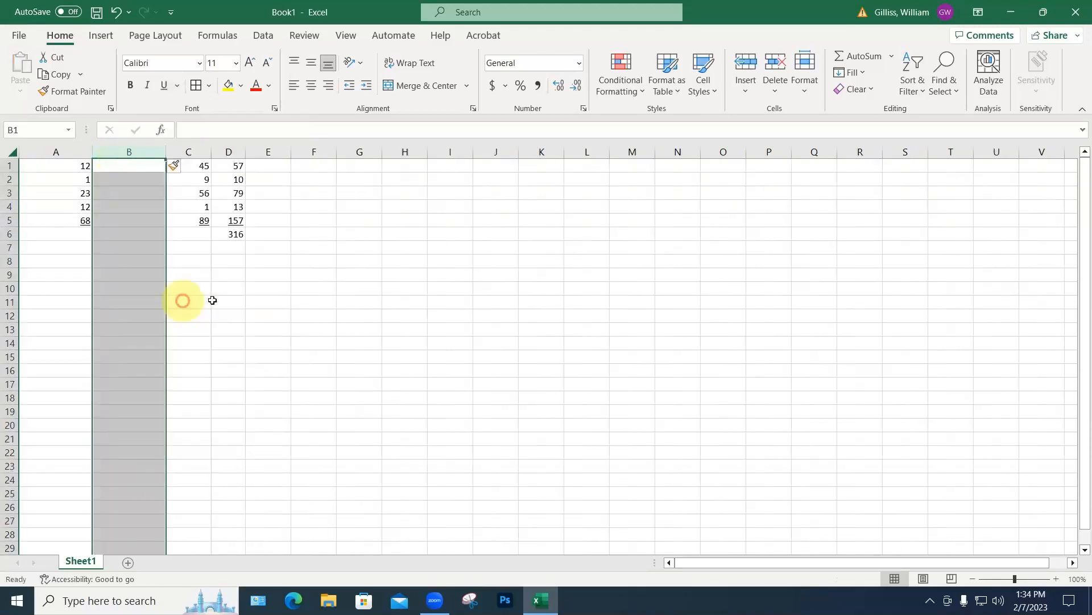
click(268, 301)
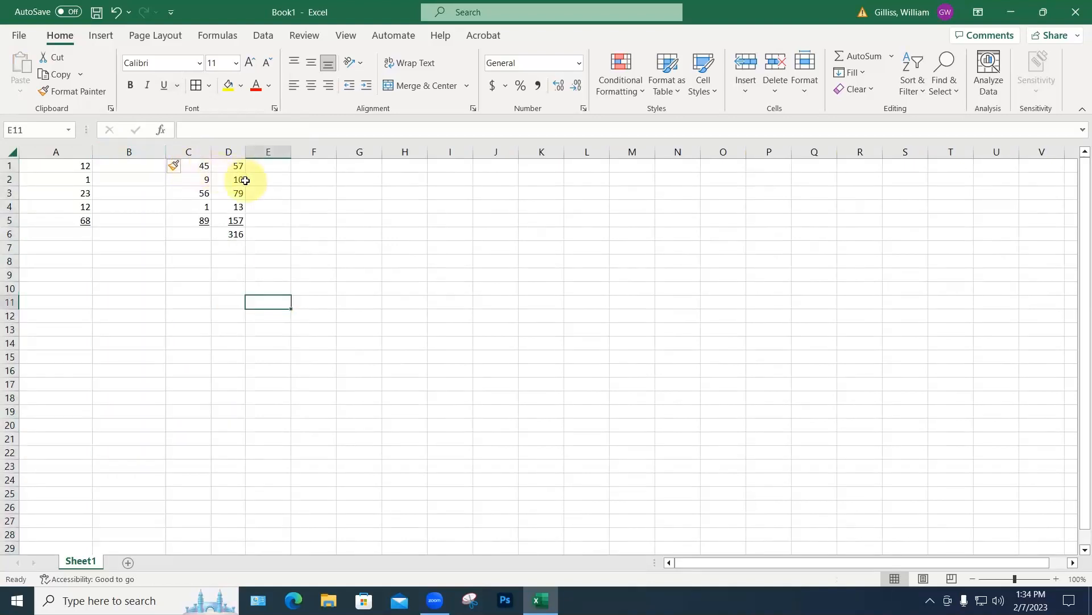
key(Escape)
click(279, 192)
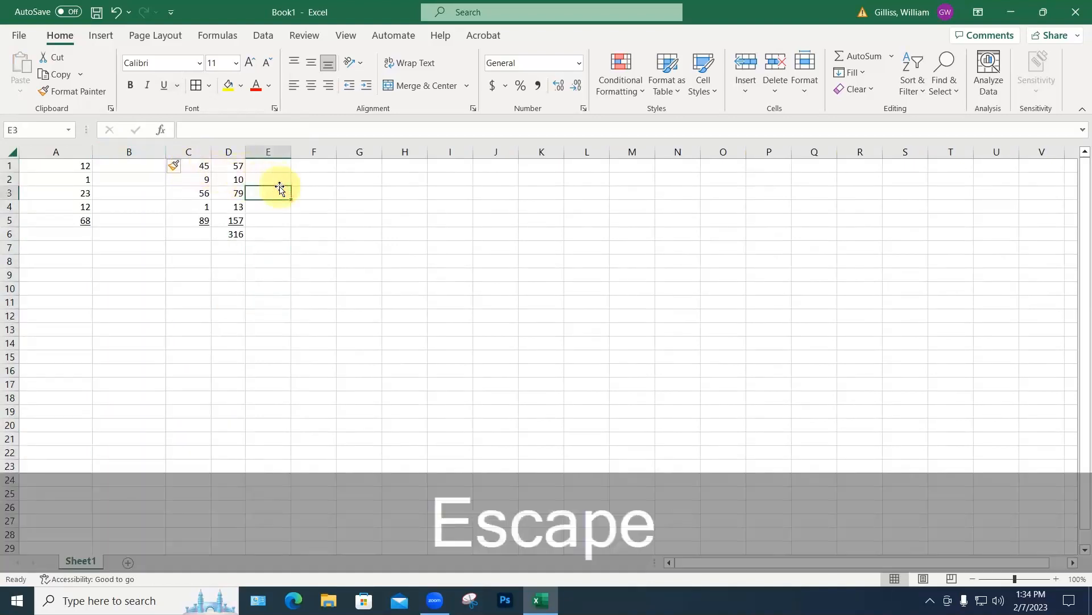
click(69, 91)
key(Escape)
key(Escape)
key(Escape)
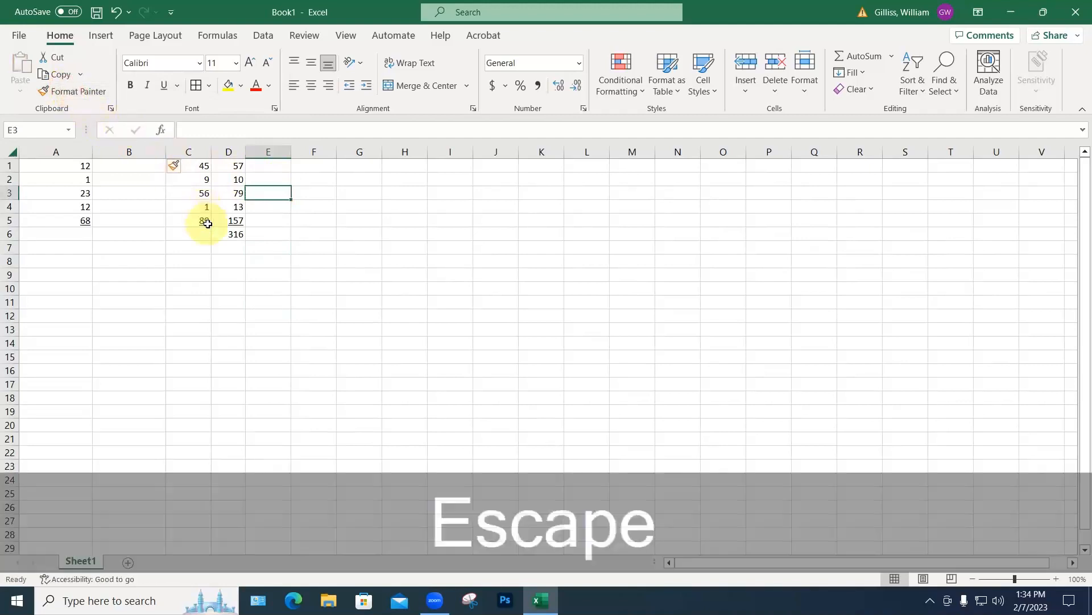
click(235, 165)
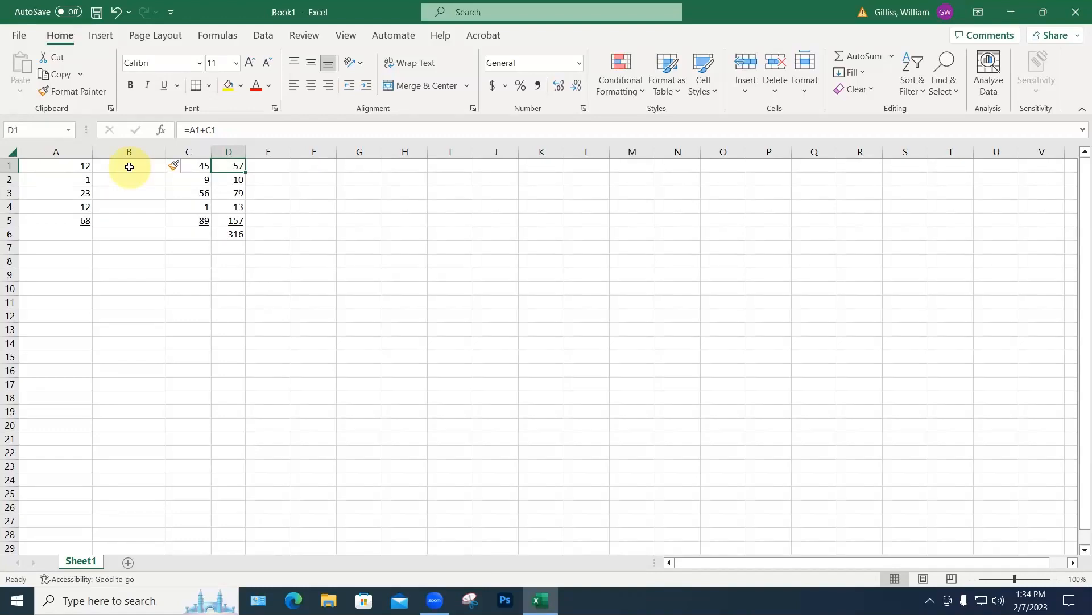
Step: Insert a new top row and enter 14 in D1
right_click(9, 165)
click(49, 308)
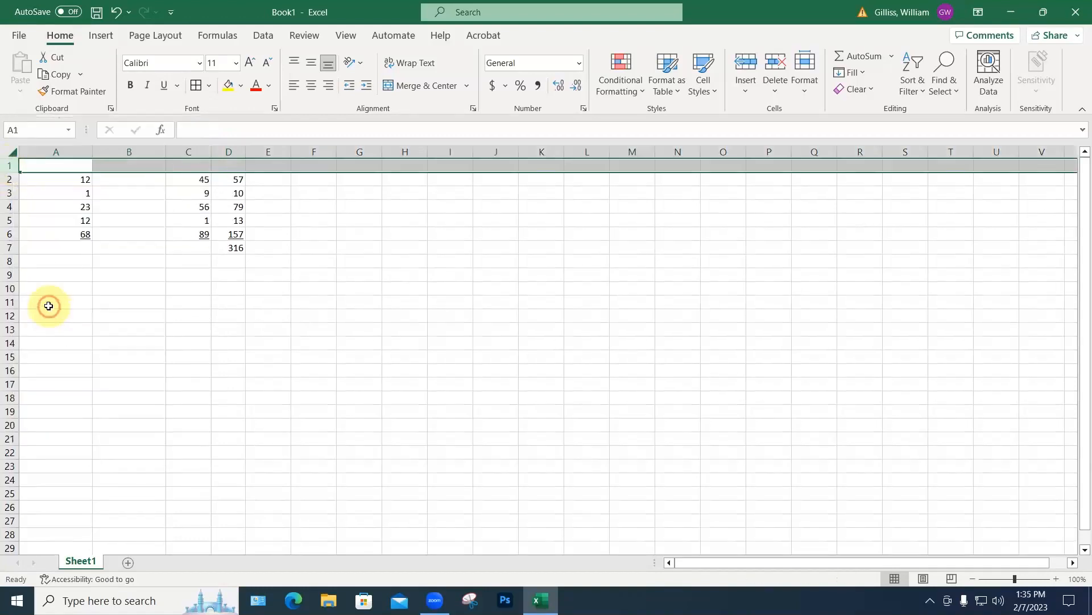
click(229, 248)
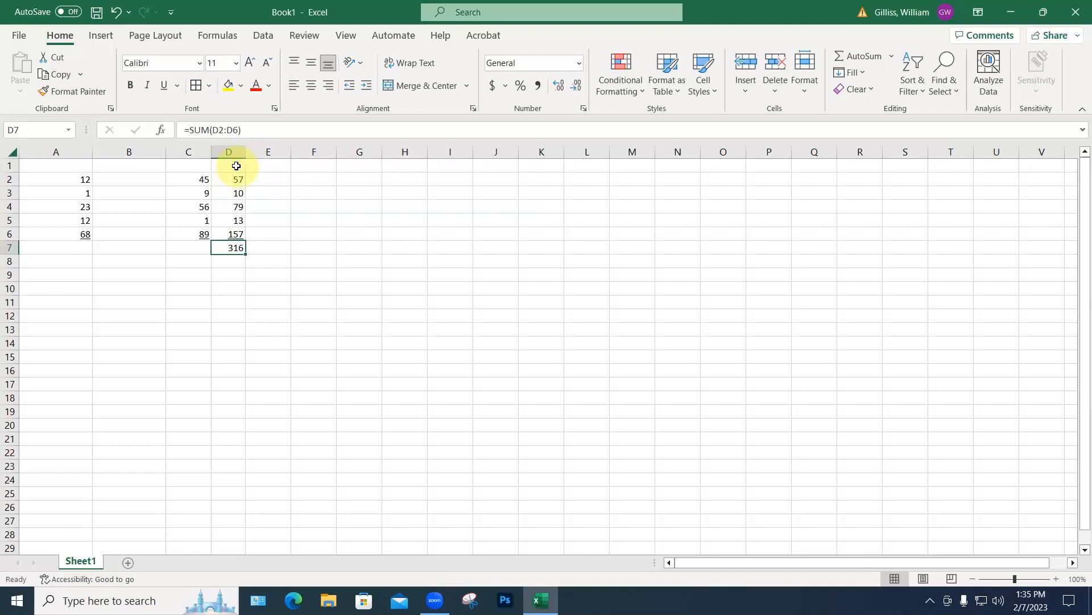
click(235, 166)
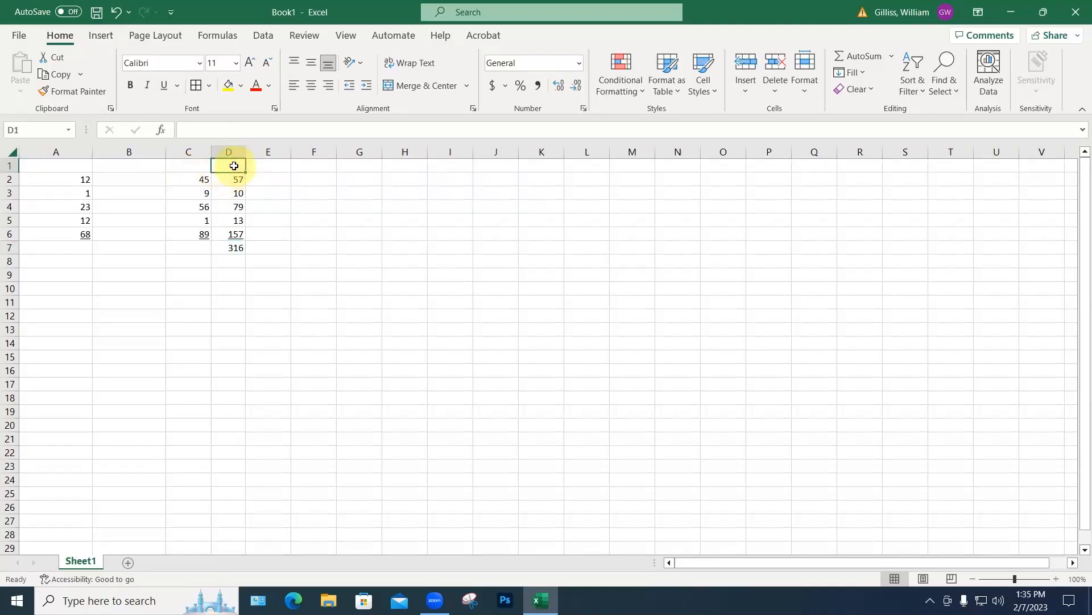
text(14)
key(Return)
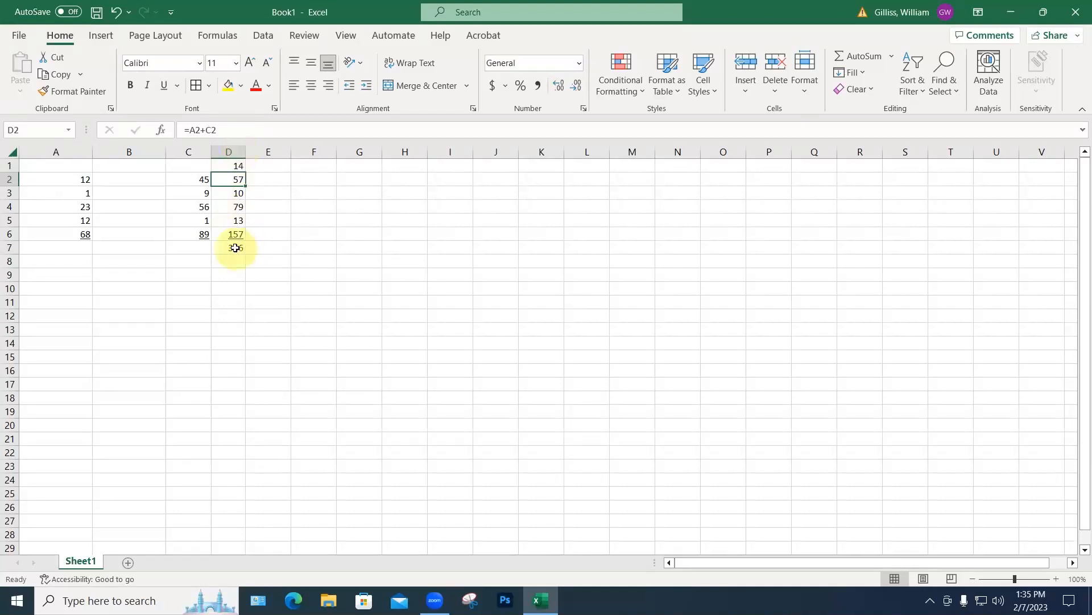
Step: Re-total D7 with AutoSum as =SUM(D1:D6), showing 330
click(237, 247)
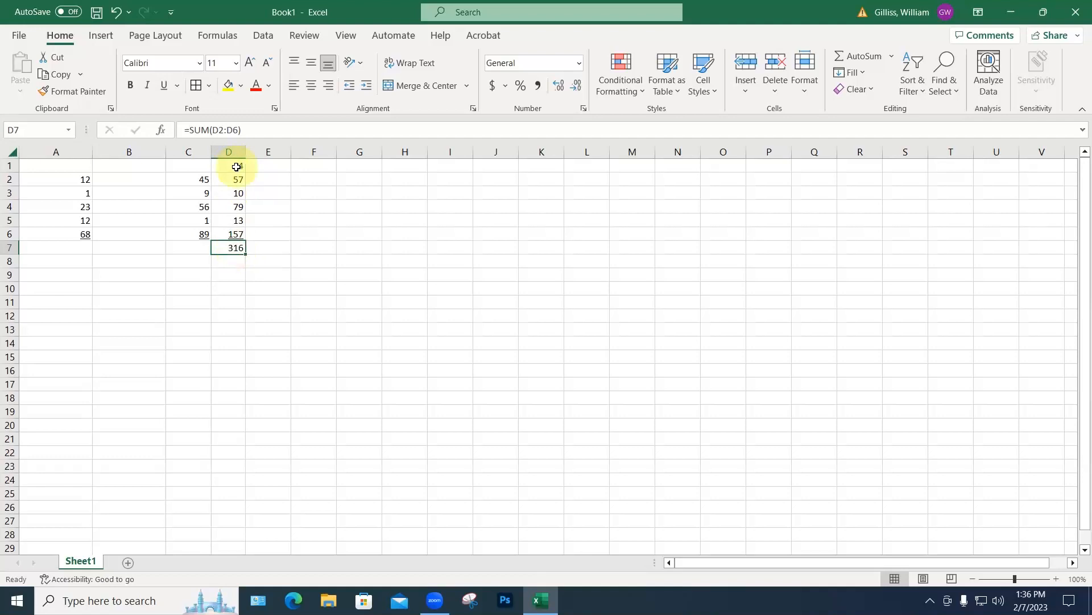
click(870, 57)
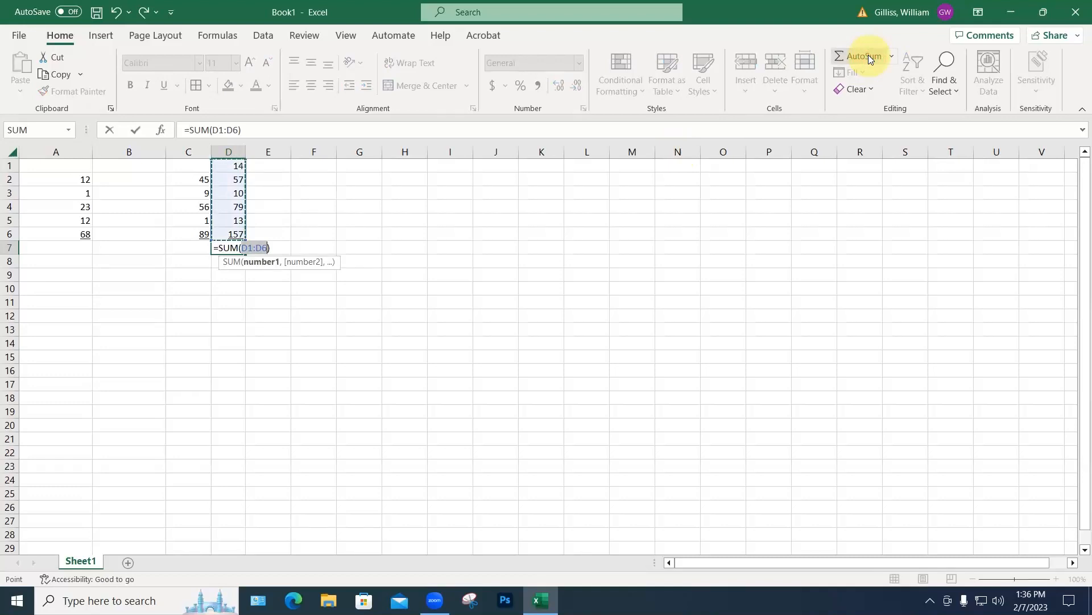
key(Return)
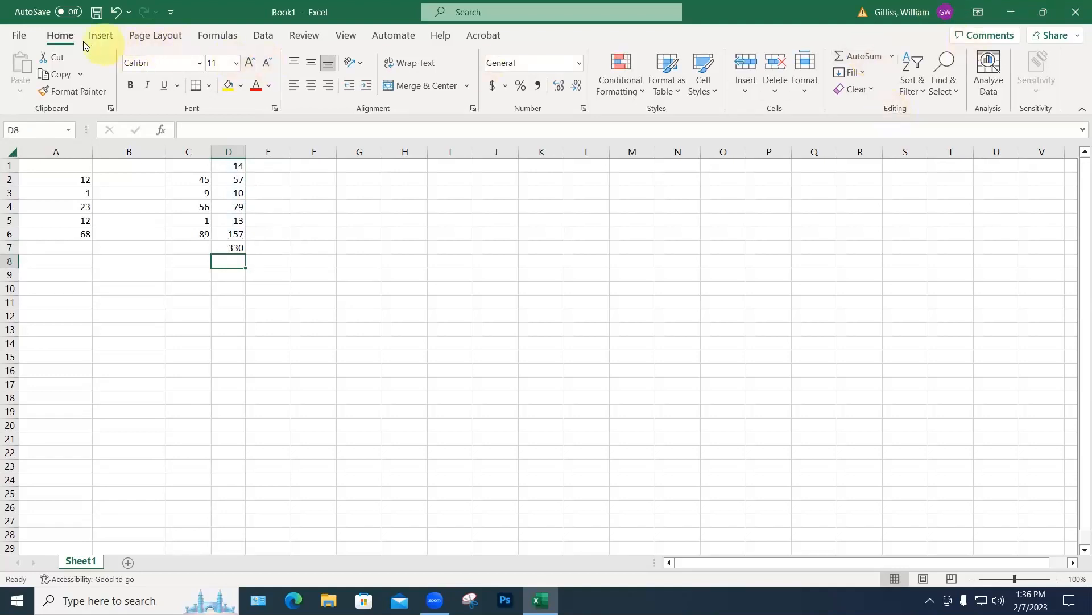
Step: Insert the Loft window photo from the Desktop's Class 4 folder
click(108, 38)
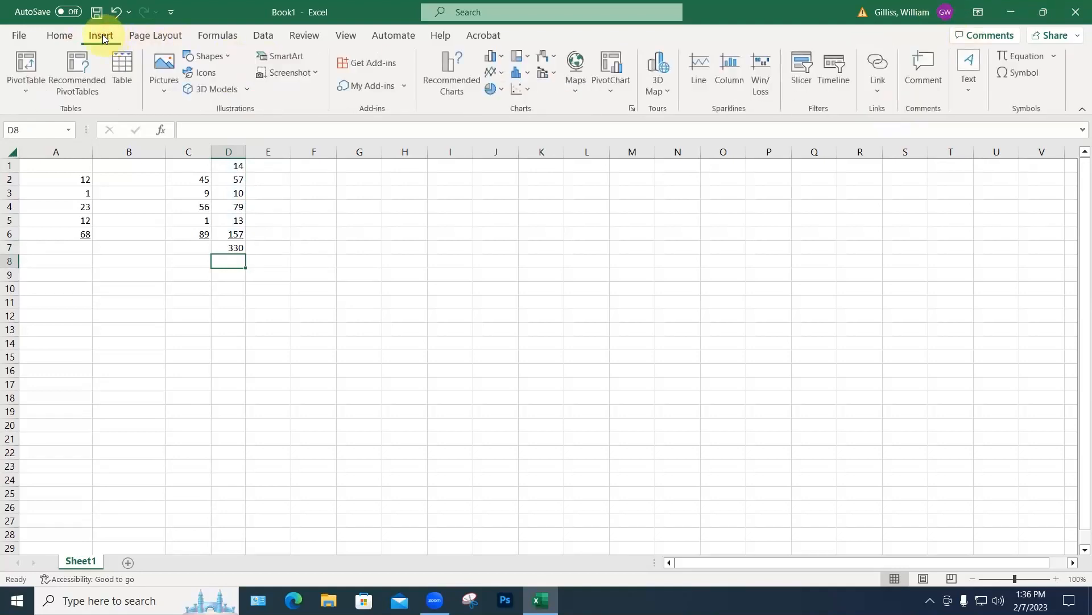
click(490, 91)
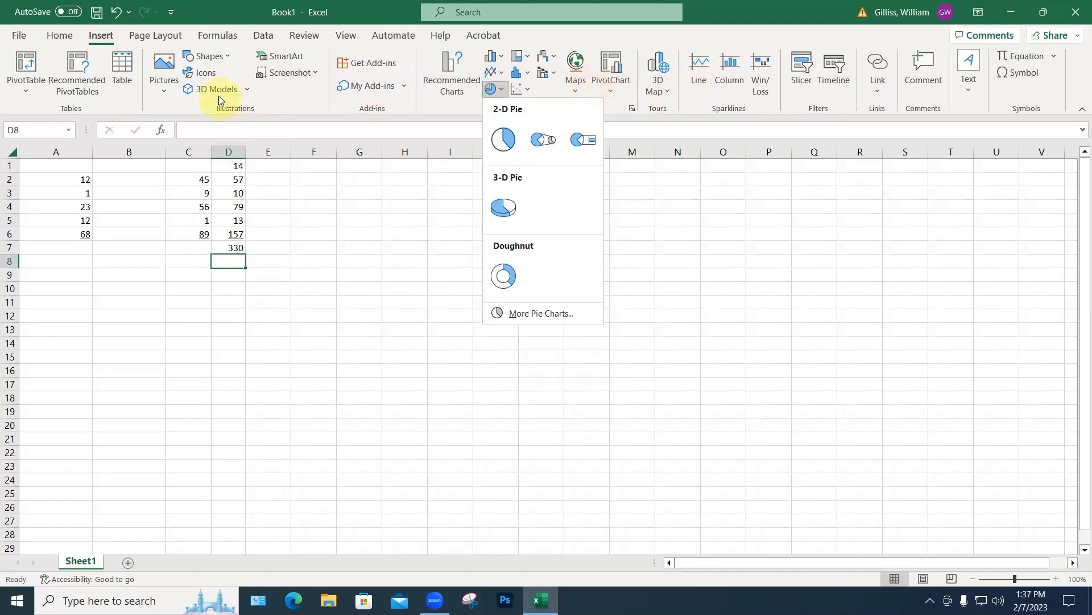
click(161, 88)
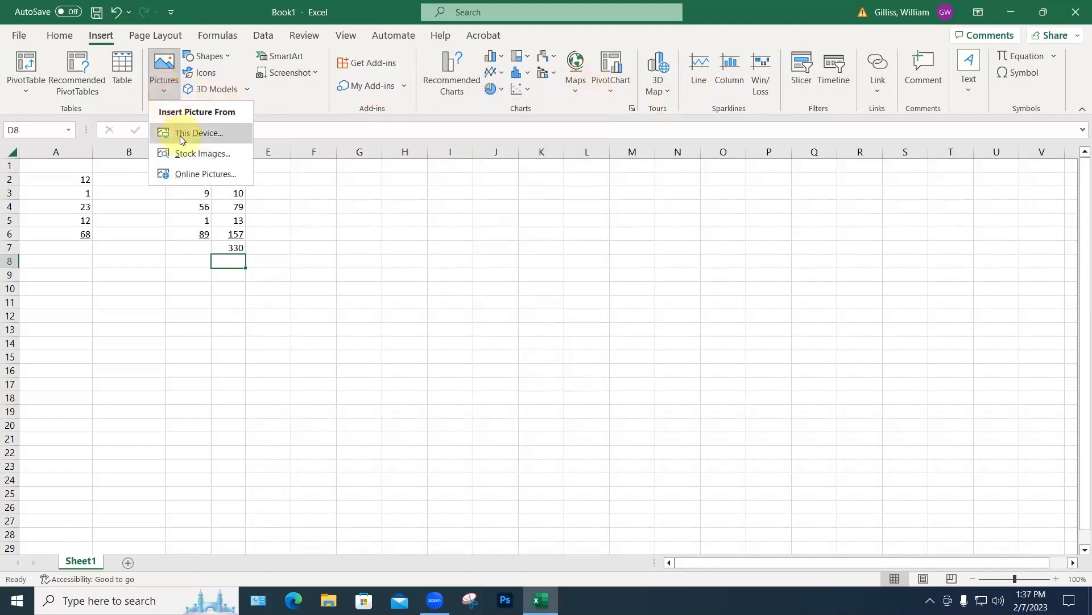
click(180, 135)
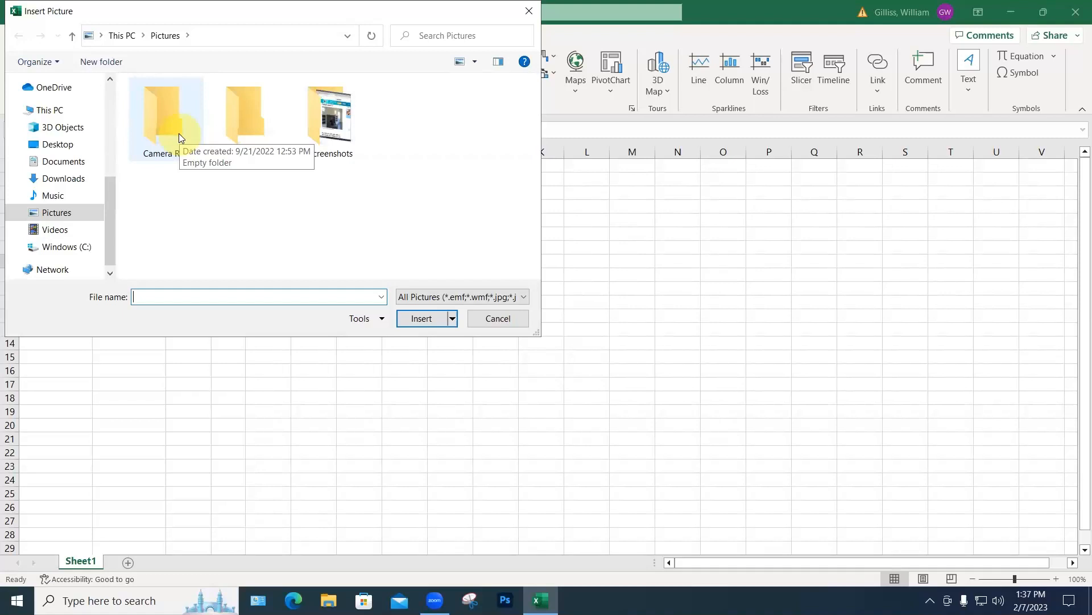
double_click(179, 133)
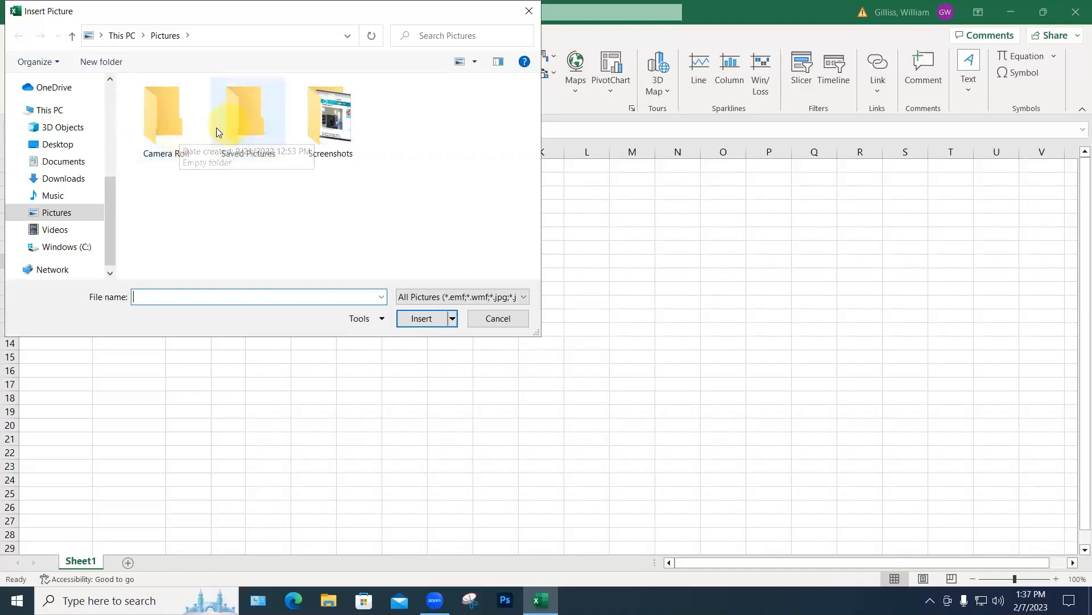
click(57, 144)
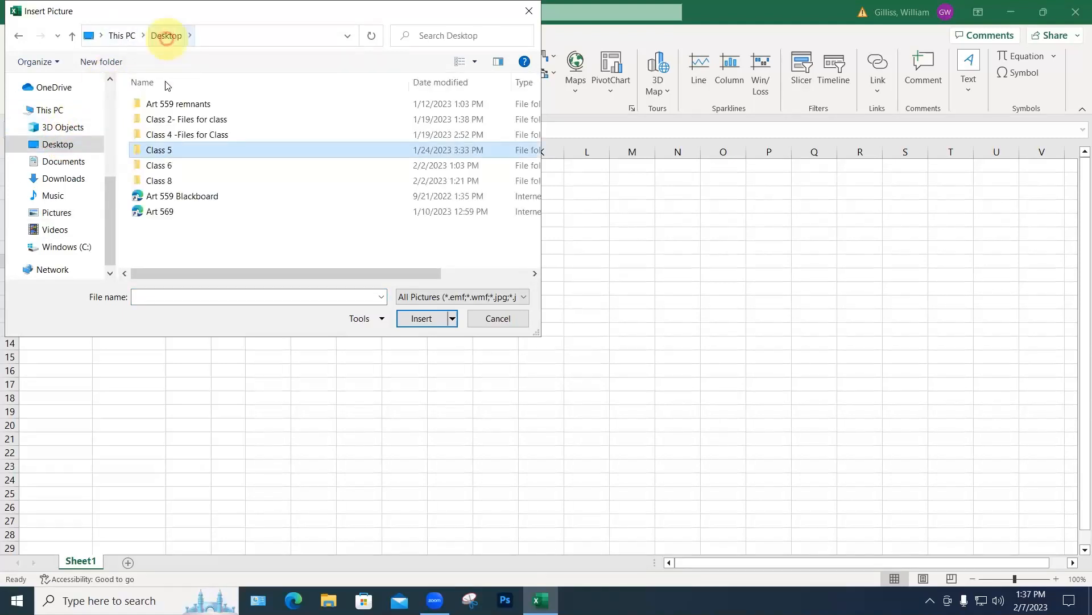
double_click(169, 135)
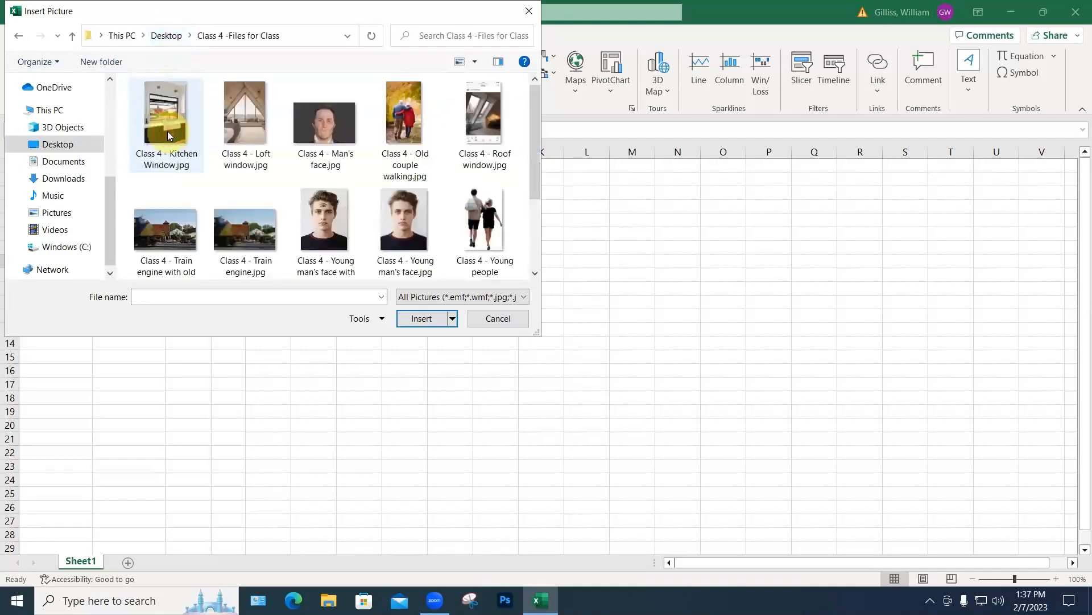
click(245, 137)
click(413, 323)
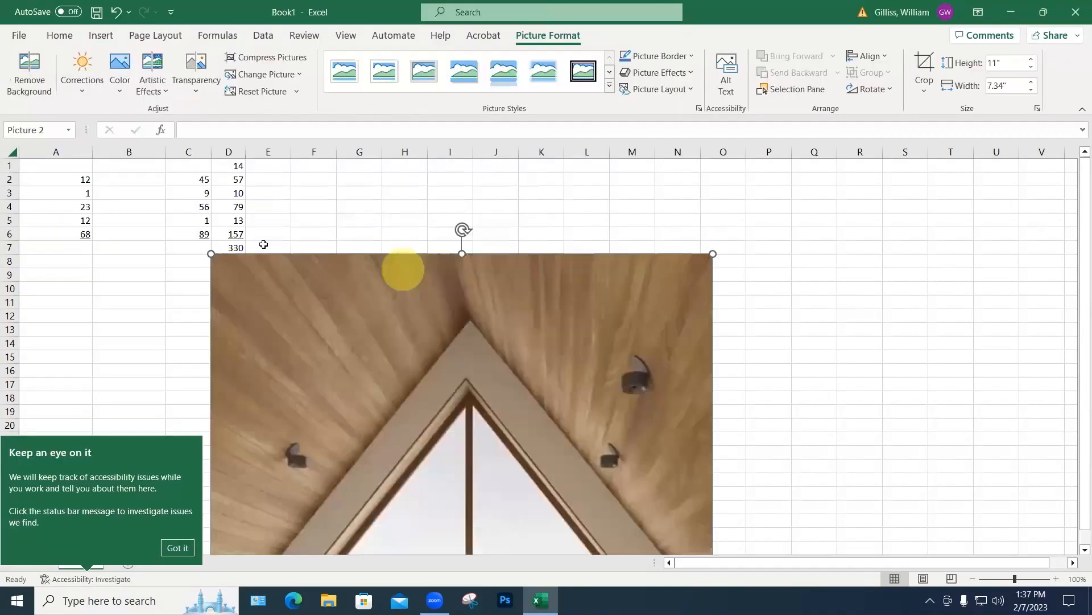
Step: Shrink the photo to about 4.95 by 3.3 inches and place it beside the numbers
click(211, 254)
drag(211, 254, 476, 191)
click(727, 310)
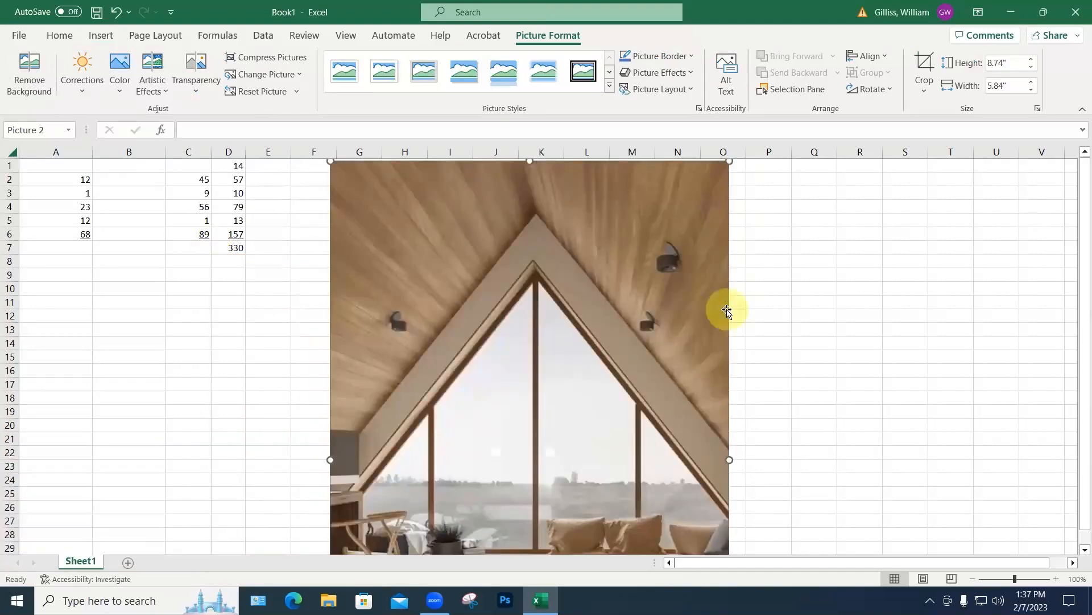
click(646, 297)
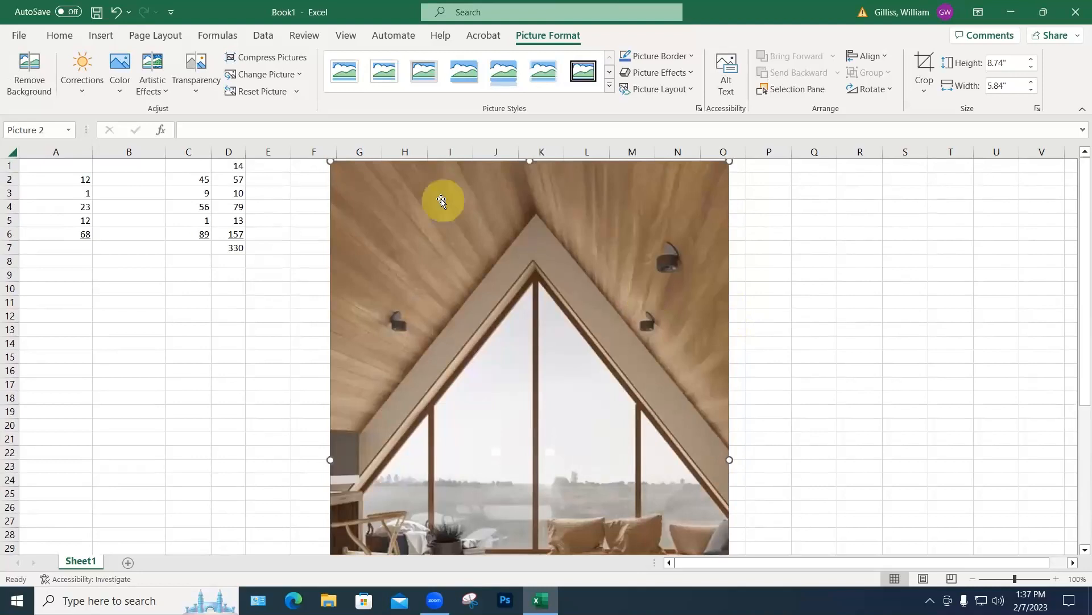
drag(330, 162, 461, 233)
drag(393, 178, 385, 161)
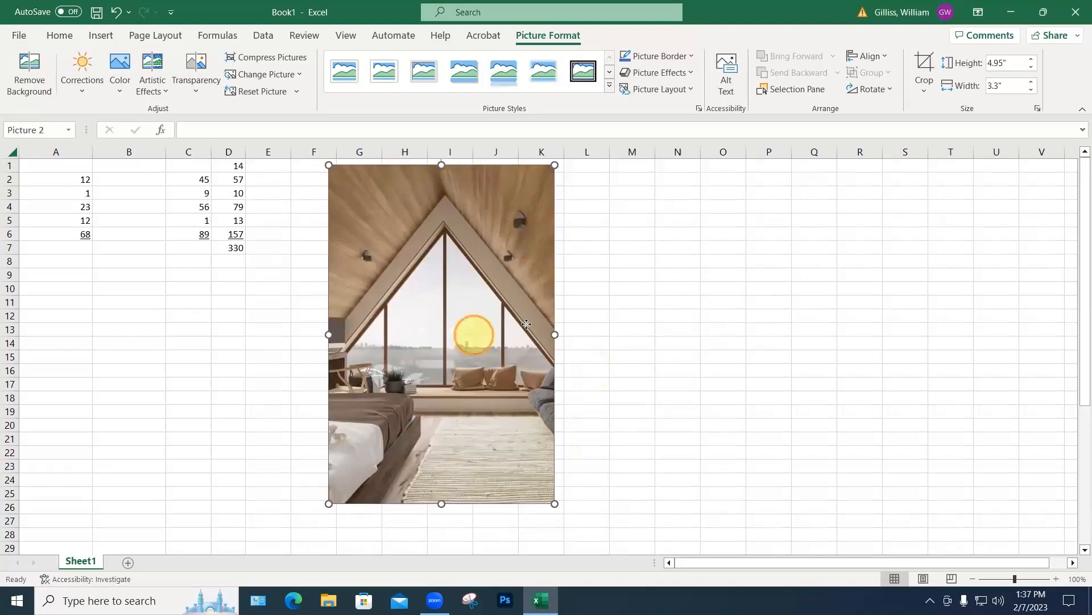
mouse_move(472, 335)
mouse_down()
mouse_move(470, 325)
mouse_move(458, 336)
mouse_up()
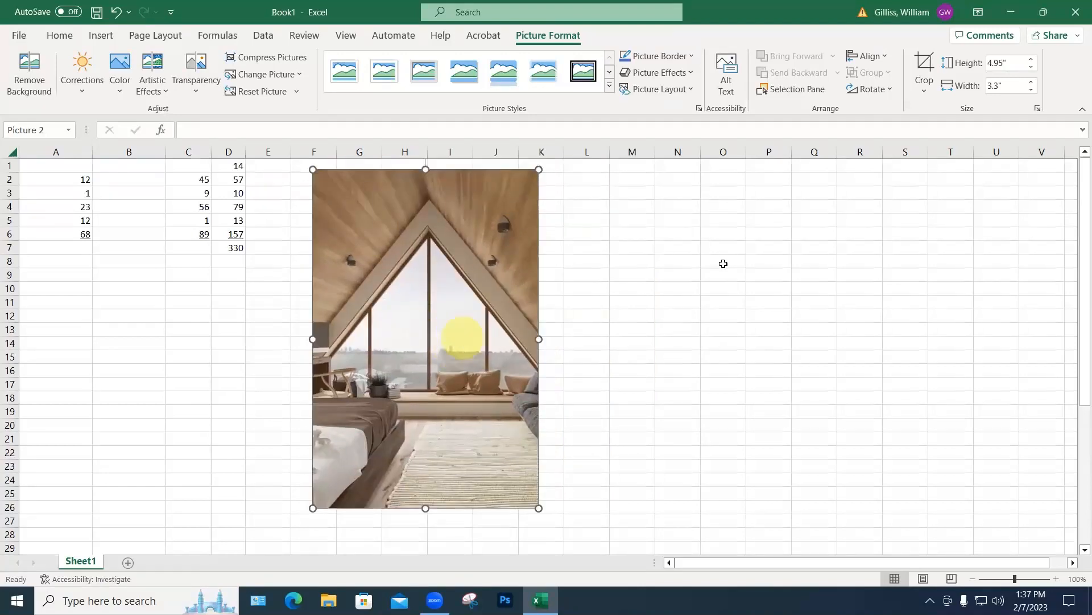
click(100, 35)
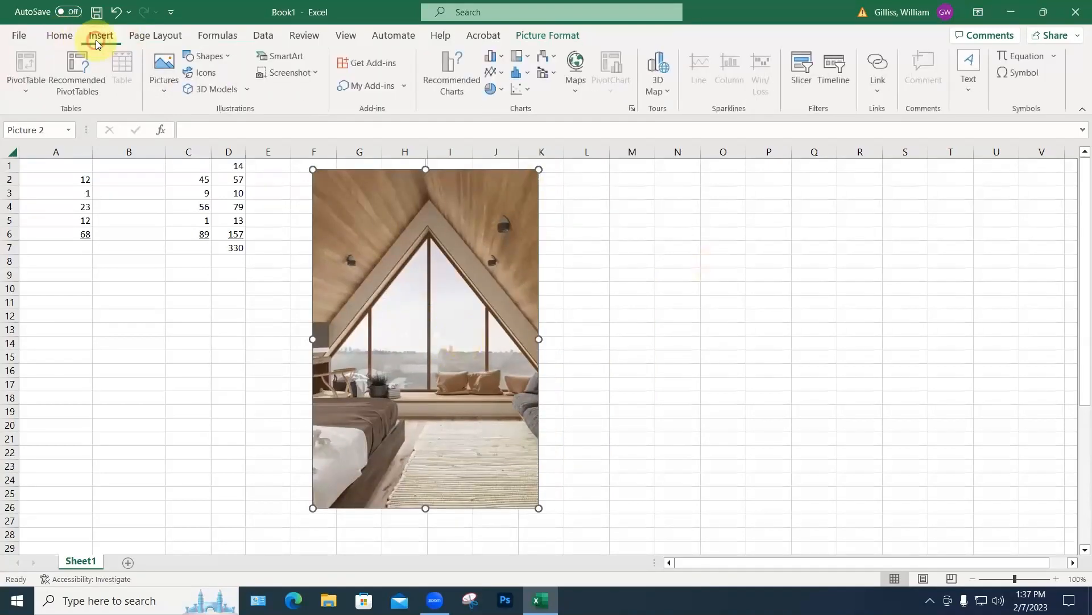
Step: Place an Explosion 1 starburst shape right of the loft photo, around columns M–N
click(163, 85)
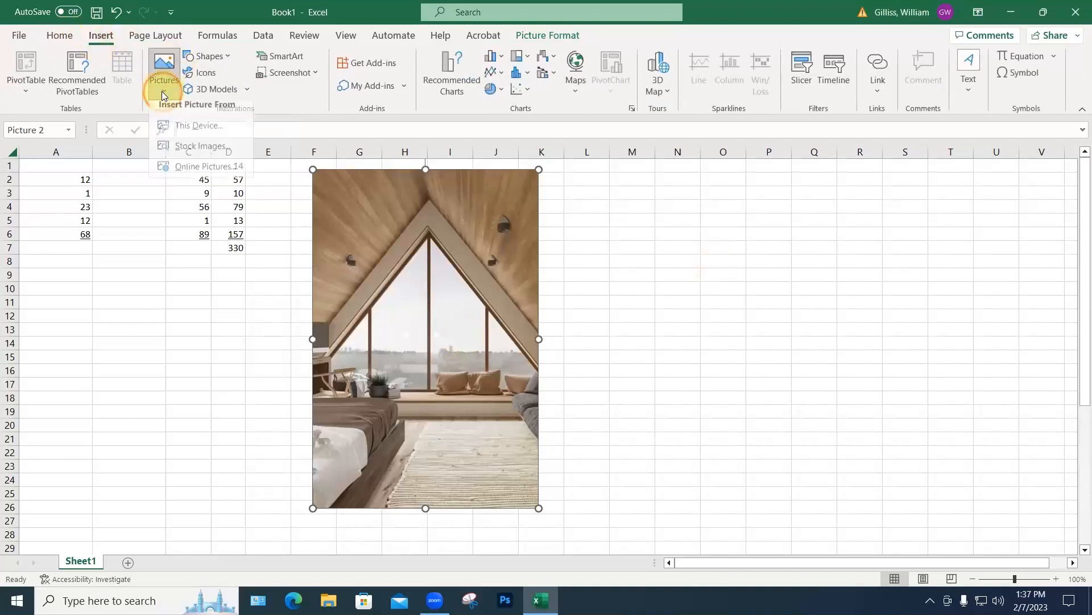
click(207, 57)
click(207, 57)
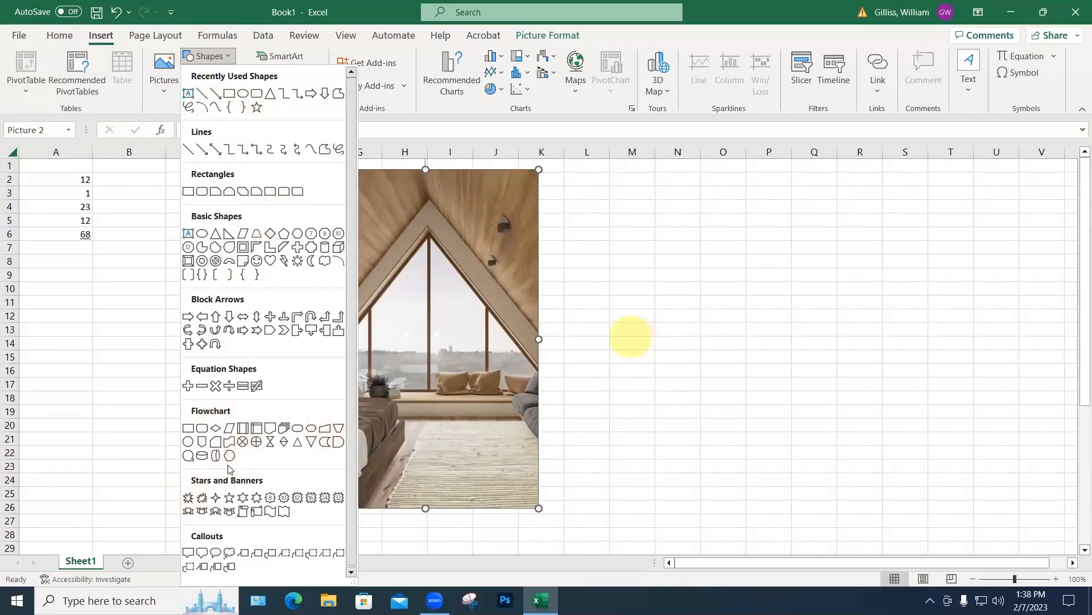
click(189, 498)
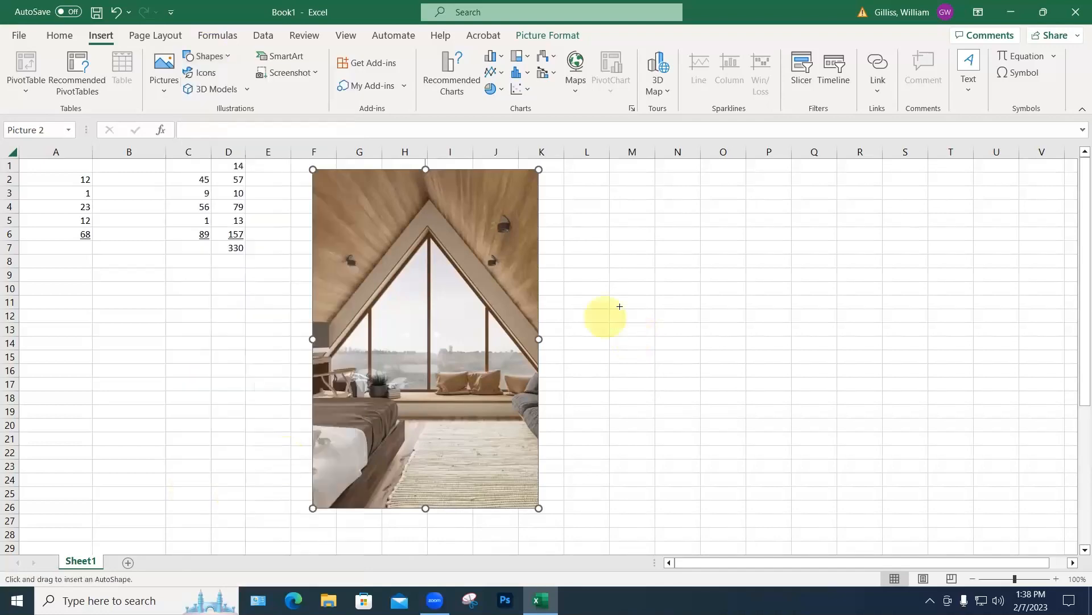
click(637, 333)
click(734, 259)
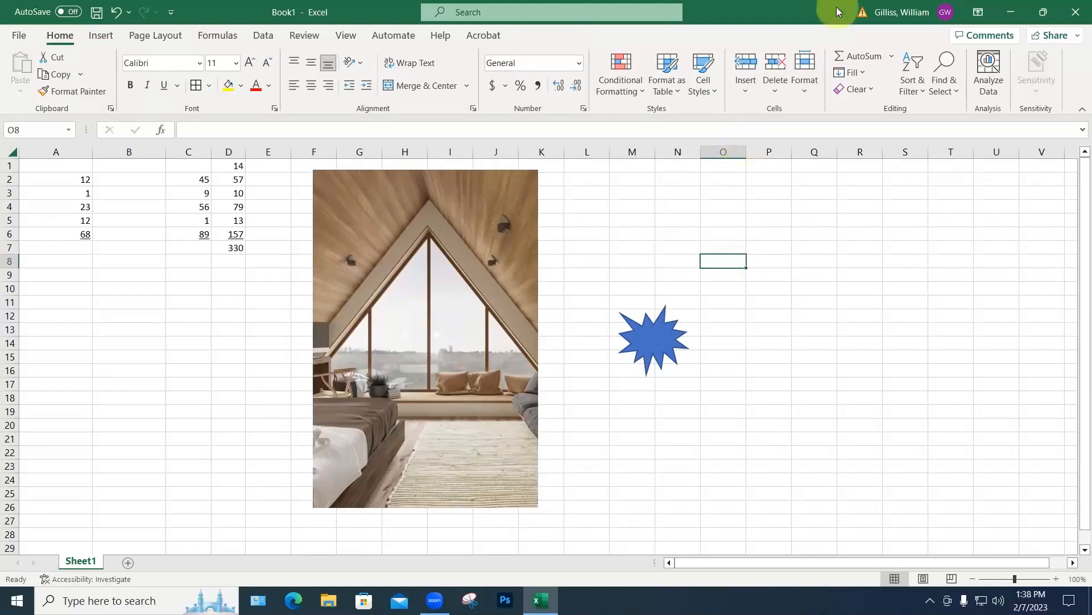
Step: Insert WordArt in a style chosen from the WordArt gallery
click(100, 38)
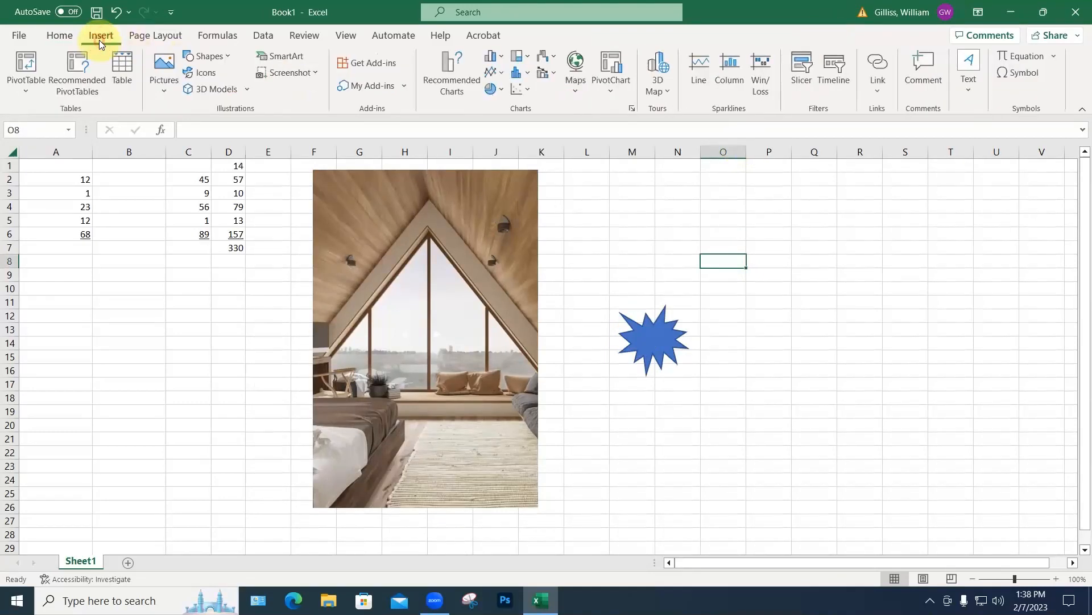
click(970, 90)
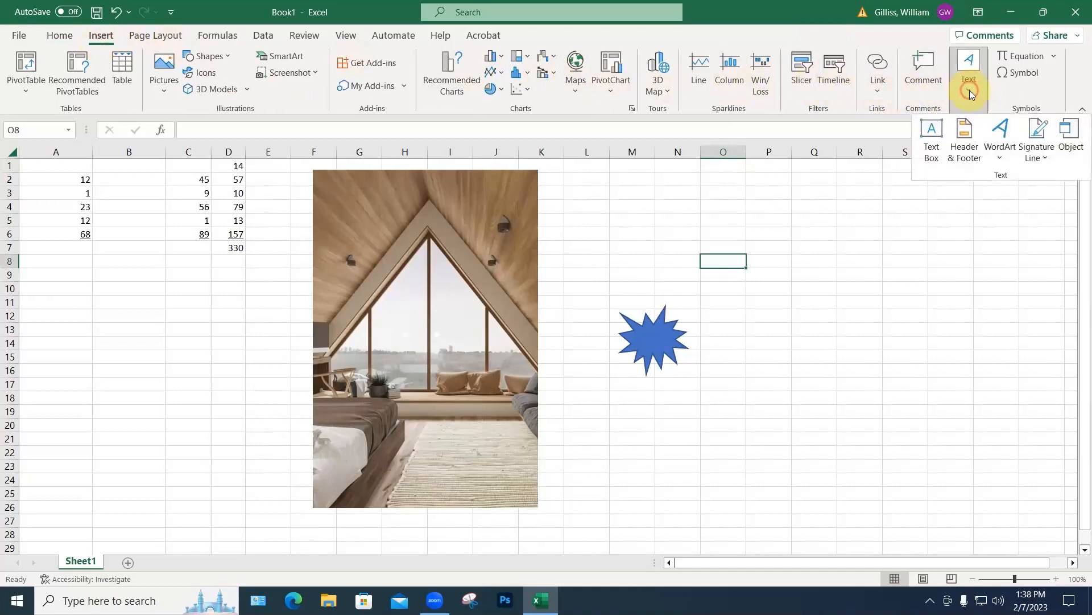
click(1000, 131)
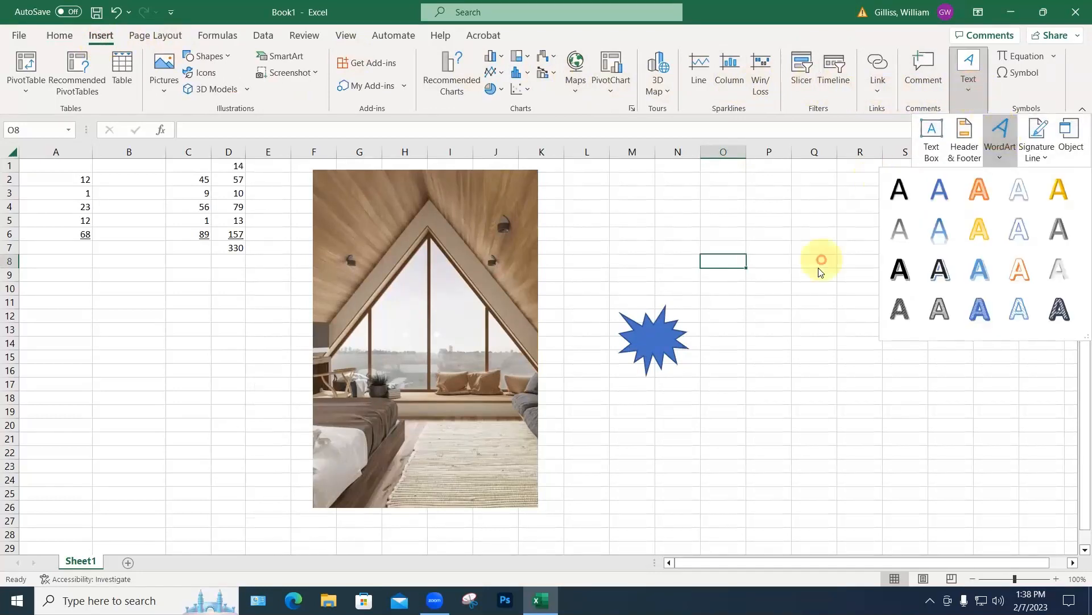
click(936, 269)
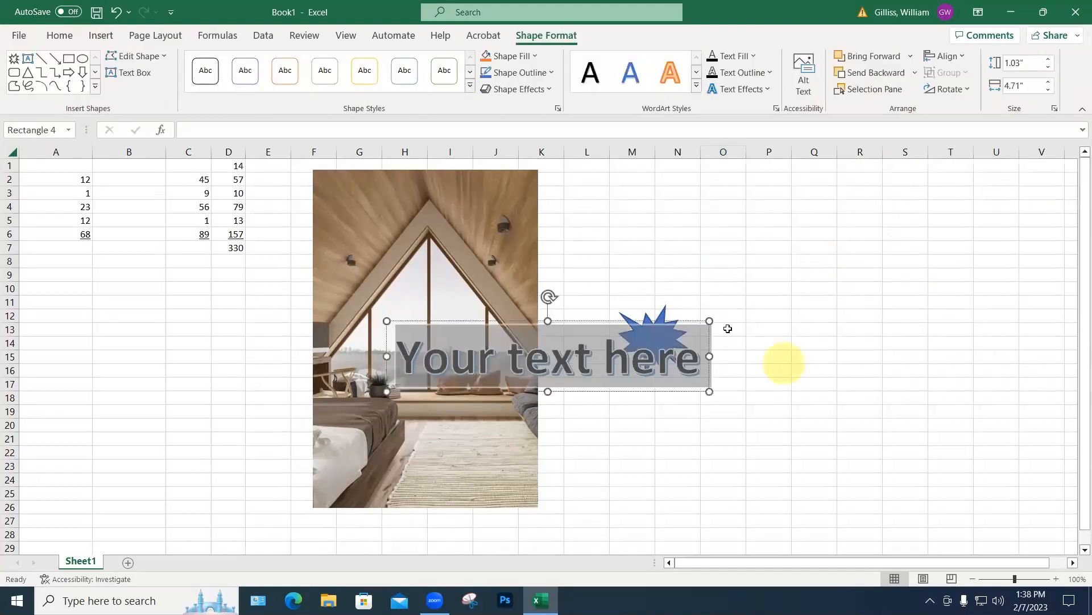
Step: Enlarge the WordArt box so the text wraps to two lines, and tilt it counter-clockwise
drag(712, 320, 700, 256)
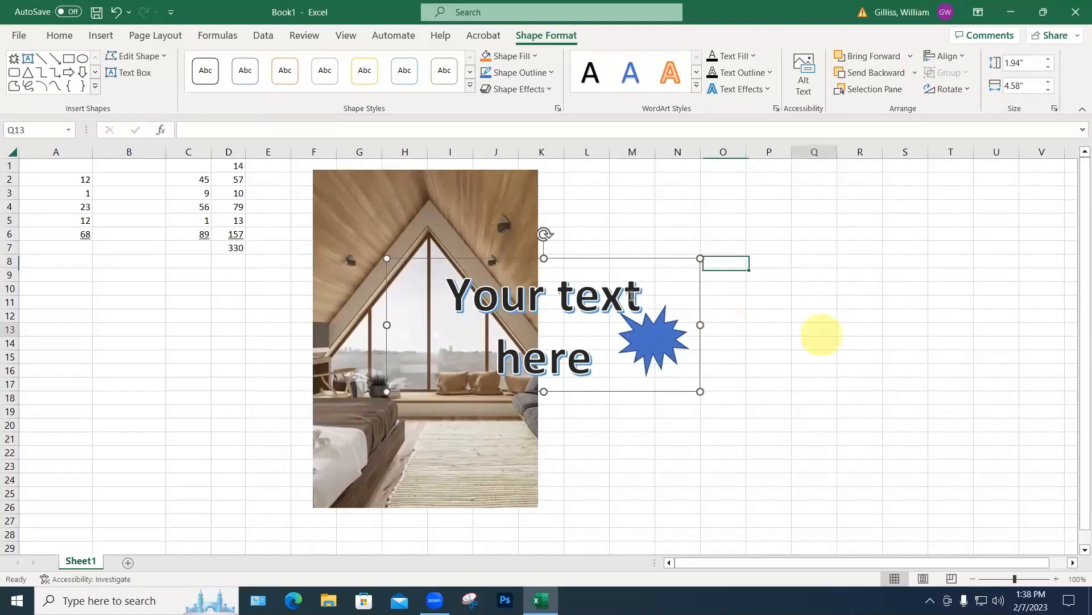
click(819, 332)
click(625, 294)
drag(545, 234, 717, 244)
key(Escape)
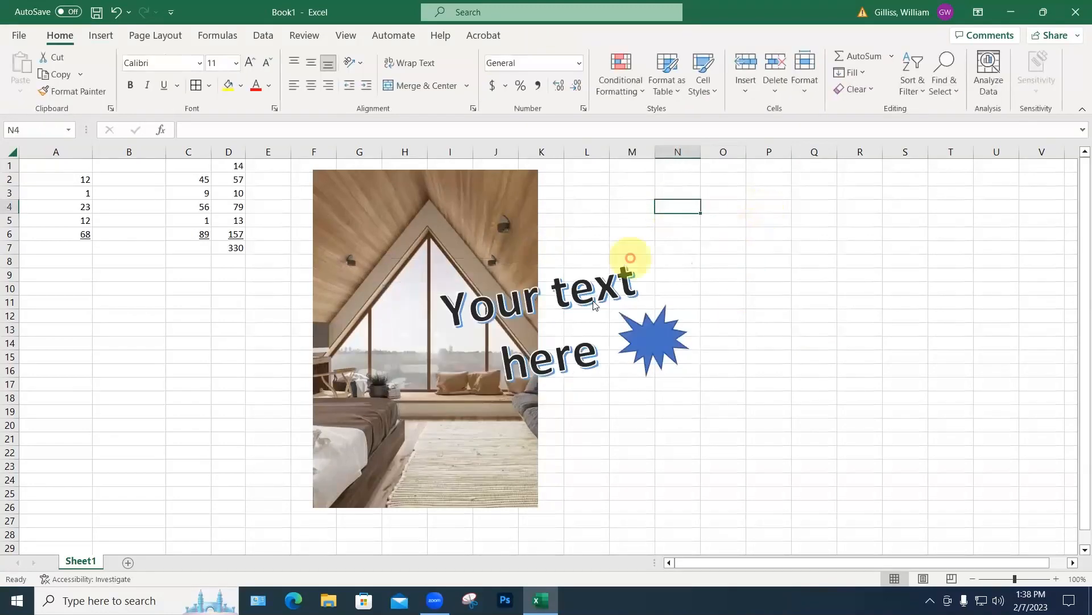
Step: Edit the WordArt text to read 'Your very own text here'
click(593, 306)
click(562, 297)
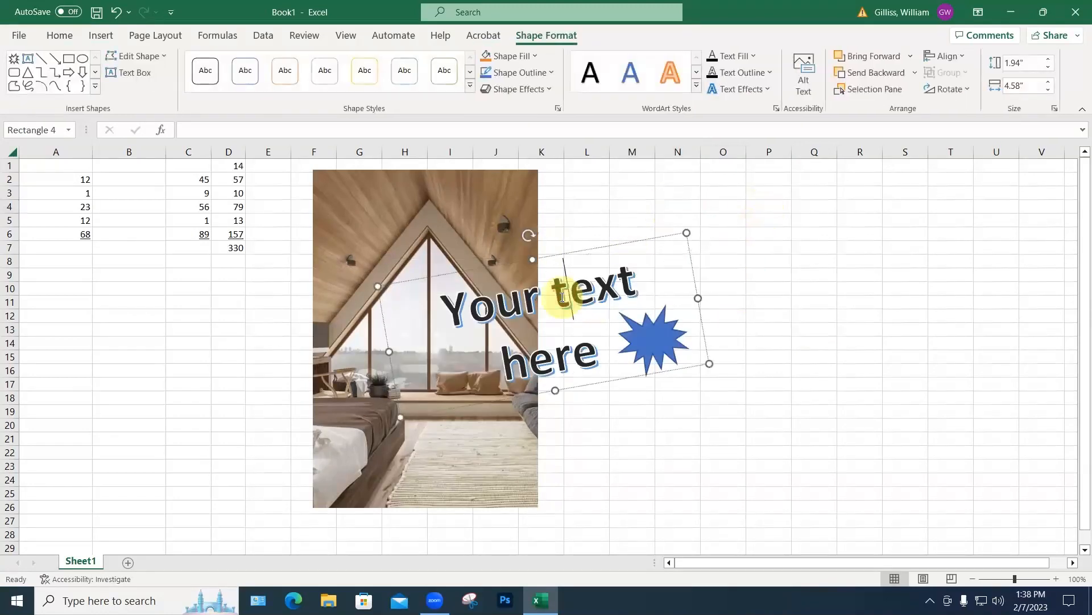
key(BackSpace)
text(very )
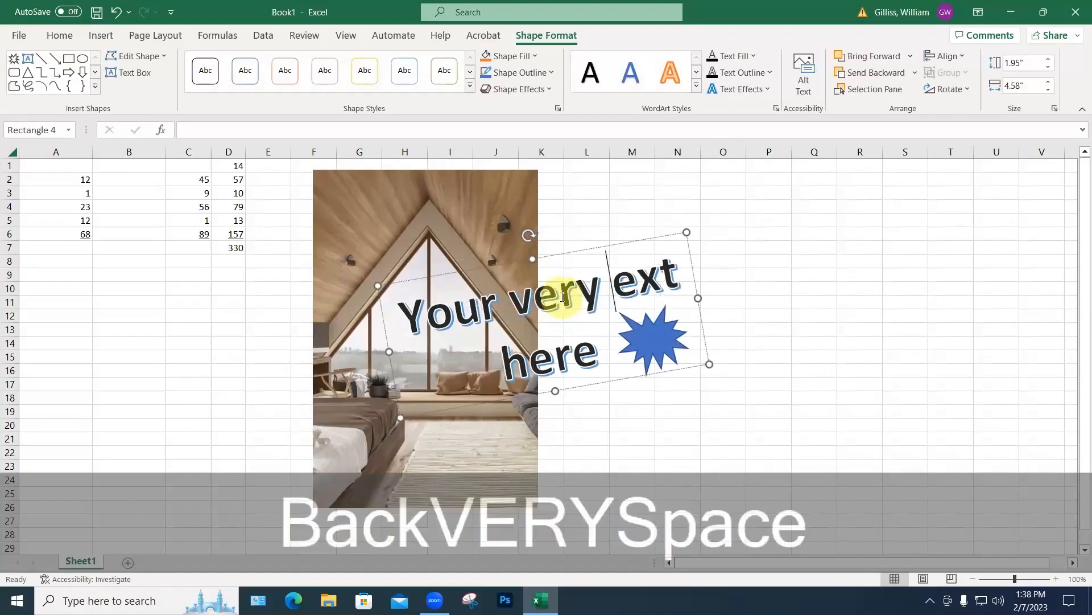
text(own ext here)
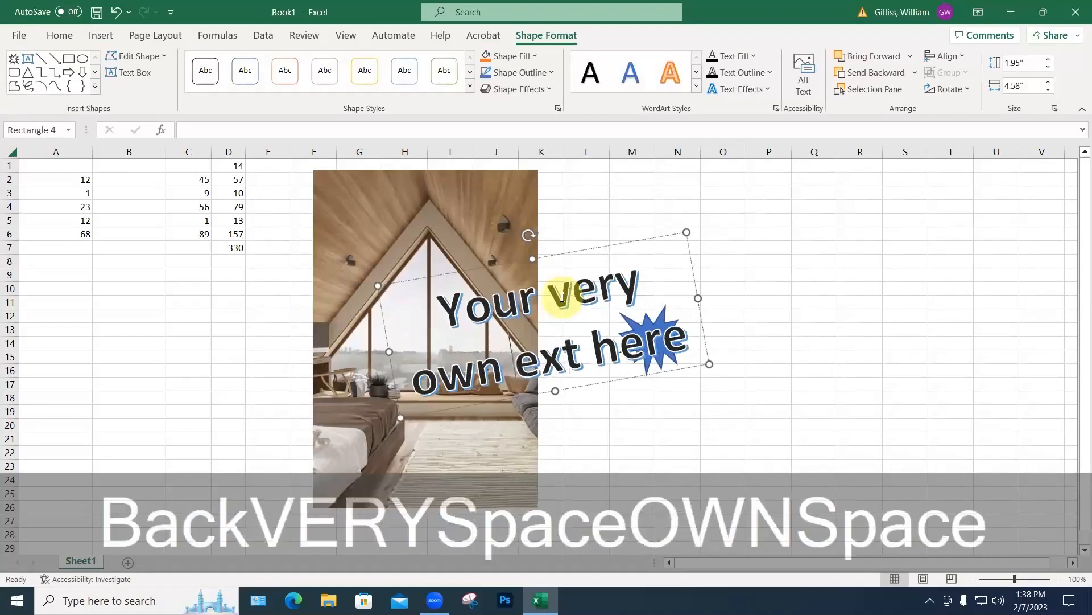
text(t)
click(743, 296)
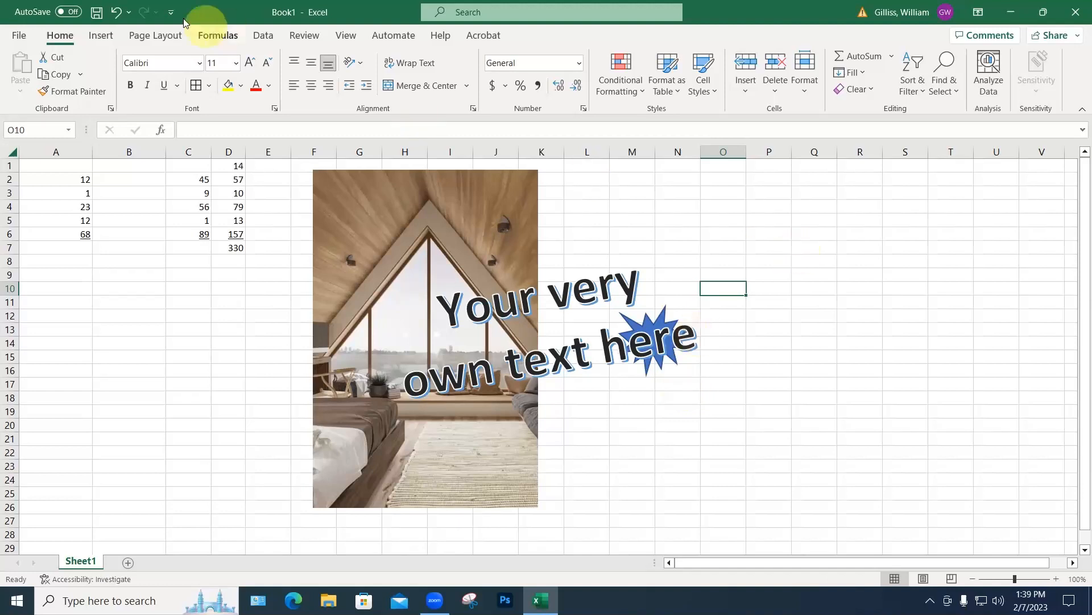
Step: Open Art-569-01-4232_Schedule.xlsx from the Desktop folder
click(22, 38)
click(34, 128)
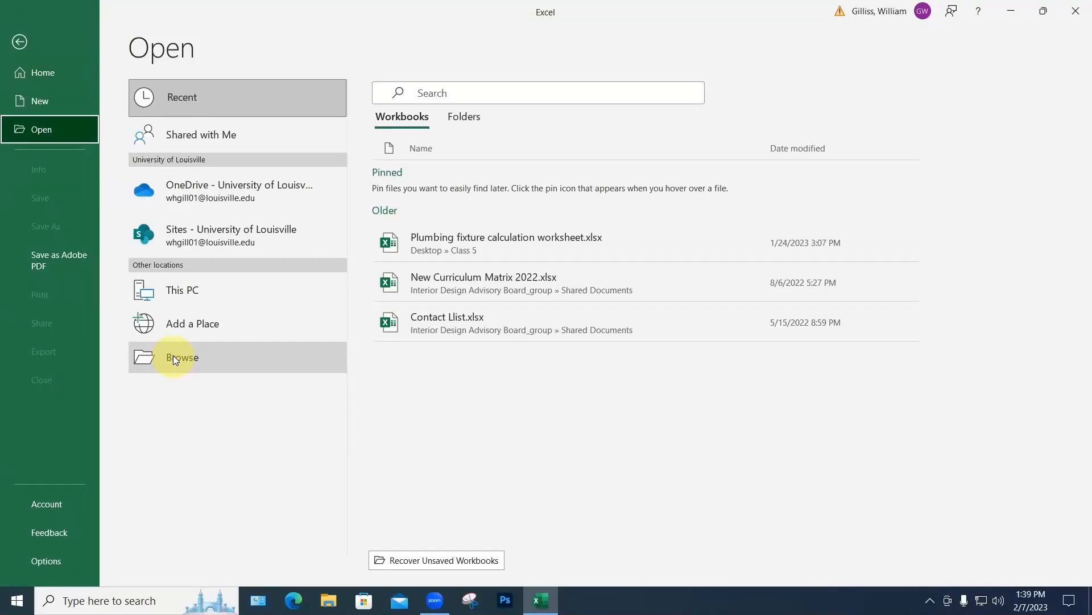
click(178, 290)
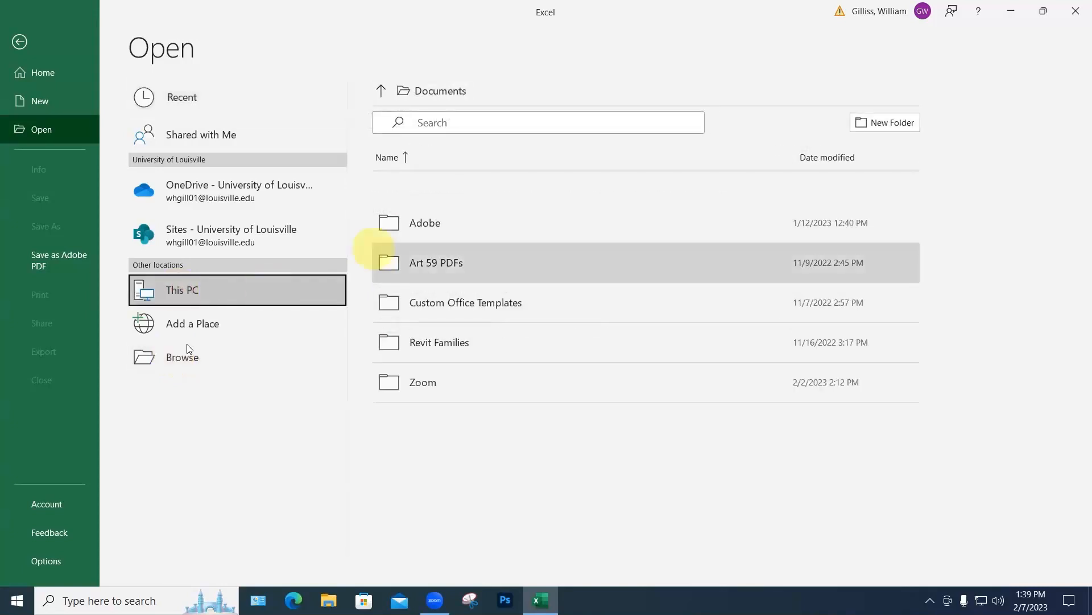
click(178, 357)
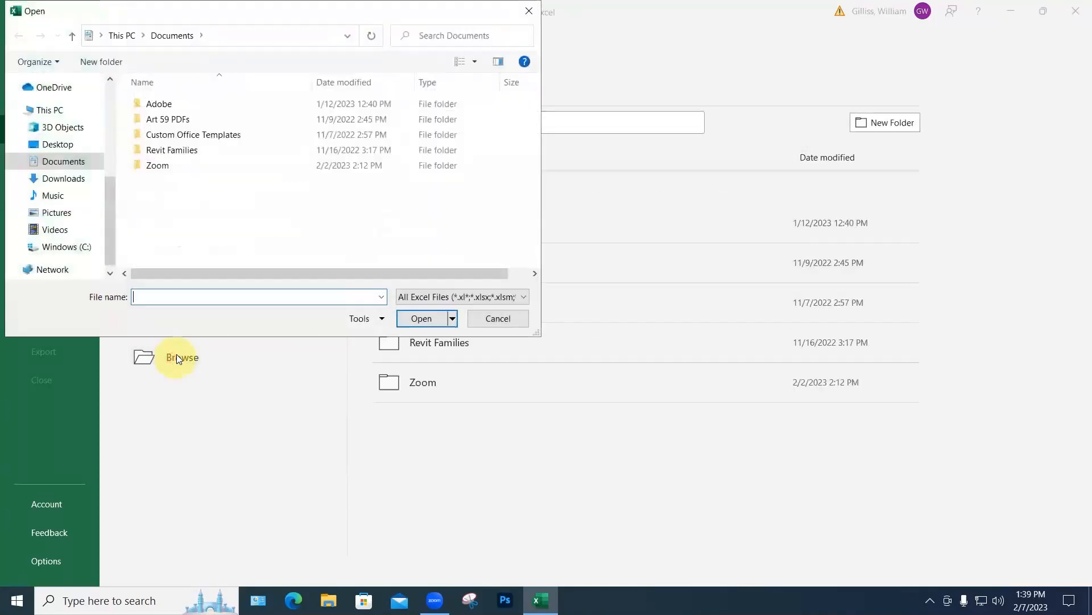
click(68, 147)
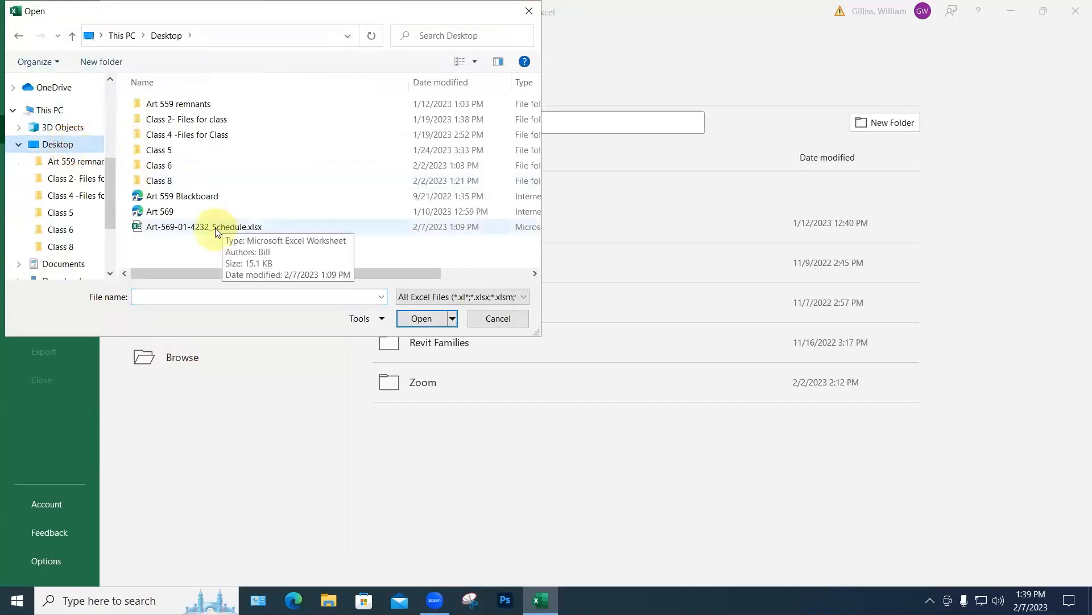
click(215, 227)
click(411, 317)
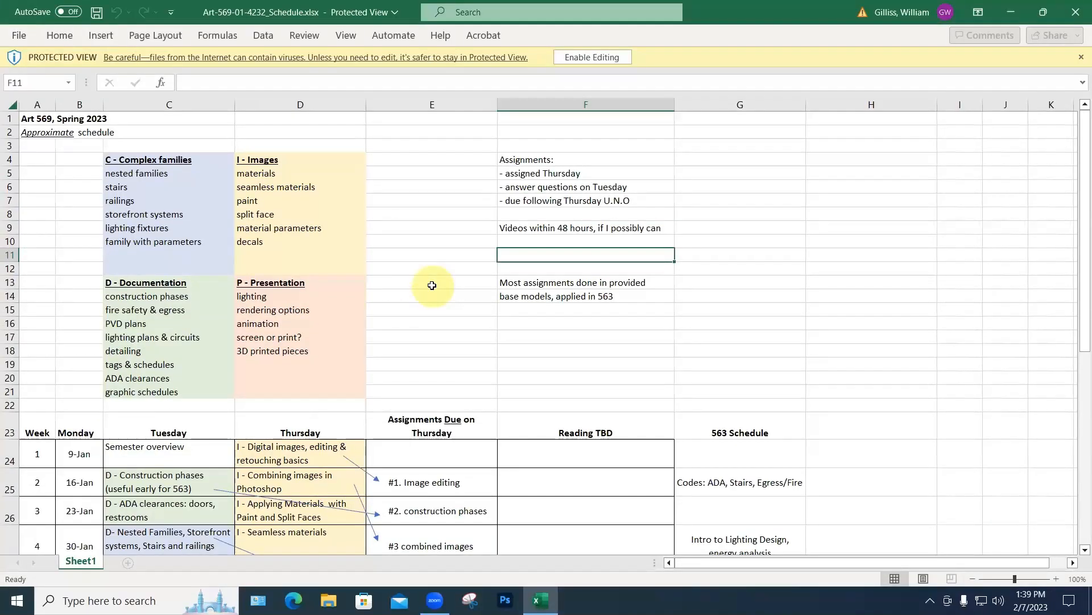
Step: Inspect the 9-Jan date in B24 and the =B24+7 formula in B25, then try editing B24
scroll(432, 285, down, 3)
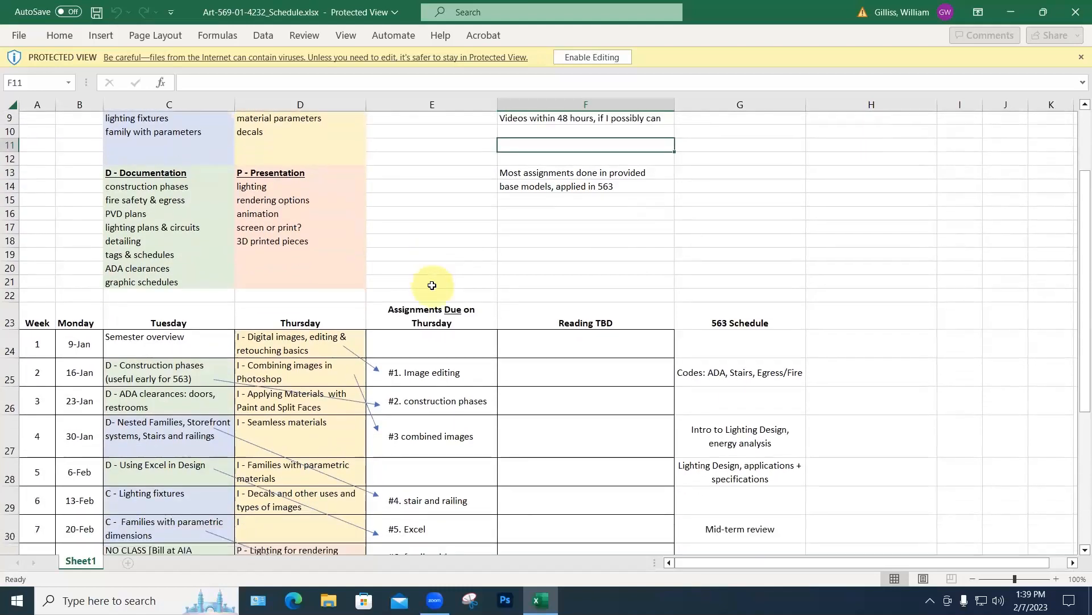
scroll(432, 286, up, 3)
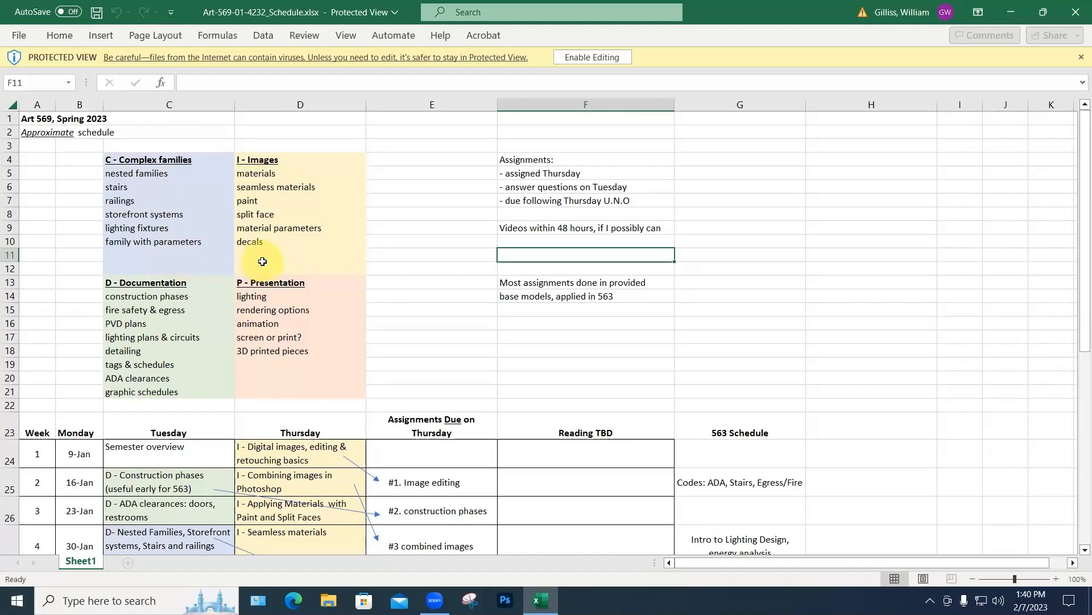
scroll(262, 262, down, 7)
click(68, 167)
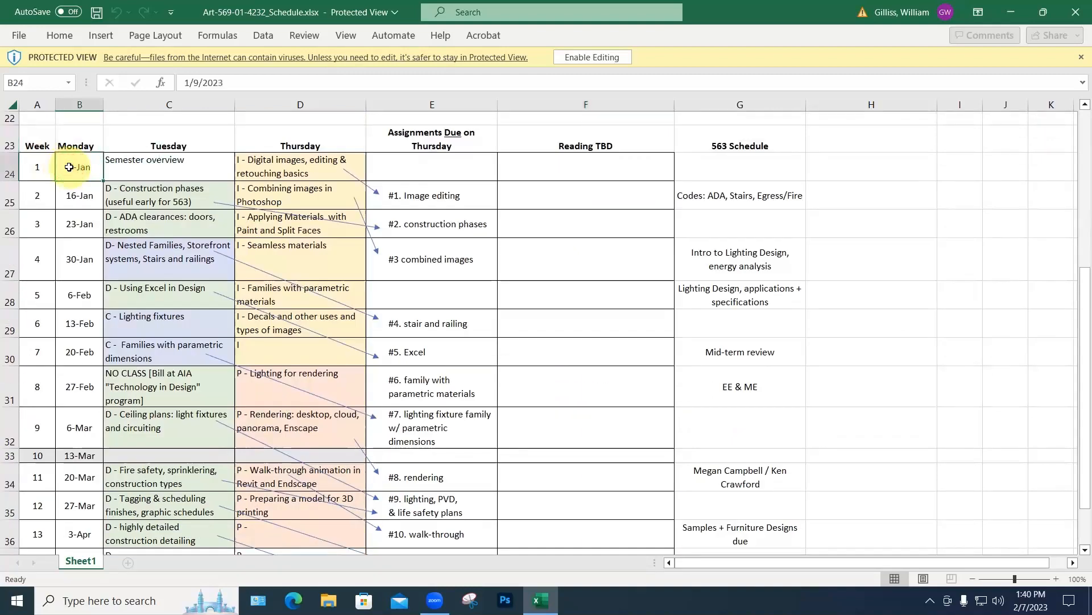
click(80, 196)
click(79, 167)
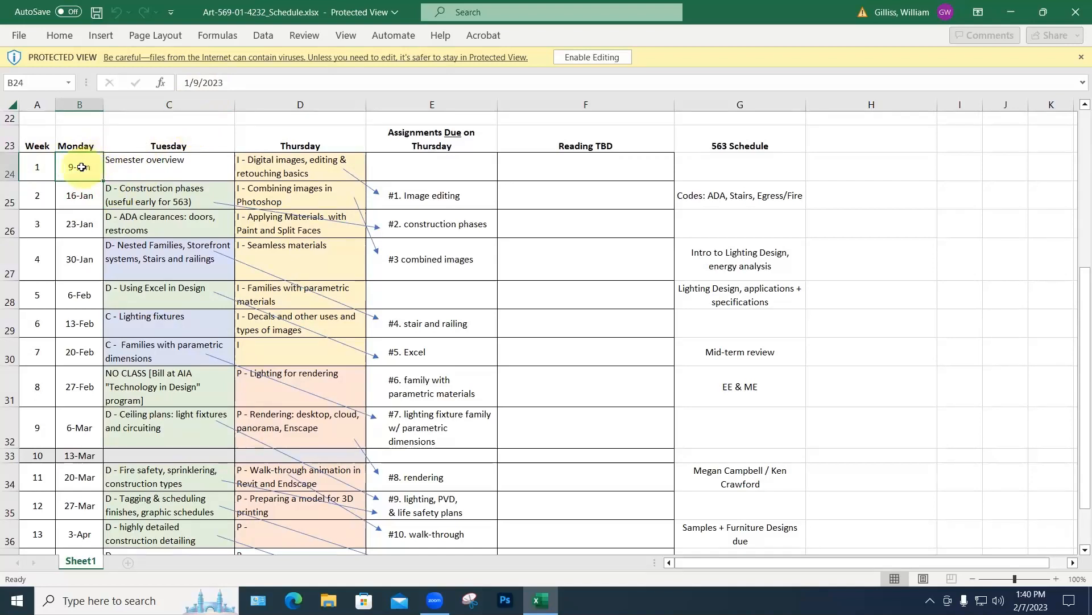
click(80, 196)
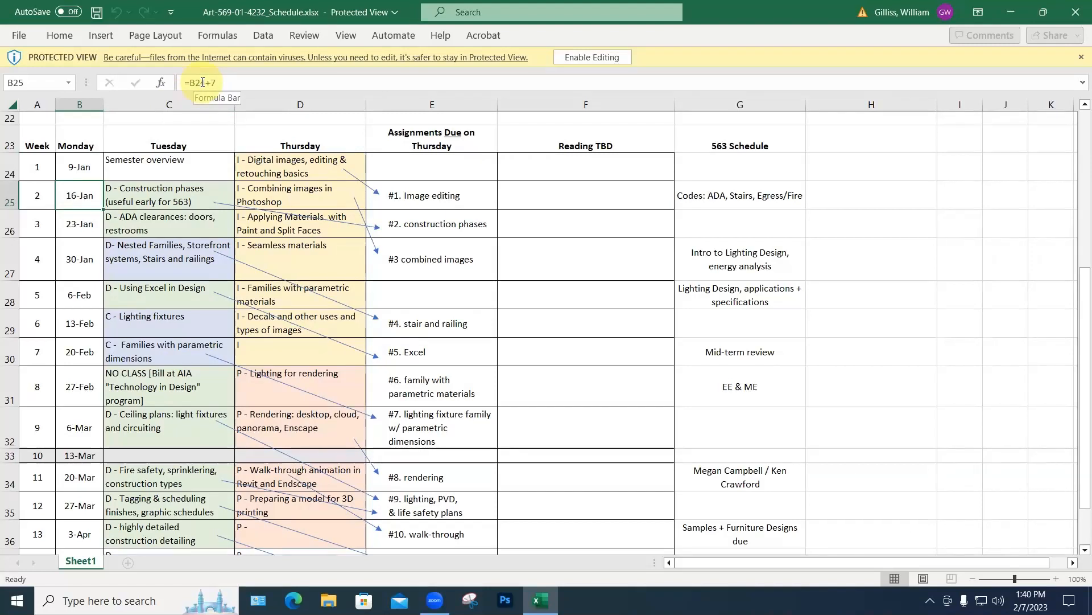
click(76, 166)
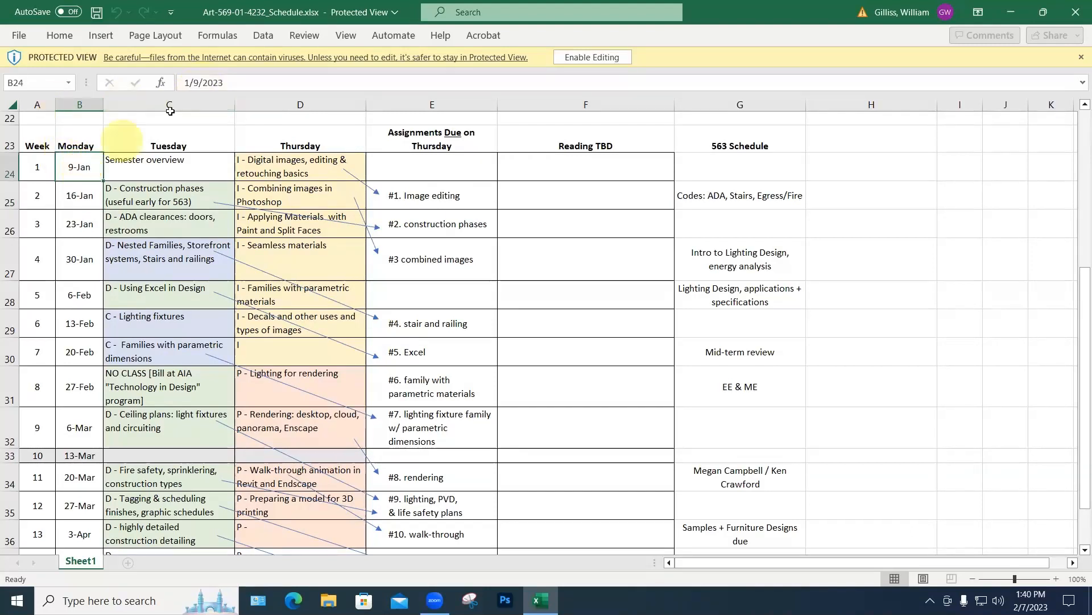
click(197, 81)
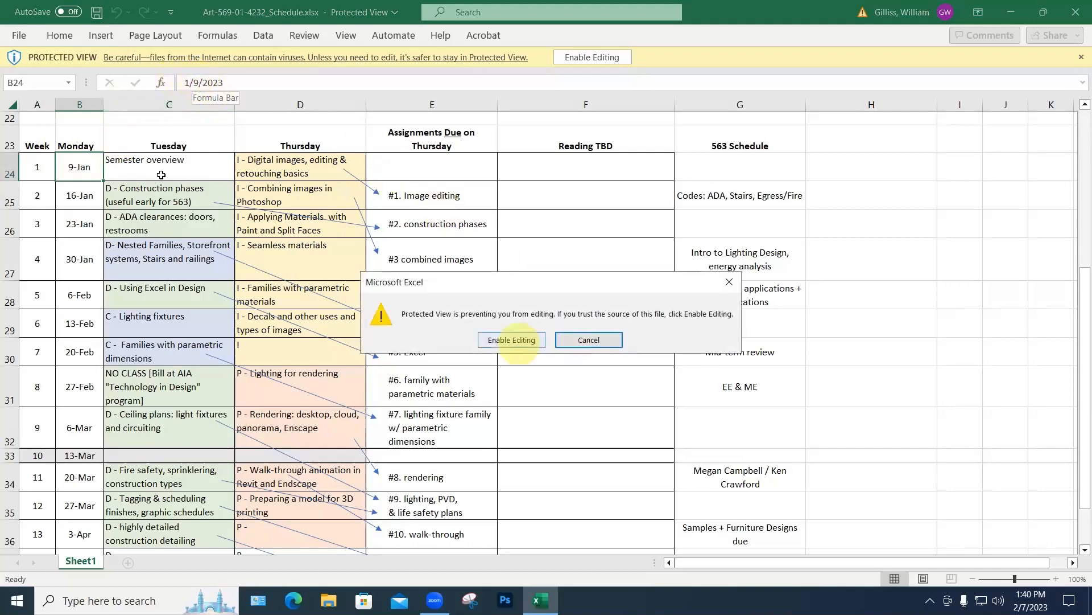
Step: Enable editing and change B24 to 1/10/2023, shifting the weekly dates to end at 18-Apr
click(518, 341)
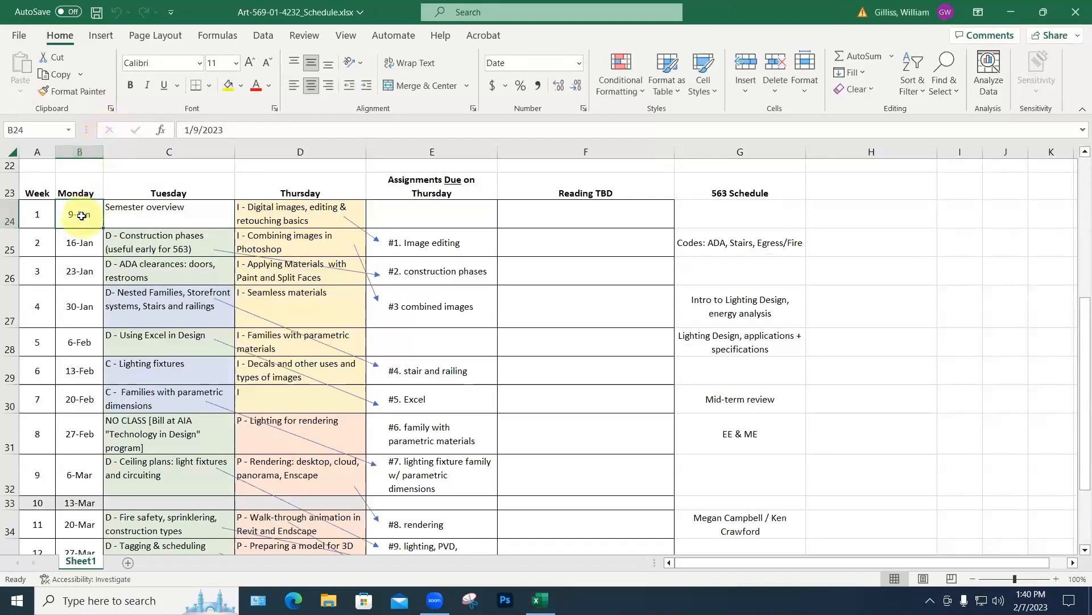
click(195, 130)
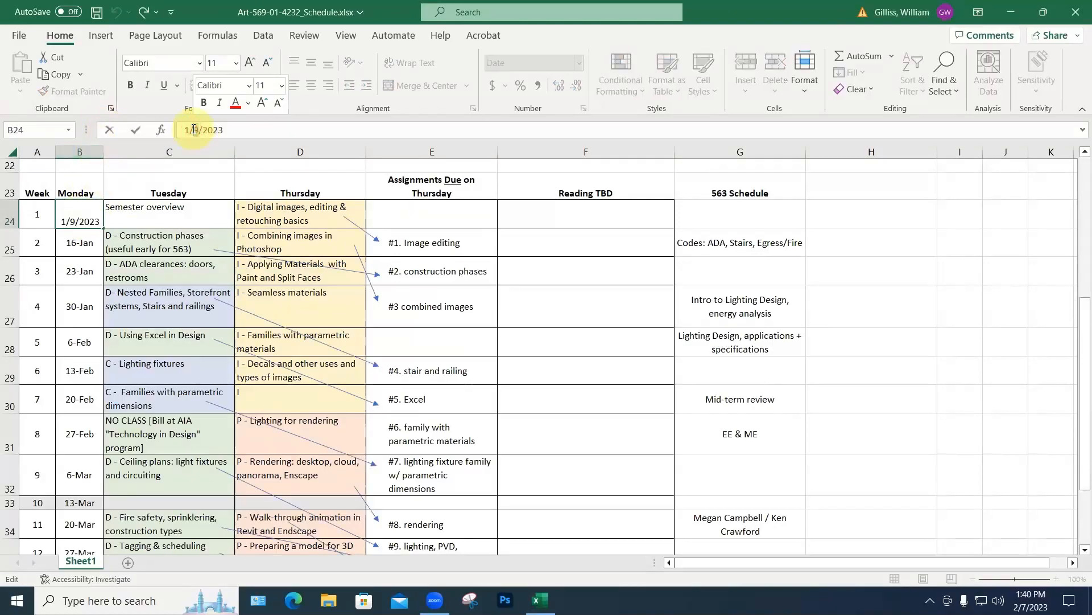
text(10)
key(Return)
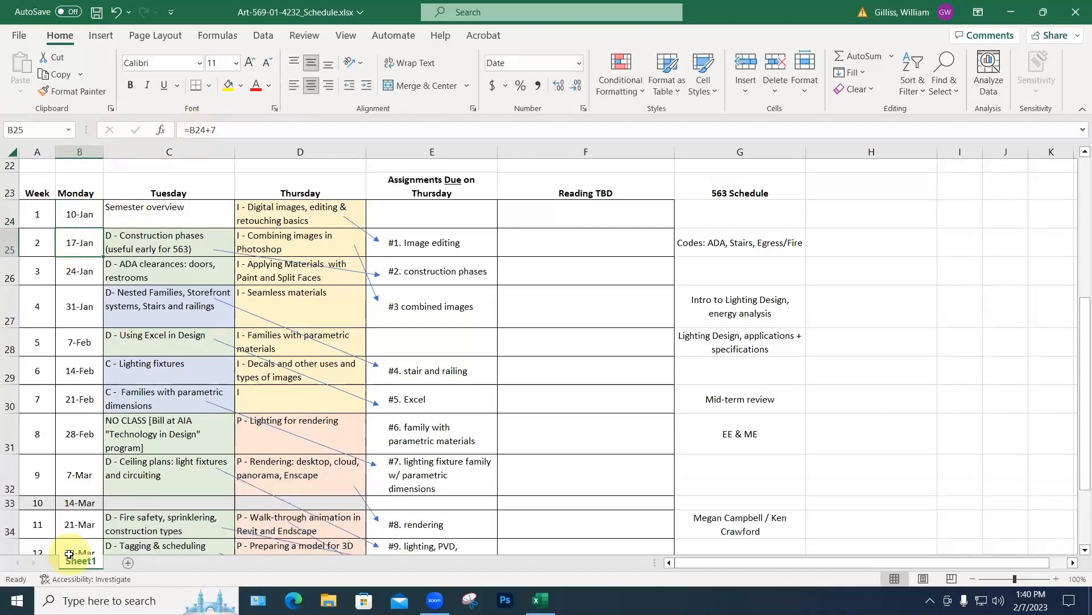
scroll(193, 386, down, 2)
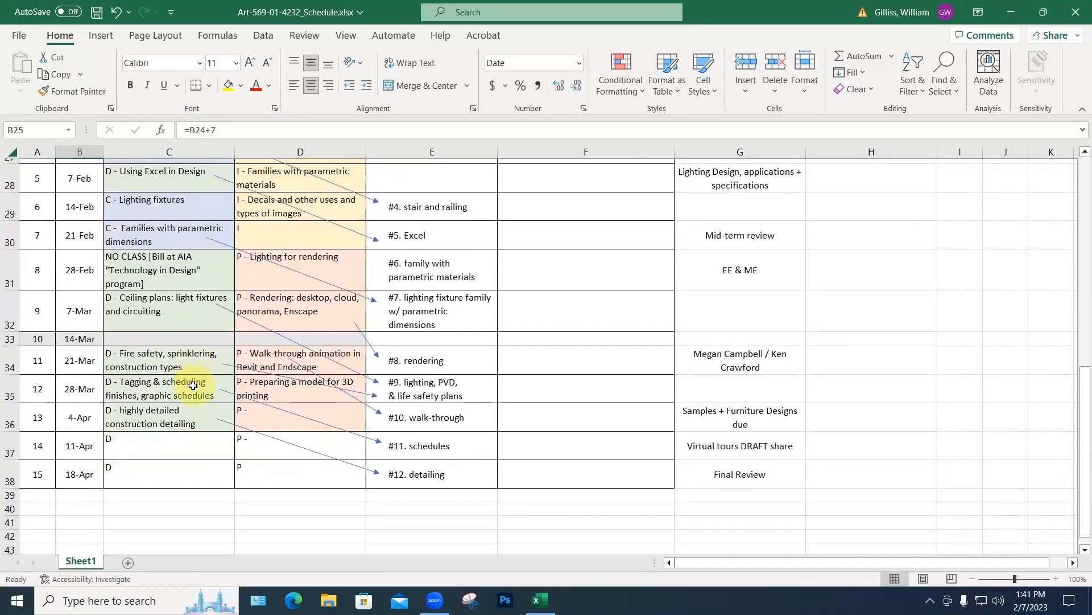
scroll(193, 386, up, 1)
scroll(192, 385, up, 1)
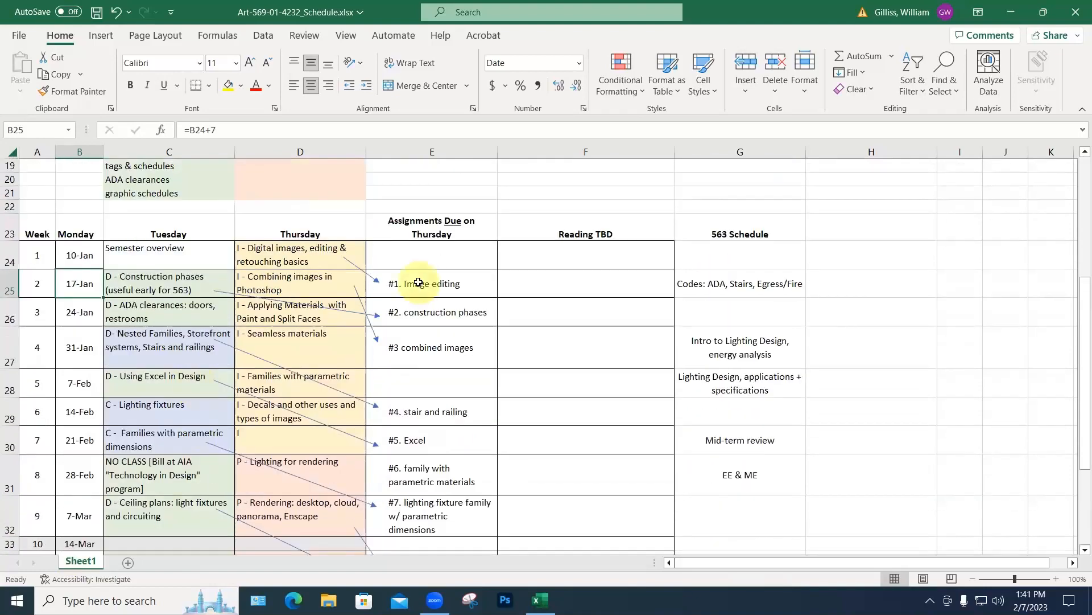
scroll(418, 282, down, 1)
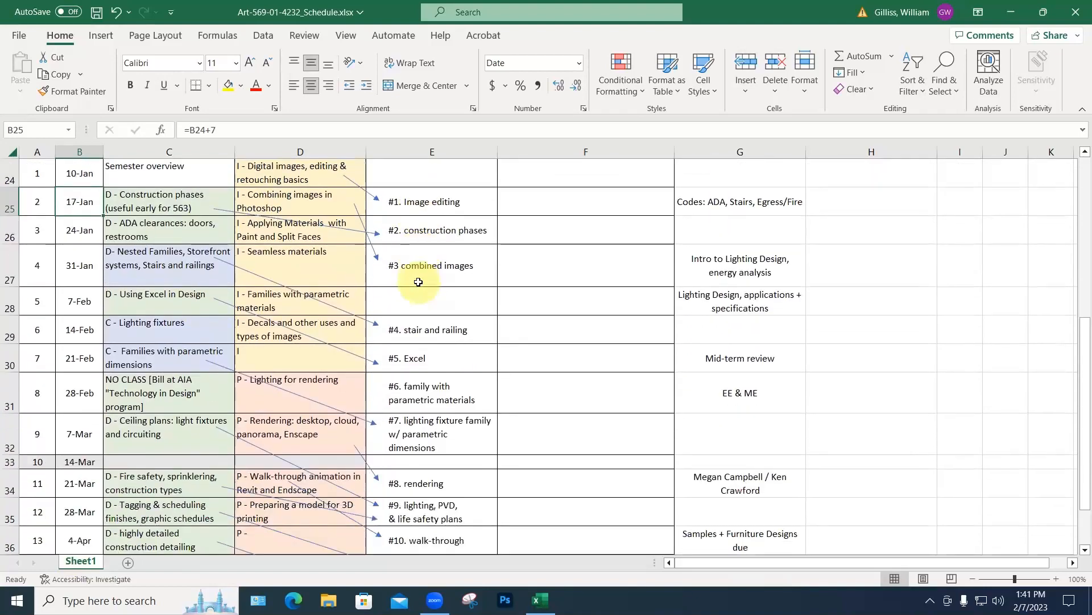
click(347, 38)
Step: Zoom the sheet to 75% and undo the date edit so B24 returns to 9-Jan
click(476, 73)
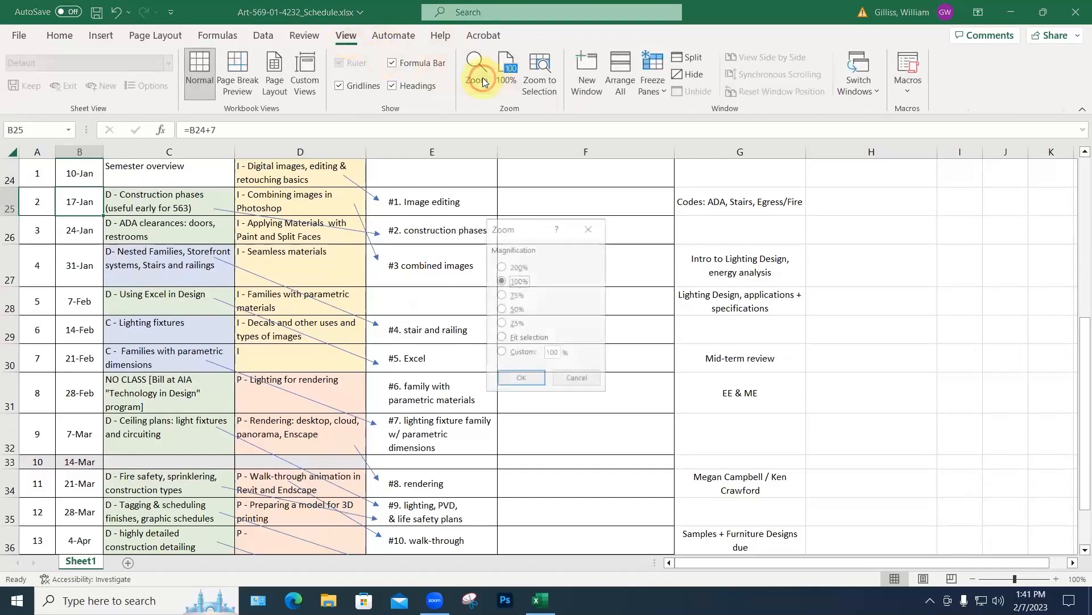
click(510, 295)
click(520, 379)
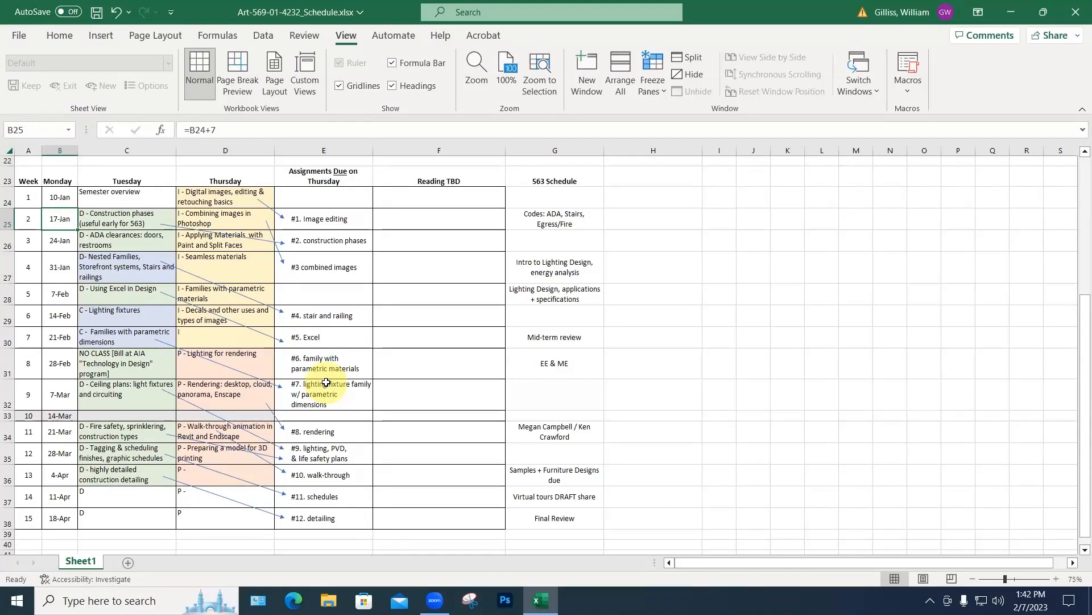
key(ctrl+z)
key(ctrl+z)
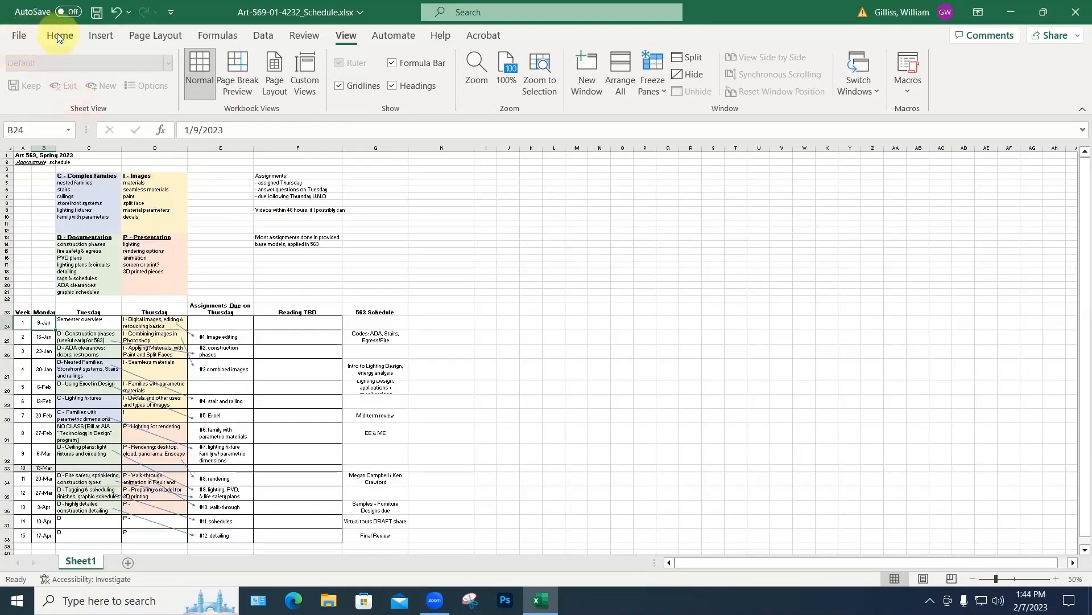
click(58, 34)
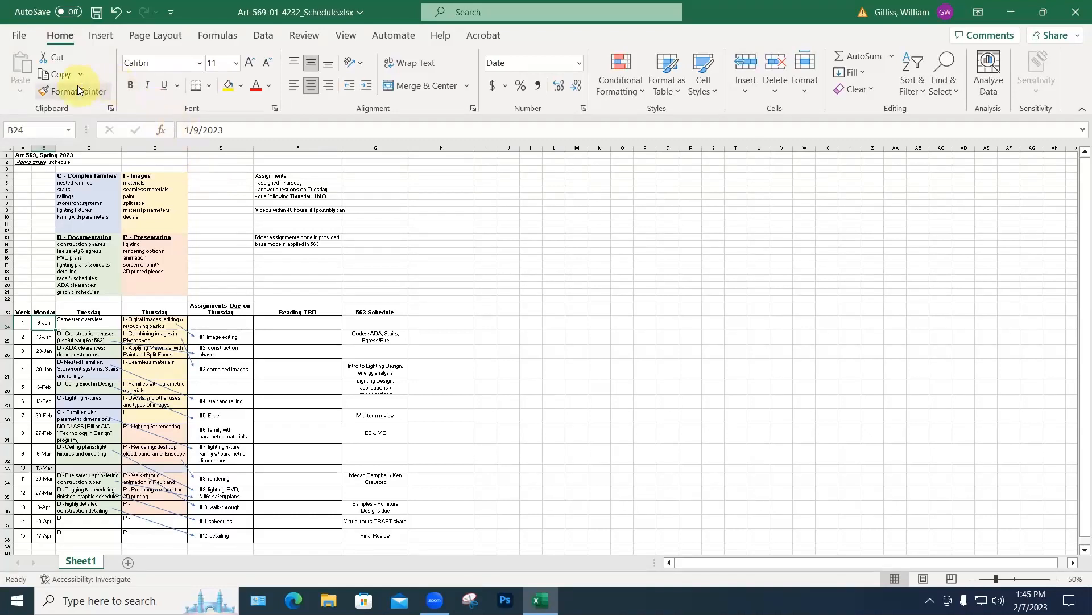
Step: Copy the I - Images heading format onto the Assignments notes with Format Painter, then undo it
click(57, 74)
click(138, 175)
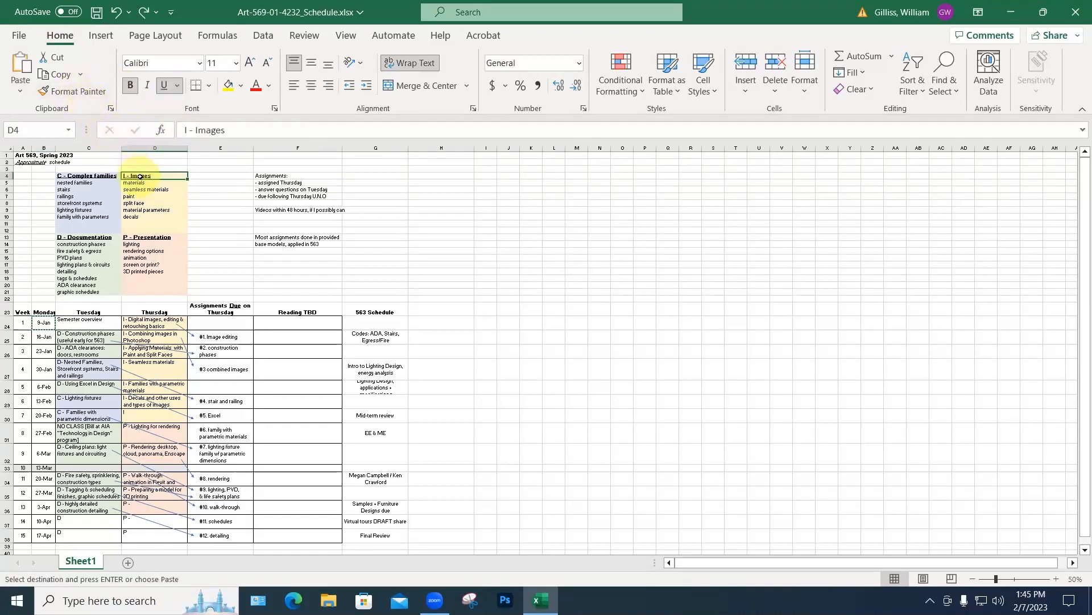
click(72, 92)
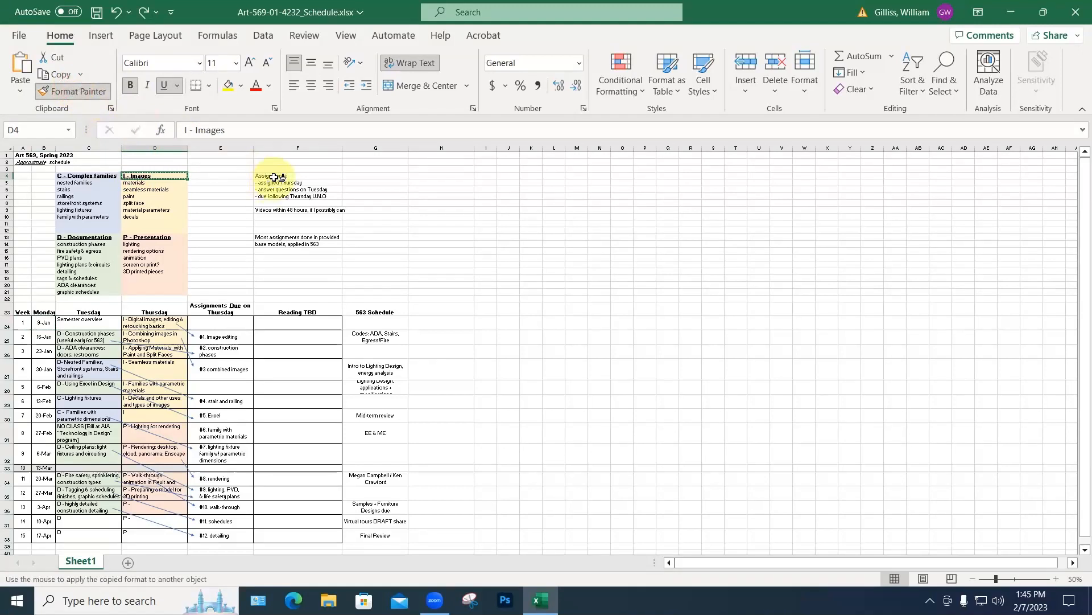
drag(273, 177, 277, 197)
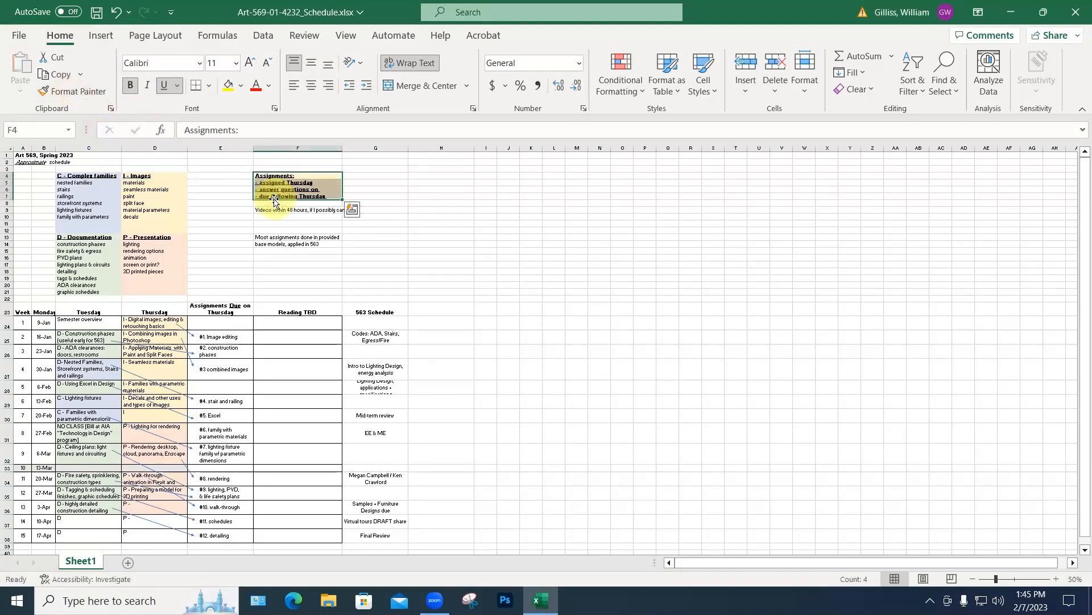
click(408, 215)
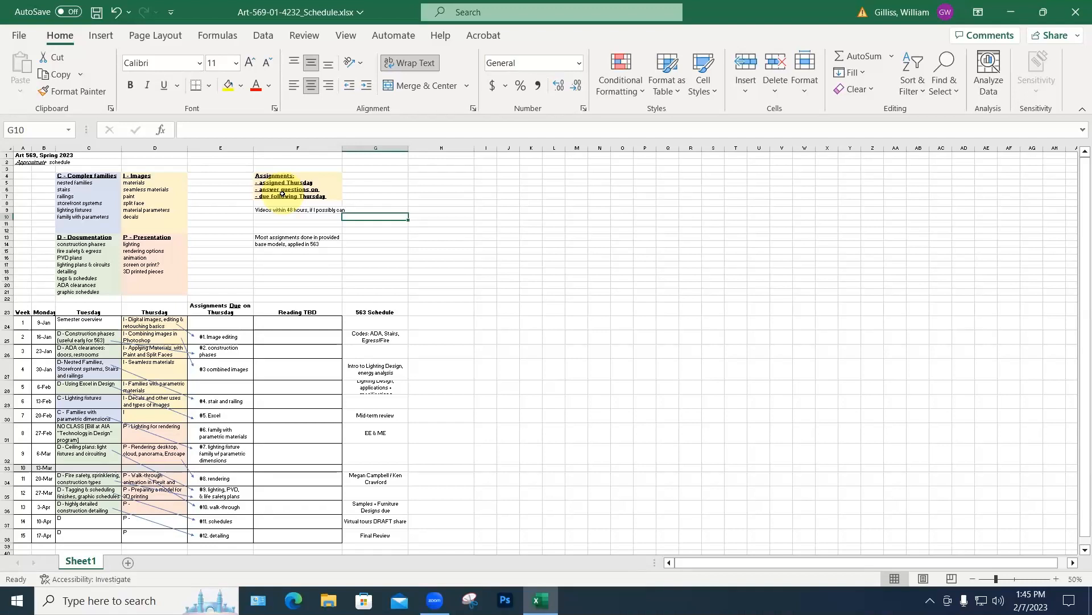
key(ctrl+z)
key(ctrl+z)
key(ctrl+z)
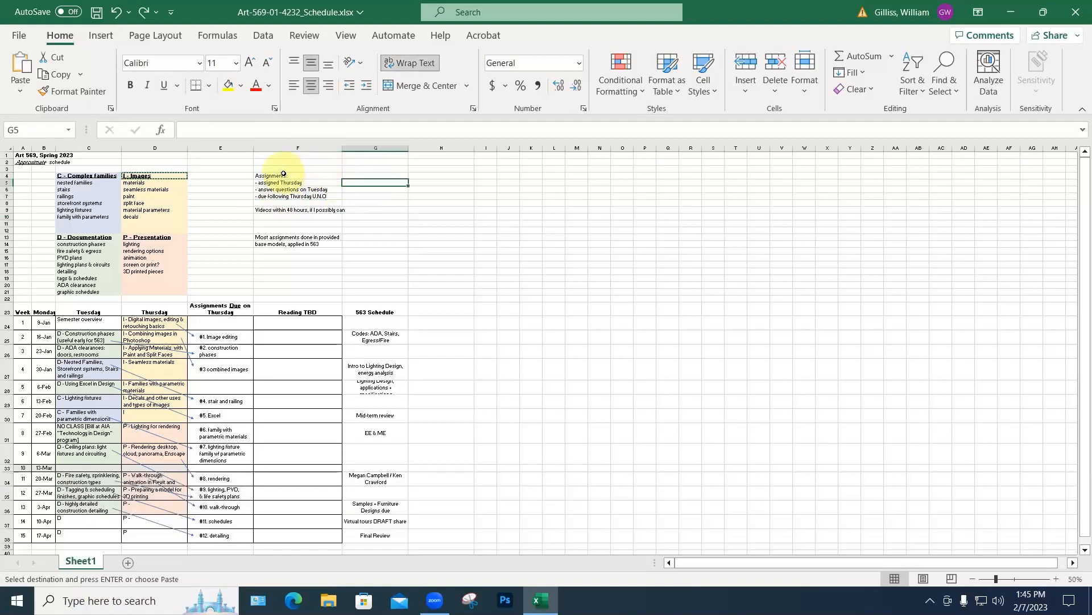
Step: Fill F4:F21 with the Light Gray, Background 2 colour
drag(281, 175, 280, 202)
drag(280, 262, 280, 294)
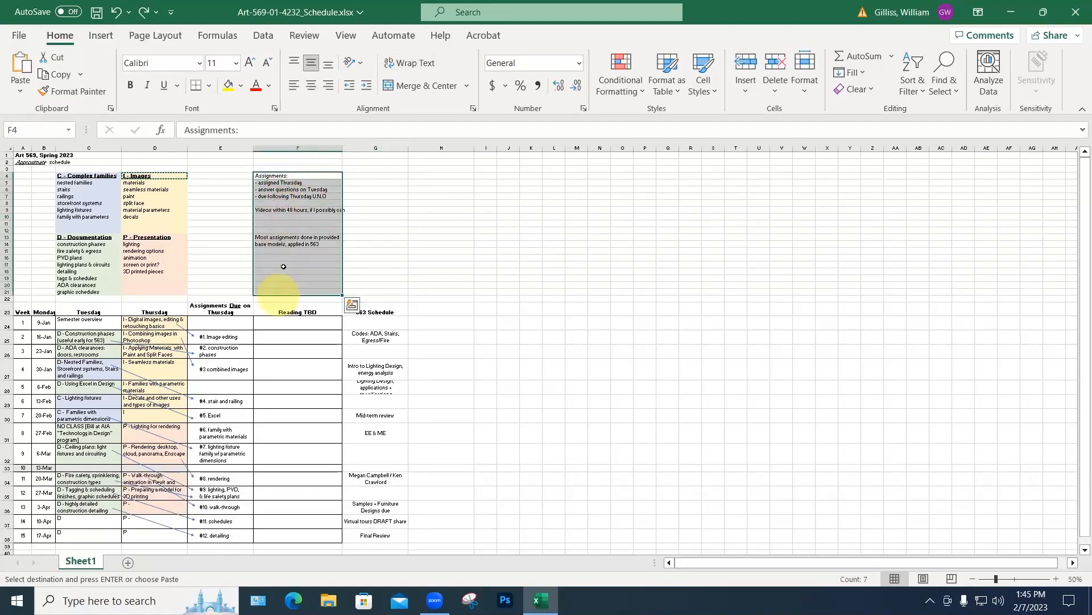
click(242, 86)
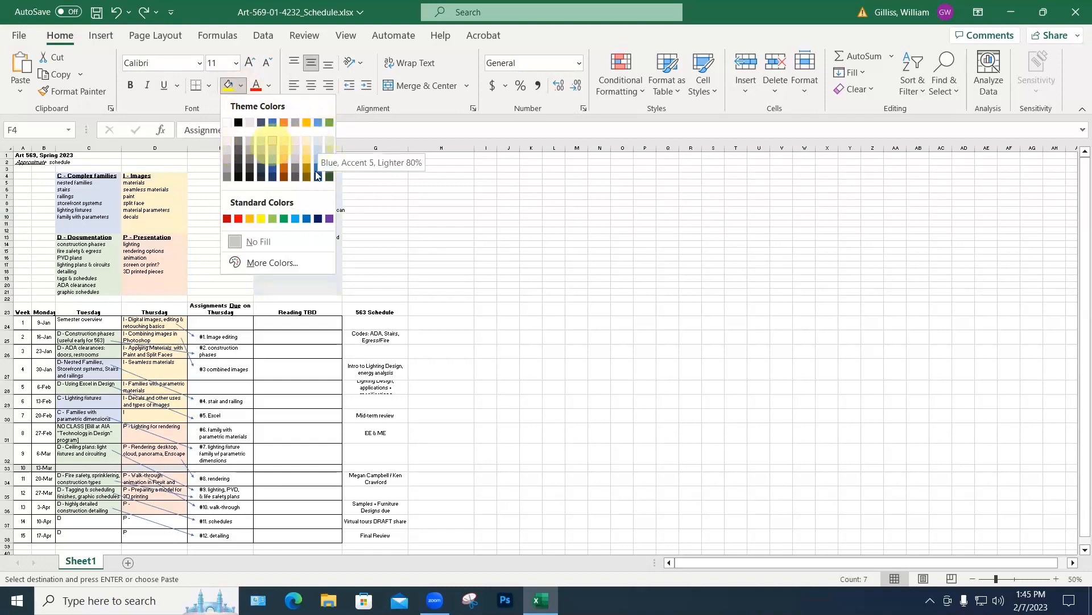
click(250, 124)
click(372, 175)
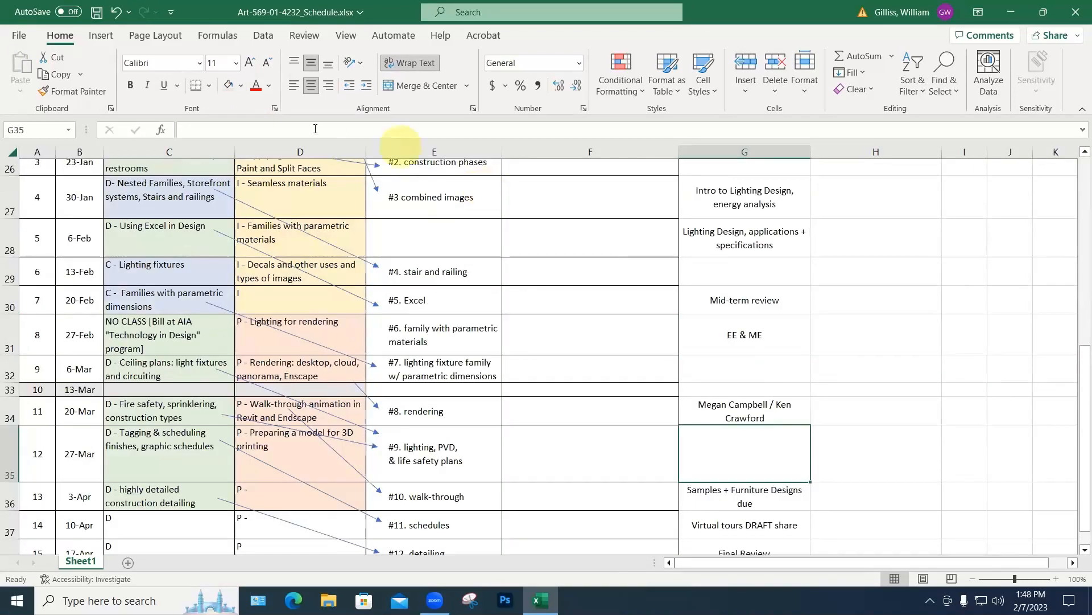
Step: Close Art-569-01-4232_Schedule.xlsx, choosing Don't Save for the changes
click(19, 35)
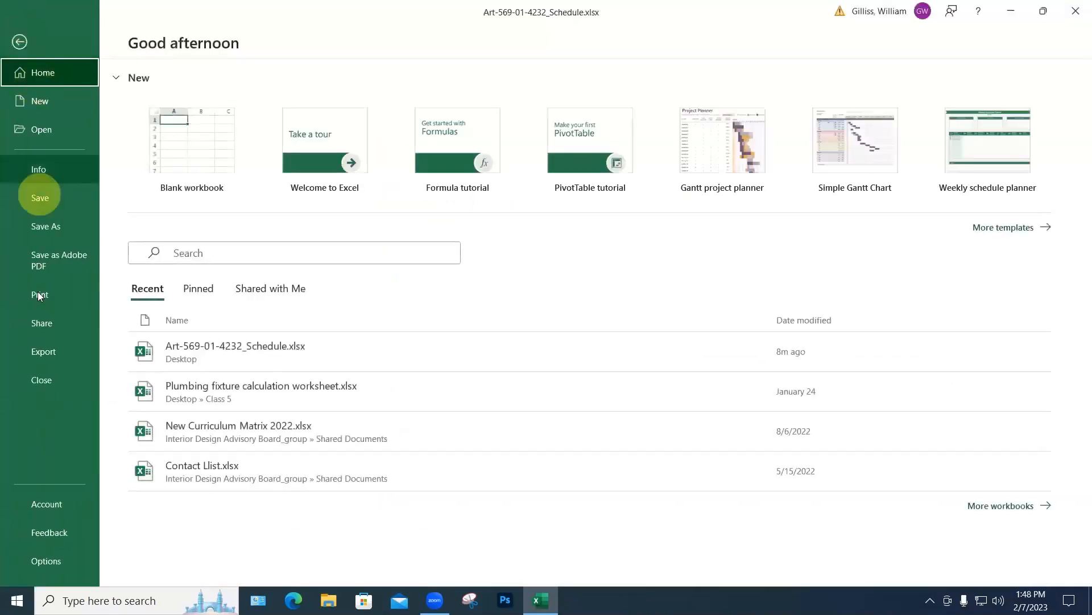
click(42, 380)
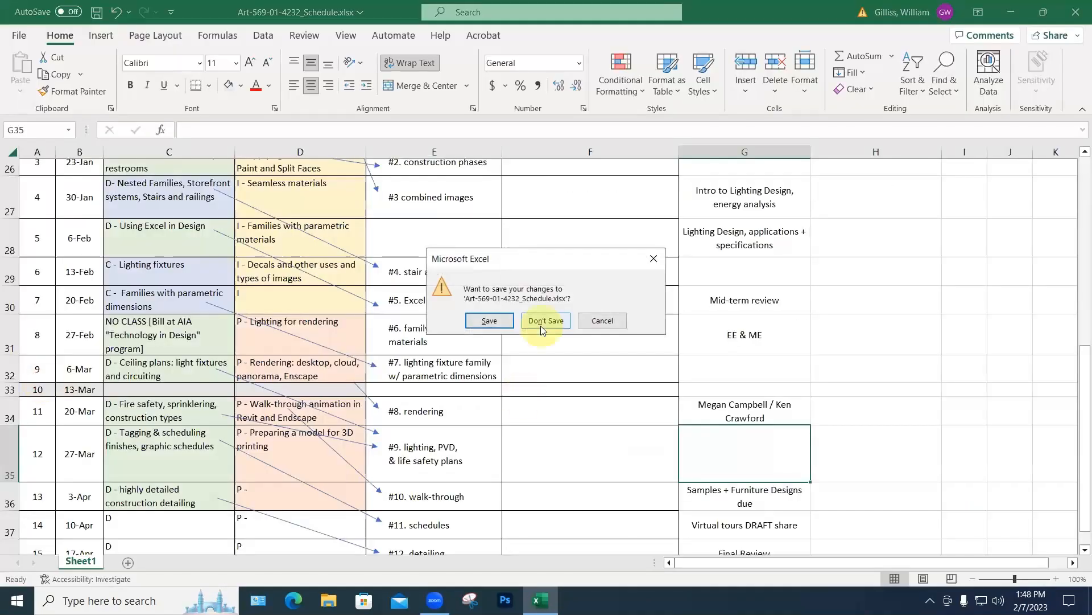
click(540, 324)
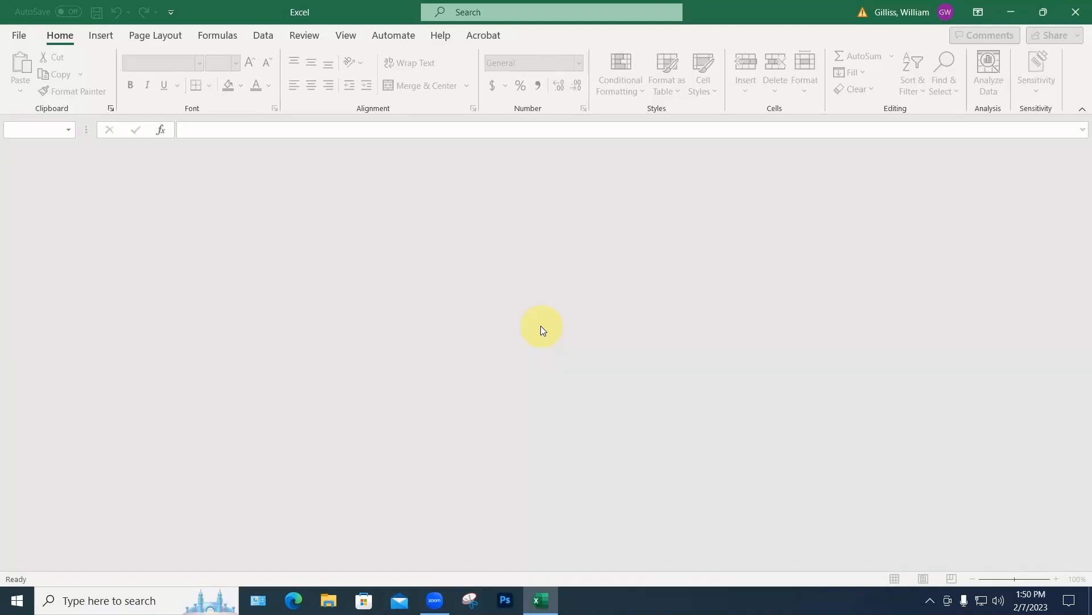
Step: Create a blank workbook and enter the title 'Estimate Furniture Budget' in A1
click(18, 34)
click(185, 142)
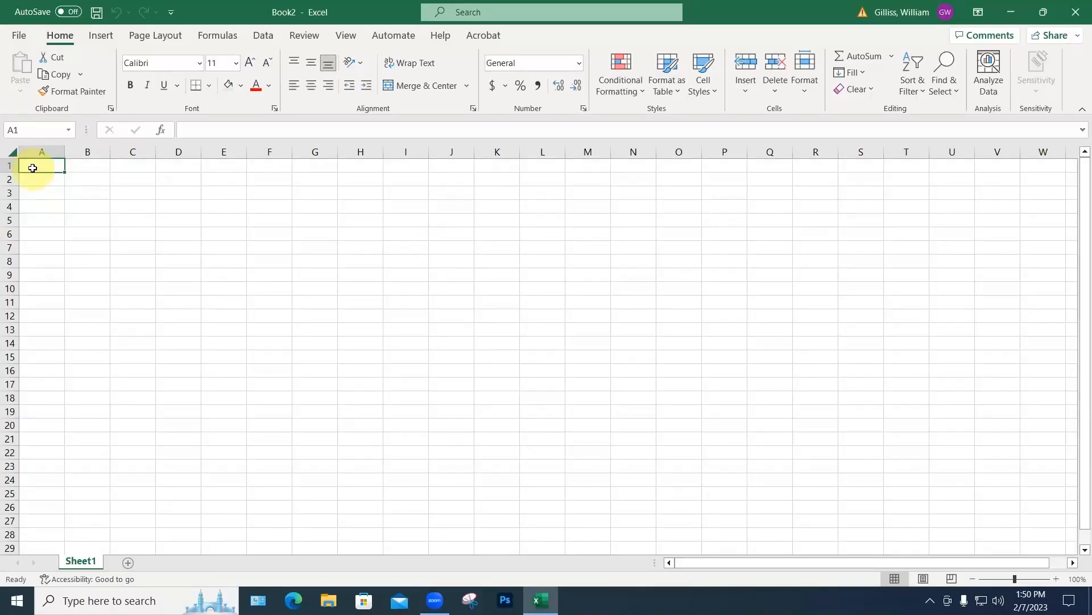
text(Estimate)
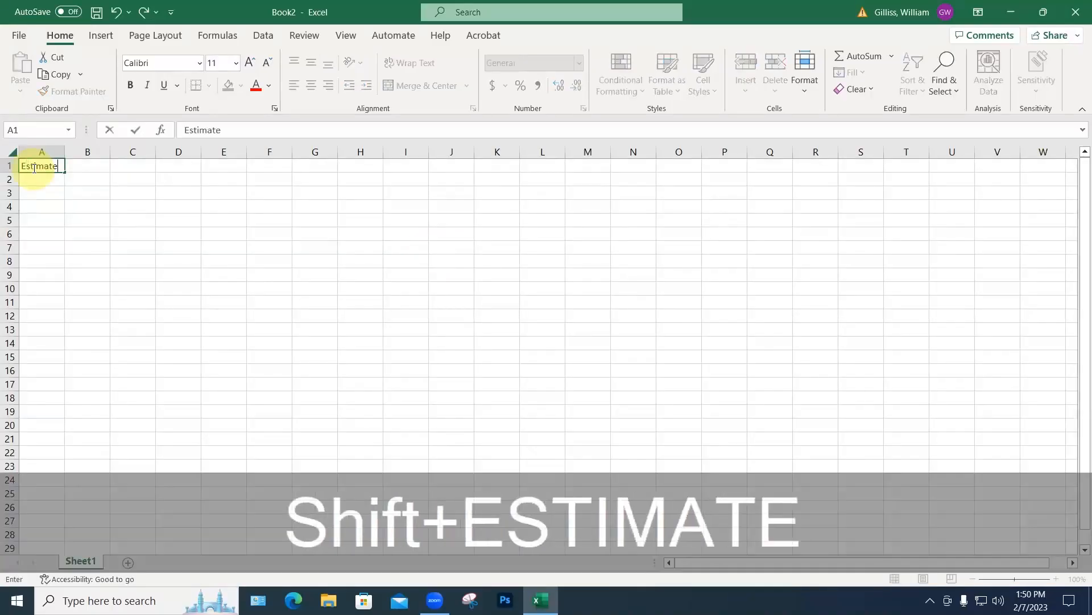
text( F)
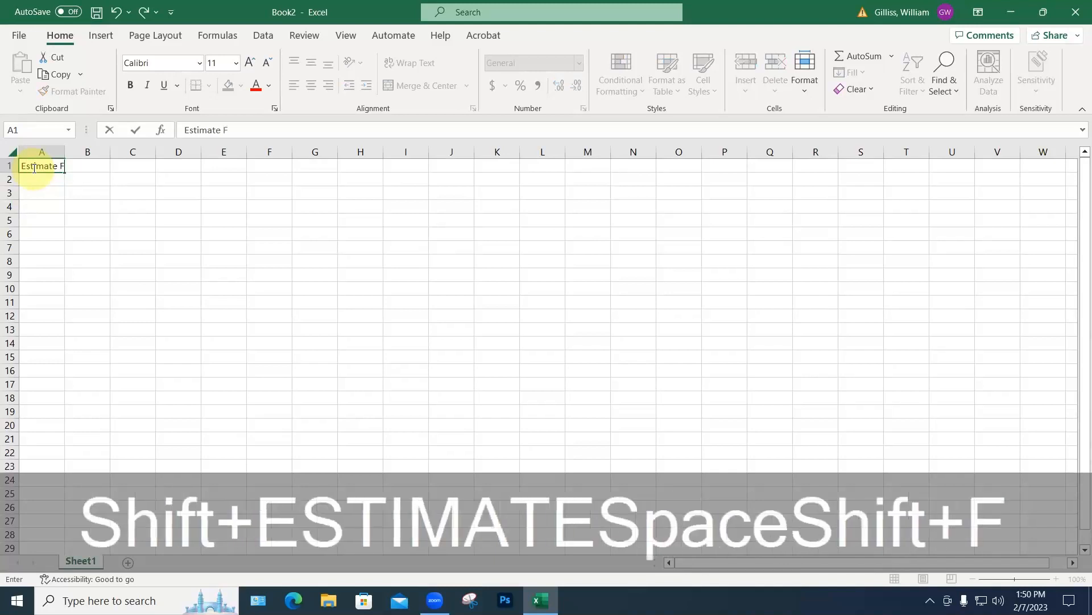
text(urniture Budget)
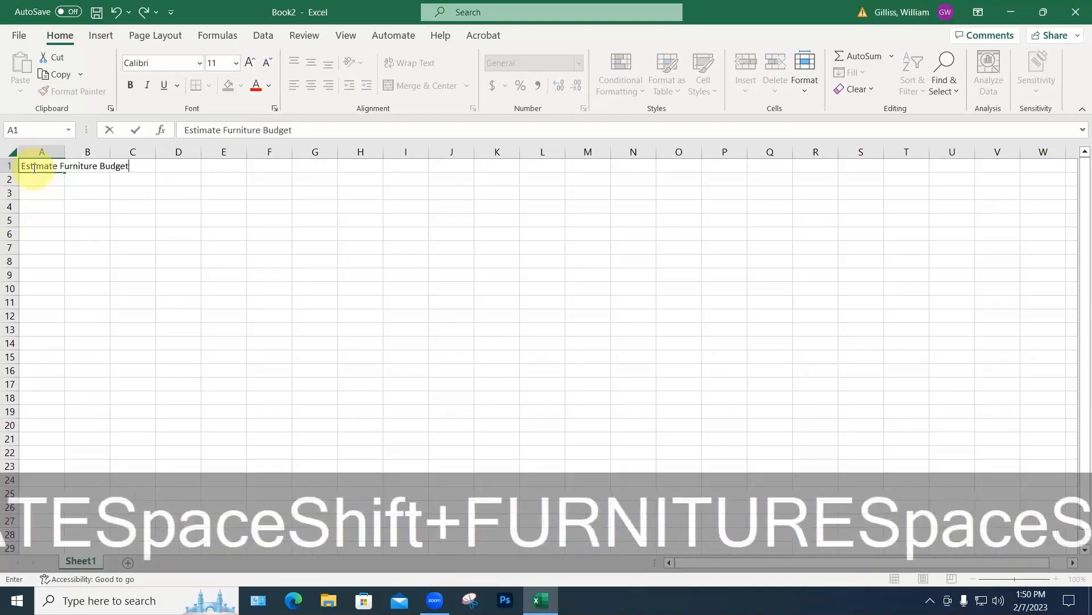
key(Return)
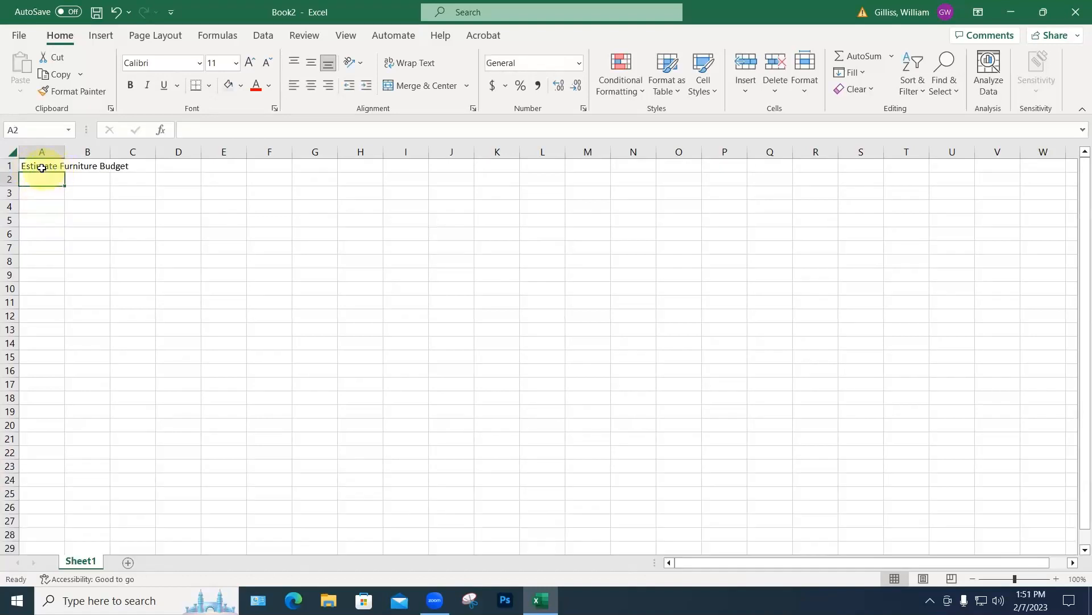
Step: Correct the A1 title to 'Estimated Furniture Budget' in the formula bar
click(40, 167)
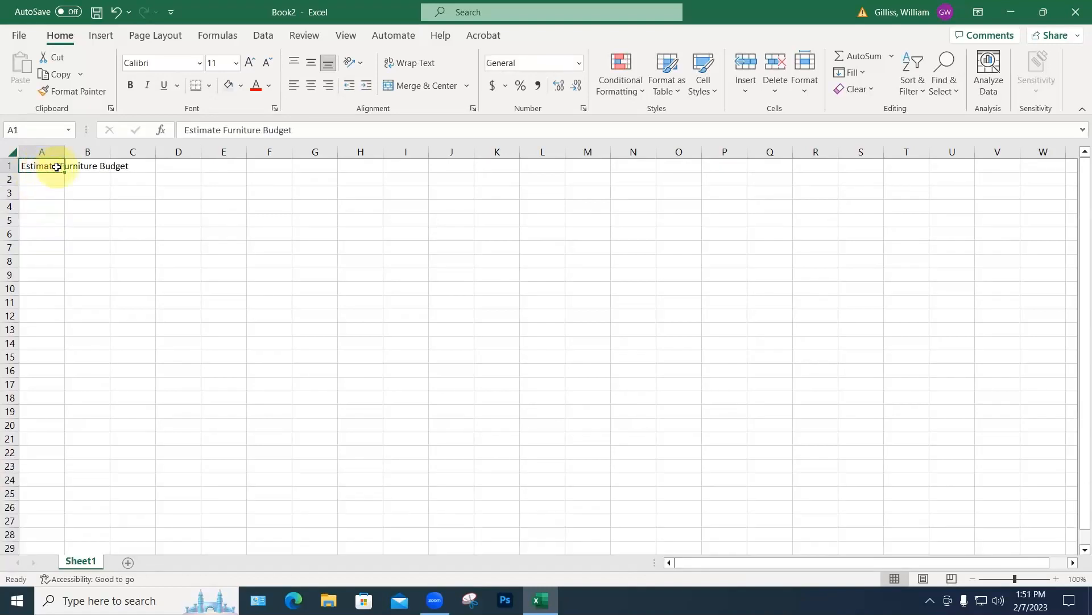
double_click(57, 166)
text(d)
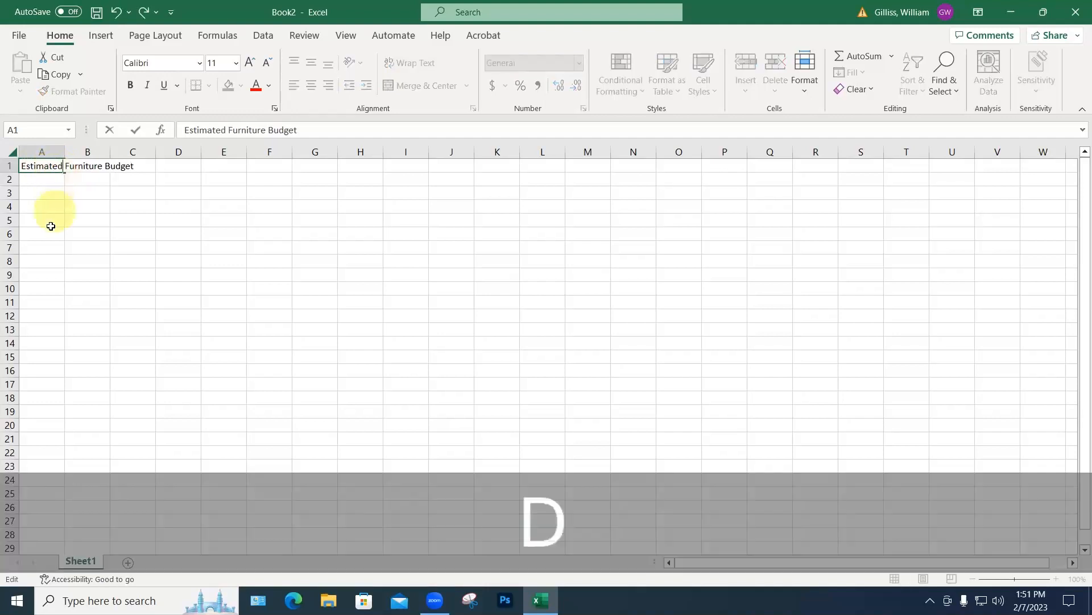
click(49, 232)
click(43, 166)
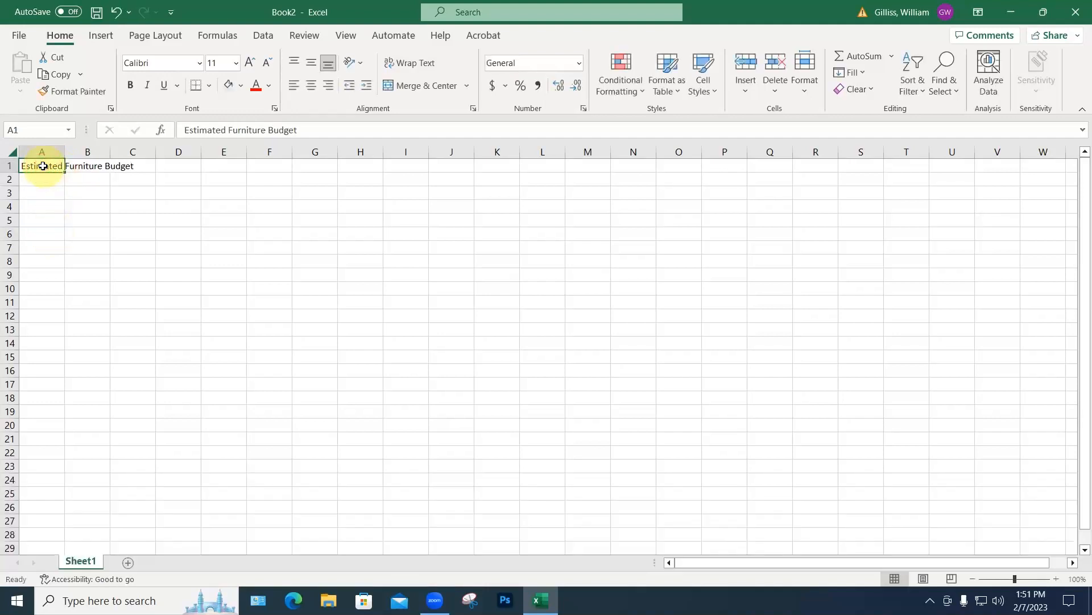
key(ctrl+c)
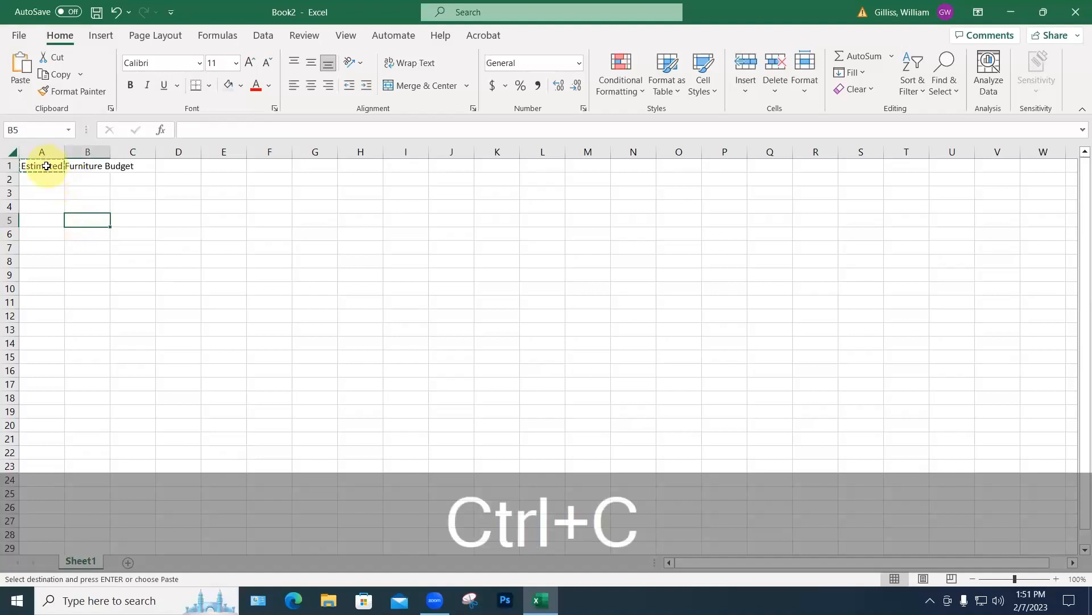
key(ctrl+z)
key(ctrl+z)
key(ctrl+z)
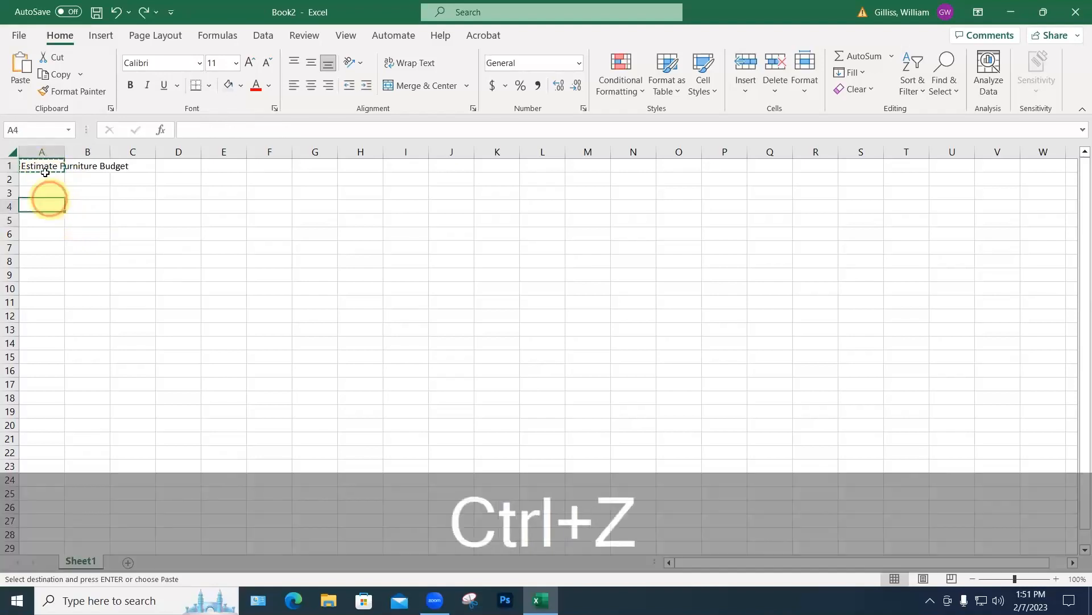
click(220, 130)
text(d)
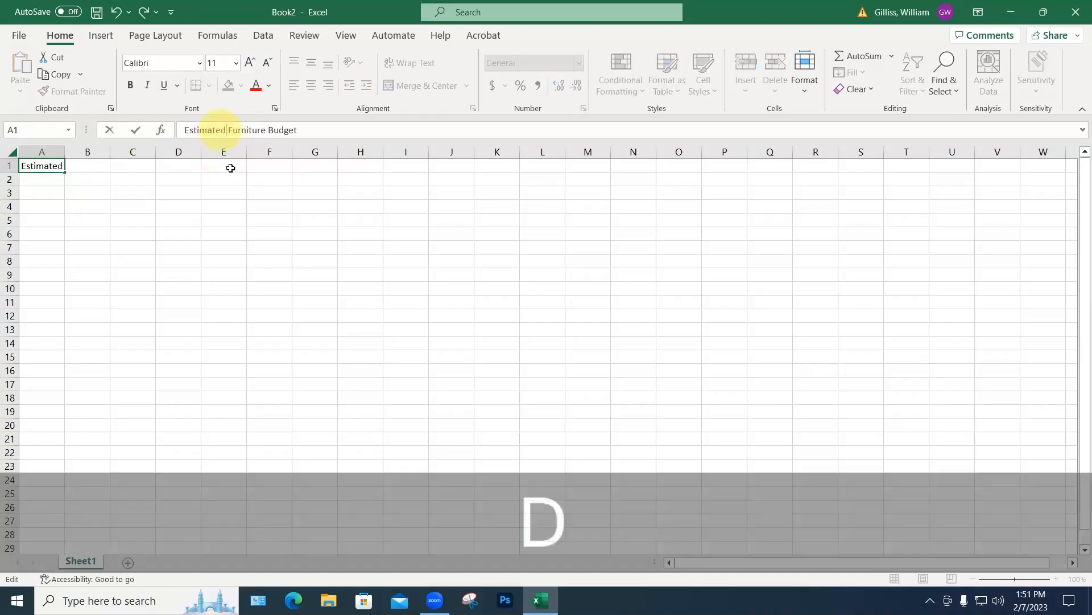
click(237, 193)
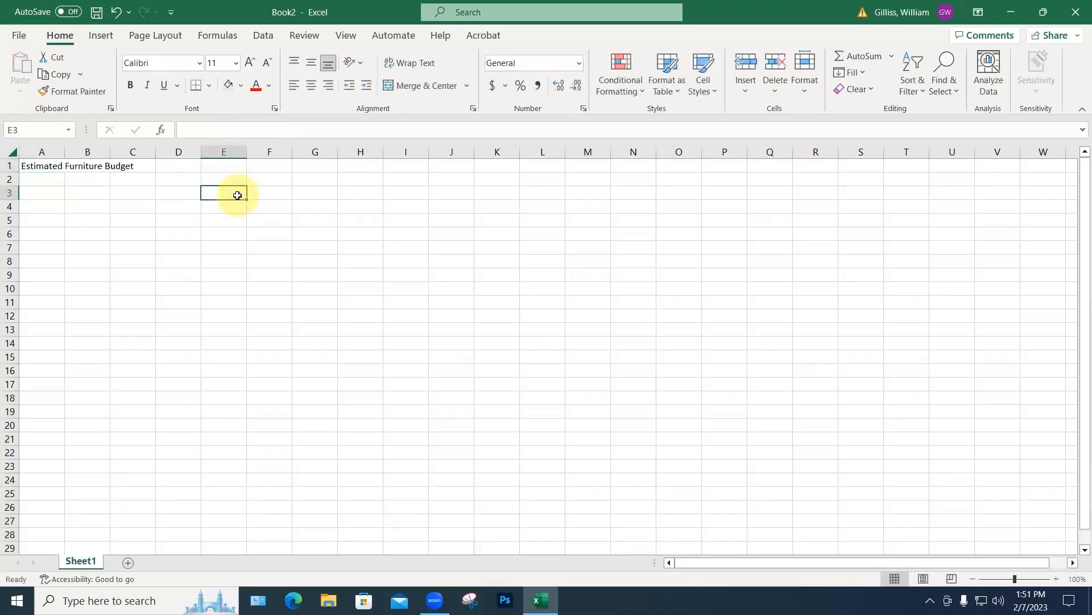
click(216, 234)
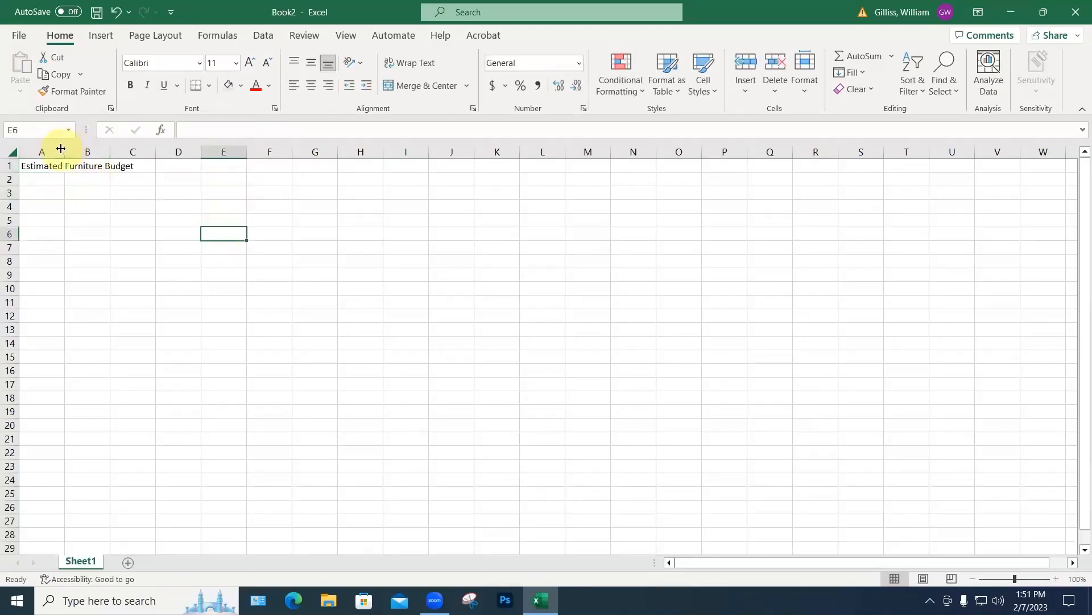
Step: Enter the headings Item, Qty., Cost and Extended cost across A4:D4
click(43, 208)
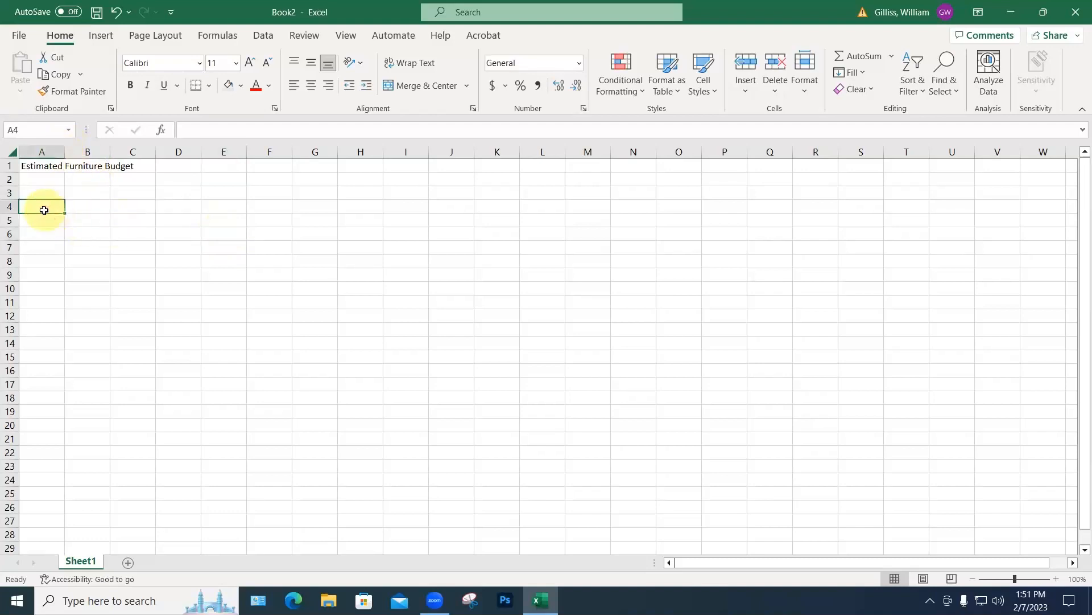
text(Item)
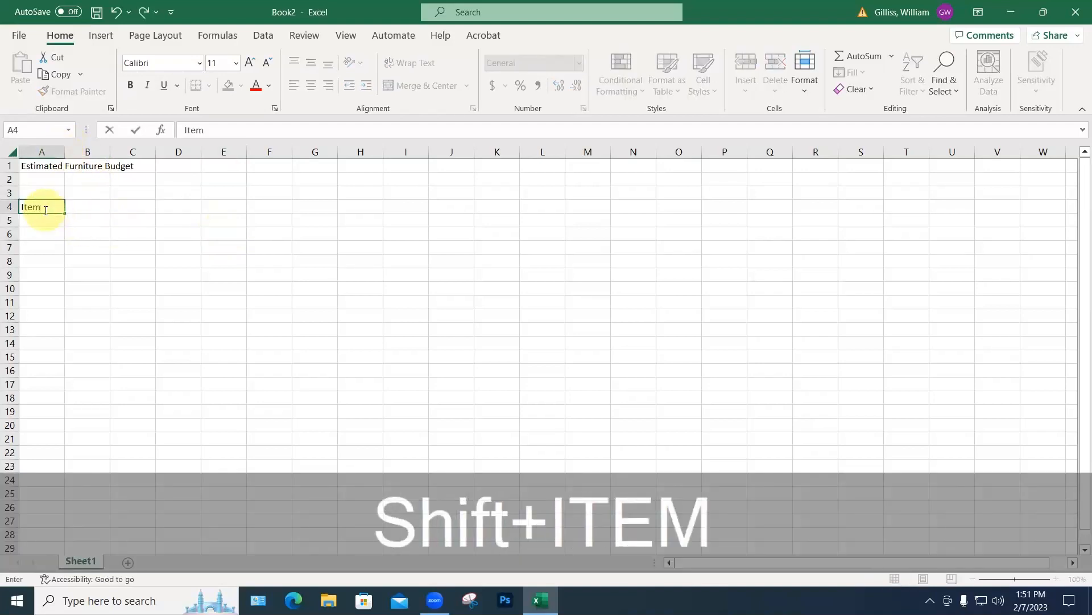
key(Tab)
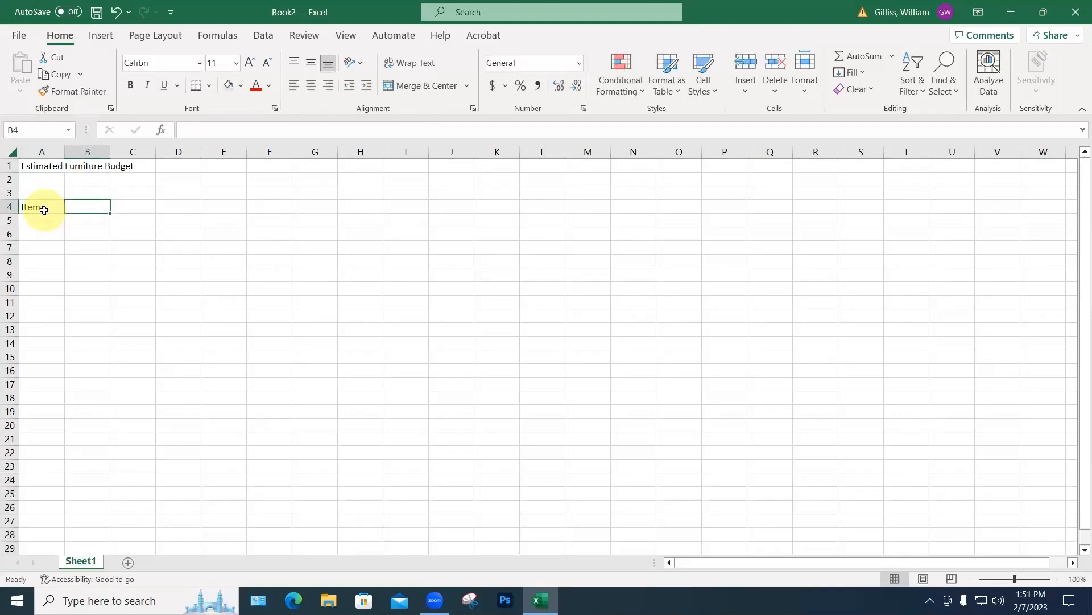
text(Q)
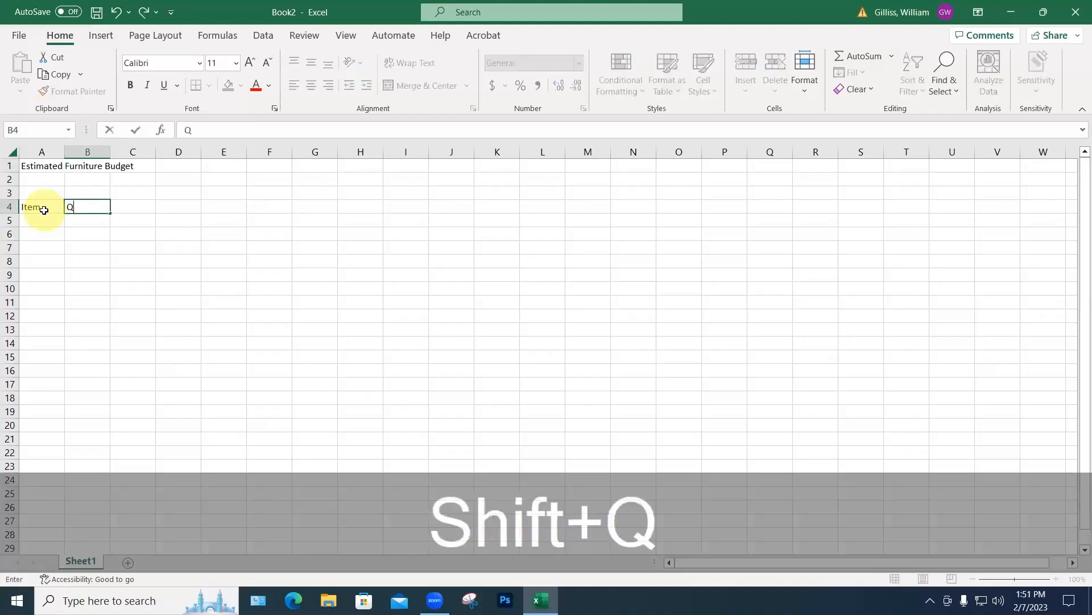
text(ty.)
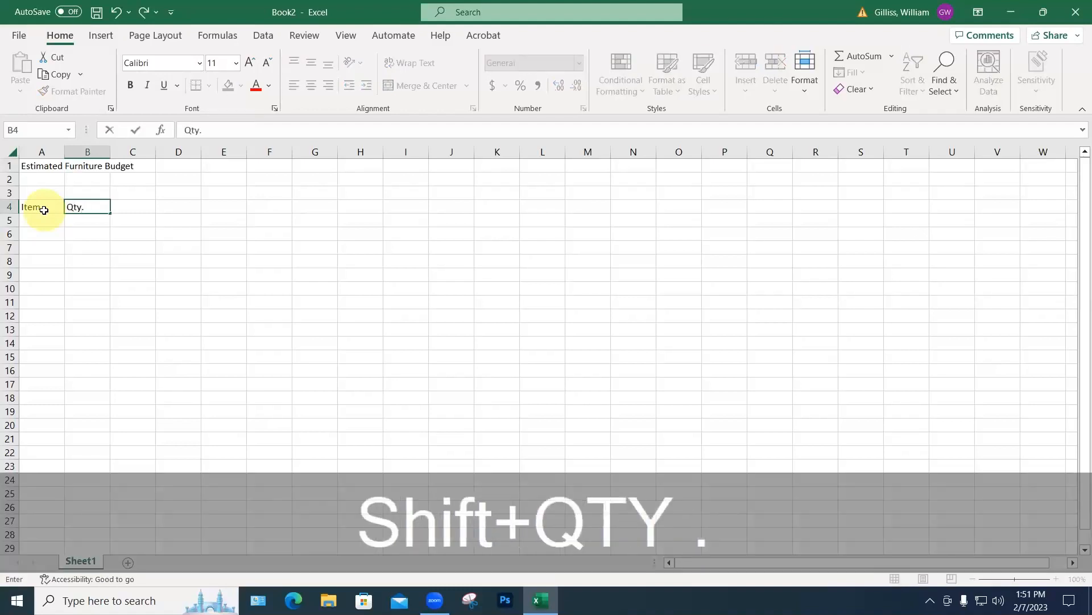
click(134, 212)
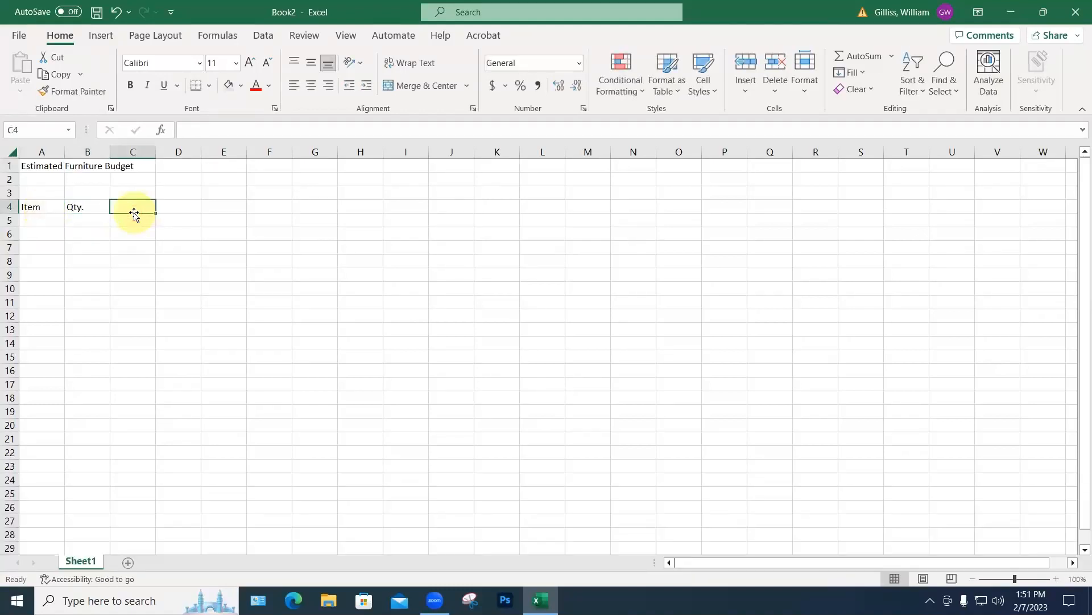
key(shift)
text(Cost)
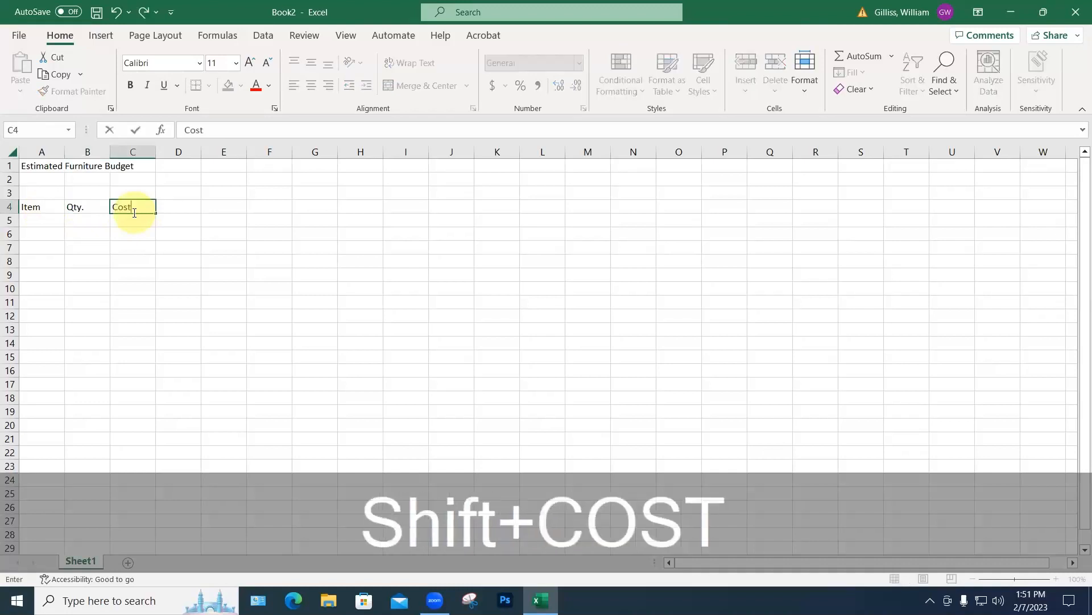
click(173, 209)
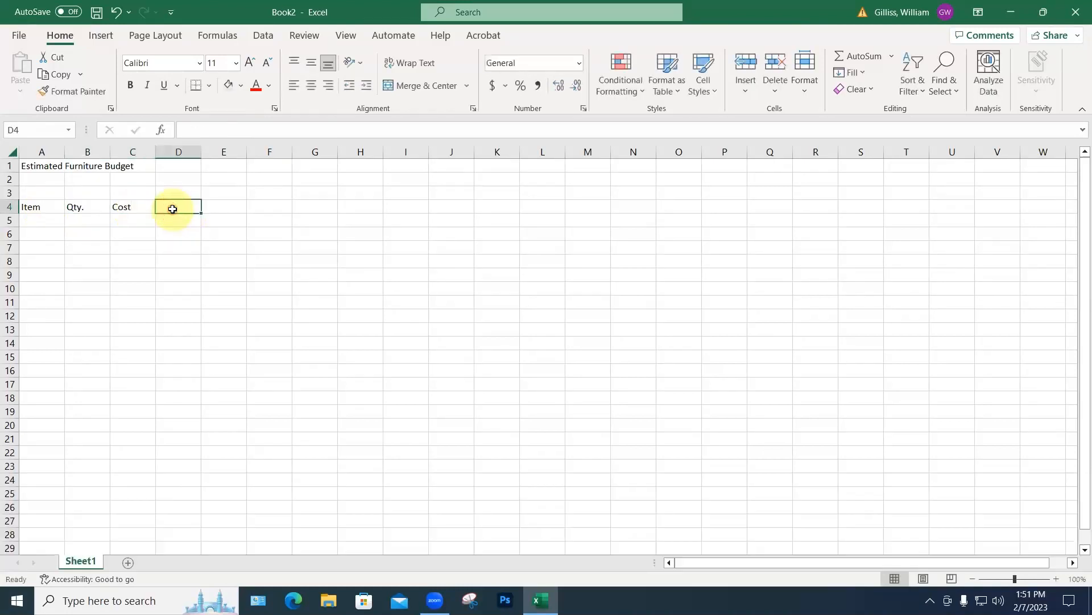
key(shift)
text(Extend)
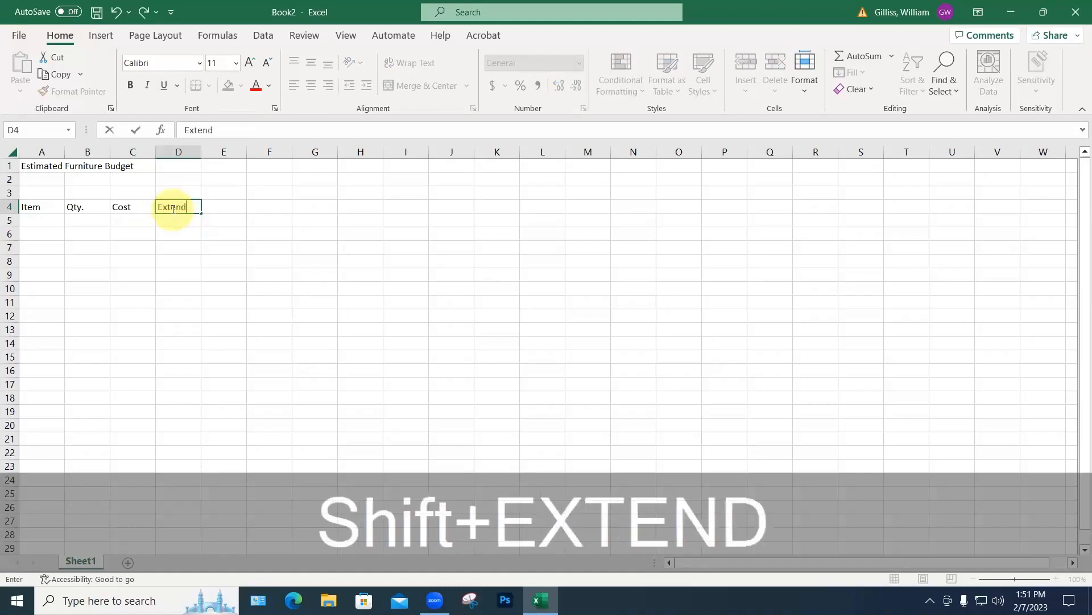
text(ed cost)
key(Return)
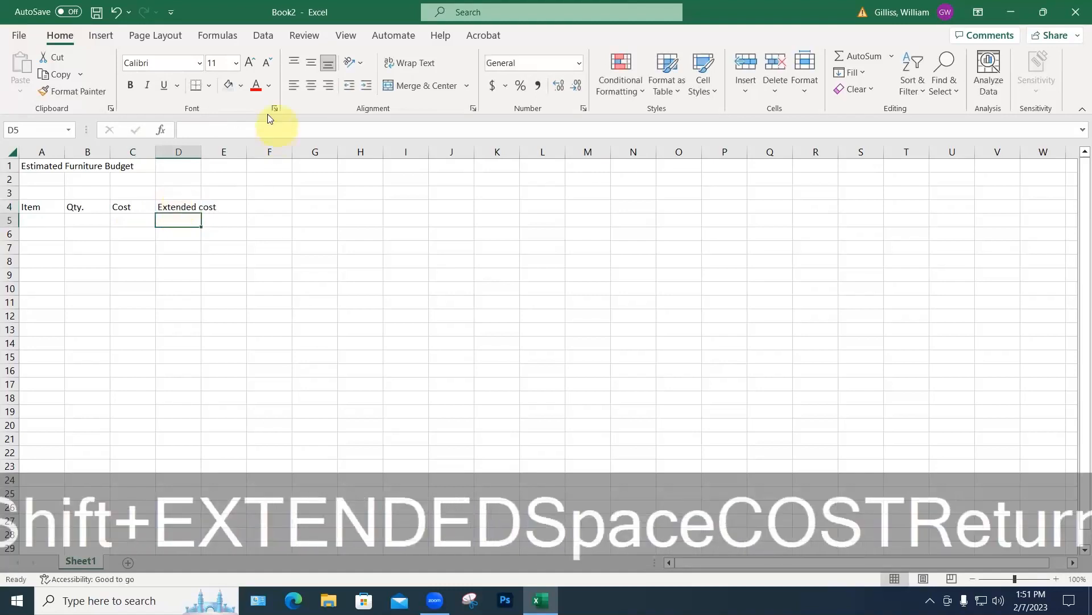
Step: Widen columns D and A, then enter guest chairs, quantity 20, cost 150 in row 5
drag(202, 152, 223, 150)
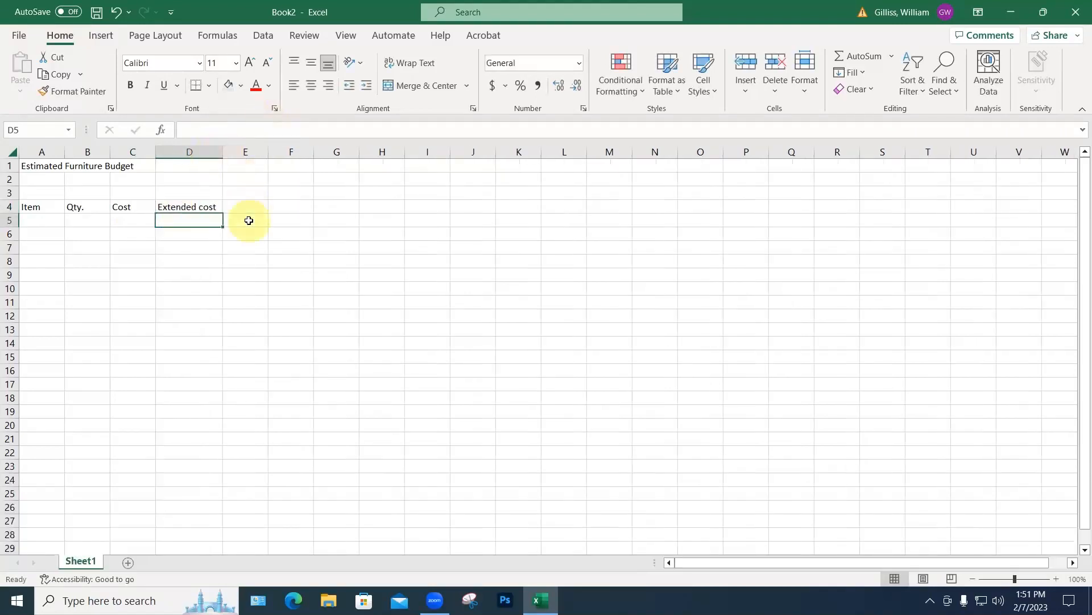
drag(64, 149, 238, 154)
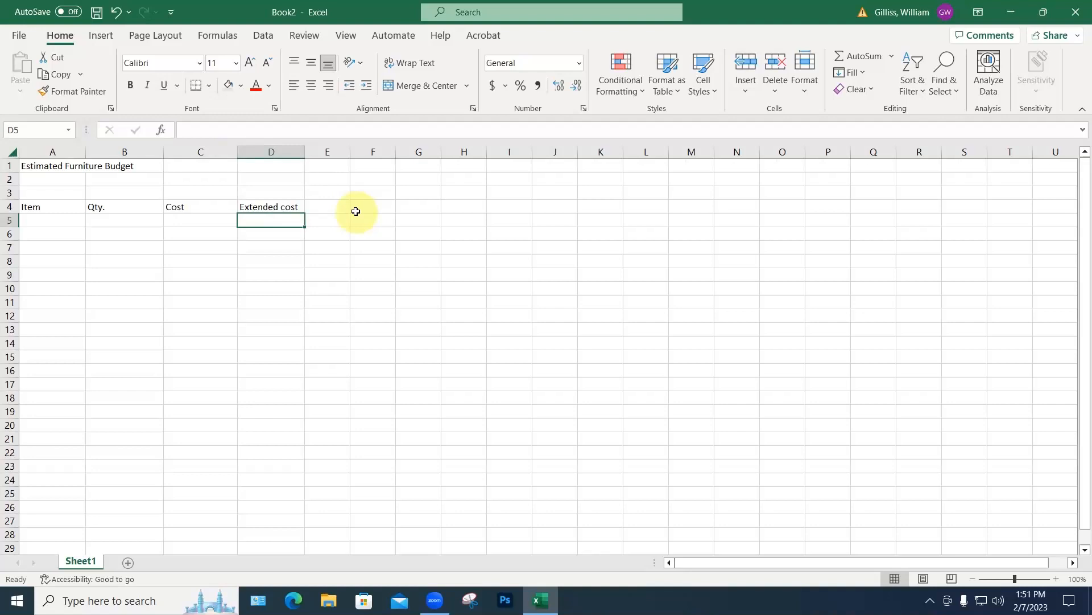
click(31, 220)
text(guest cha)
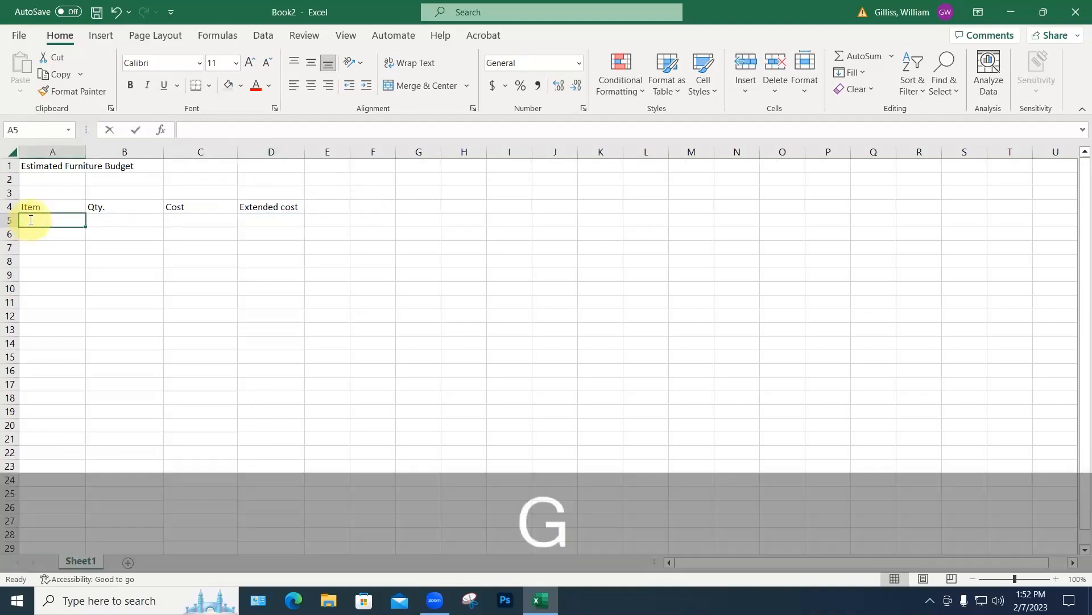
text(irs)
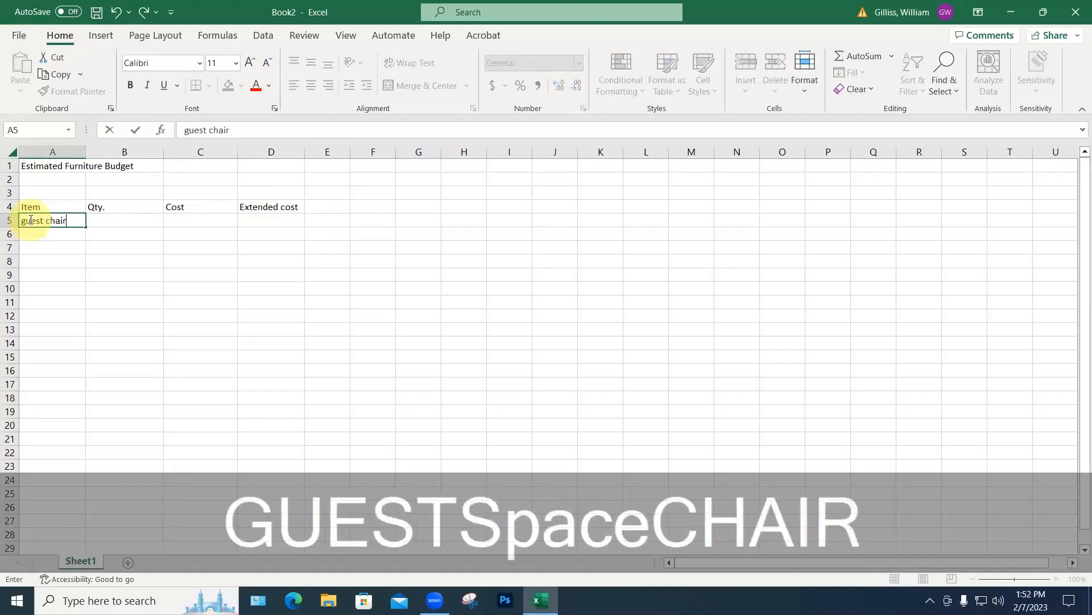
click(117, 222)
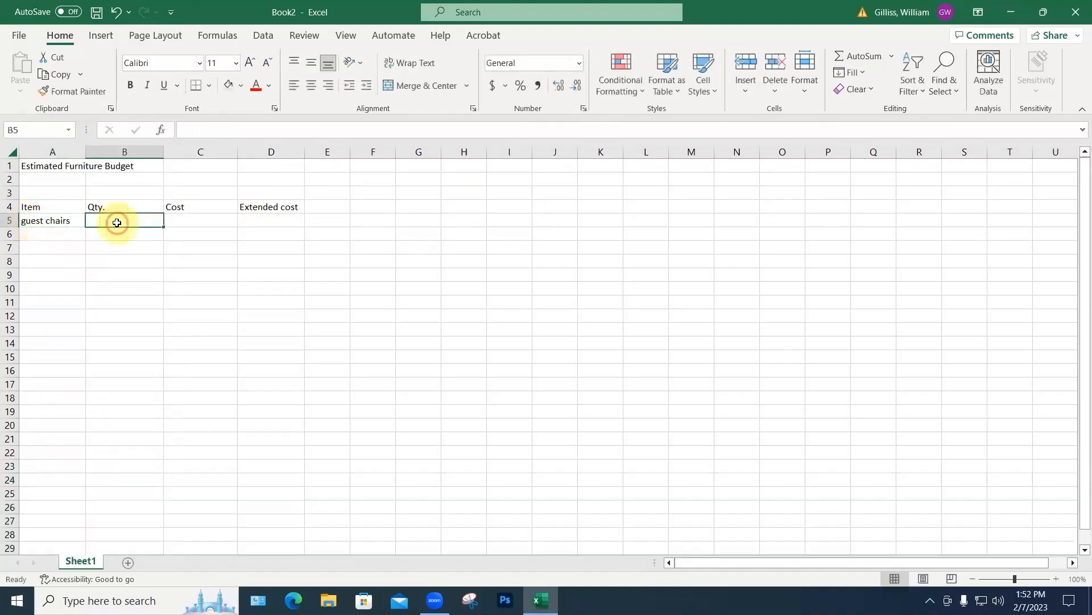
text(20)
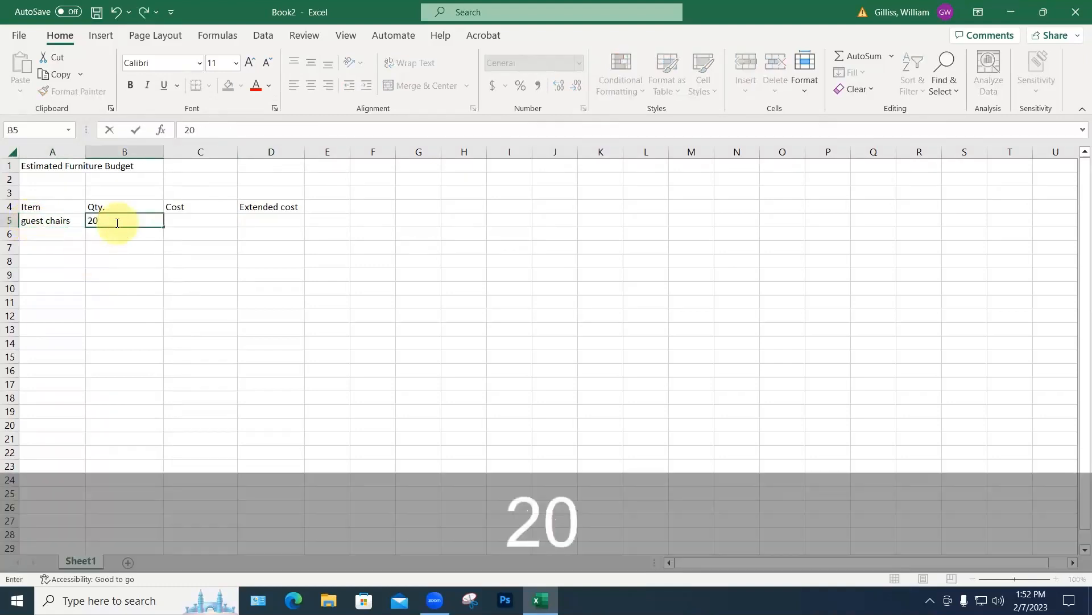
click(188, 220)
text(150)
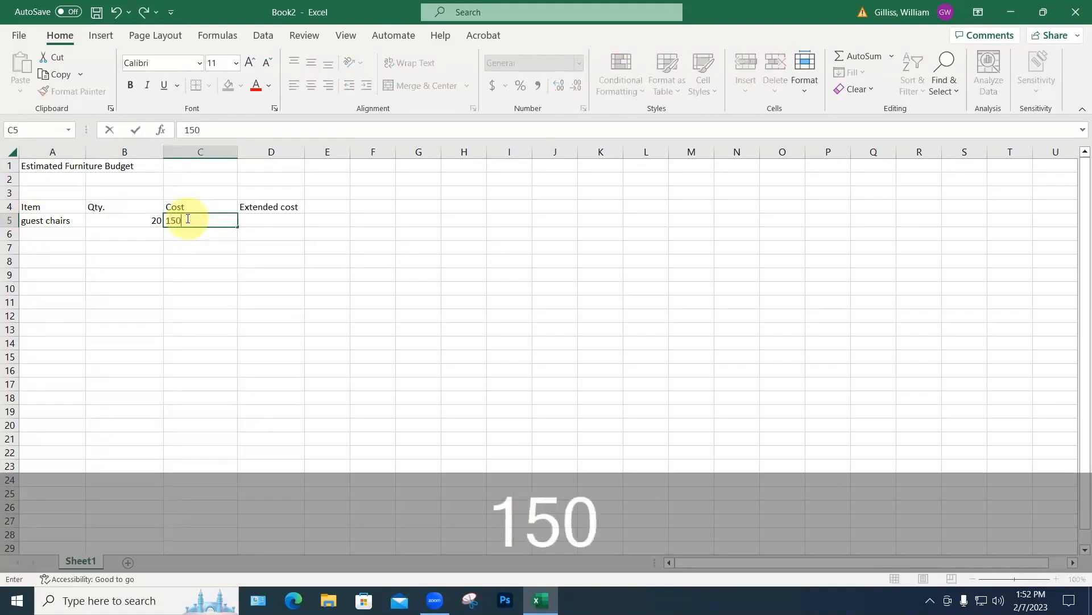
key(Return)
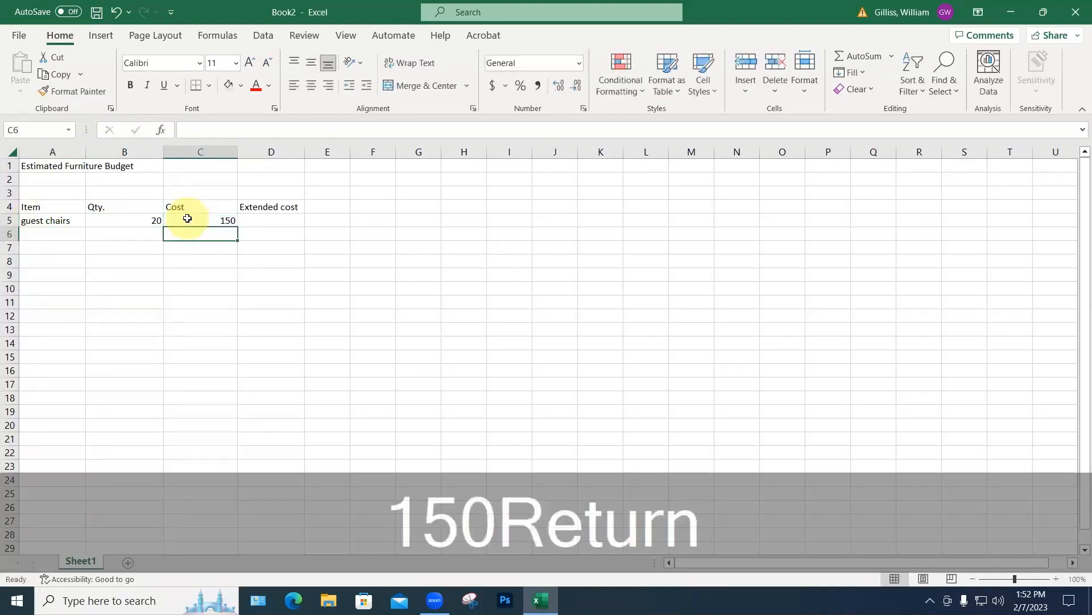
click(254, 222)
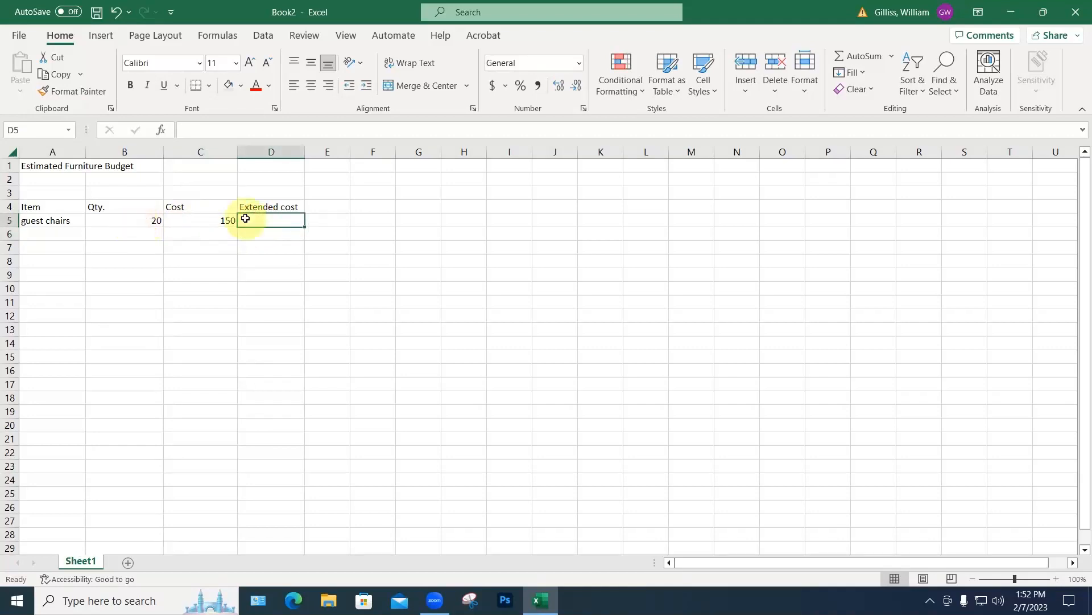
Step: Enter the formula =B5*C5 in D5, giving an extended cost of 3000
text(=)
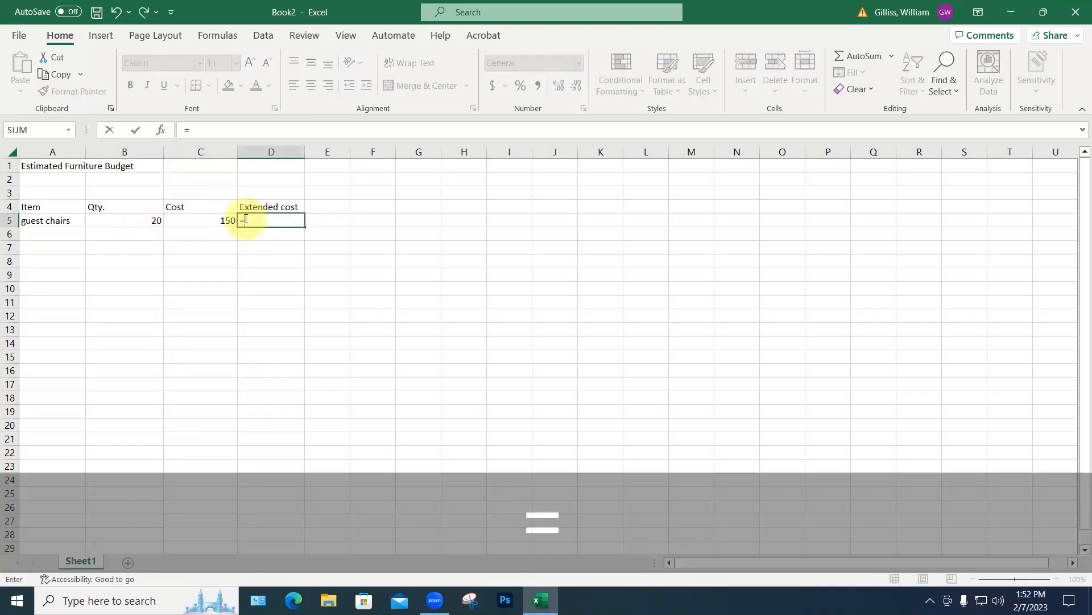
click(153, 221)
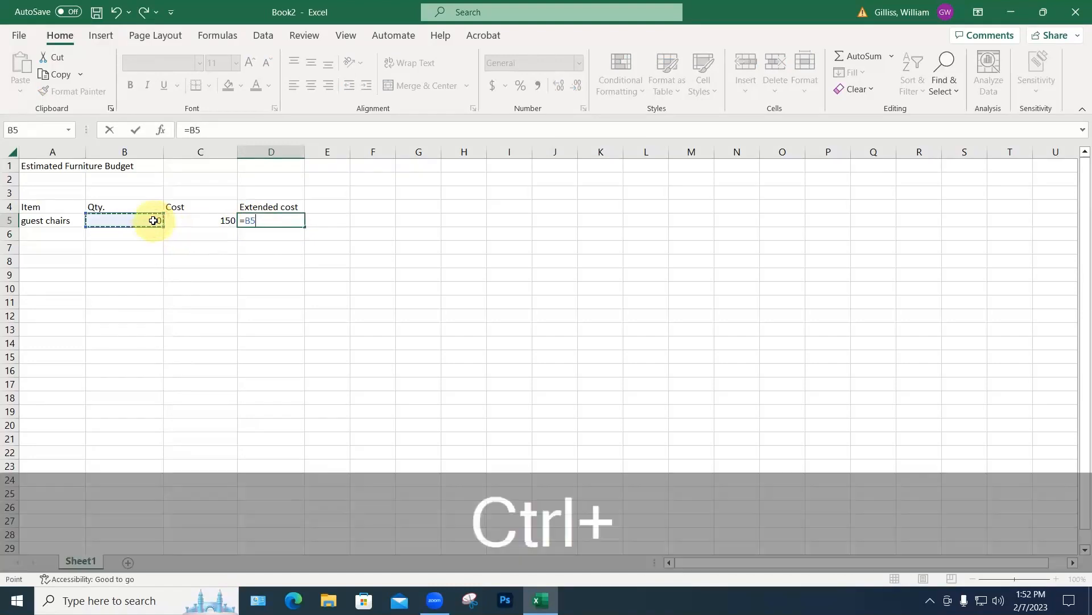
key(ctrl+8)
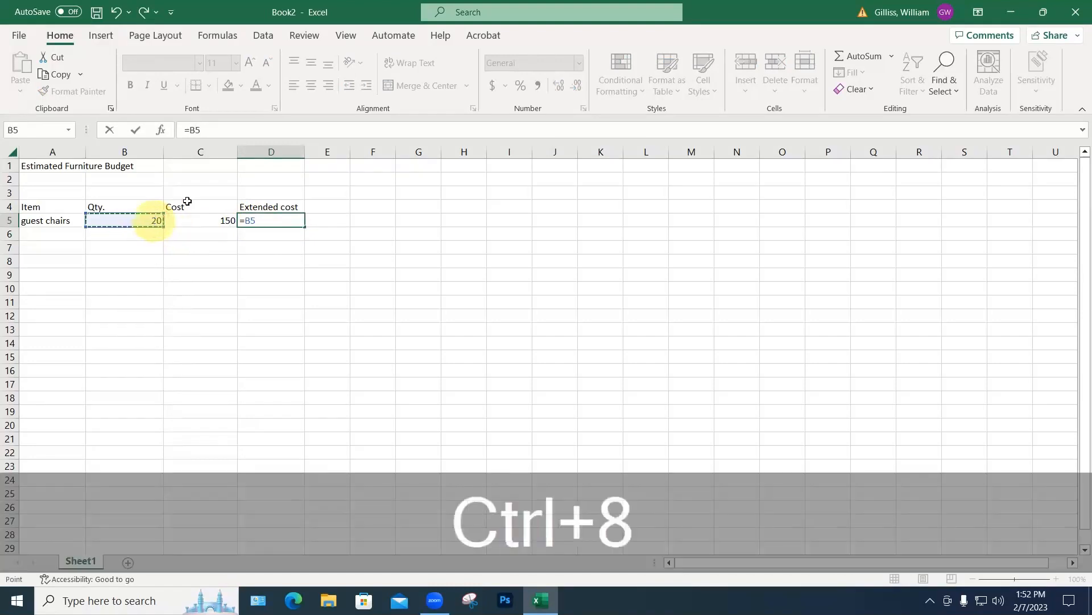
click(207, 130)
text(*)
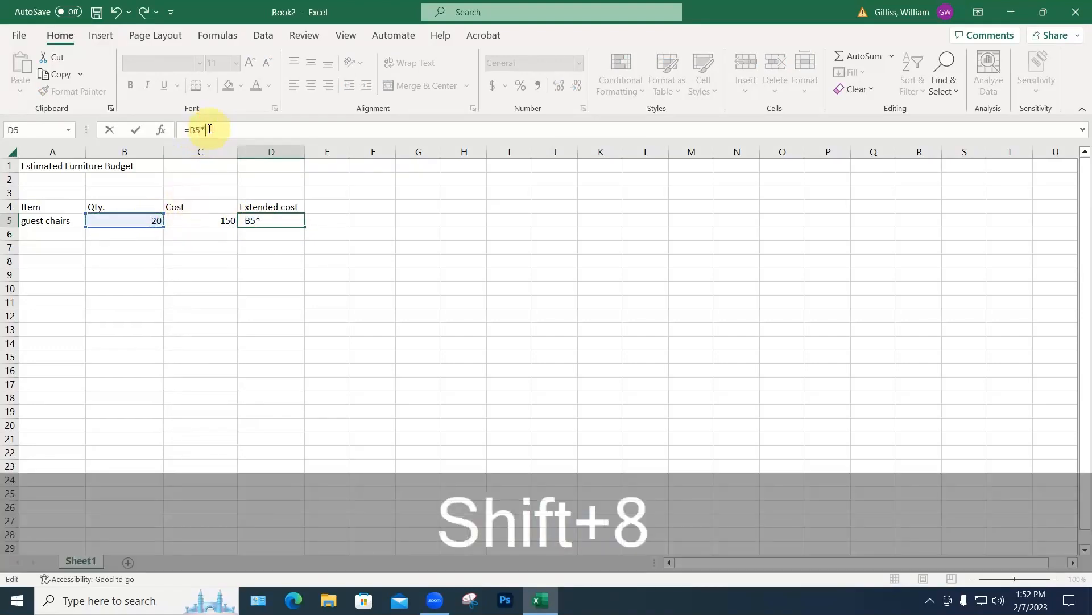
click(230, 222)
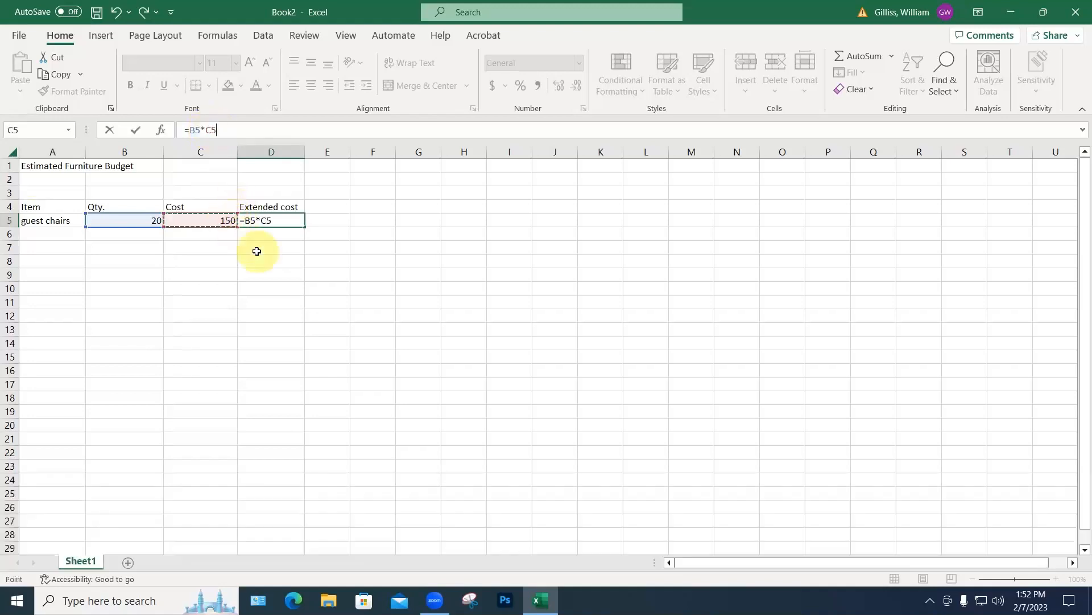
key(Return)
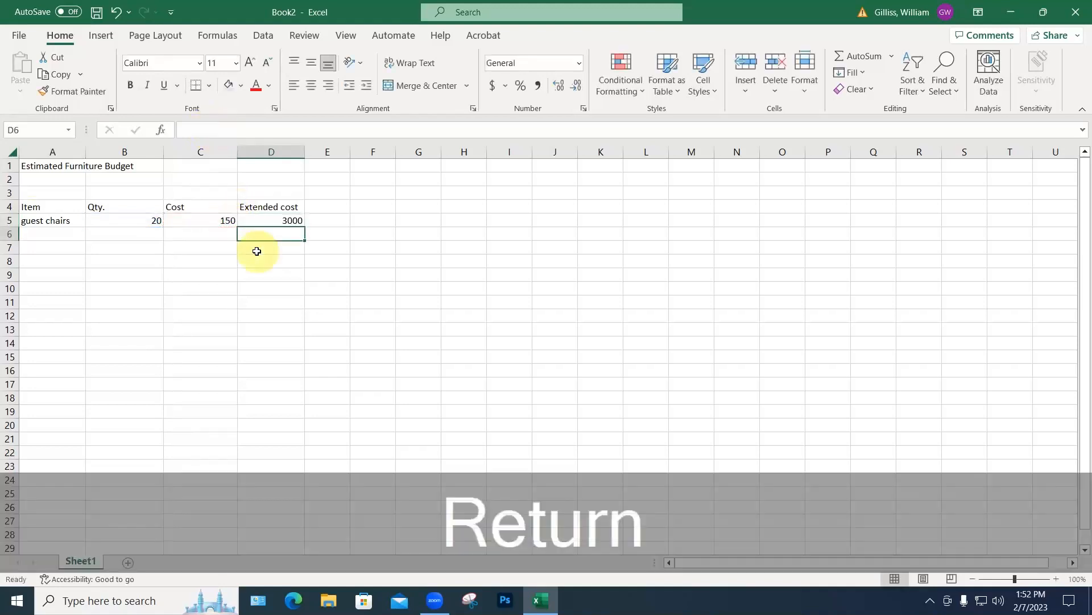
Step: Enter office chairs with quantity 7 and cost 300 in row 6
click(29, 235)
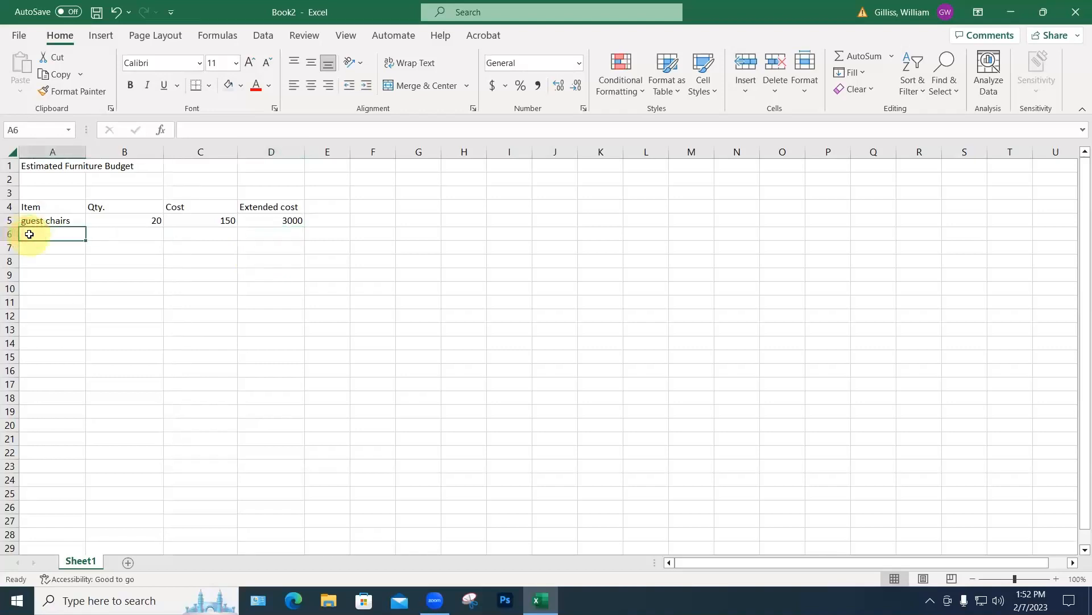
text(office )
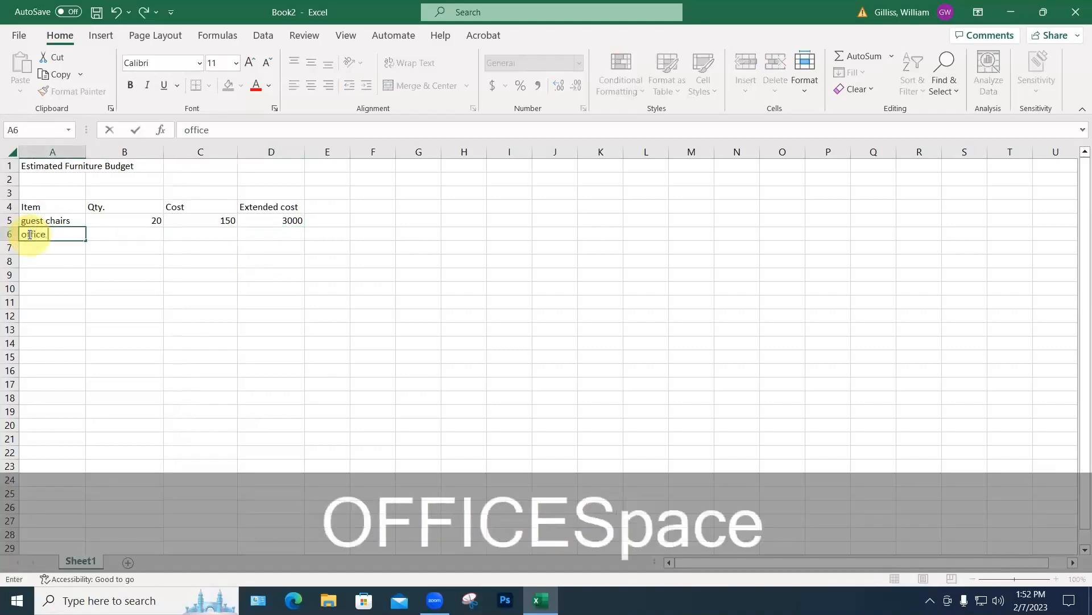
text(chairs)
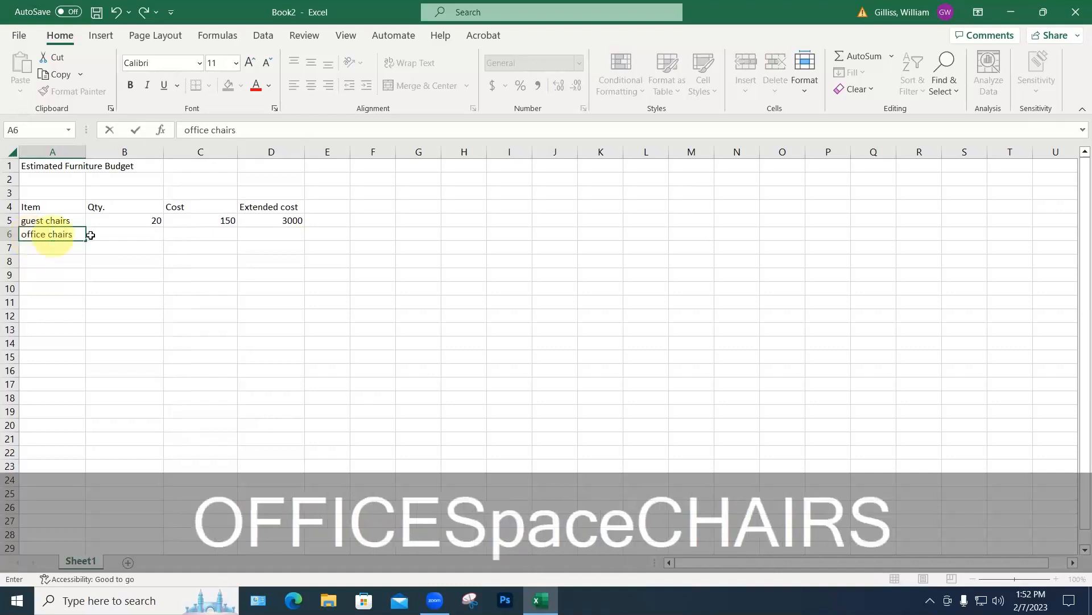
click(145, 237)
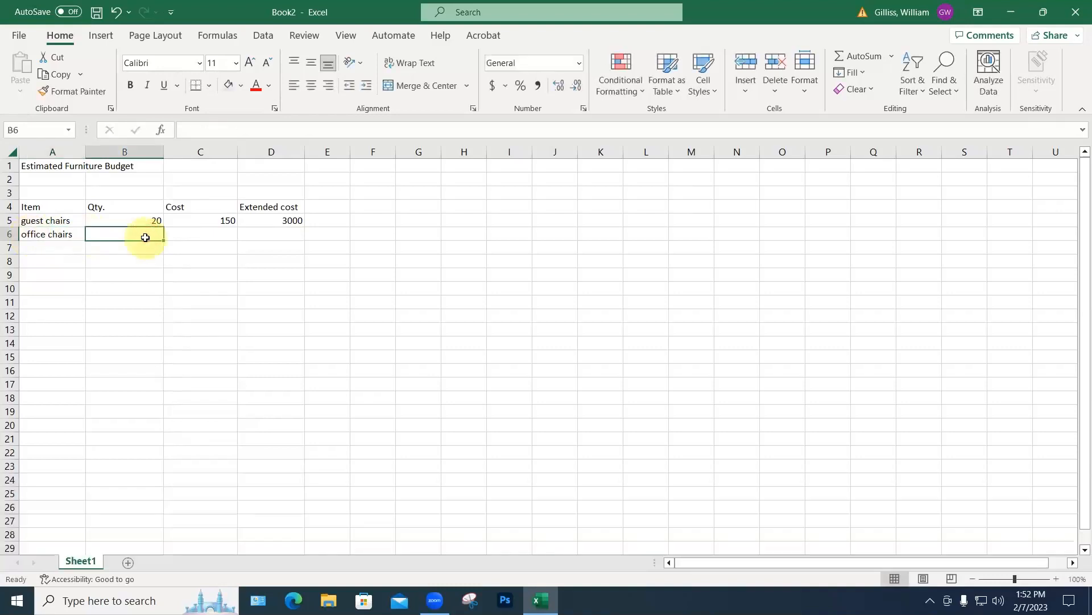
text(7)
click(213, 234)
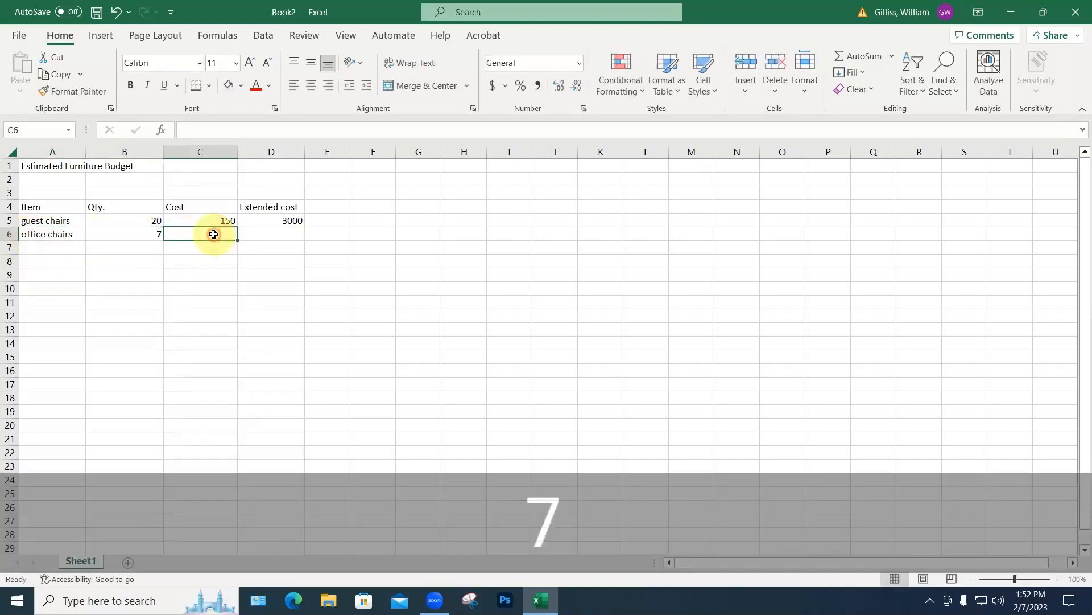
text(300)
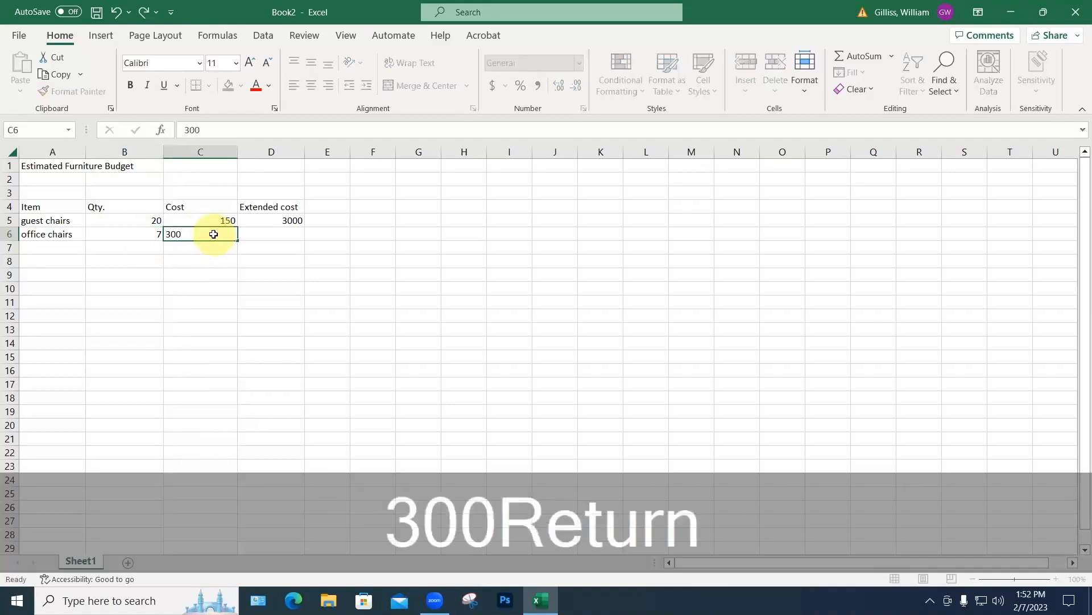
key(Return)
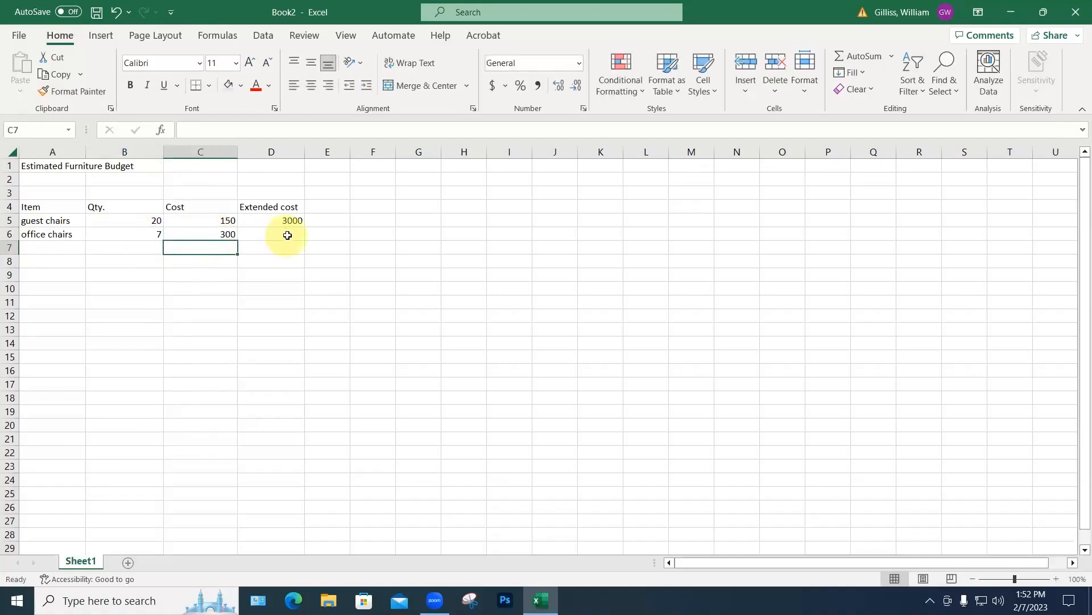
Step: Copy D5's formula into D6, giving =B6*C6 and 2100 for the office chairs
click(290, 222)
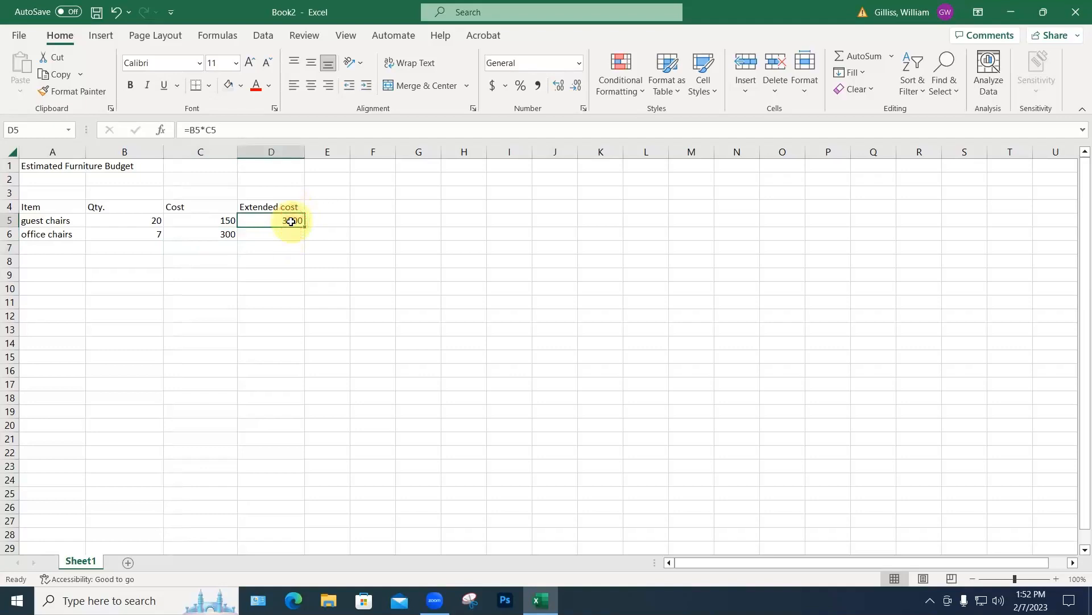
key(ctrl+c)
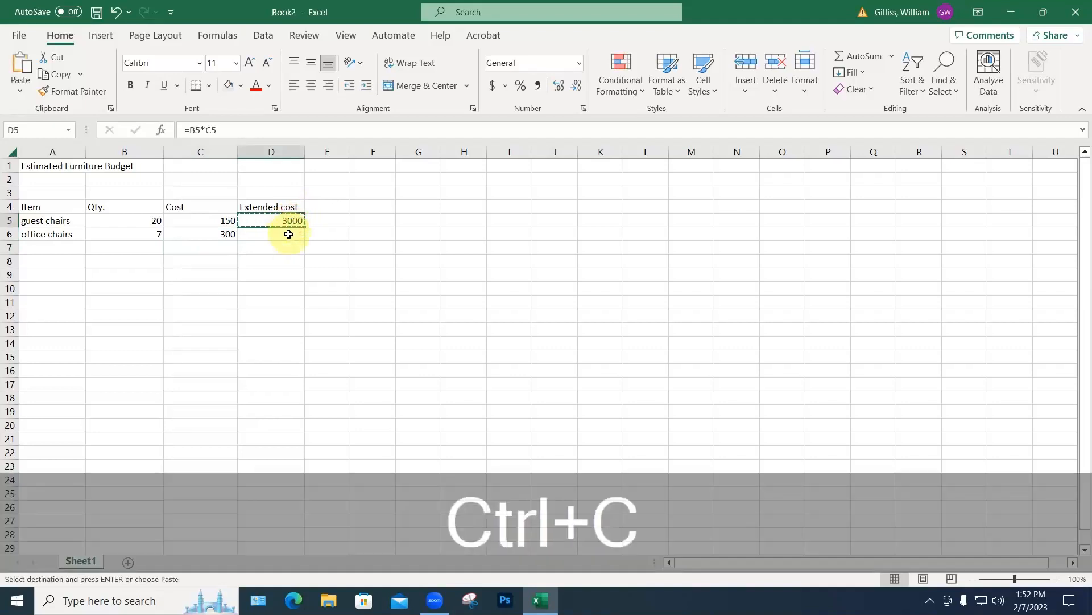
click(289, 235)
key(ctrl+v)
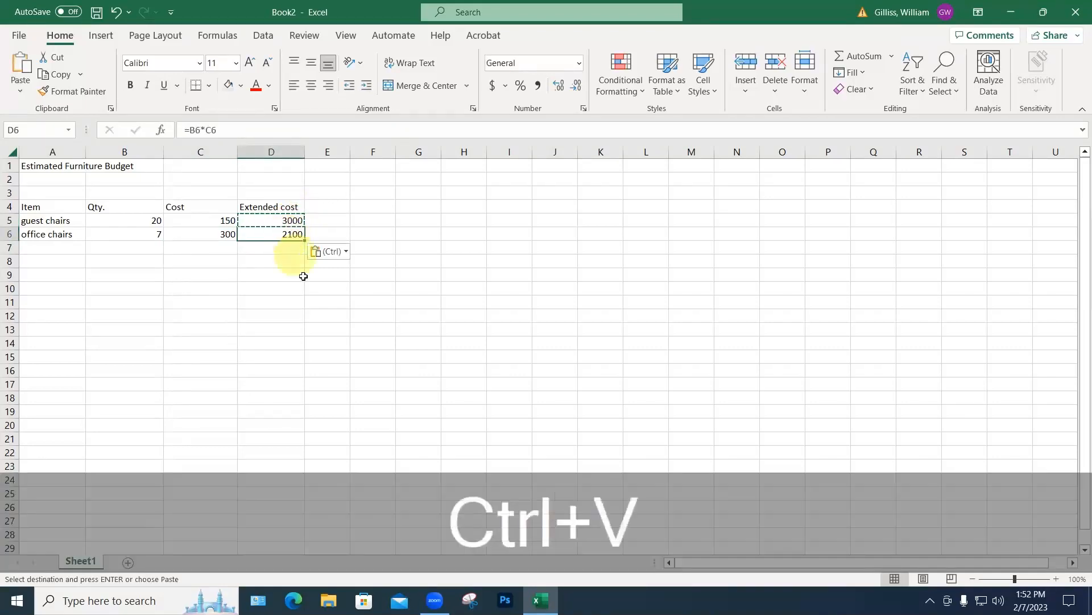
click(305, 292)
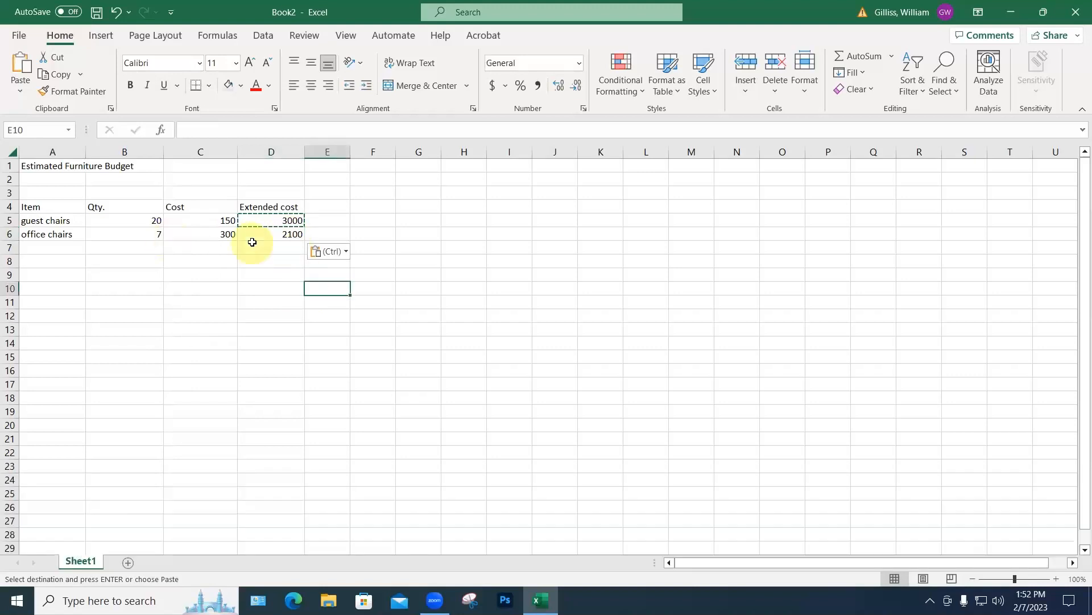
click(41, 246)
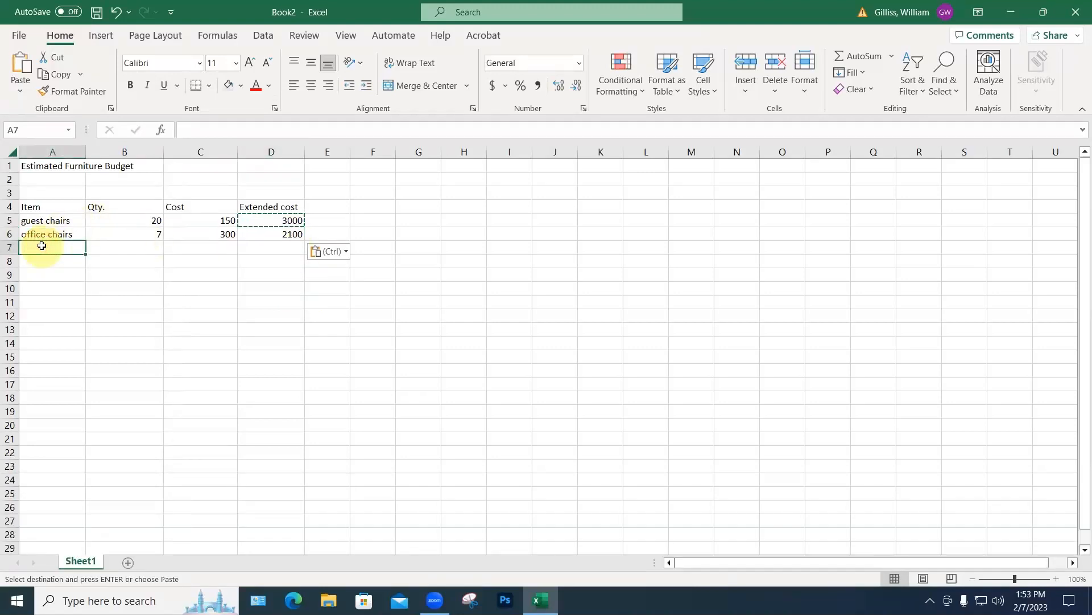
Step: Enter desks with quantity 6 and cost 1000 in row 7
text(desks)
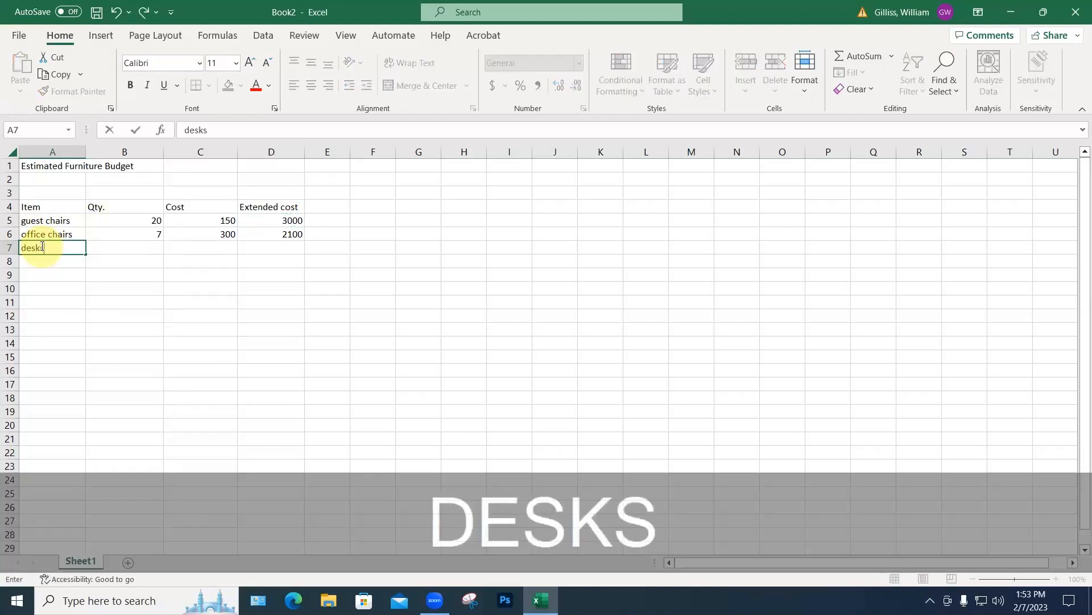
click(149, 248)
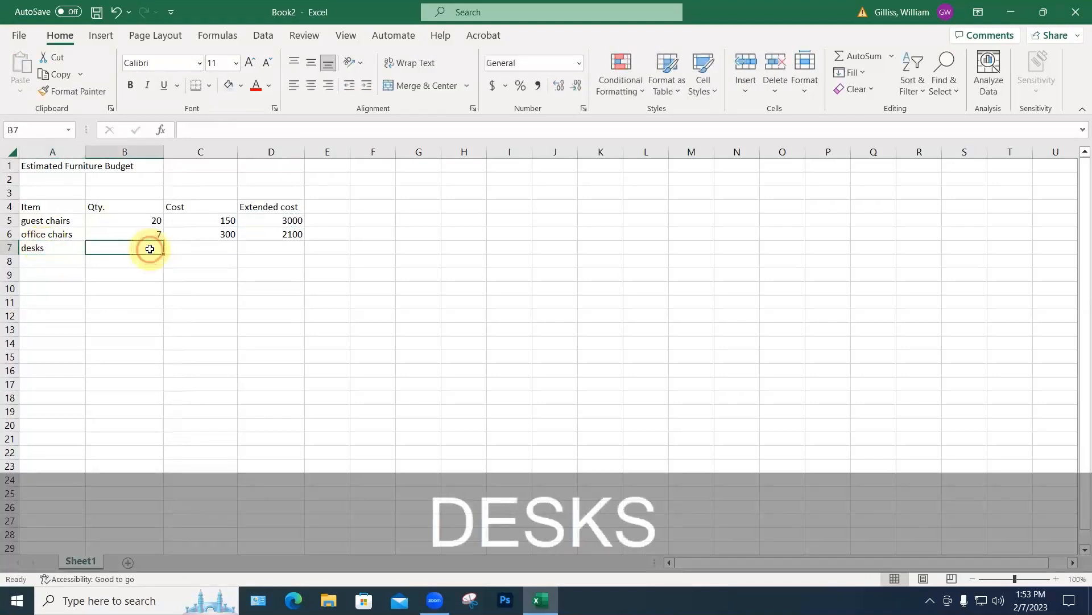
text(6)
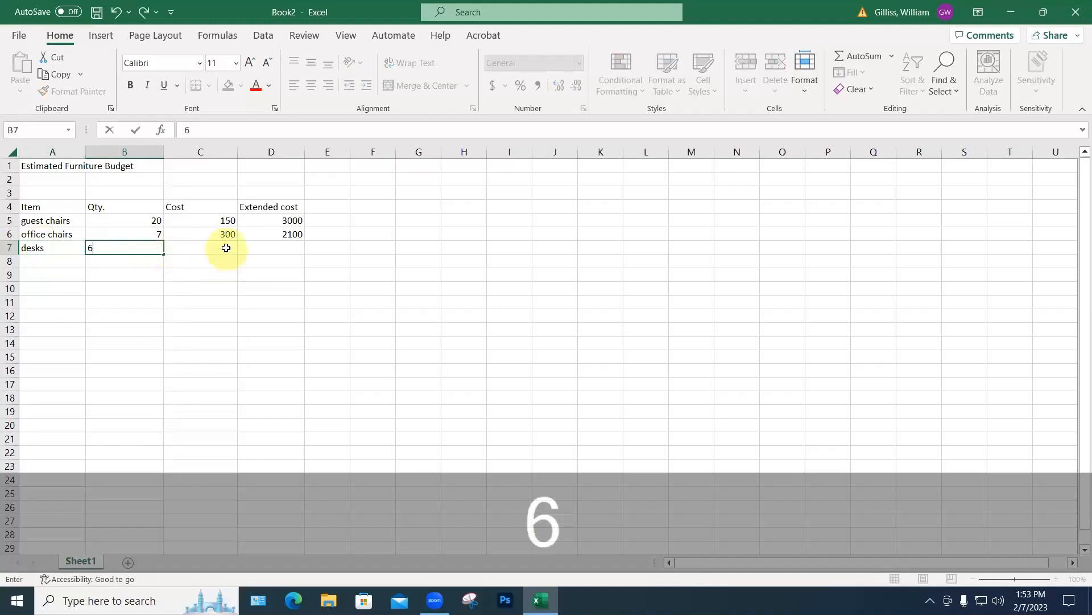
click(225, 247)
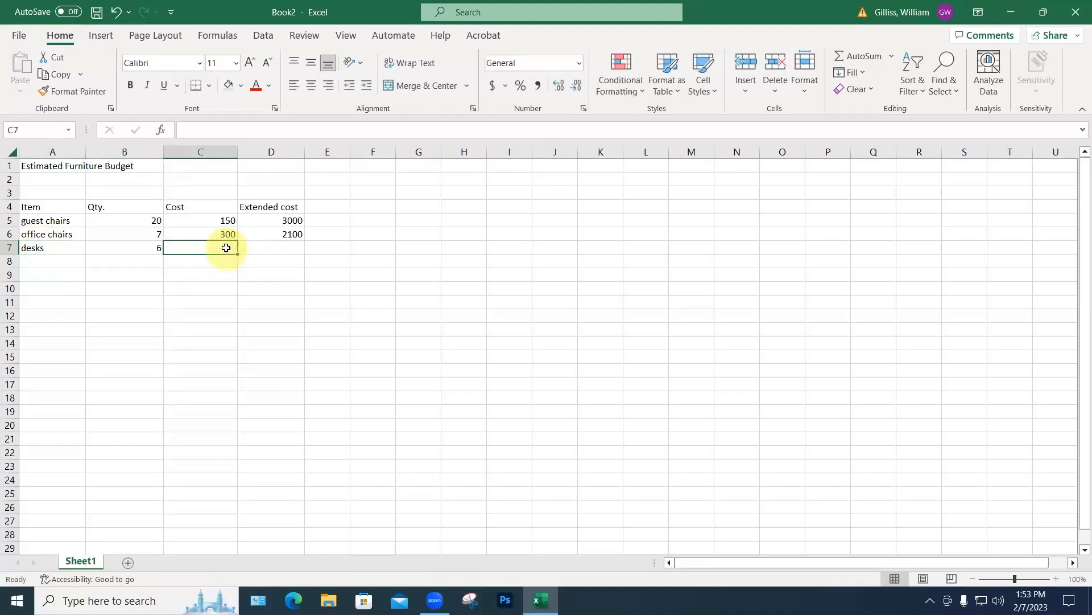
text(1000)
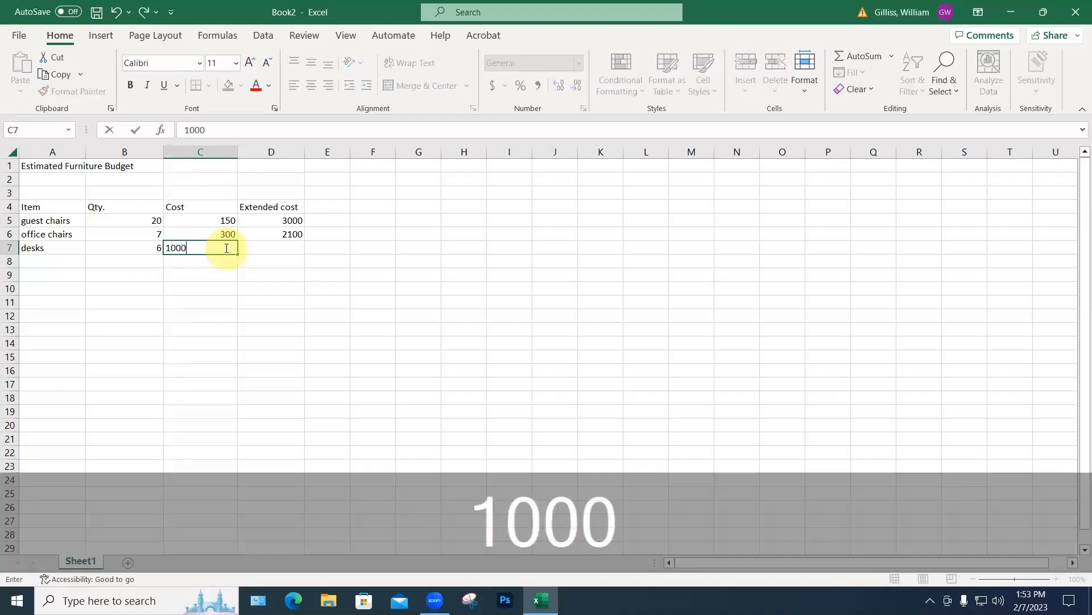
key(Return)
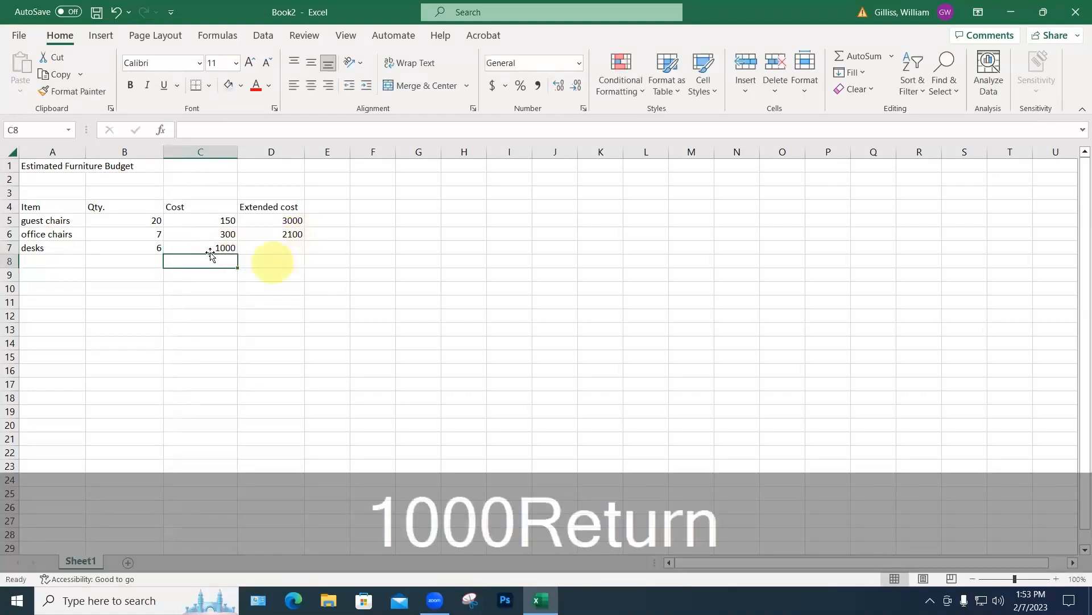
Step: Enter reception desk with quantity 1 and cost 1500 in row 8
click(51, 263)
text(rec)
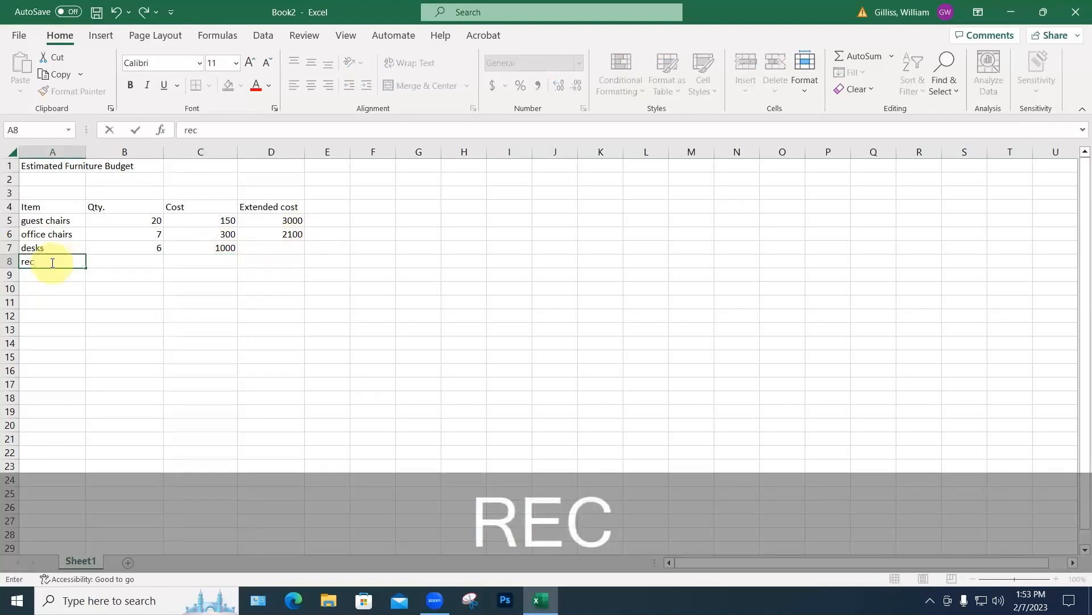
text(eptio)
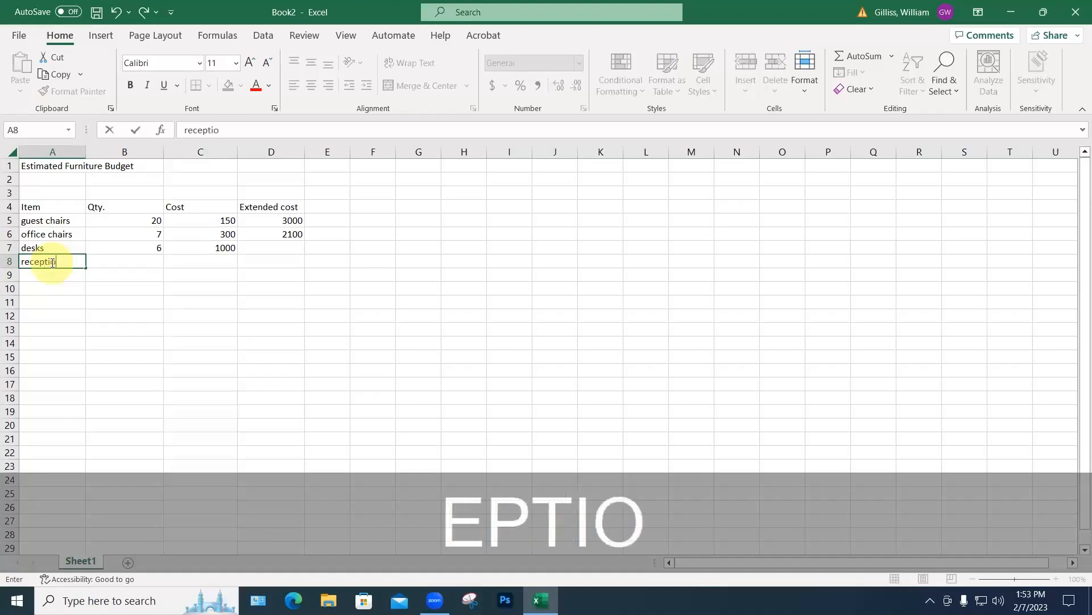
text(n desk)
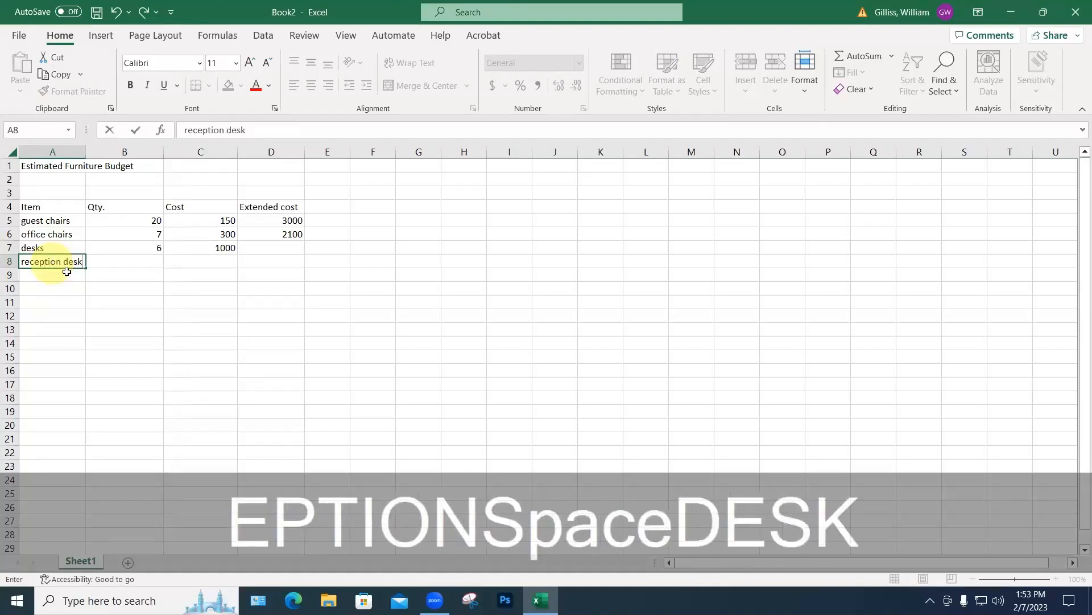
click(152, 265)
text(1)
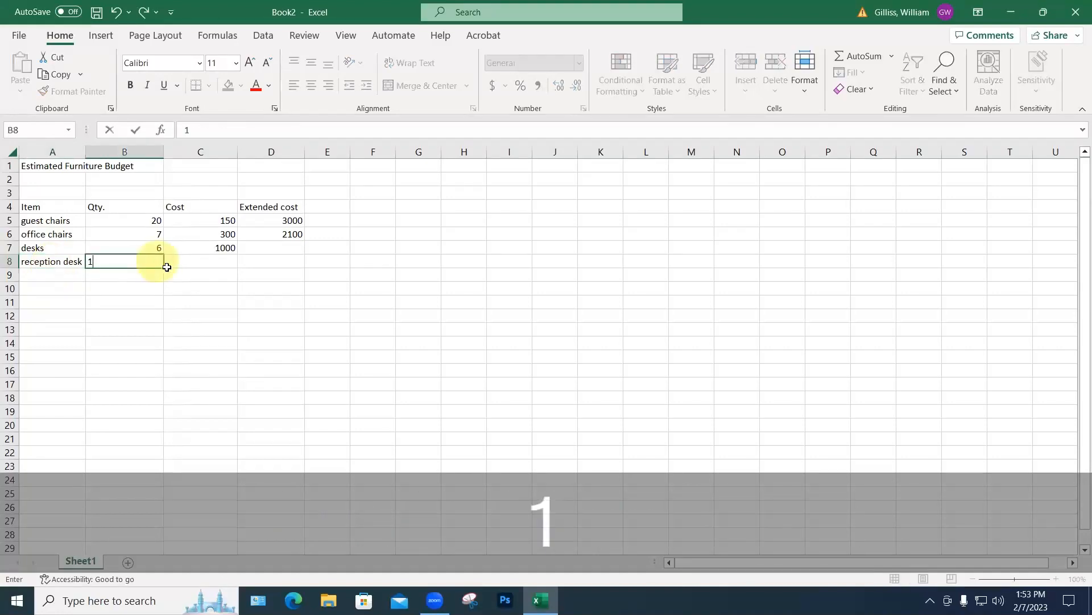
click(214, 259)
text(150)
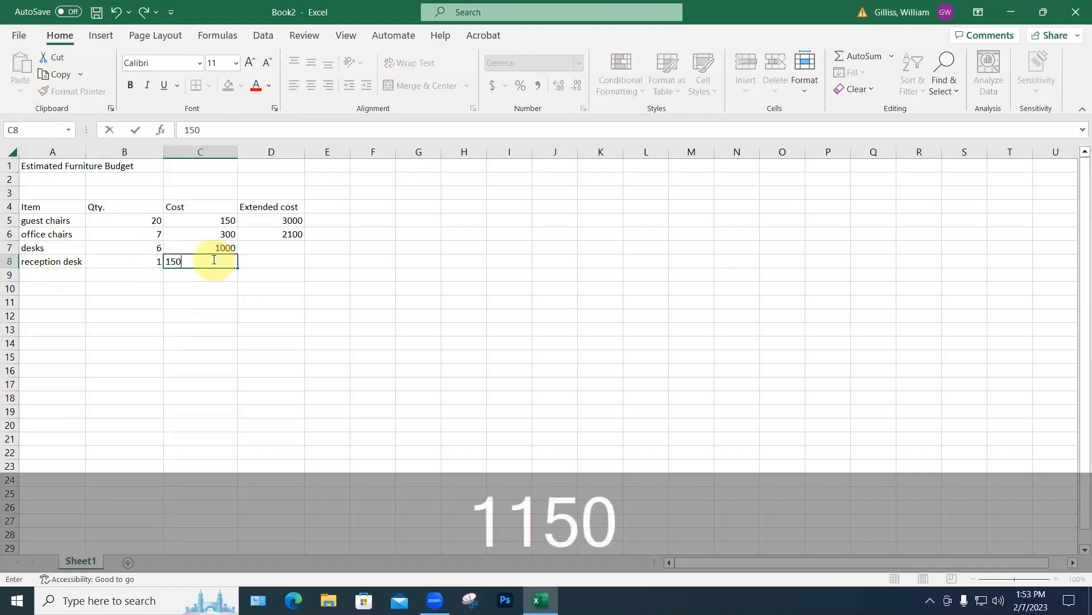
key(Return)
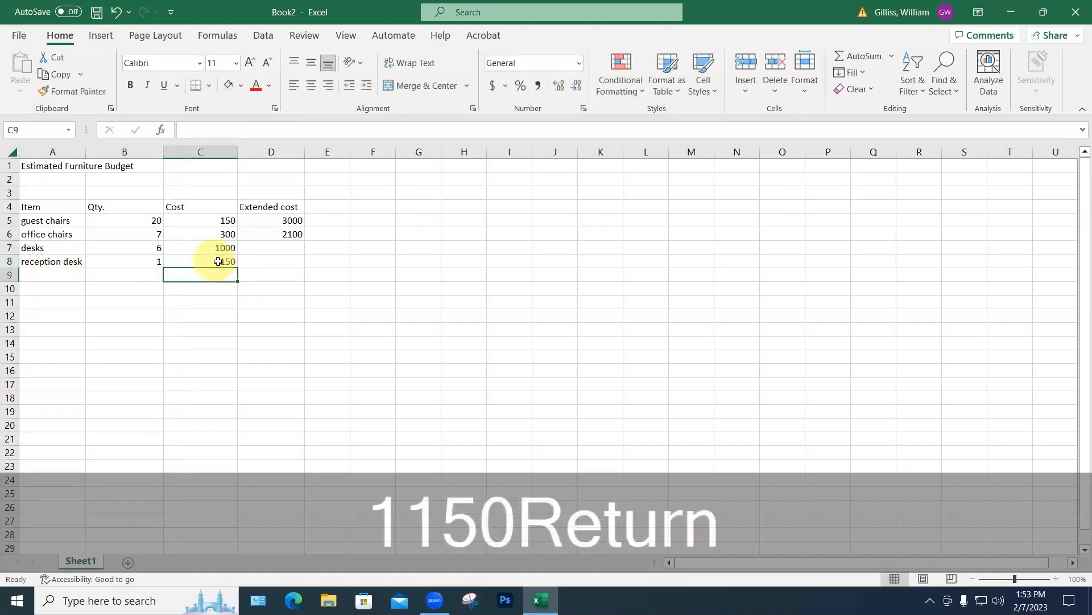
click(214, 260)
text(1500)
key(Return)
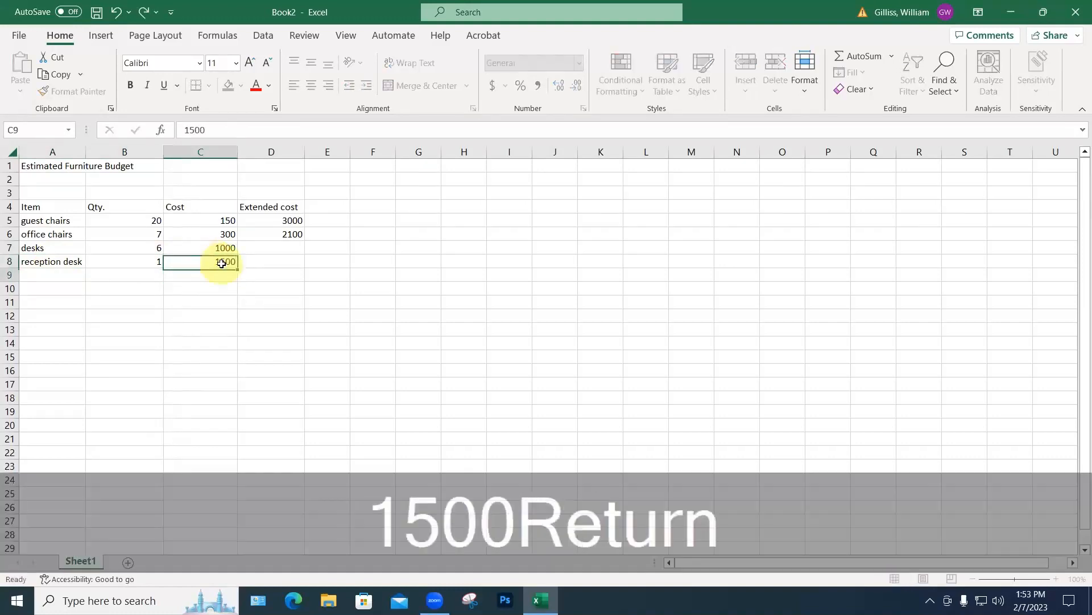
click(37, 274)
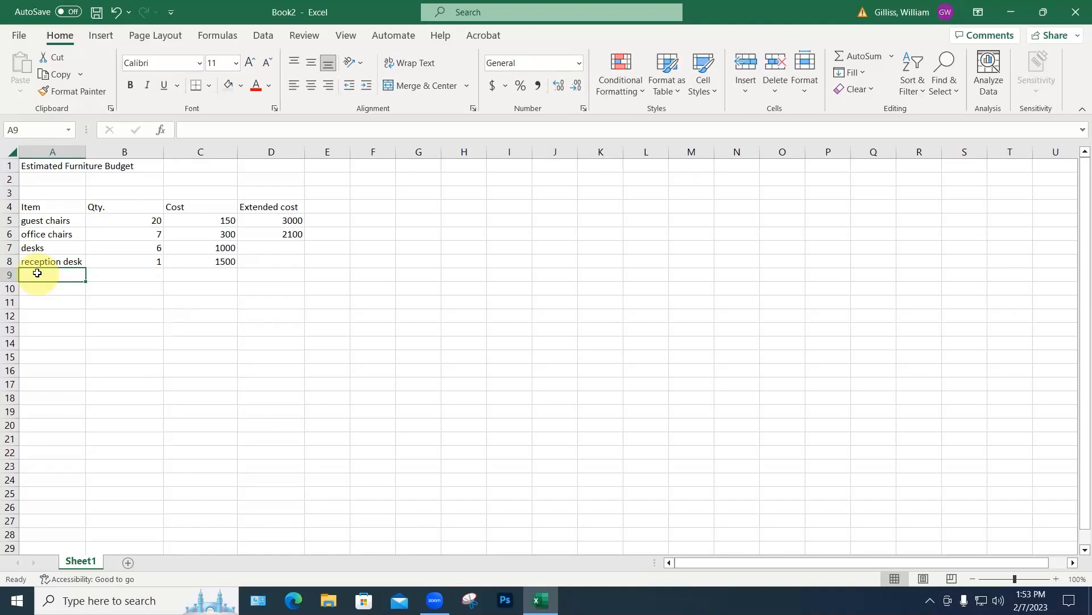
Step: List the items Filing, tall, filing, short and credenzas in A9:A11
text(F)
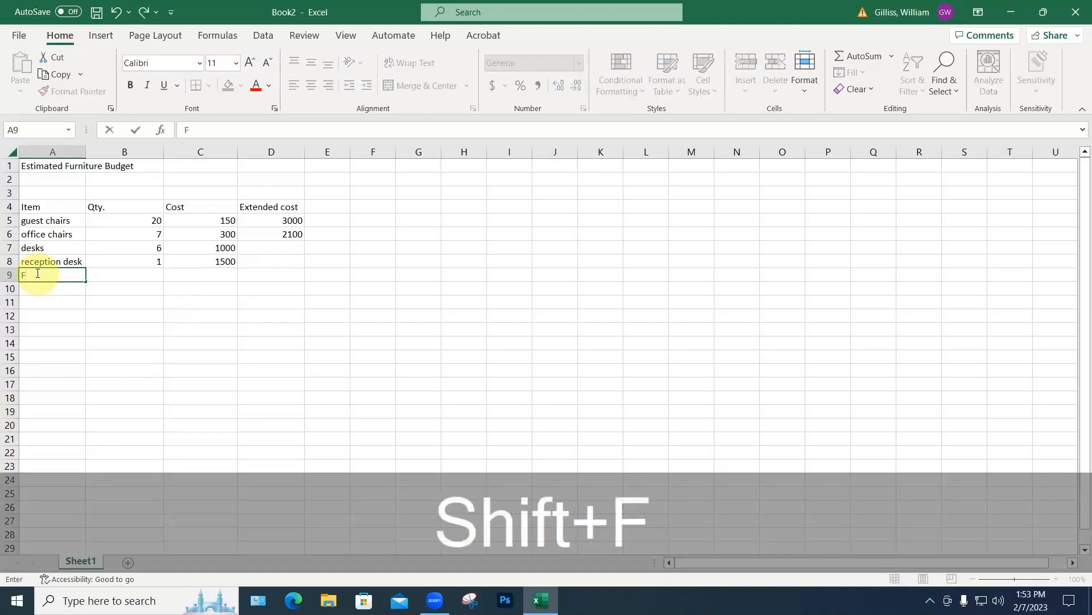
text(iling, tall)
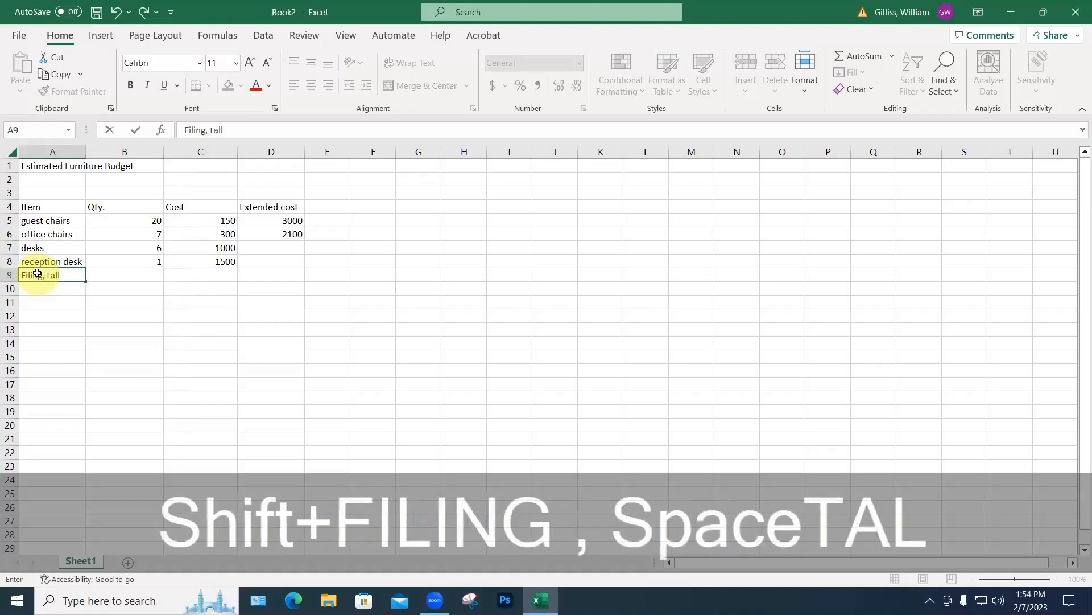
key(Return)
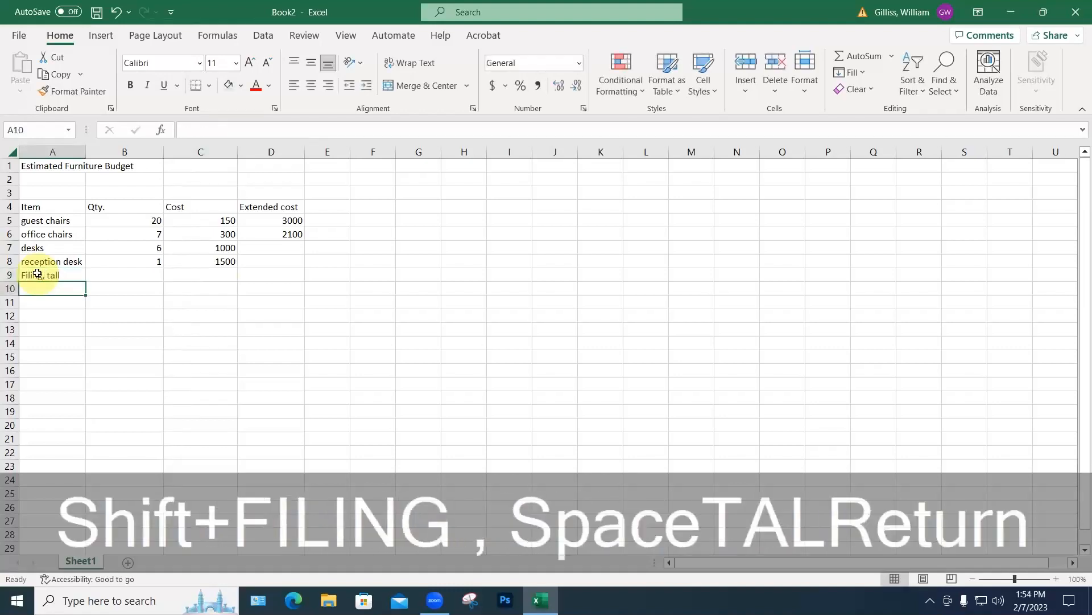
text(filing, sho)
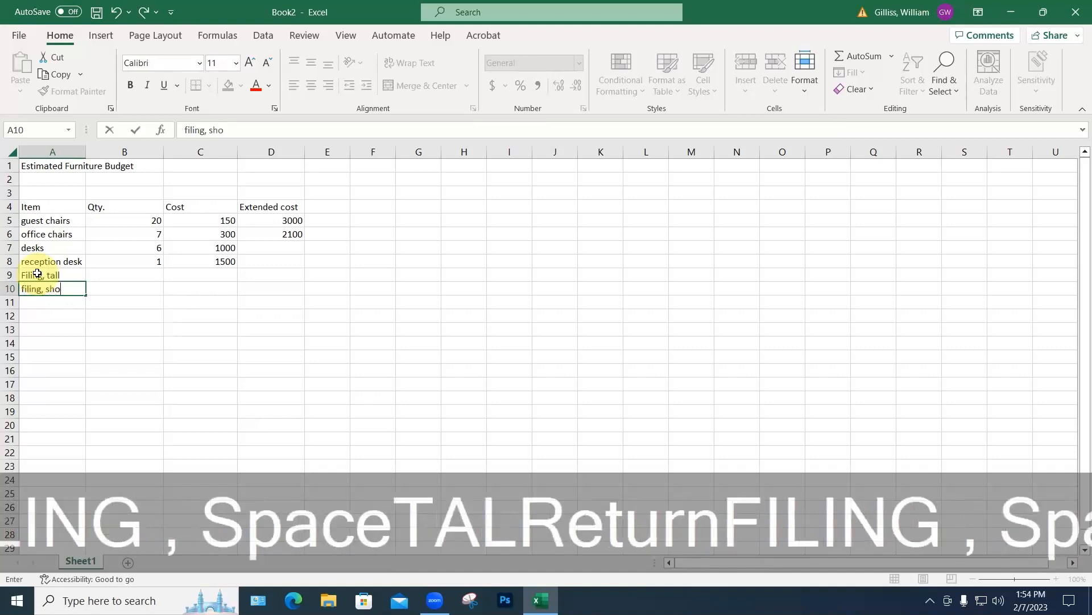
text(rt)
key(Return)
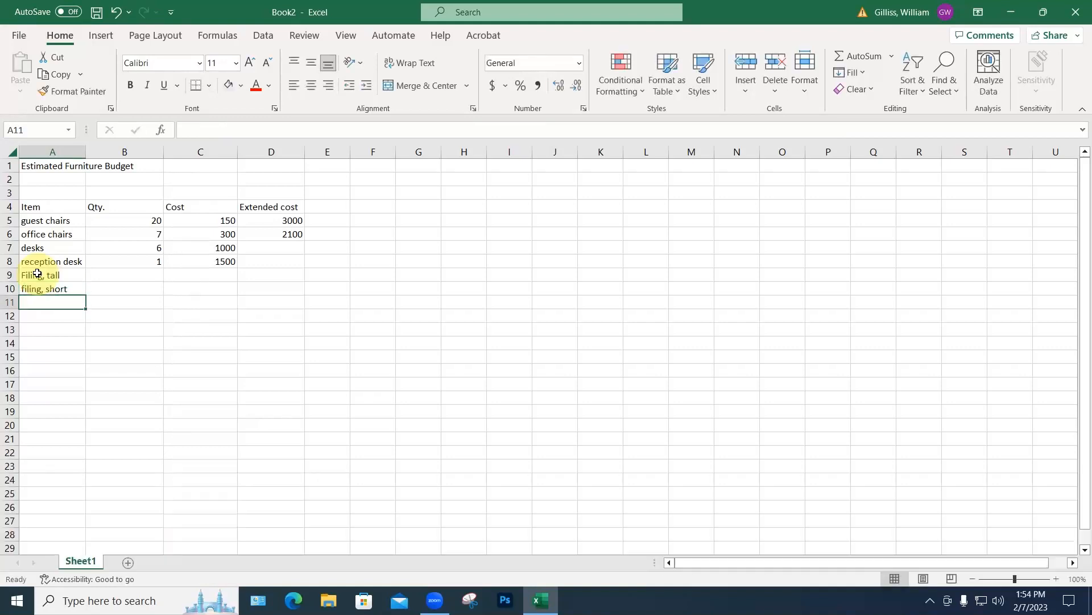
text(credenz)
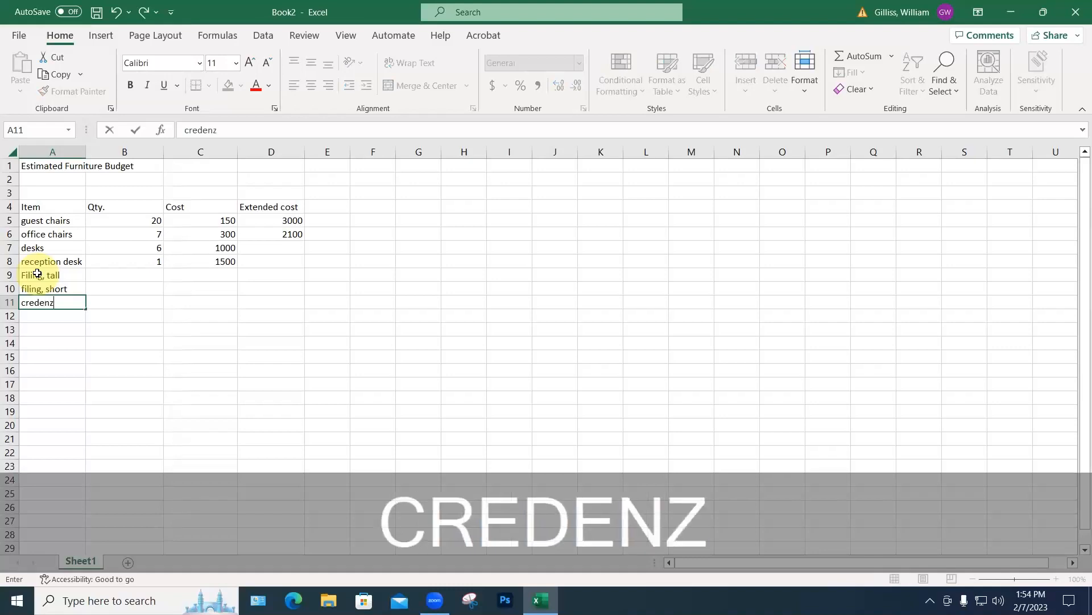
text(as)
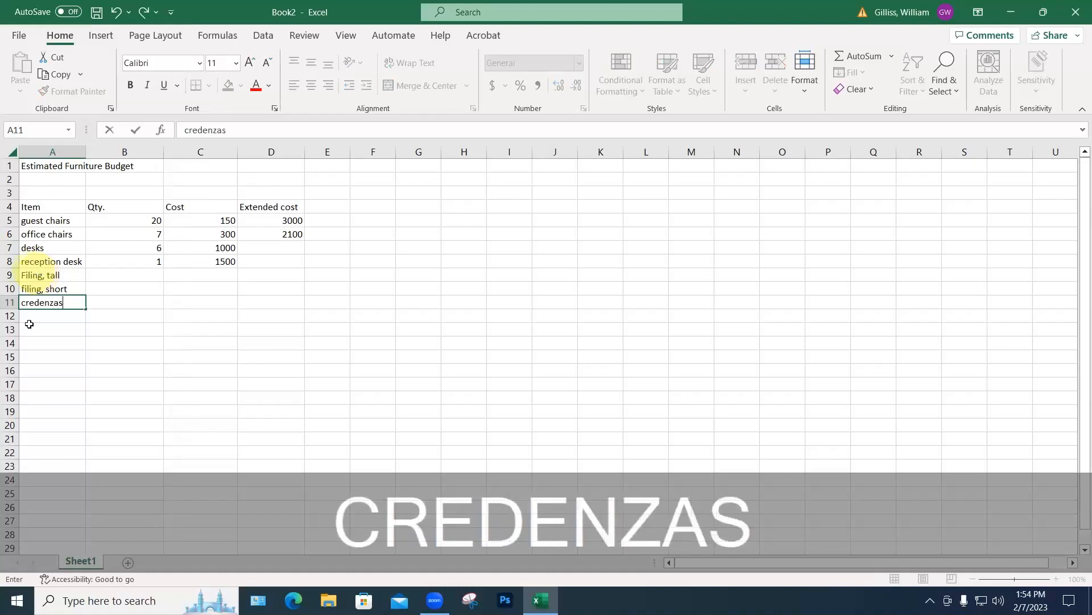
key(Return)
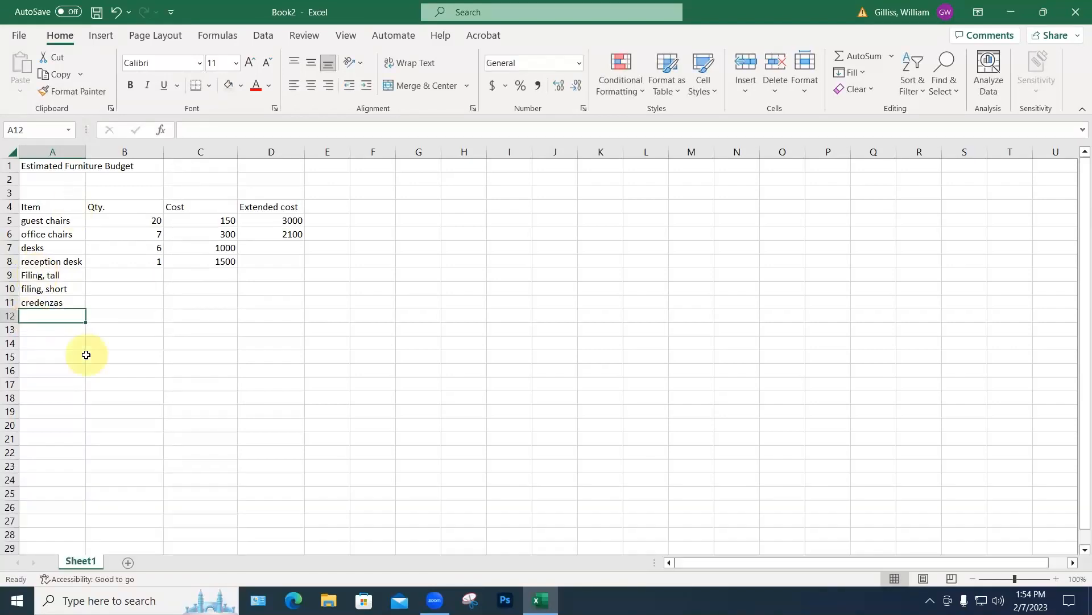
click(151, 275)
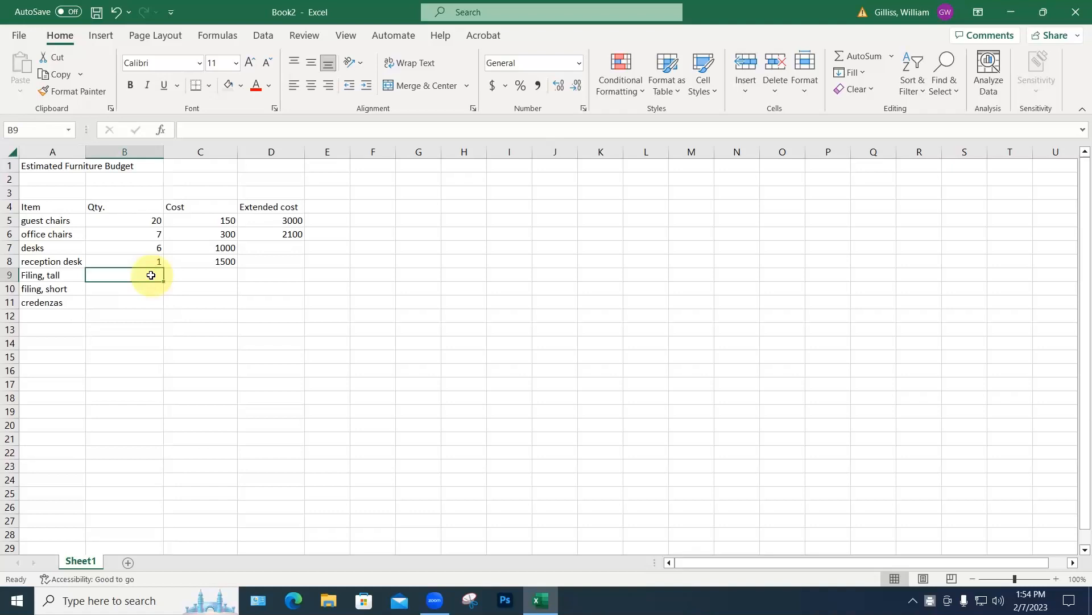
Step: Give Filing, tall quantity 3 at cost 200 and filing, short quantity 6 at 350
text(3)
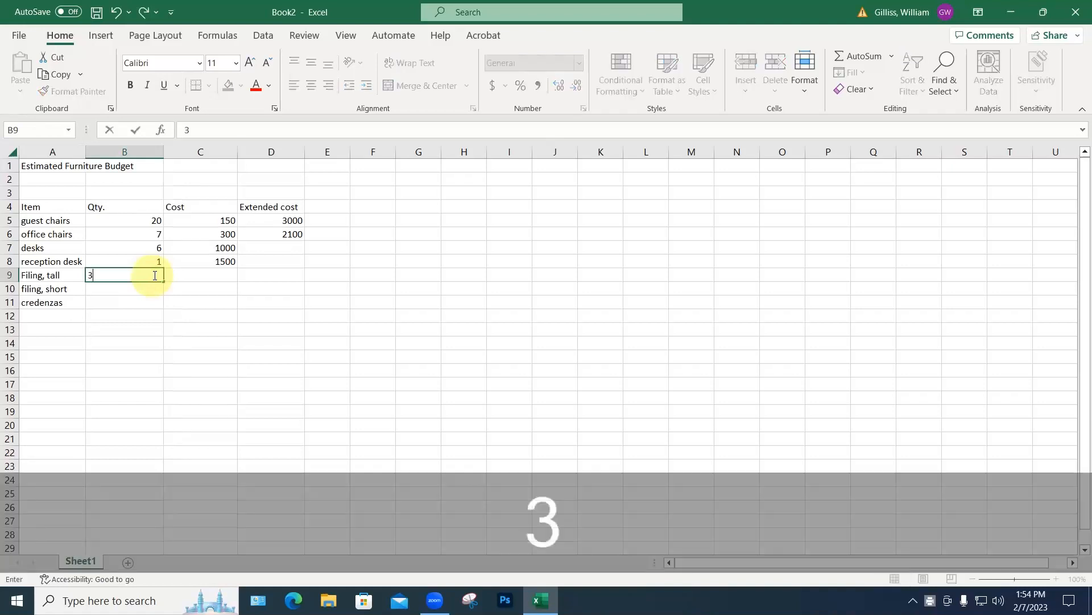
click(223, 273)
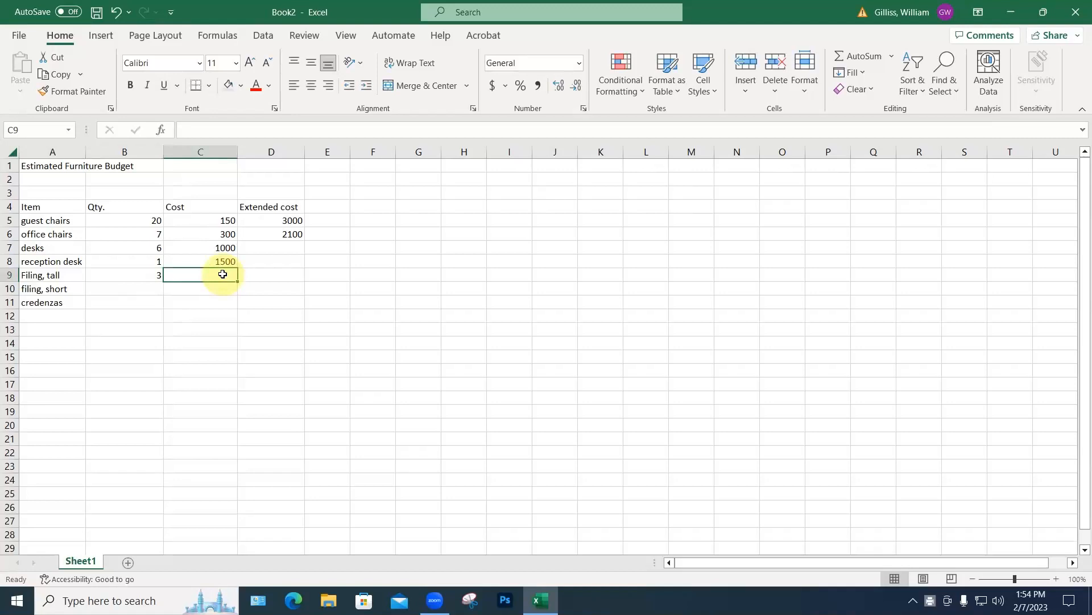
text(200)
key(Return)
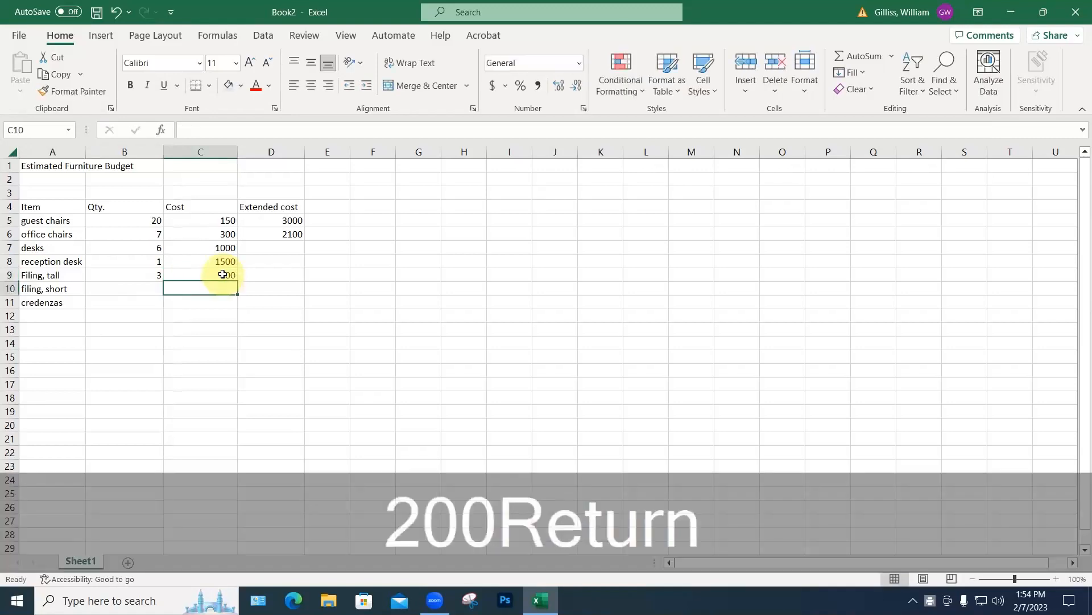
click(144, 289)
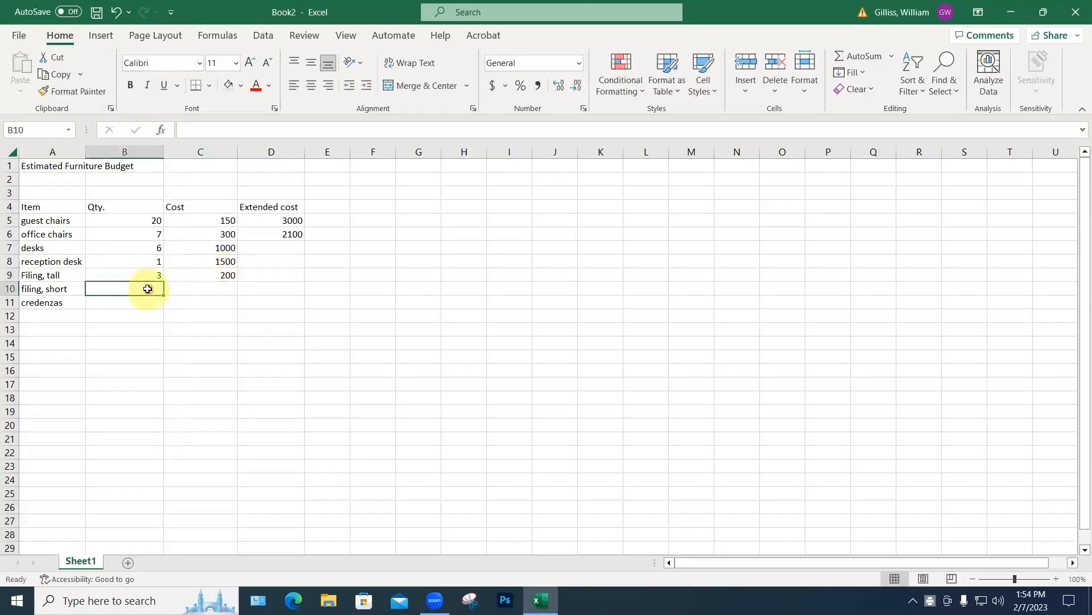
text(6)
click(223, 288)
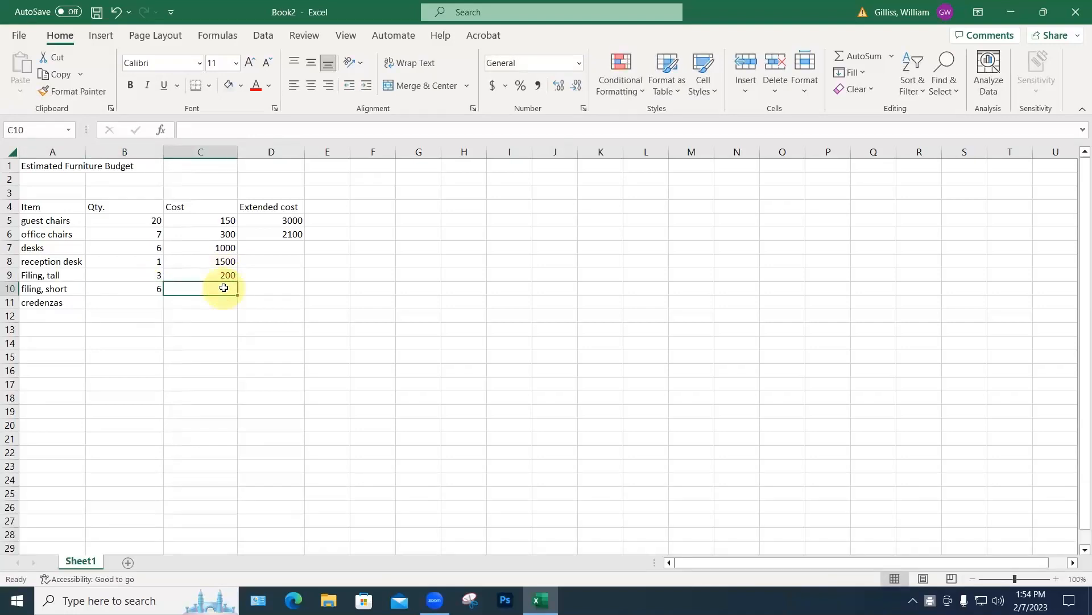
text(350)
key(Return)
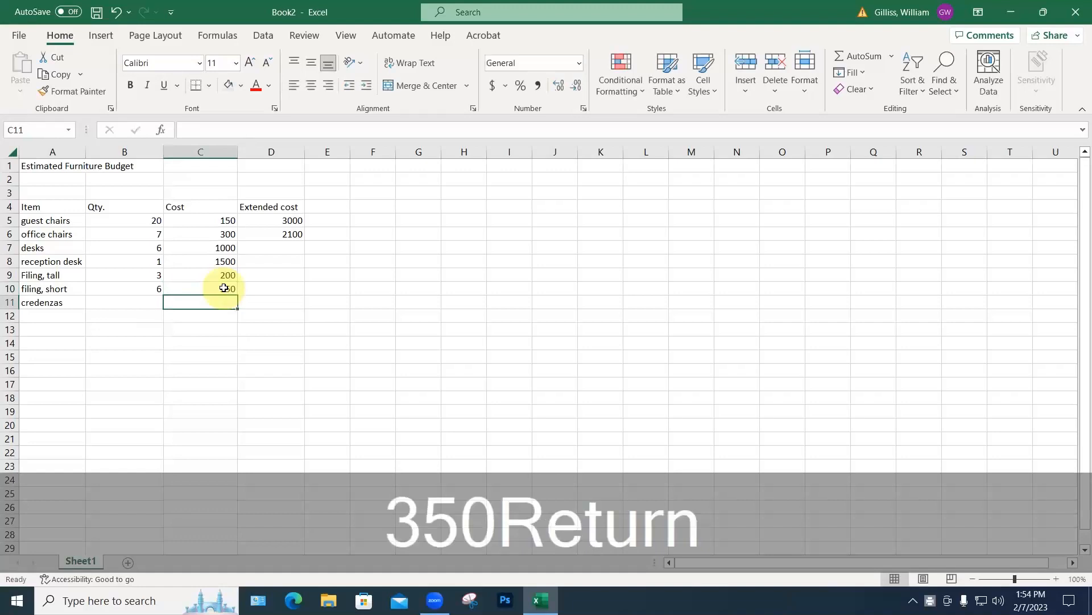
Step: Give credenzas quantity 6 at cost 1000, then copy D6's extended-cost formula
click(152, 302)
text(6)
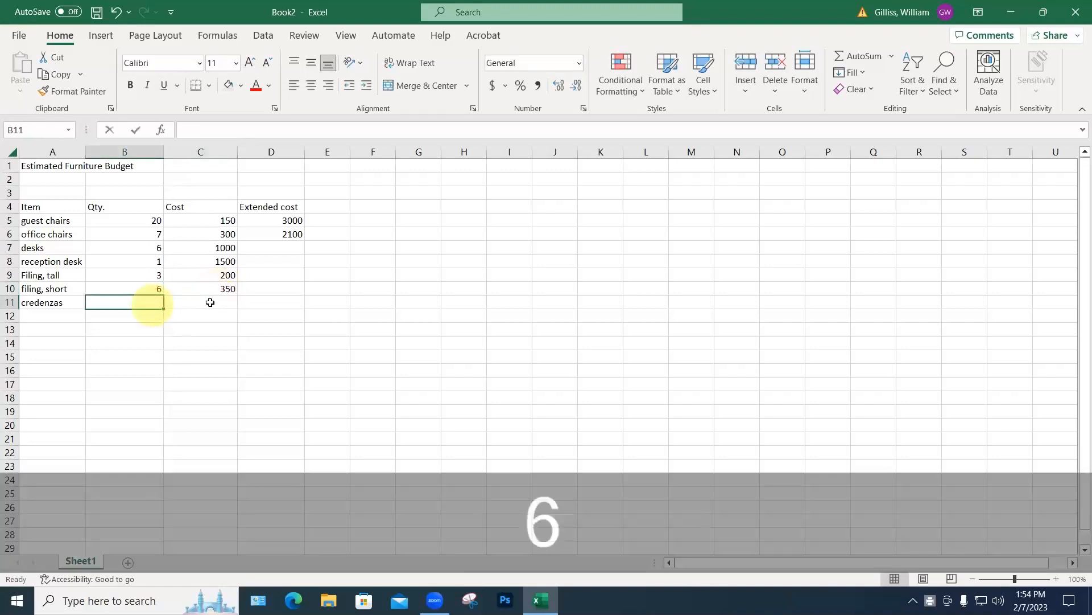
click(226, 300)
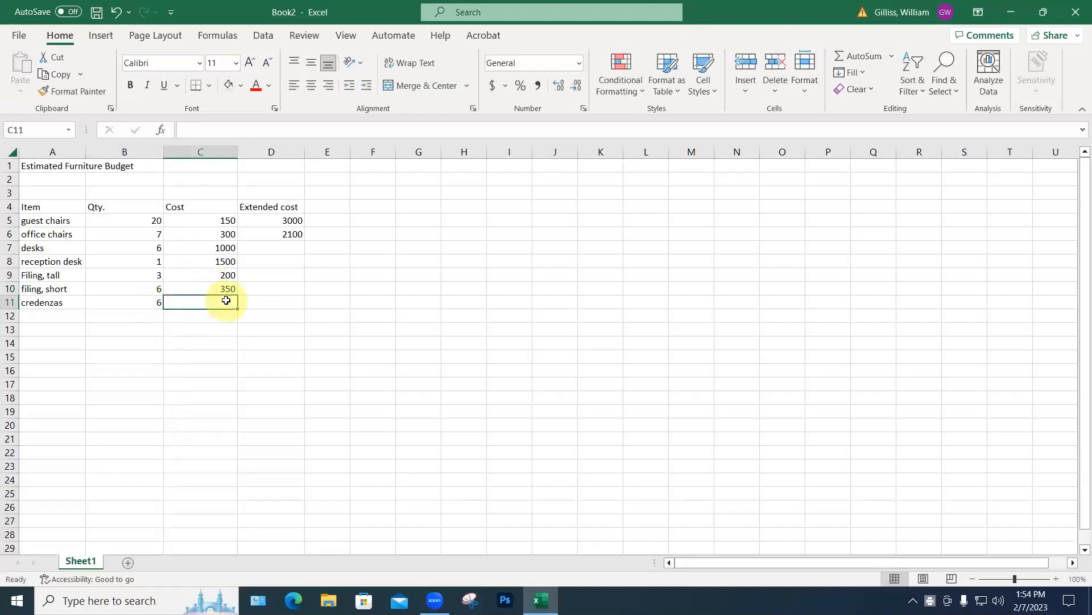
text(1000)
key(Return)
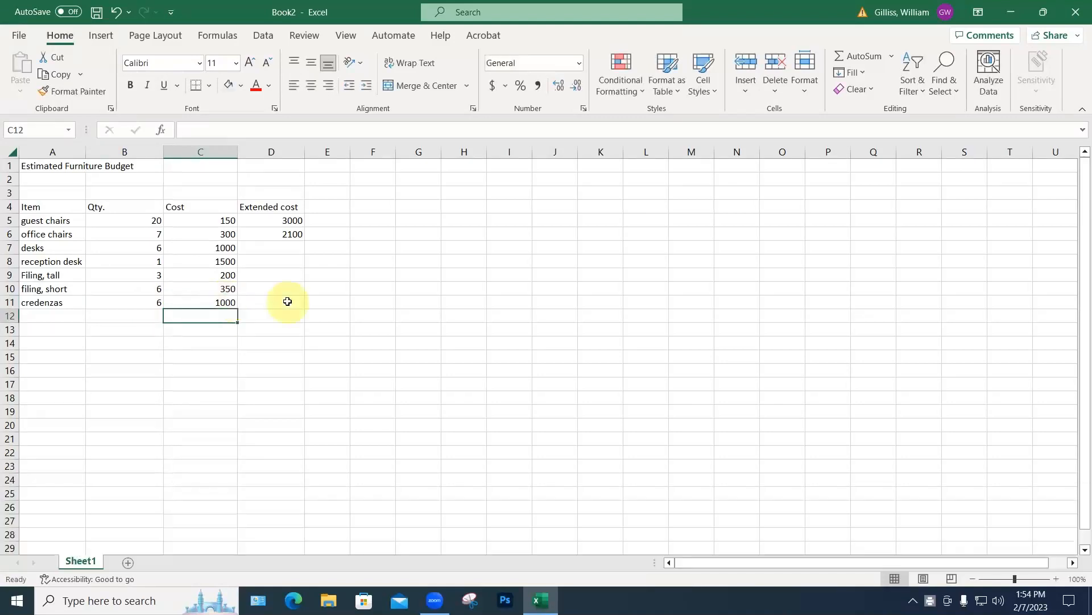
click(291, 235)
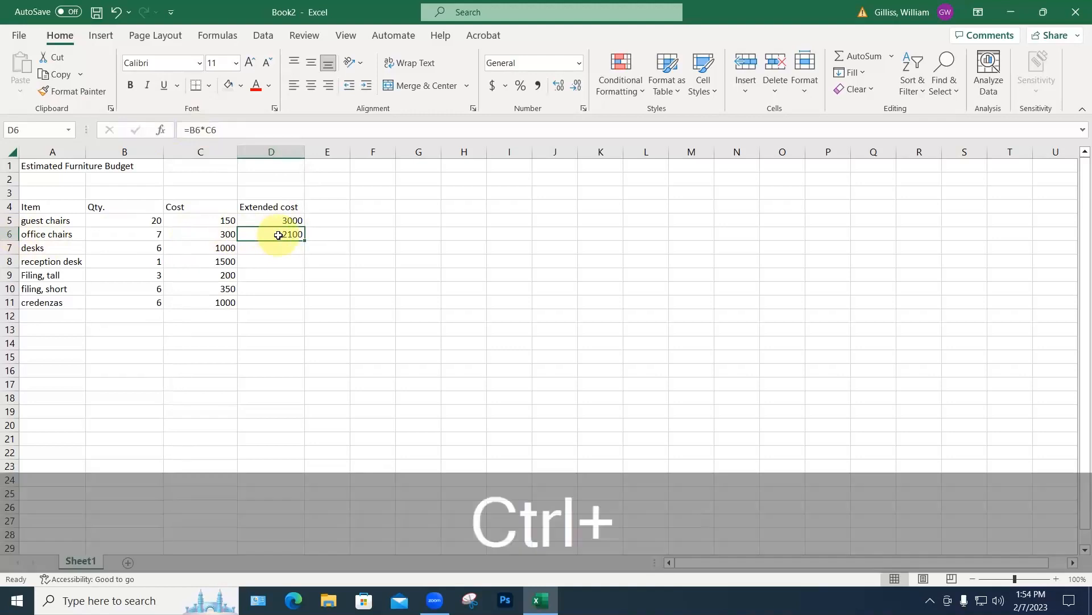
key(ctrl+c)
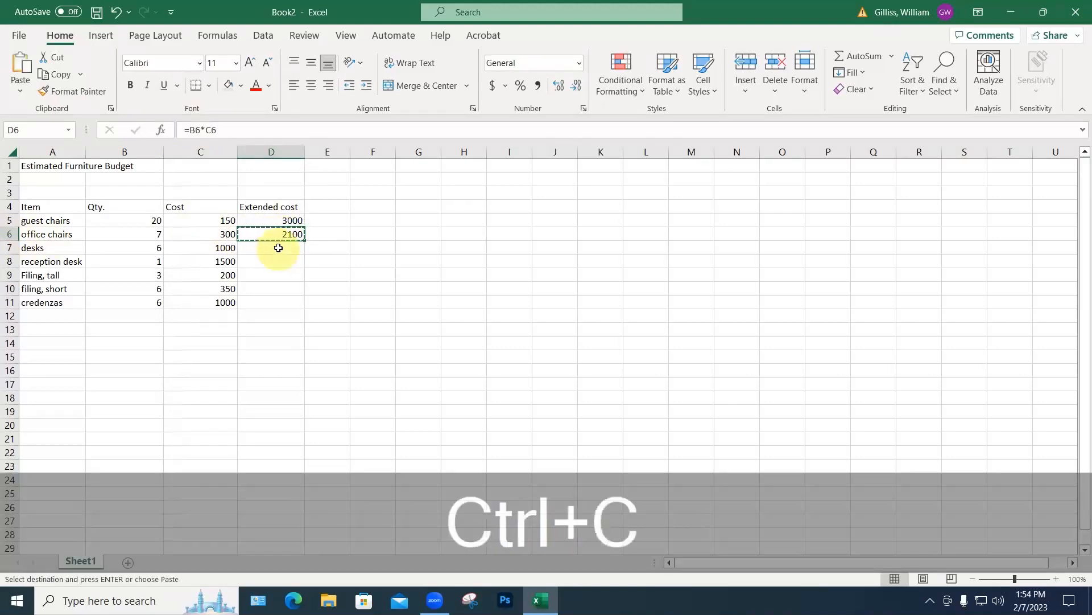
Step: Paste the extended-cost formula into D7:D11, showing 6000, 1500, 600, 2100 and 6000
drag(278, 246, 277, 304)
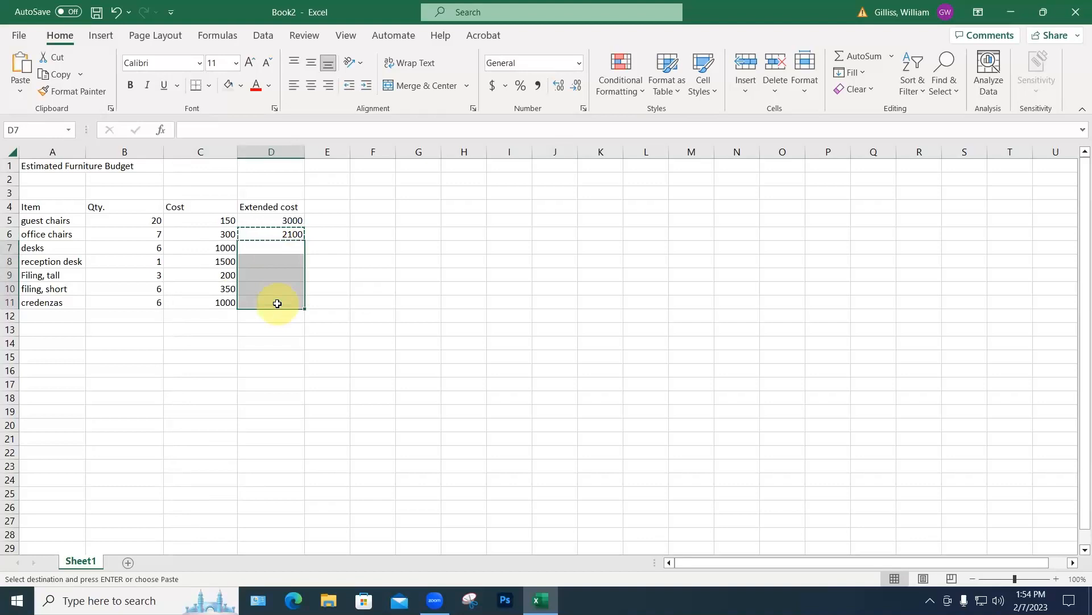
key(ctrl+v)
click(283, 355)
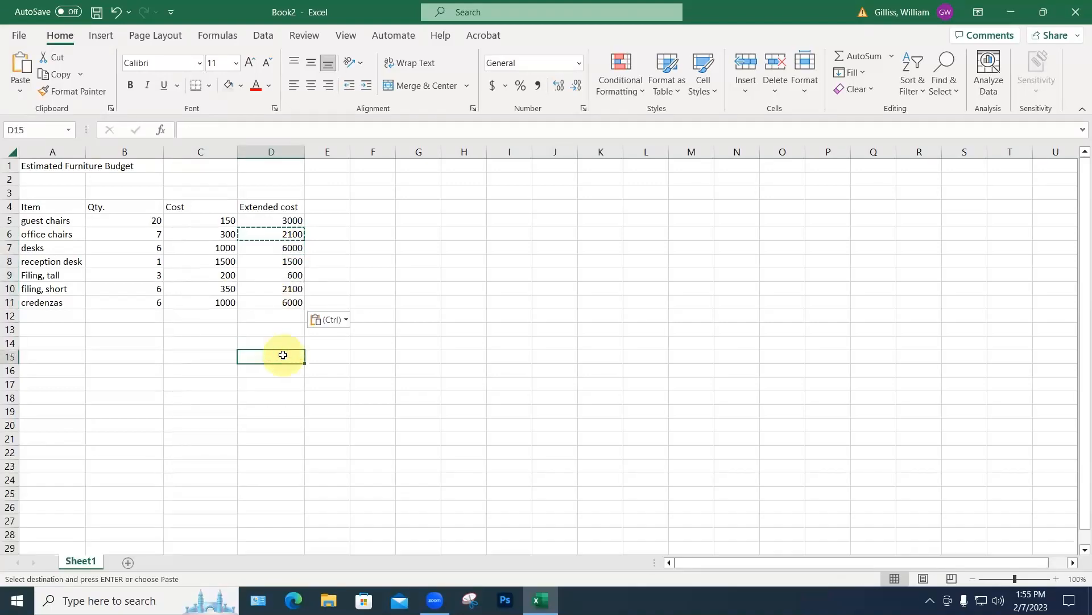
click(292, 302)
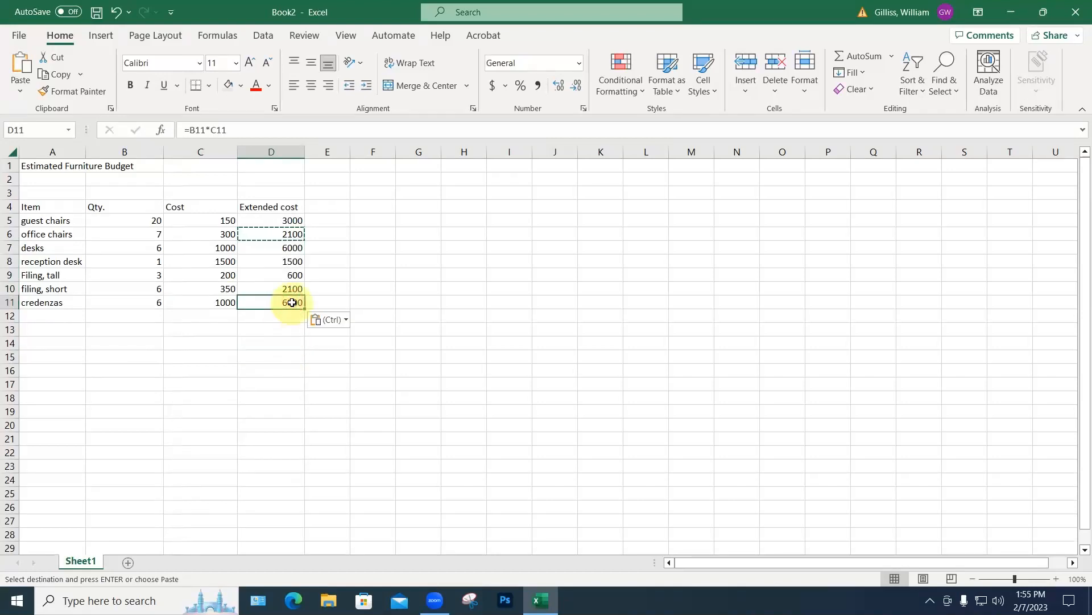
key(Escape)
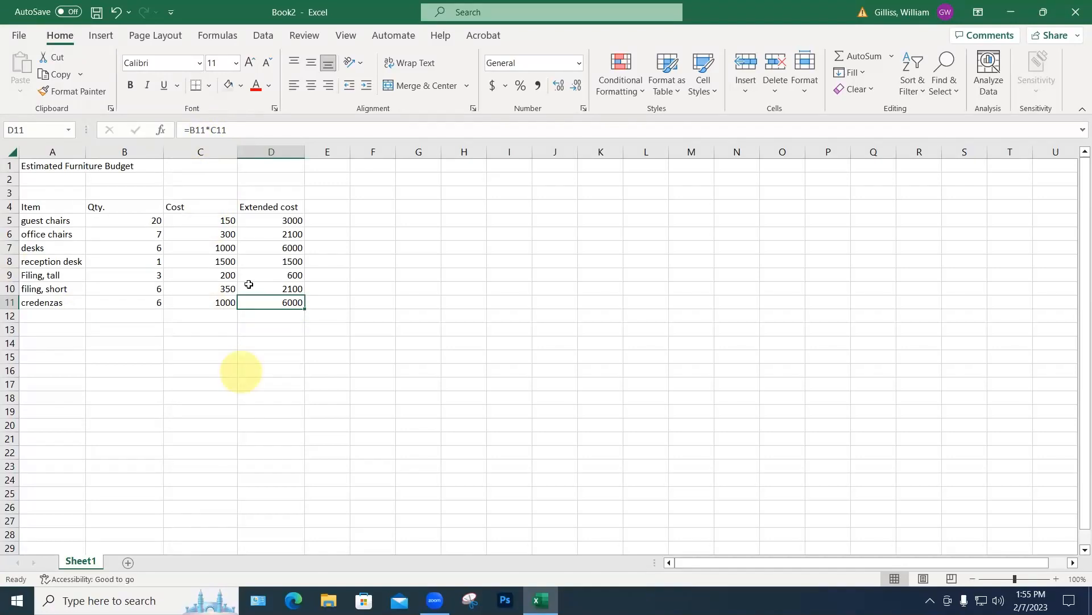
click(34, 316)
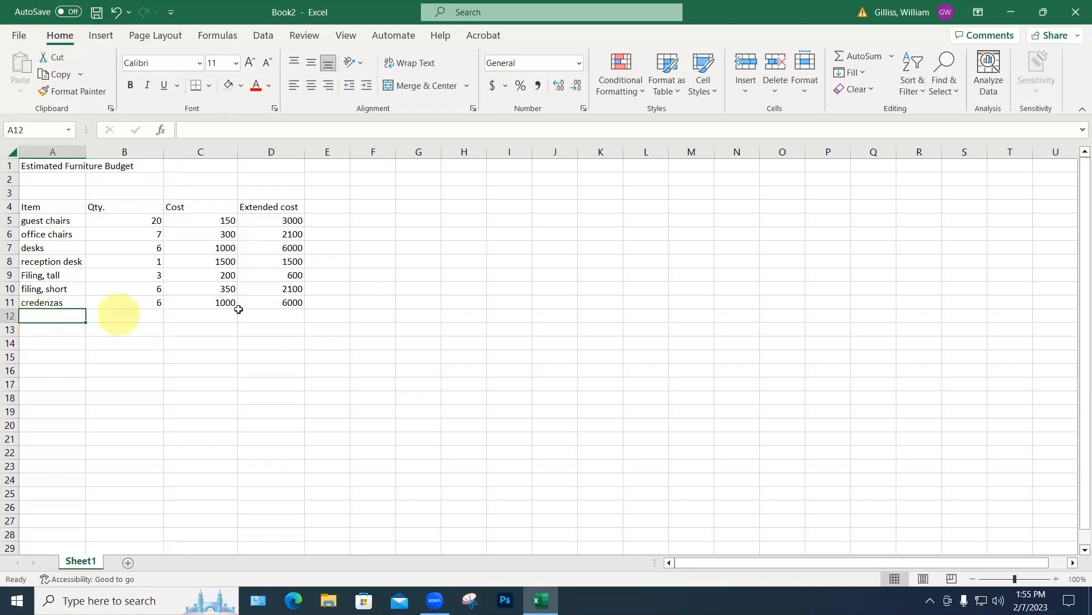
click(288, 305)
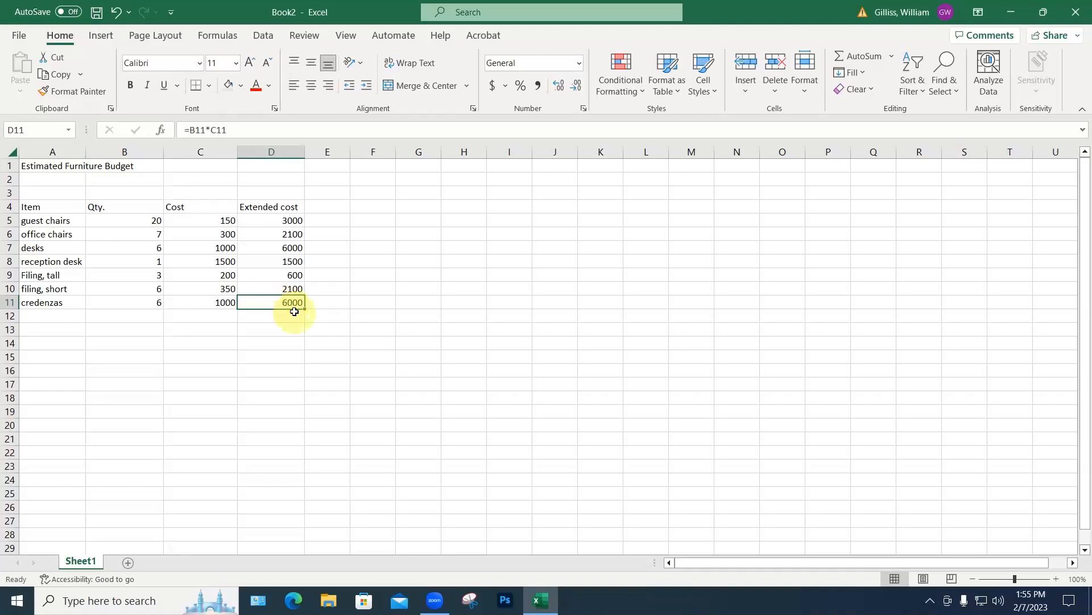
Step: Apply a Thick Bottom Border under D11's 6000 extended cost
click(209, 86)
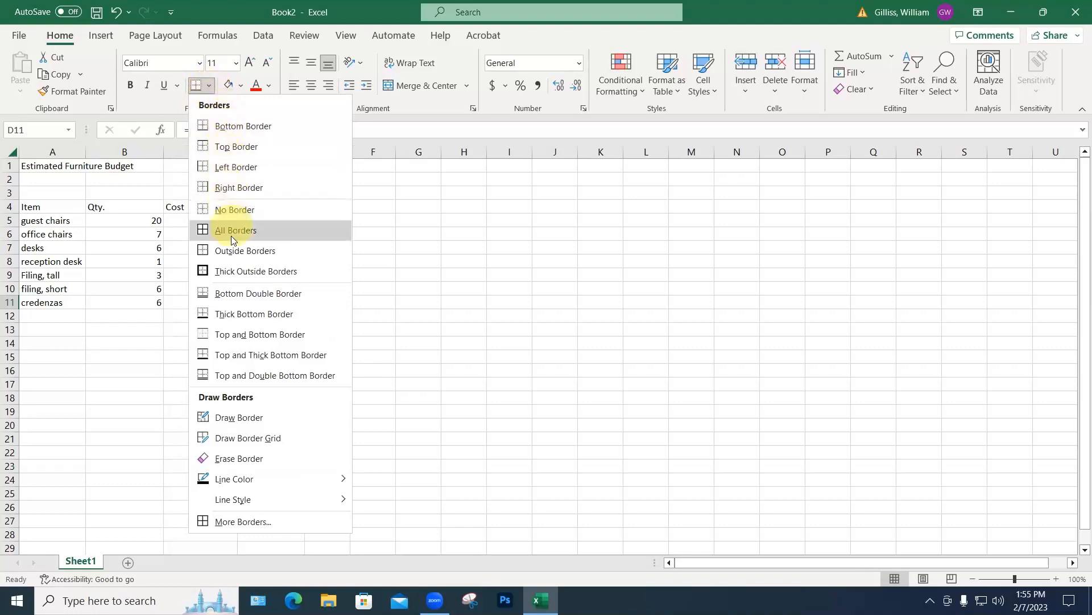
click(231, 315)
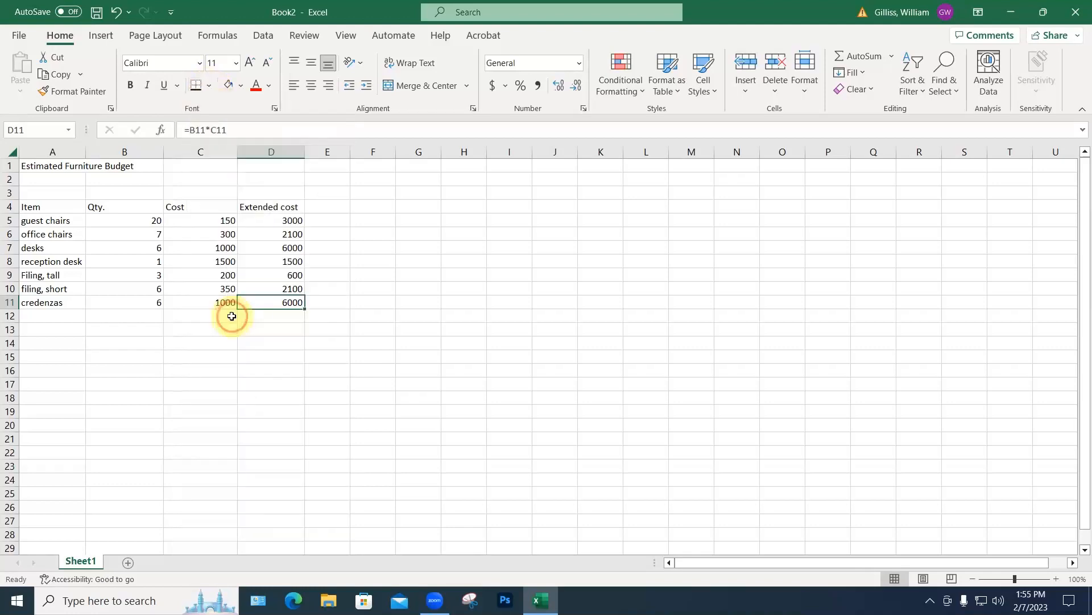
click(372, 346)
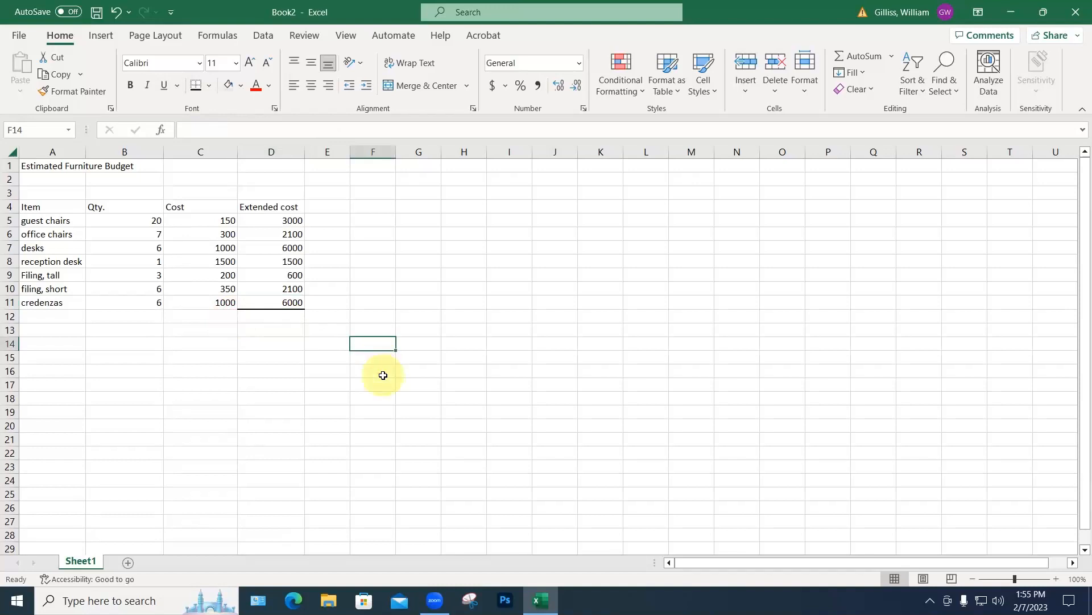
click(289, 316)
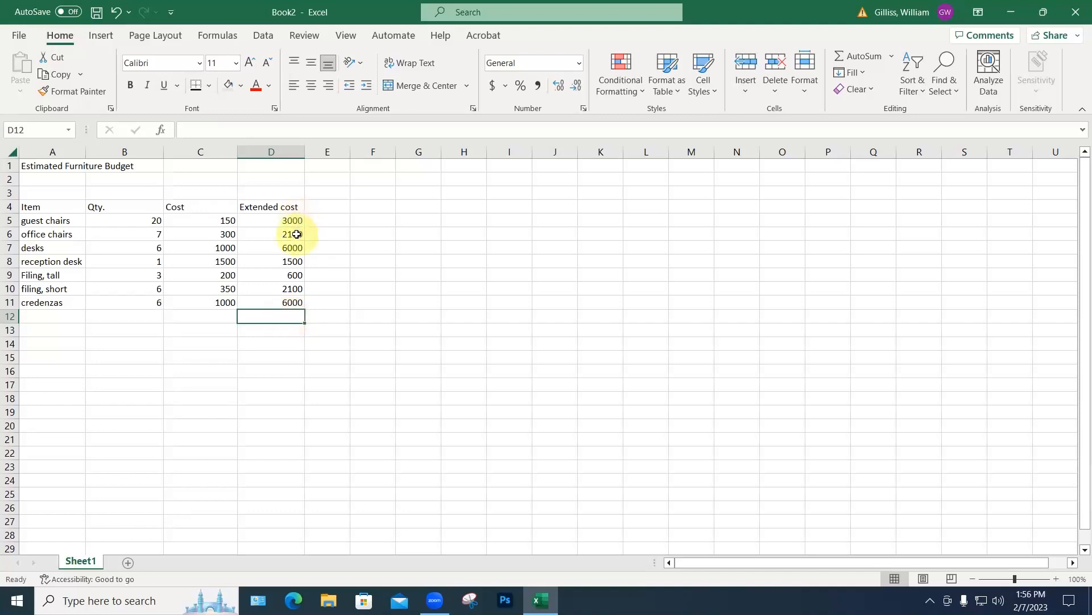
Step: Total the extended costs in D12 with =SUM(D5:D11)
click(850, 53)
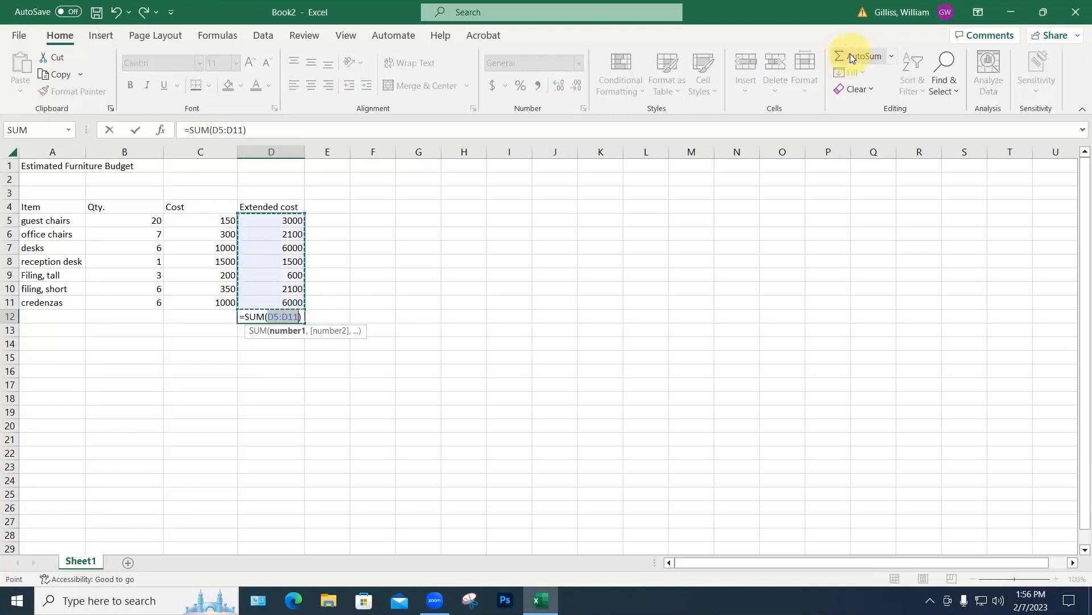
key(Return)
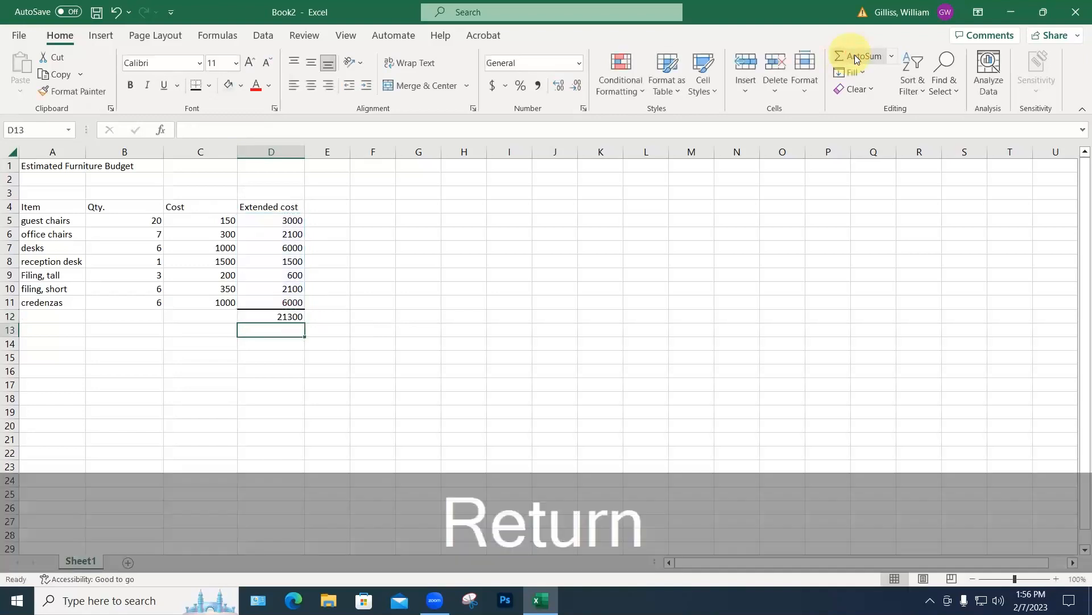
click(384, 358)
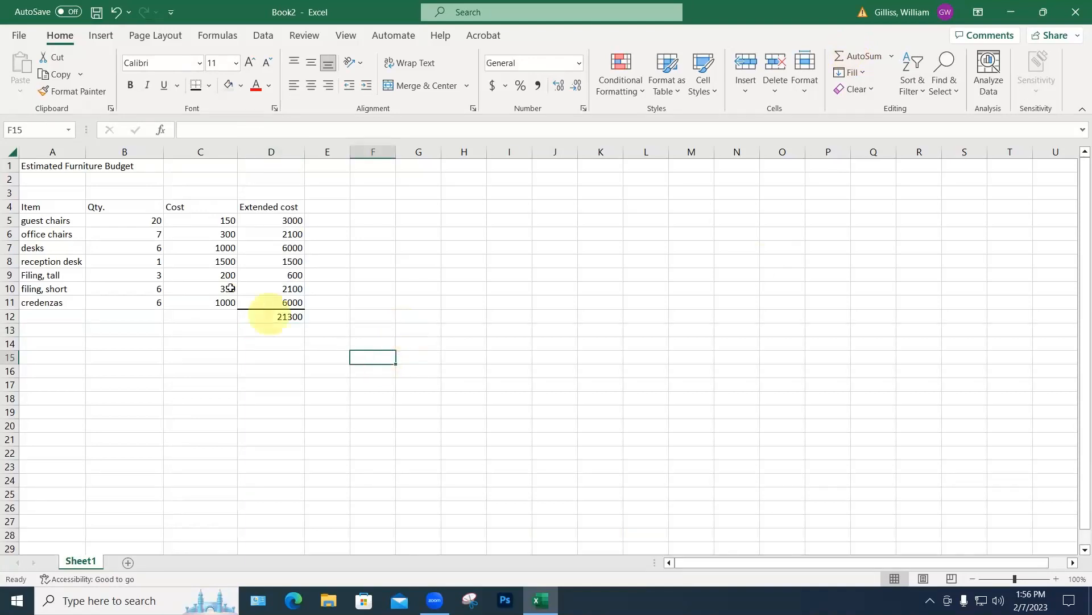
Step: Change the office chairs cost in C6 to 300.75
click(222, 235)
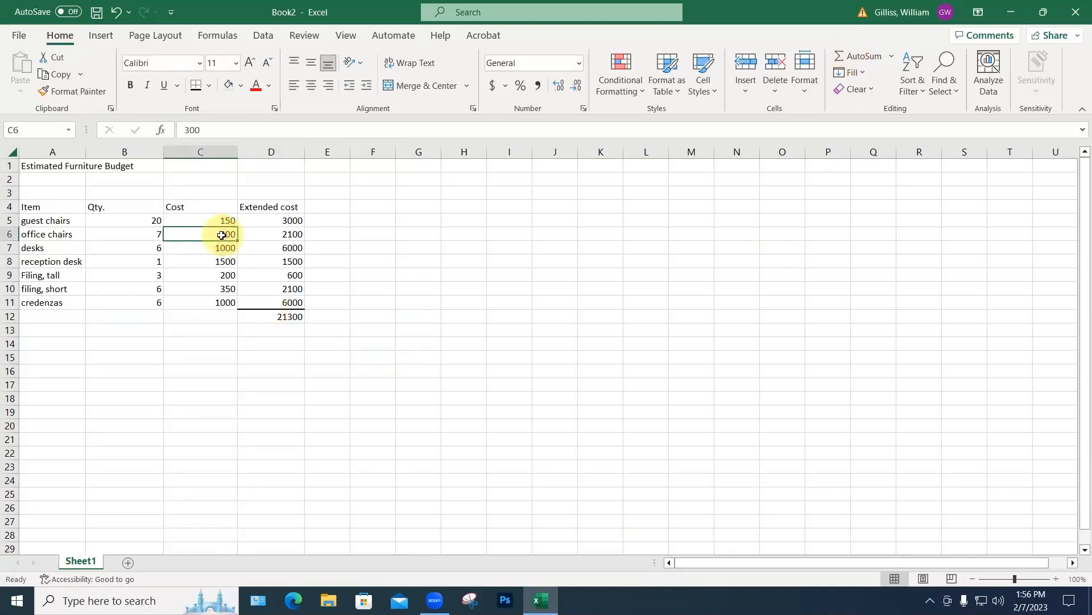
text(300.)
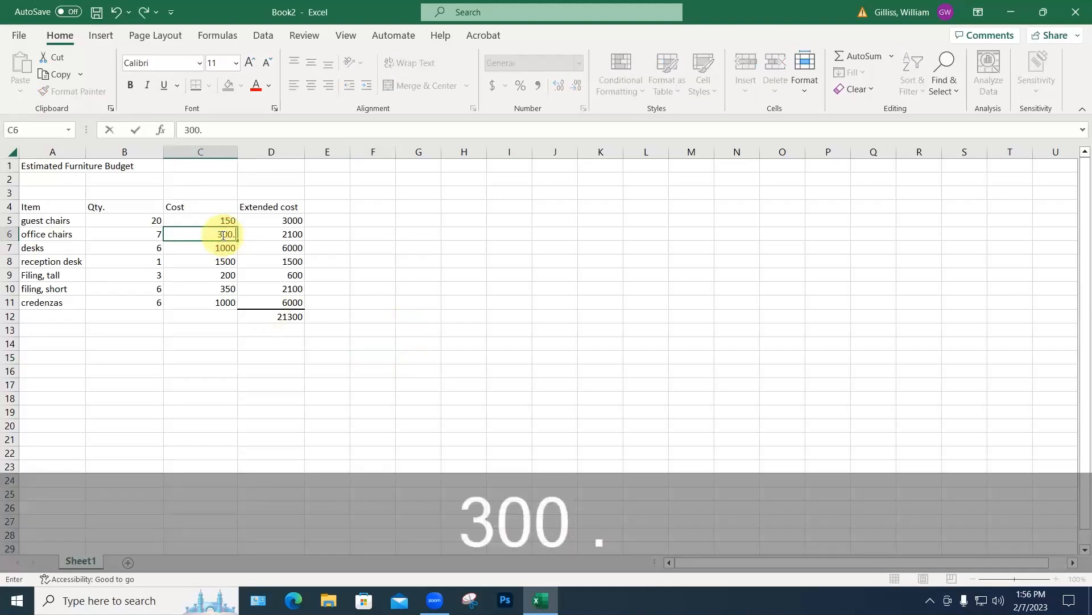
text(75)
key(Return)
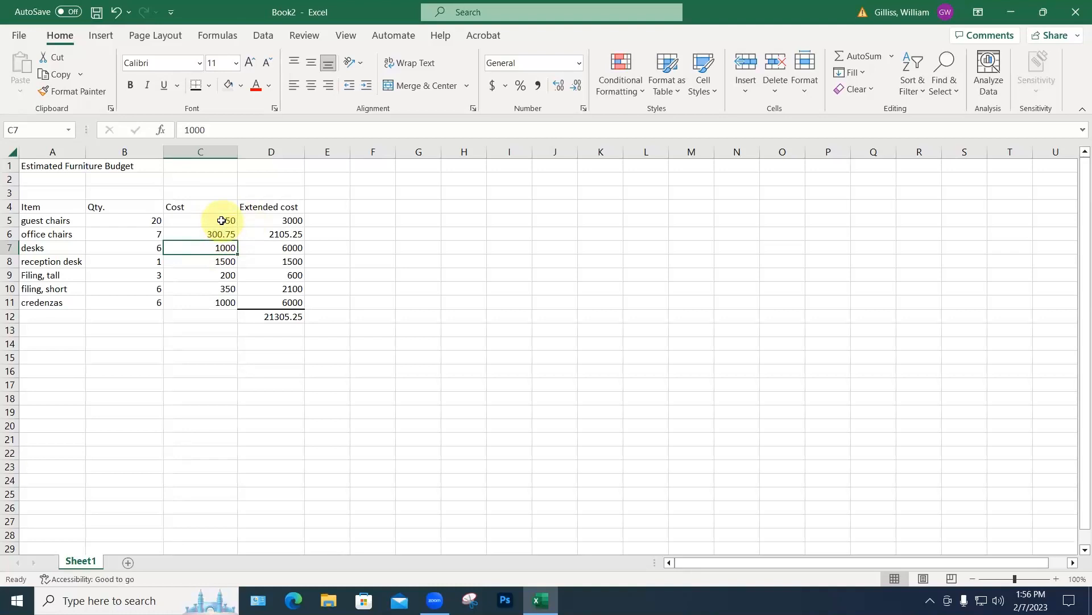
drag(221, 221, 216, 299)
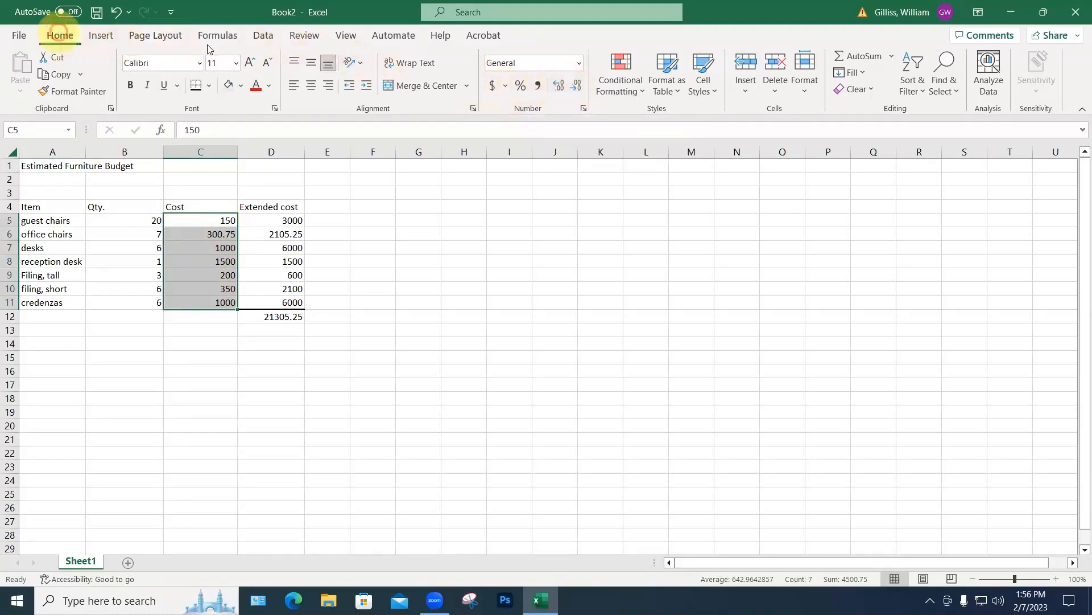
Step: Show the Cost and Extended cost values in C5:D11 with two decimal places
click(559, 87)
click(561, 90)
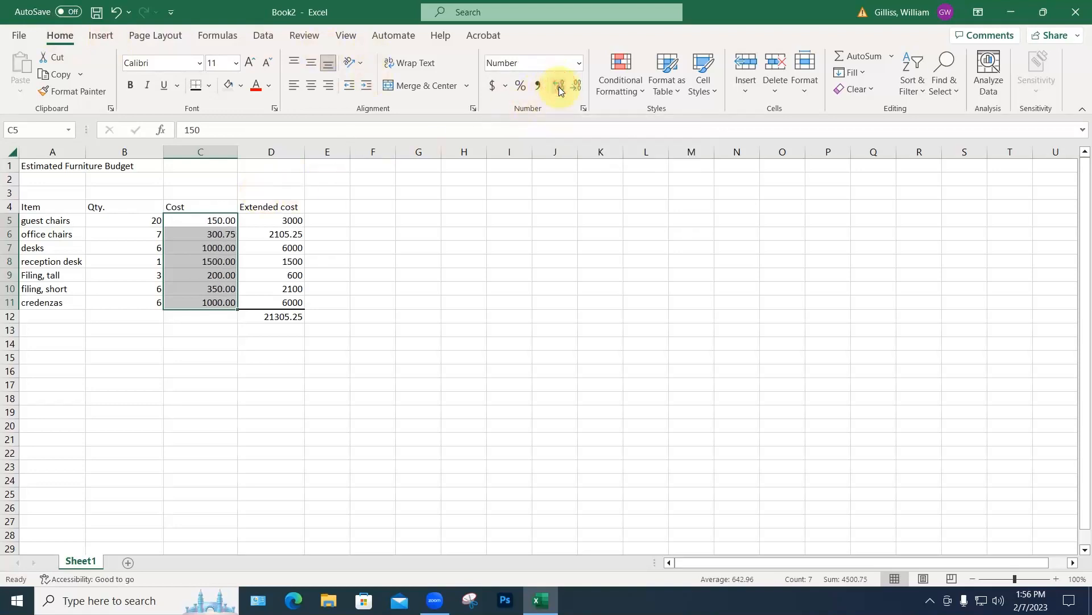
click(293, 225)
drag(293, 225, 289, 299)
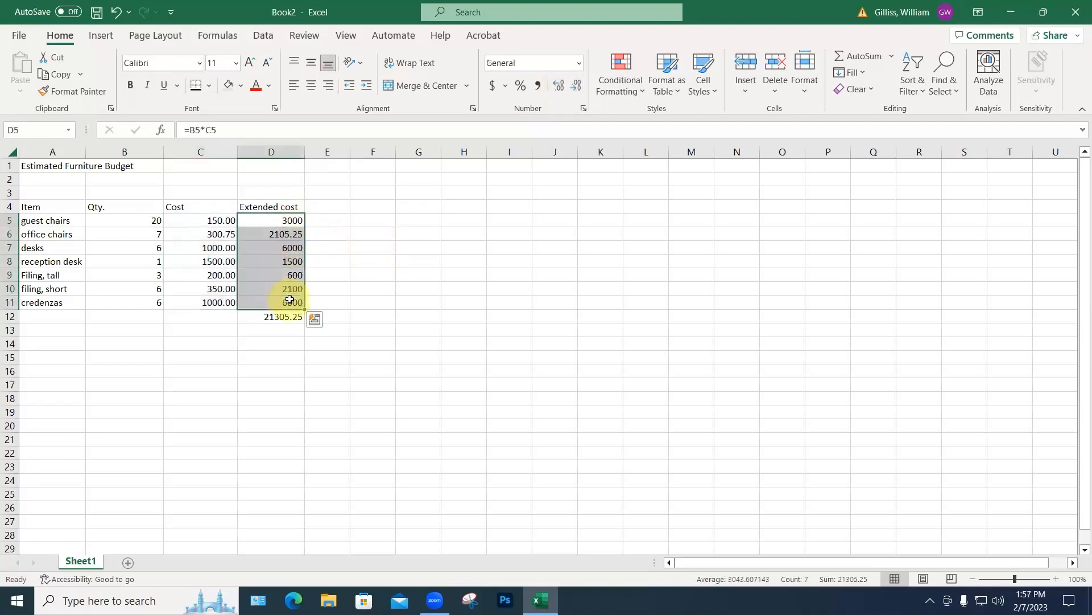
click(561, 88)
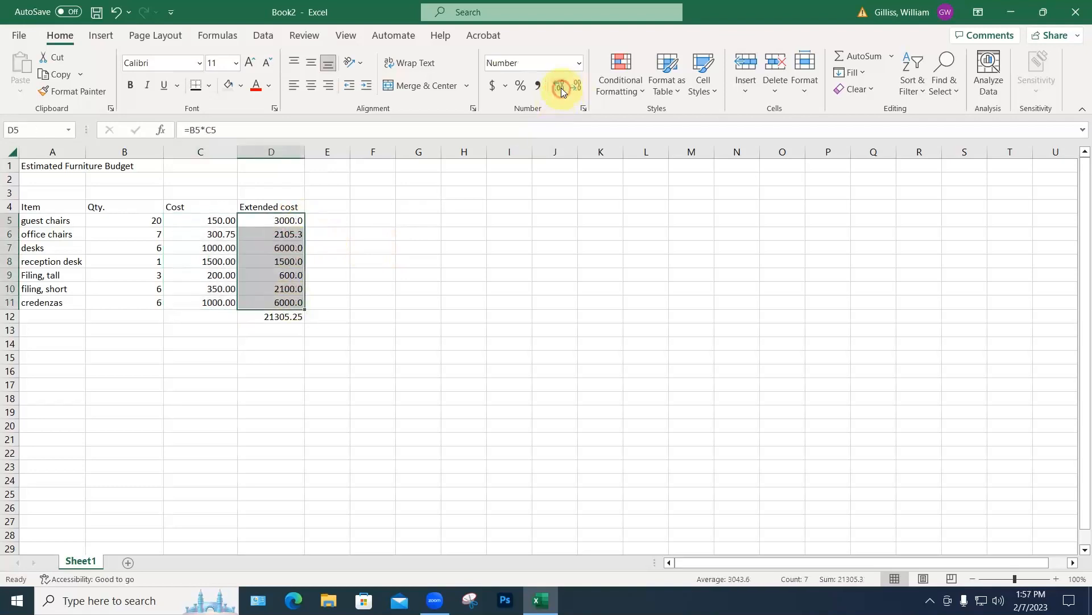
click(561, 87)
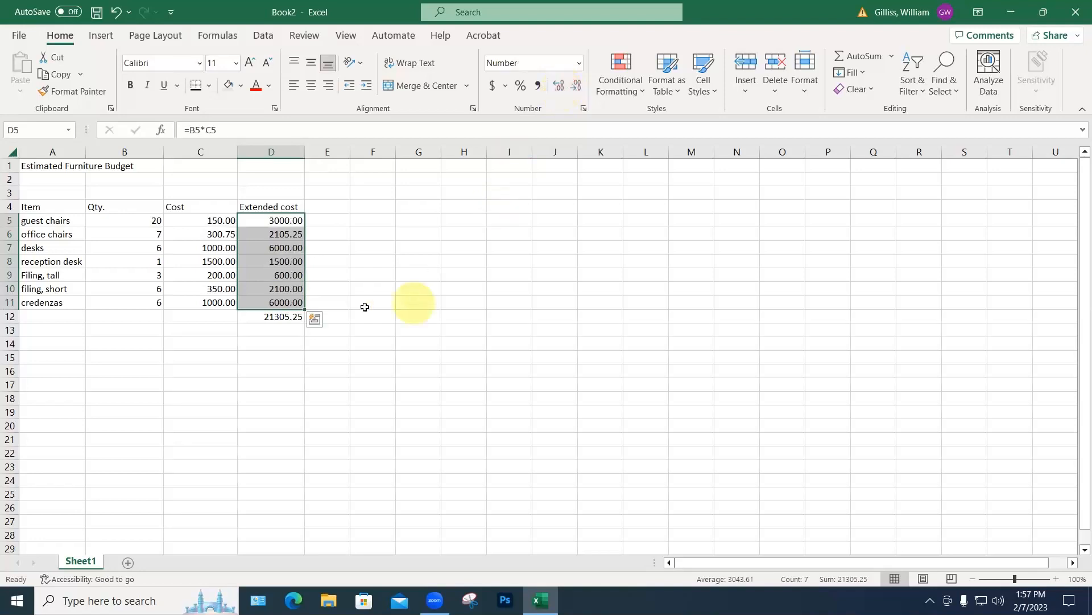
Step: Set the D12 total to display two decimal places
click(284, 317)
click(558, 88)
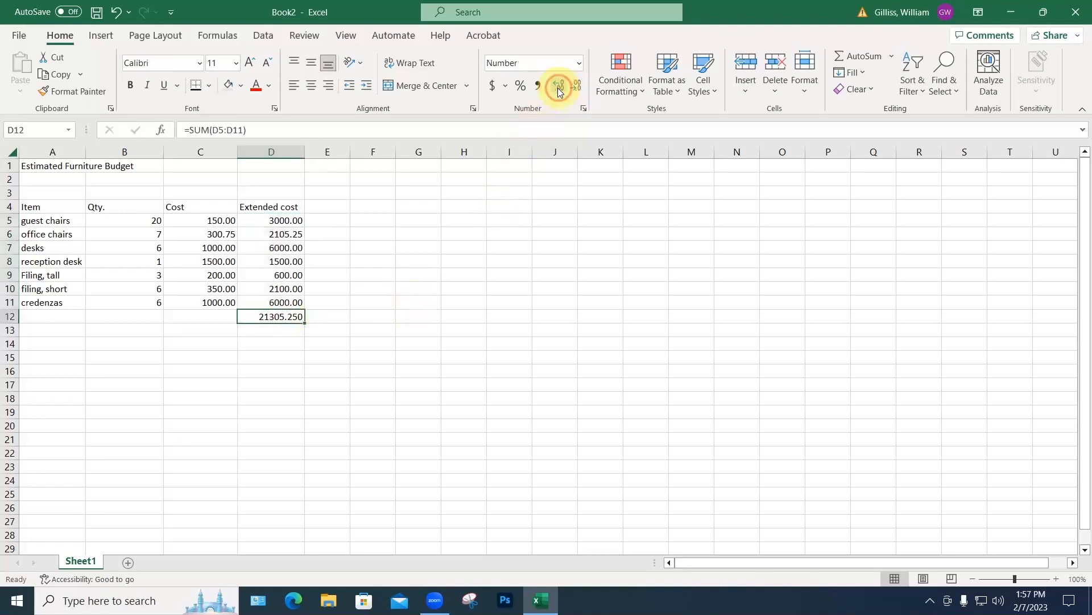
click(559, 89)
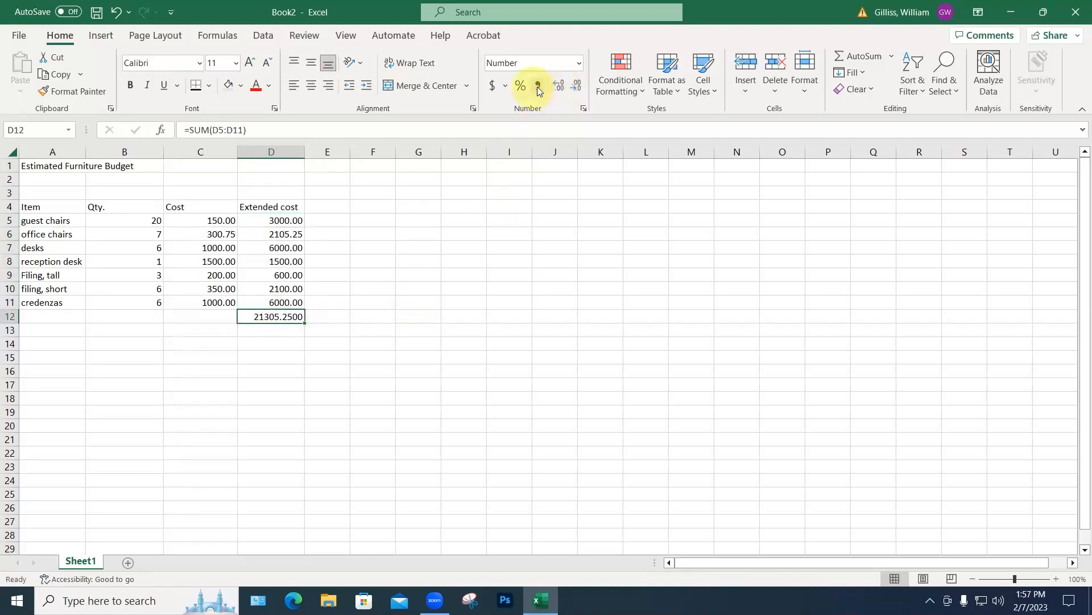
click(576, 88)
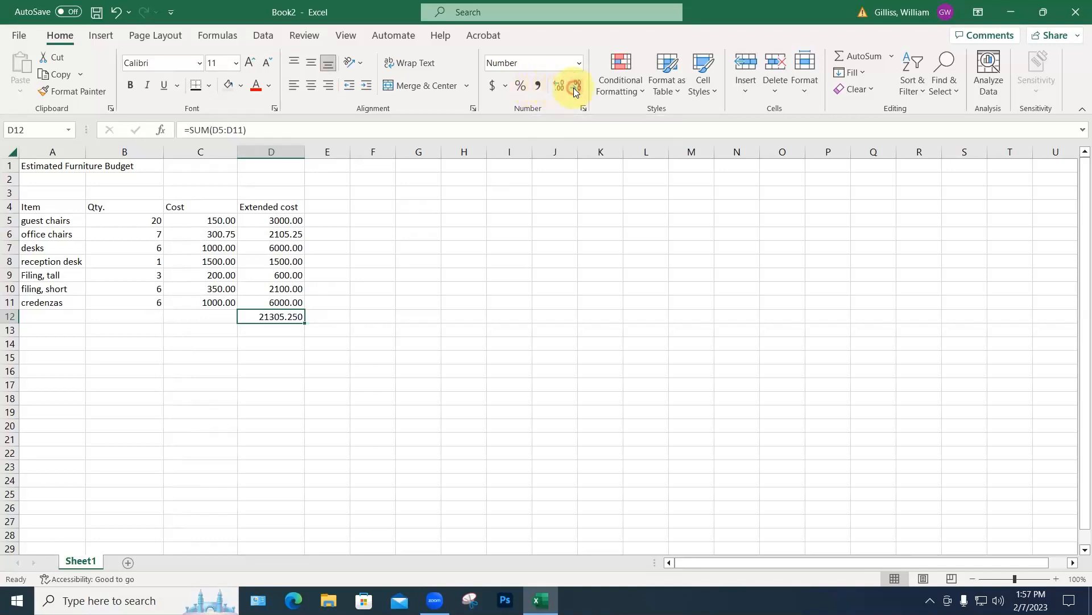
click(576, 89)
click(463, 235)
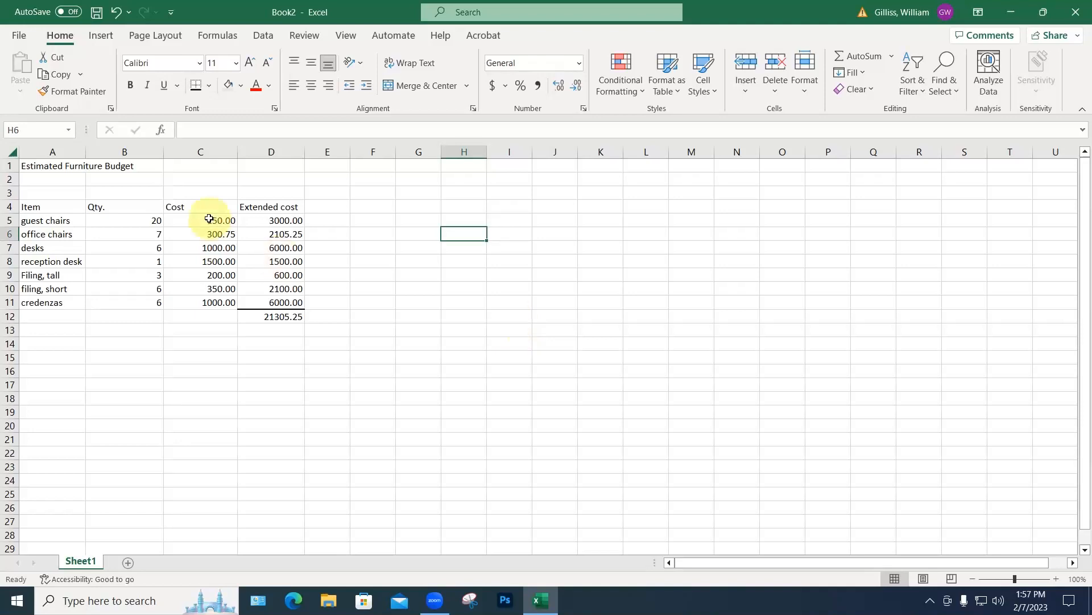
Step: Apply Comma Style to C5:D12 so figures read like 21,305.25
drag(209, 219, 265, 314)
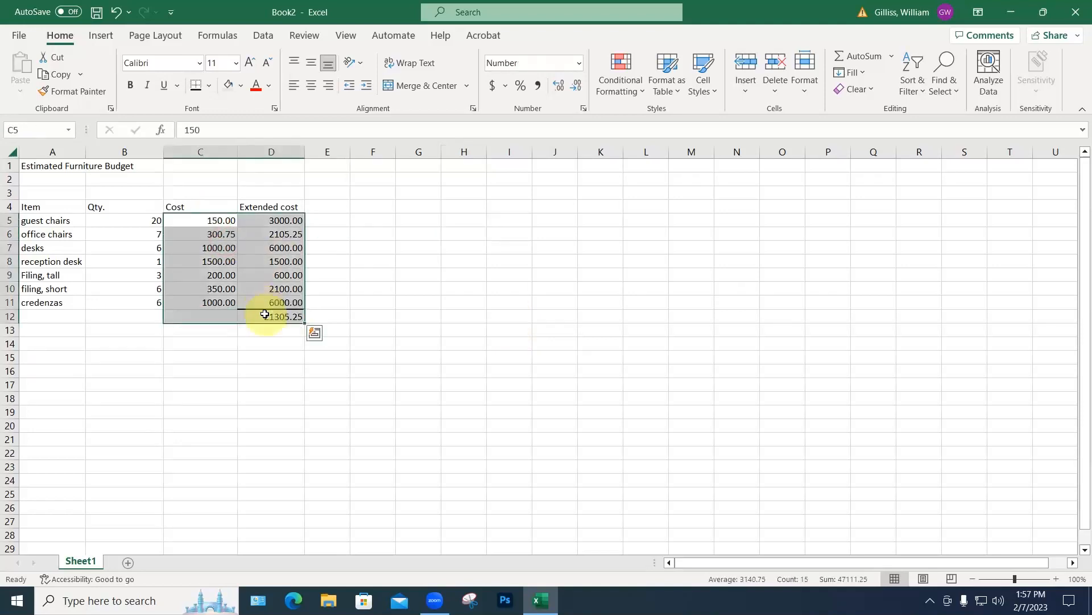
click(539, 87)
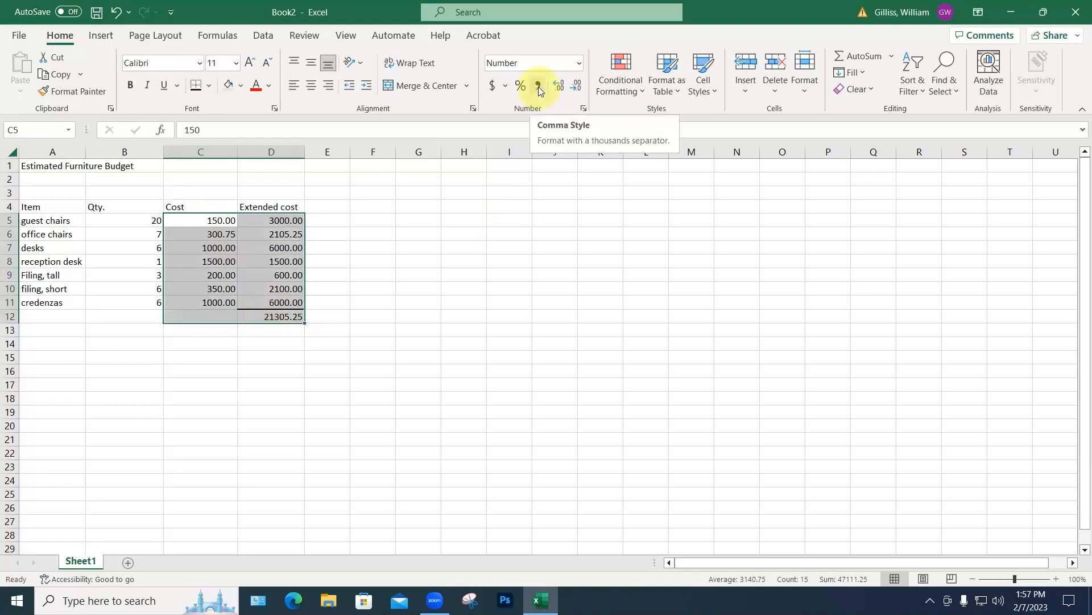
click(538, 87)
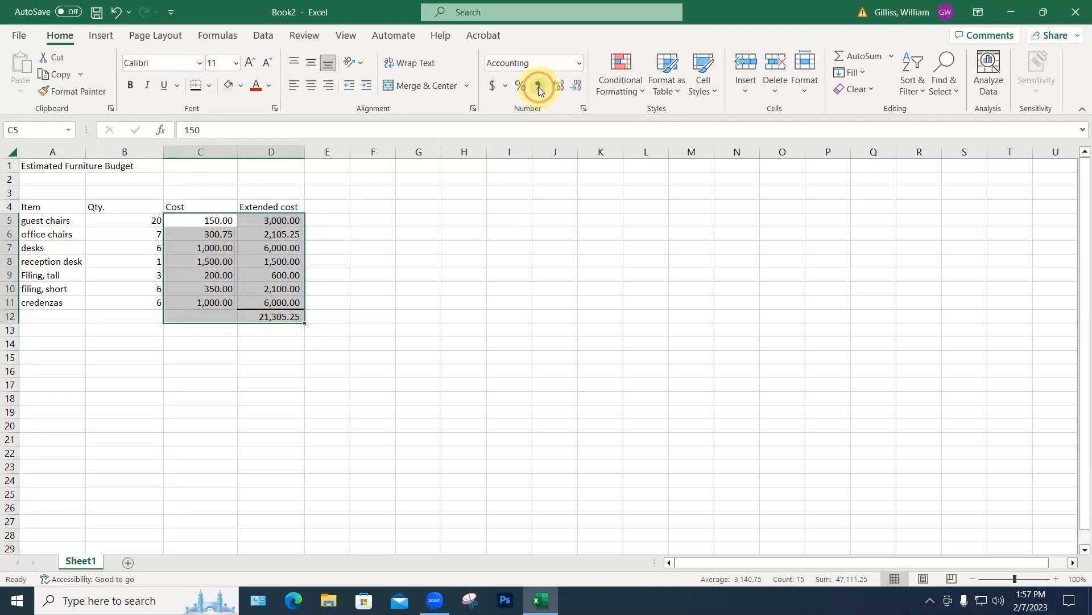
click(459, 275)
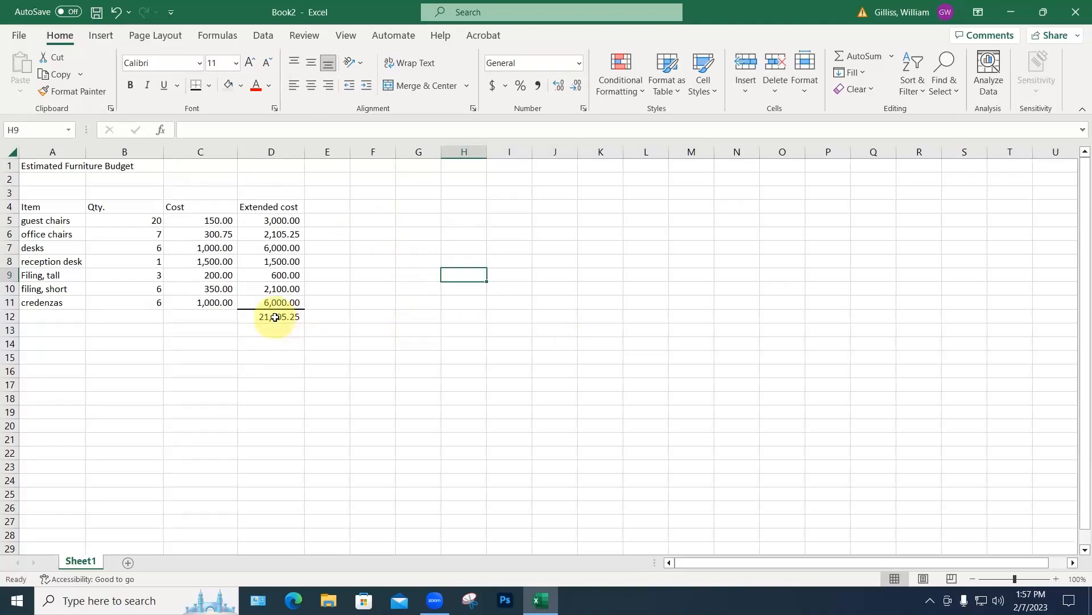
Step: Give the D12 total the dollar Accounting format, reading $ 21,305.25
click(275, 317)
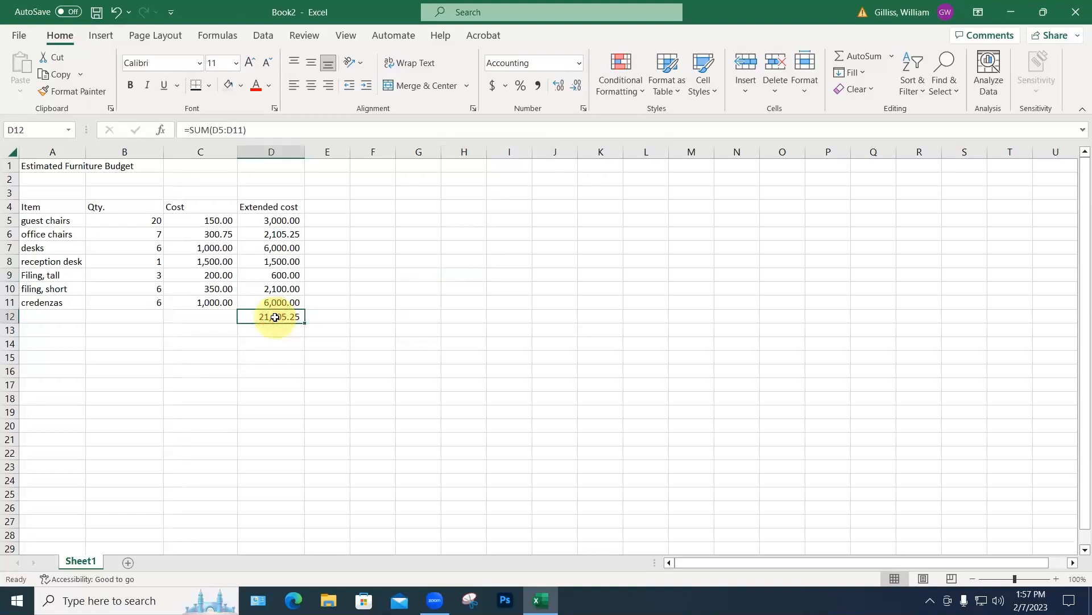
click(493, 86)
click(465, 317)
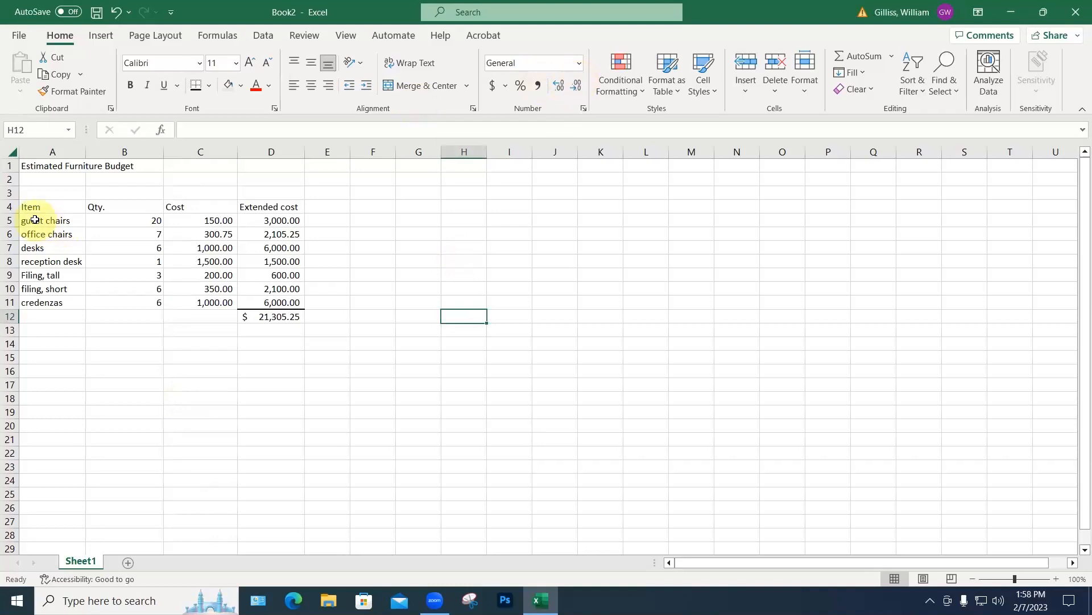
Step: Sort the furniture rows A5:D11 A to Z, then undo the sort
drag(34, 220, 259, 301)
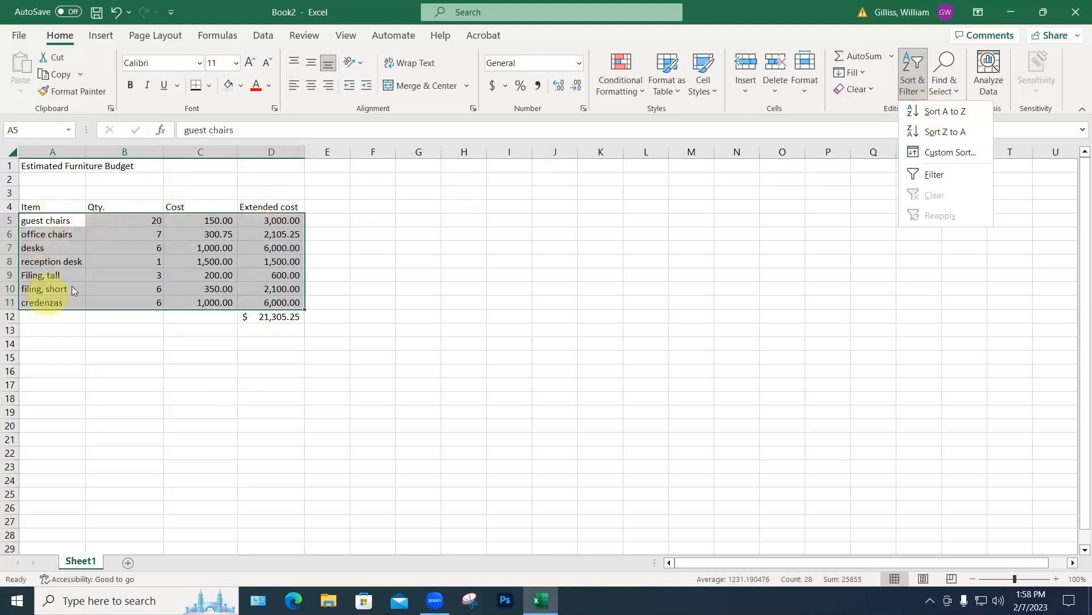
click(943, 113)
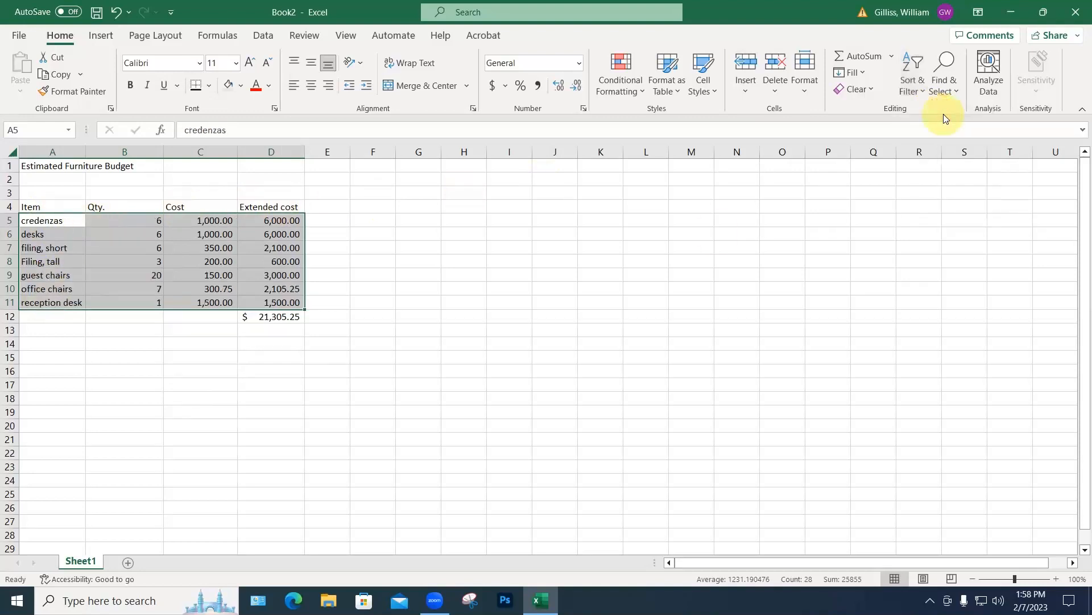
click(398, 335)
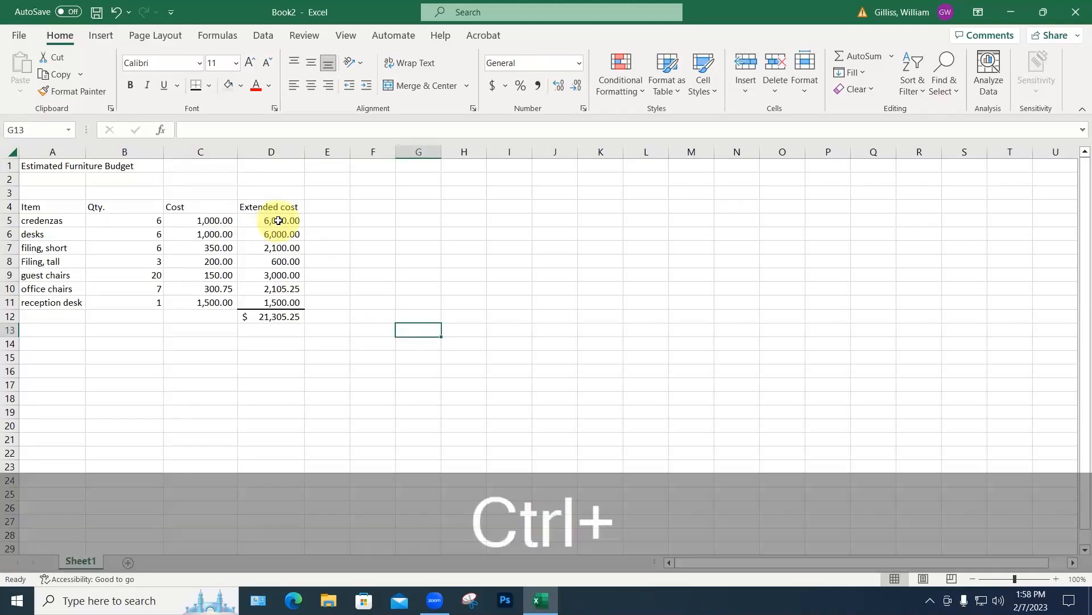
key(ctrl+z)
click(112, 339)
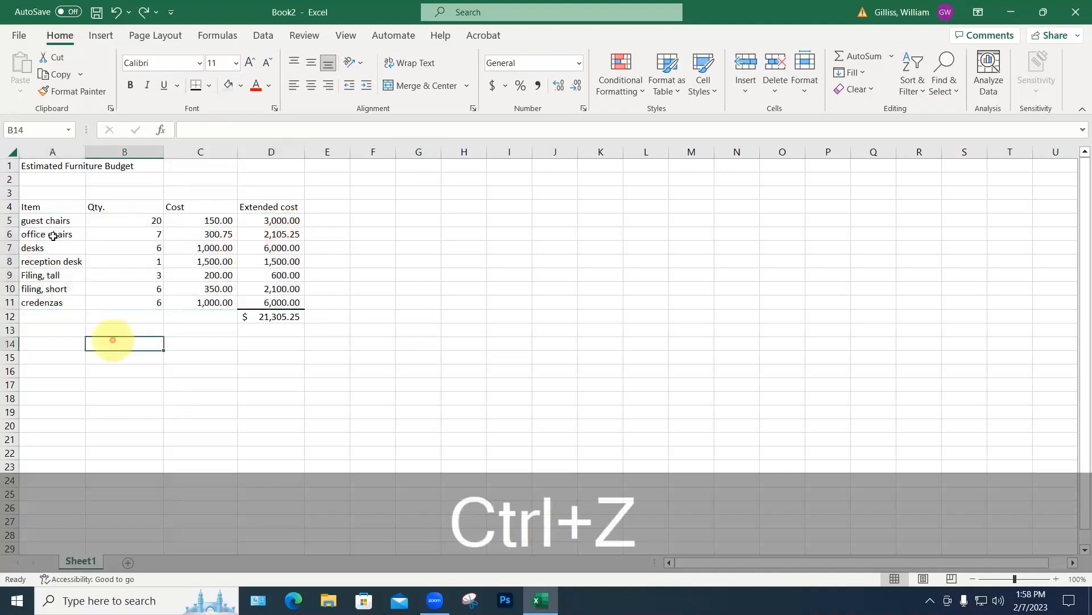
Step: Reselect A5:D11 and sort A to Z, from credenzas to reception desk
drag(48, 220, 42, 302)
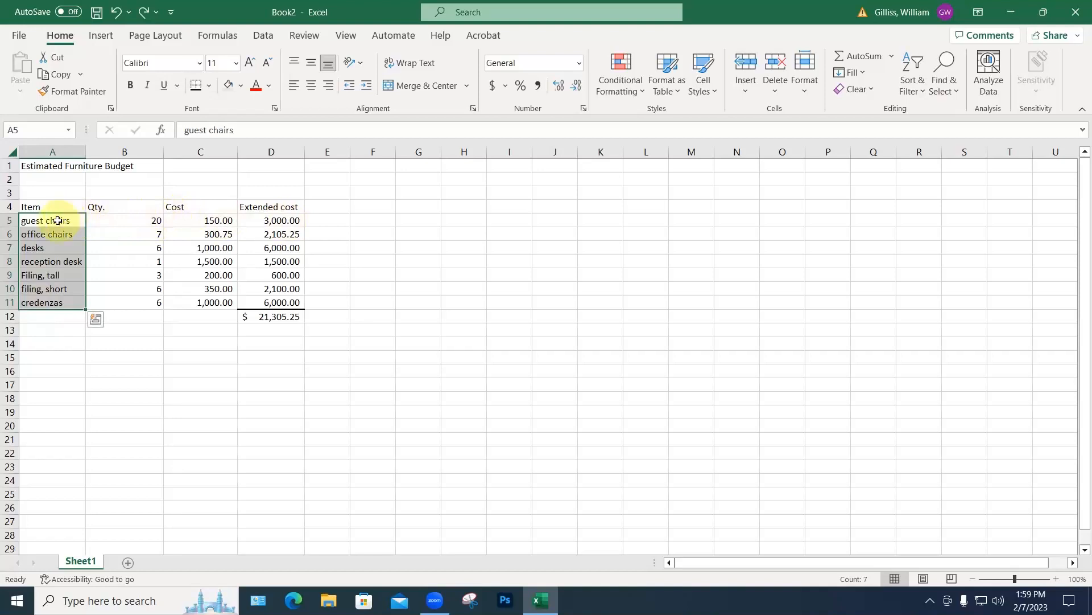
drag(61, 221, 288, 309)
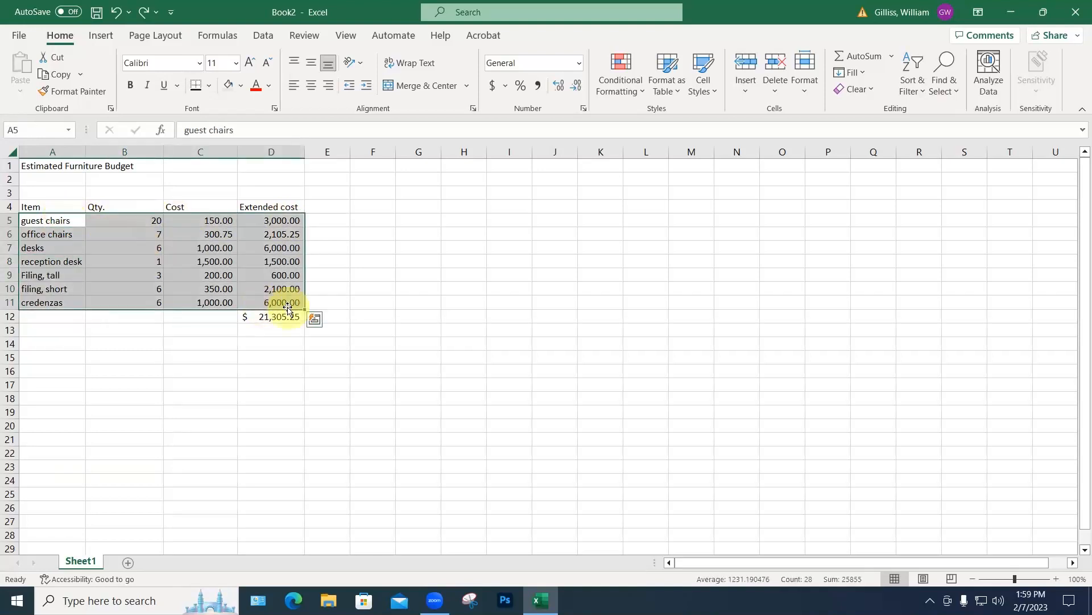
click(913, 63)
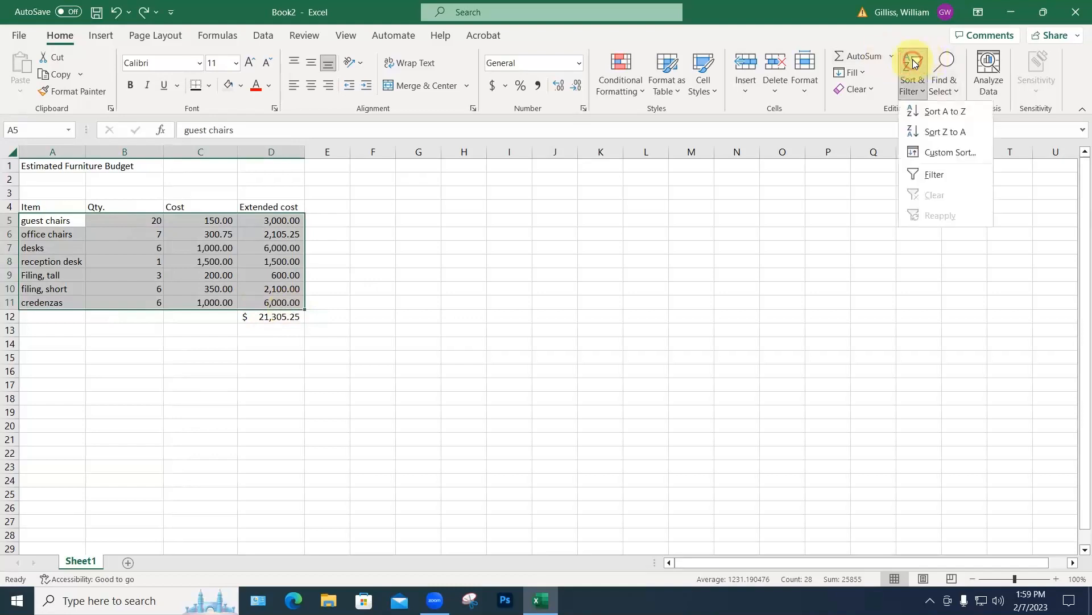
click(922, 110)
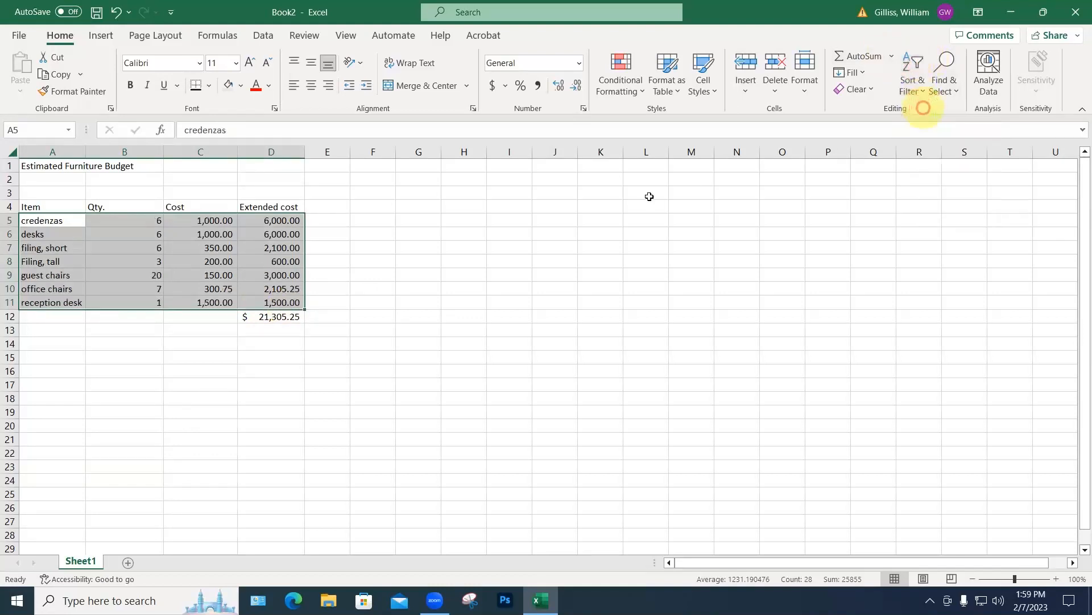
click(561, 229)
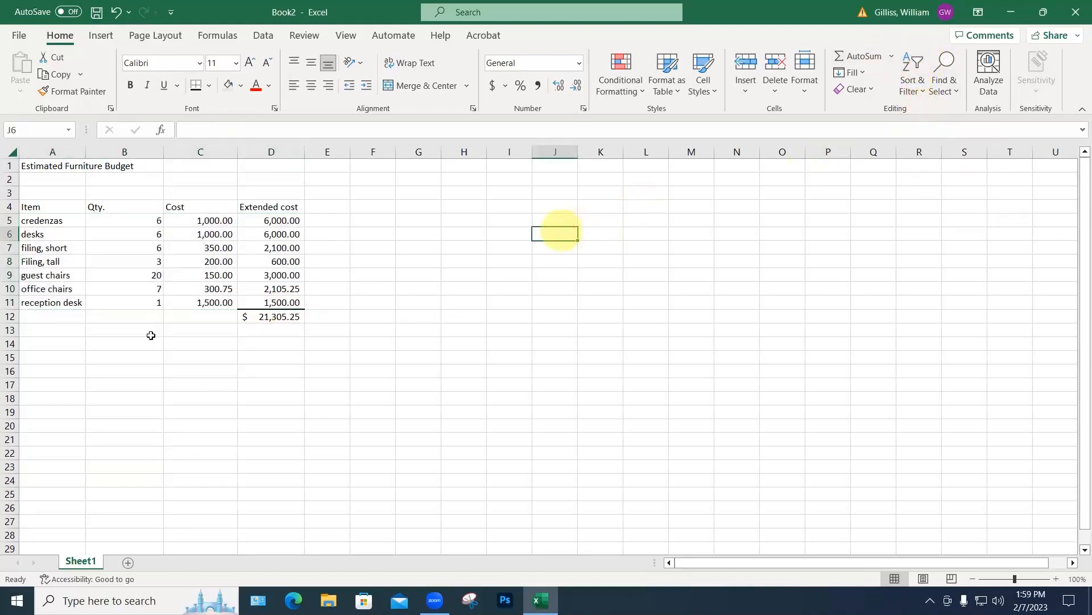
Step: Insert a blank row 7 above the filing, short row
click(10, 248)
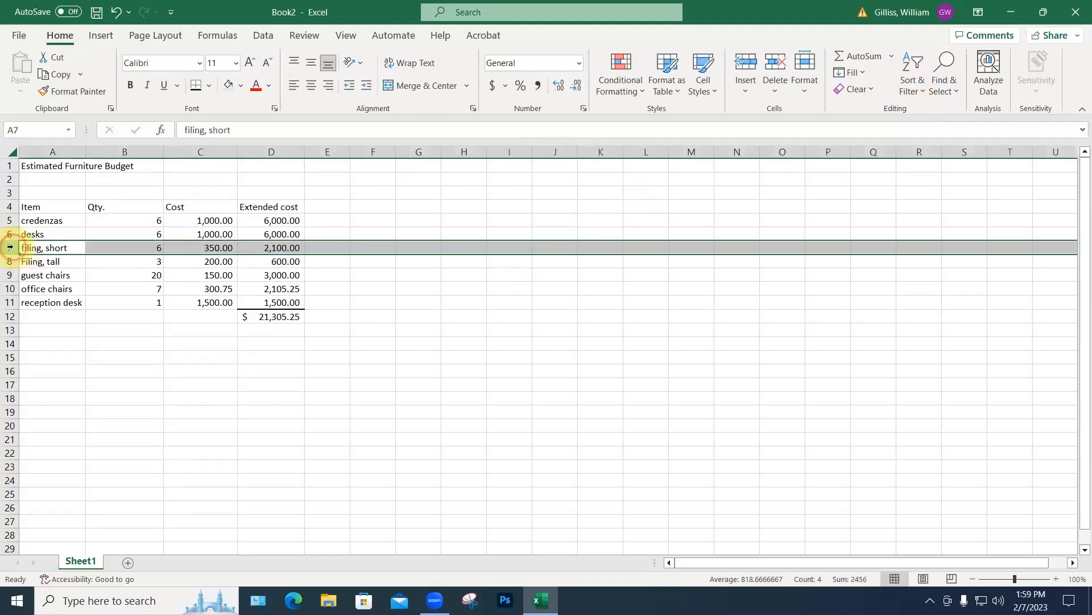
right_click(11, 248)
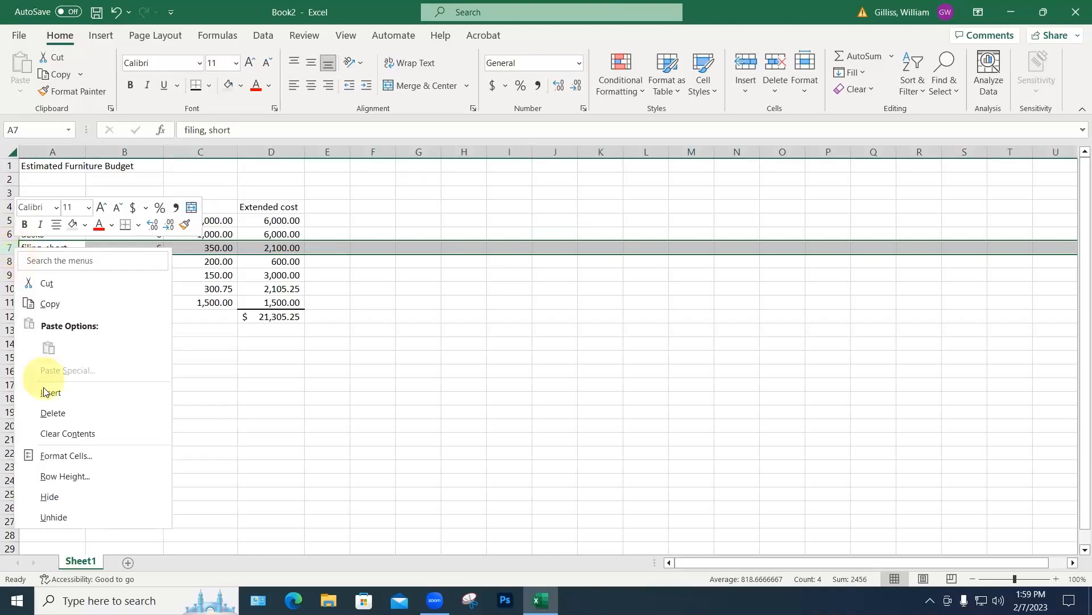
key(Escape)
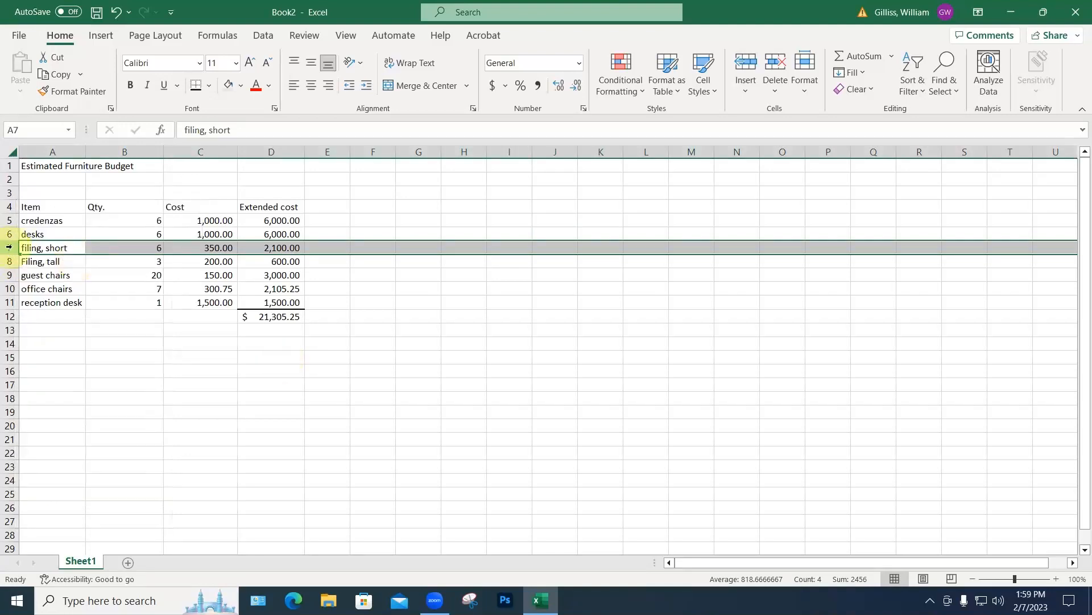
right_click(10, 247)
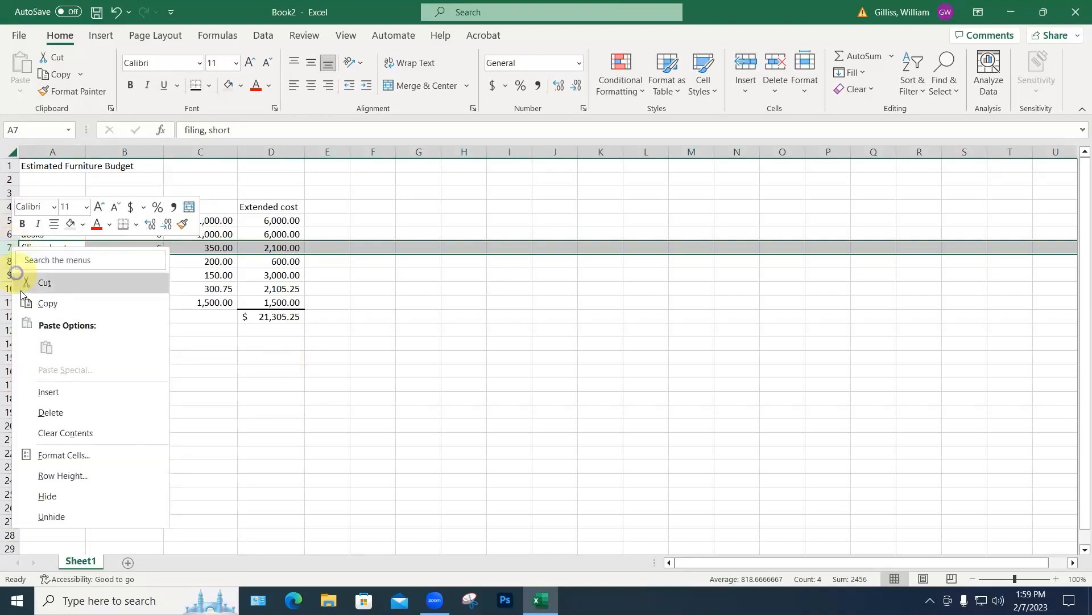
click(40, 385)
Step: Enter carpets in row 7 with quantity 6 and cost 500
click(51, 247)
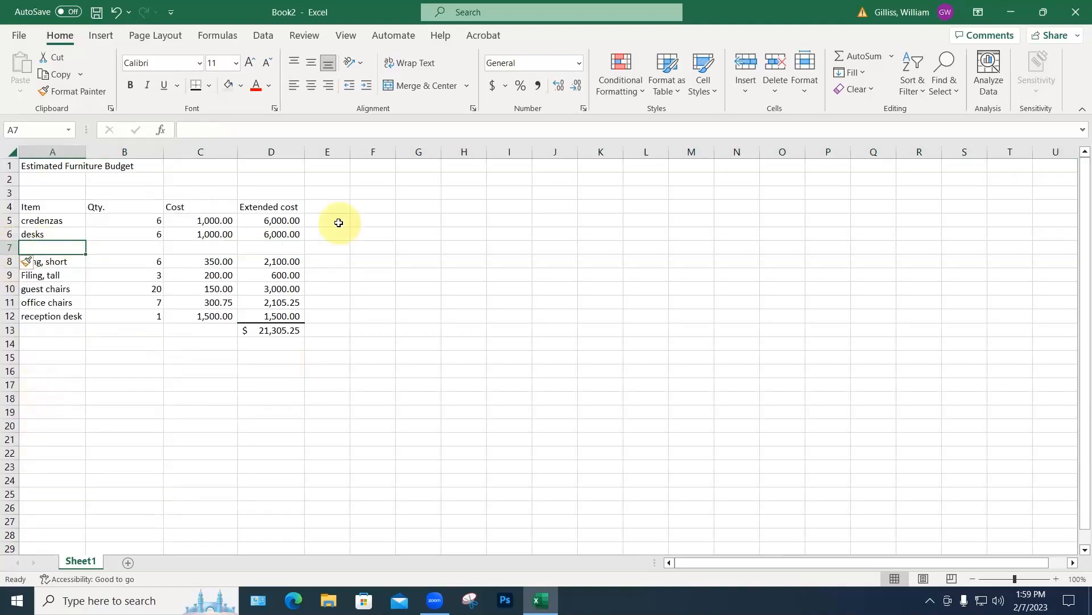
text(carpets)
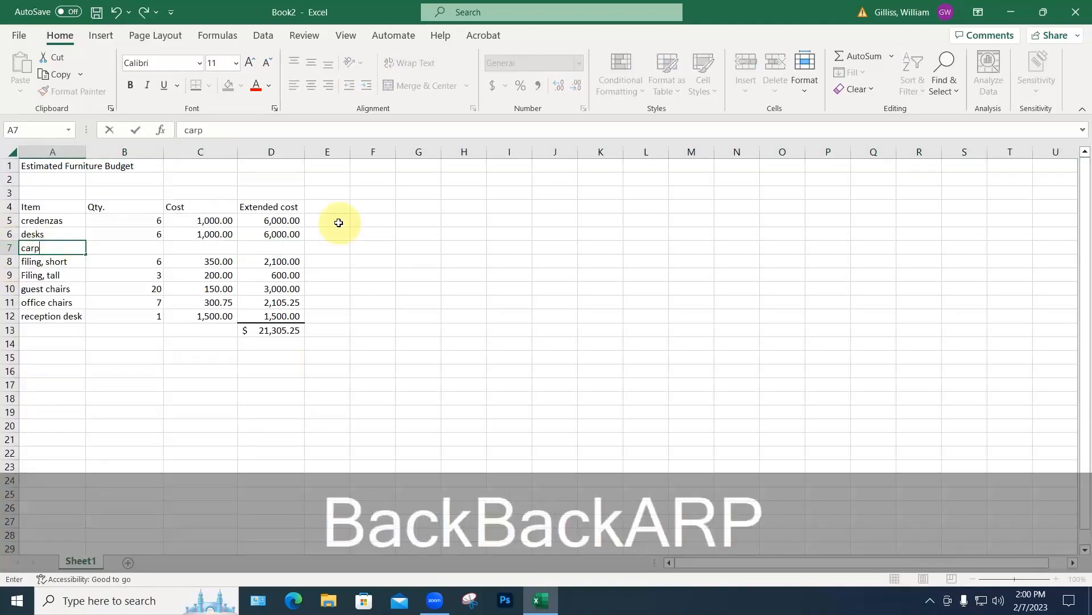
click(153, 247)
text(6)
click(224, 249)
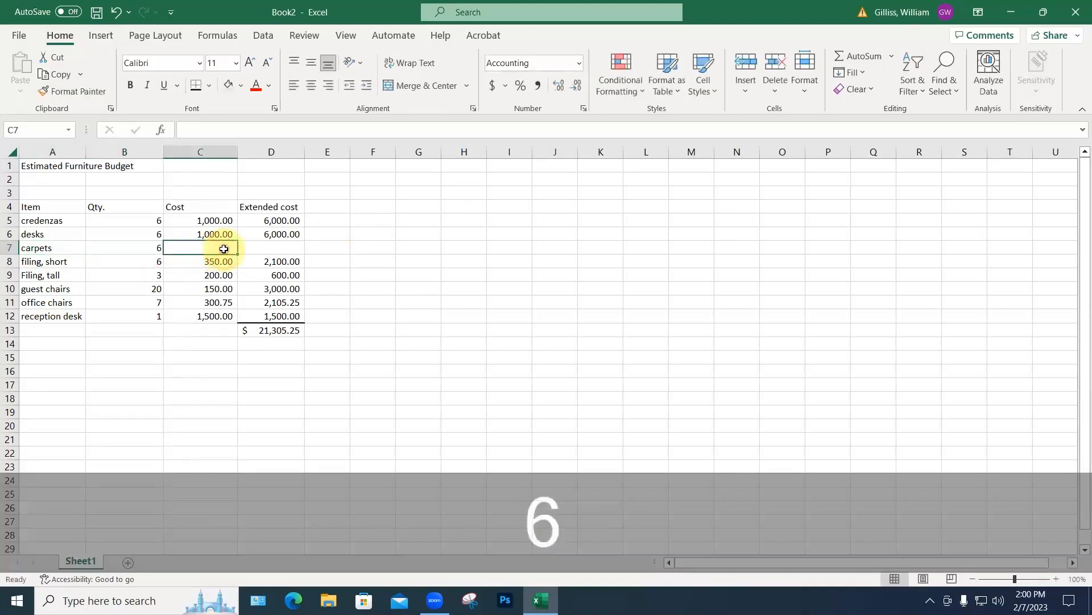
text(500)
key(Return)
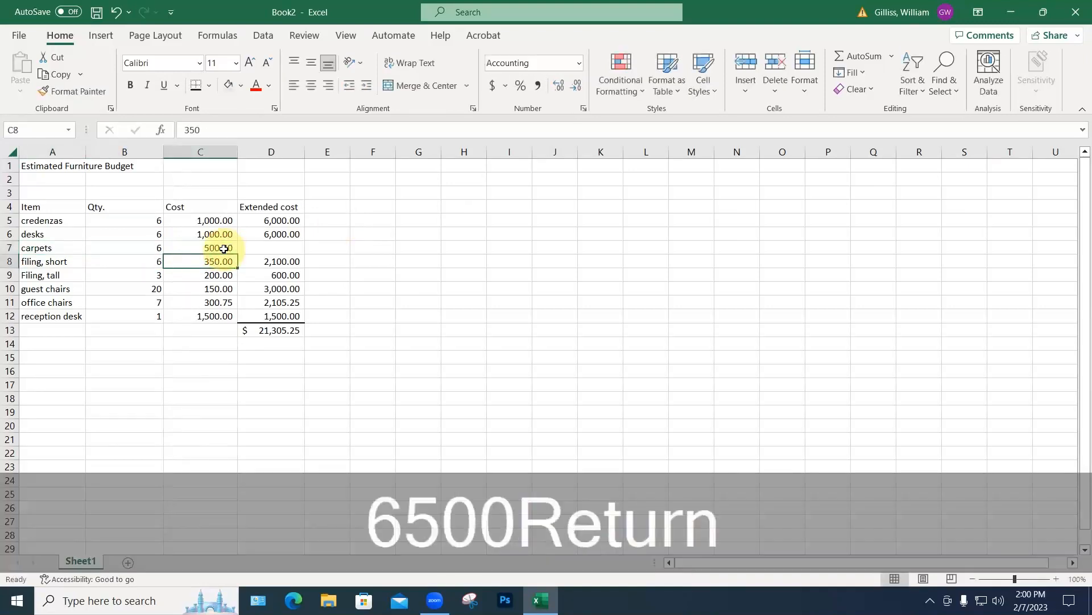
Step: Copy the extended cost formula from D6 into D7, giving 3,000.00
click(280, 234)
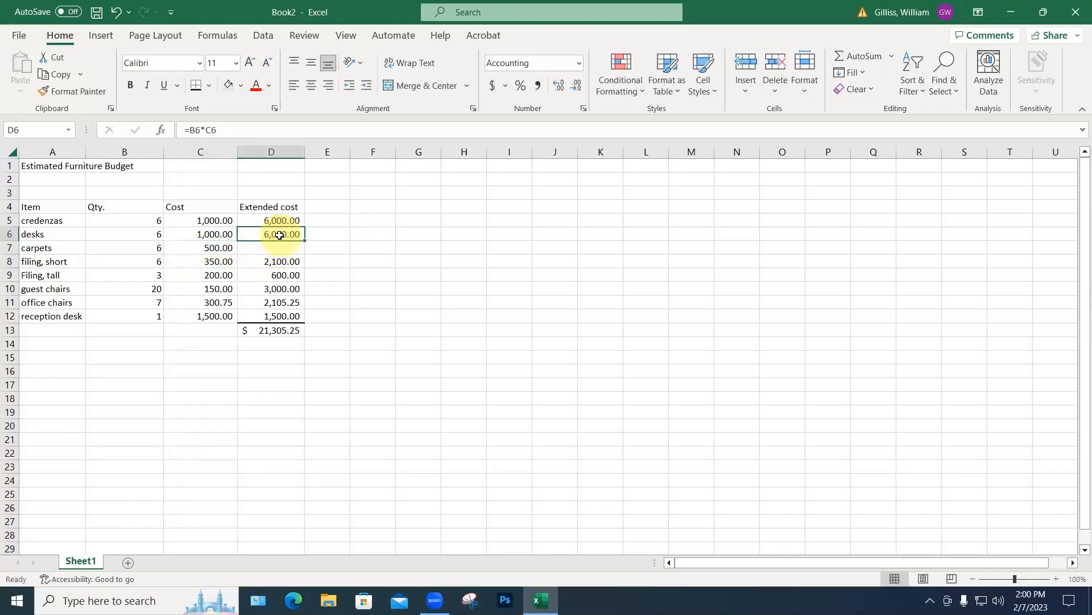
key(ctrl+c)
click(281, 248)
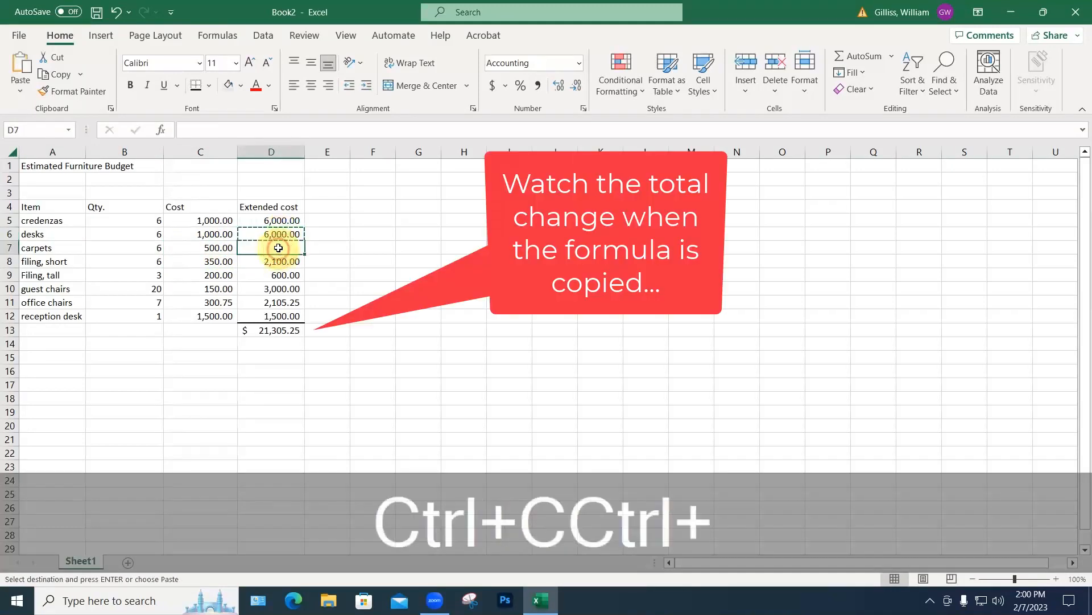
key(ctrl+v)
click(355, 286)
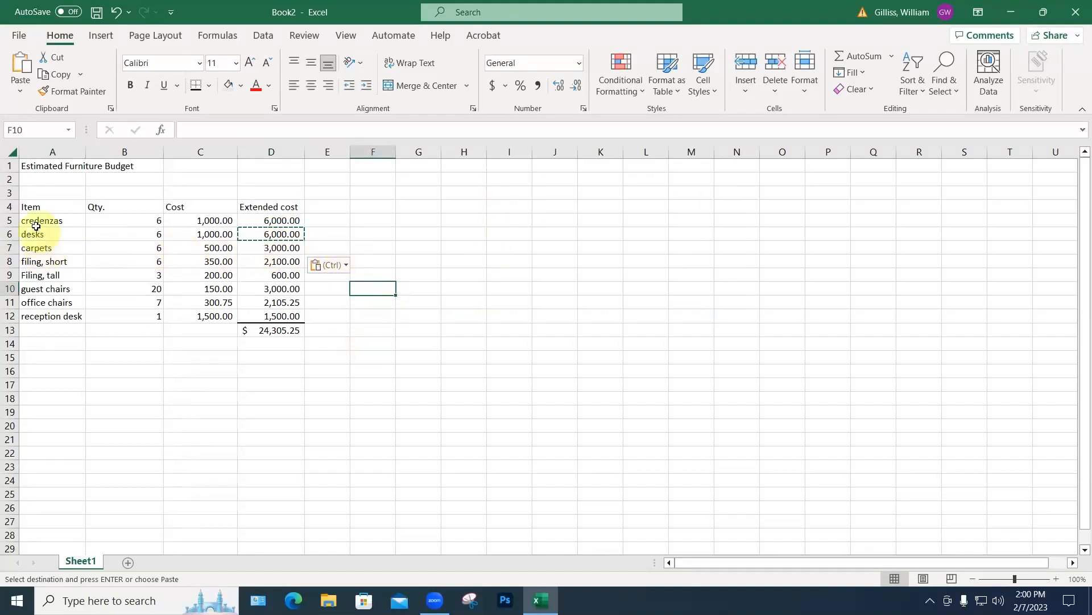
Step: Re-sort A5:D12 A to Z by item so carpets leads ahead of credenzas
drag(41, 220, 265, 311)
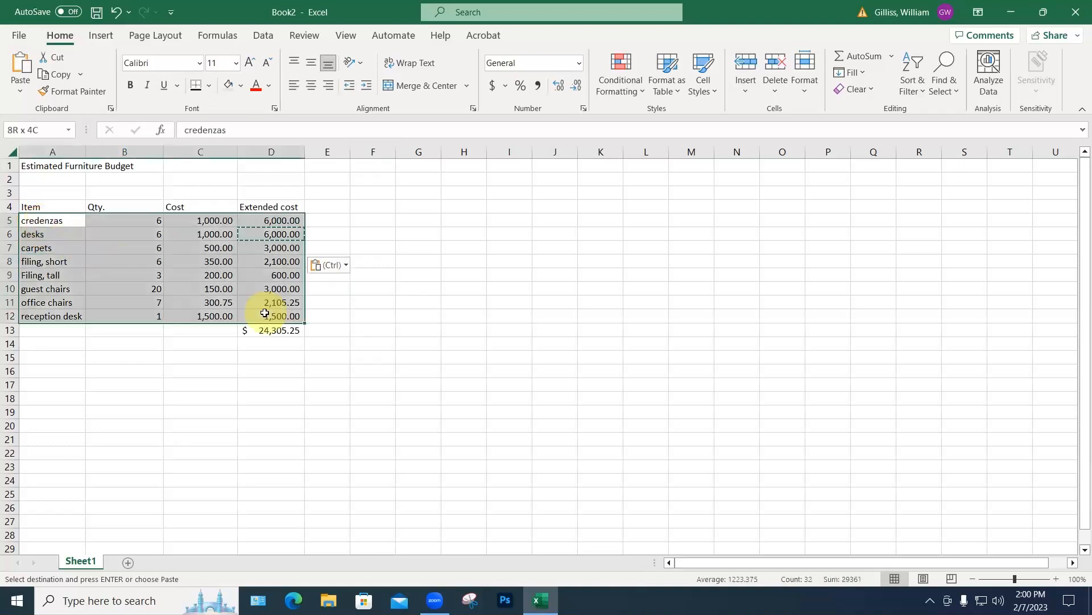
click(909, 75)
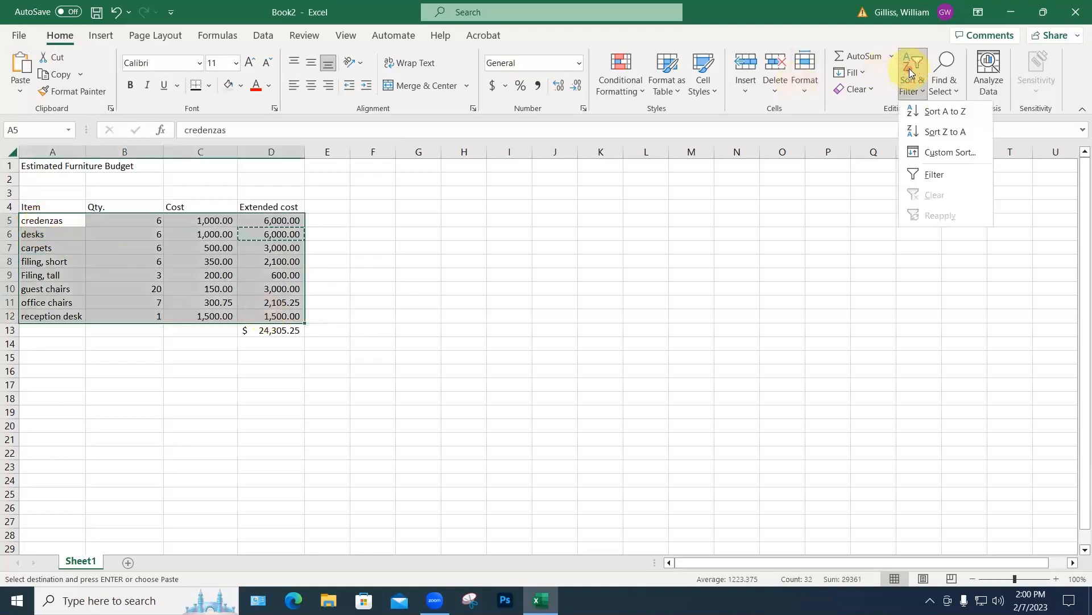
click(916, 110)
click(639, 230)
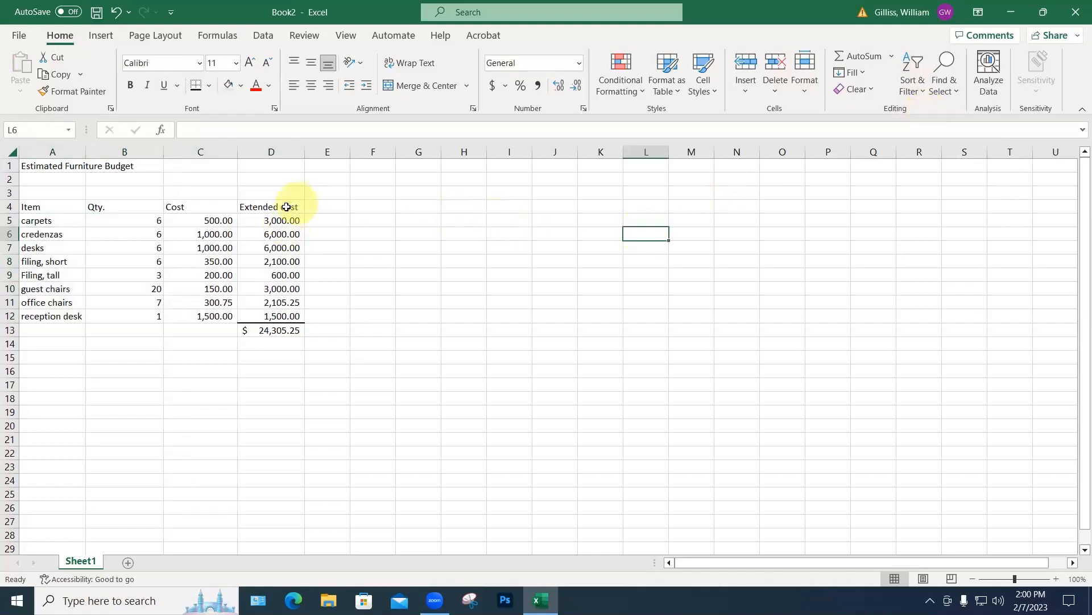
Step: Underline the A4:D4 column headers and widen column B
drag(30, 207, 278, 208)
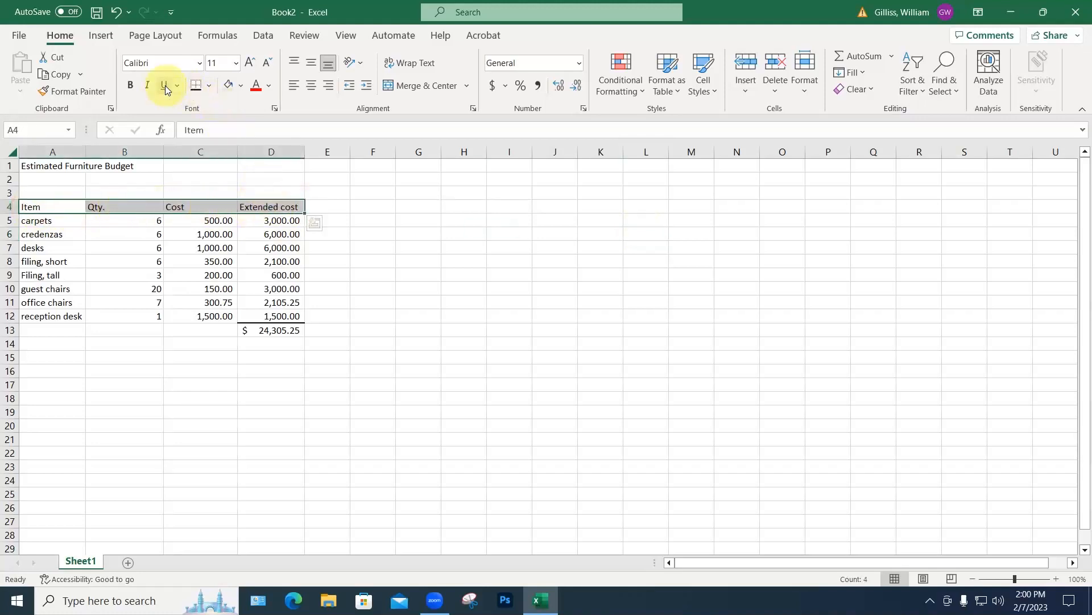
click(165, 85)
click(413, 308)
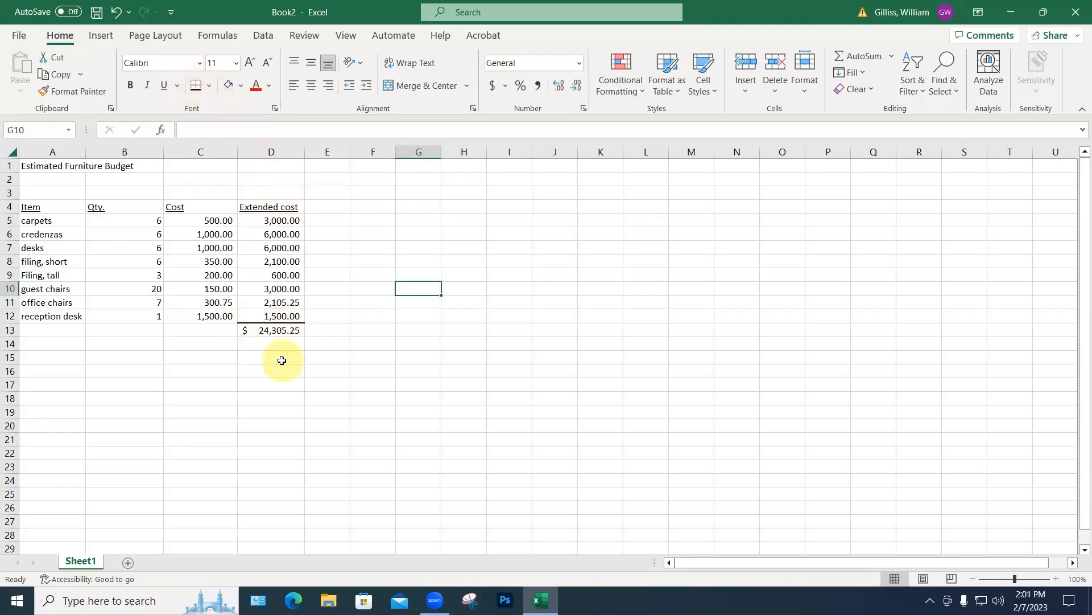
drag(162, 152, 119, 151)
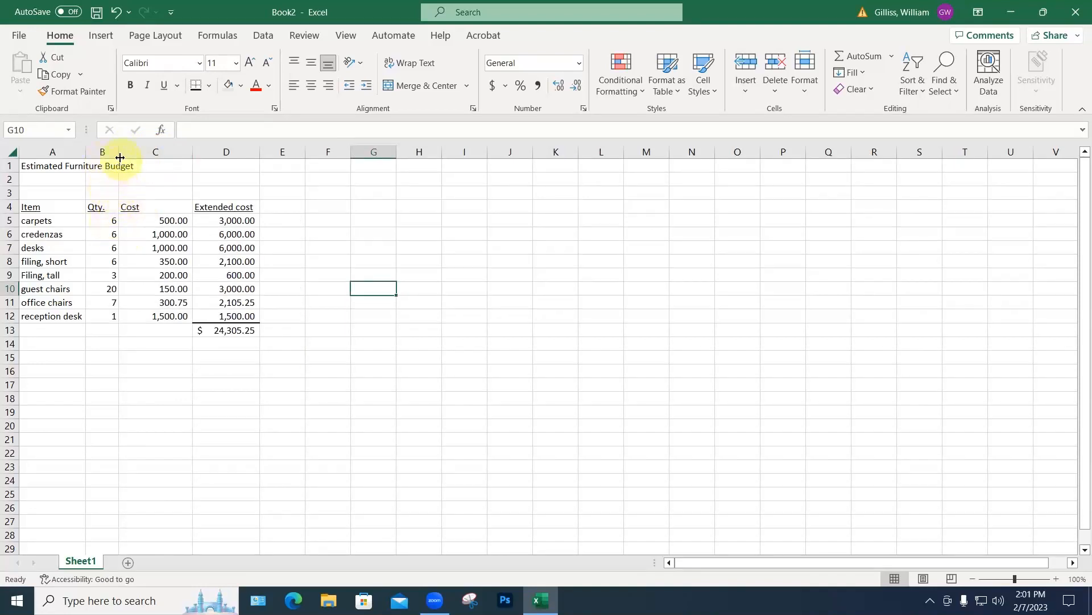
drag(120, 157, 129, 152)
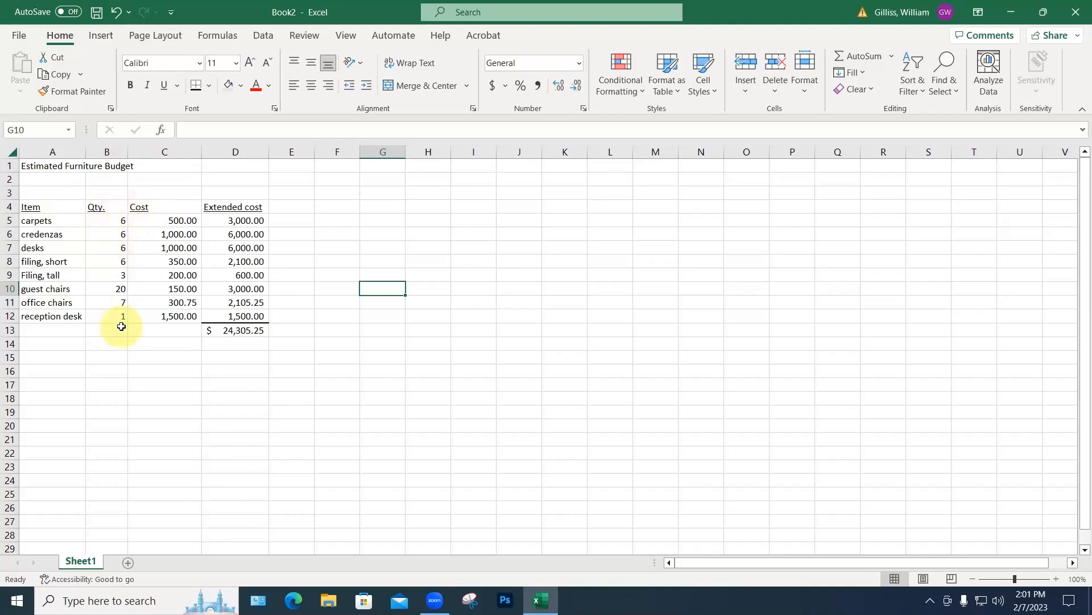
Step: Right-align the Qty., Cost and Extended cost headers and widen column D
click(111, 207)
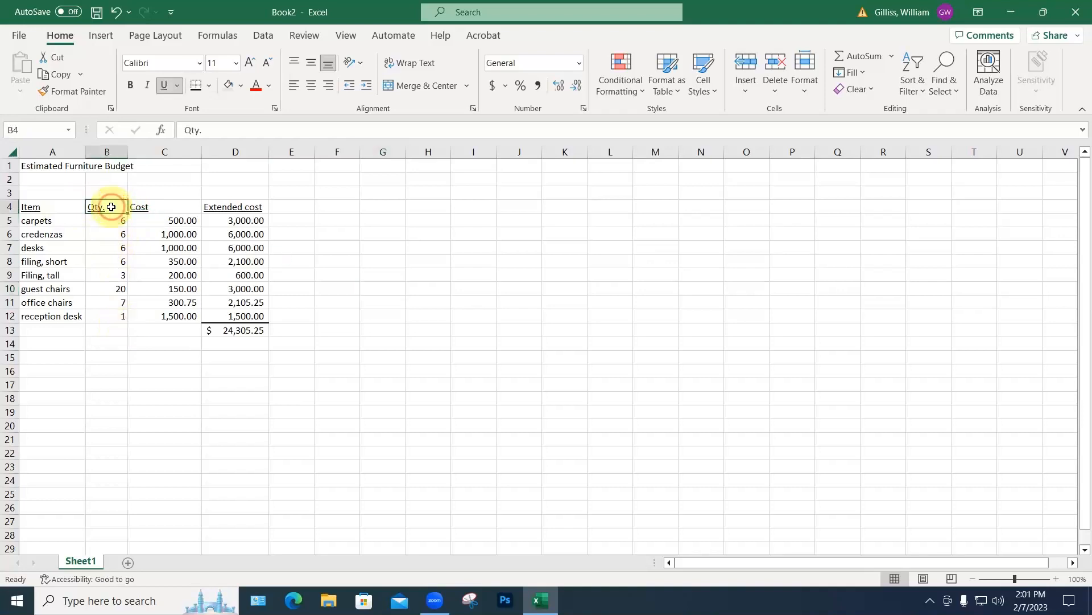
click(329, 86)
click(367, 234)
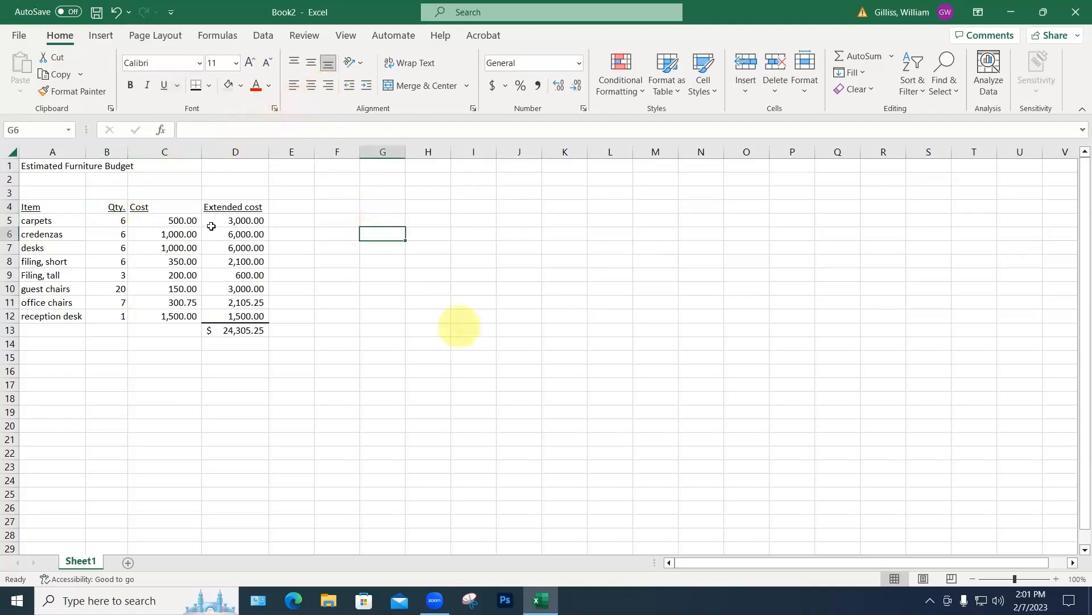
click(147, 209)
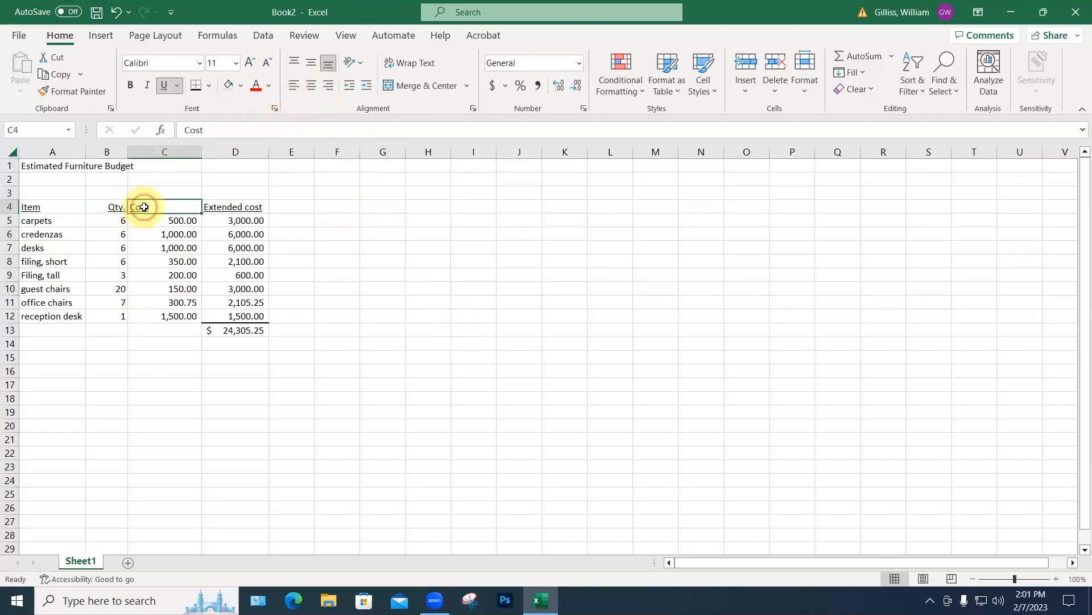
click(327, 85)
click(349, 222)
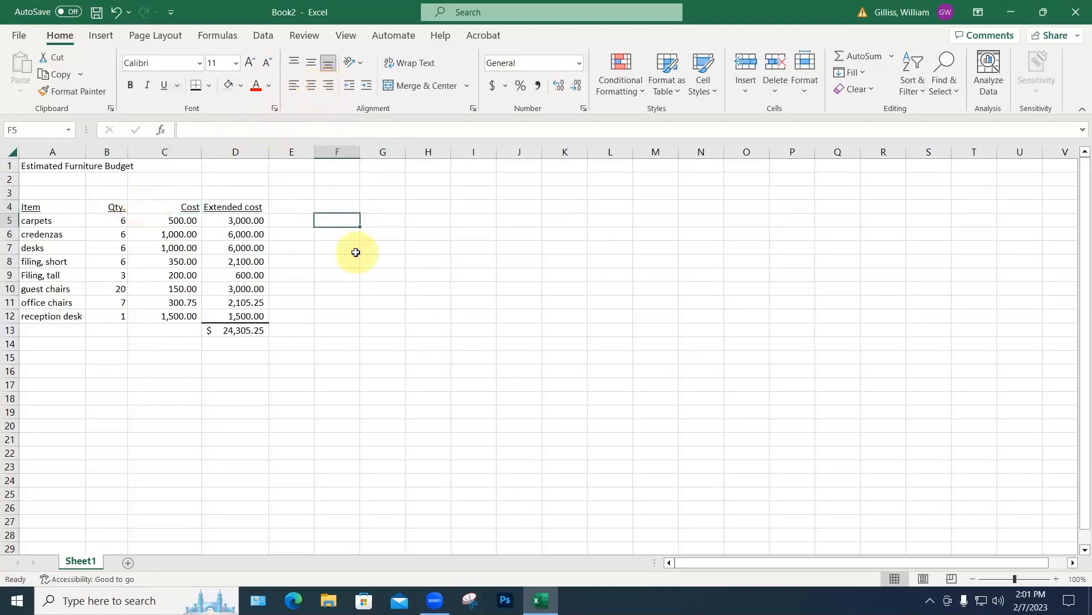
drag(269, 152, 289, 157)
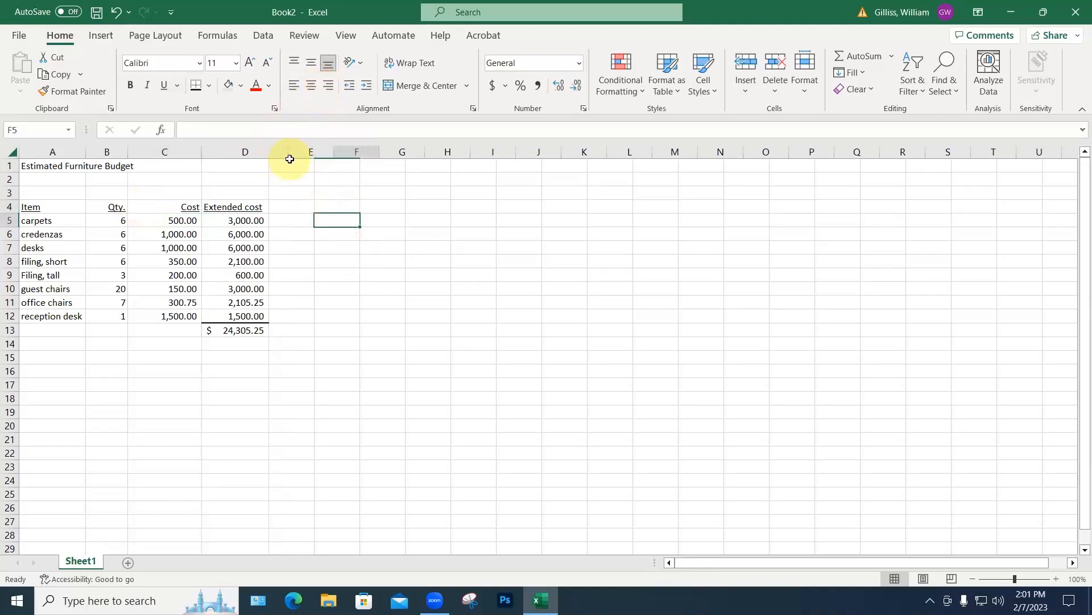
click(245, 205)
click(328, 86)
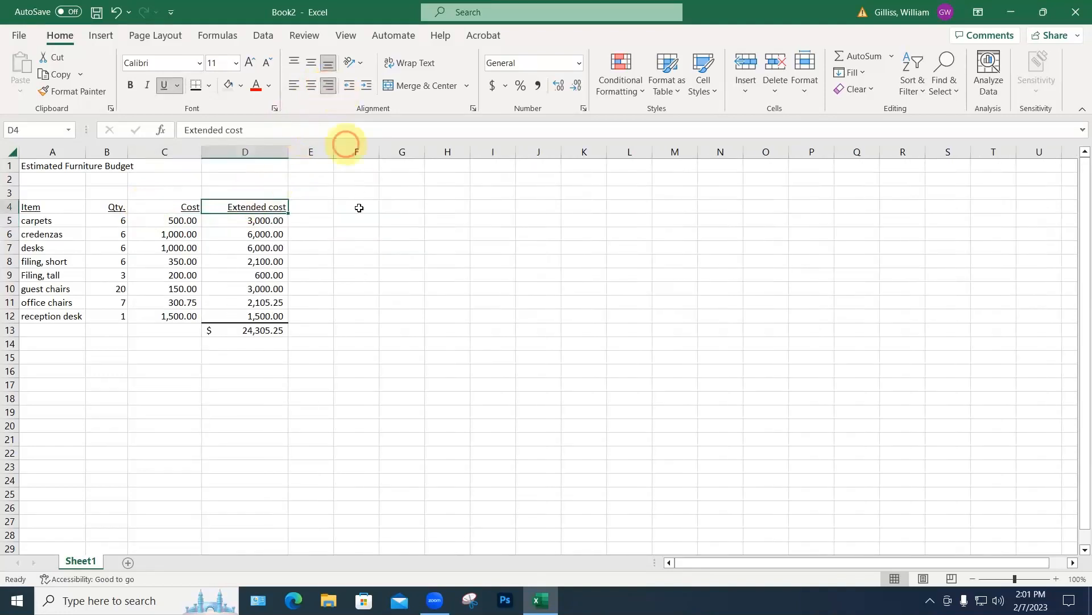
click(362, 222)
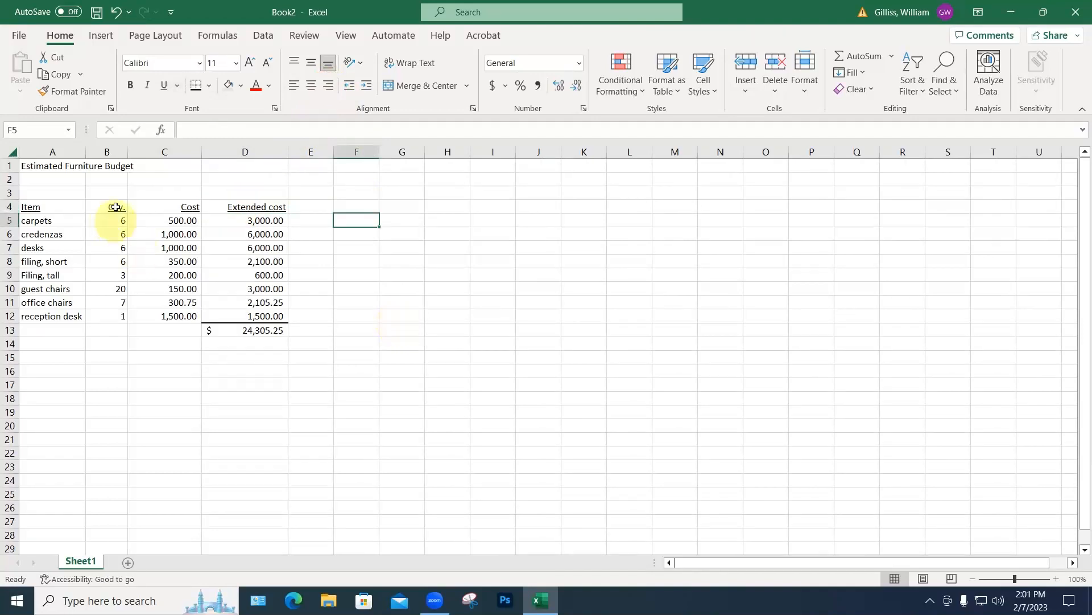
Step: Centre the quantities in column B
click(114, 152)
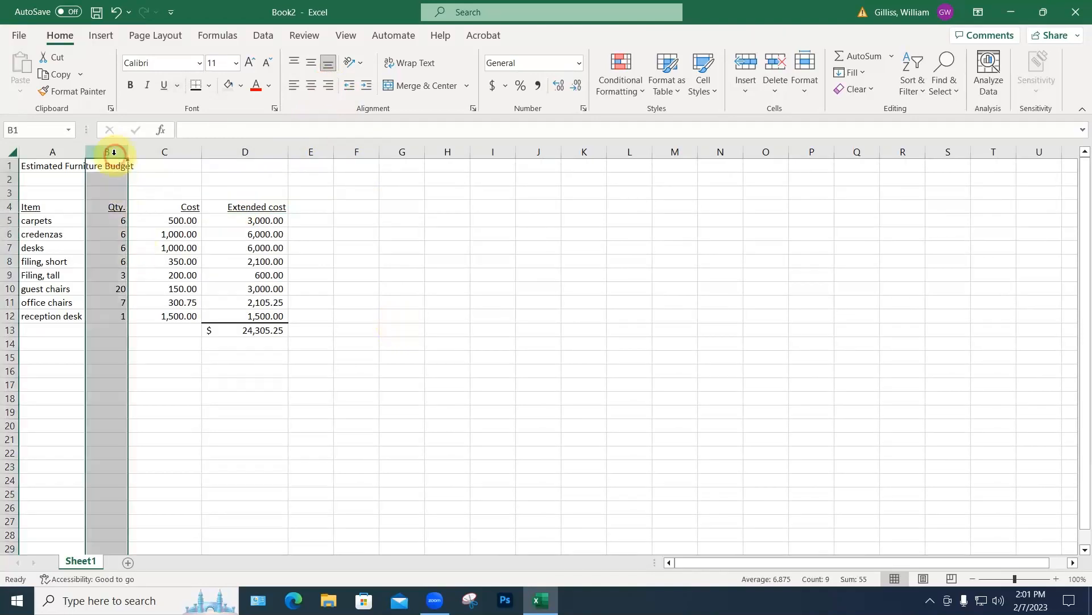
click(311, 89)
click(350, 210)
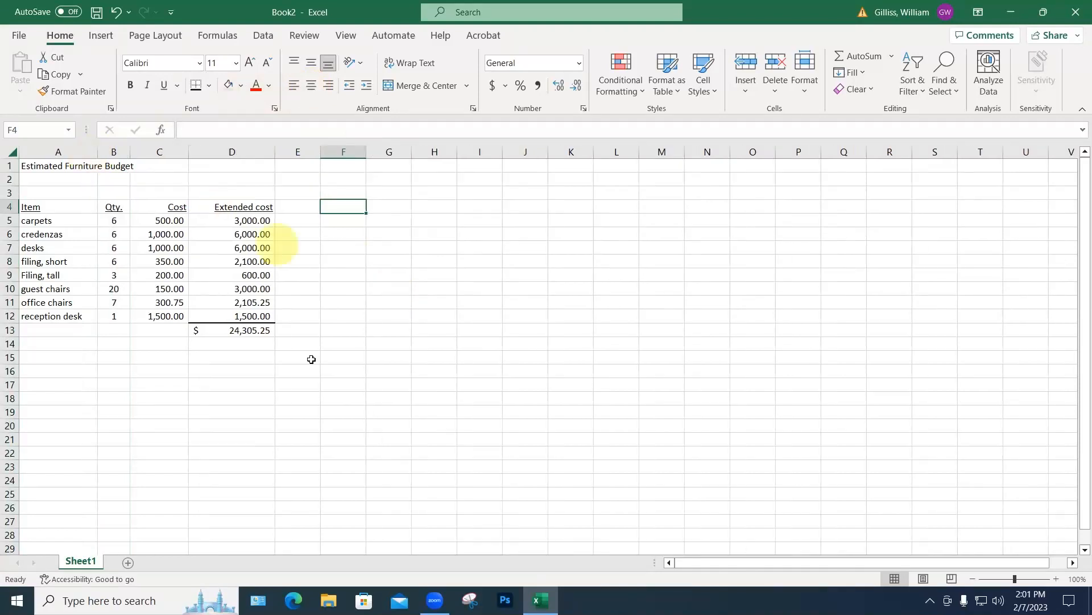
click(315, 367)
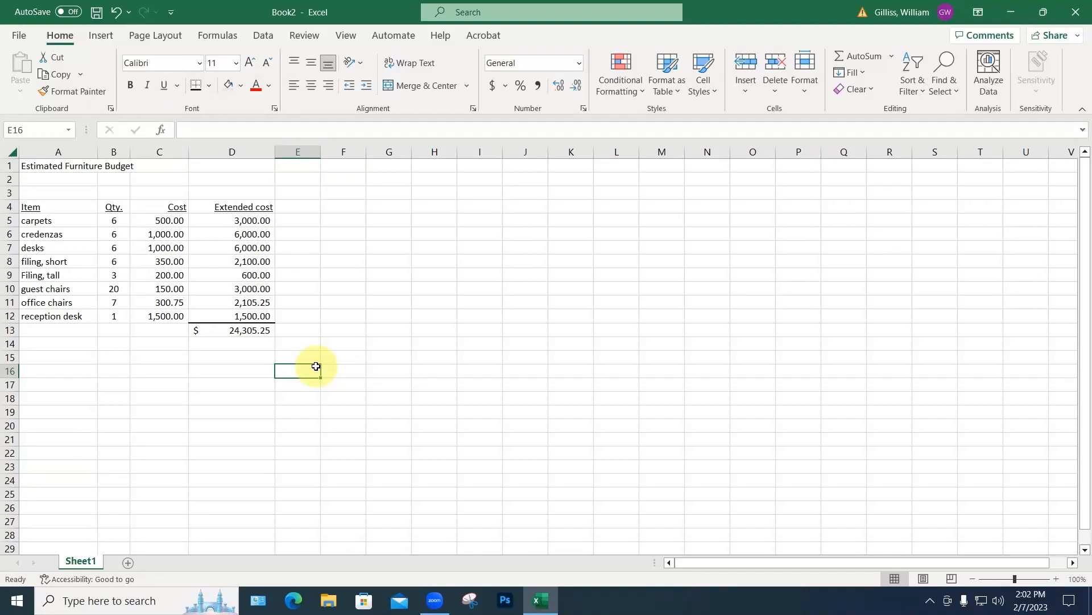
Step: Type Est labels in B3, C3 and D3 above the column headers
click(115, 193)
text(Est)
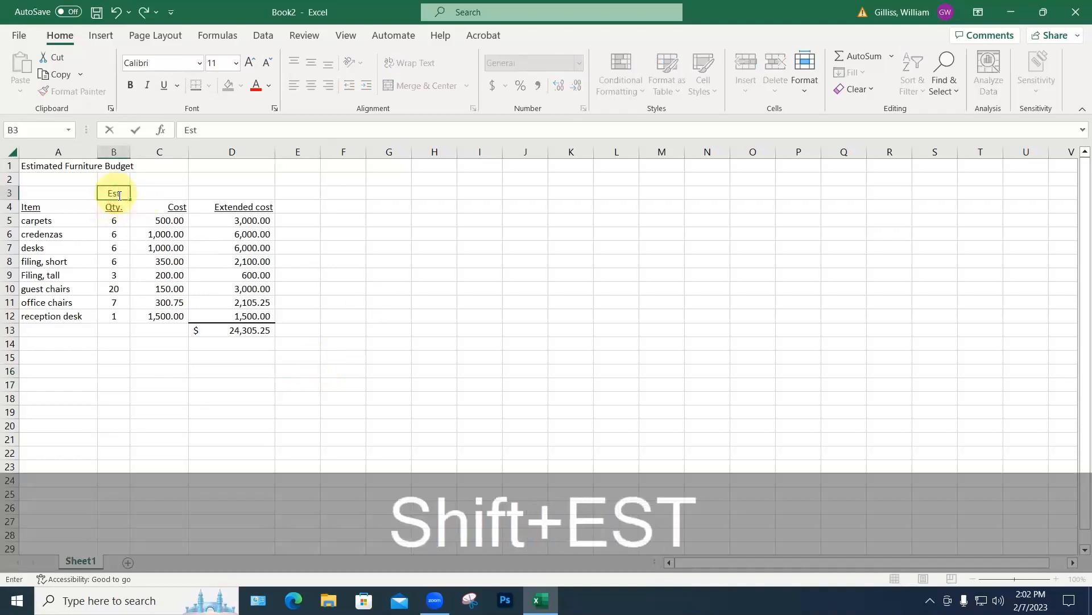
click(162, 192)
text(Est)
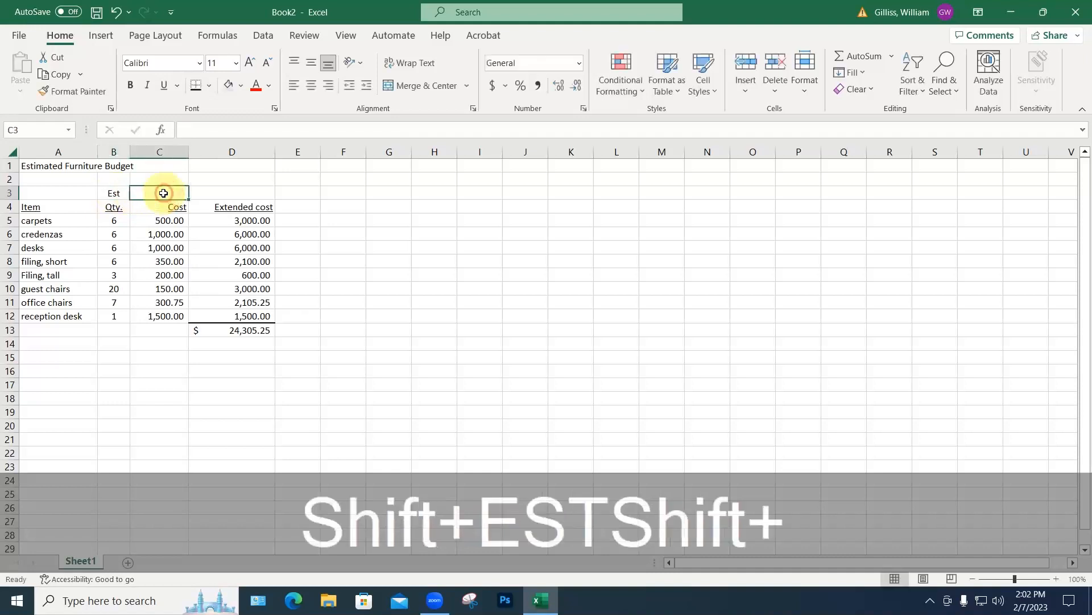
click(214, 190)
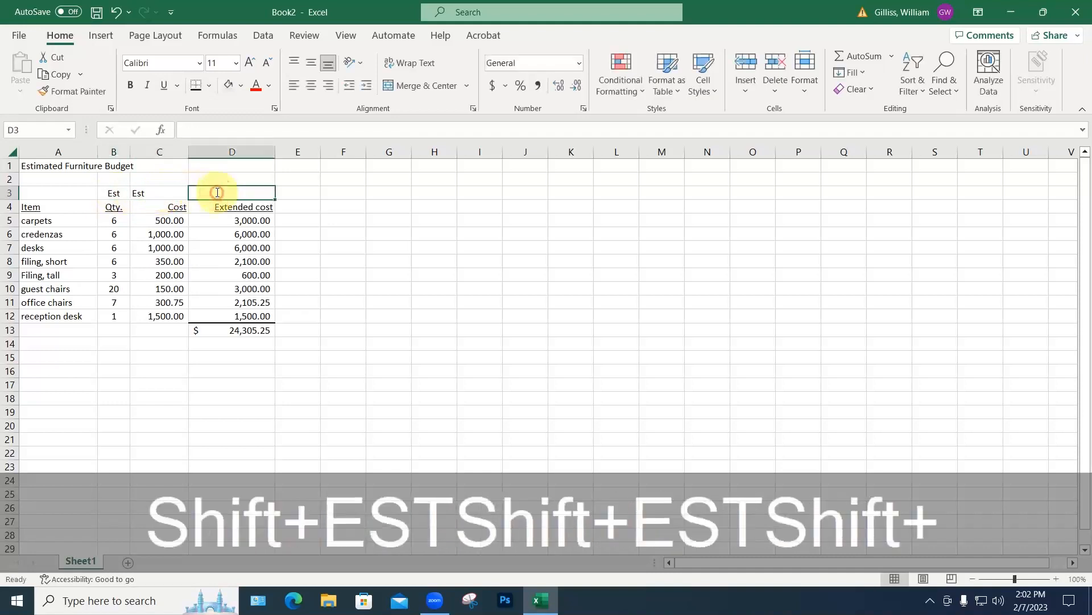
text(Est)
click(377, 355)
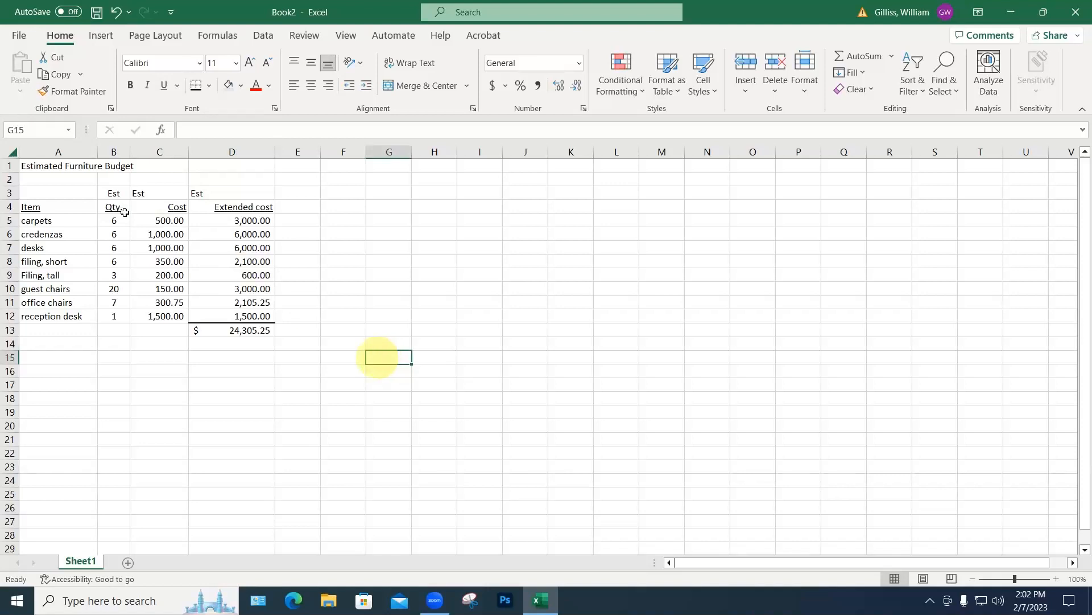
Step: Copy the B4:D13 block and paste it starting at F4
drag(125, 212, 239, 336)
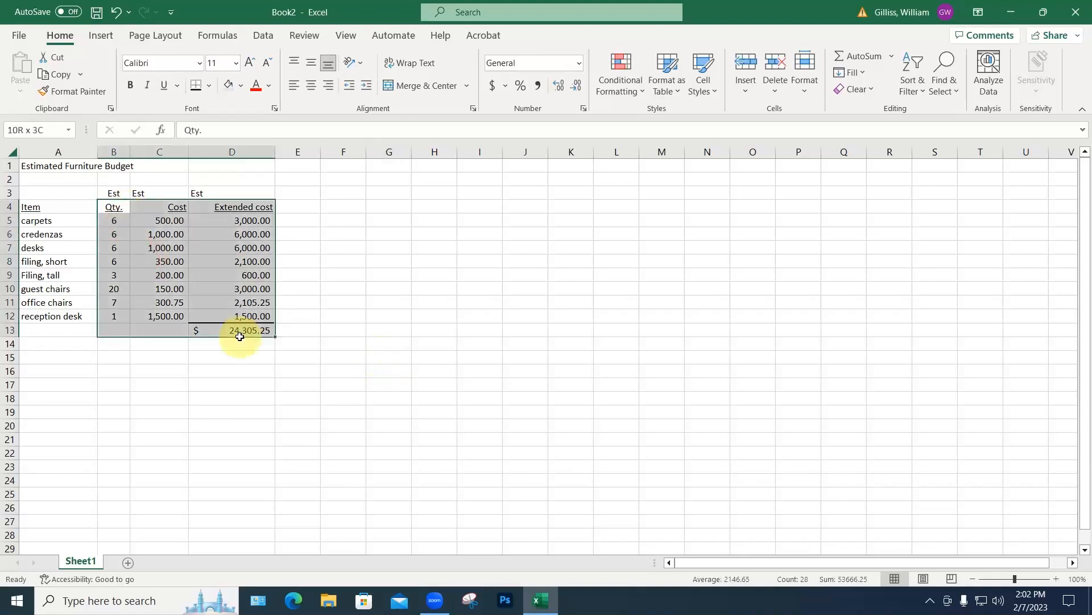
key(ctrl+c)
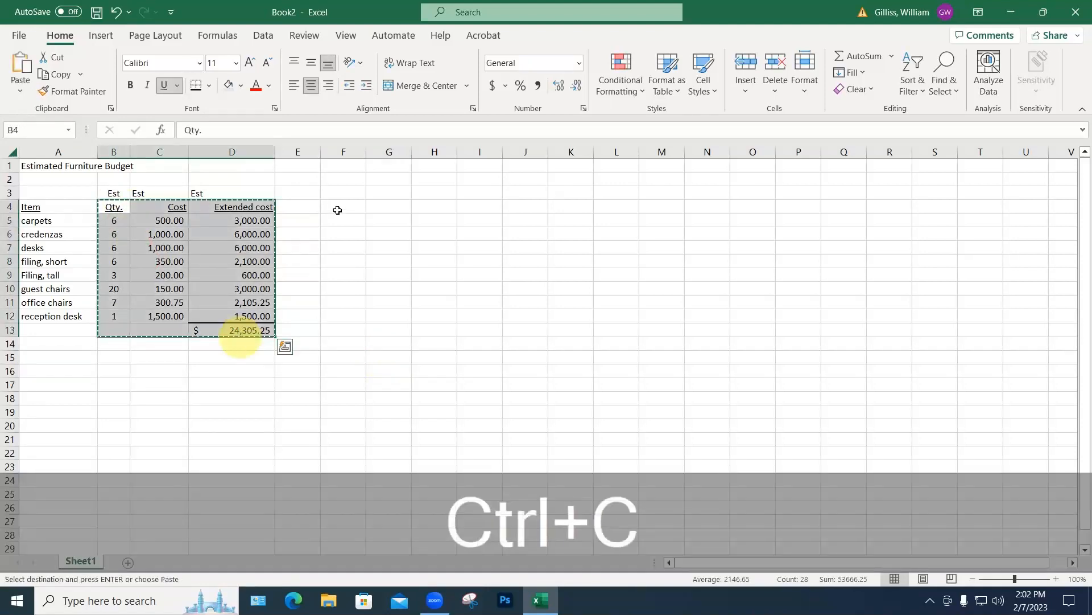
click(337, 210)
key(ctrl+v)
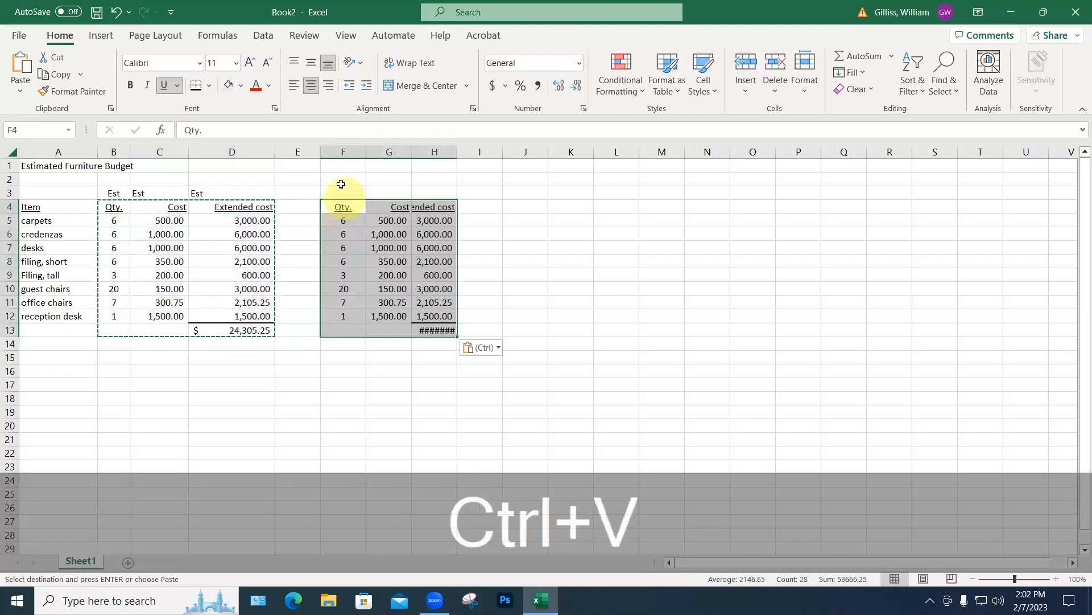
click(339, 192)
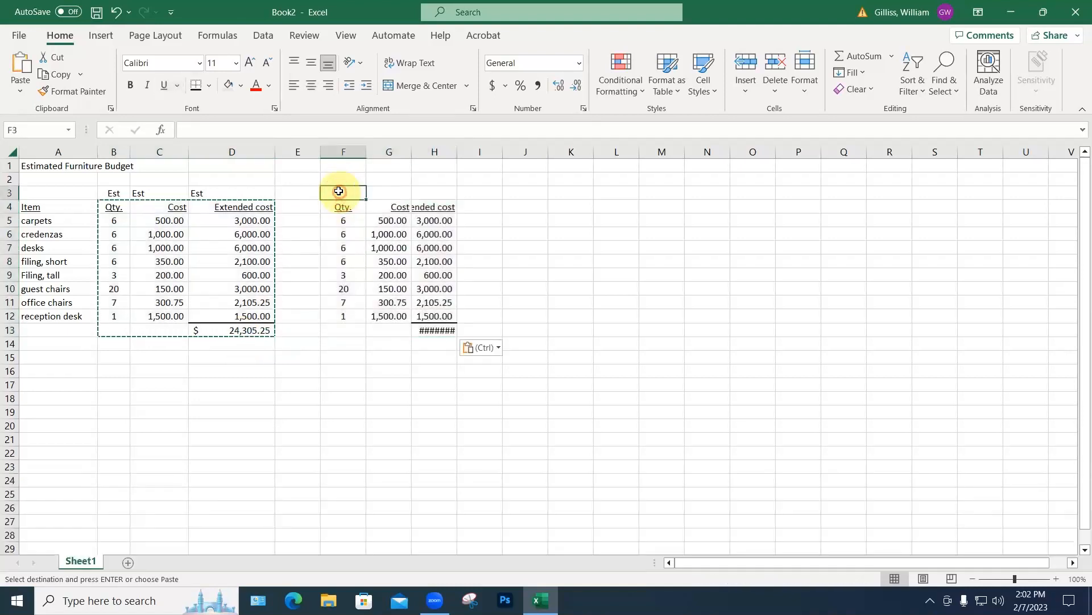
Step: Enter the heading 'Actual' in F3, fixing the 'Actaul' typo
text(A)
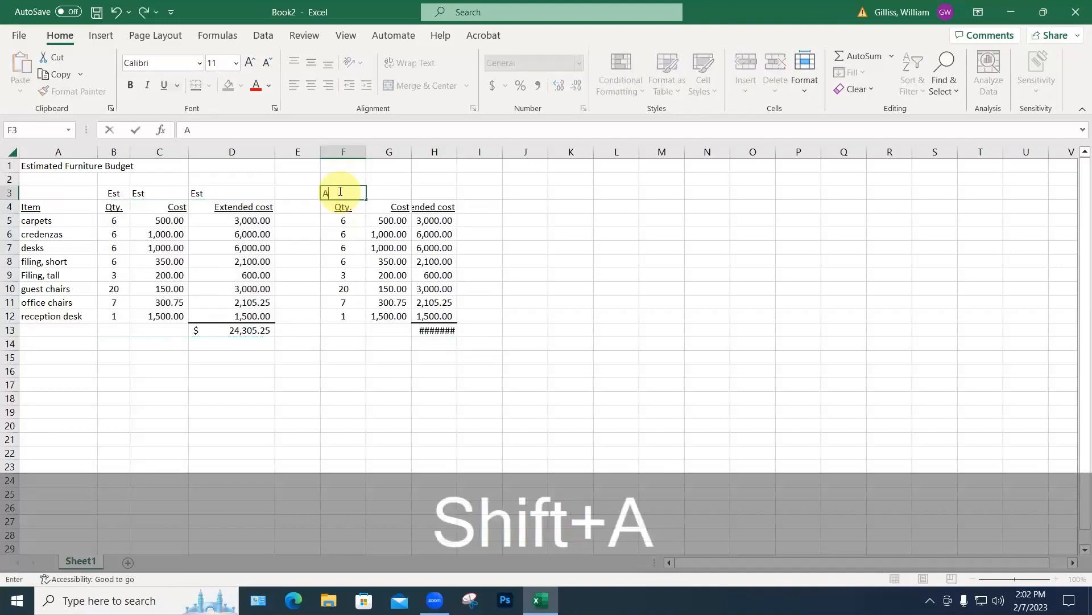
text(ctaul)
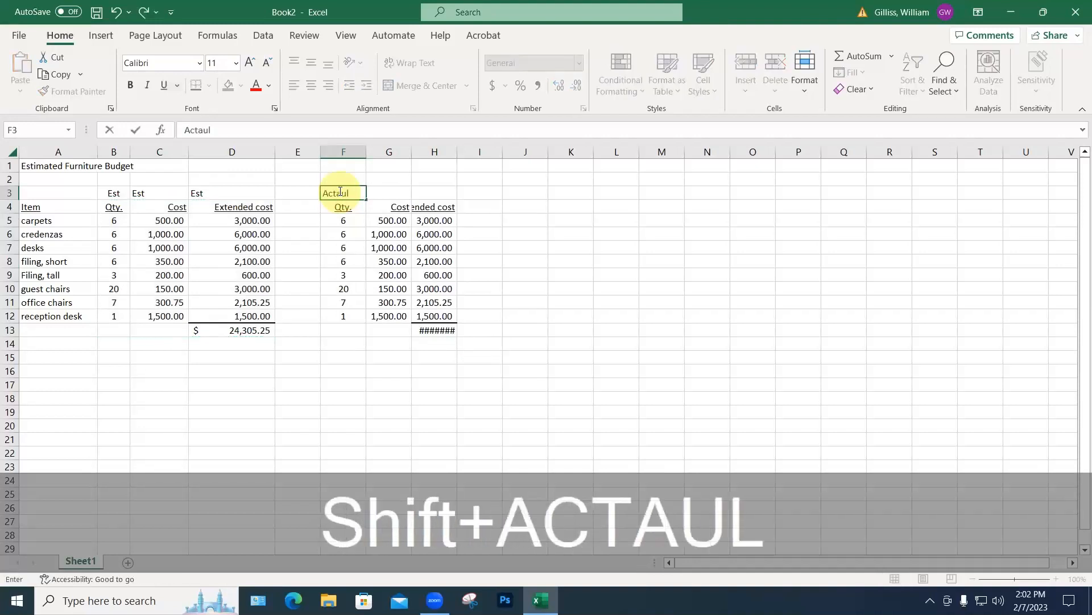
drag(359, 193, 322, 191)
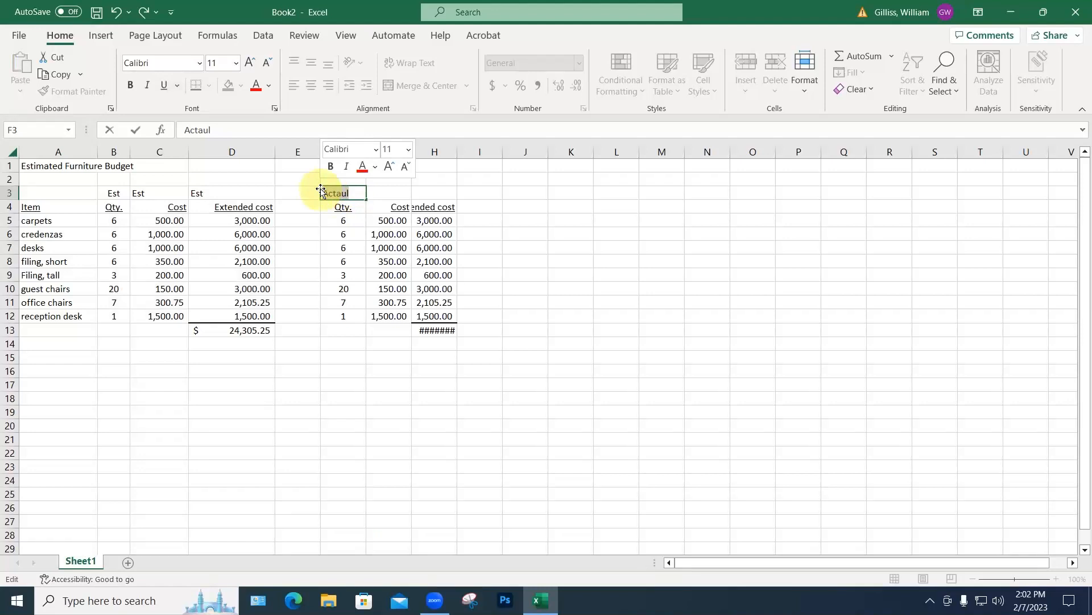
text(ACtual)
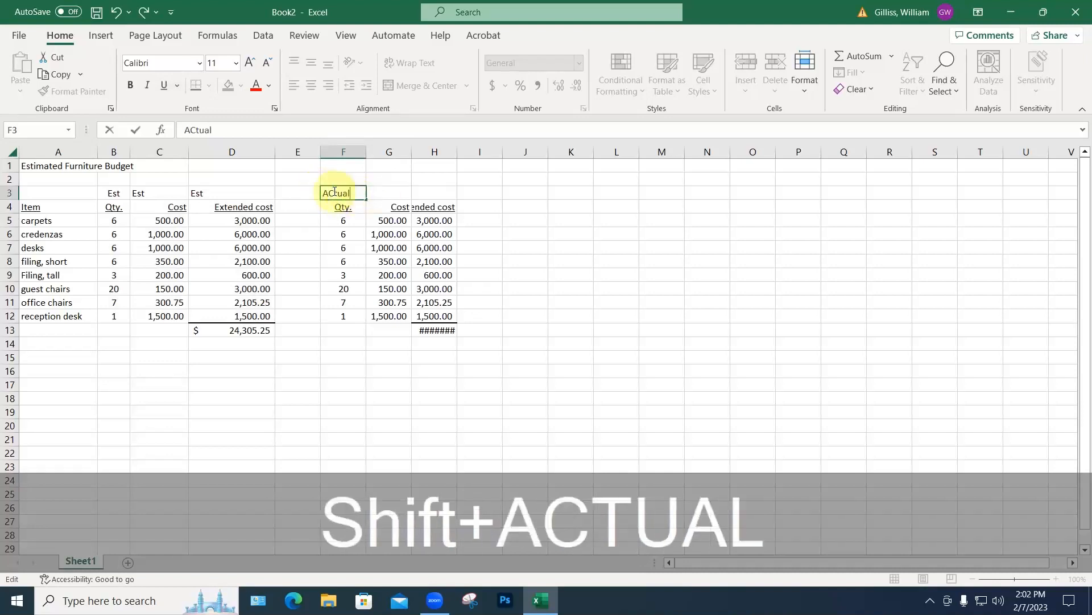
click(338, 235)
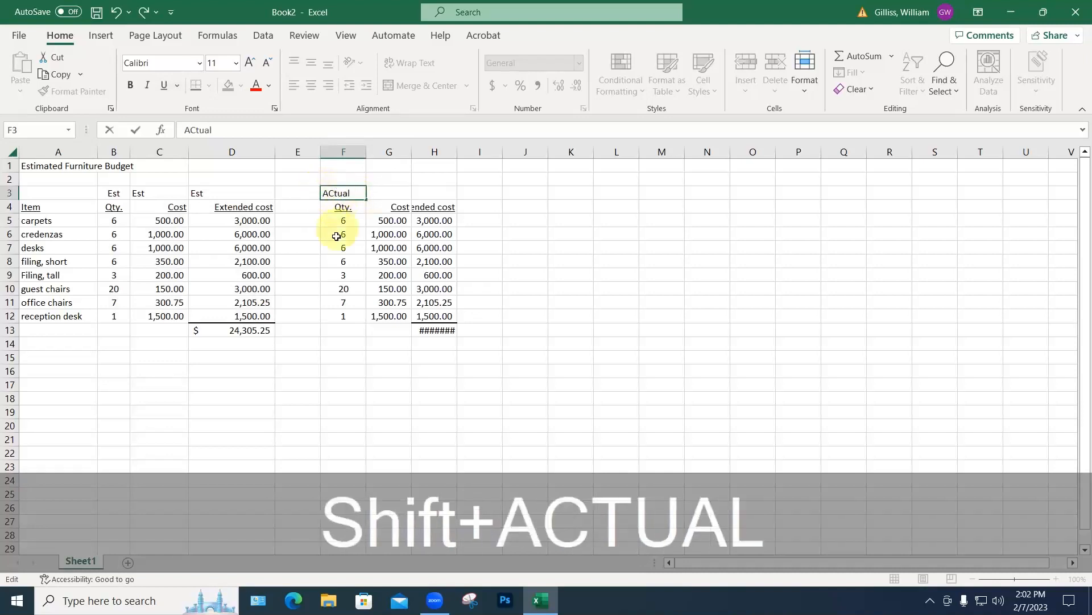
Step: Copy Actual into G3:H3 and widen column H to show $ 24,305.25
click(343, 194)
key(ctrl+c)
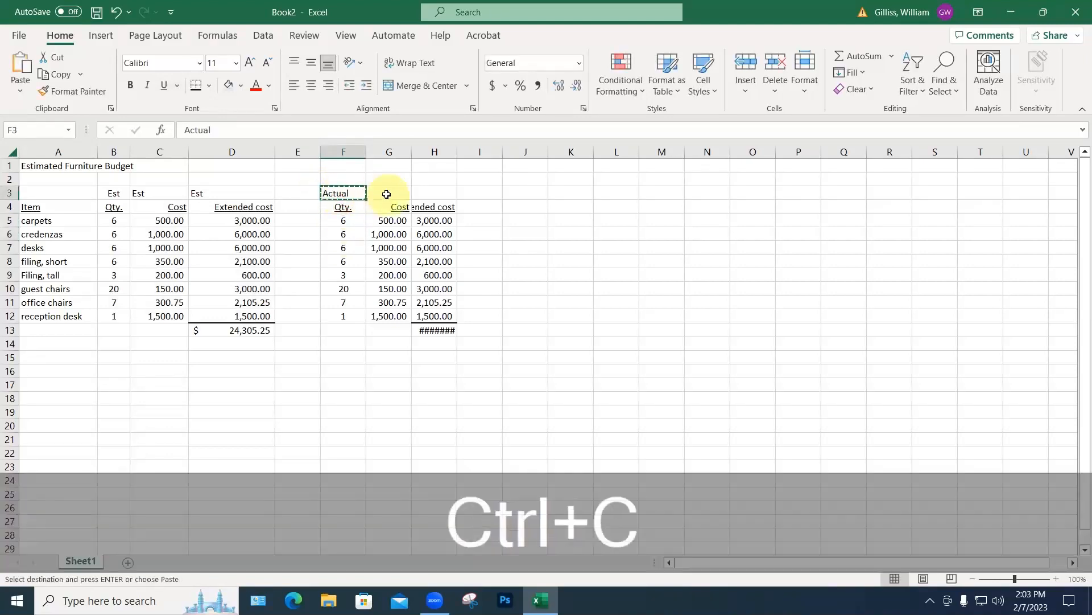
drag(385, 193, 425, 194)
key(ctrl+v)
click(500, 250)
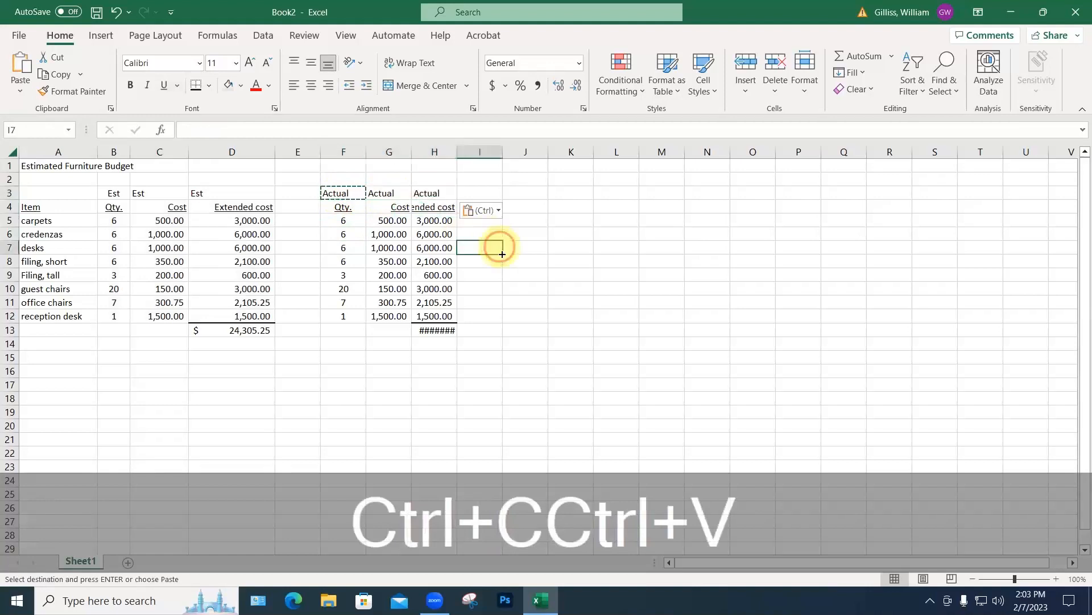
key(Escape)
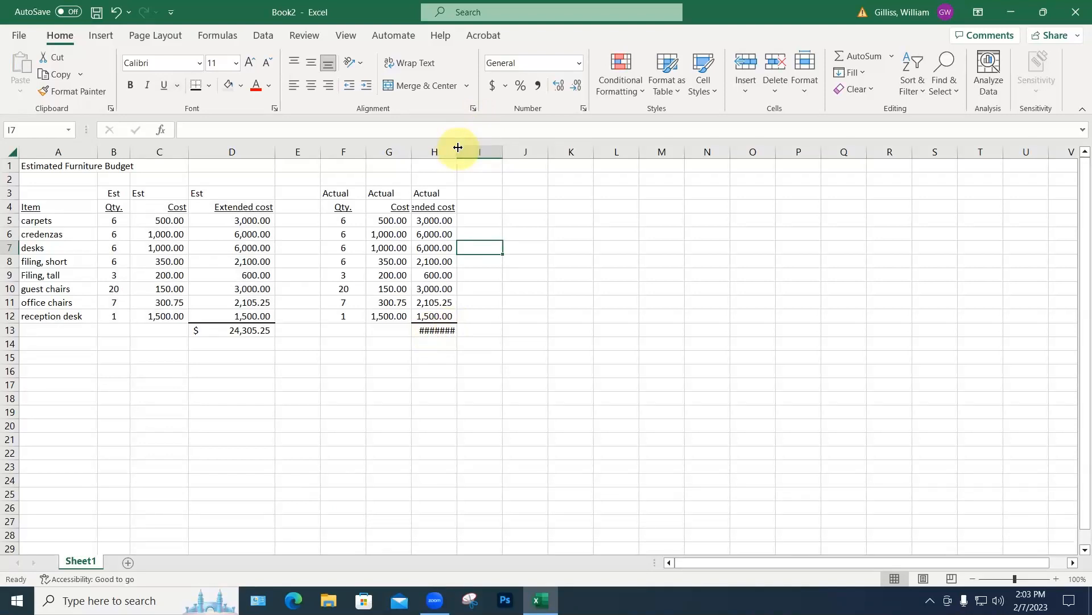
drag(458, 147, 472, 151)
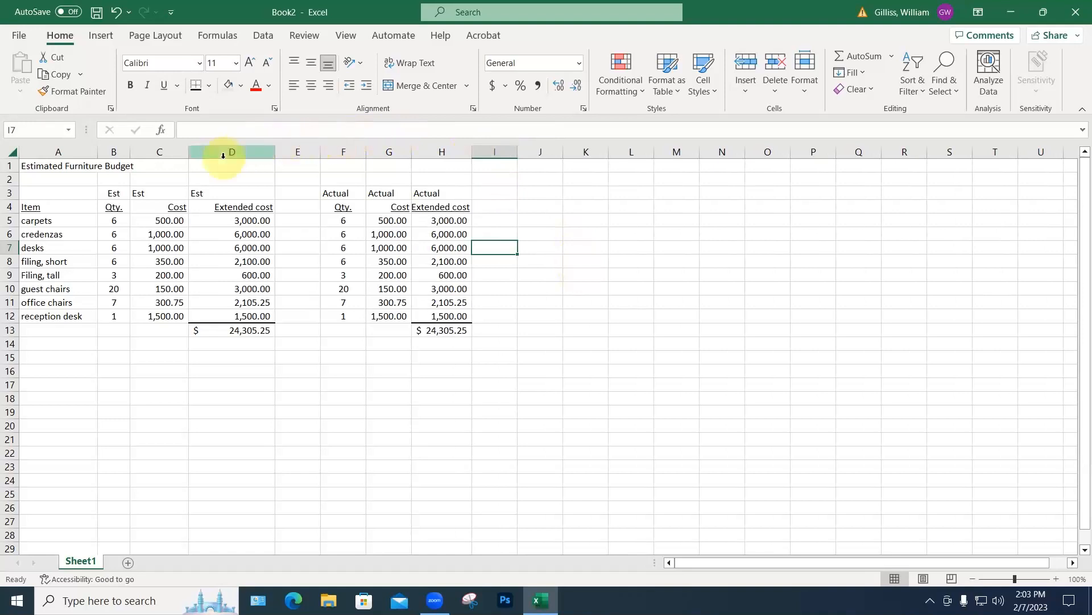
click(345, 221)
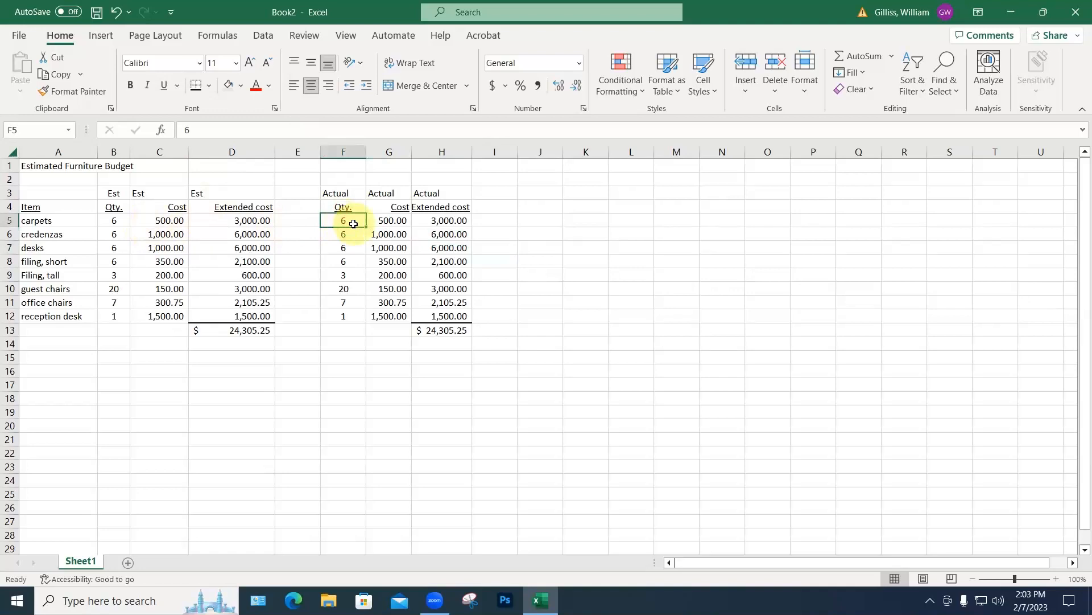
Step: Rename the carpets item in A5 to rugs
click(51, 219)
double_click(51, 220)
drag(51, 220, 10, 221)
text(rugs)
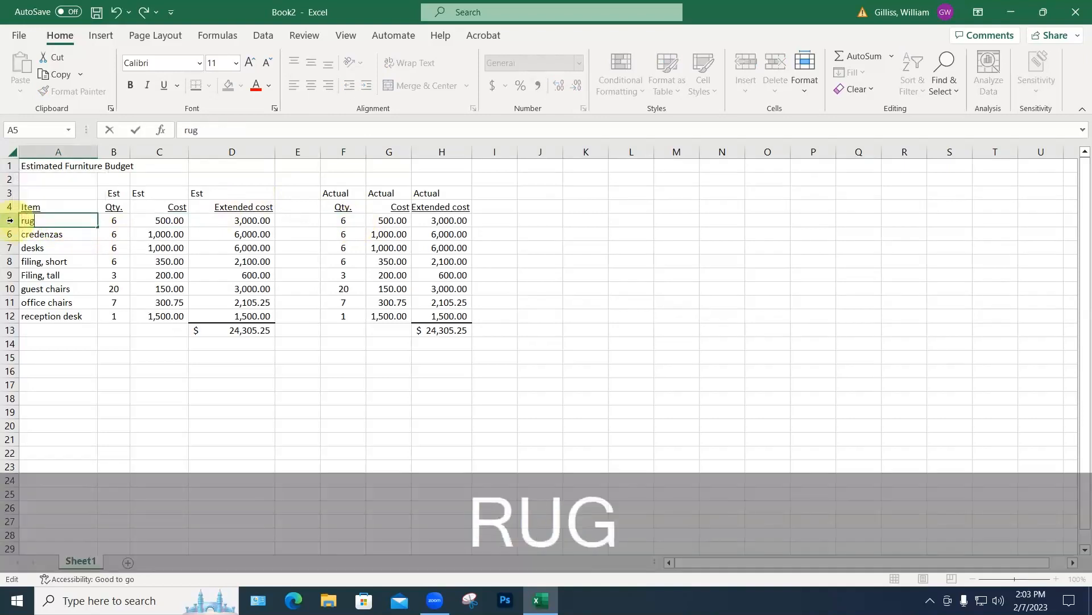
key(Return)
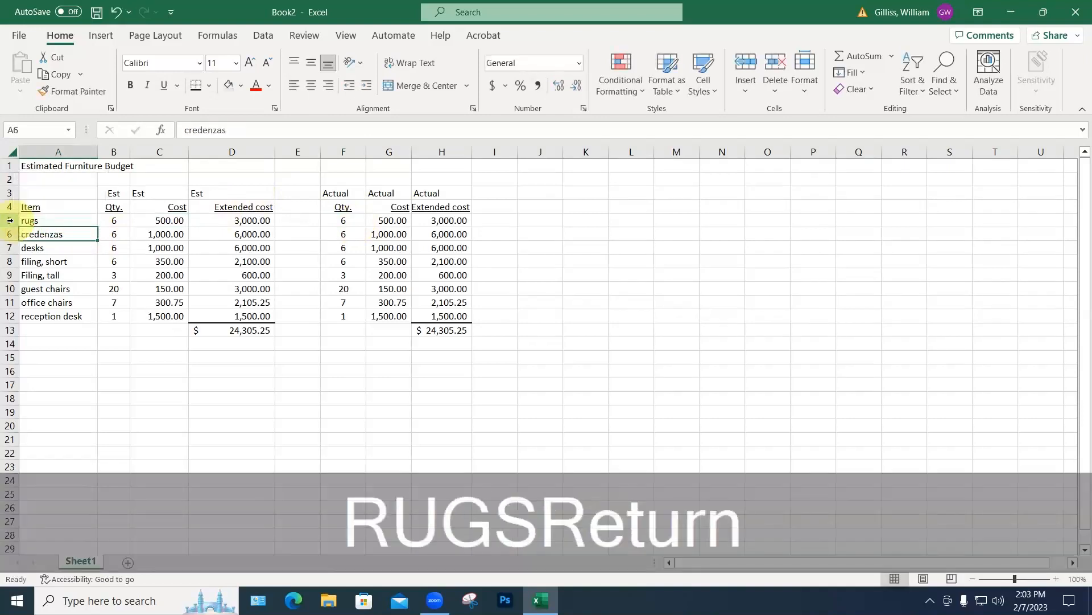
Step: Enter actual quantities of 1 for rugs and 15 for guest chairs
click(345, 220)
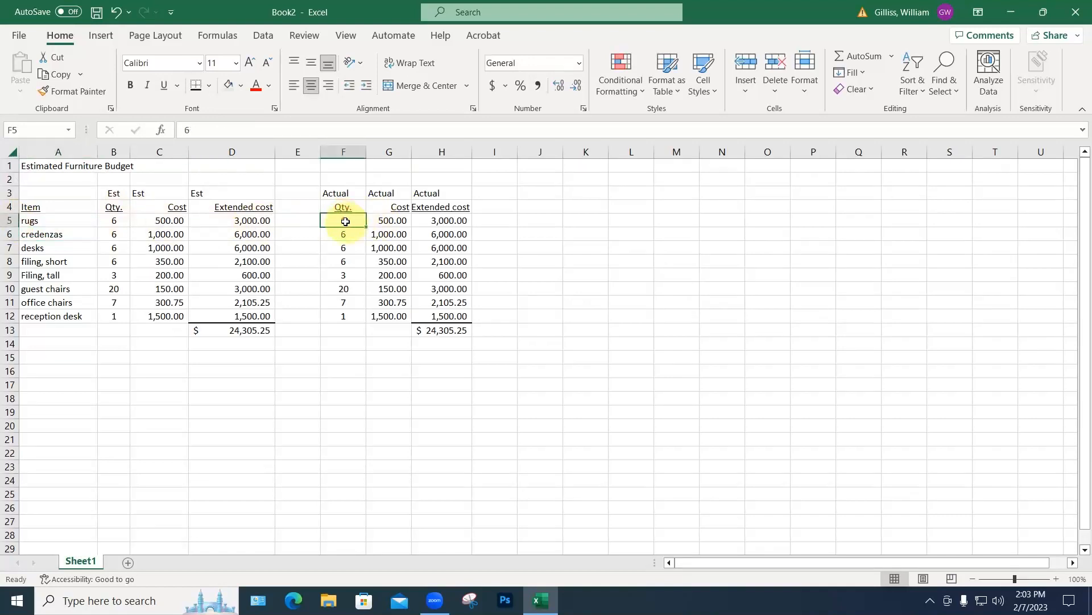
text(1)
click(508, 291)
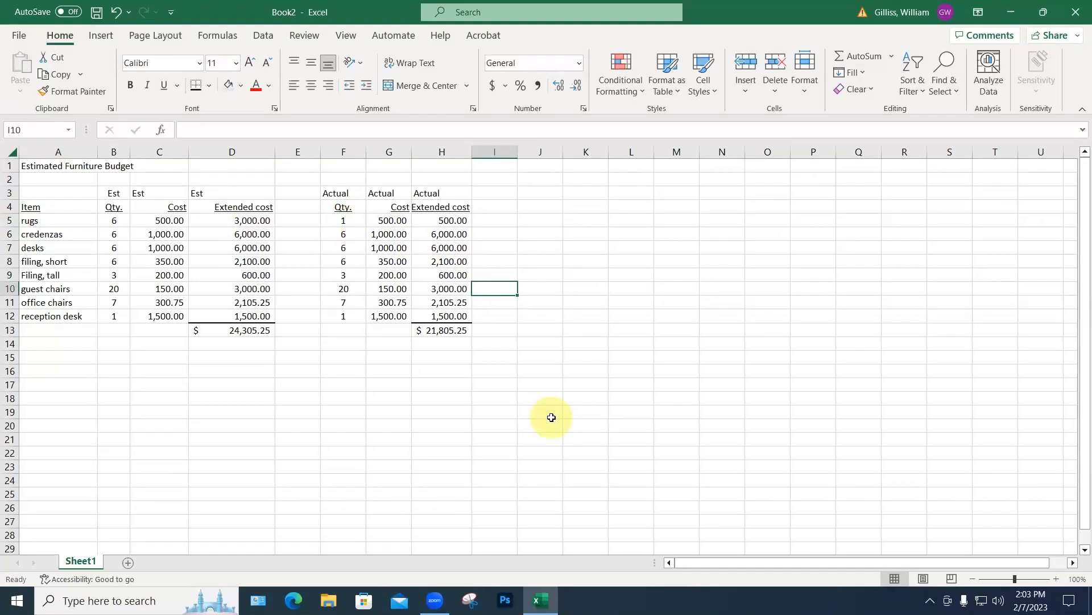
click(341, 289)
text(1)
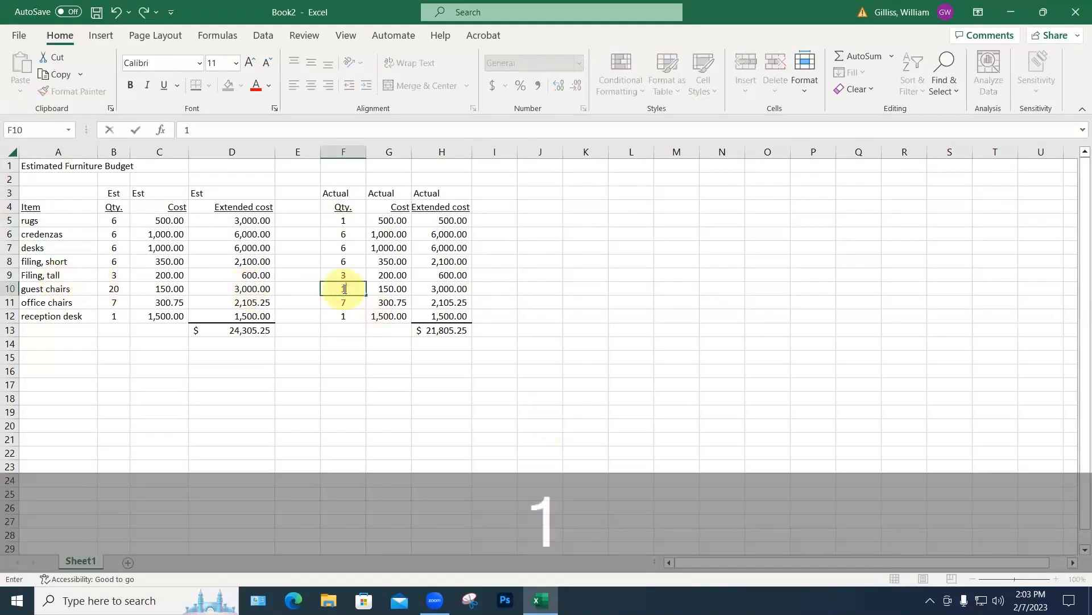
text(5)
key(Return)
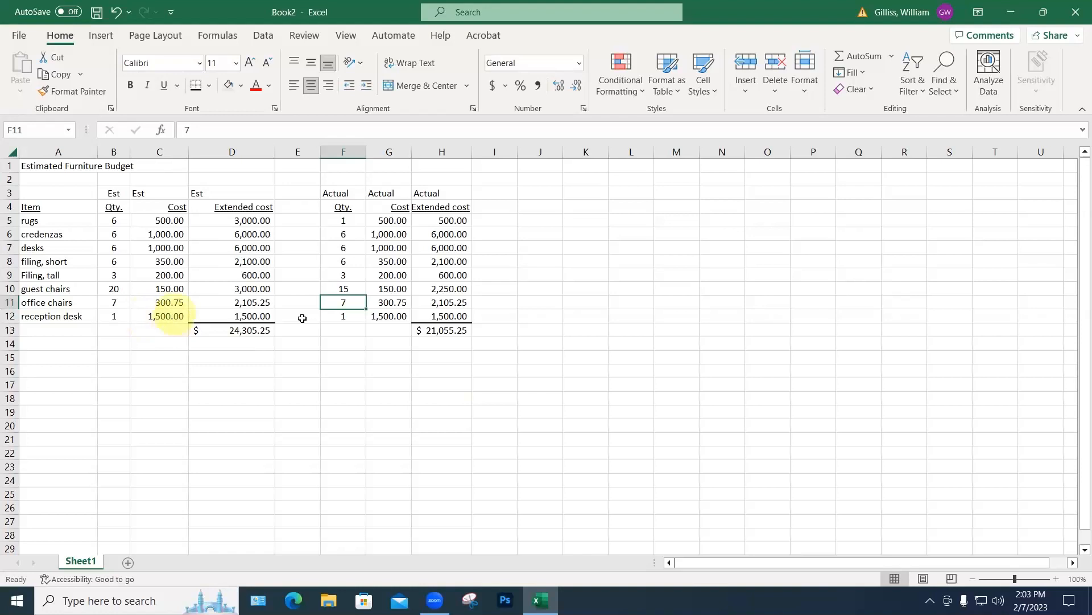
Step: Set the reception desk's actual cost in G12 to 1200
click(383, 315)
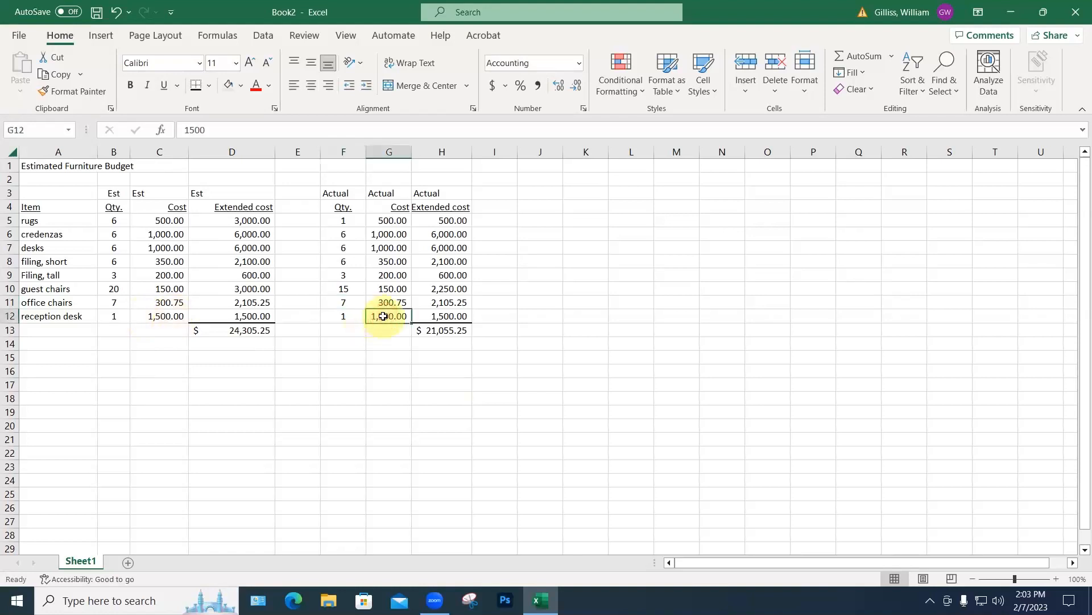
text(1200)
key(Return)
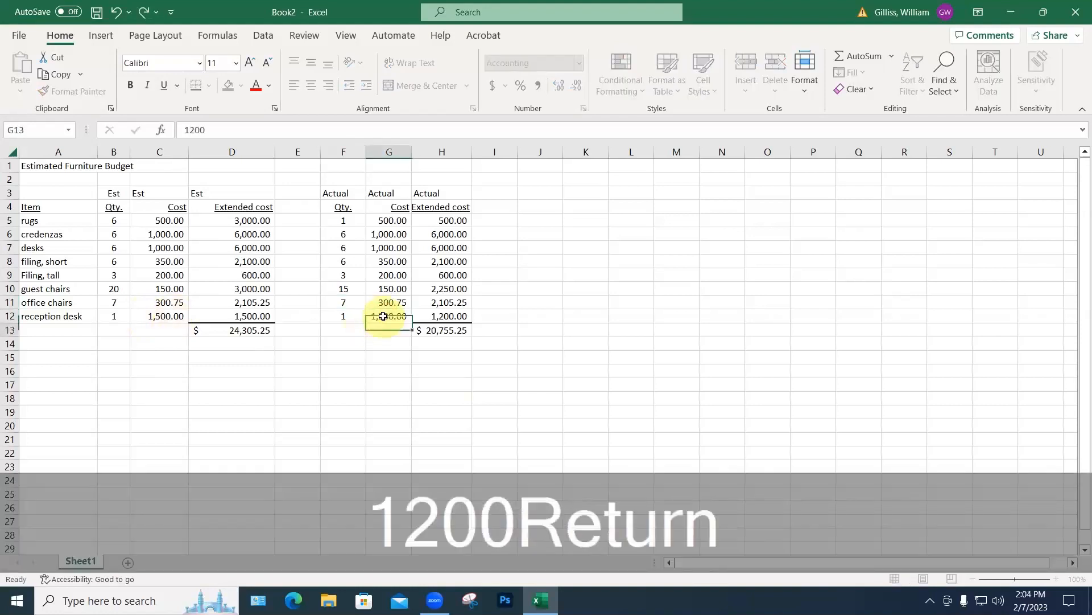
click(499, 398)
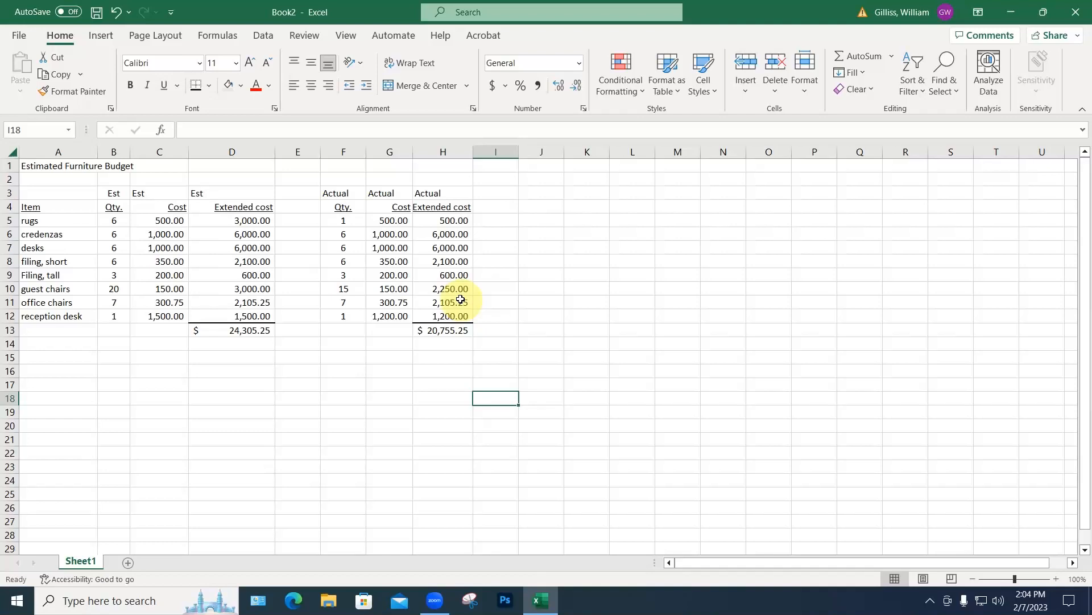
Step: Change the credenzas' actual cost in G6 from 1000 to 750, giving 4,500.00 extended
click(441, 195)
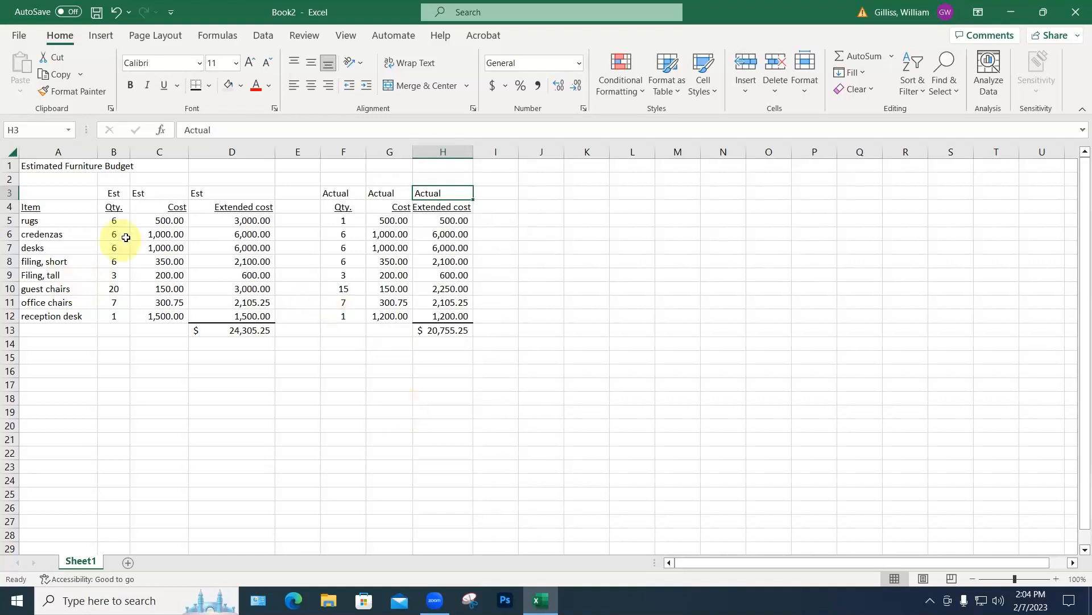
click(385, 235)
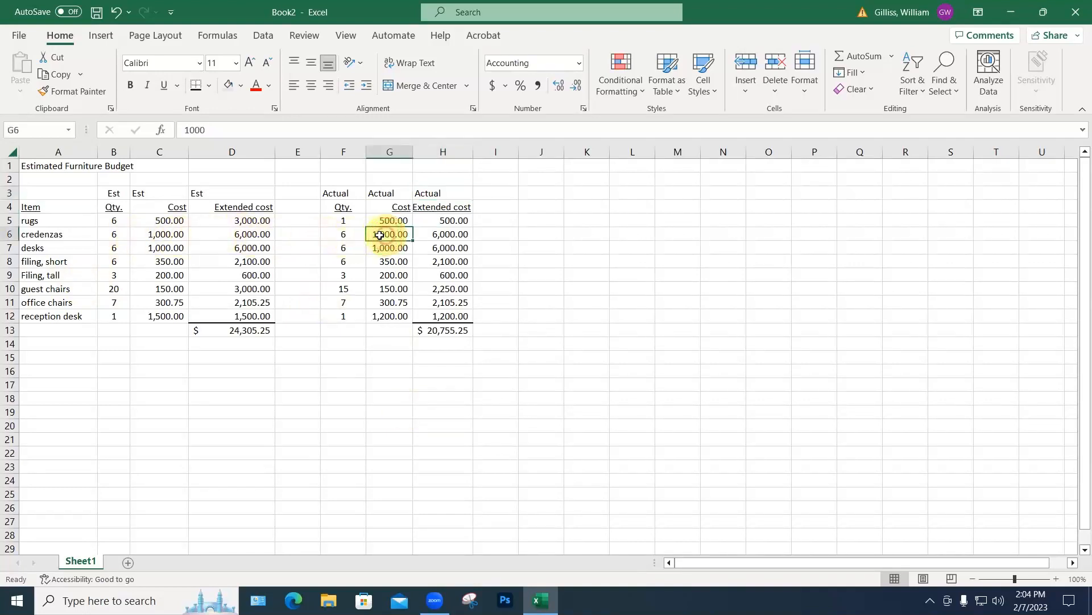
double_click(387, 235)
double_click(387, 235)
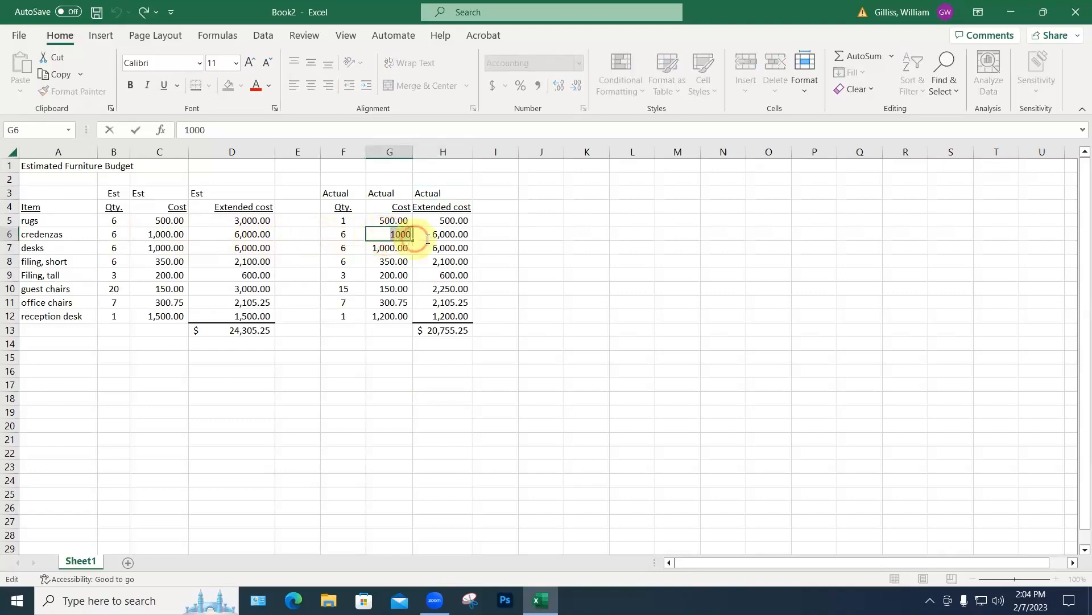
text(75)
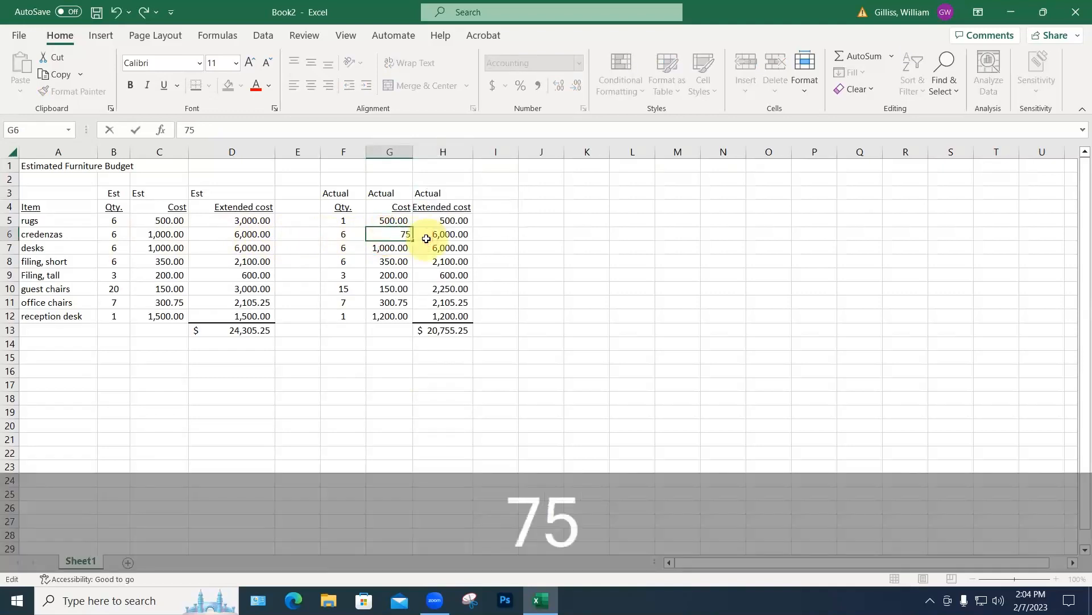
text(0)
key(Return)
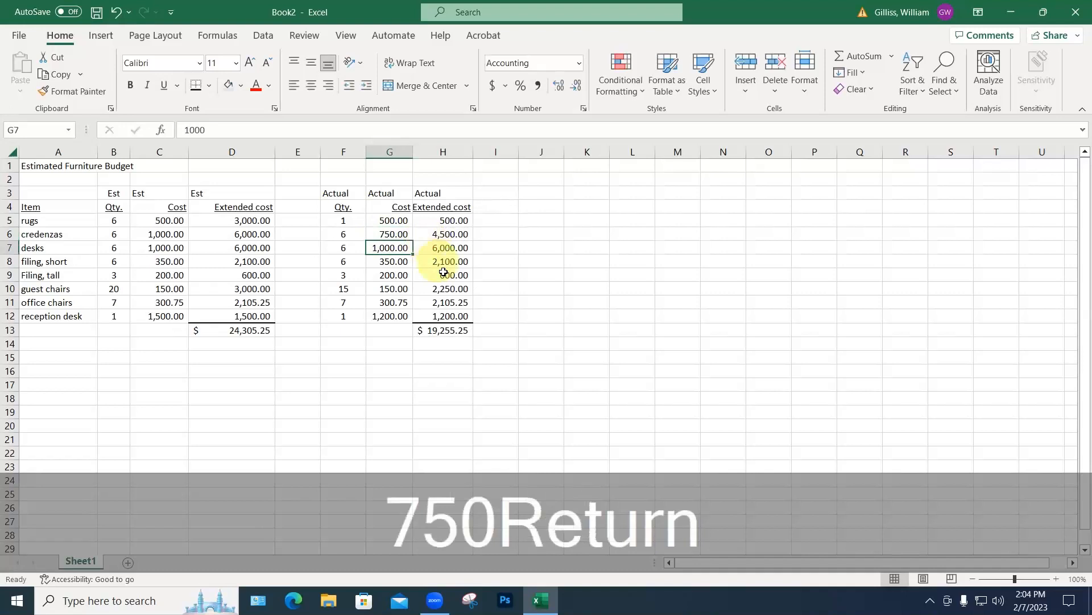
click(472, 389)
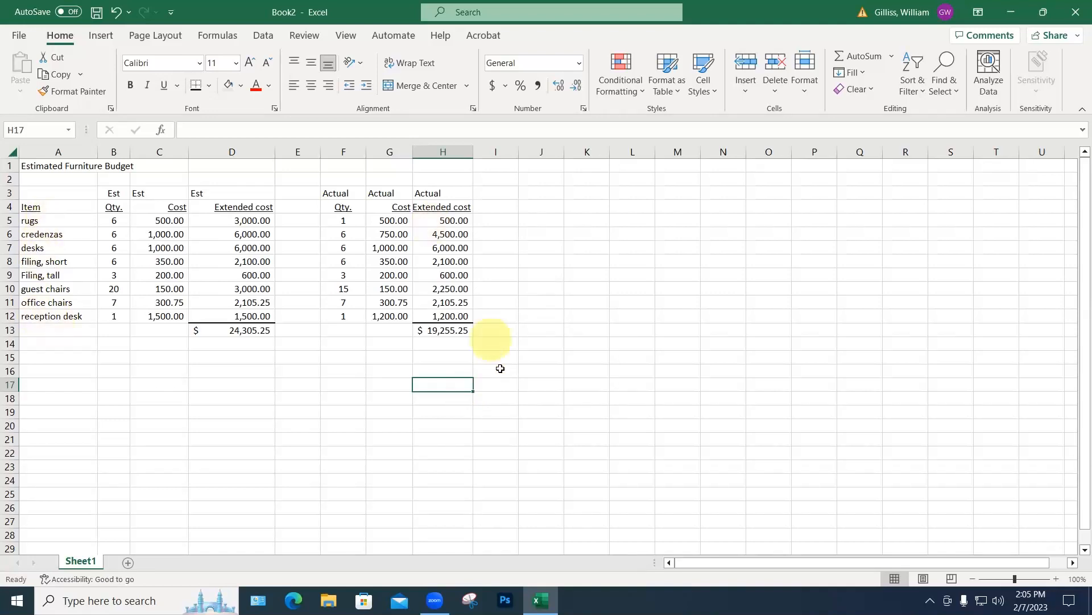
Step: Enter a 0.1 discount rate in J1 and format it as a 10% percentage
click(537, 167)
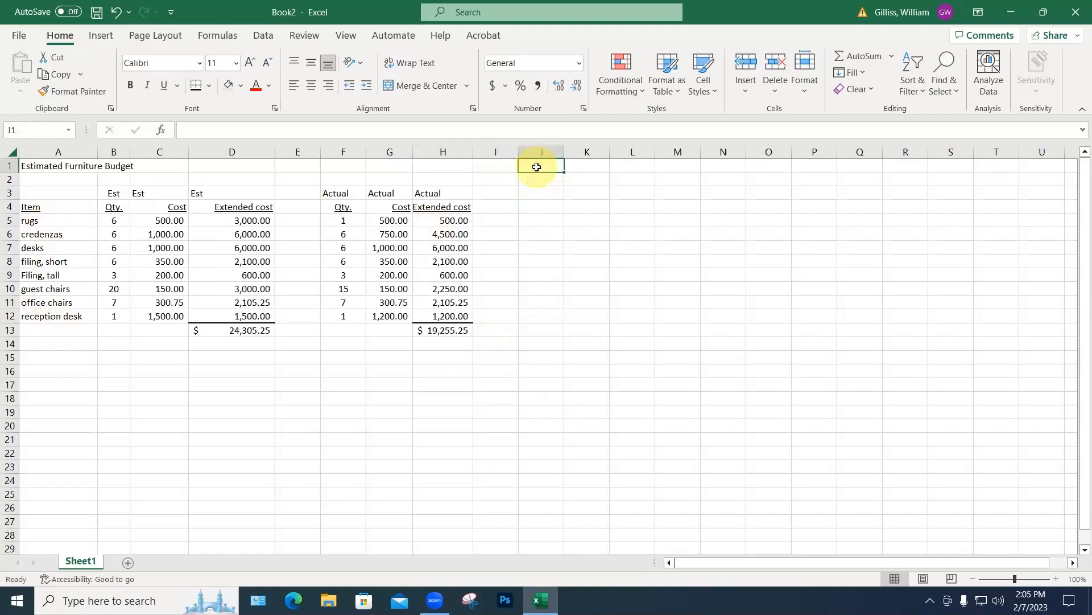
text(.1)
key(Return)
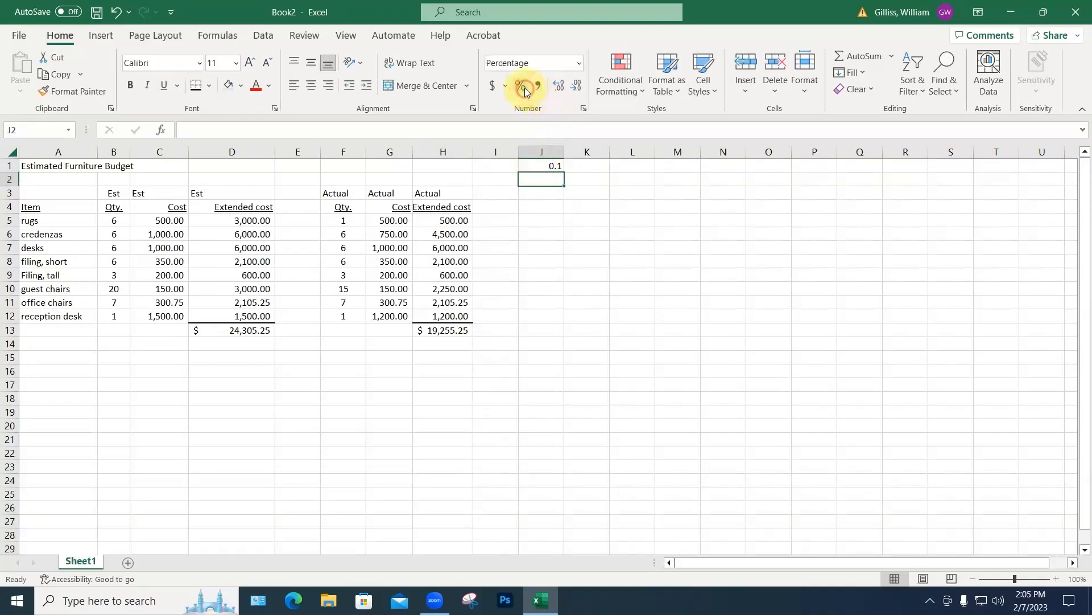
click(553, 166)
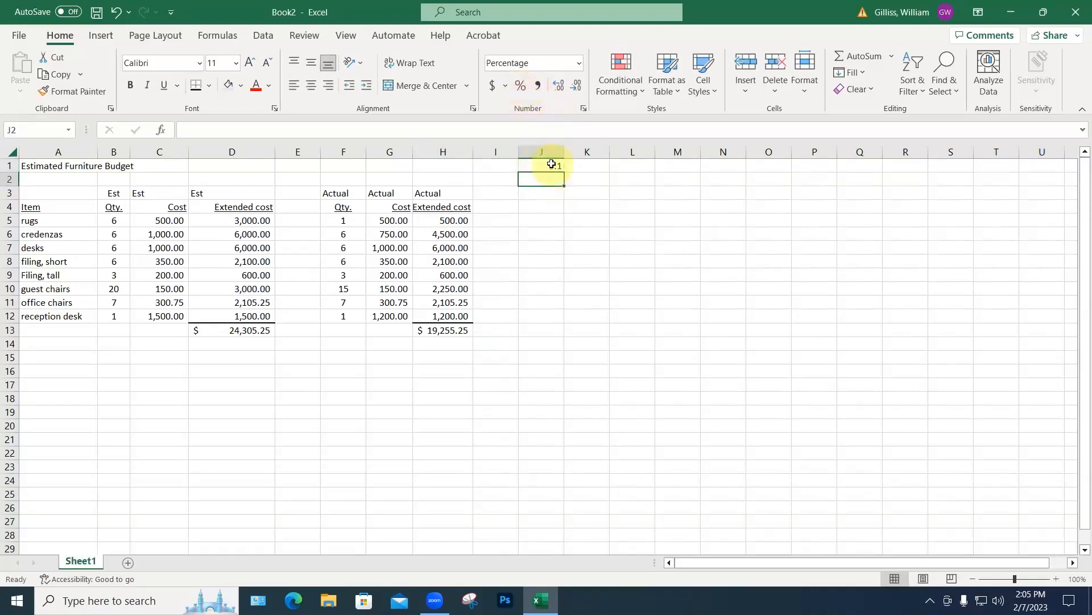
click(521, 85)
click(585, 165)
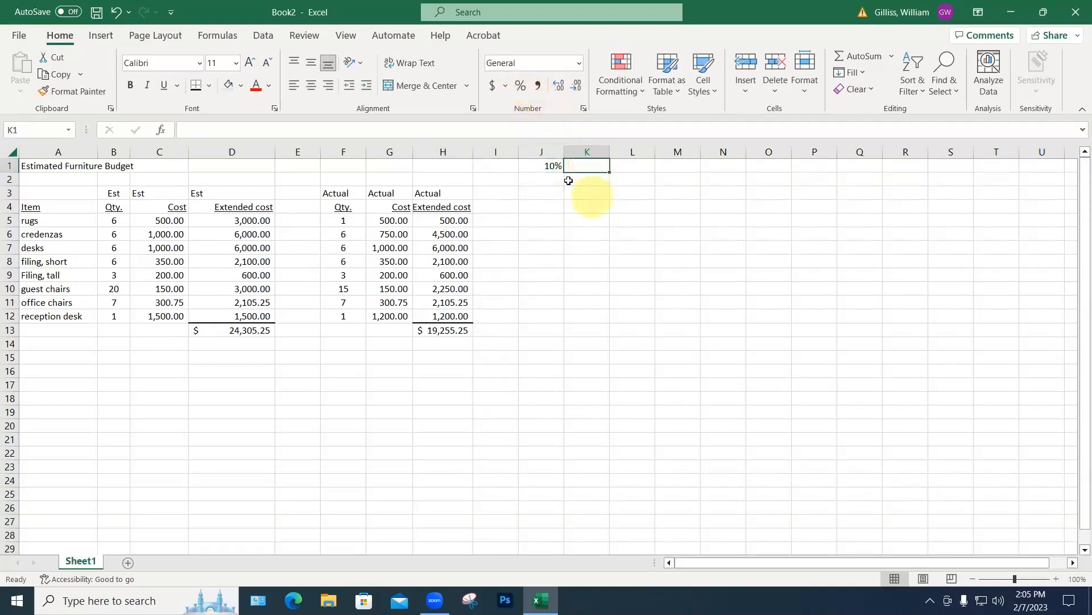
click(546, 165)
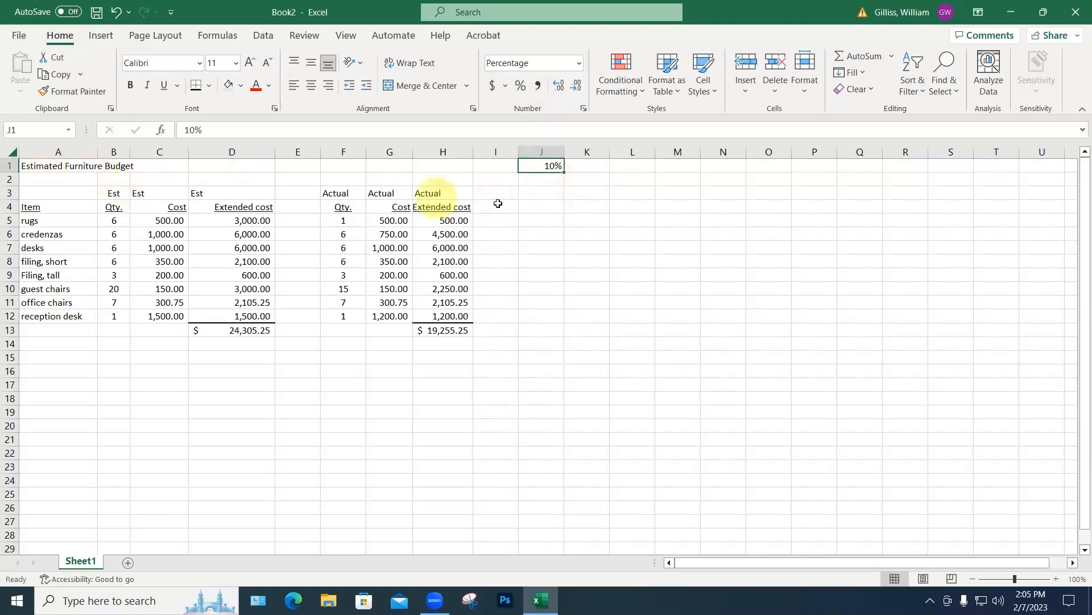
mouse_move(553, 165)
mouse_down()
mouse_move(551, 183)
mouse_move(549, 166)
mouse_up()
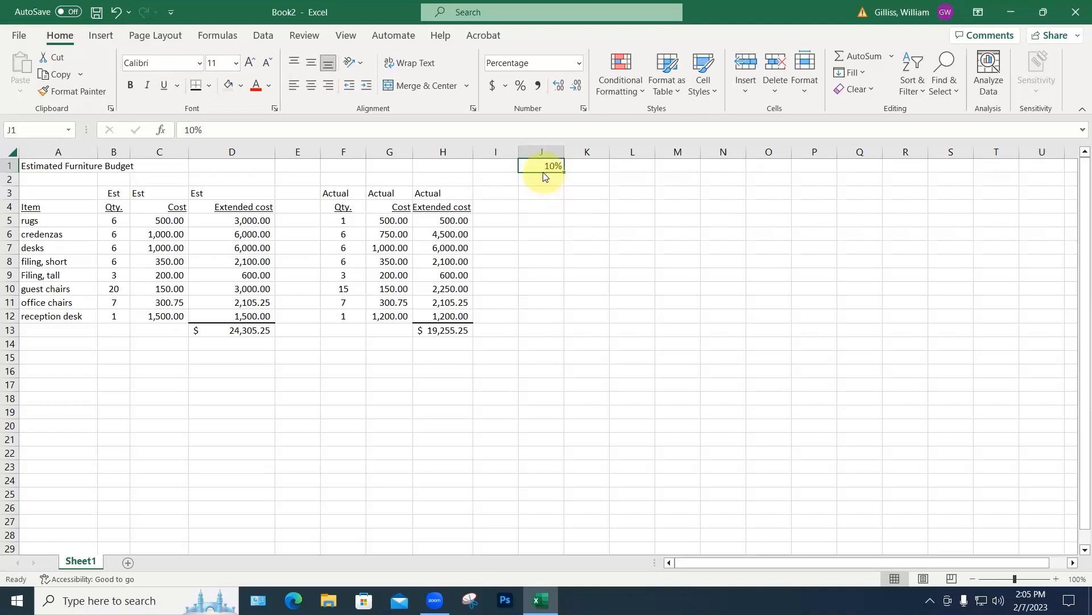
Step: Move the 10% rate down to J2 and label J1 'Discount'
drag(546, 175, 541, 182)
click(529, 168)
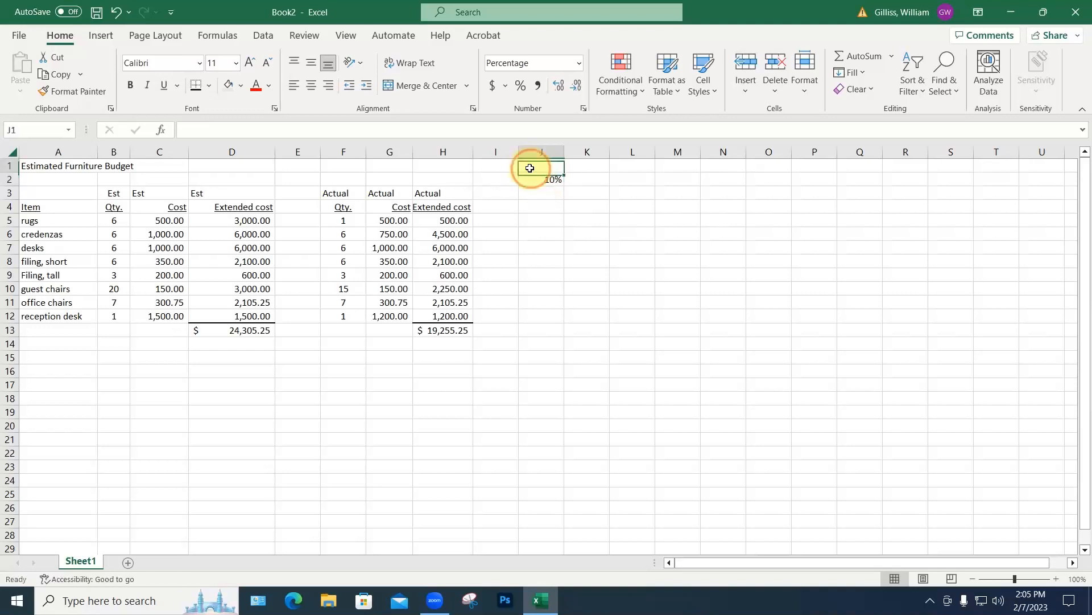
text(Dis)
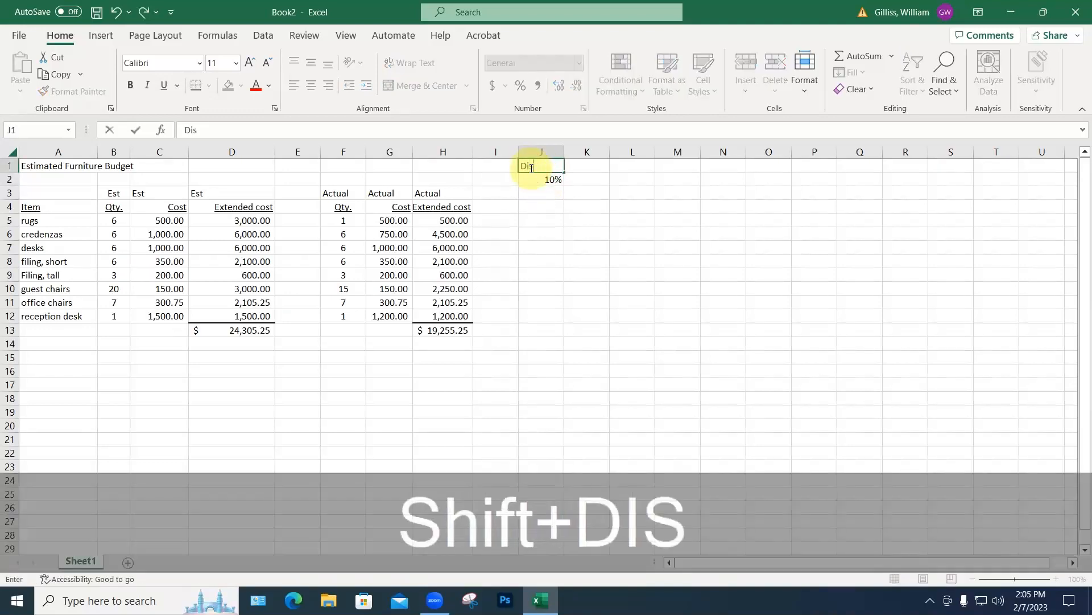
text(cou)
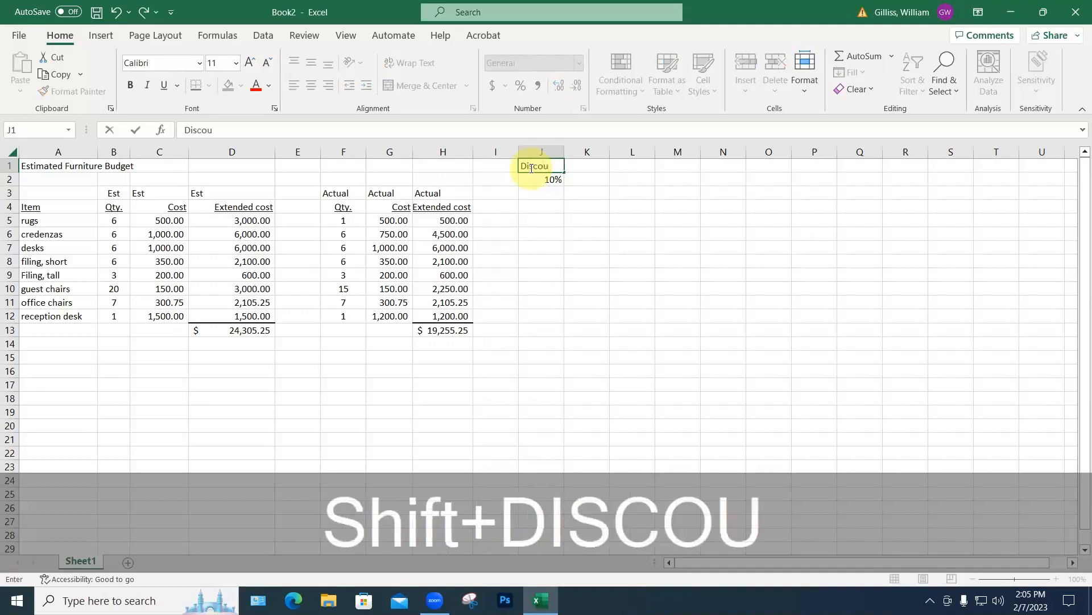
text(nt)
key(Return)
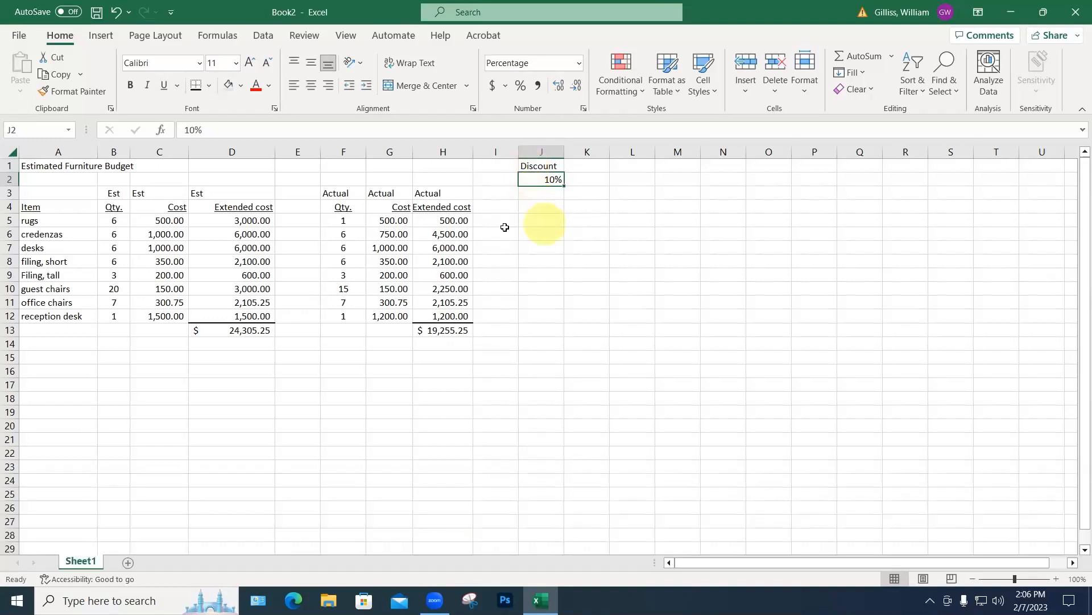
Step: Change the discount rate in J2 to 0.9 (90%)
click(540, 219)
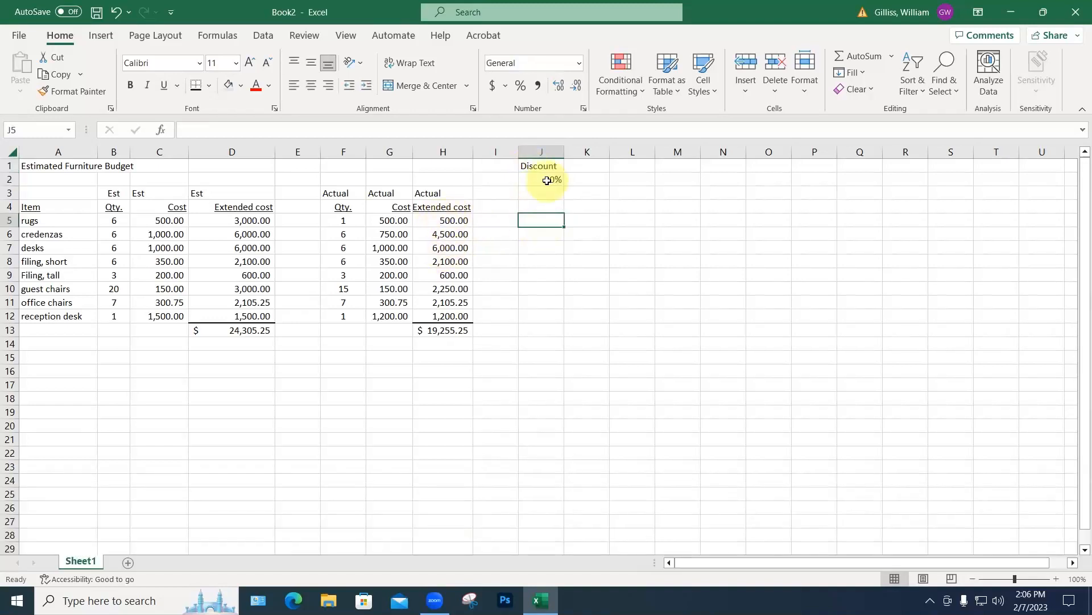
click(549, 179)
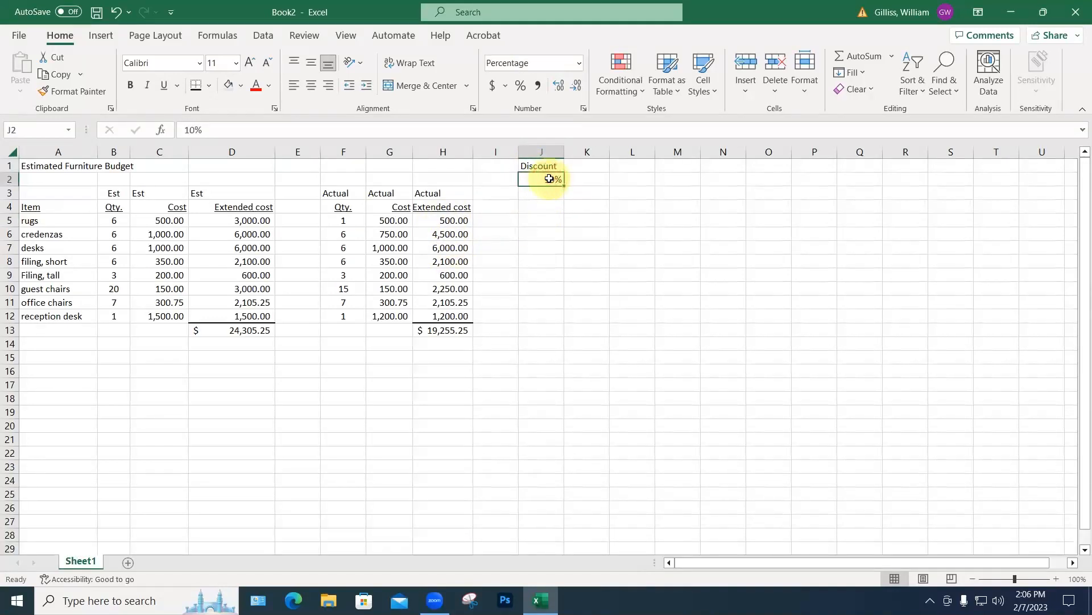
text(.9)
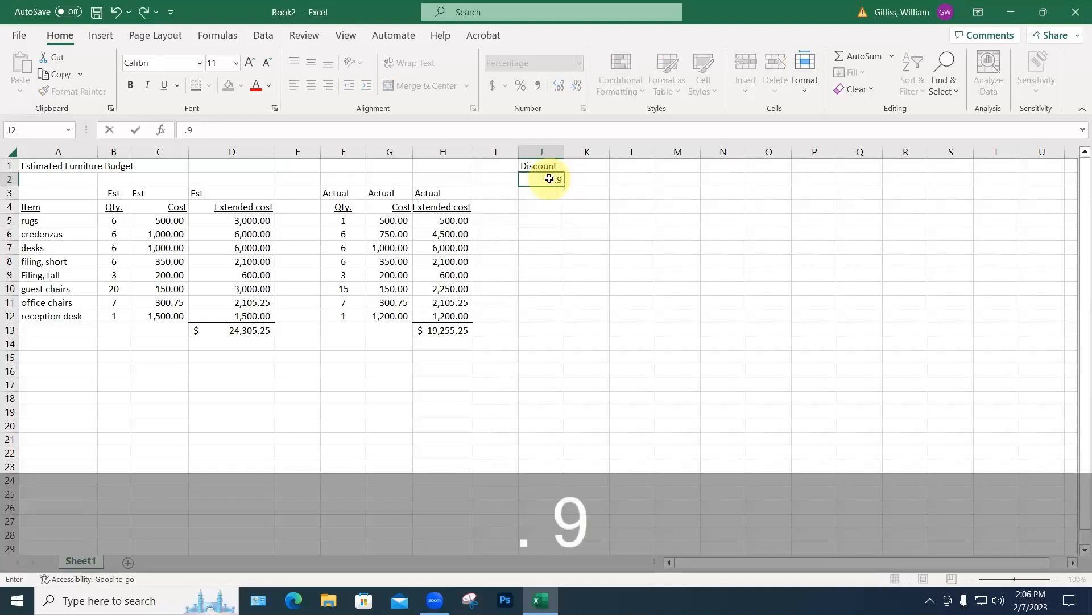
key(Return)
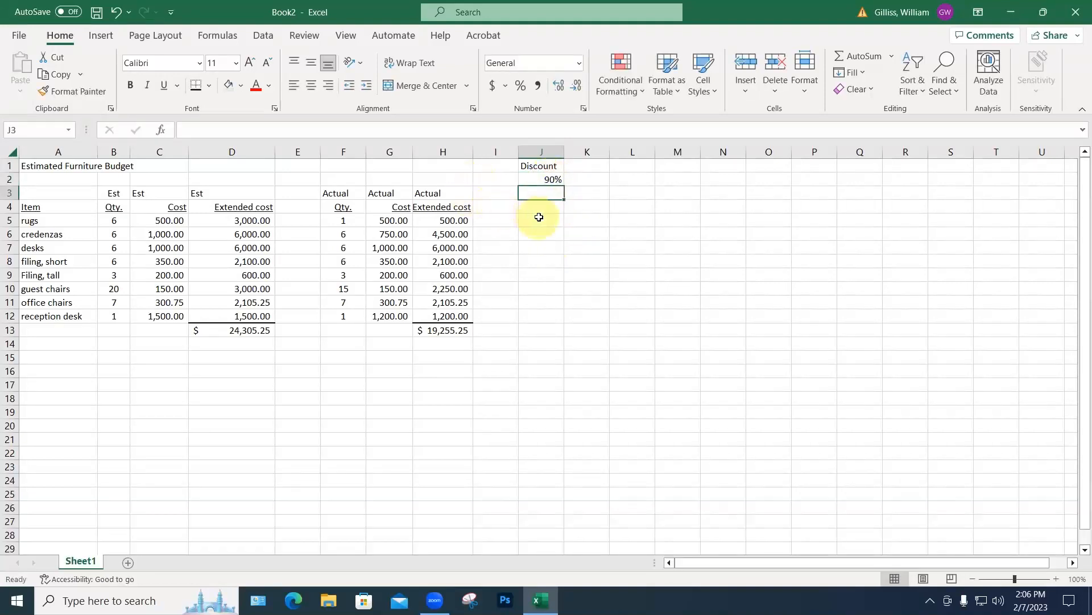
Step: Enter =J2*H5 in J5 to show the rugs' discounted cost of 450.00
click(543, 221)
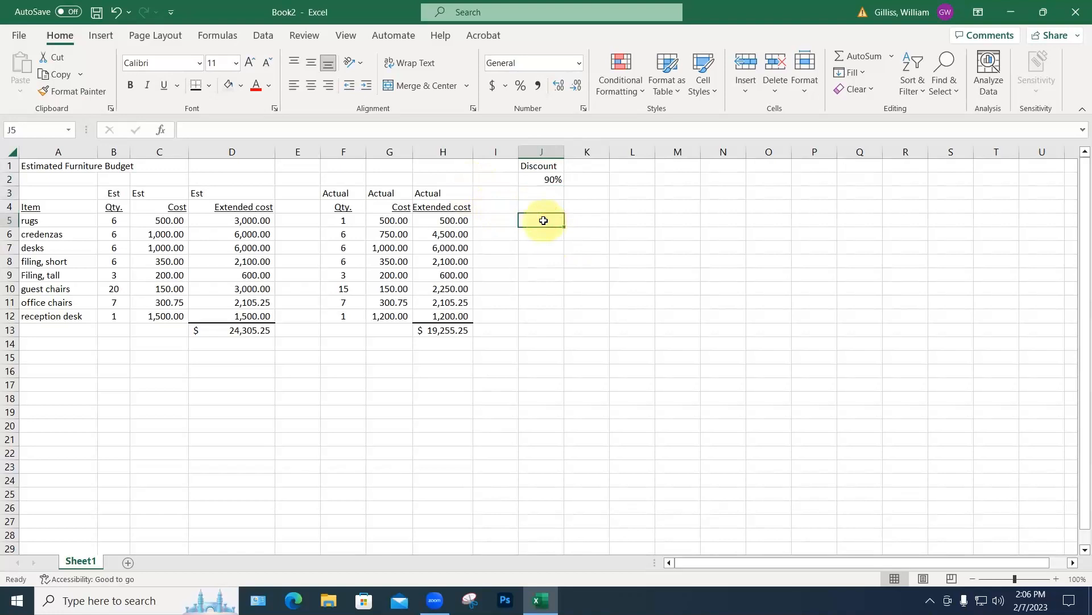
text(=)
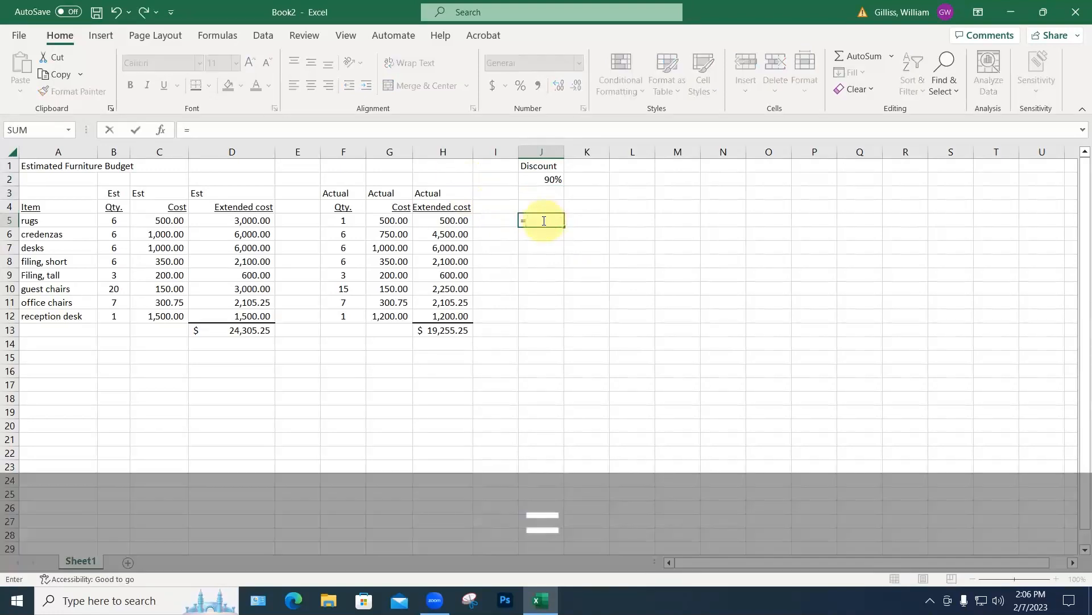
click(553, 180)
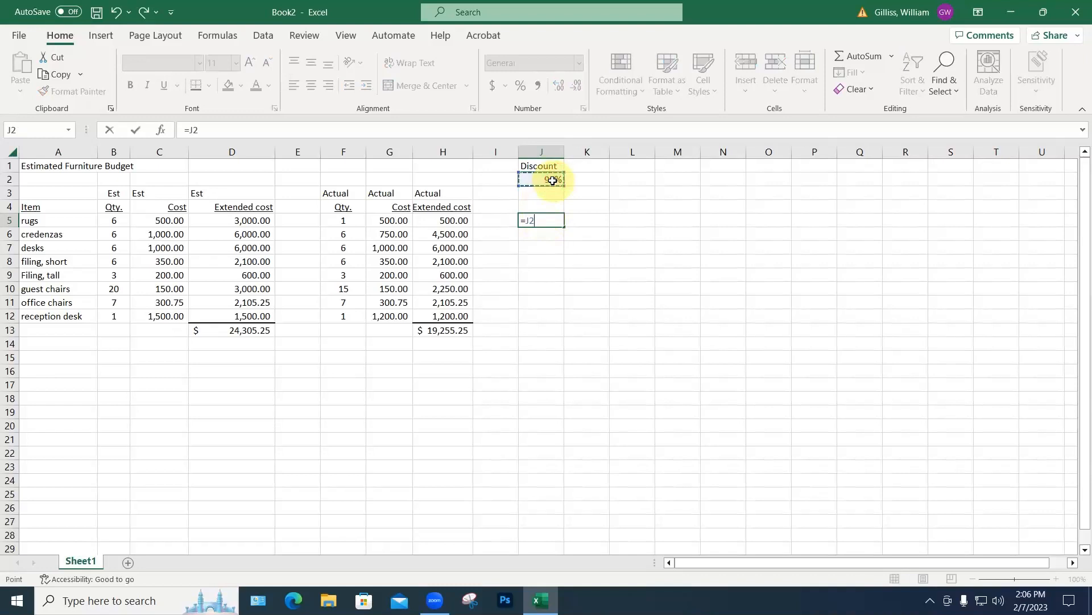
text(*)
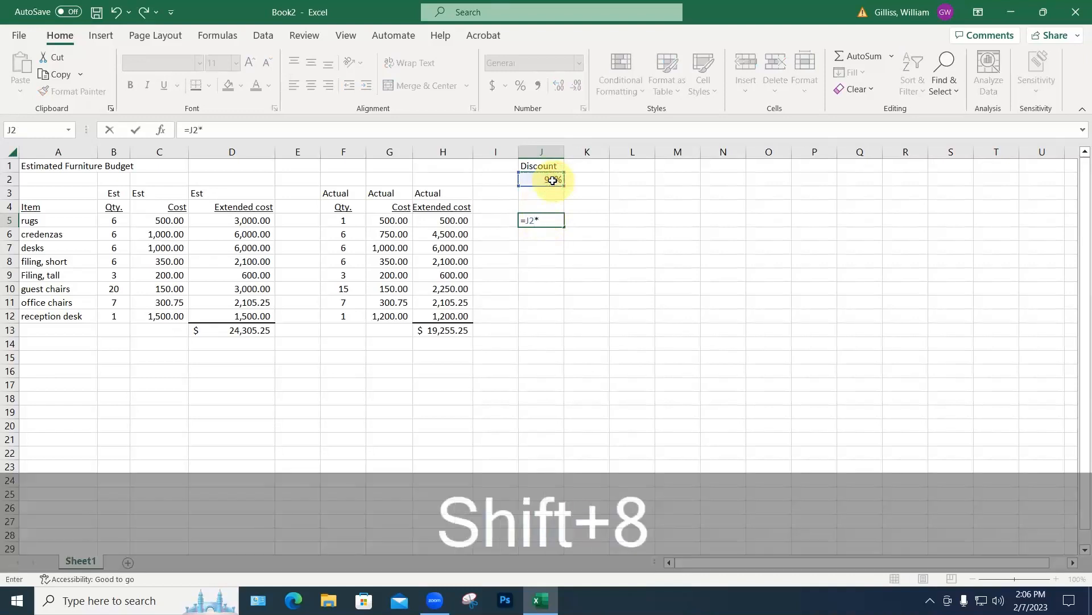
click(459, 222)
key(Return)
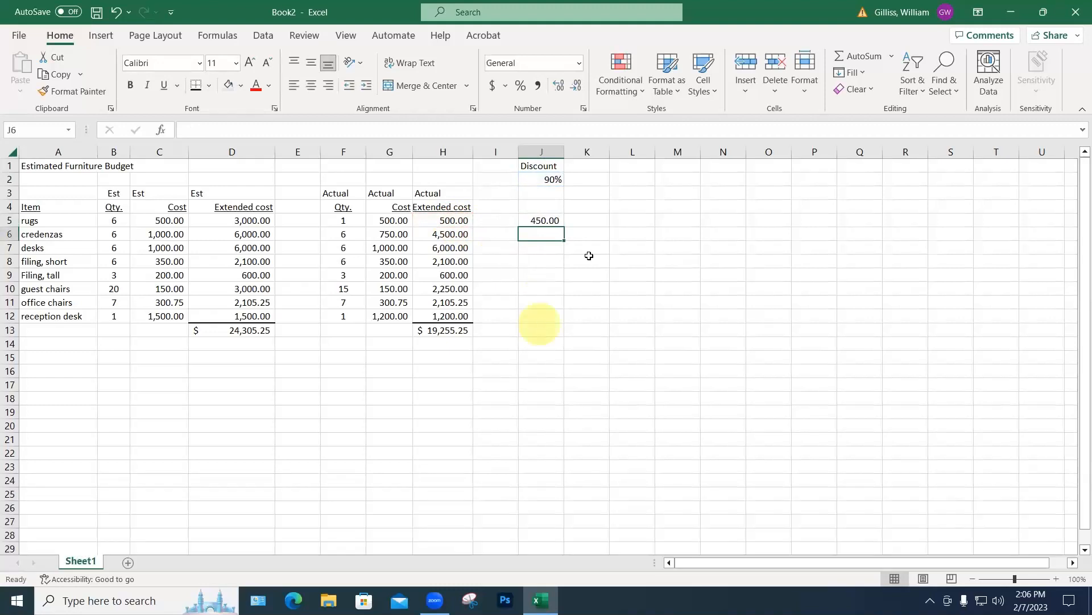
click(547, 218)
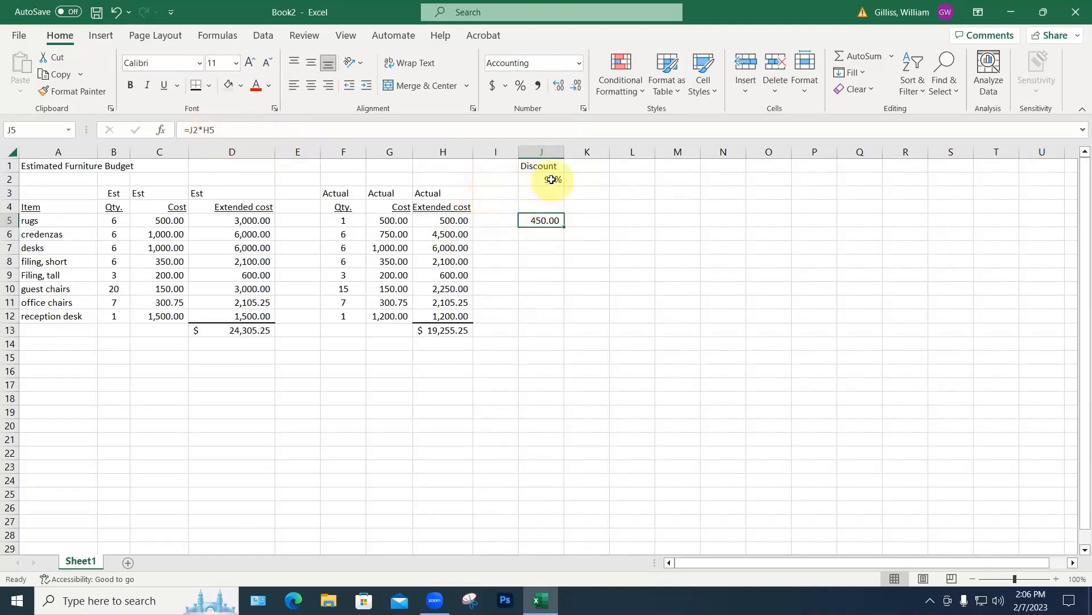
Step: Make J5's rate reference absolute so the formula reads =$J$2*H5
click(190, 130)
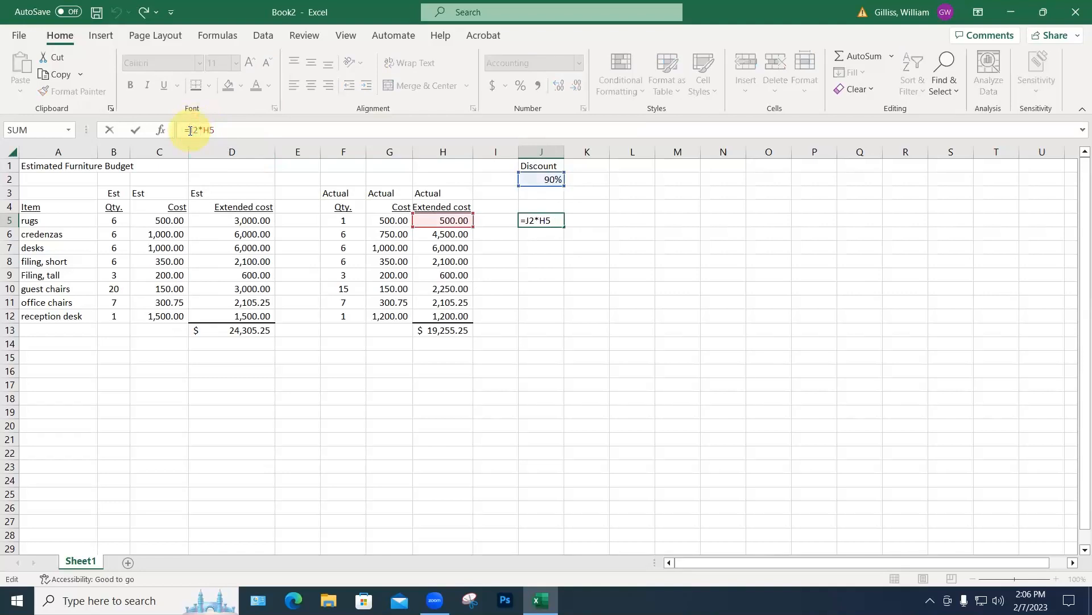
text($)
click(198, 130)
text($)
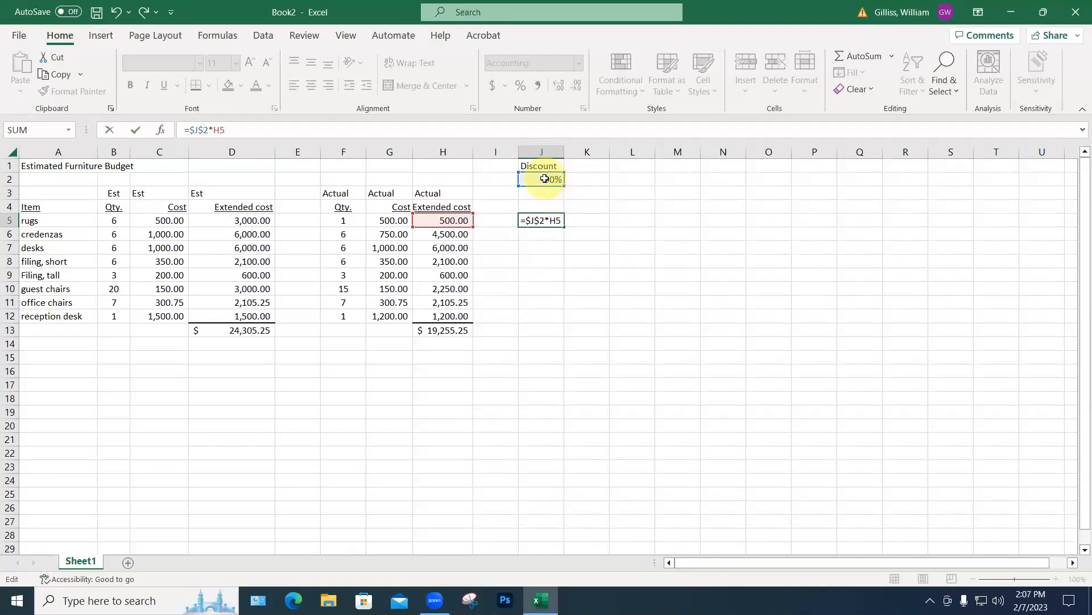
click(545, 178)
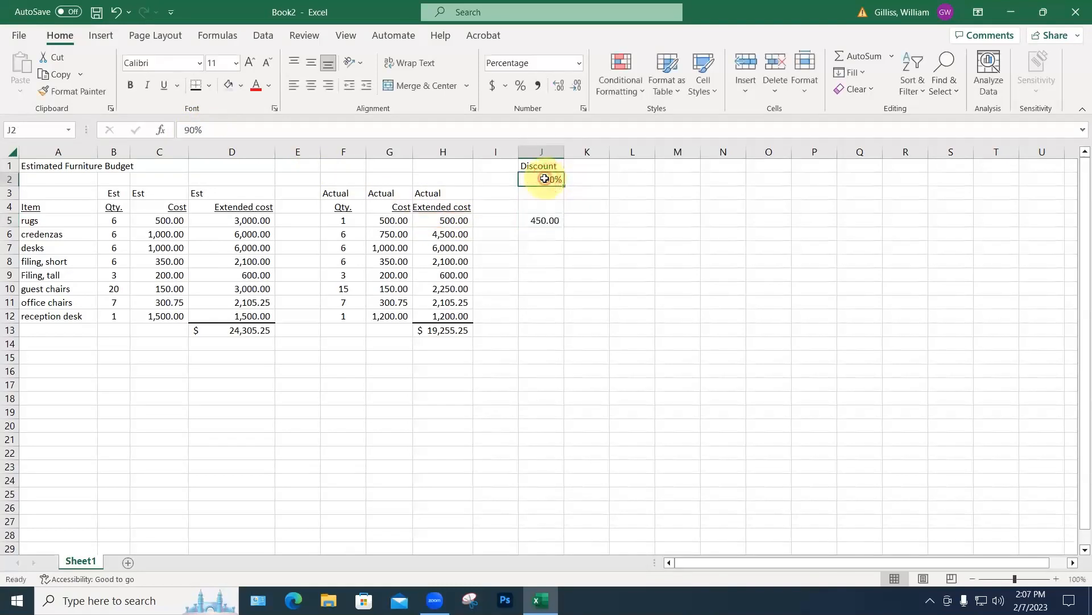
Step: Copy the J5 formula into J6:J12 to get discounted costs for every item
click(543, 220)
key(ctrl+c)
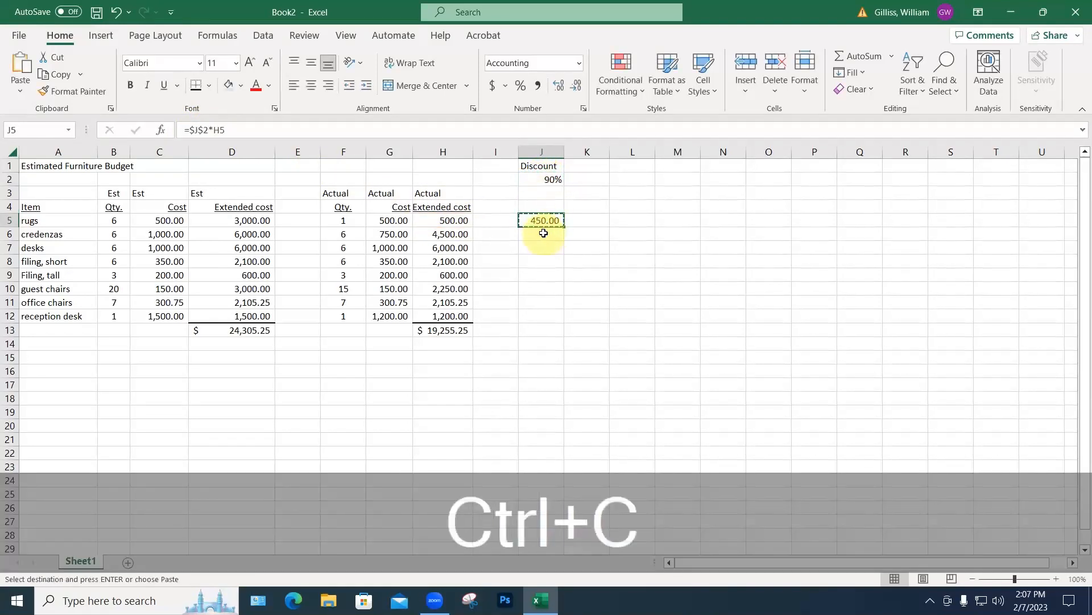
drag(543, 233, 541, 248)
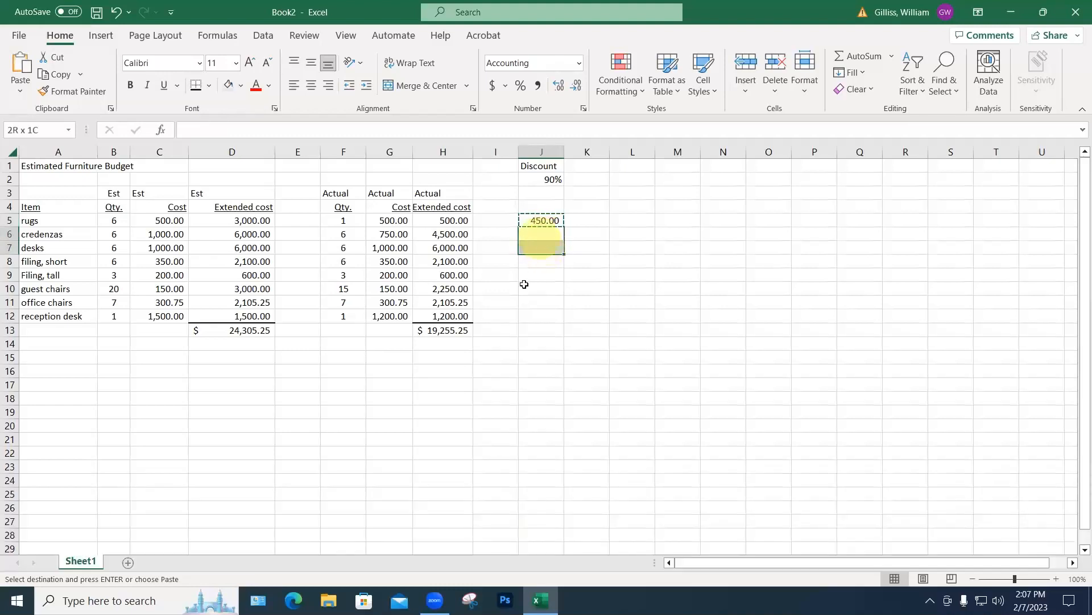
drag(524, 284, 555, 320)
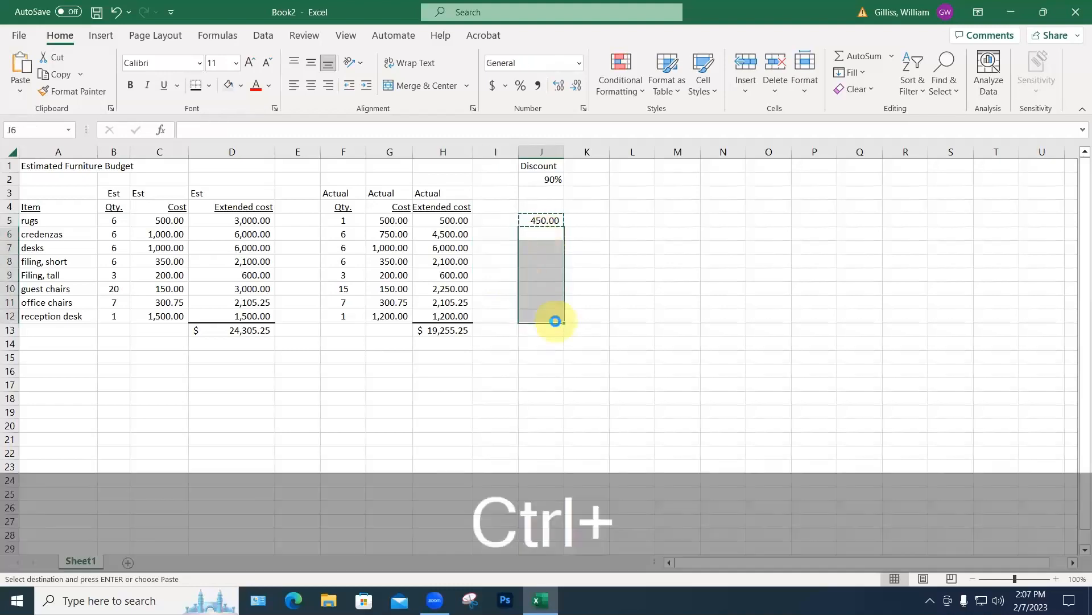
key(ctrl+v)
click(574, 373)
click(463, 338)
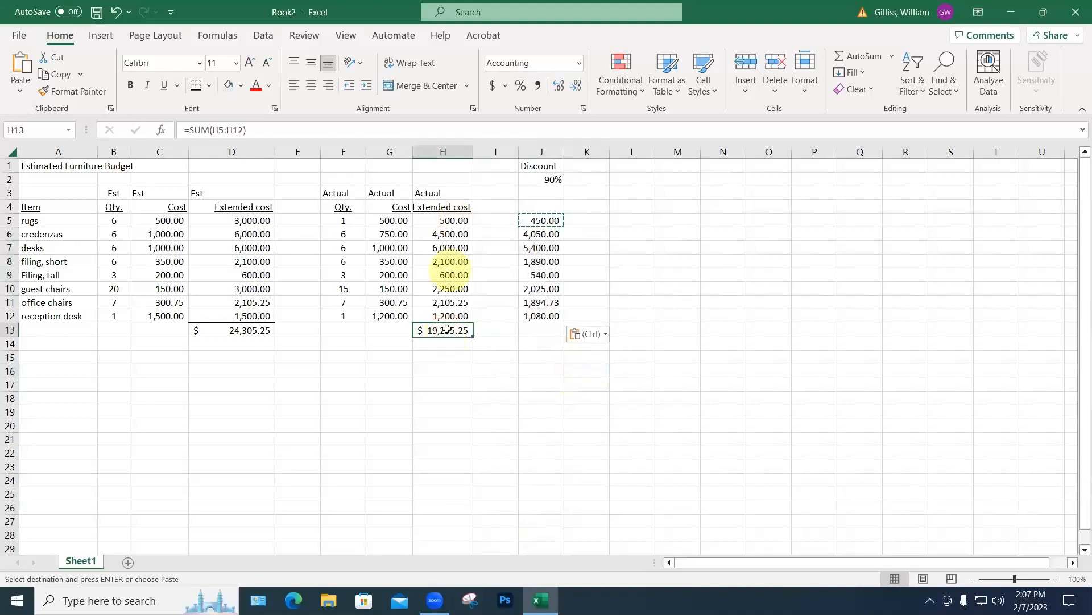
Step: Copy the H13 total formula into J13 ($ 17,329.73) and widen column J to fit
key(ctrl+c)
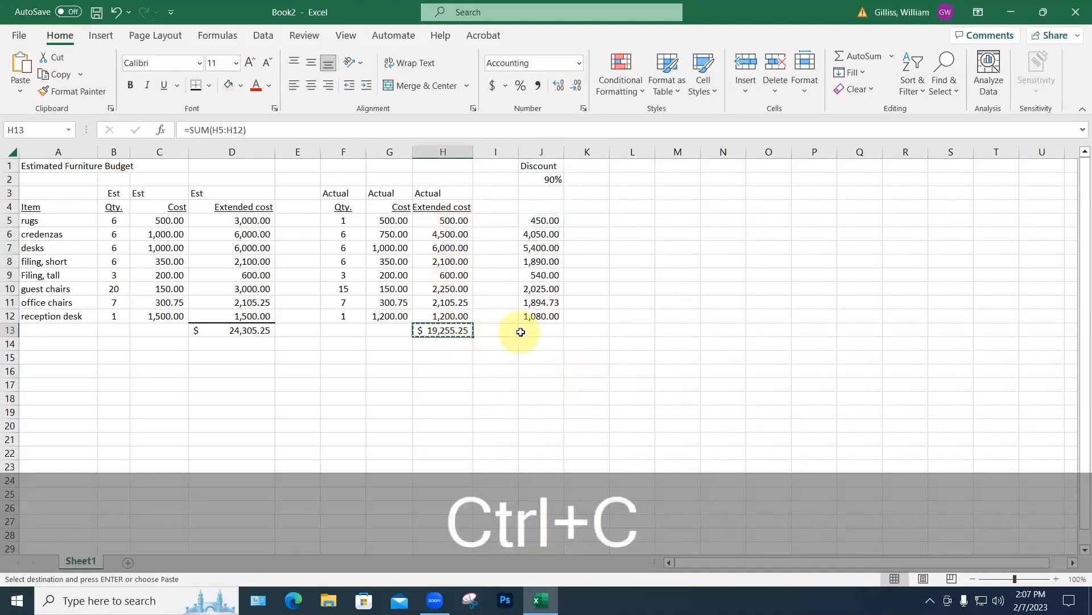
click(535, 332)
key(ctrl+v)
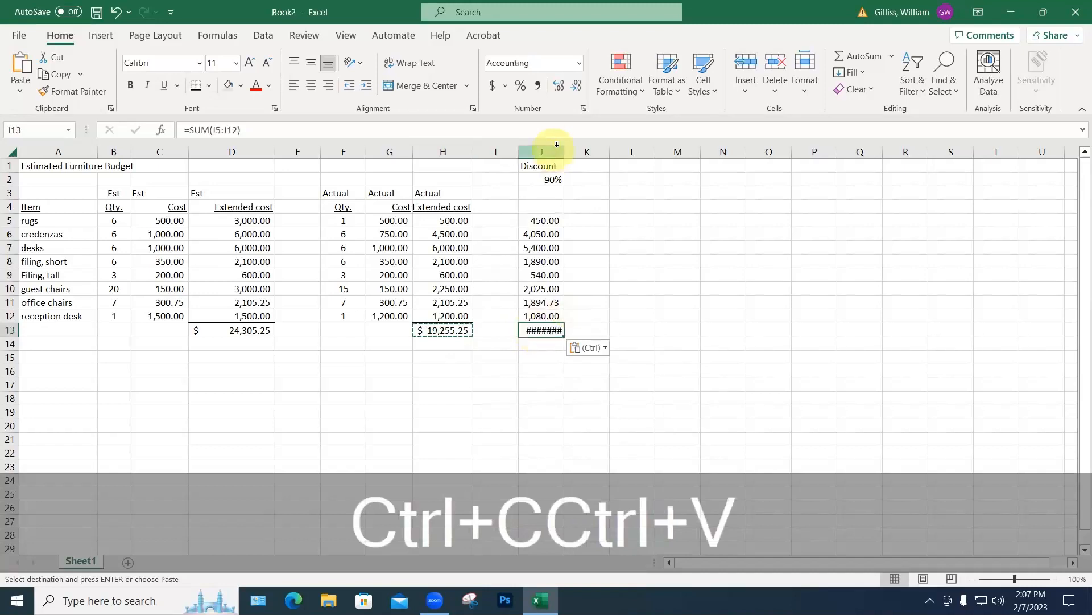
drag(563, 152, 588, 154)
click(593, 369)
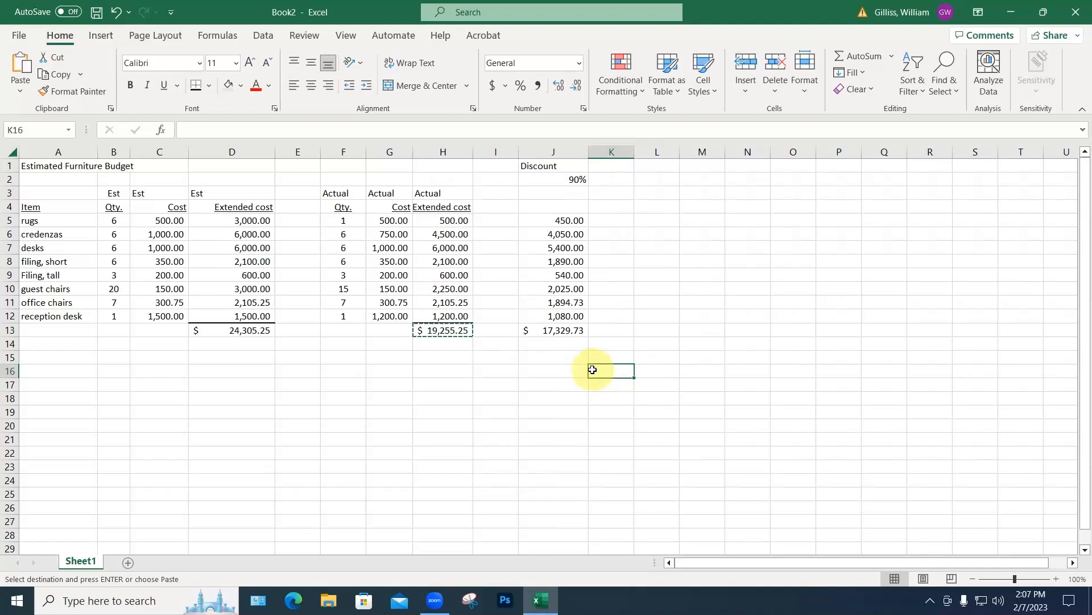
key(Escape)
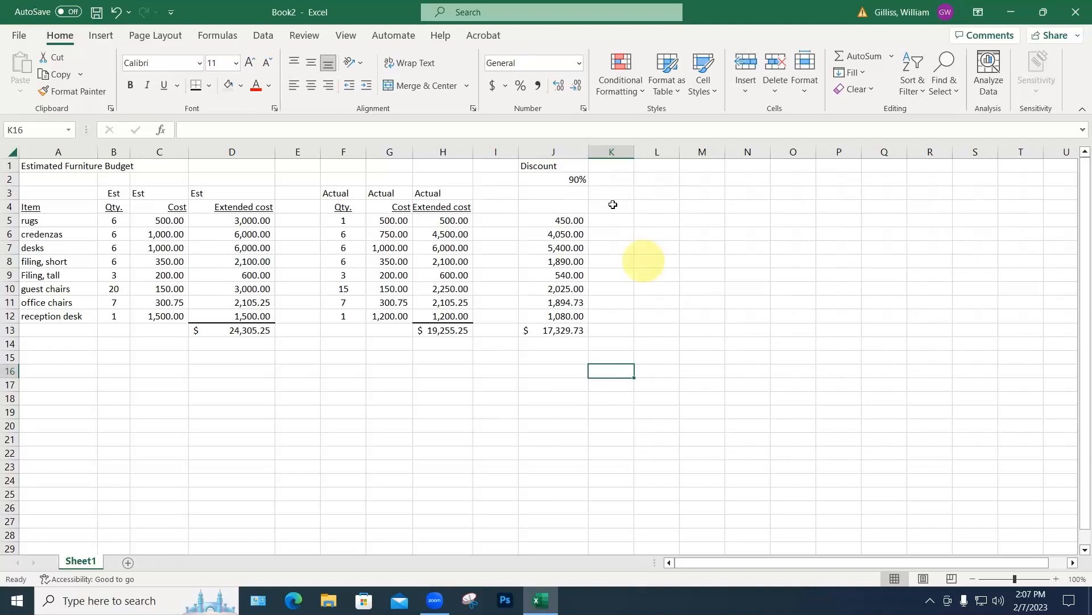
Step: Extend the J1 heading from 'Discount' to 'Discounted cost'
double_click(562, 166)
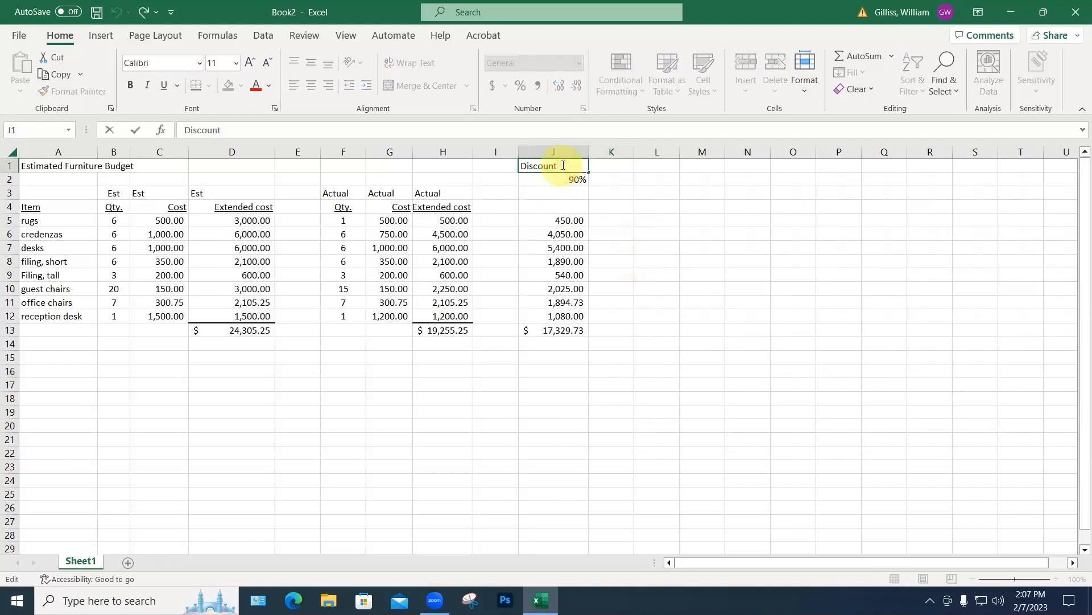
text(ed cost)
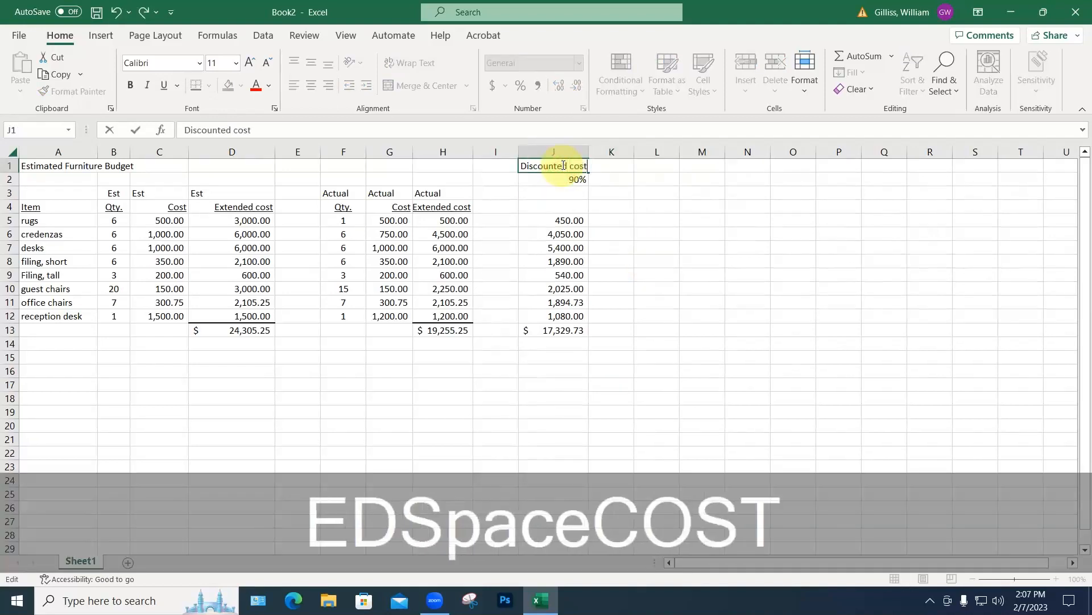
key(Return)
click(629, 260)
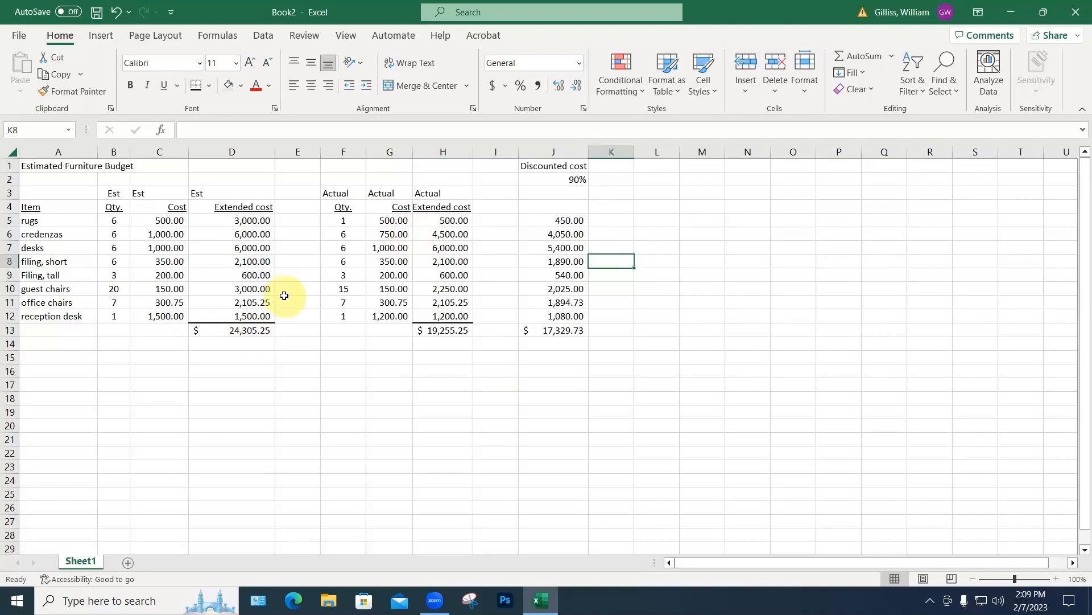
Step: Trace precedents for the J13 and H13 totals from the Formulas tab
click(263, 35)
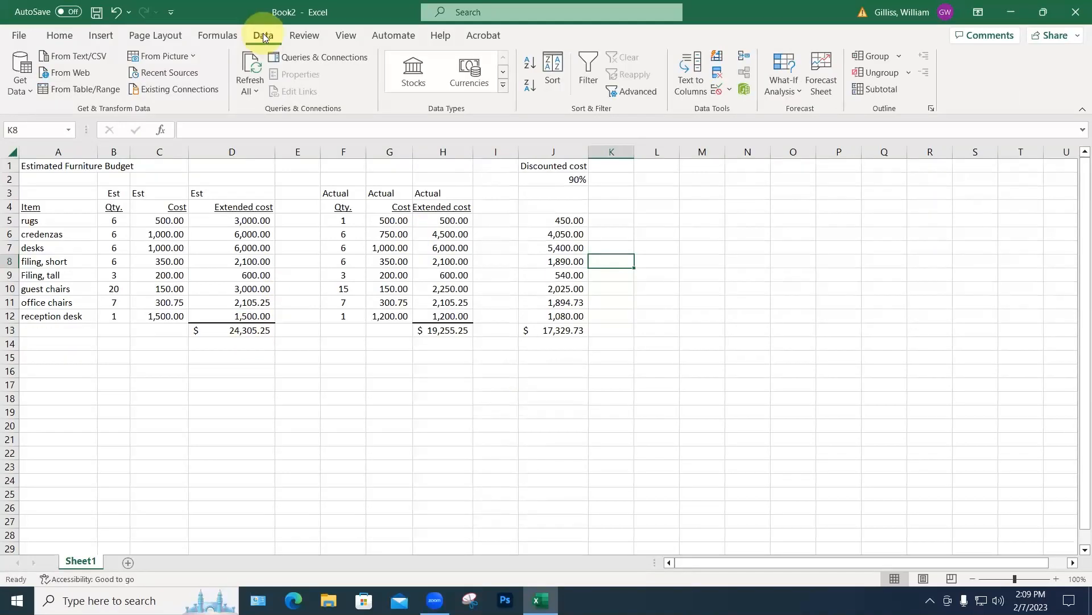
click(235, 36)
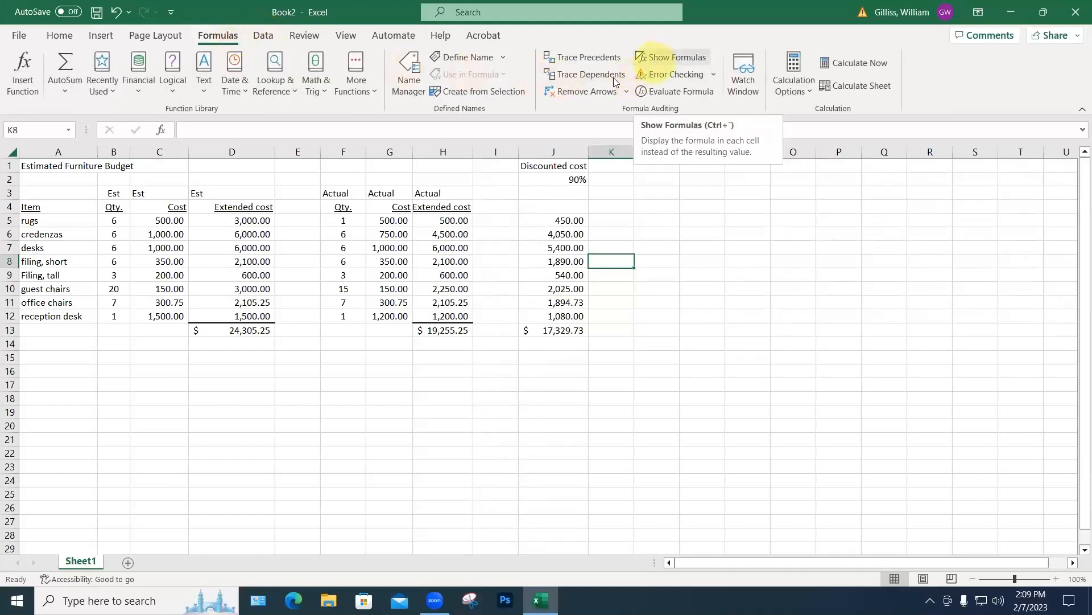
click(590, 59)
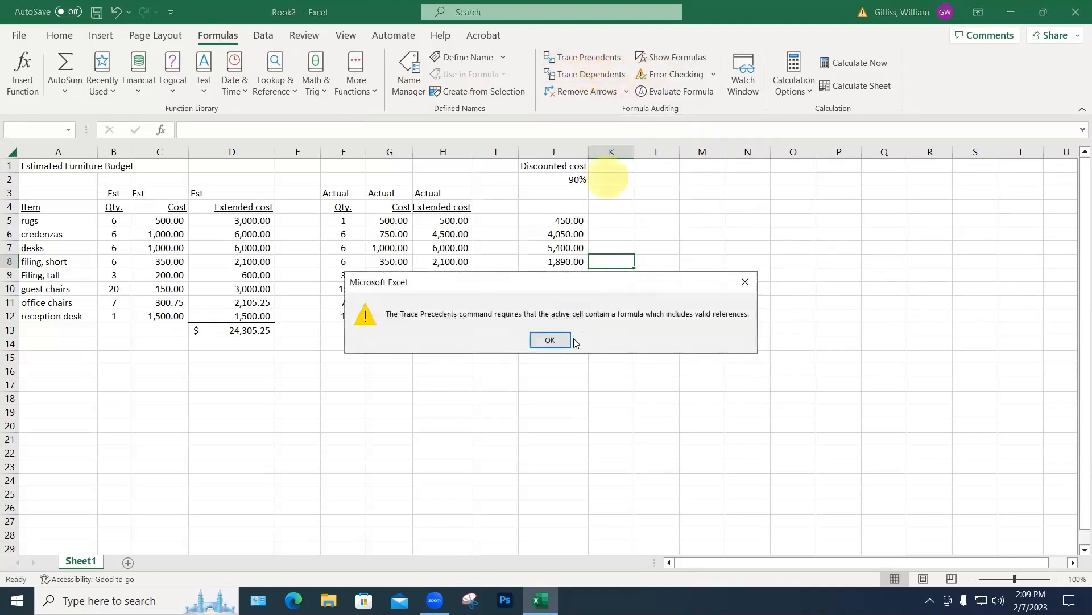
click(562, 340)
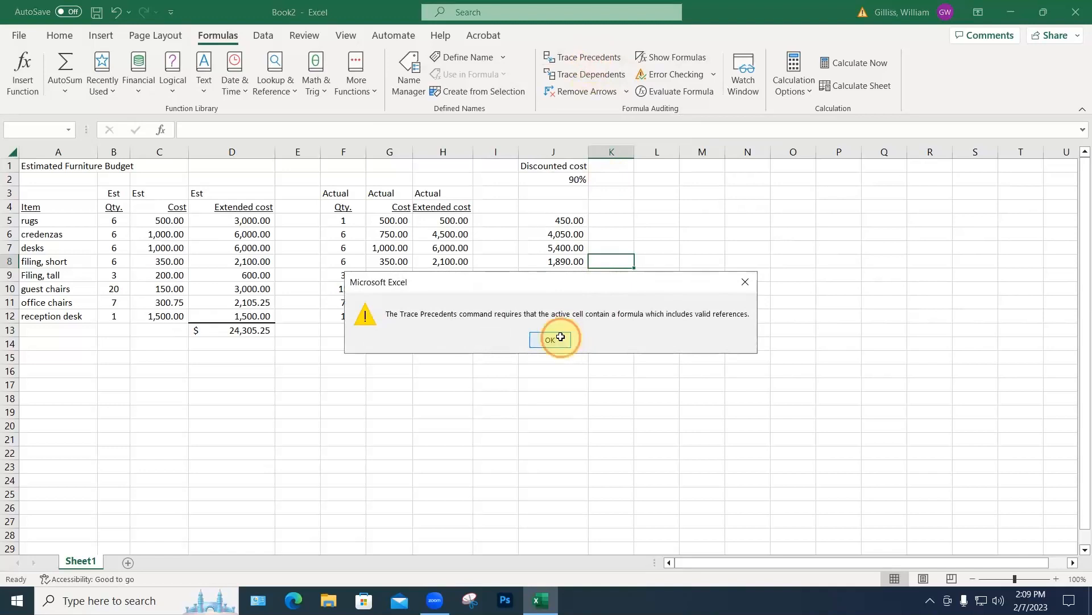
click(556, 330)
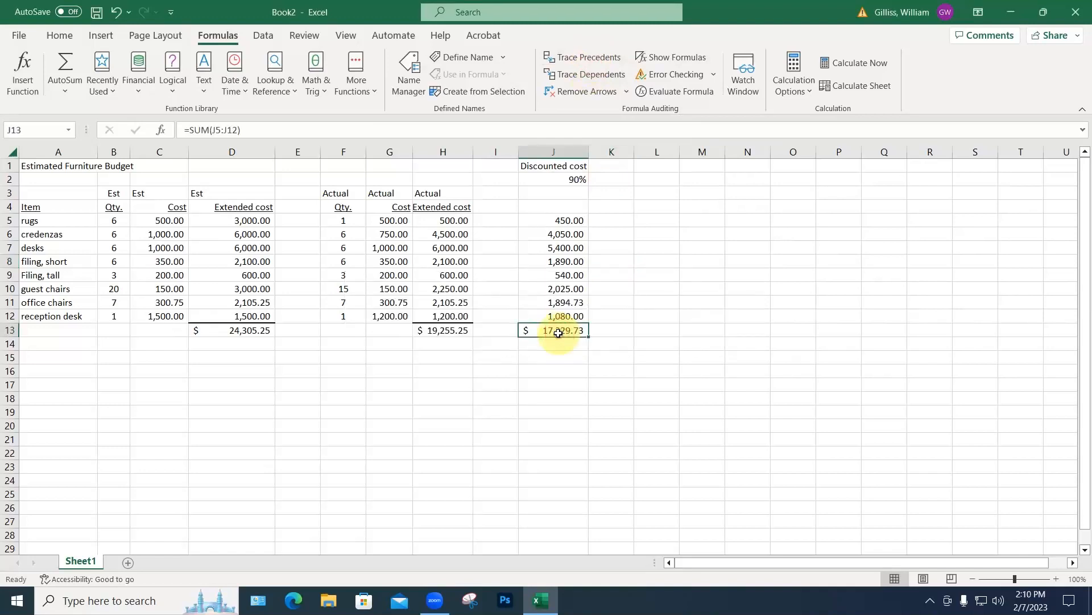
click(583, 57)
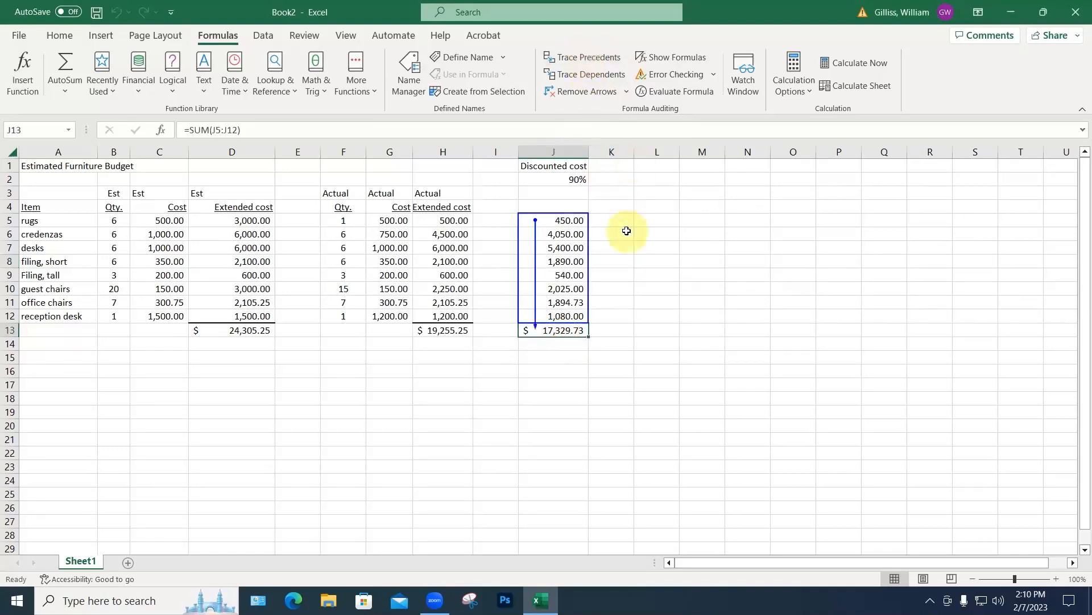
click(444, 330)
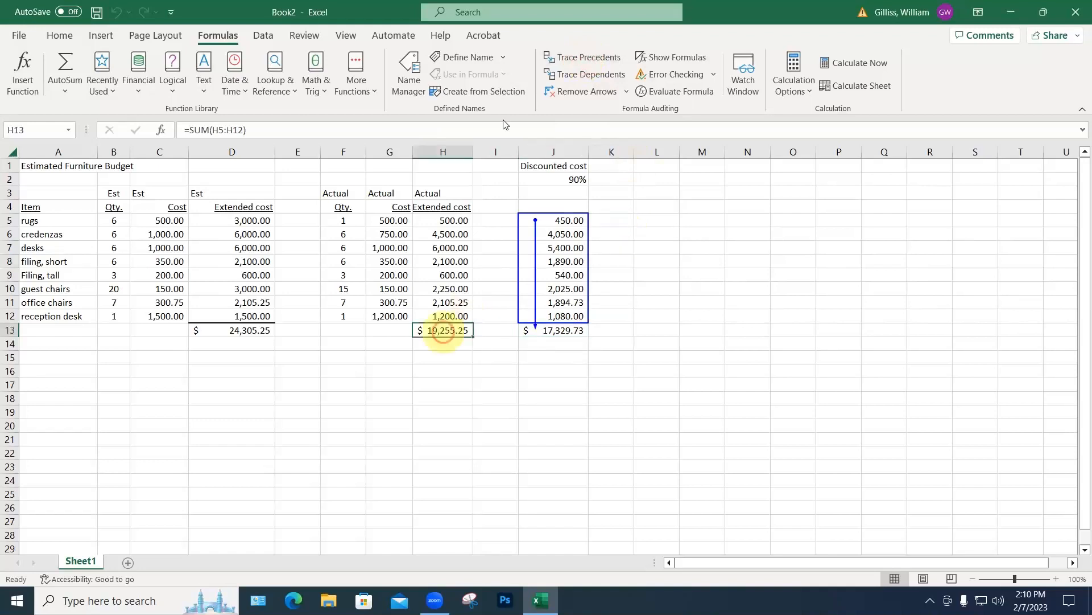
click(579, 58)
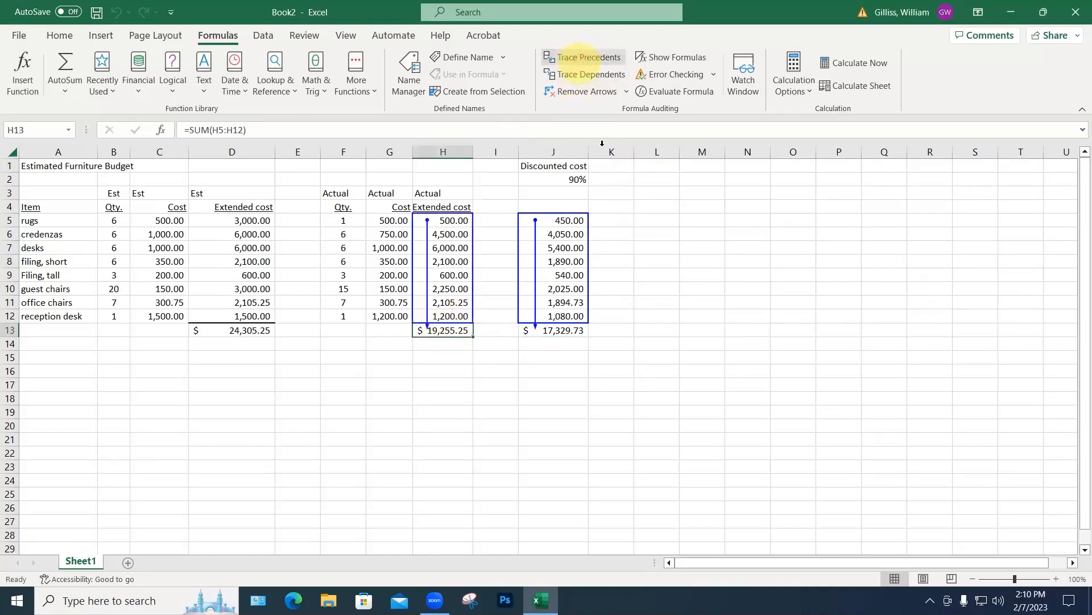
Step: Trace the precedents of J5, then remove all trace arrows
key(Escape)
click(566, 220)
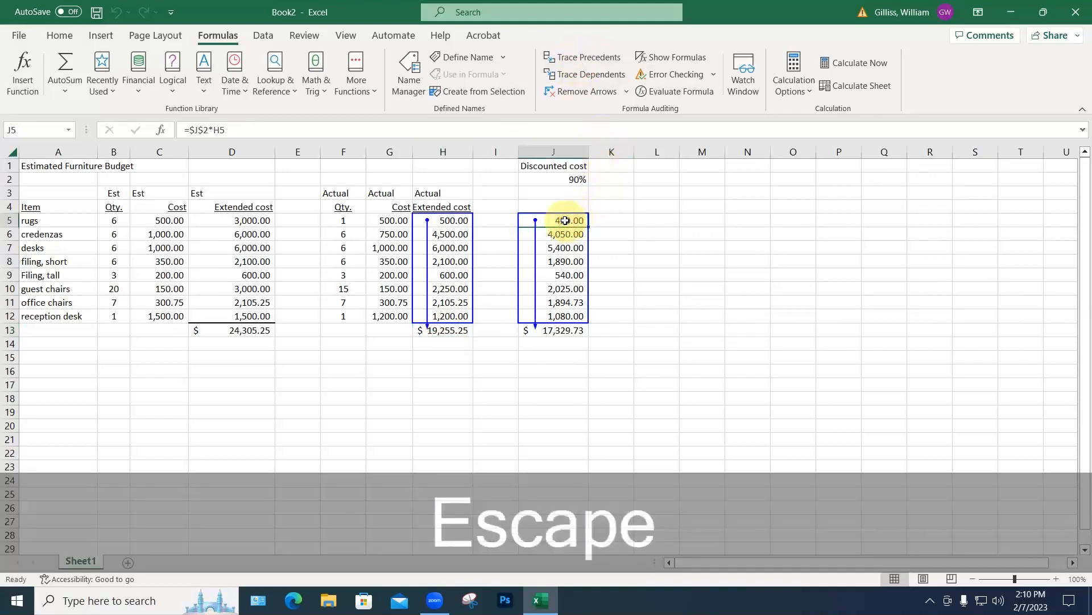
click(574, 59)
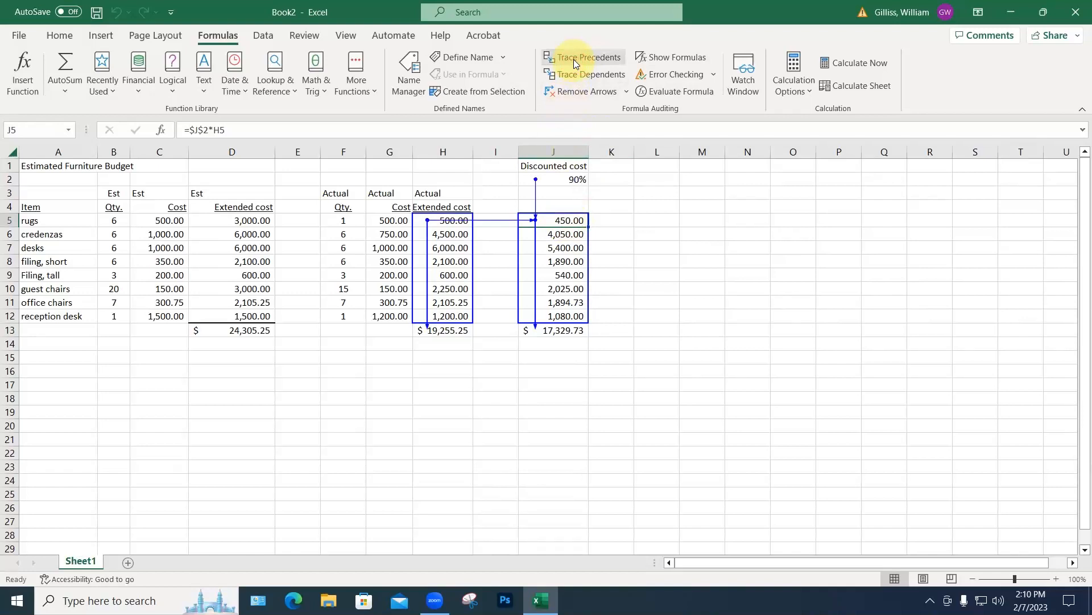
click(573, 91)
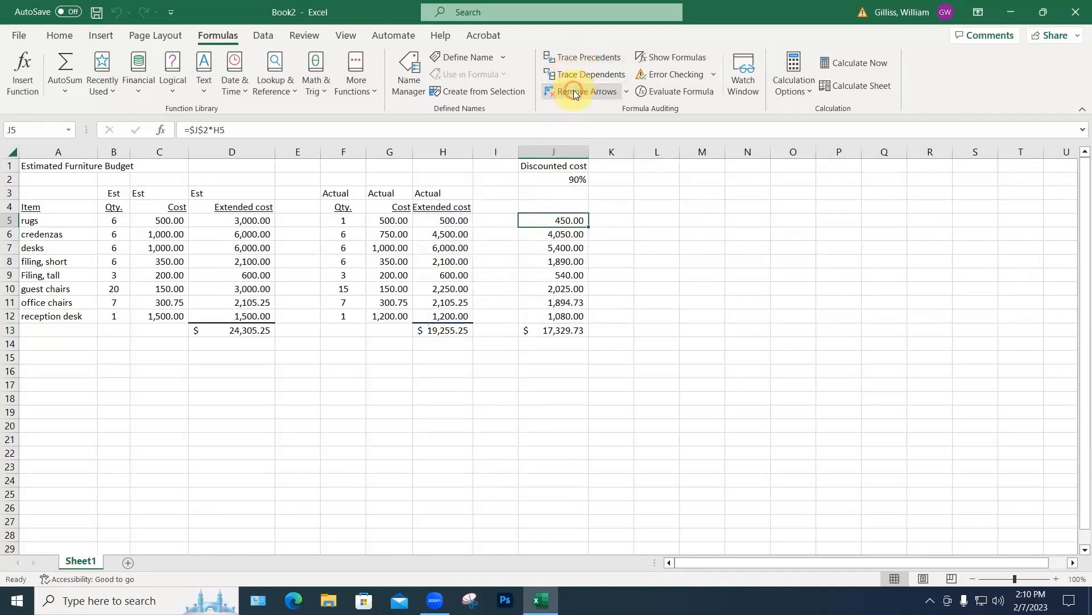
click(563, 331)
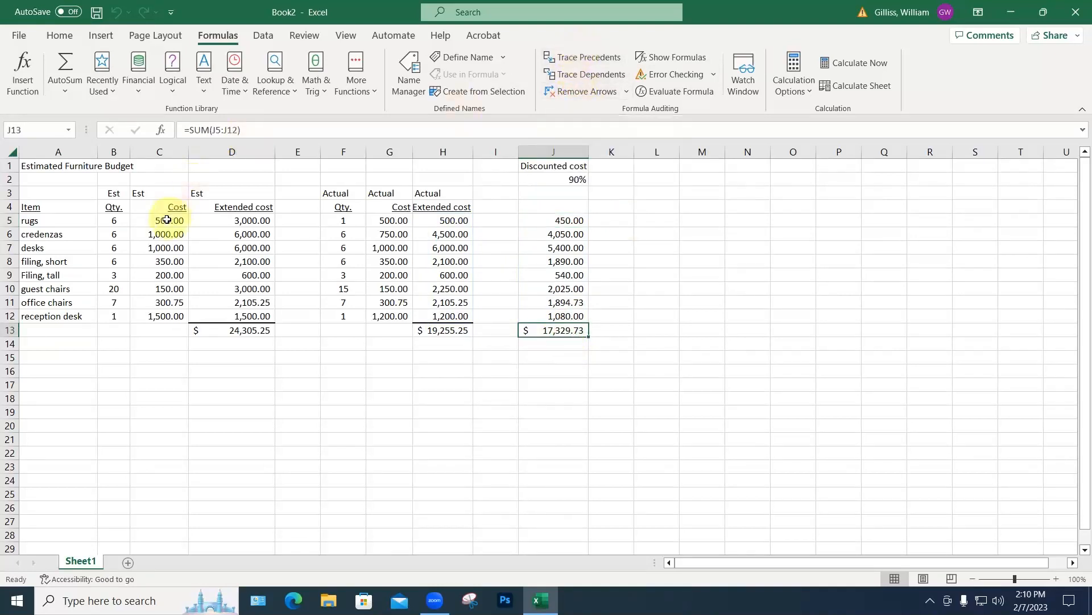
Step: Trace dependents of B5 and D5, showing arrows through to the D13 total
click(114, 220)
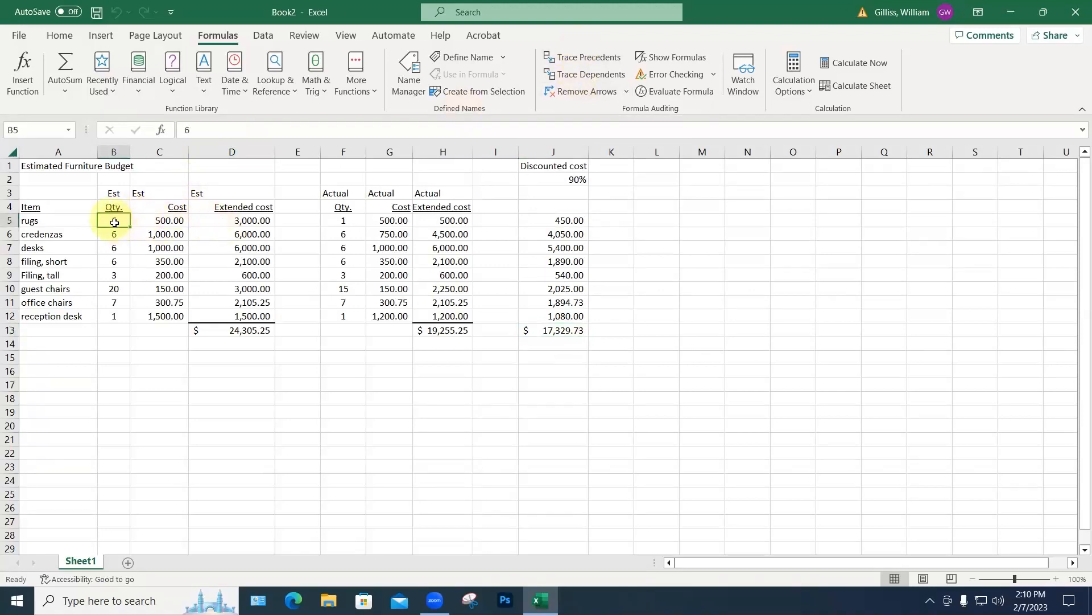
click(574, 76)
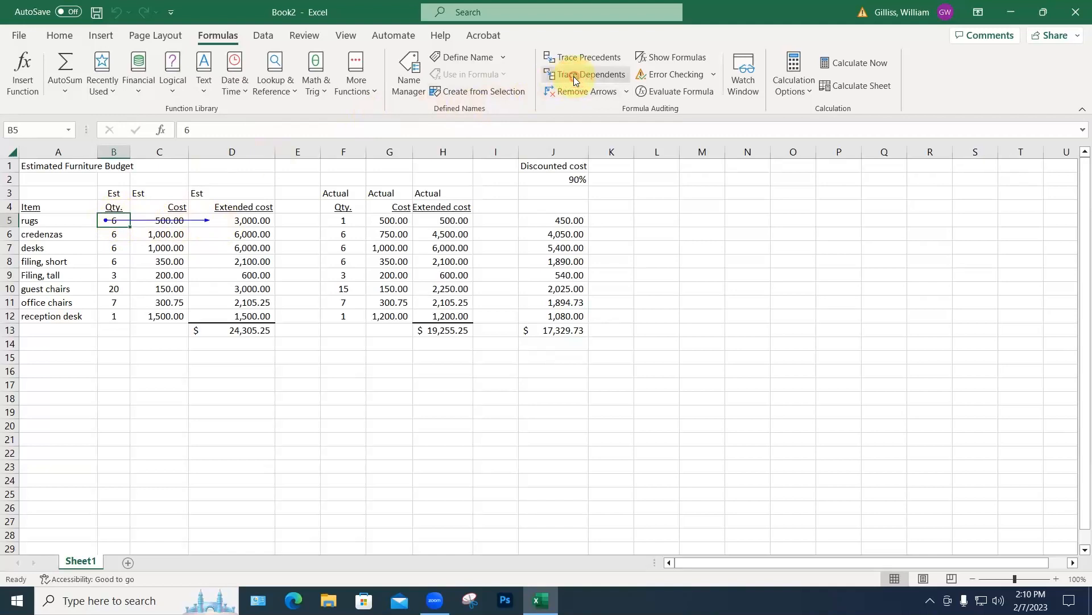
click(245, 220)
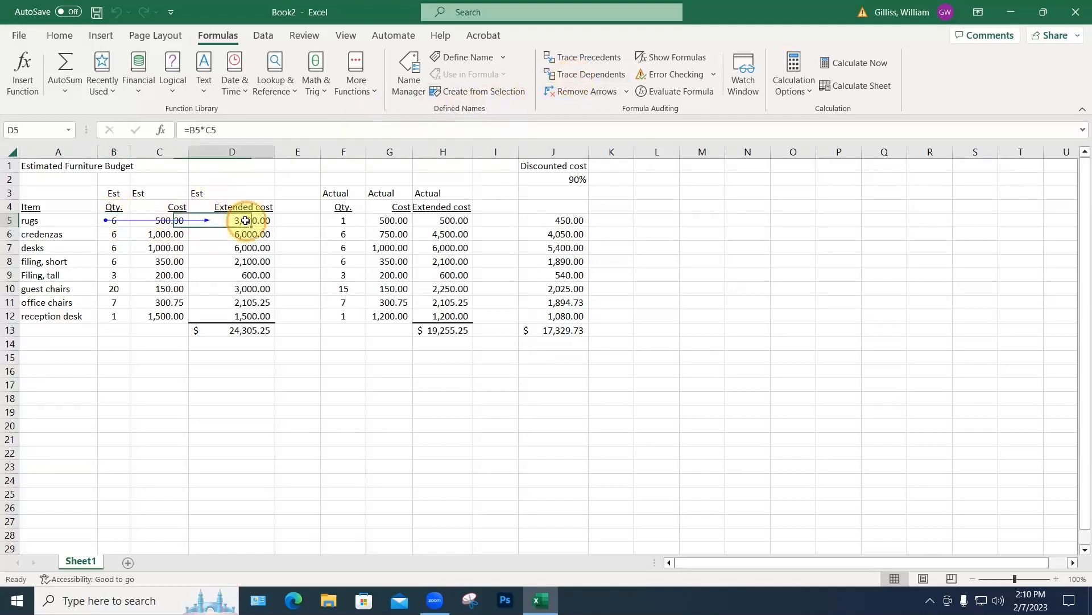
click(575, 74)
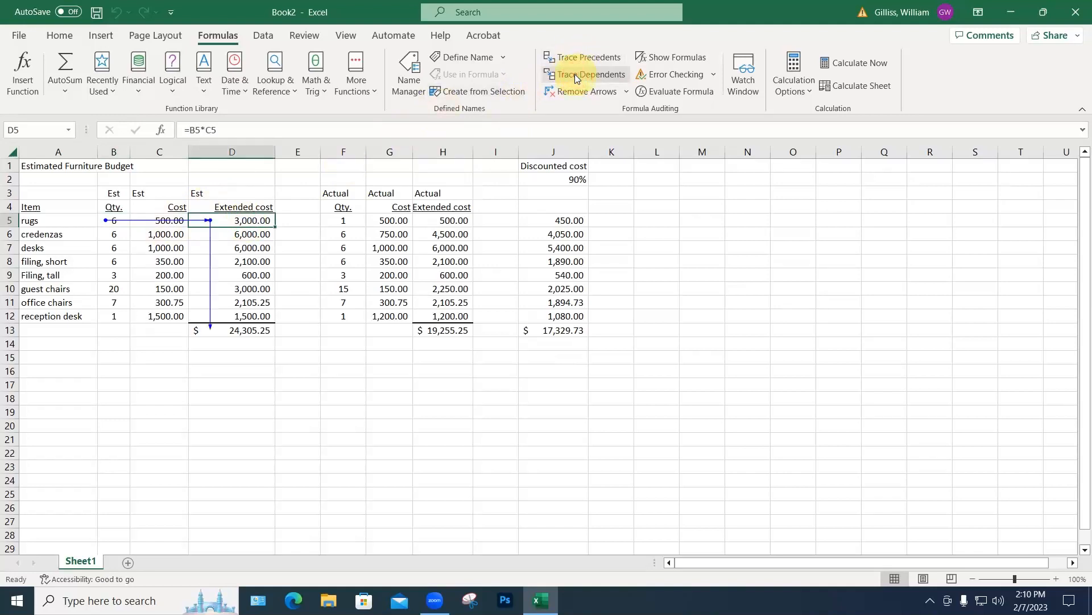
click(249, 329)
click(557, 371)
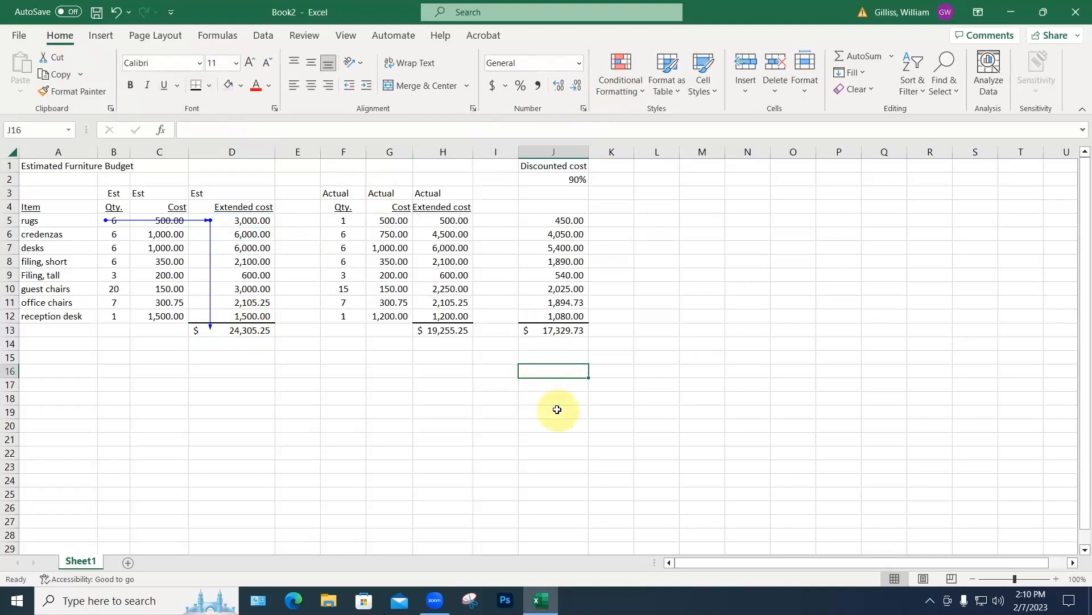
Step: Save the workbook to the Desktop as 'Est Cn=Furniture budet.xlsx'
key(ctrl+s)
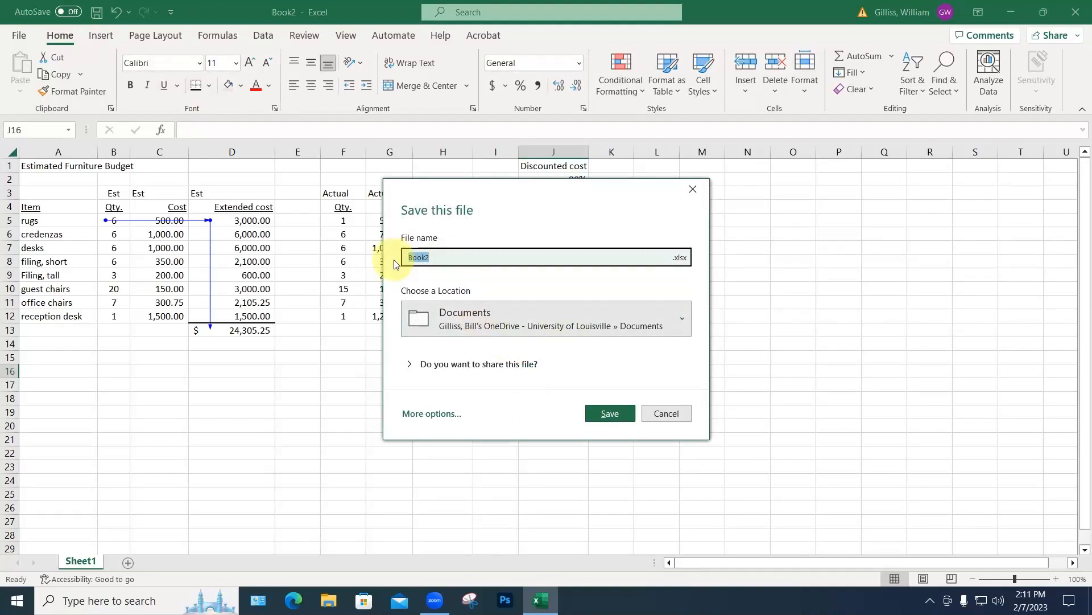
click(443, 320)
click(457, 436)
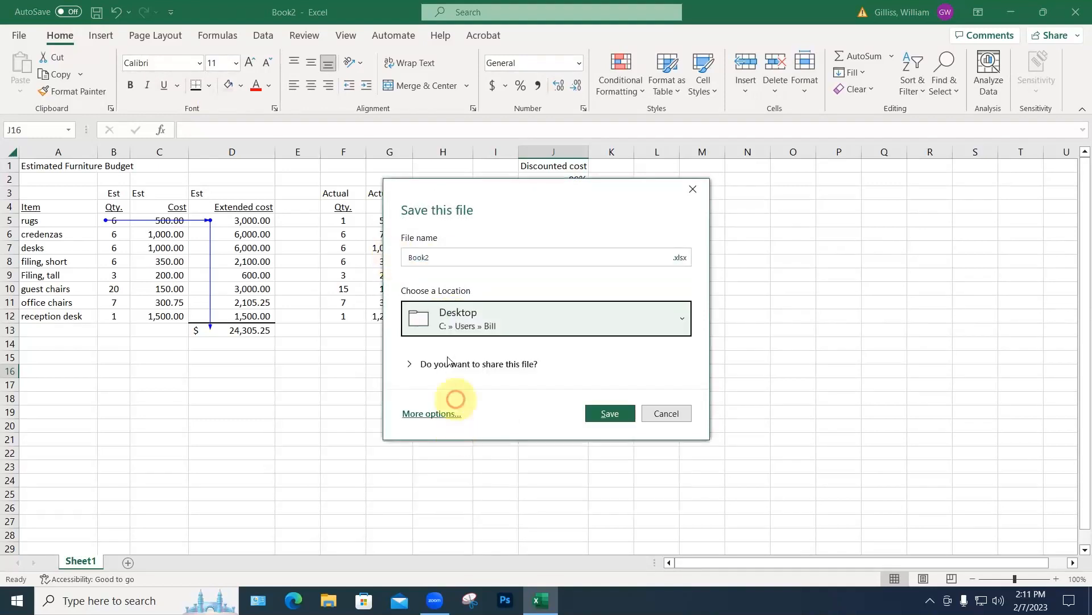
click(440, 257)
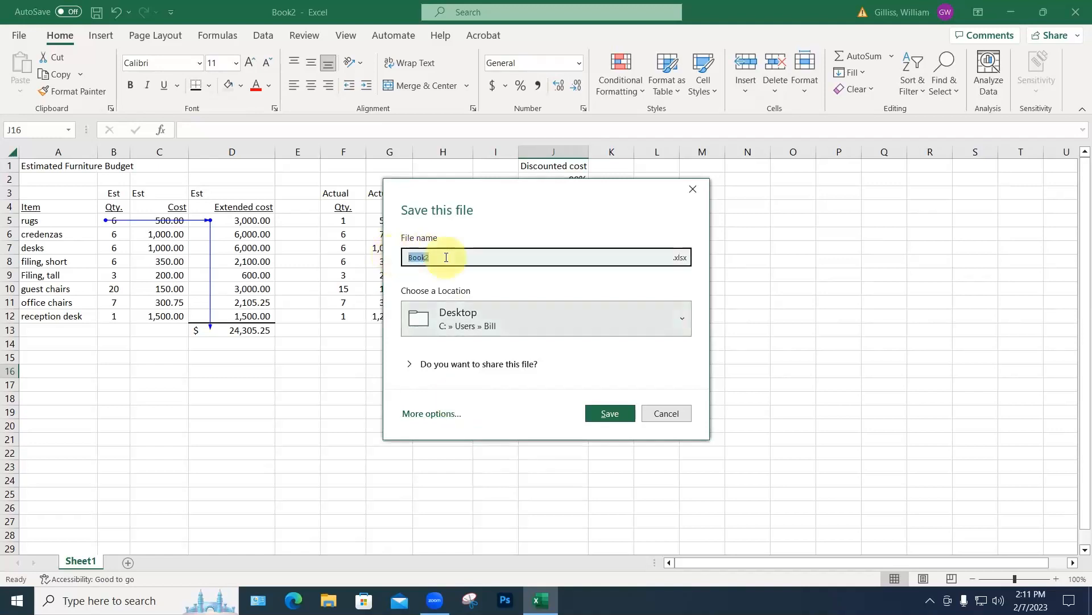
text(Est )
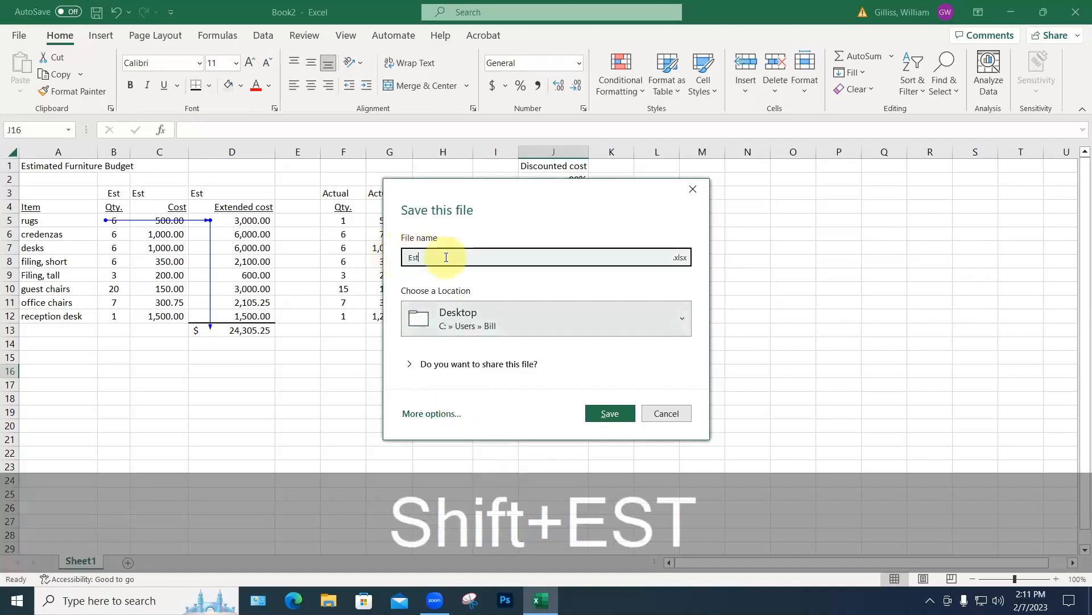
text(Cn)
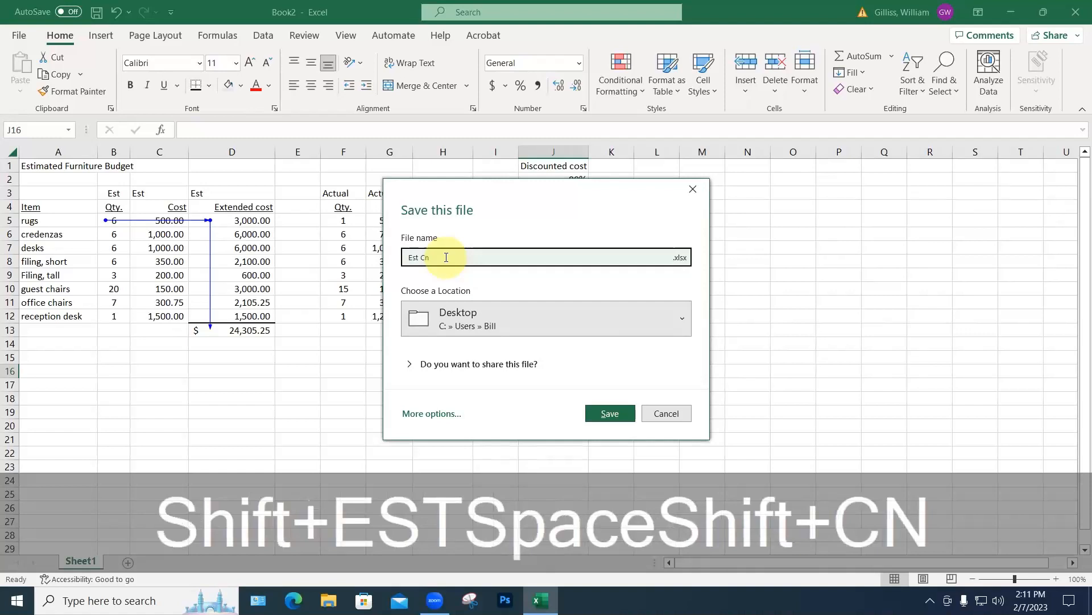
text(=)
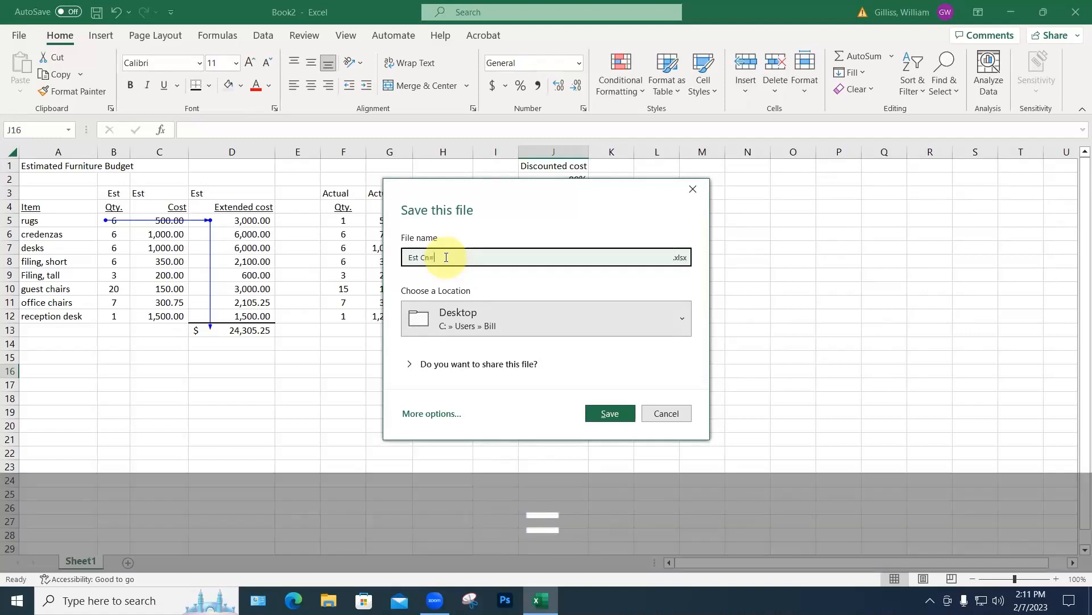
text(Furni)
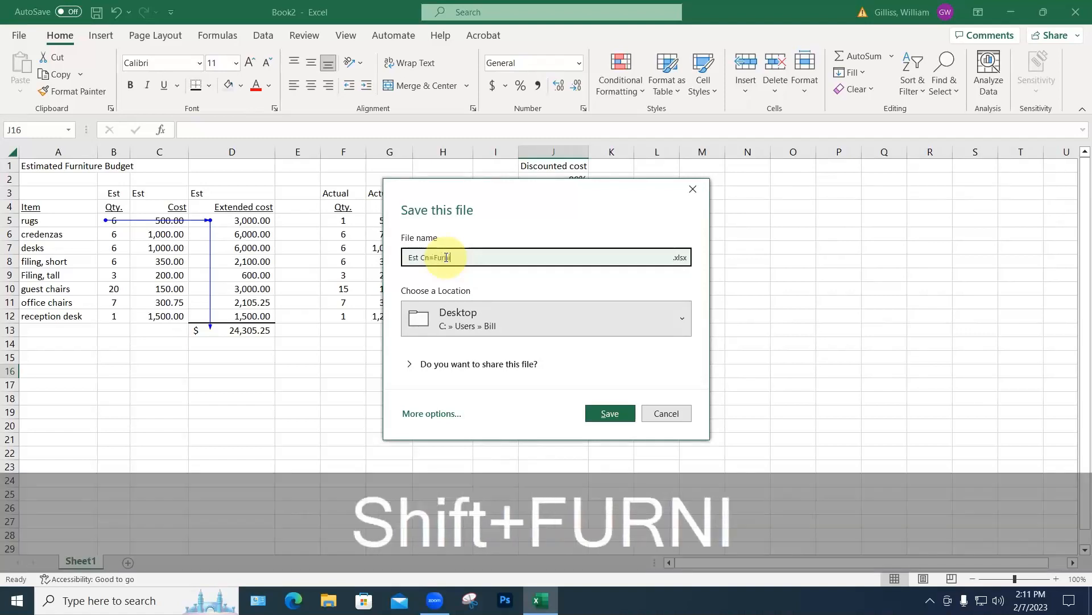
text(ture budet)
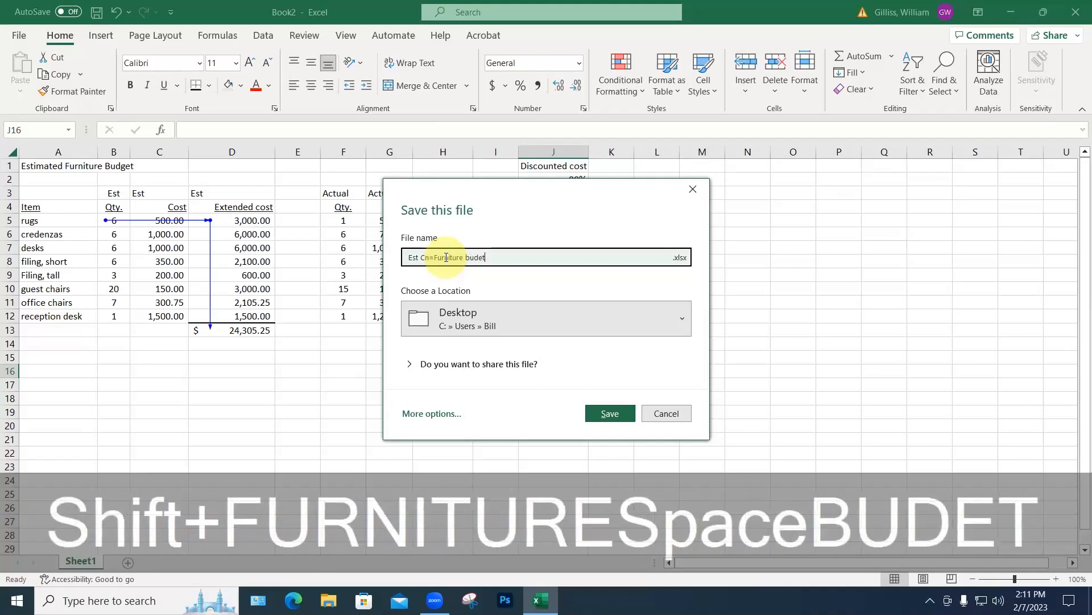
key(Return)
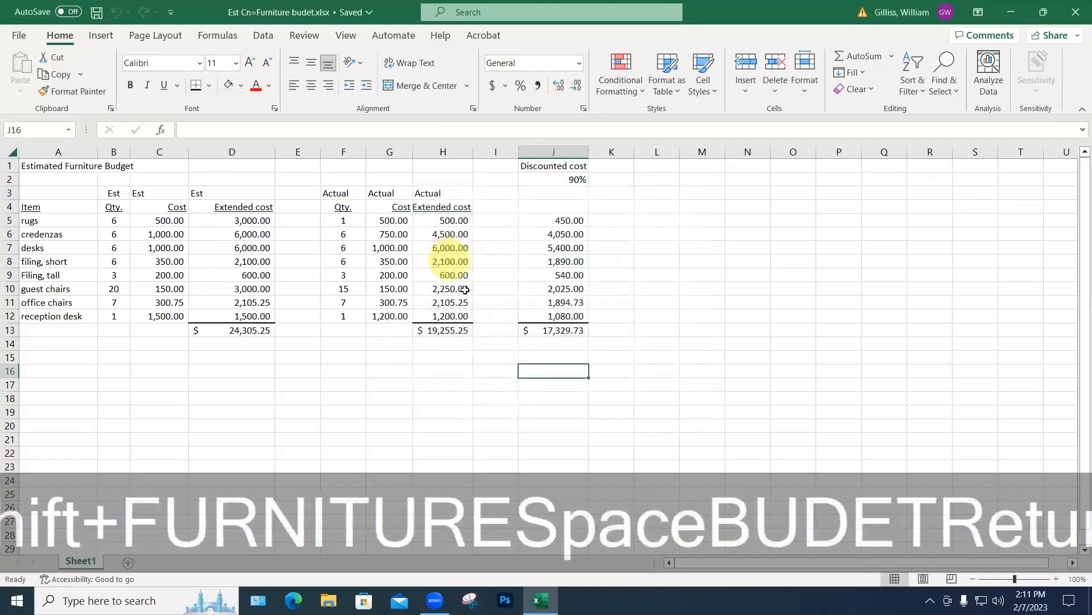
click(22, 37)
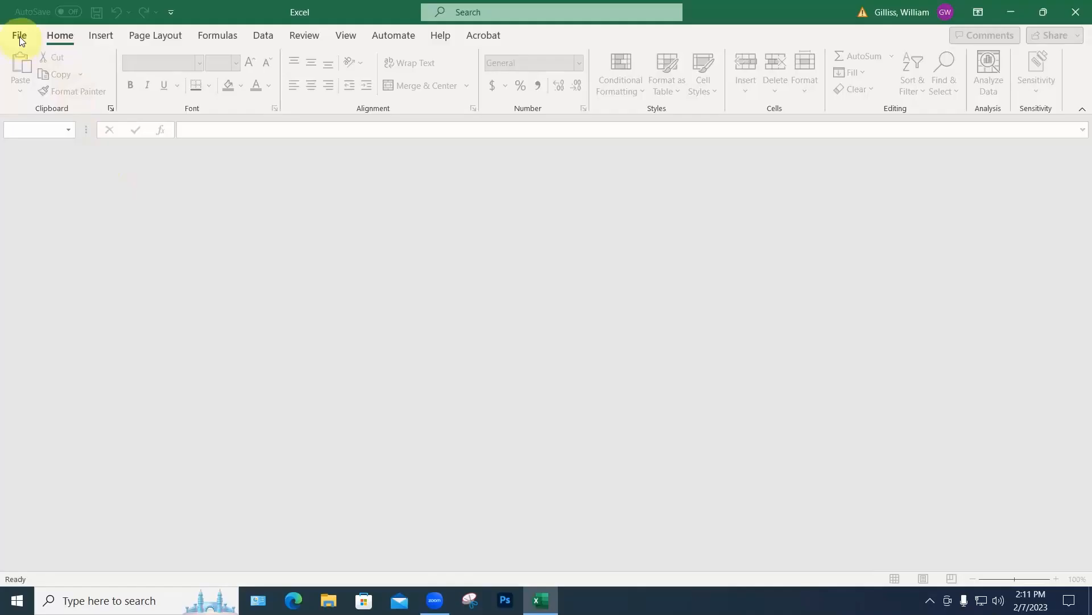
Step: Close the budget workbook and start a new blank workbook
click(20, 37)
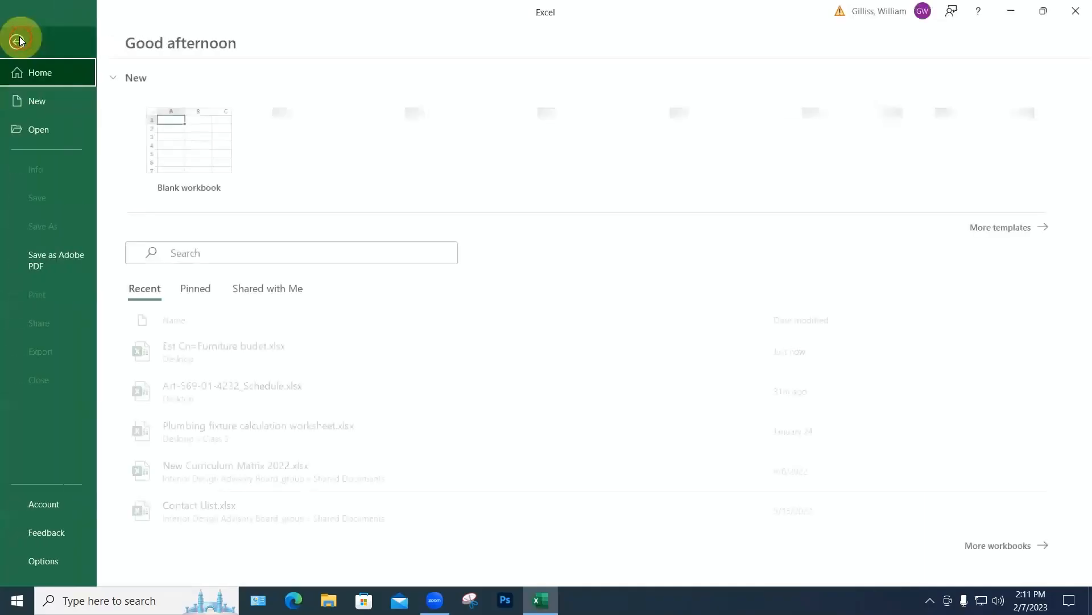
click(195, 155)
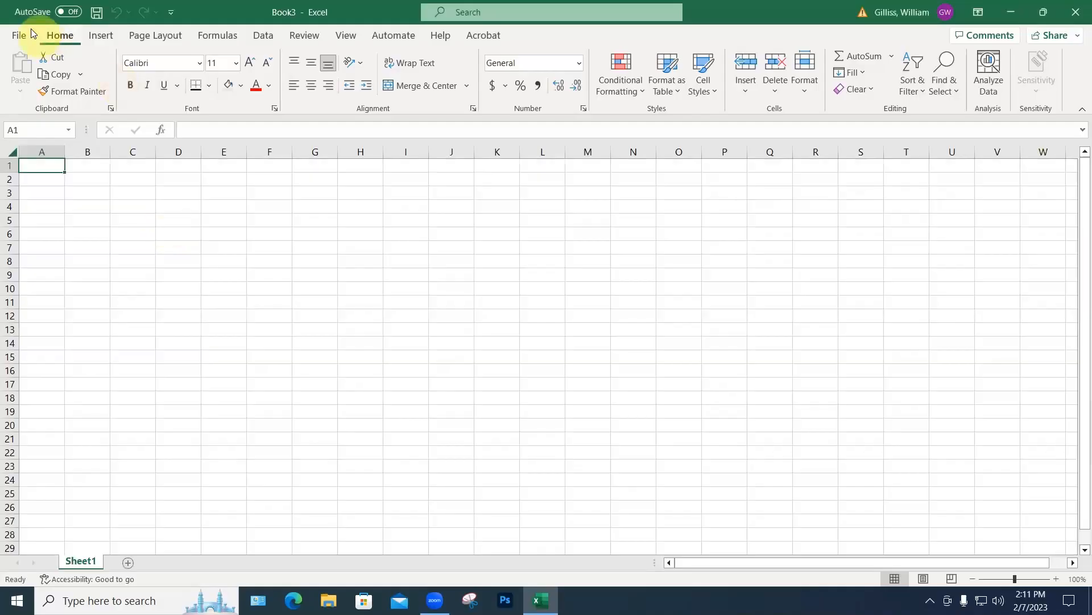
click(18, 36)
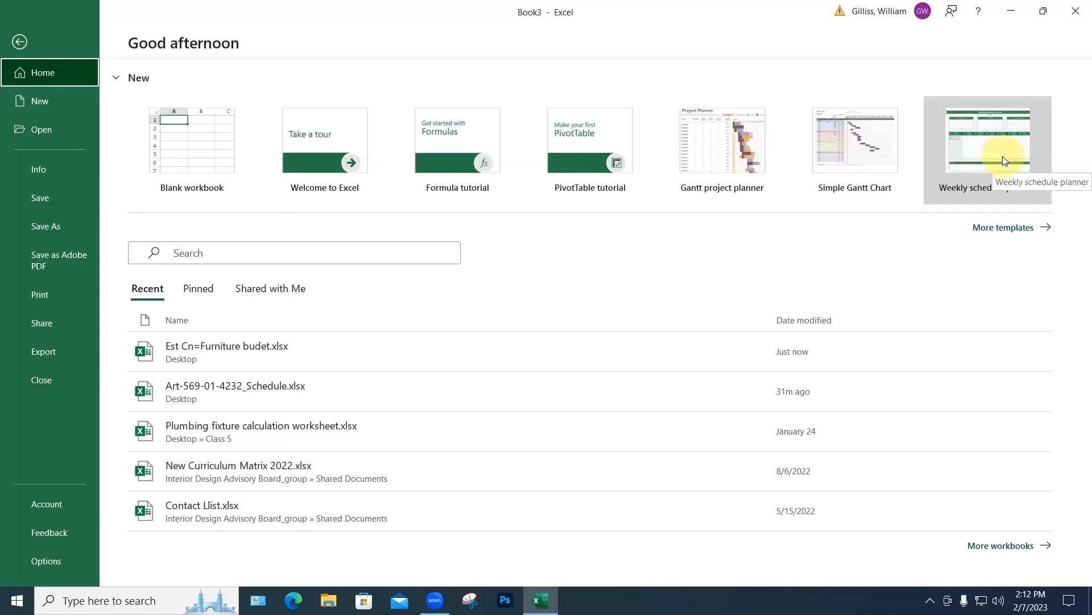
Step: Create a workbook from the Gantt project planner template, look through it, and close it
click(742, 162)
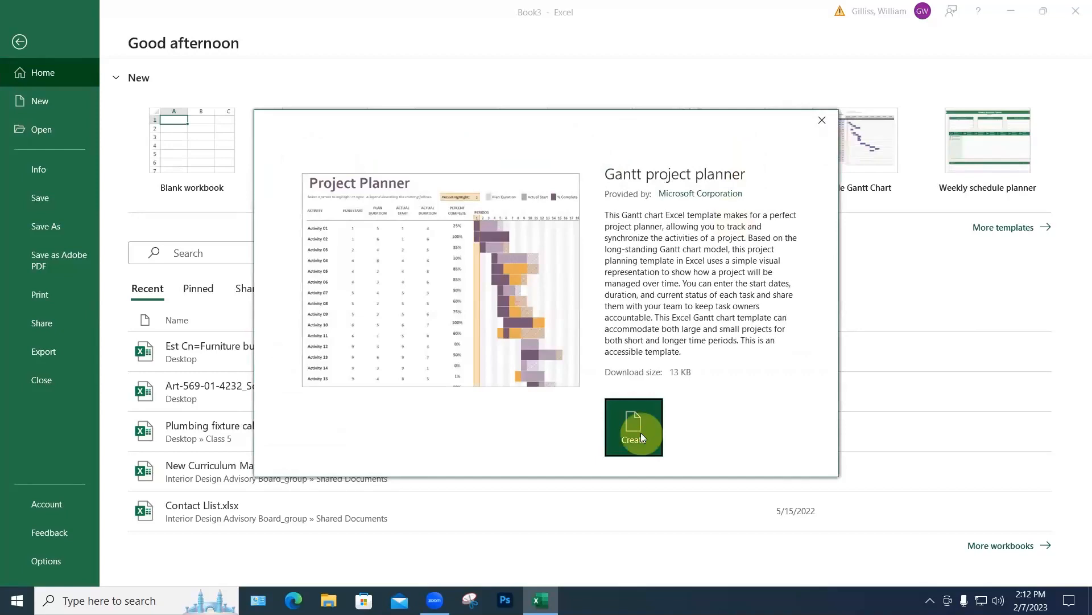
click(641, 436)
scroll(467, 385, down, 3)
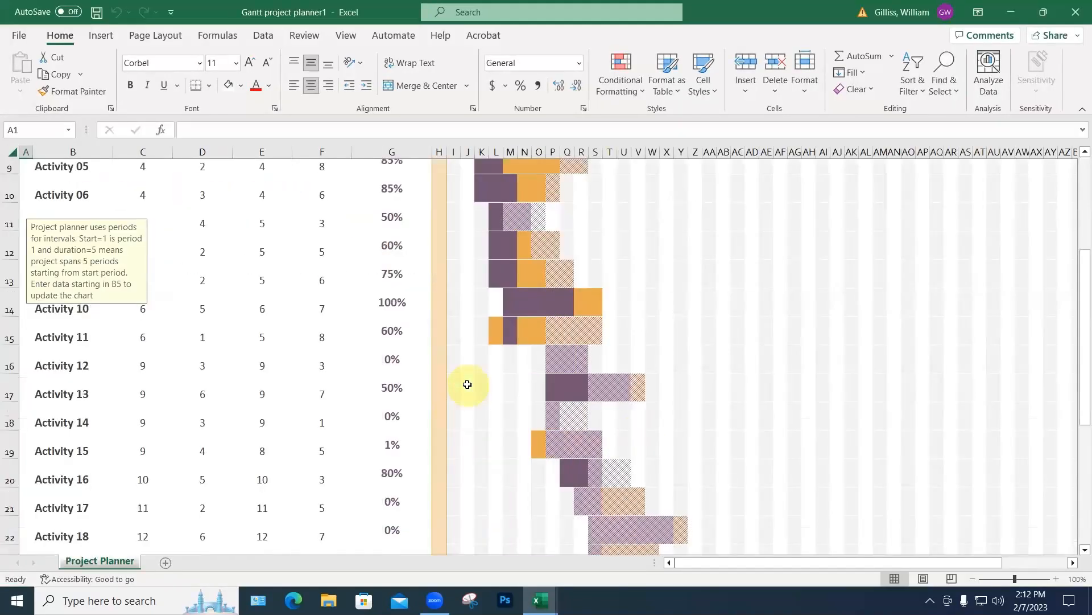
scroll(468, 384, down, 7)
scroll(467, 384, up, 8)
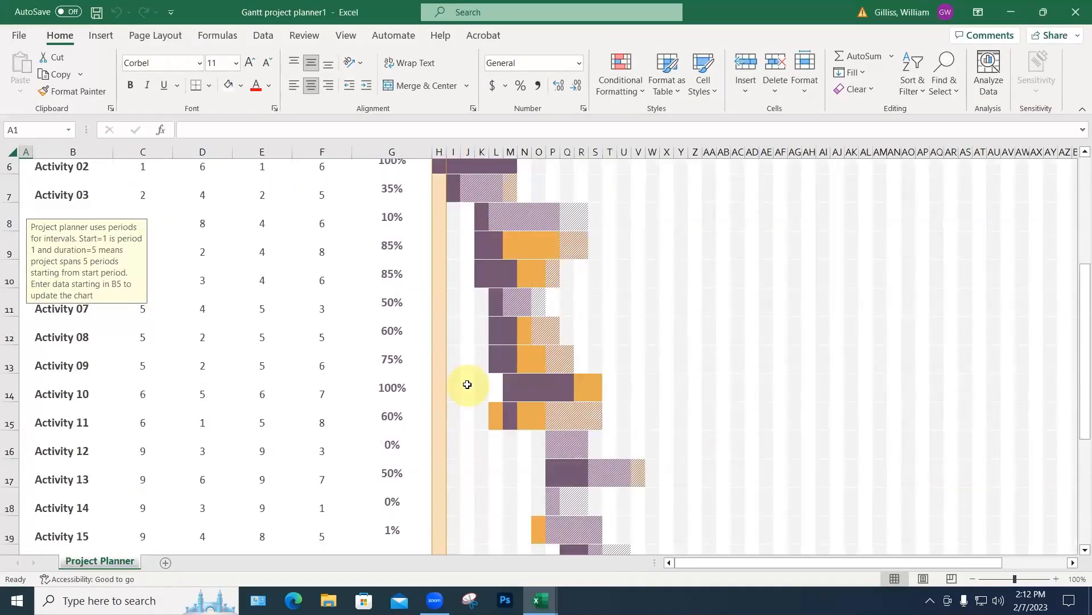
scroll(511, 302, up, 2)
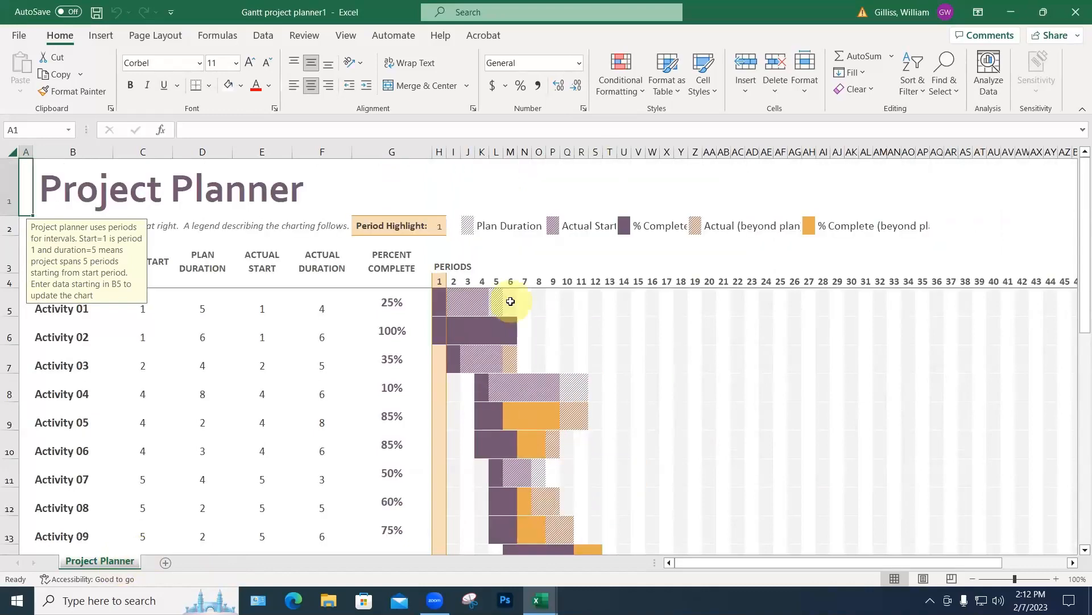
click(19, 35)
click(39, 379)
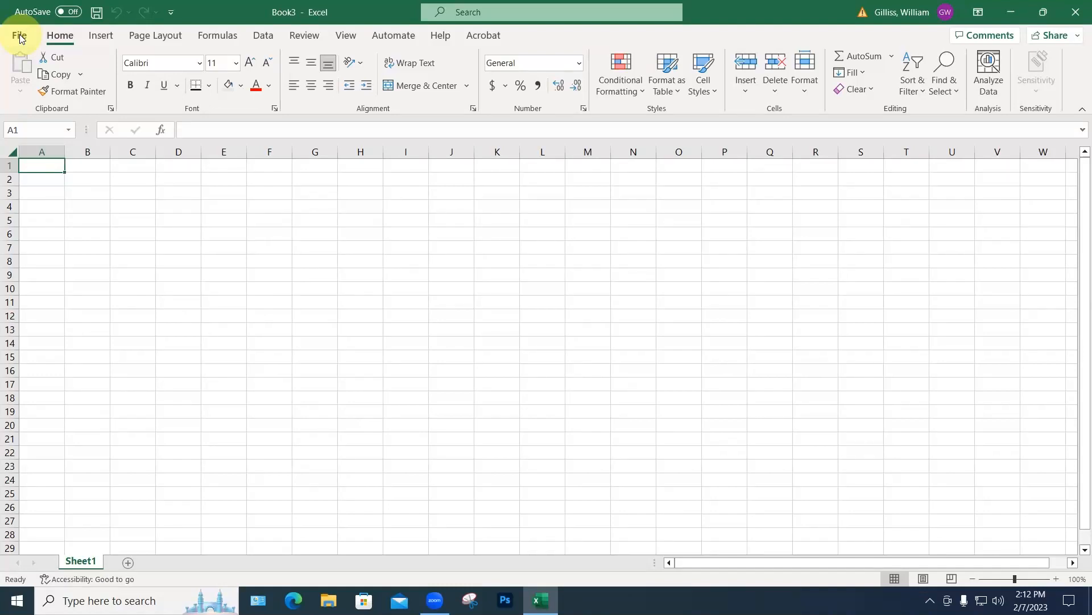
Step: Enter the title 'Construction Schedule' in A1 and headings Task, start date, duration, end date in A5:D5
text(Construction Schedule)
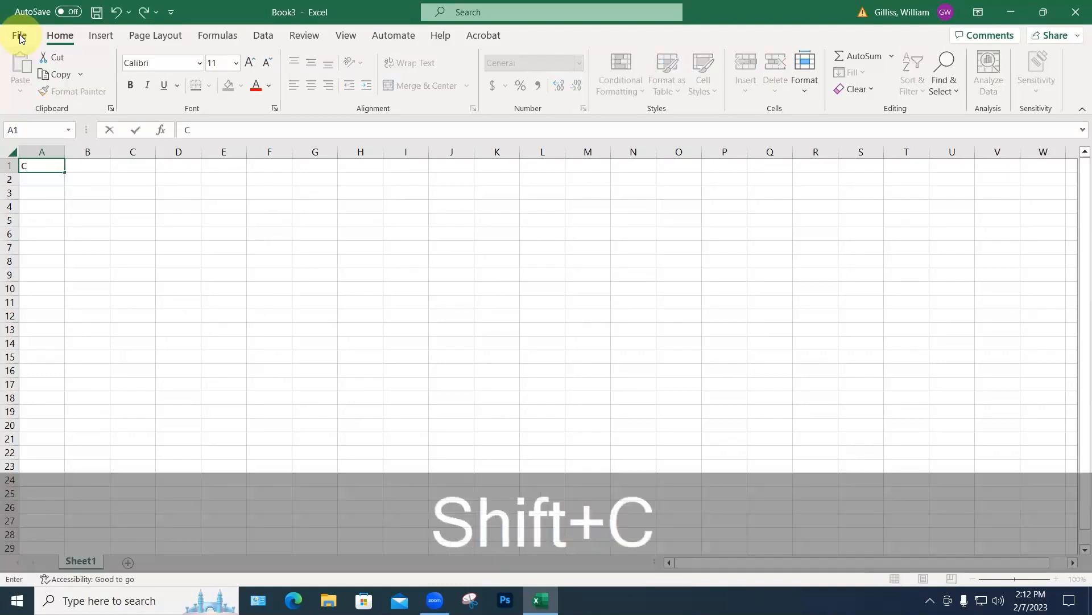
click(41, 221)
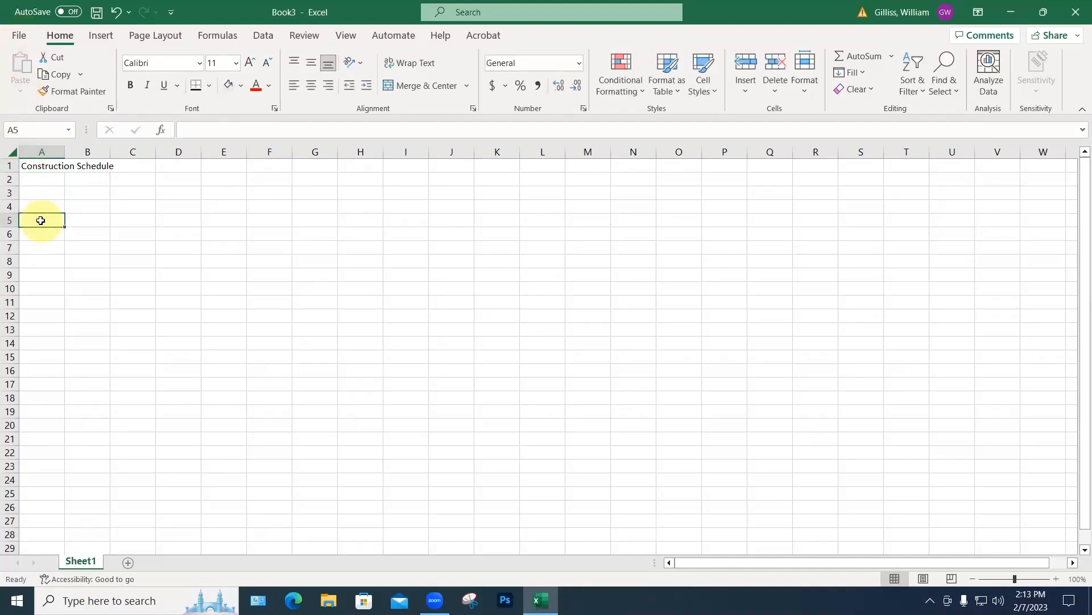
text(Tas)
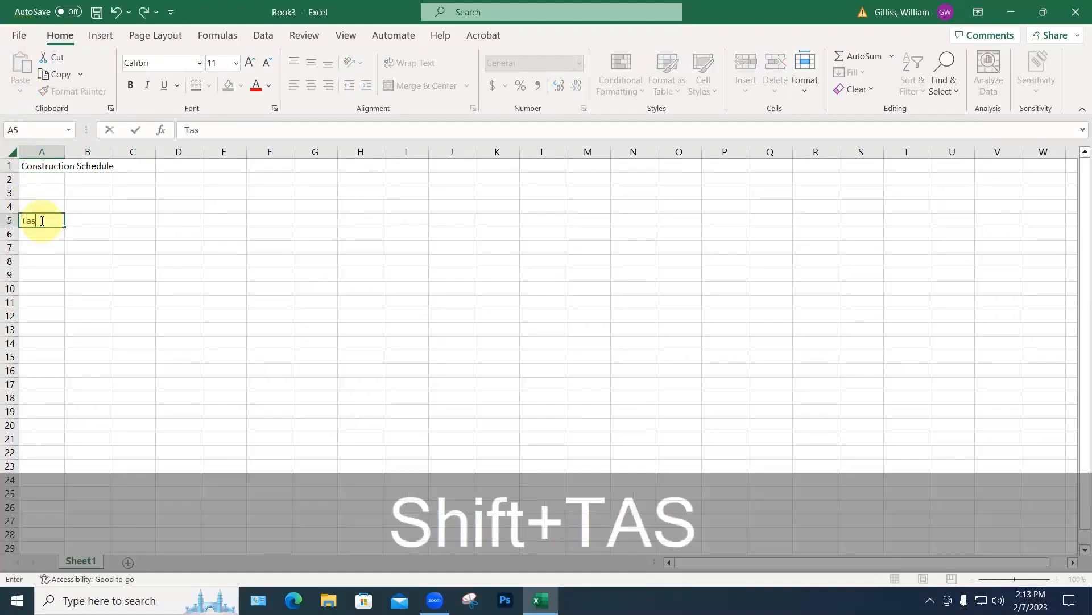
text(k)
key(Return)
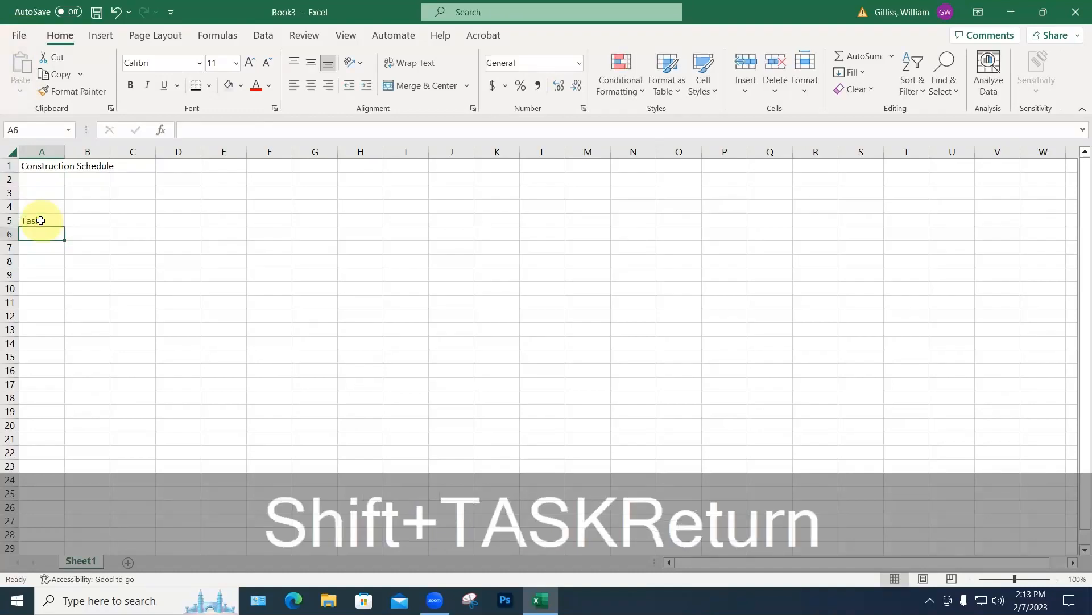
click(82, 222)
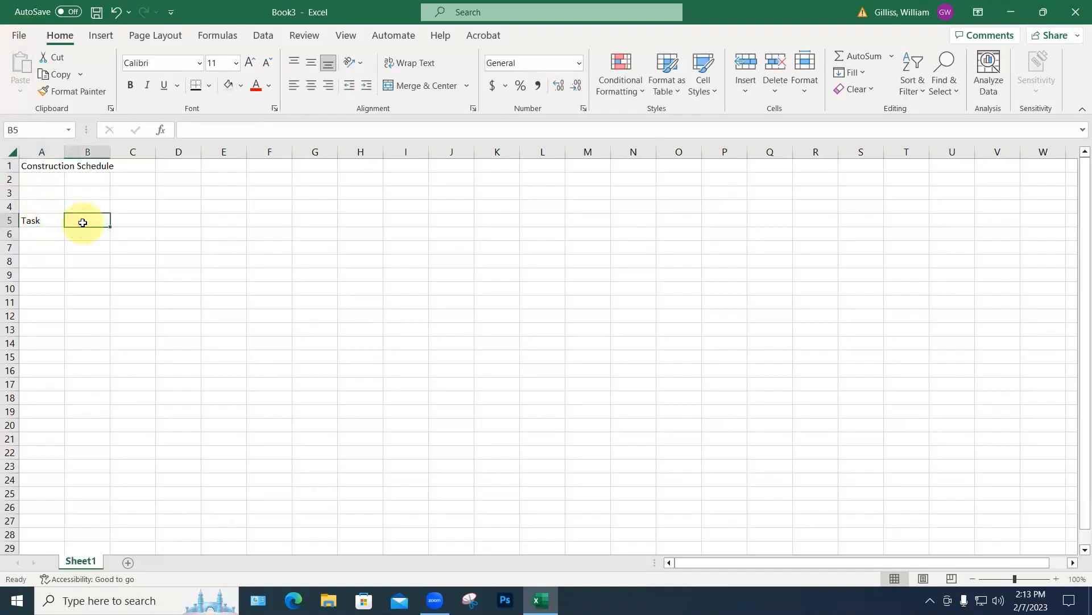
text(start )
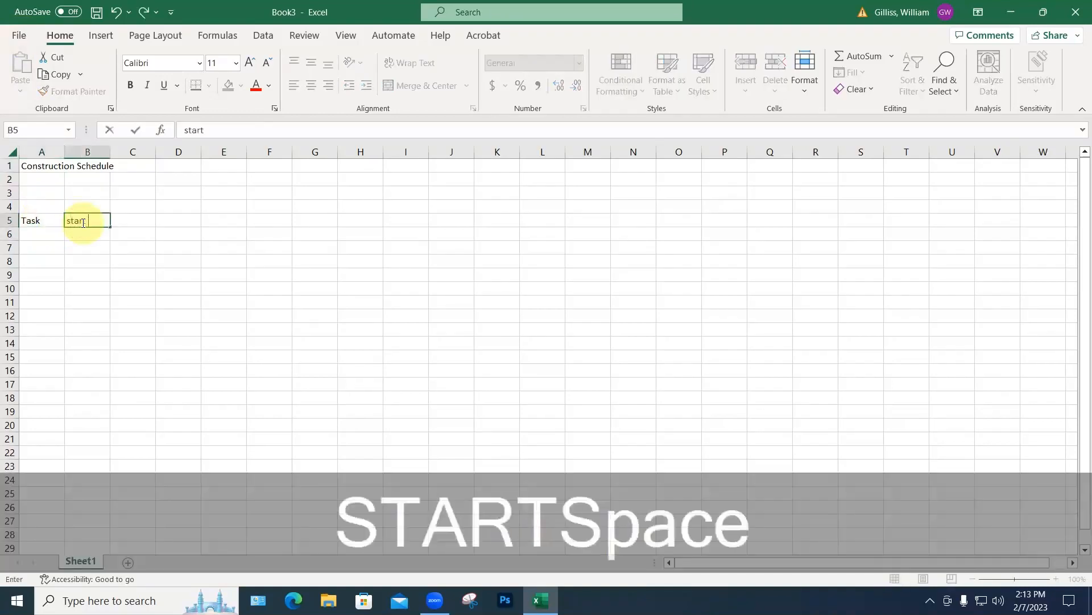
text(date)
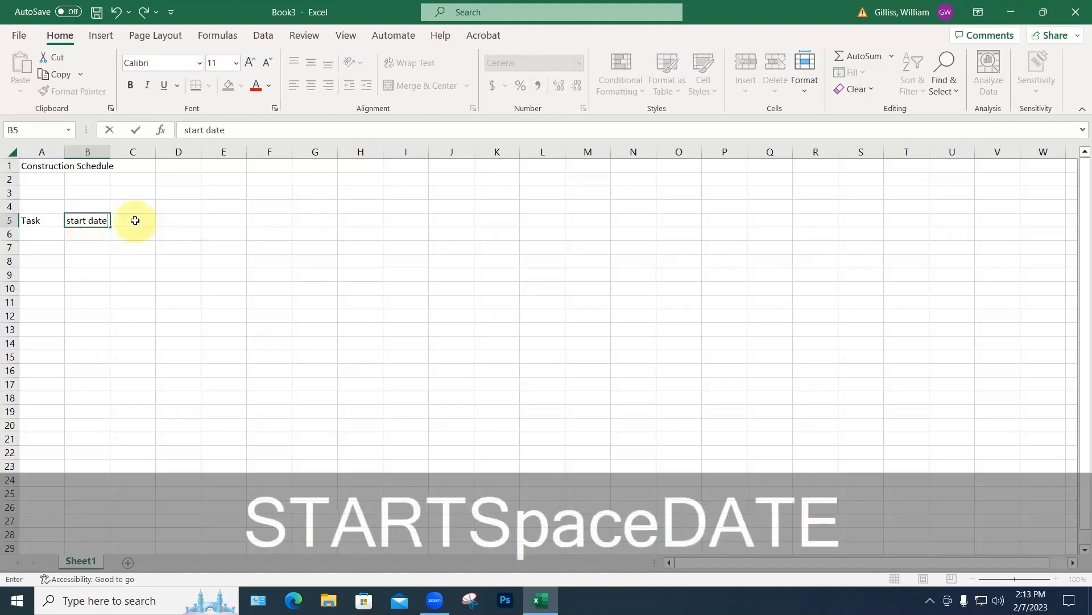
click(135, 220)
text(duration)
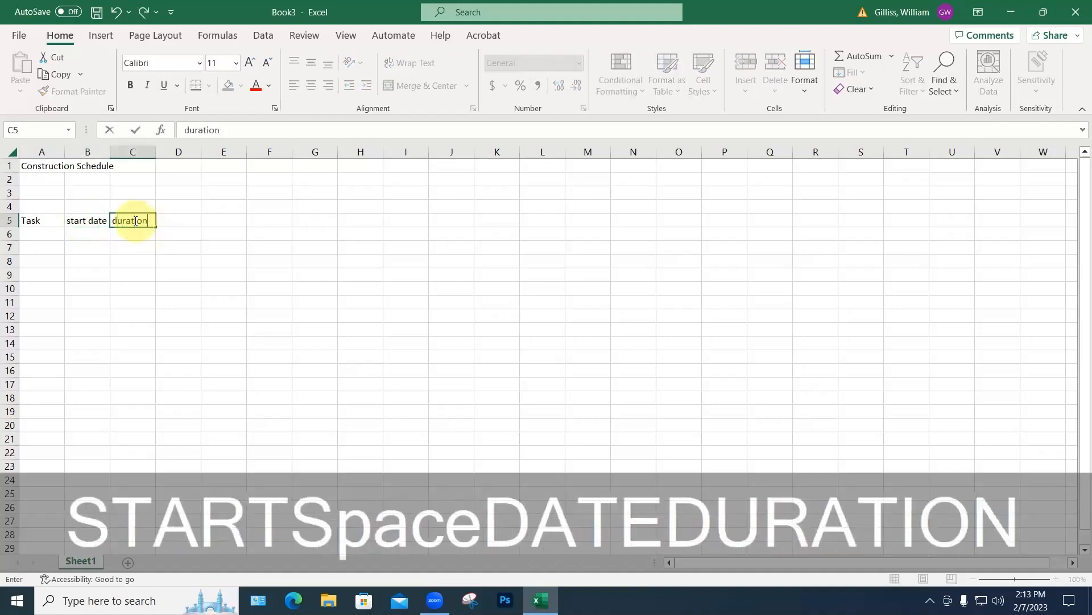
click(177, 224)
text(e)
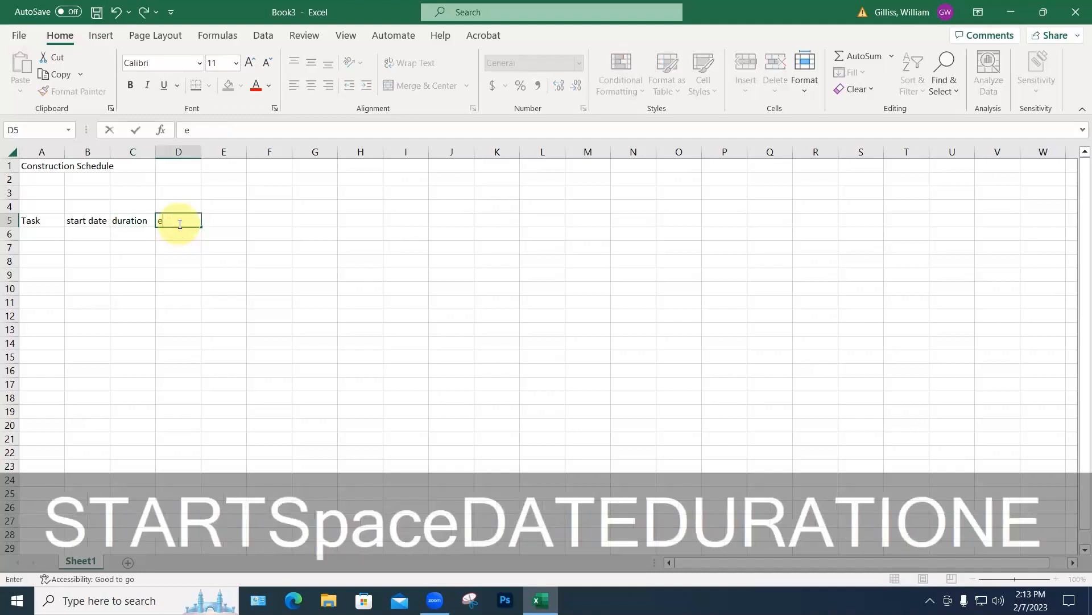
text(nd date)
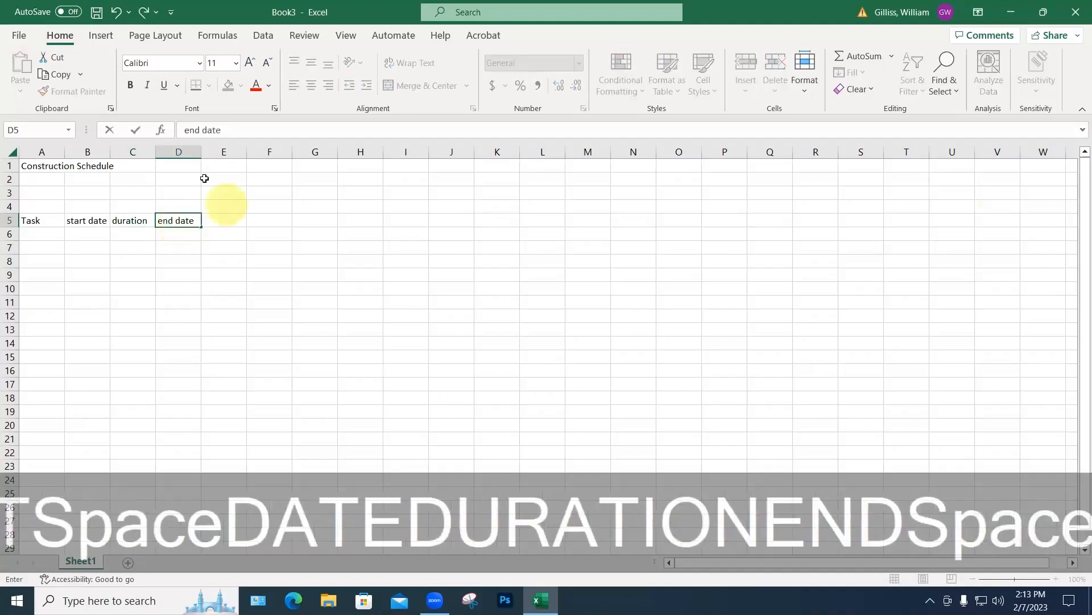
Step: Widen columns B to D to fit the headings and underline the row 5 headings
click(158, 152)
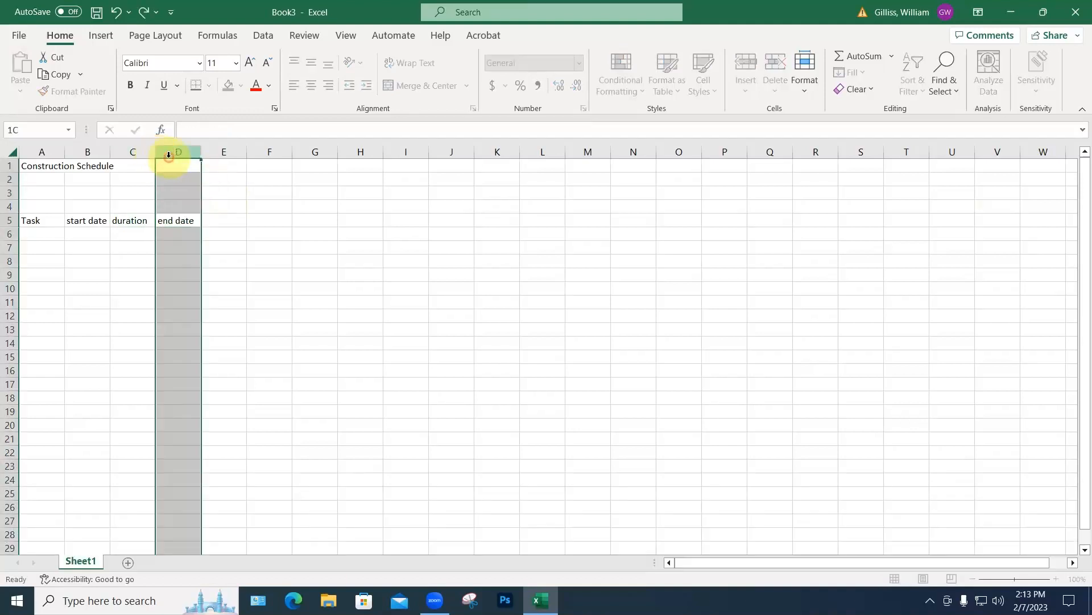
drag(156, 151, 226, 158)
drag(110, 151, 119, 152)
click(35, 232)
drag(29, 219, 184, 220)
click(164, 85)
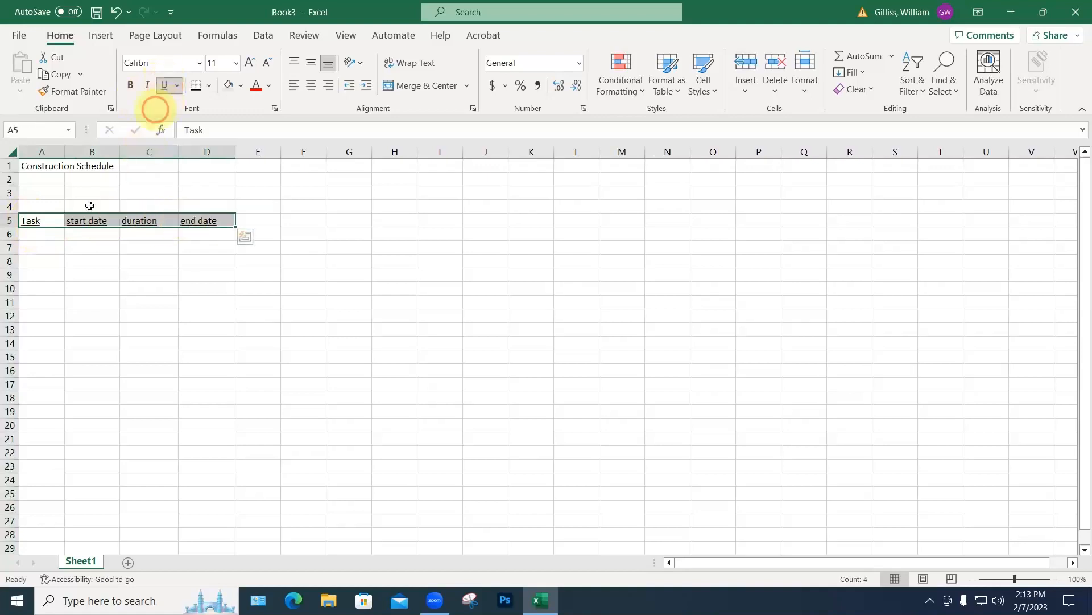
click(48, 234)
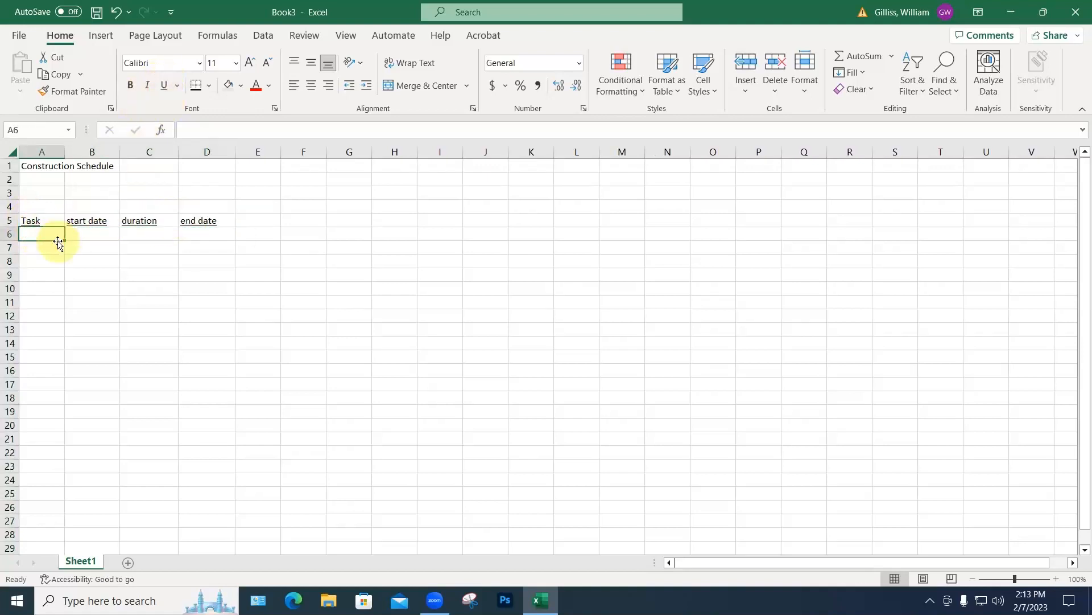
Step: List start, setup and asbestos removal as tasks in A6, A7 and A8
text(staart)
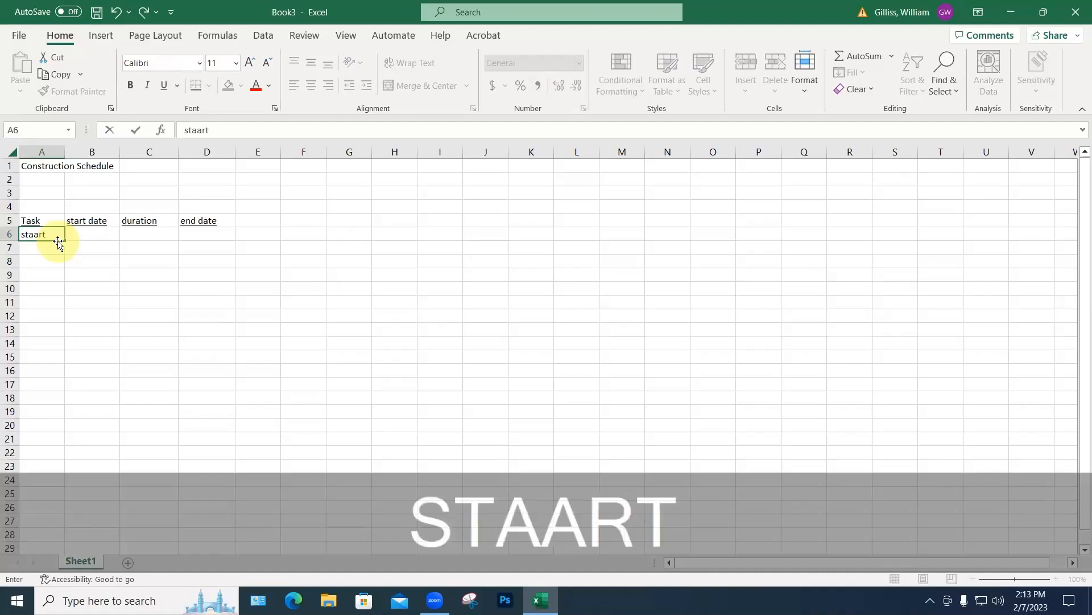
key(BackSpace)
key(BackSpace)
key(BackSpace)
text(rt)
key(Return)
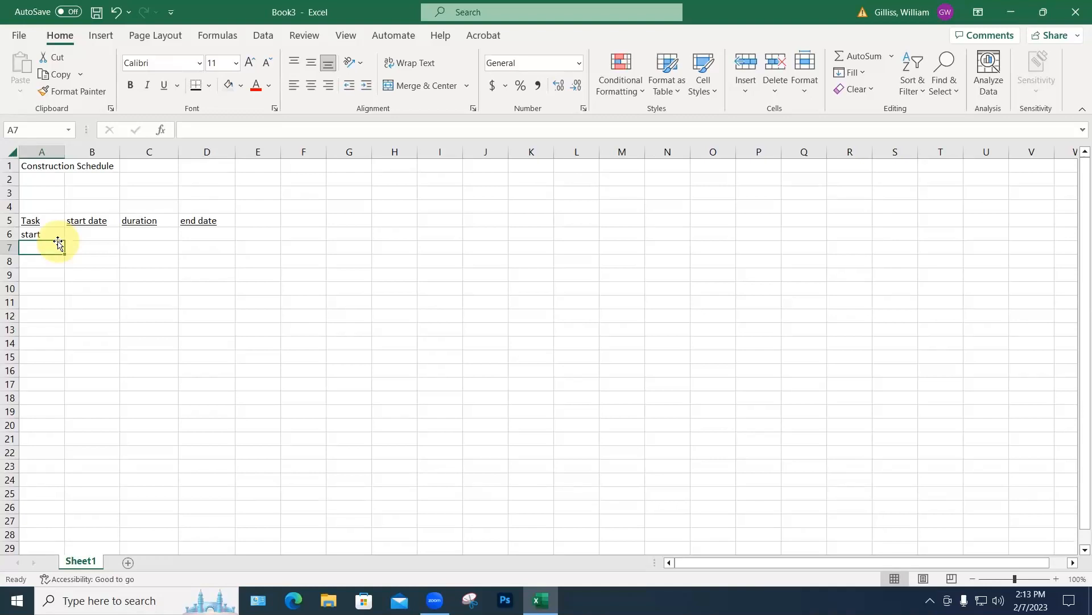
text(setup)
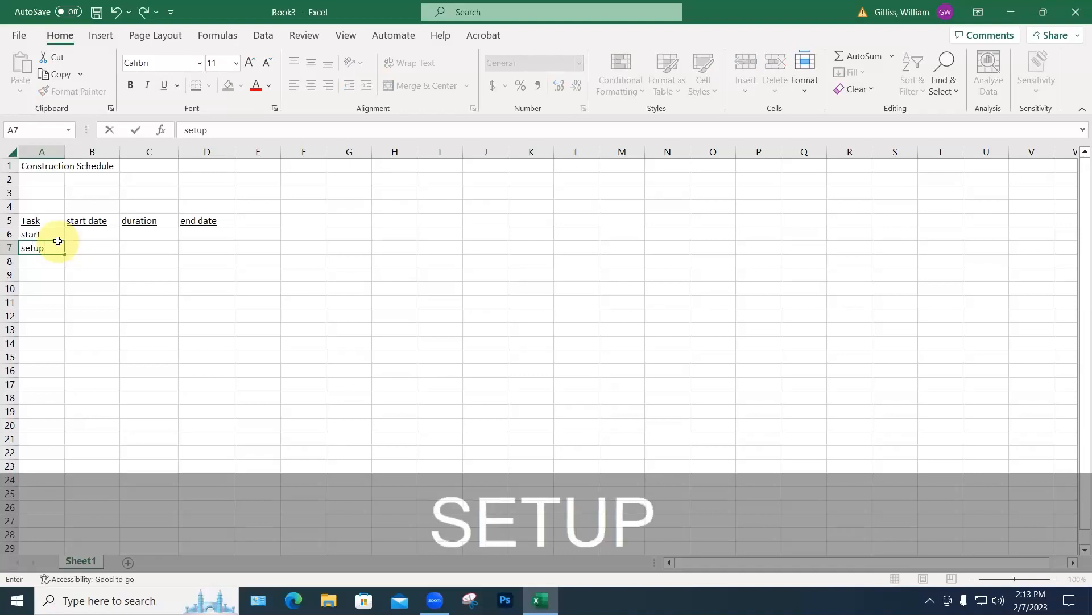
key(Return)
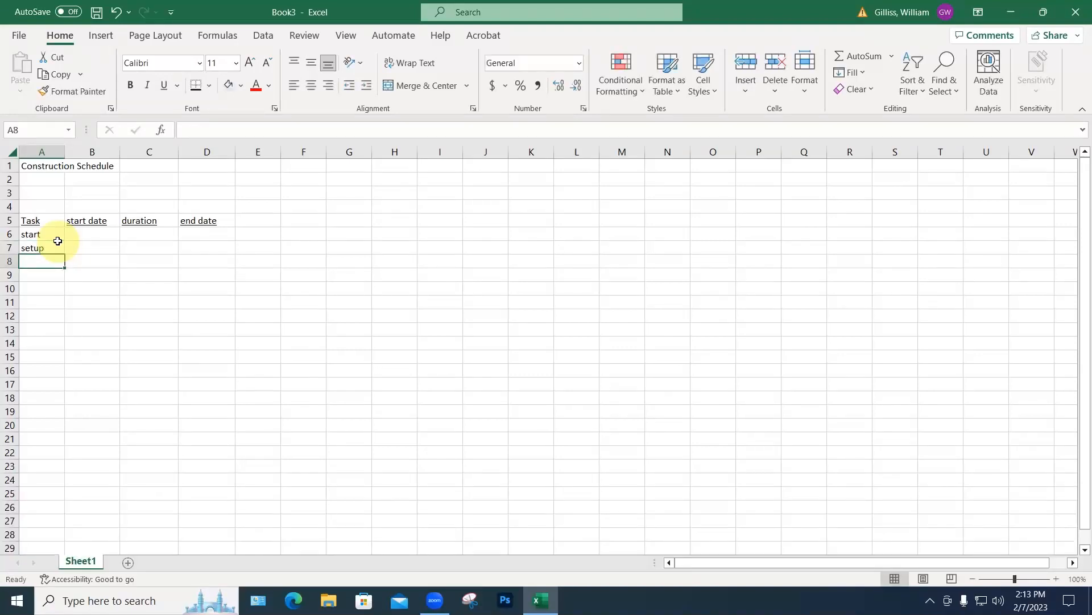
text(as)
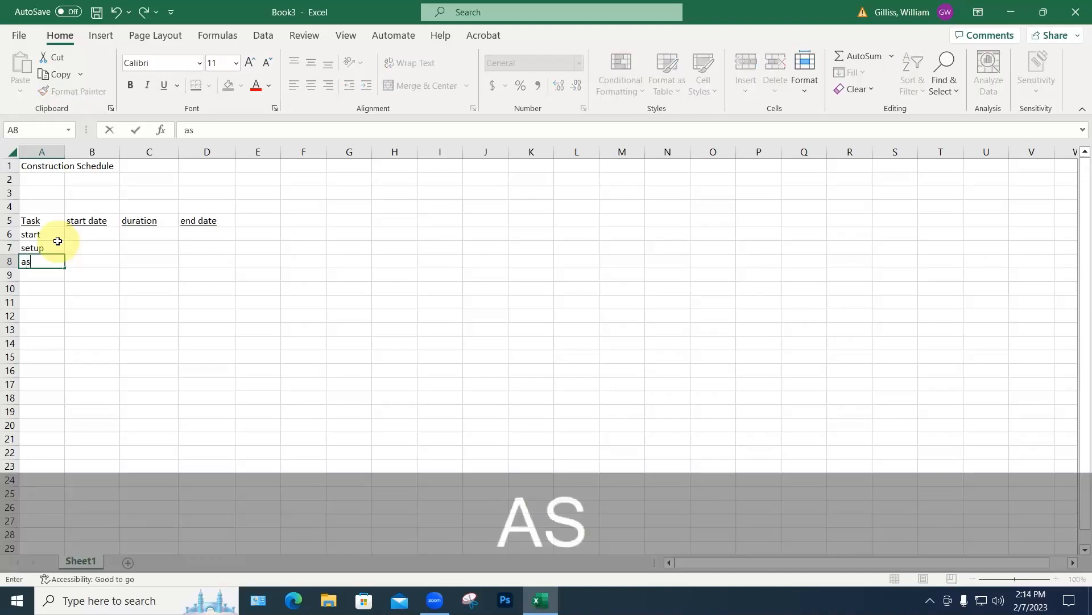
text(bestos removal)
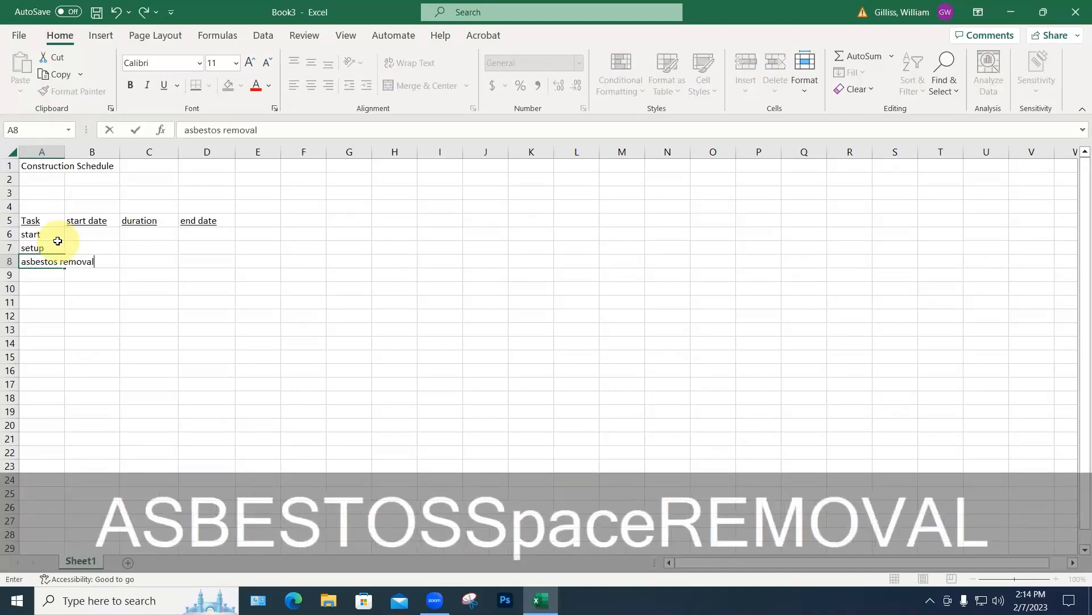
key(Return)
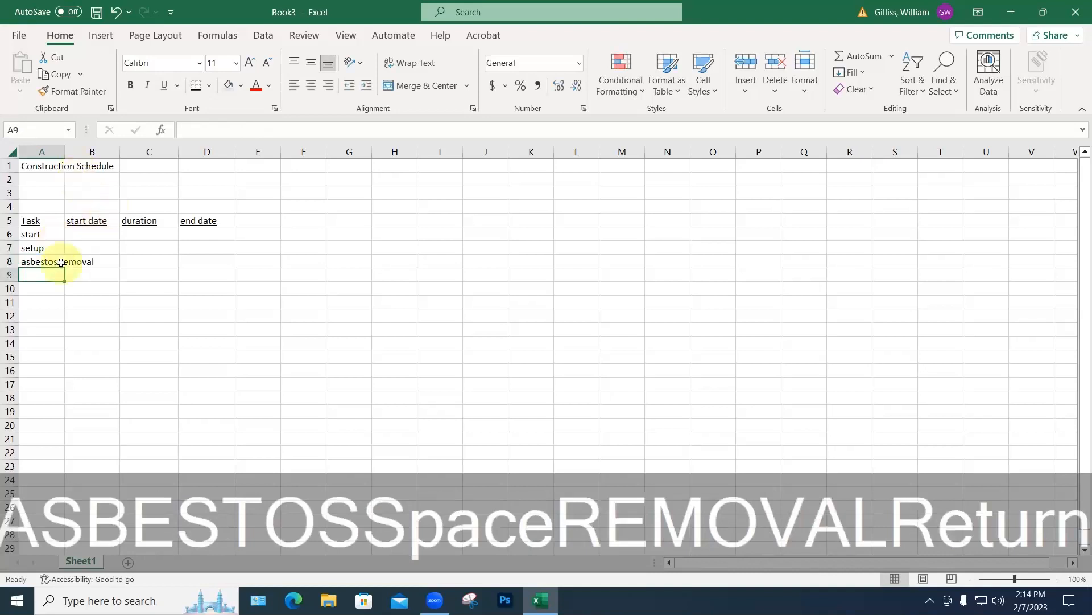
Step: Fit column A and add demolition, rough framing, plumbing and drywall in A9 to A12
double_click(65, 151)
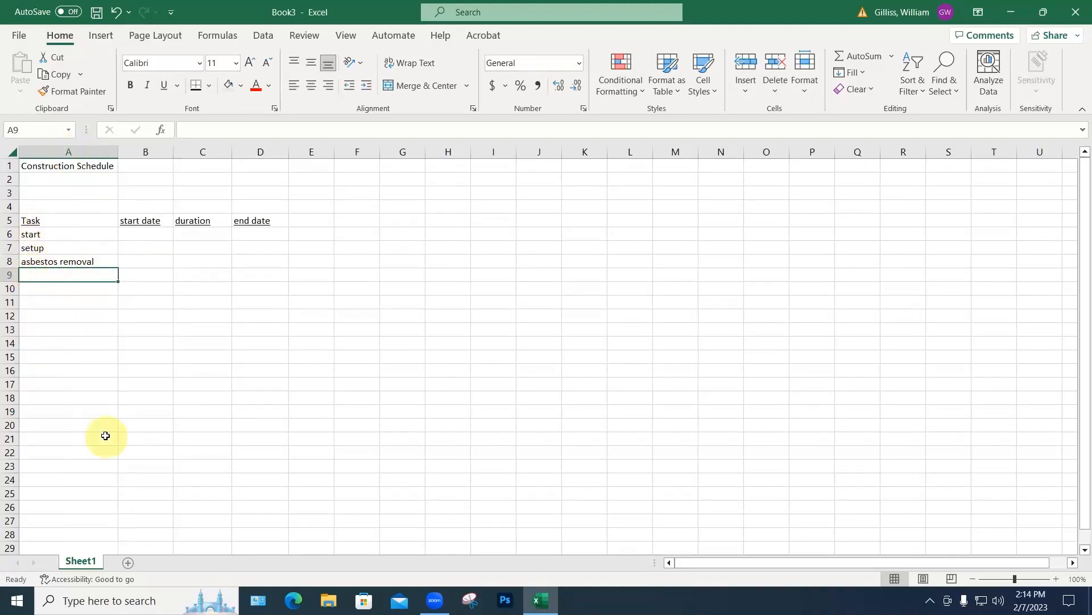
text(demolition)
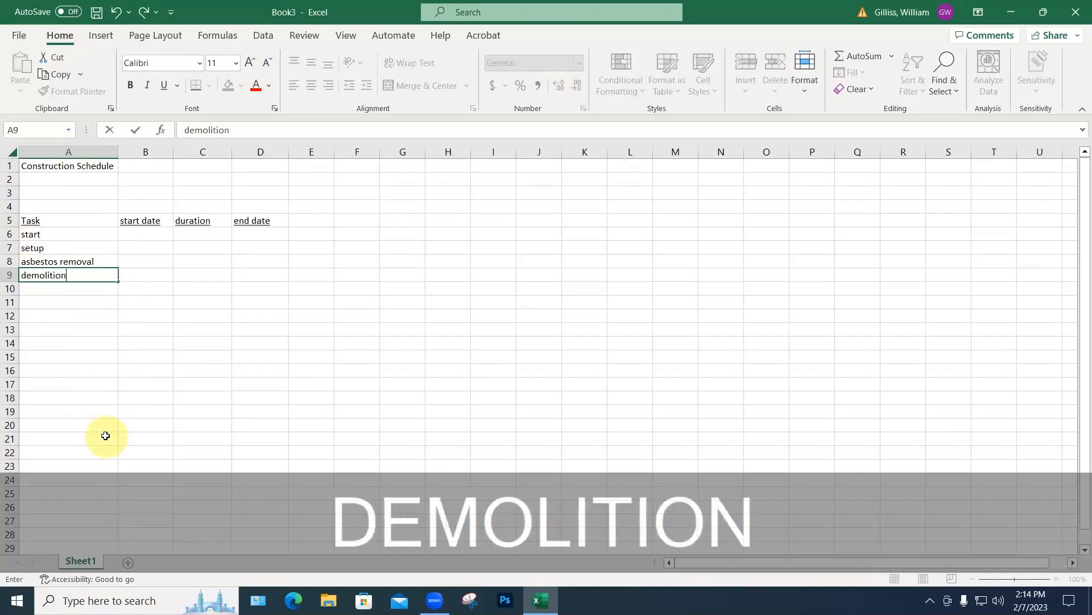
key(Return)
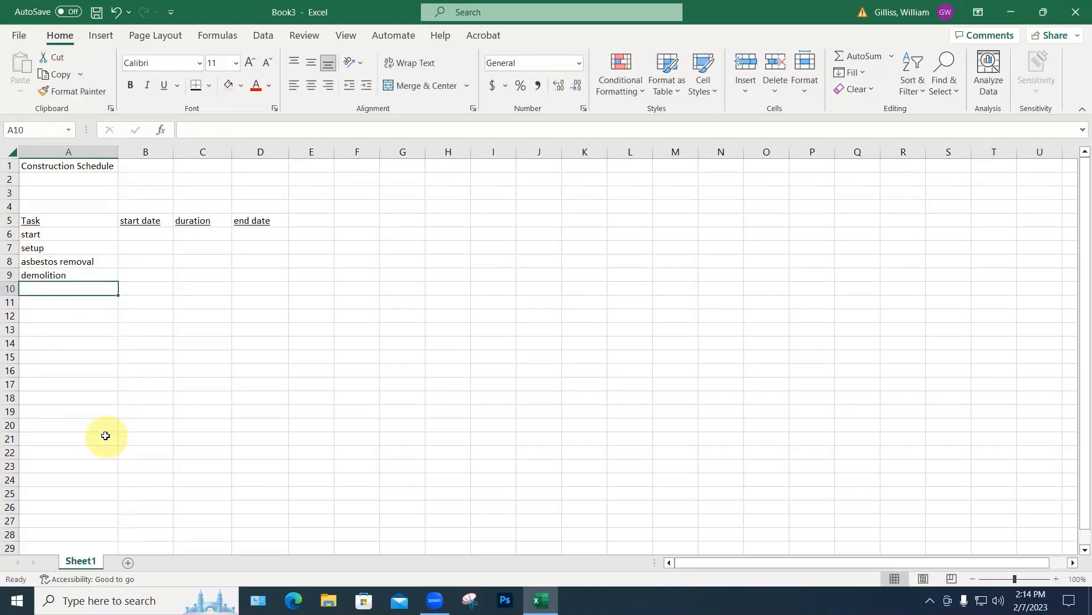
text(rough framing)
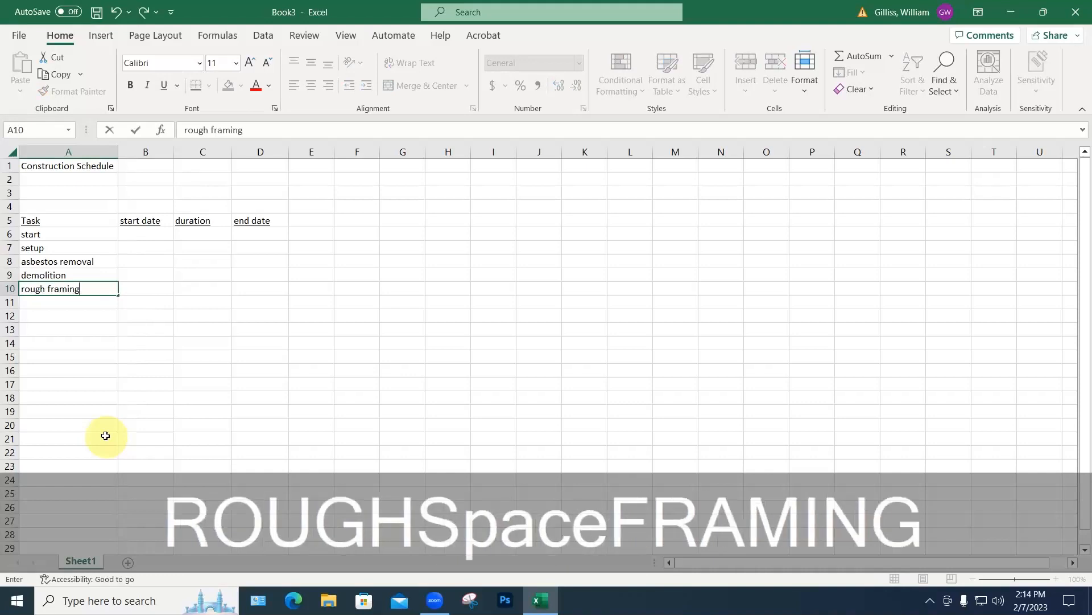
key(Return)
text(dr)
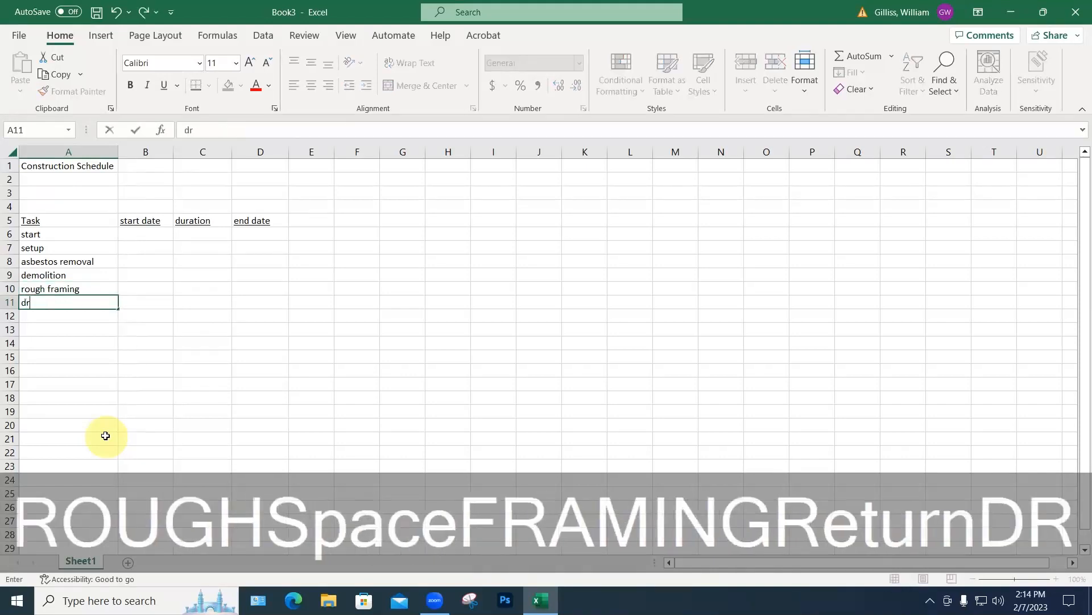
text(ywall)
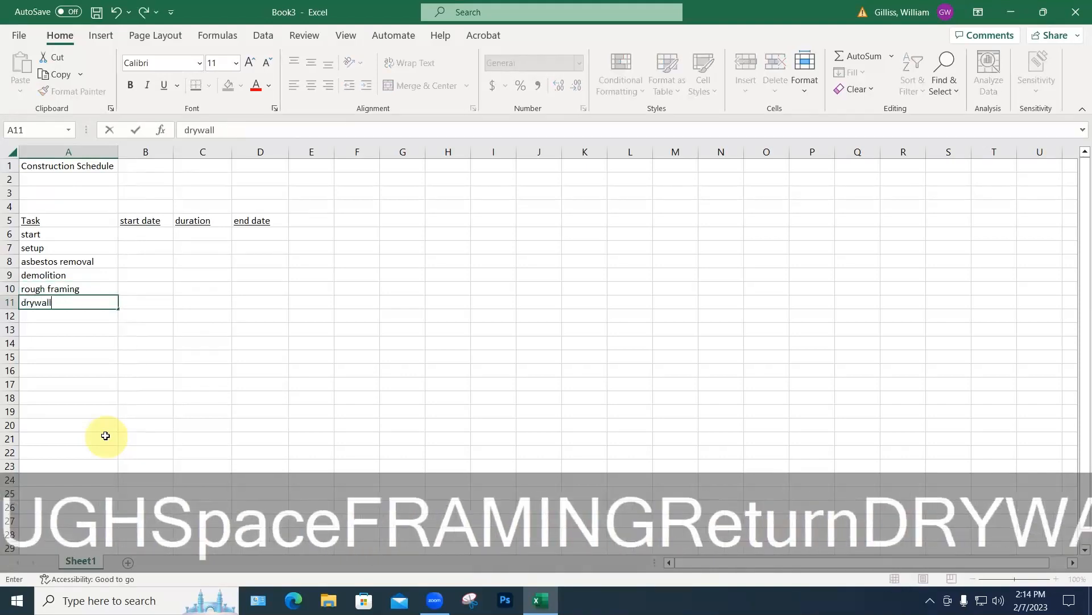
key(Return)
text(plumb)
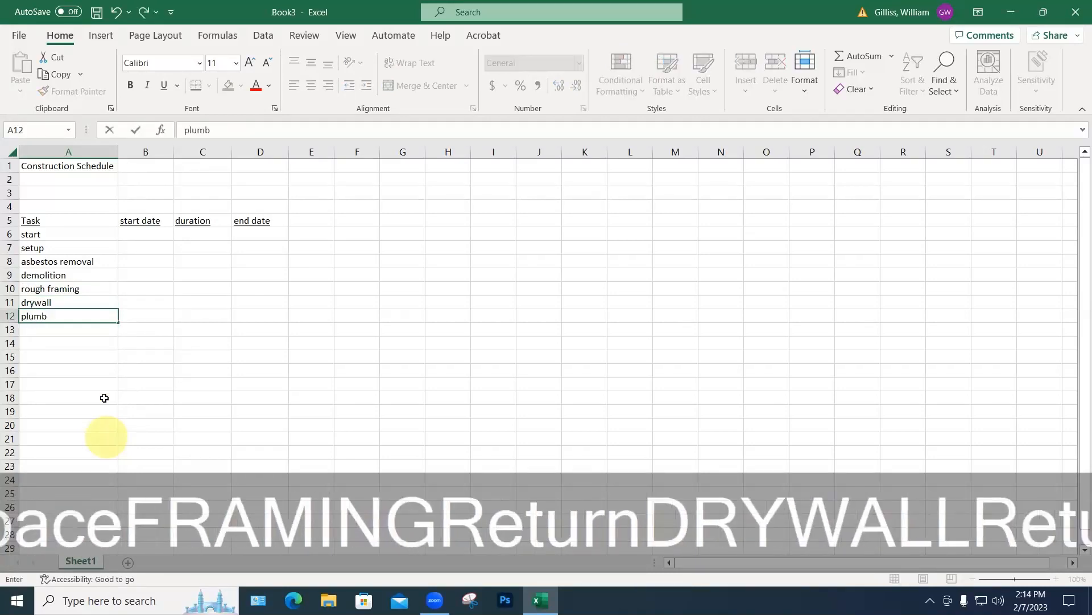
click(34, 305)
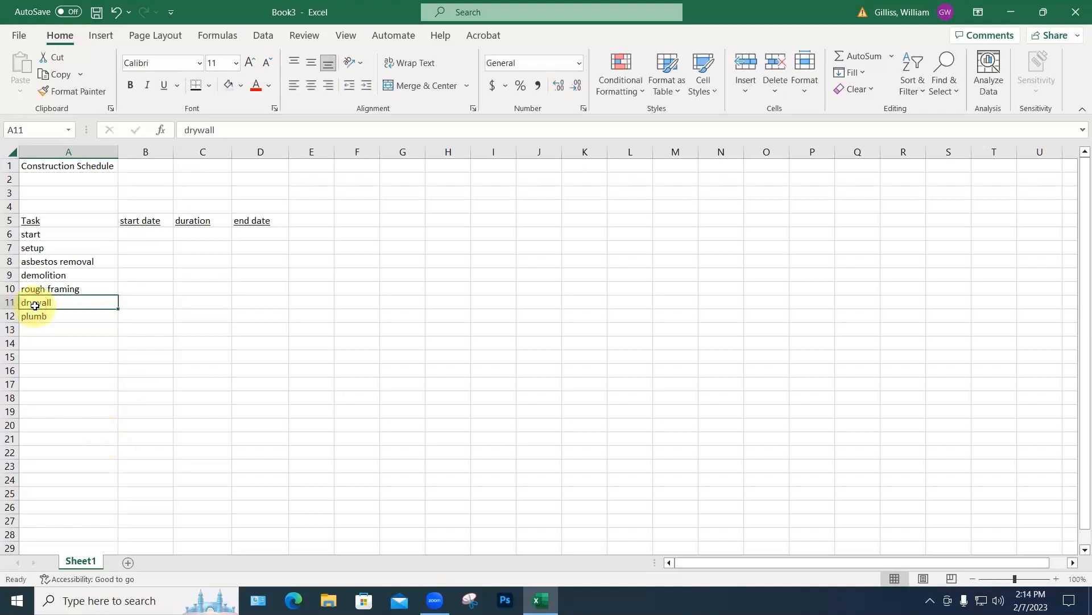
text(plumbing)
key(Return)
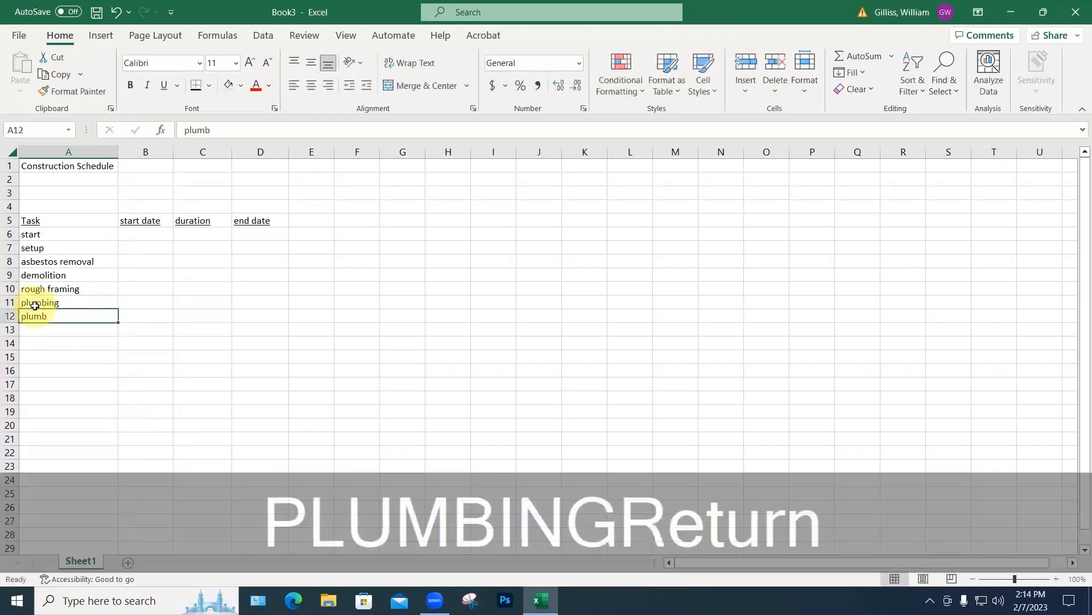
text(drywall)
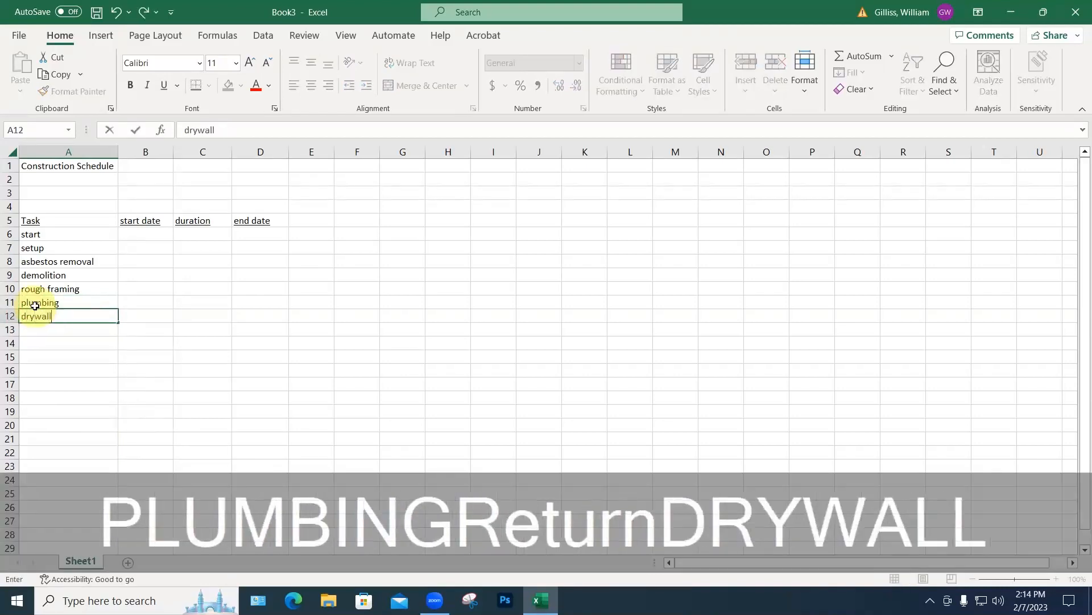
key(Return)
Step: Add paint, flooring, carpet and cleanup as the next tasks in A13 to A16
text(paint)
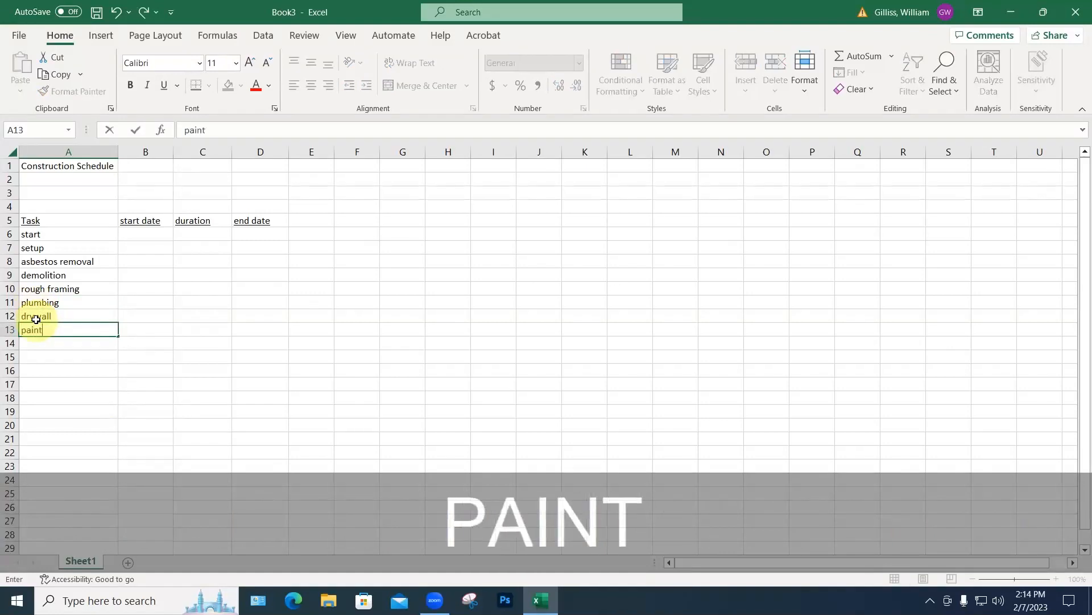
key(Return)
text(cea)
key(BackSpace)
key(BackSpace)
text(care)
key(BackSpace)
key(BackSpace)
key(BackSpace)
key(BackSpace)
key(BackSpace)
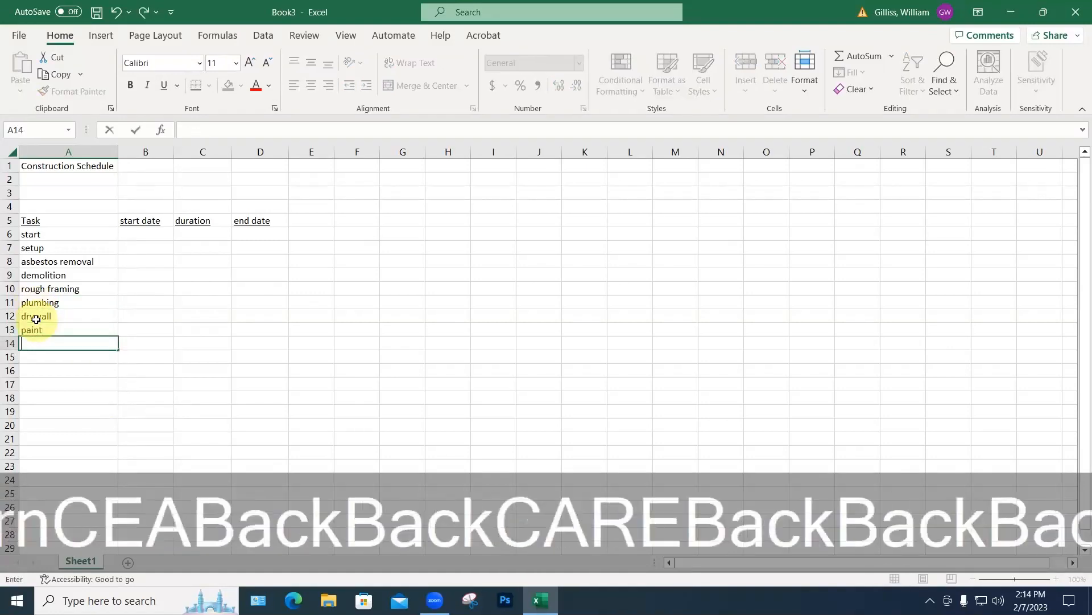
text(flooring)
key(Return)
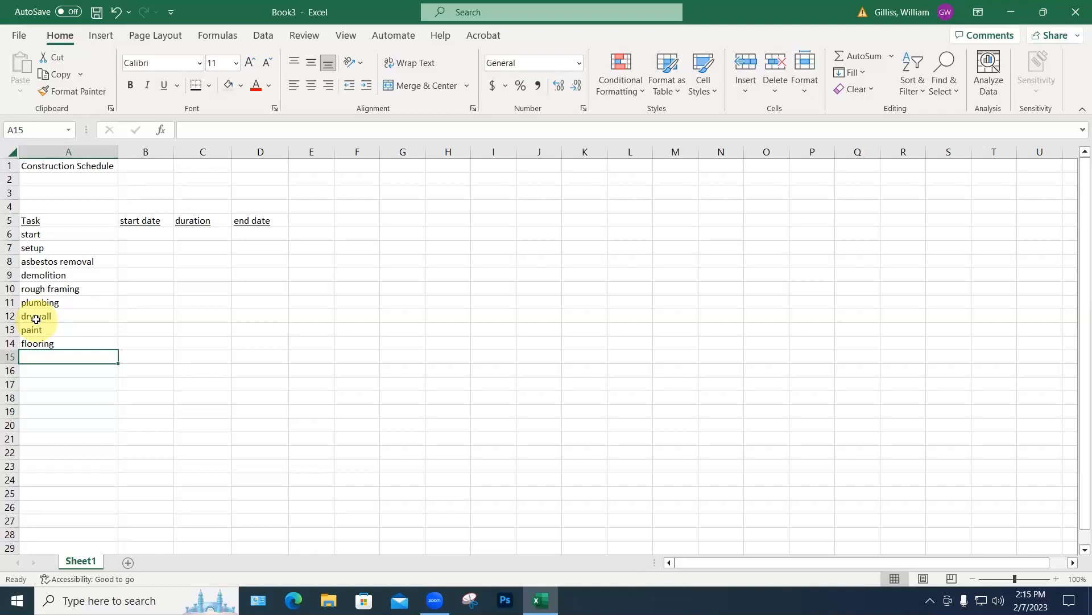
text(carper)
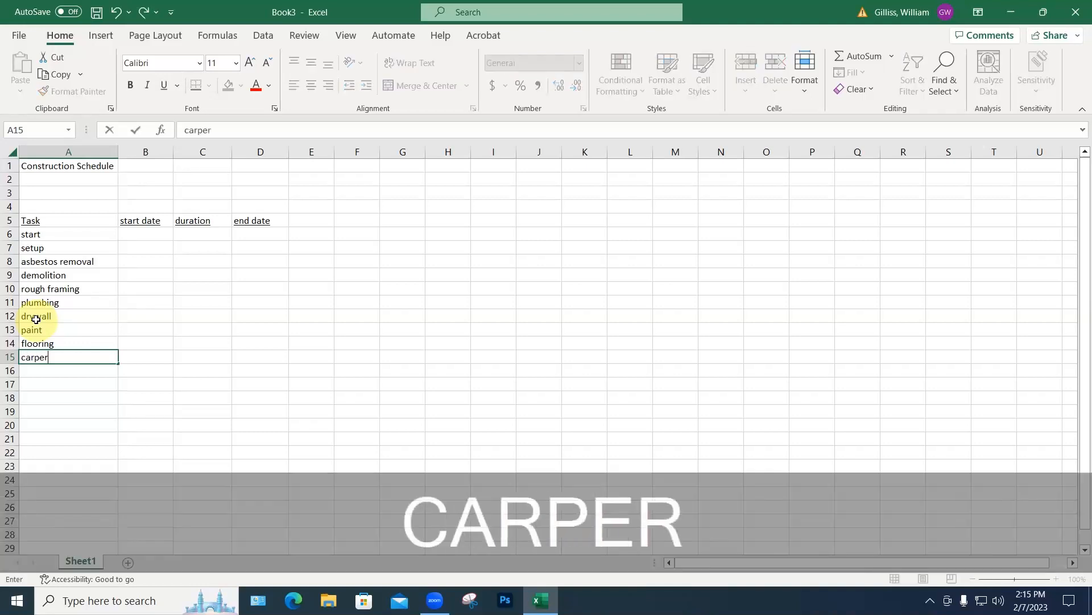
key(BackSpace)
text(t)
key(Return)
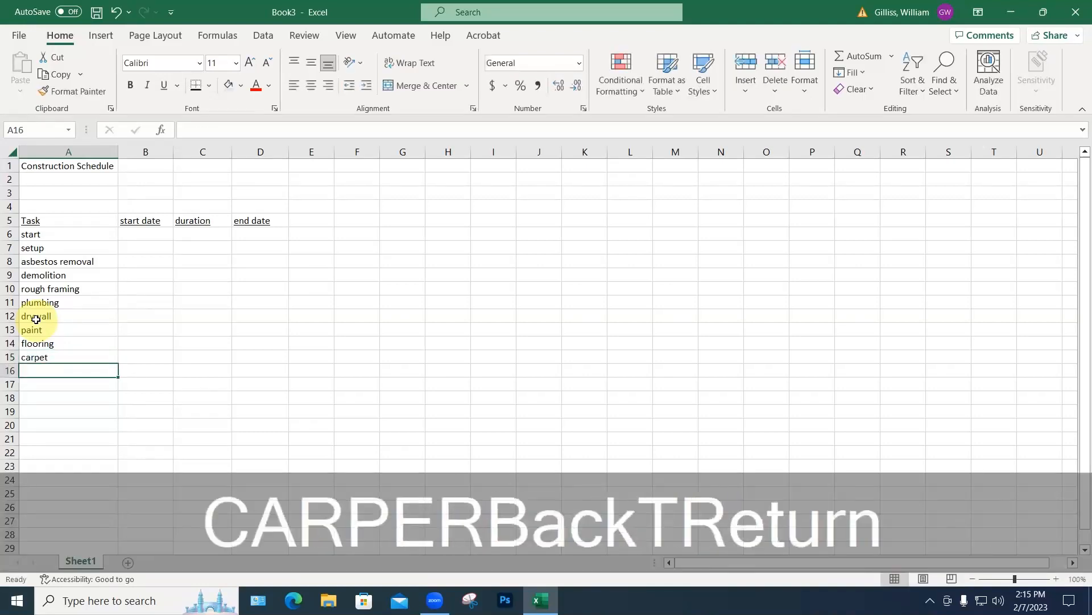
text(cleanup)
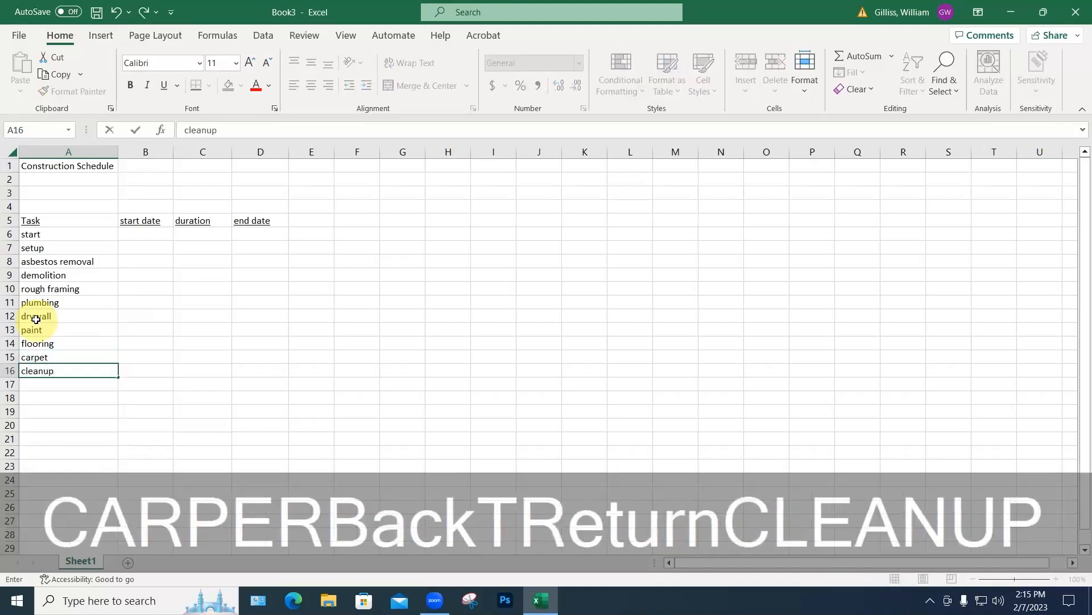
key(Return)
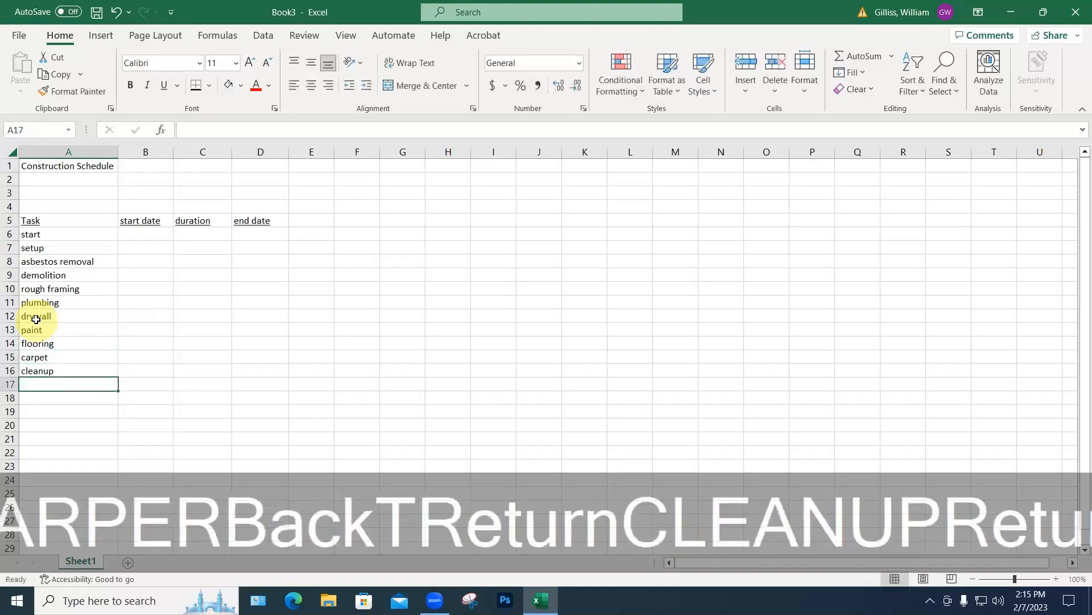
Step: Enter furniture install in A17, correcting the 'intstall' typo
text(furnit)
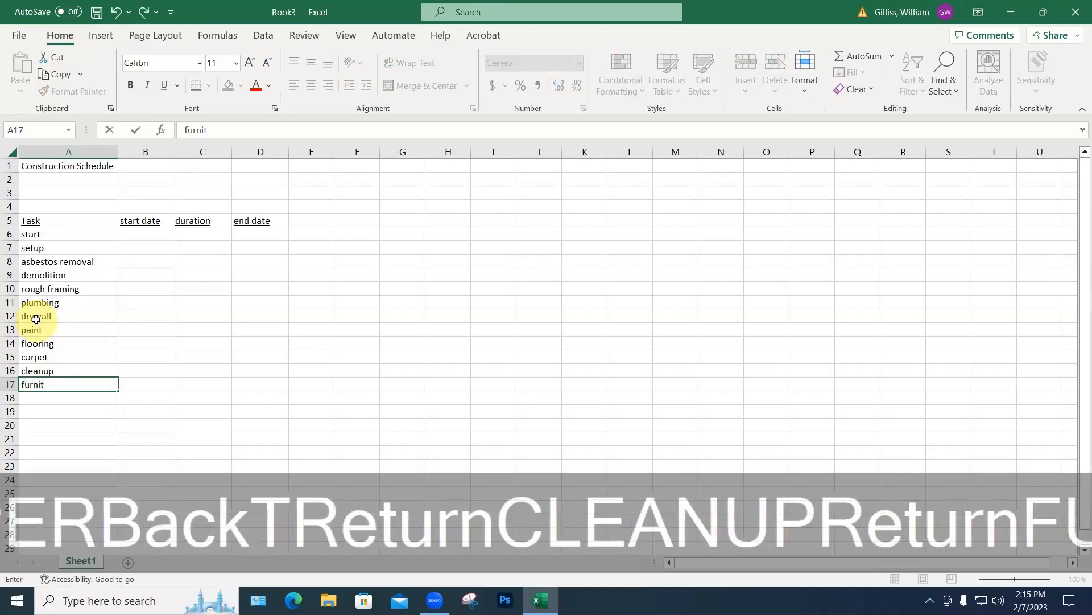
text(ure int)
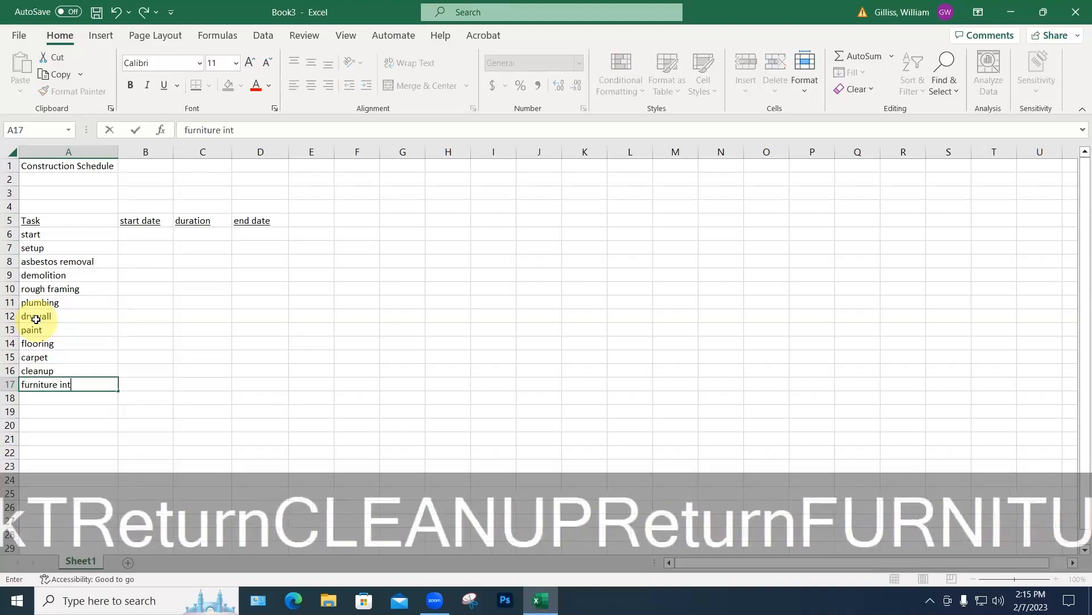
text(s)
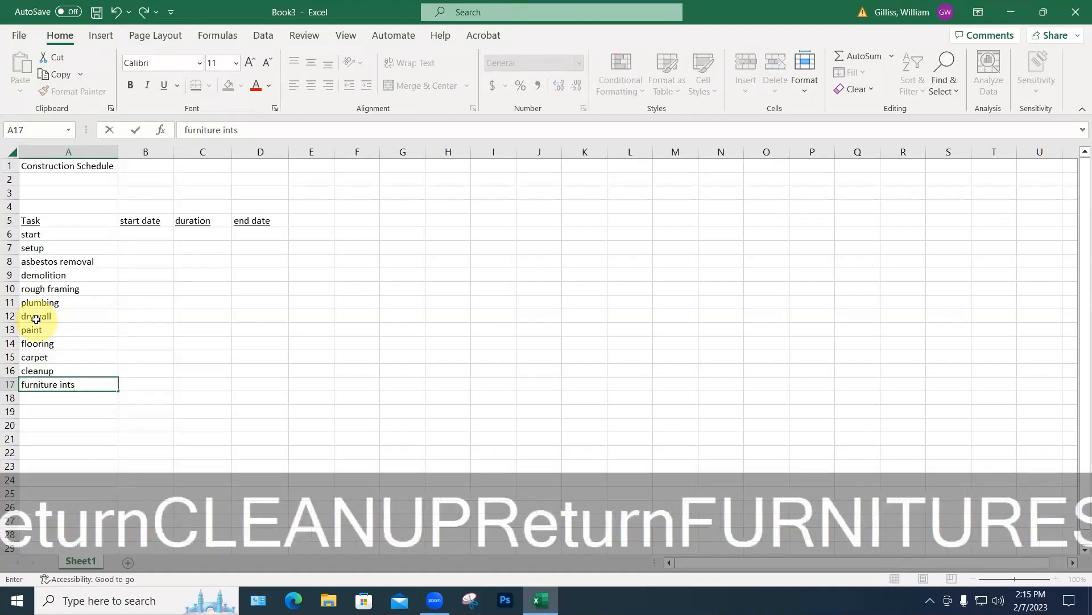
text(tall)
click(85, 383)
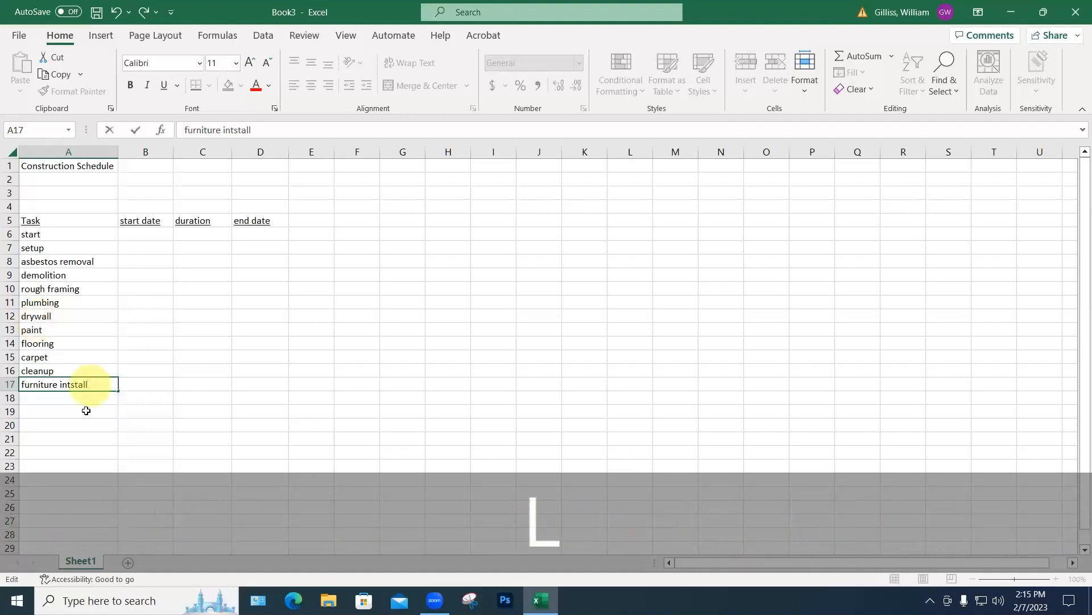
click(74, 386)
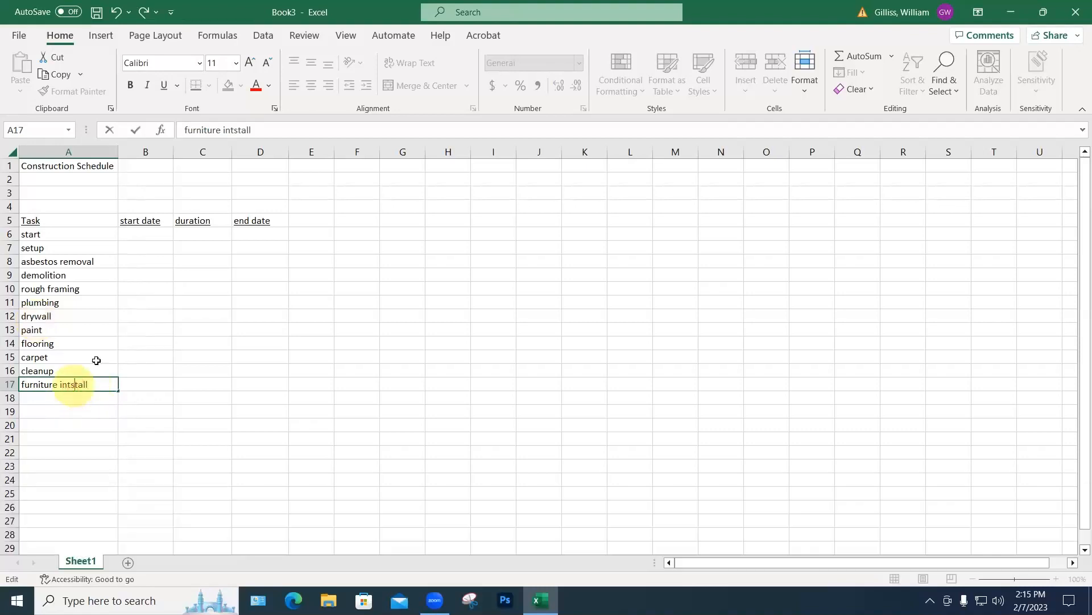
click(232, 129)
key(BackSpace)
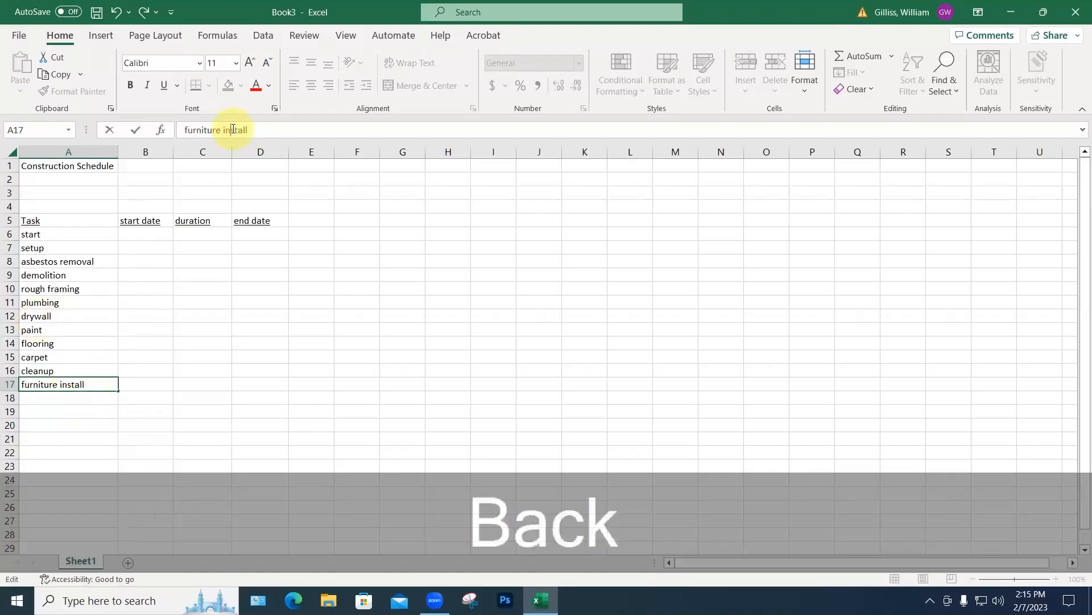
click(46, 398)
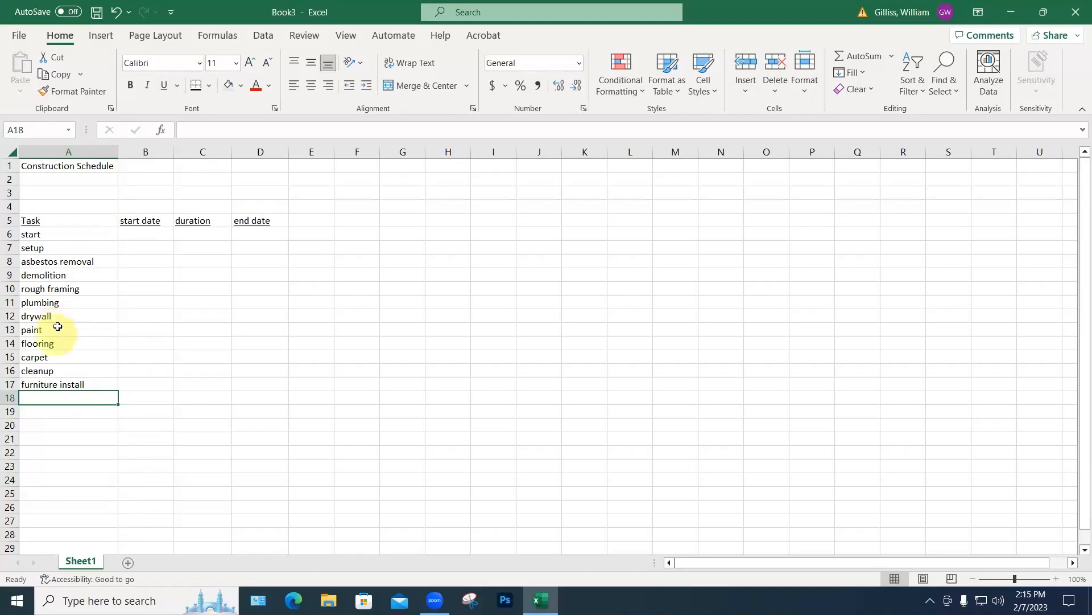
Step: Insert two blank rows above flooring at rows 14 and 15
right_click(11, 343)
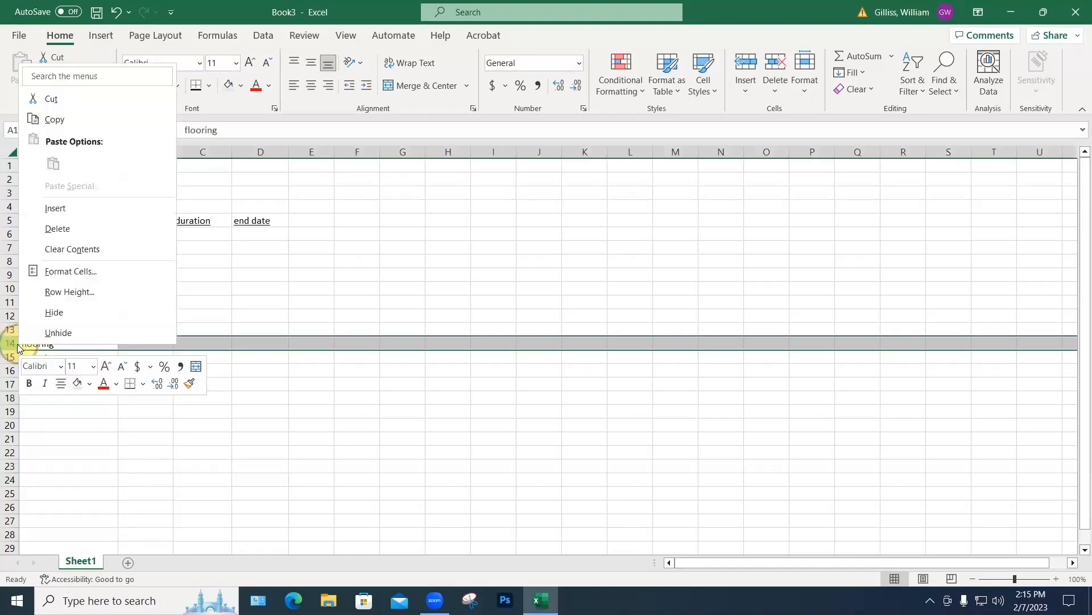
click(18, 366)
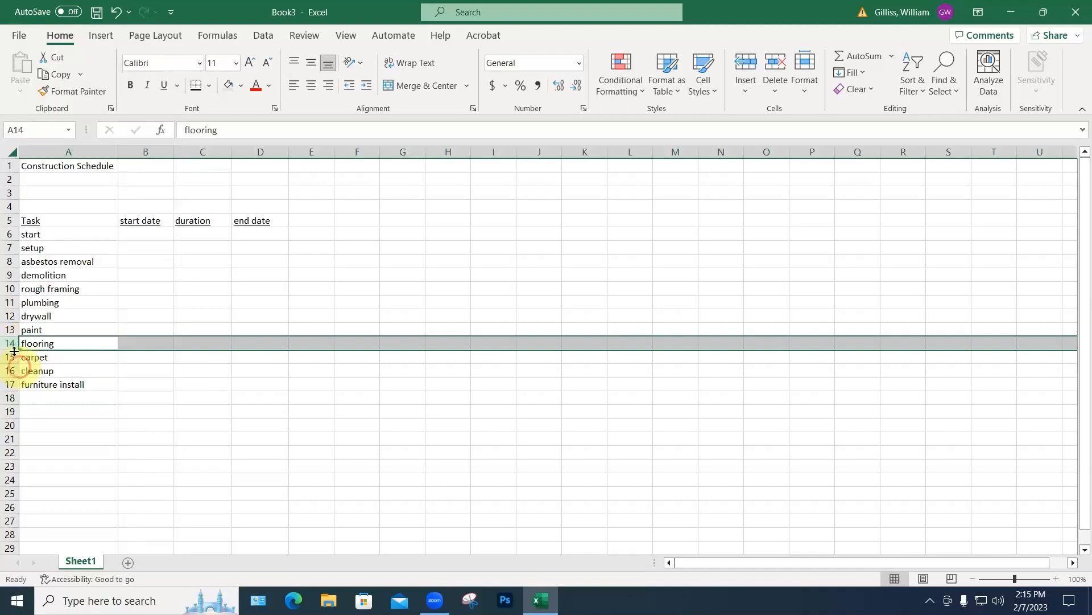
drag(11, 345, 8, 356)
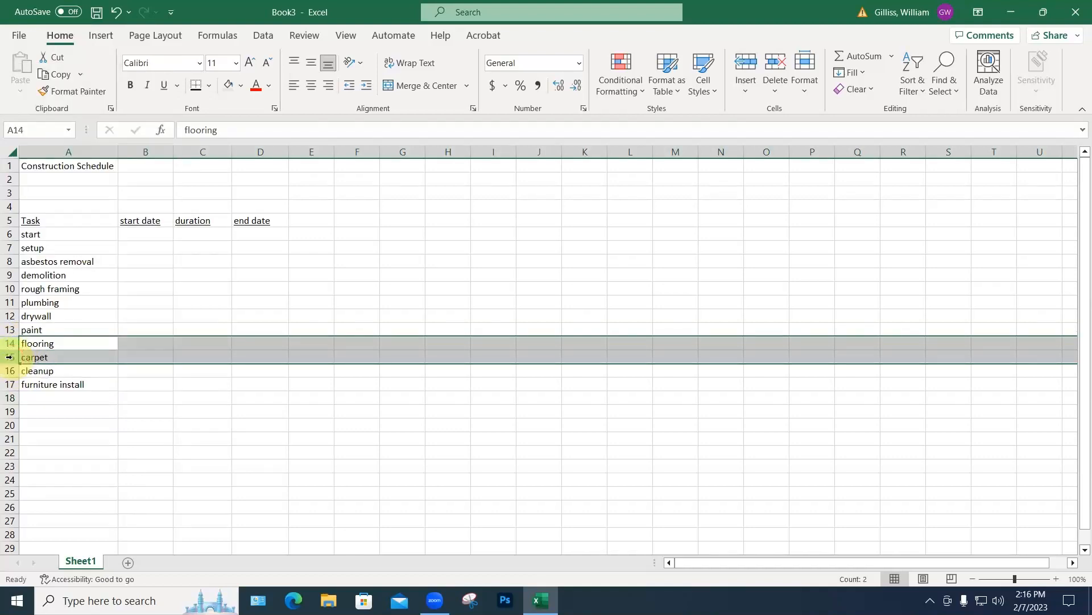
right_click(9, 357)
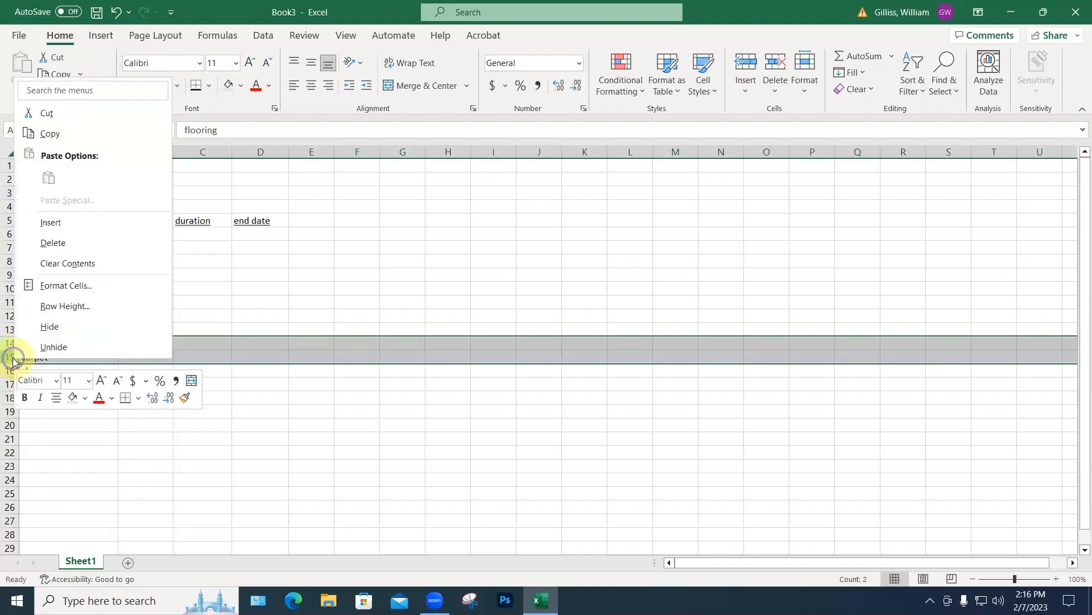
click(54, 224)
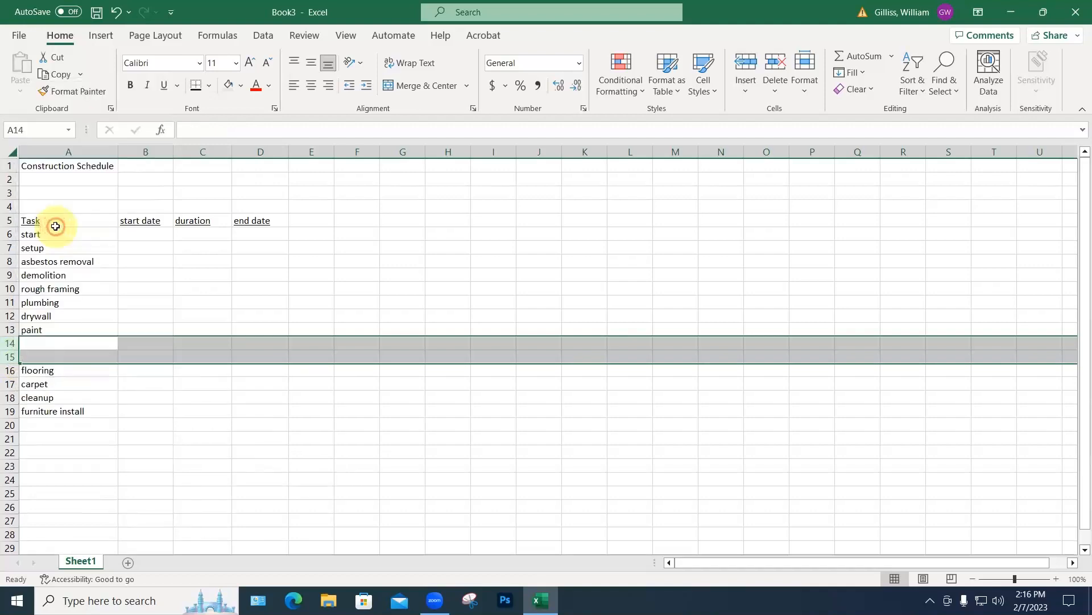
Step: Enter ceilings in A14 and lighting & electrical in A15
click(43, 339)
text(cei)
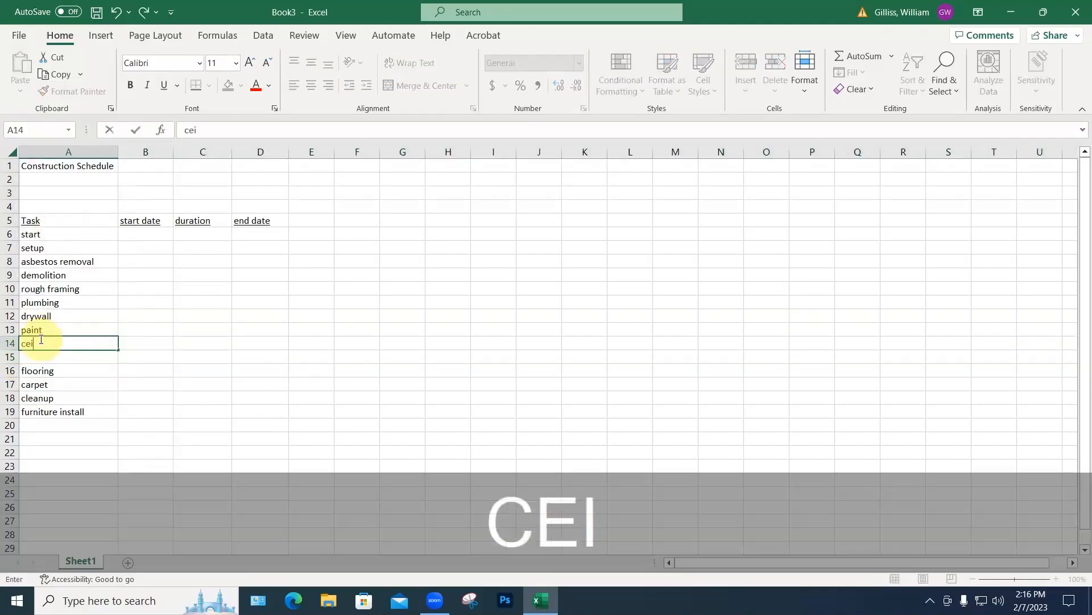
text(lings)
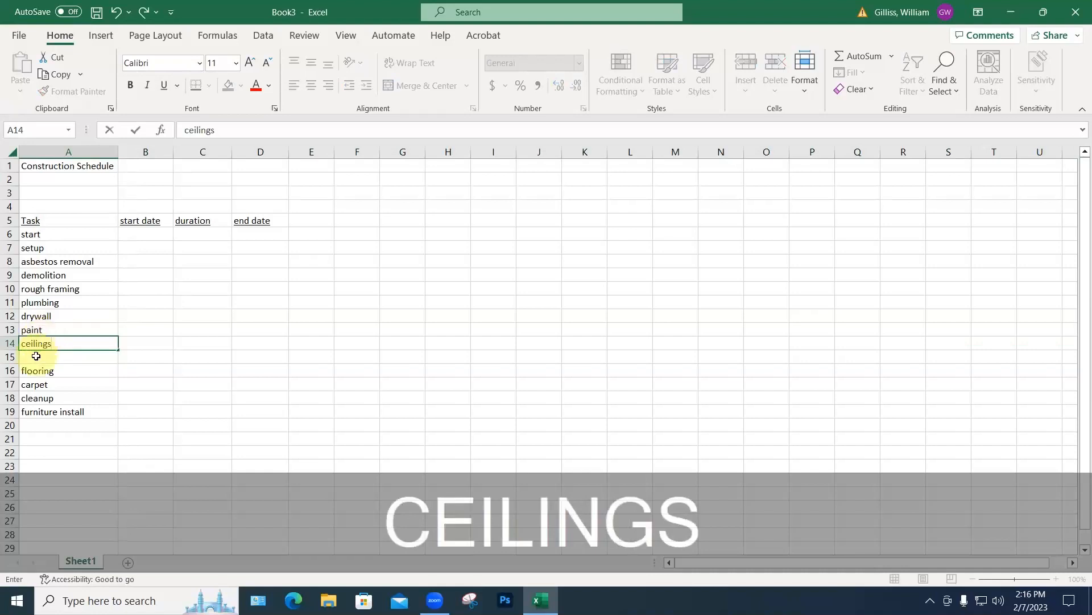
click(35, 356)
text(lighting)
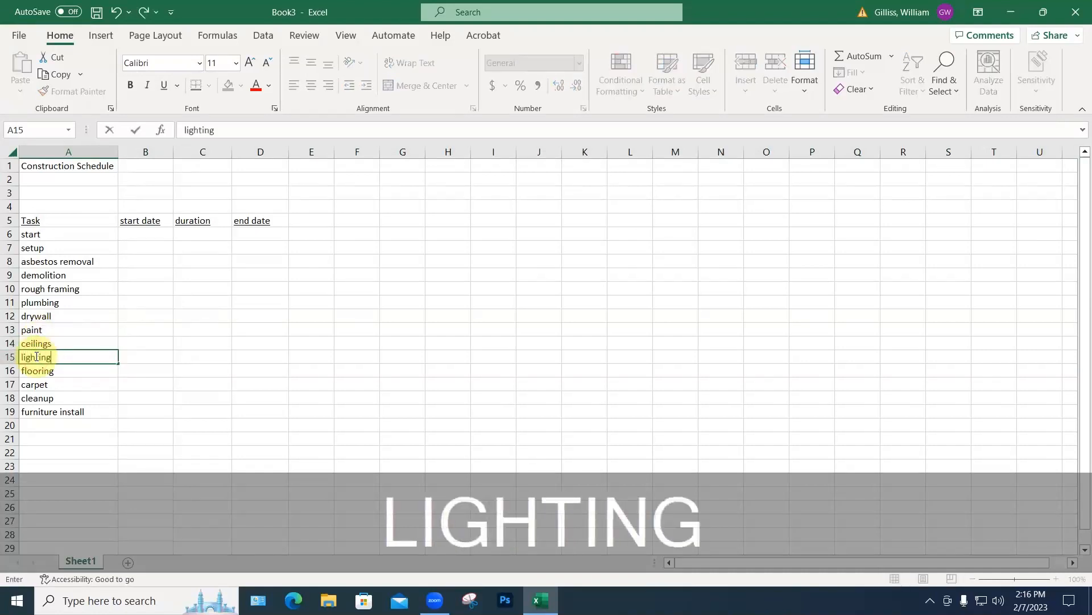
click(53, 385)
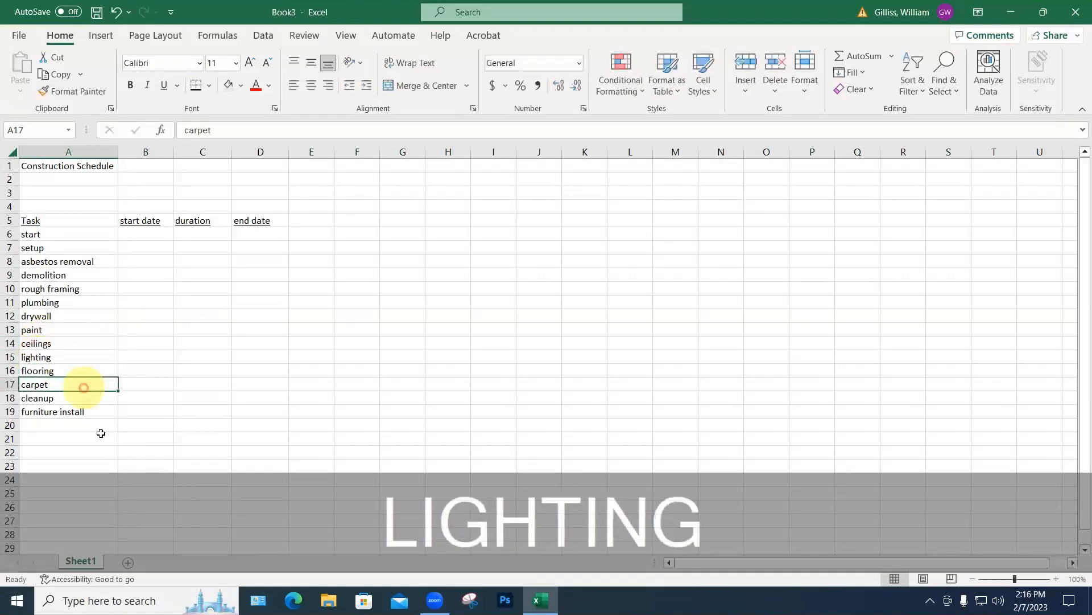
double_click(63, 358)
text(&)
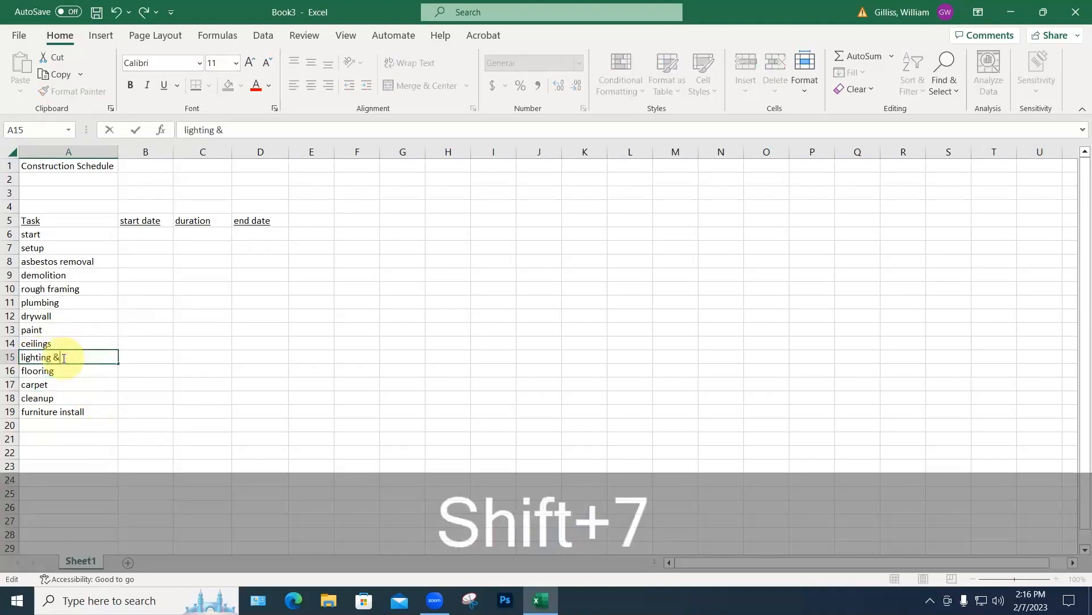
text( electrical)
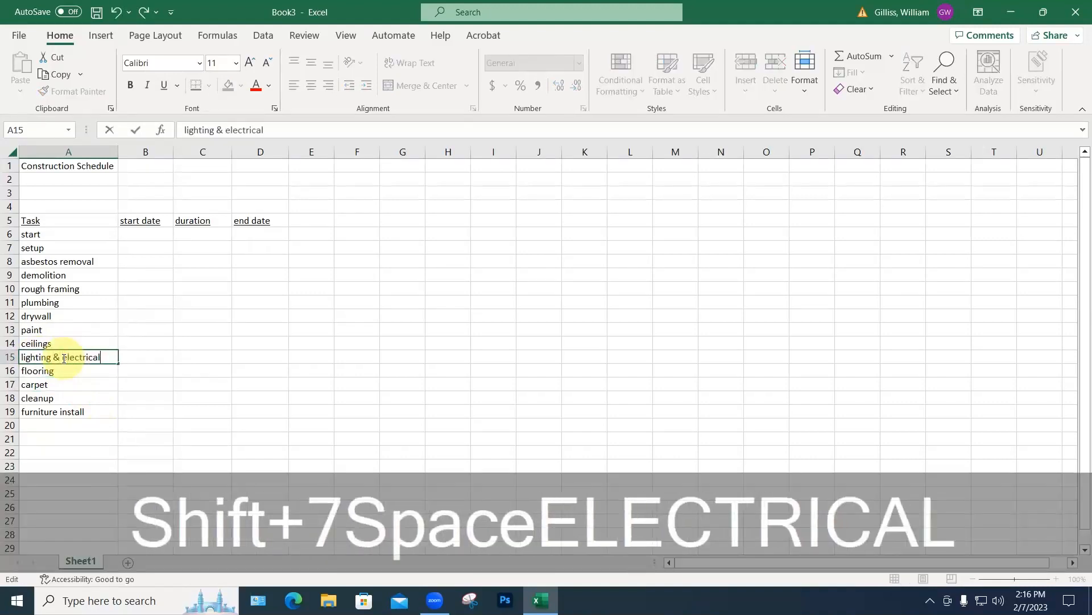
click(145, 411)
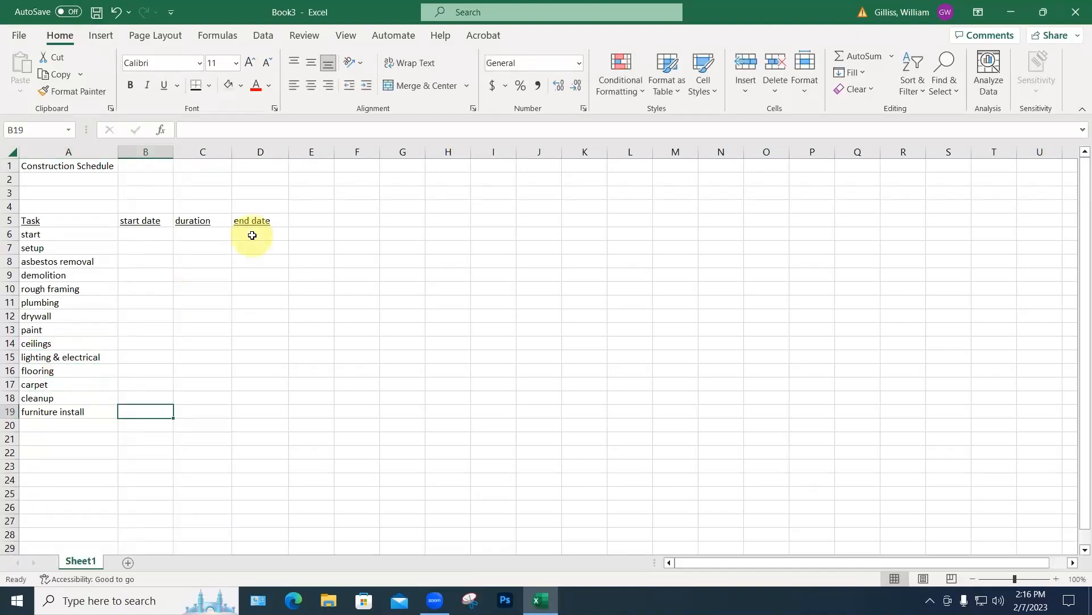
Step: Enter 2/7/2023 as the start task's end date in D6
click(250, 232)
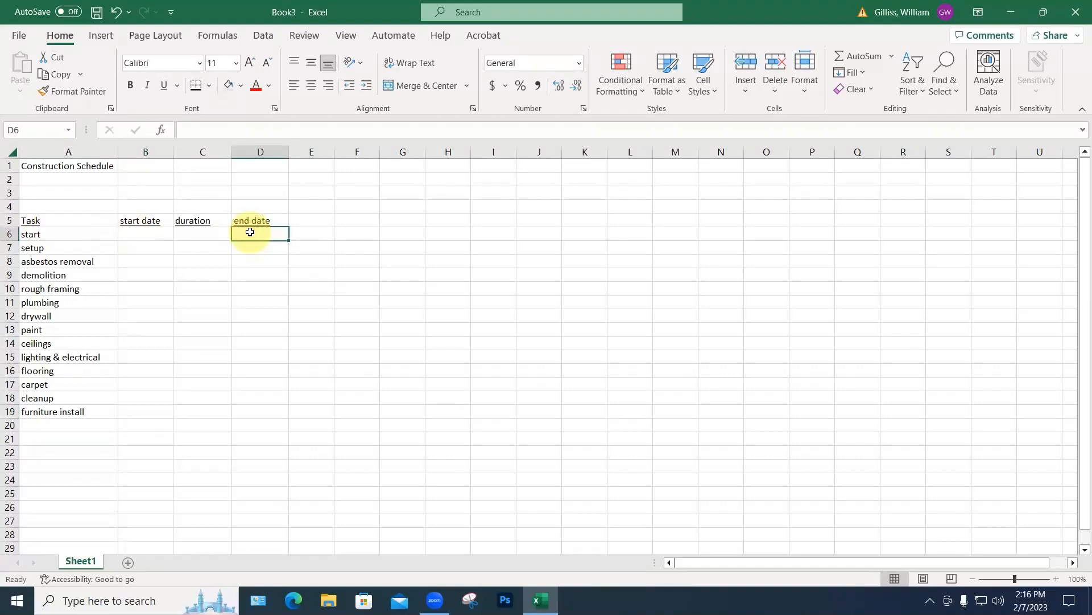
text(2/7/2)
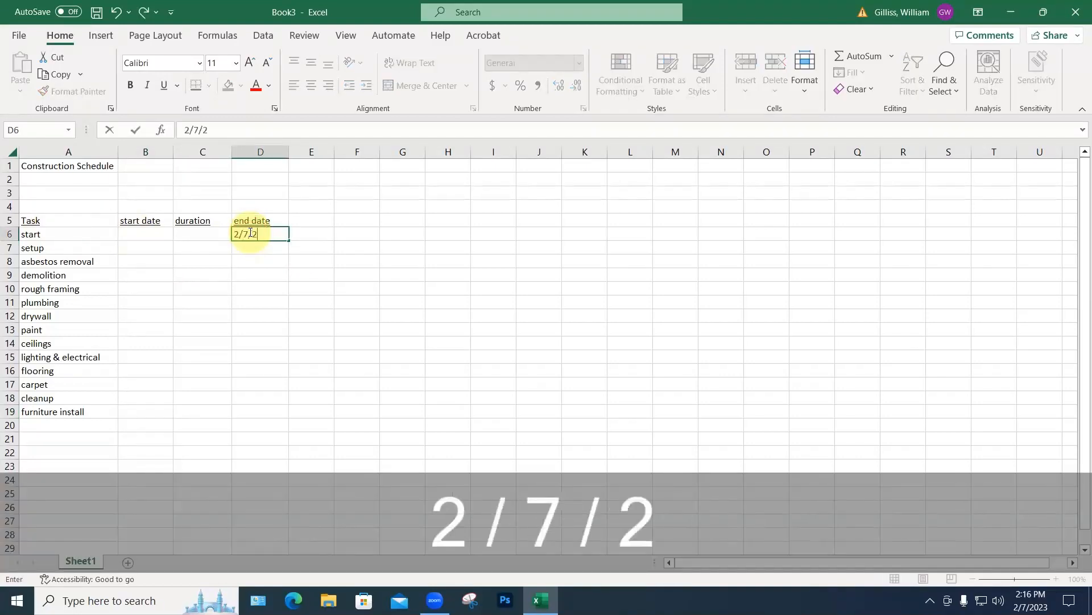
text(023)
key(Return)
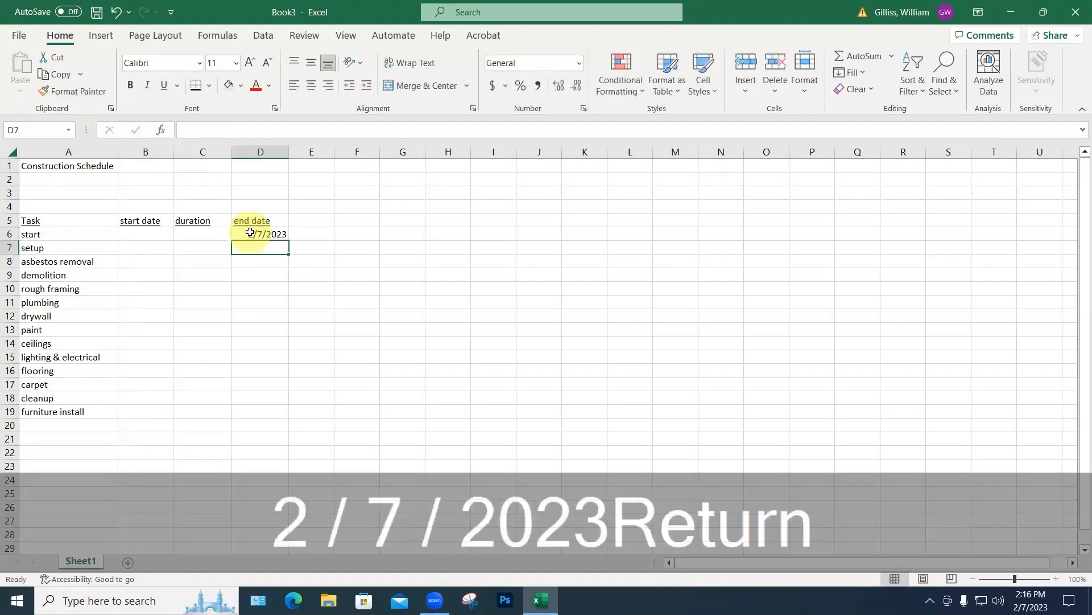
click(278, 234)
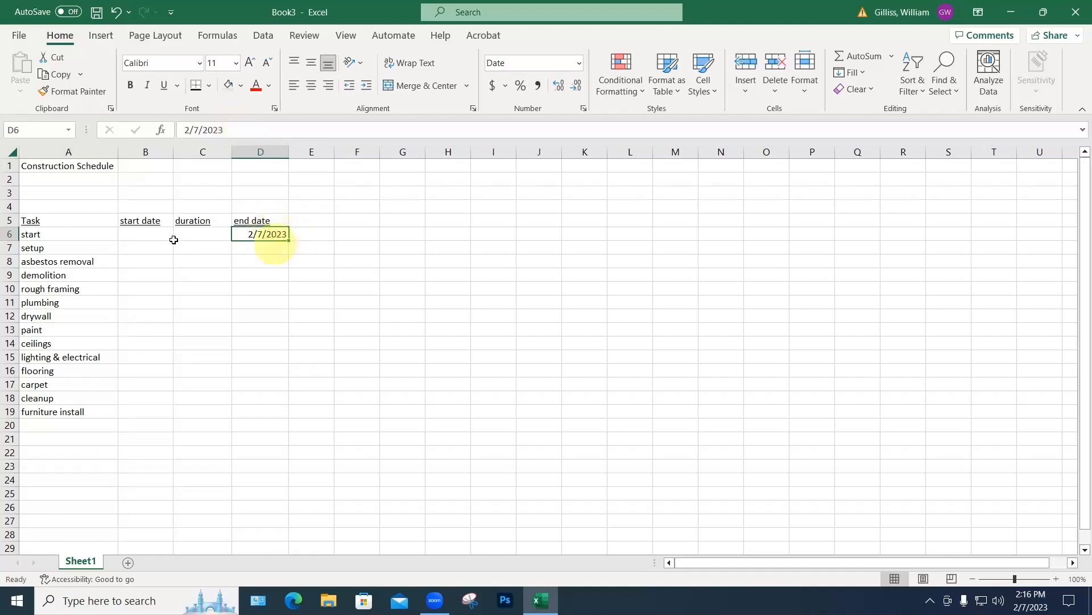
click(137, 250)
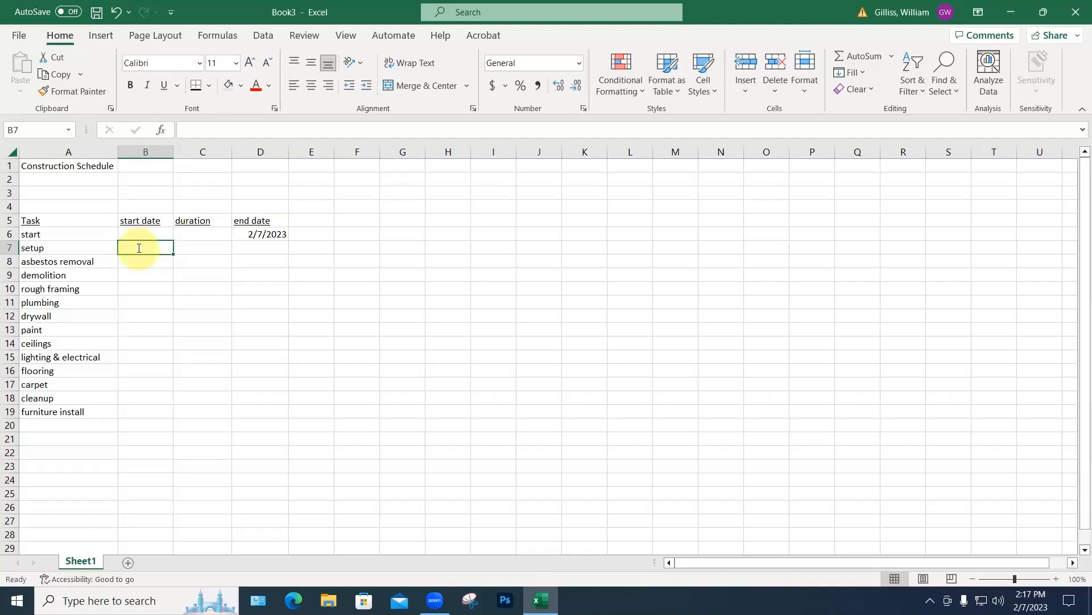
Step: Set the setup start date in B7 to =D6+1 and its duration in C7 to 2
text(=)
click(268, 233)
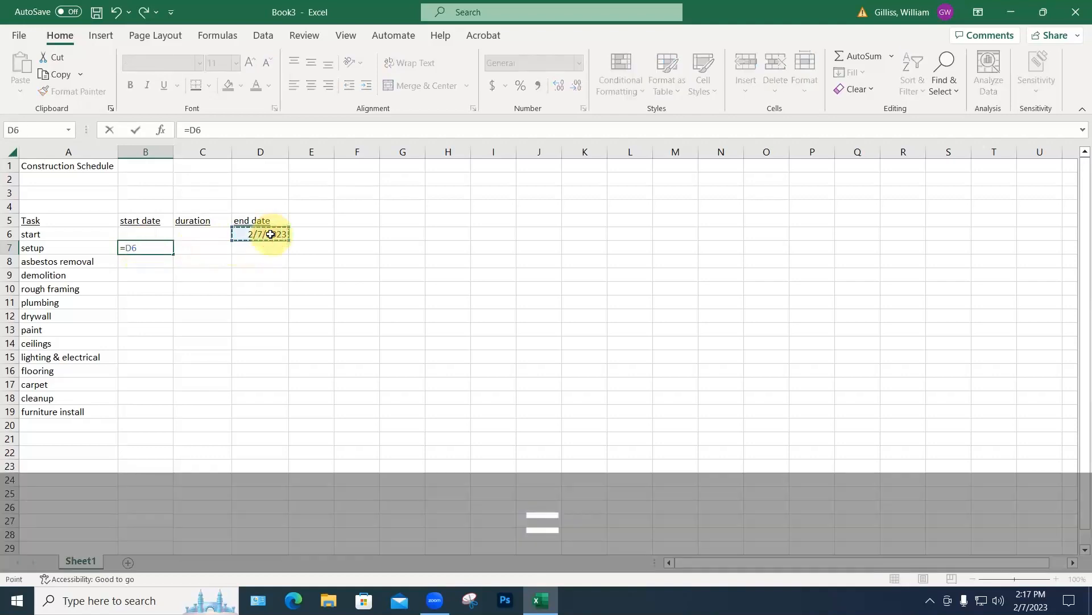
text(+1)
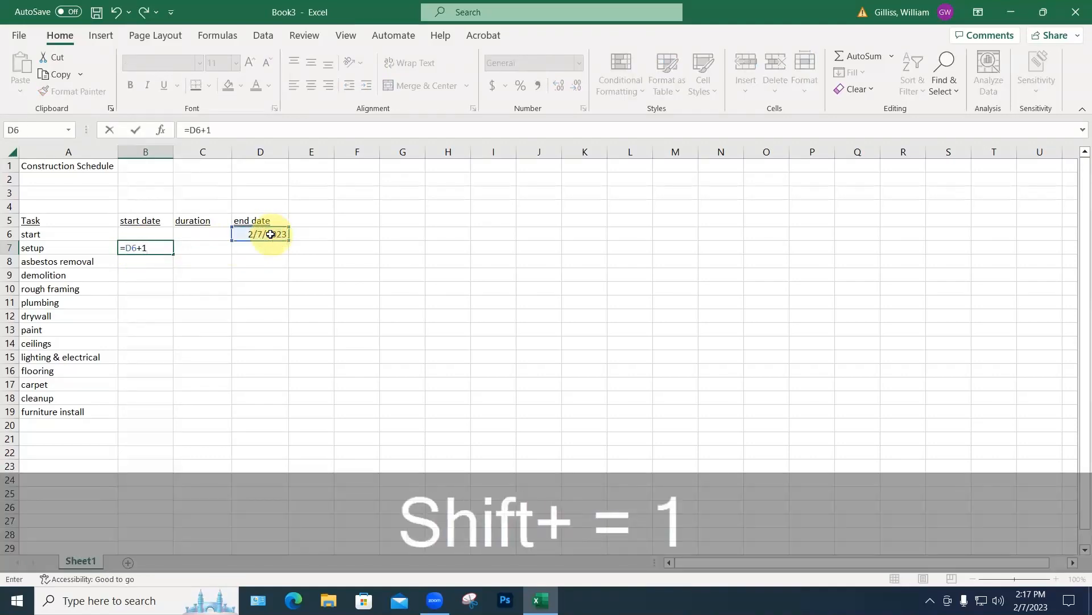
key(Return)
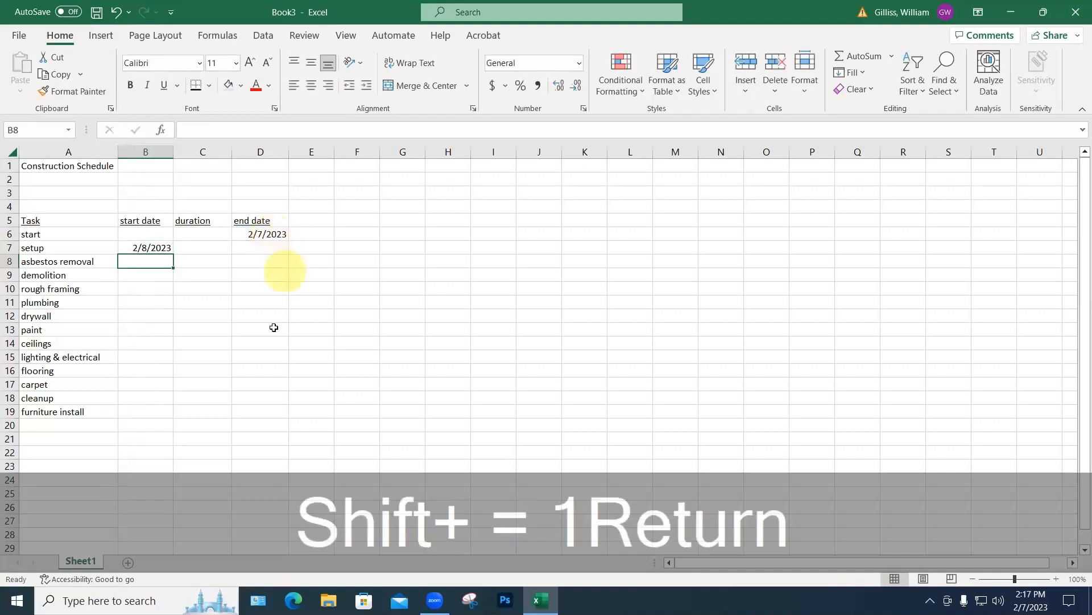
click(208, 249)
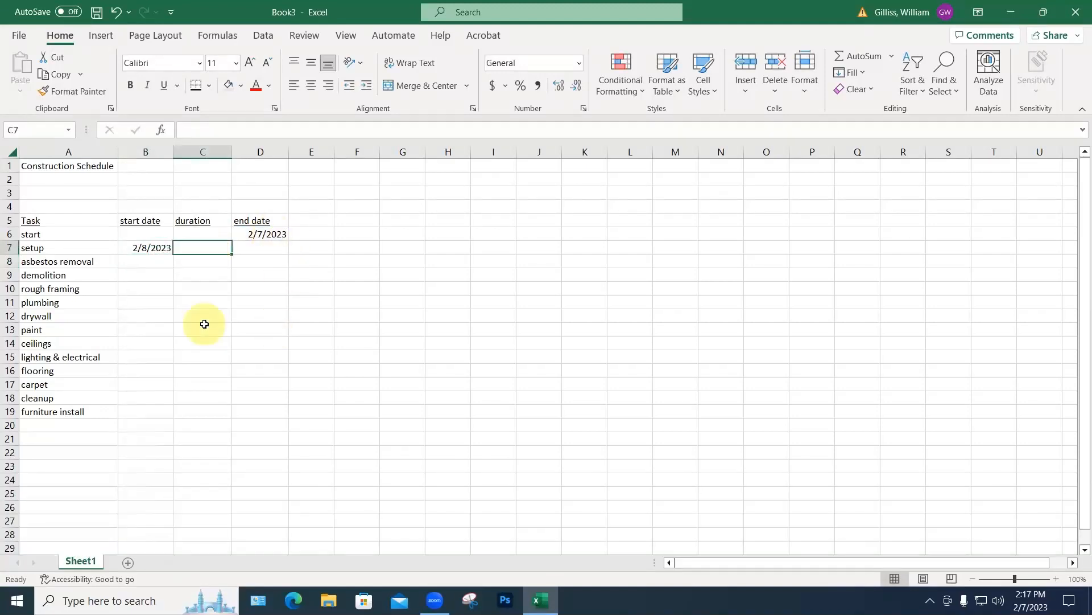
text(2)
key(Return)
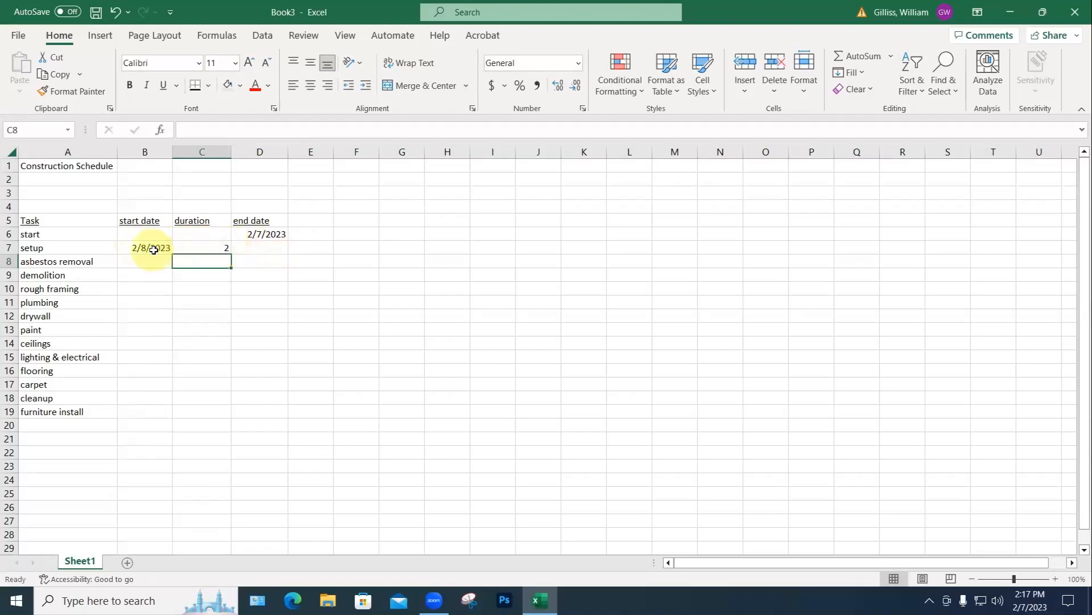
Step: Give the setup end date in D7 the formula =B7+C7-1, yielding 2/9/2023
click(260, 248)
text(=)
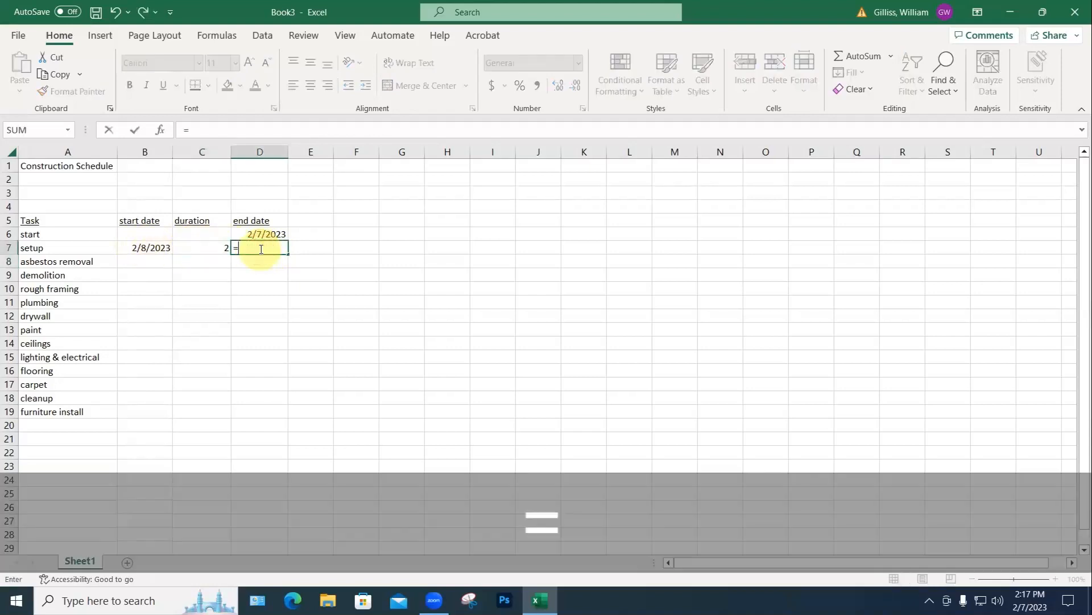
click(154, 248)
text(+)
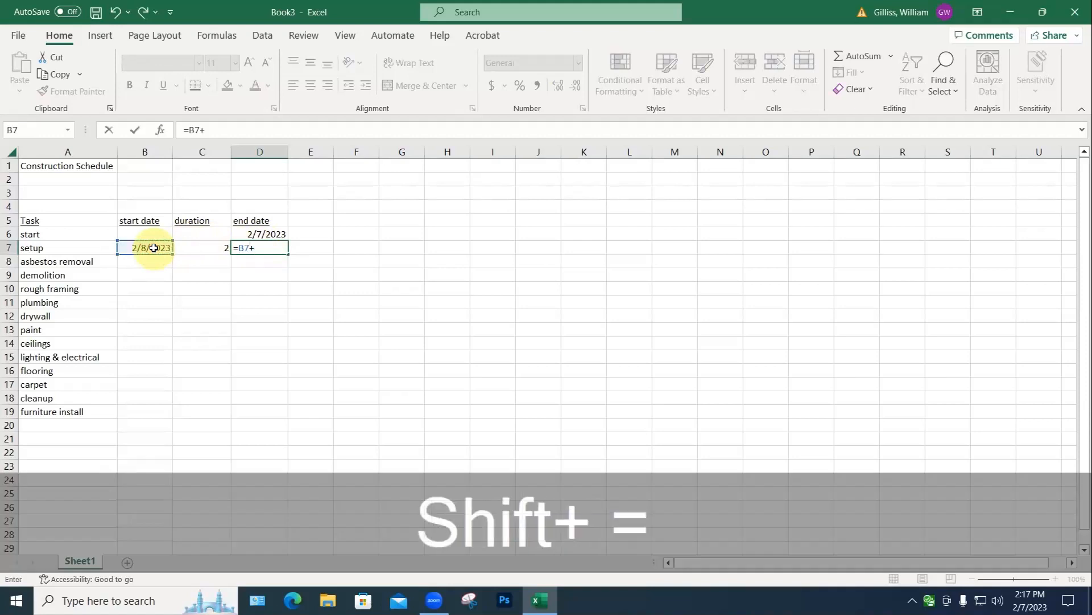
click(202, 251)
key(Return)
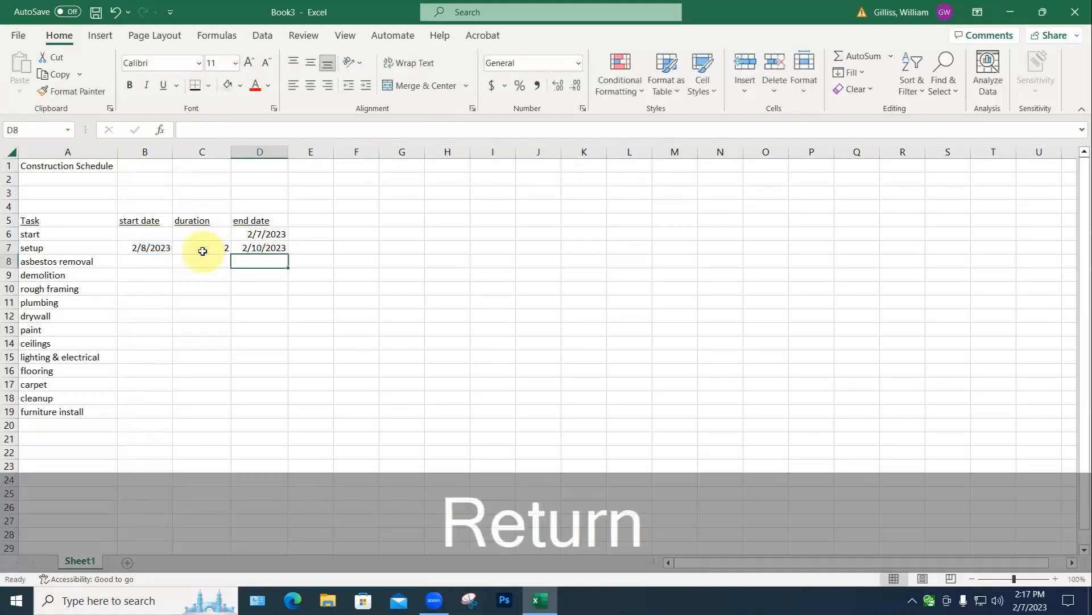
click(277, 317)
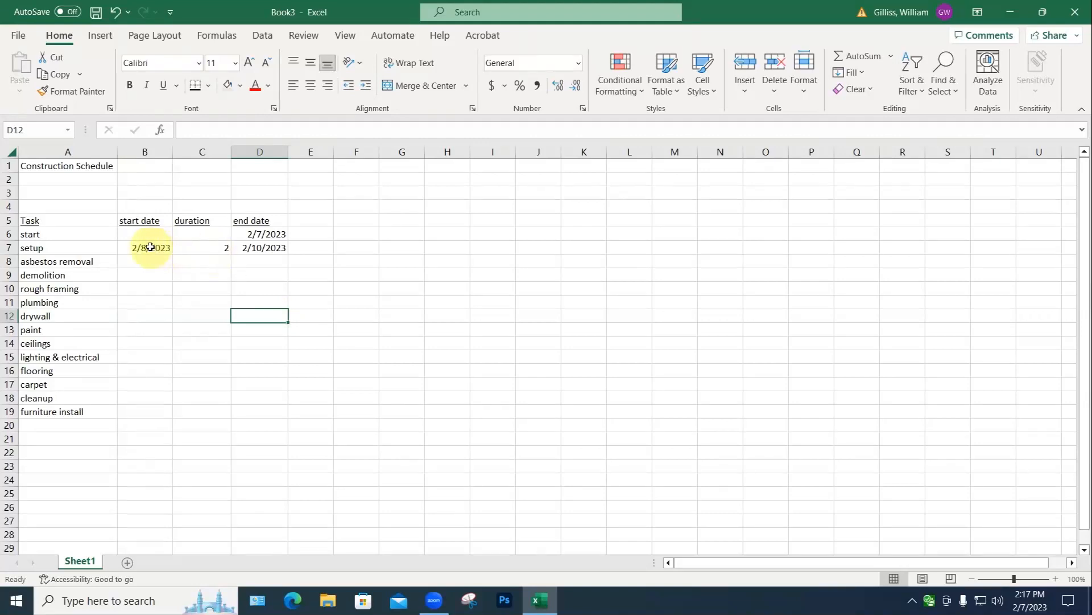
click(264, 248)
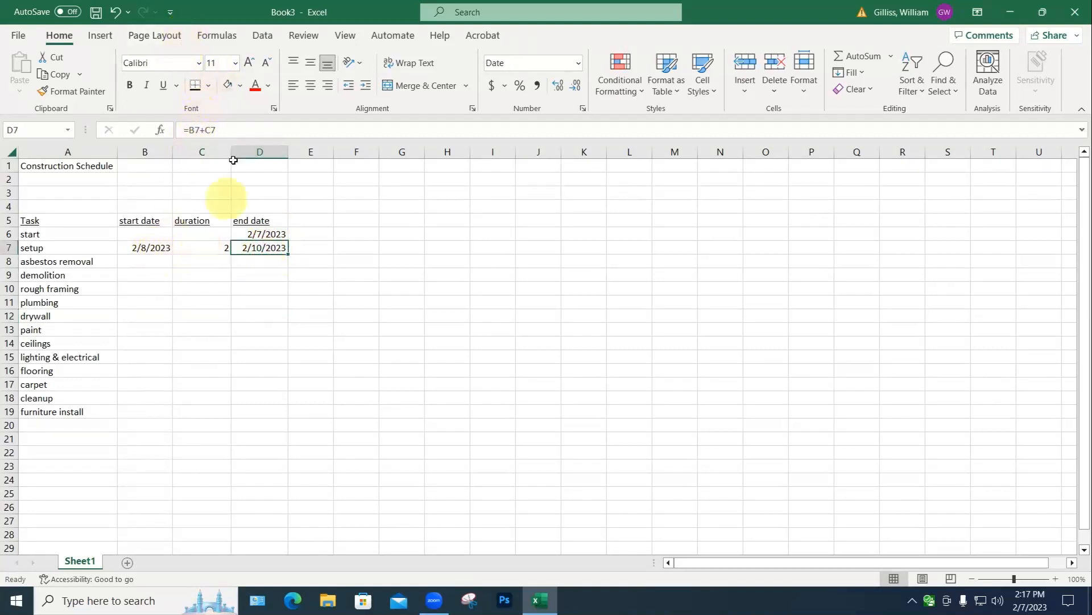
click(232, 130)
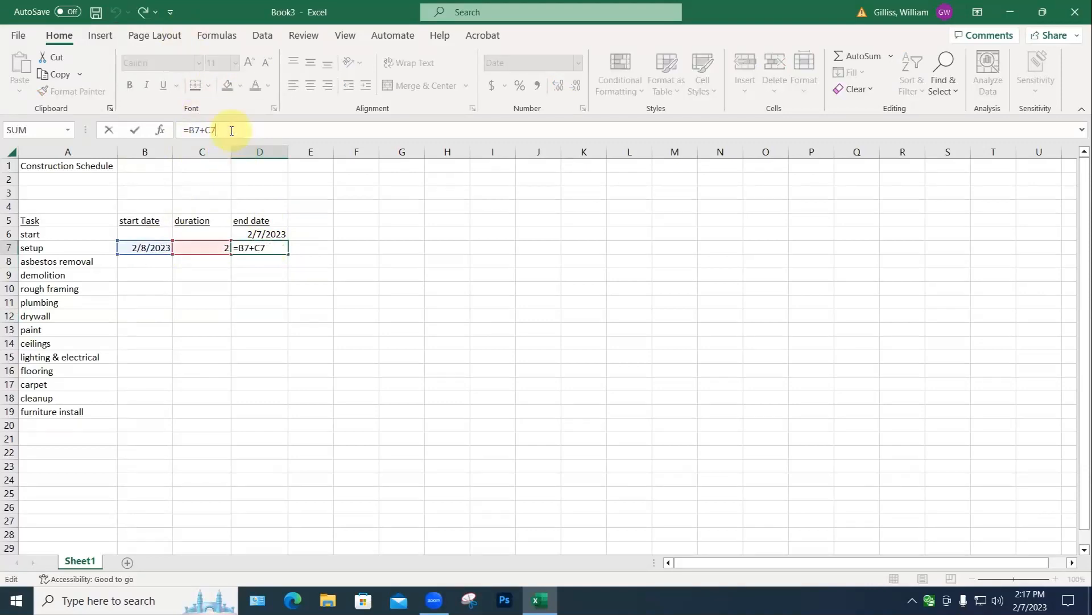
text(-1)
key(Return)
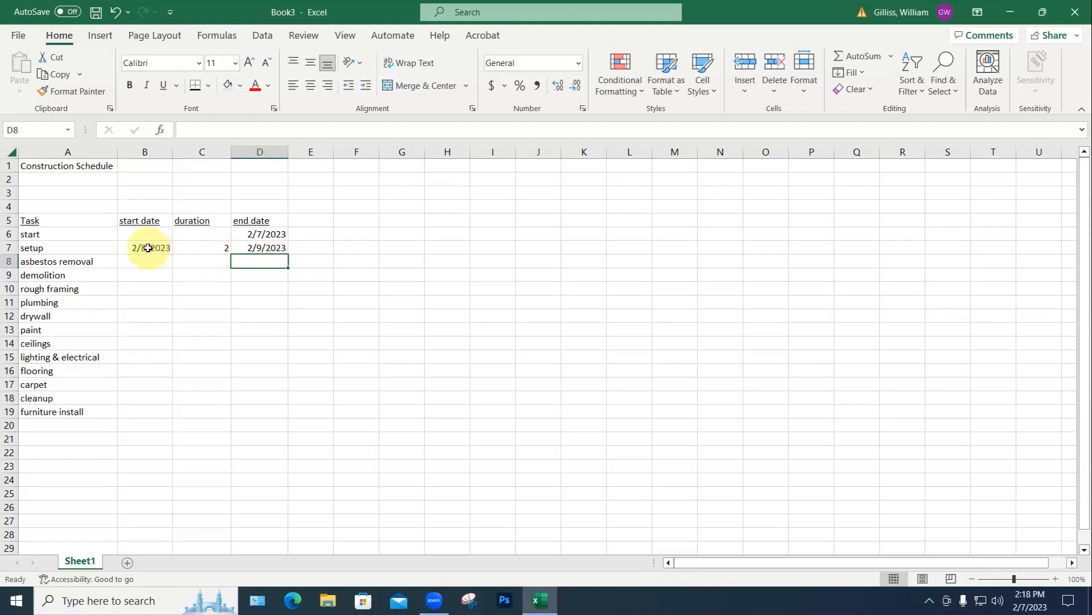
Step: Copy the setup formulas into the asbestos removal row and set its duration to 8
drag(152, 249, 252, 249)
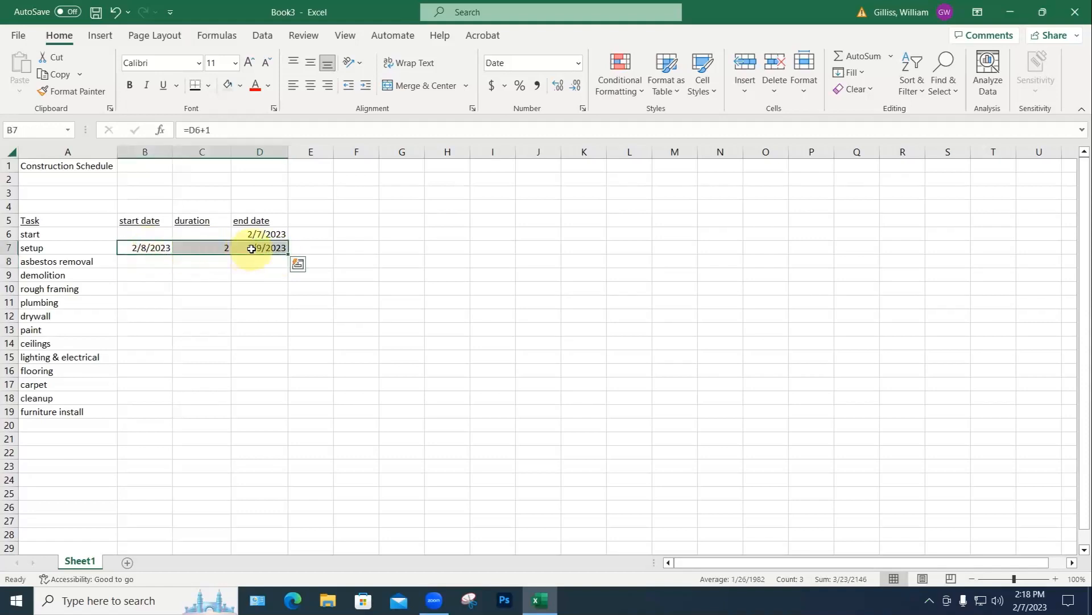
key(ctrl+c)
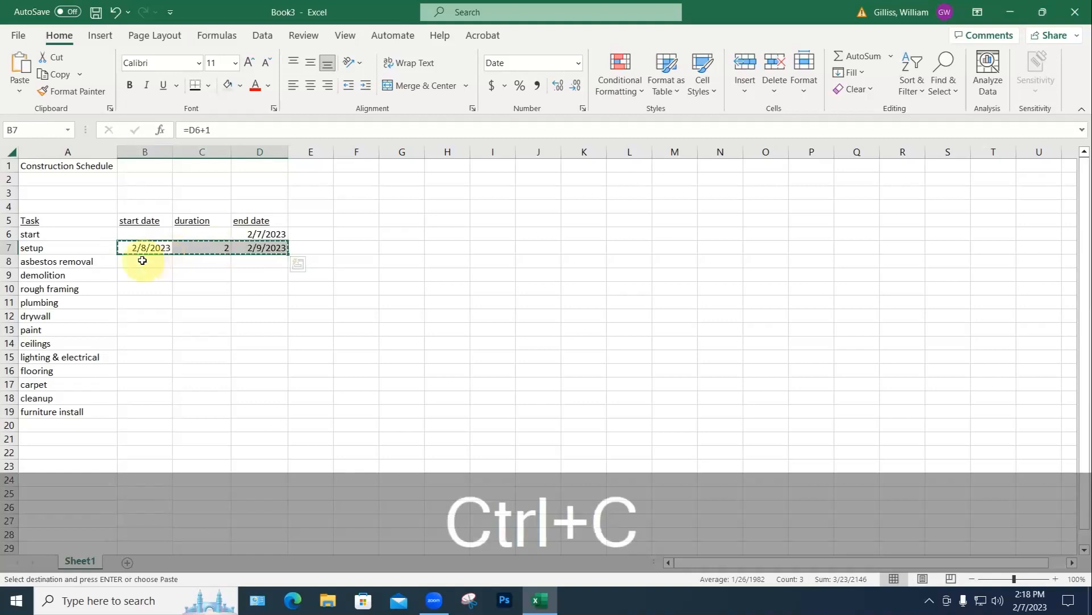
click(142, 260)
key(ctrl+v)
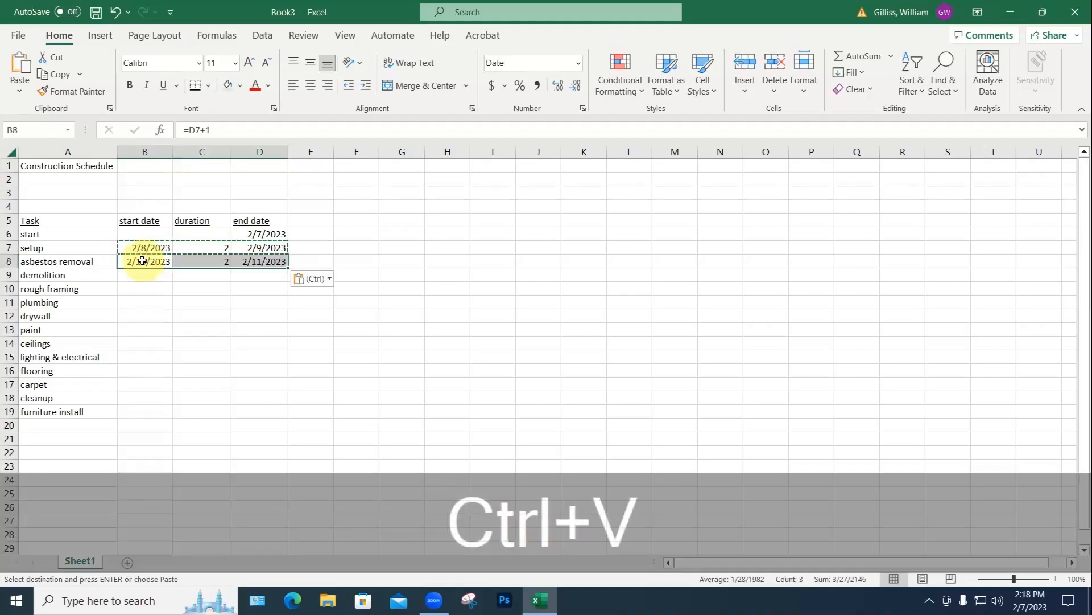
key(Escape)
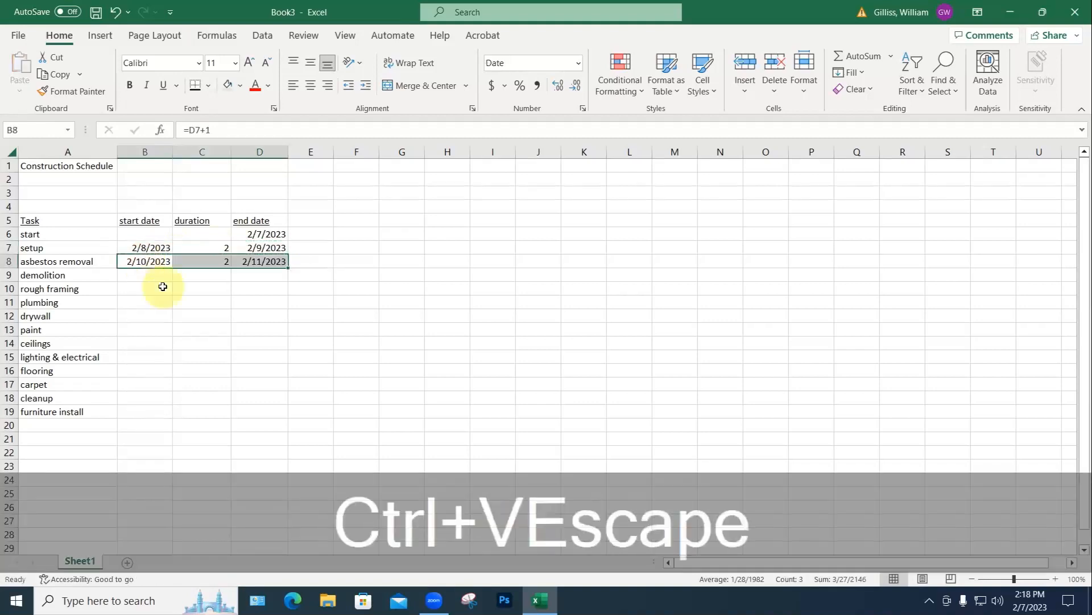
click(147, 260)
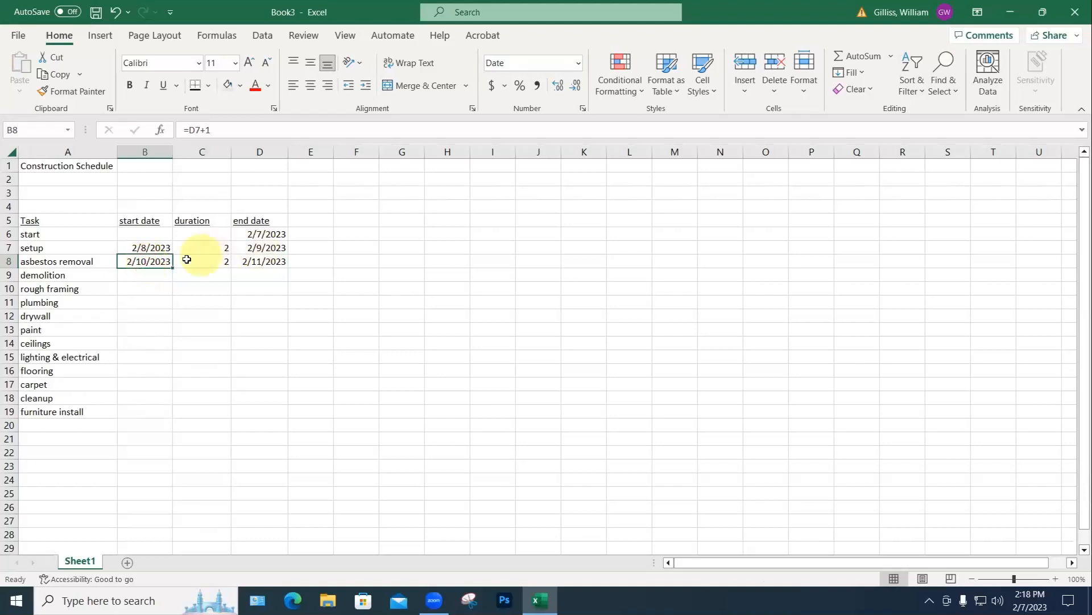
click(218, 261)
text(8)
key(Return)
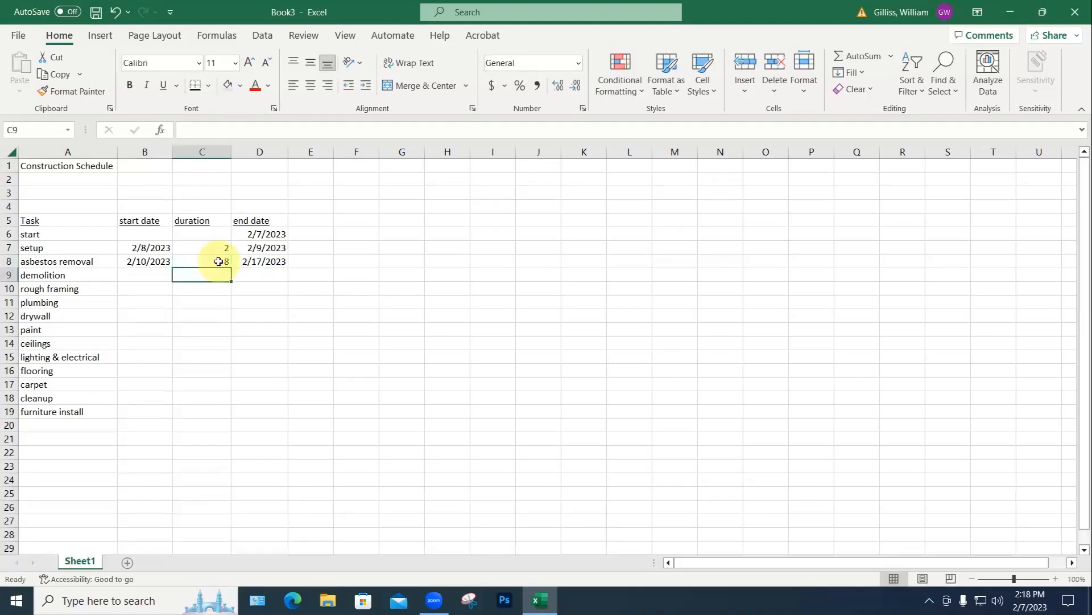
Step: Copy the asbestos removal row's formulas and select the remaining task rows as destination
click(261, 234)
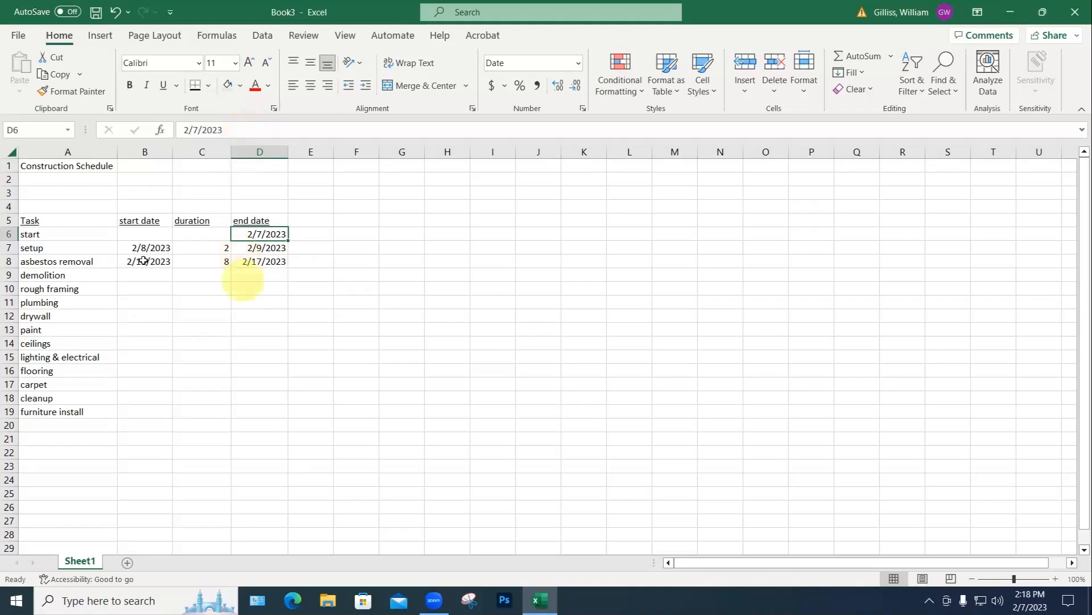
drag(171, 260, 252, 260)
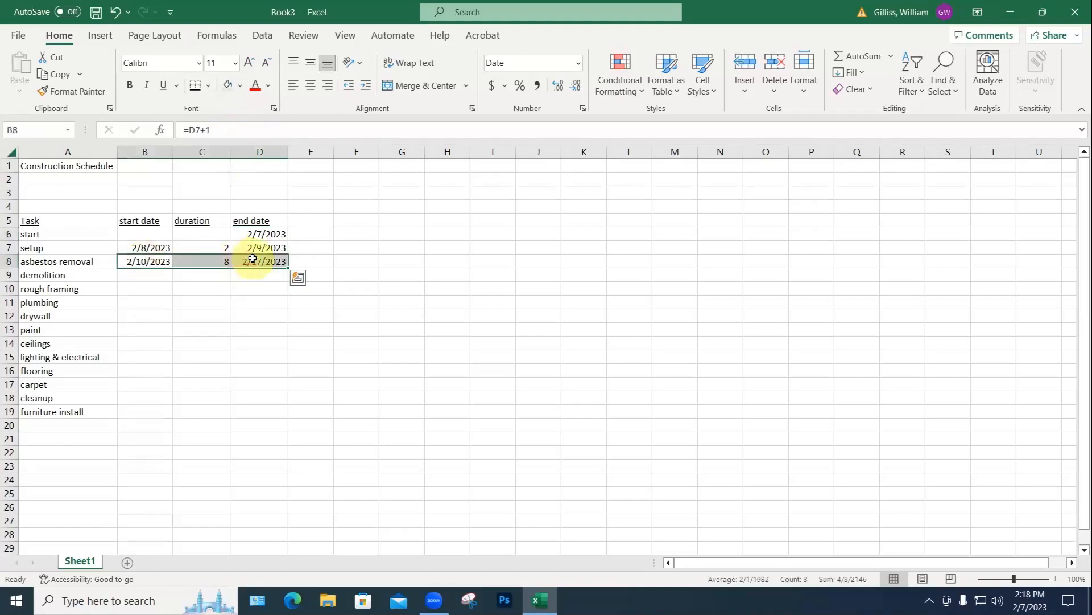
key(ctrl+c)
drag(156, 274, 155, 409)
Step: Paste the formulas into the remaining rows; set durations demolition 2, rough framing 3, plumbing 2, drywall 3, paint 3
key(ctrl+v)
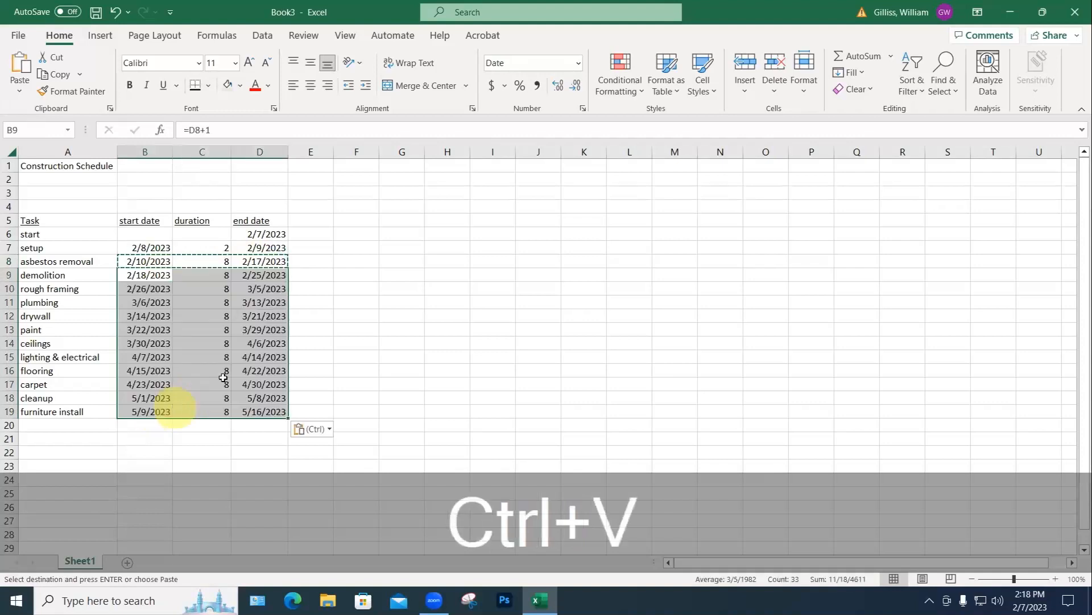
click(301, 327)
key(Escape)
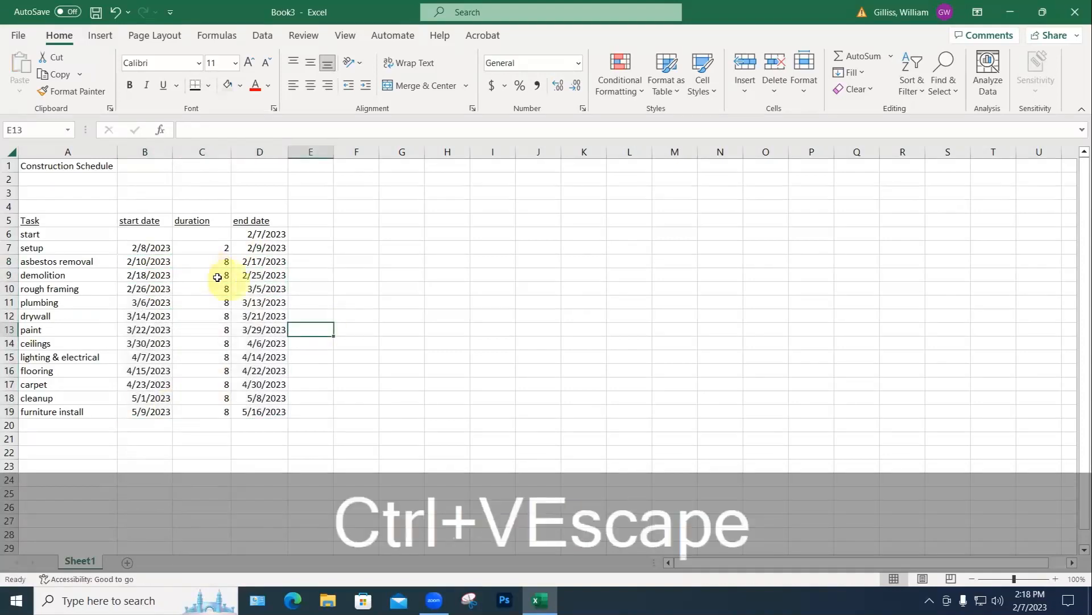
click(218, 274)
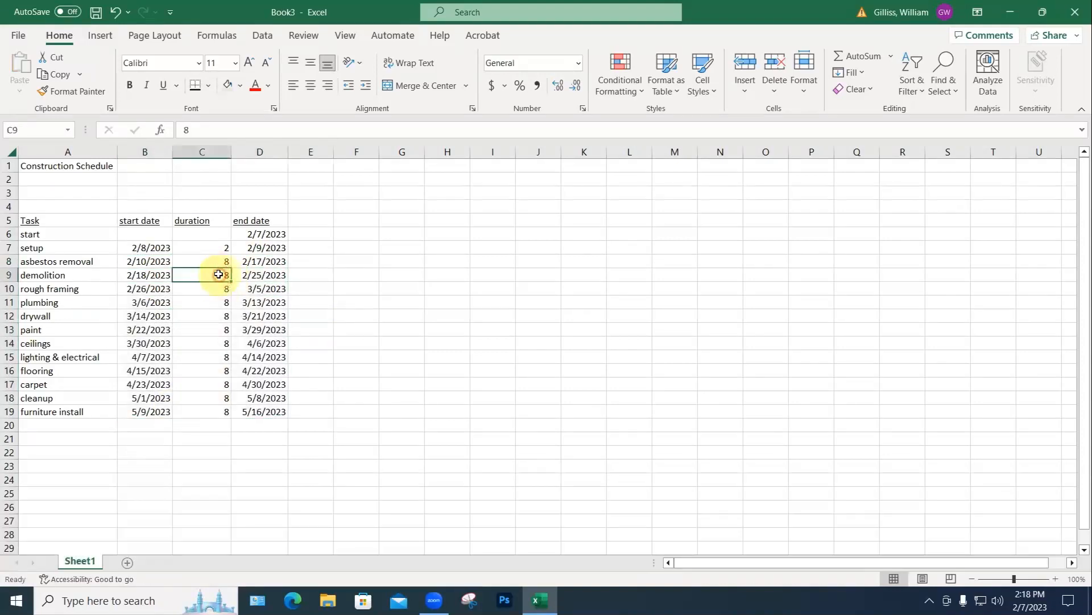
text(2)
click(224, 289)
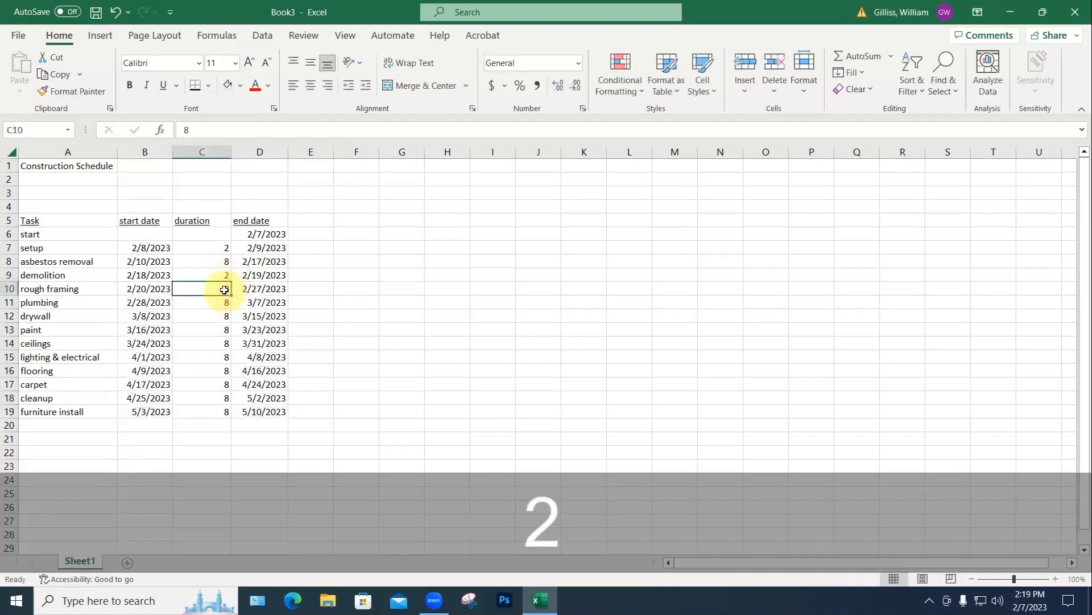
text(3)
click(224, 302)
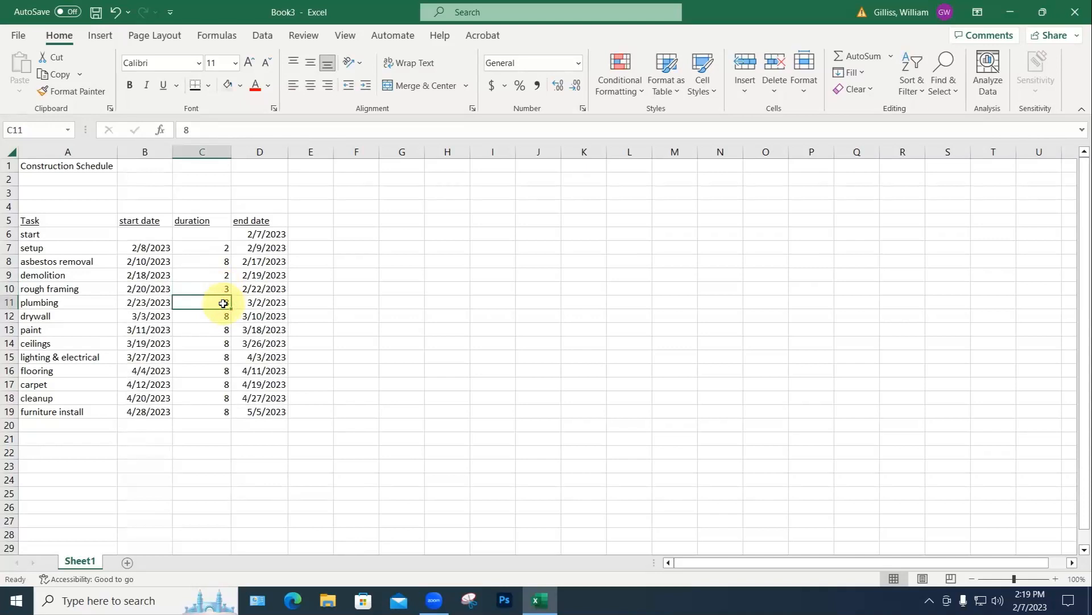
text(2)
click(223, 315)
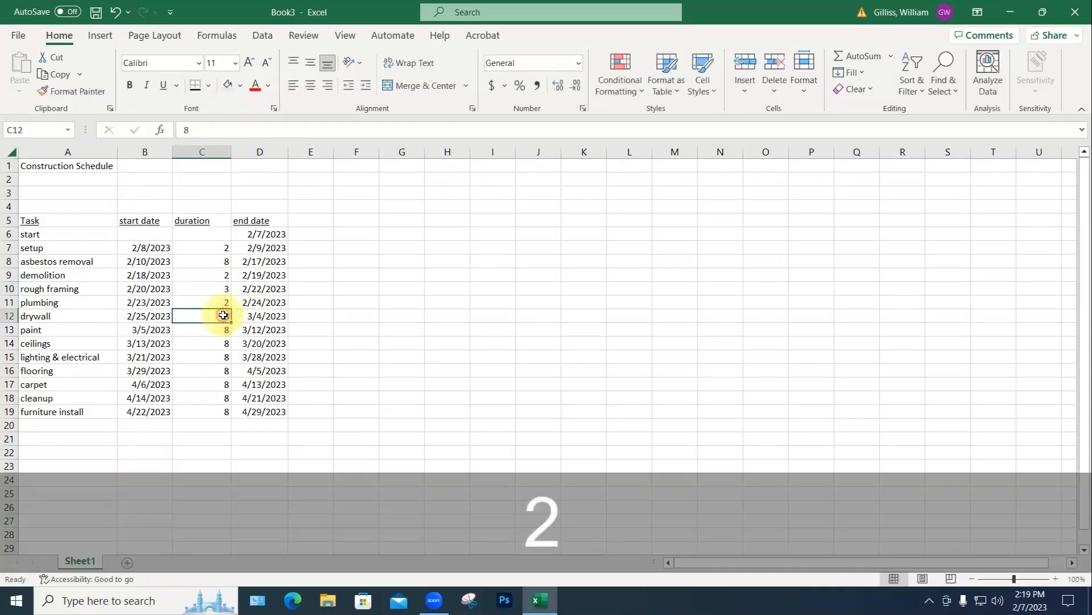
text(3)
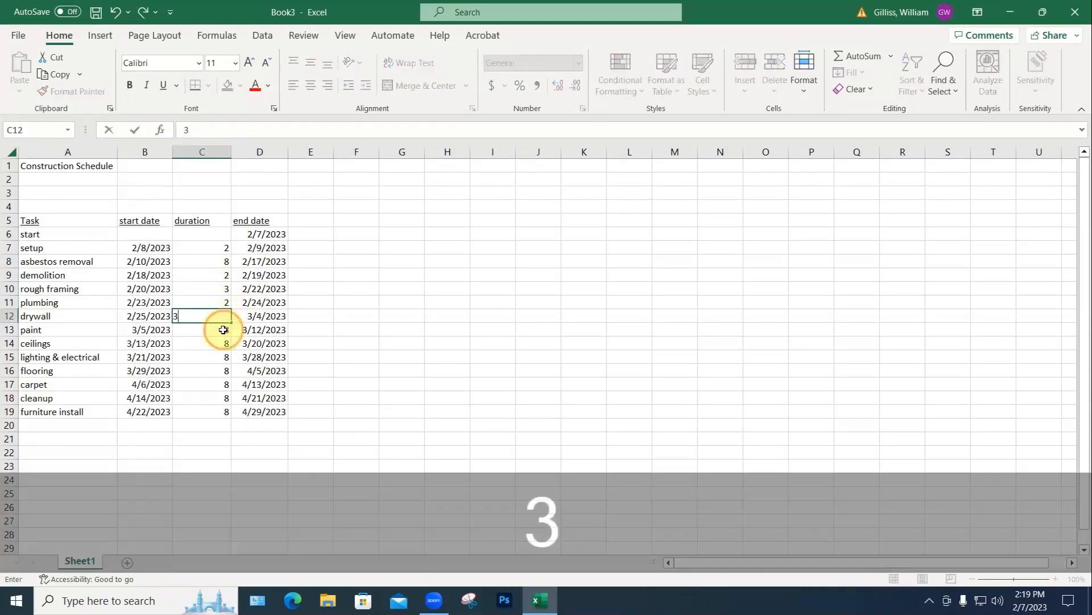
click(223, 329)
text(3)
click(225, 344)
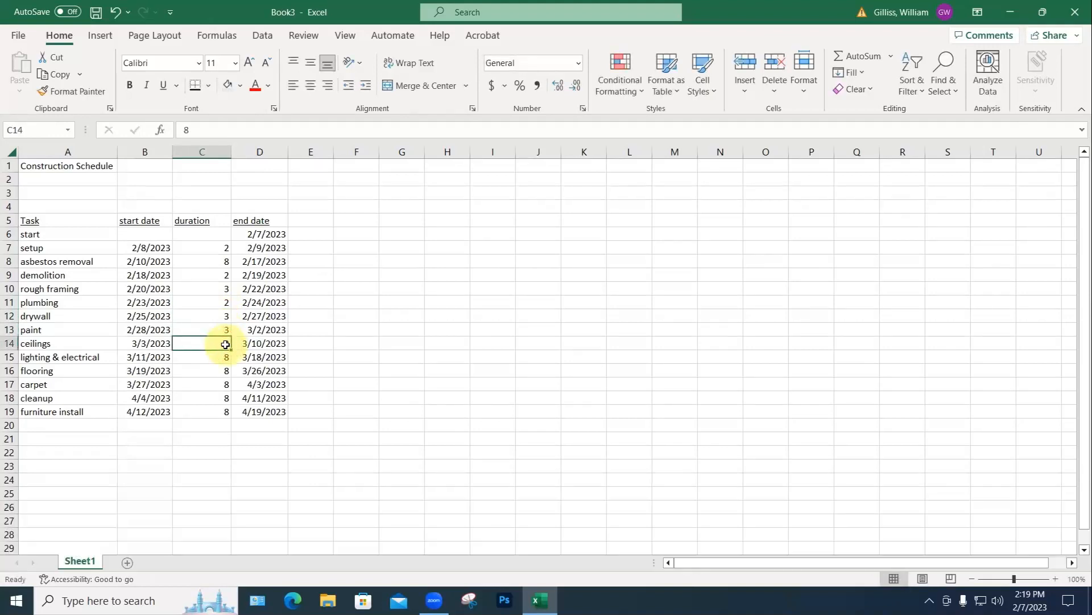
Step: Set durations: ceilings 1, lighting & electrical 3, flooring 2, carpet 1, cleanup 1, furniture install 2
text(1)
click(222, 358)
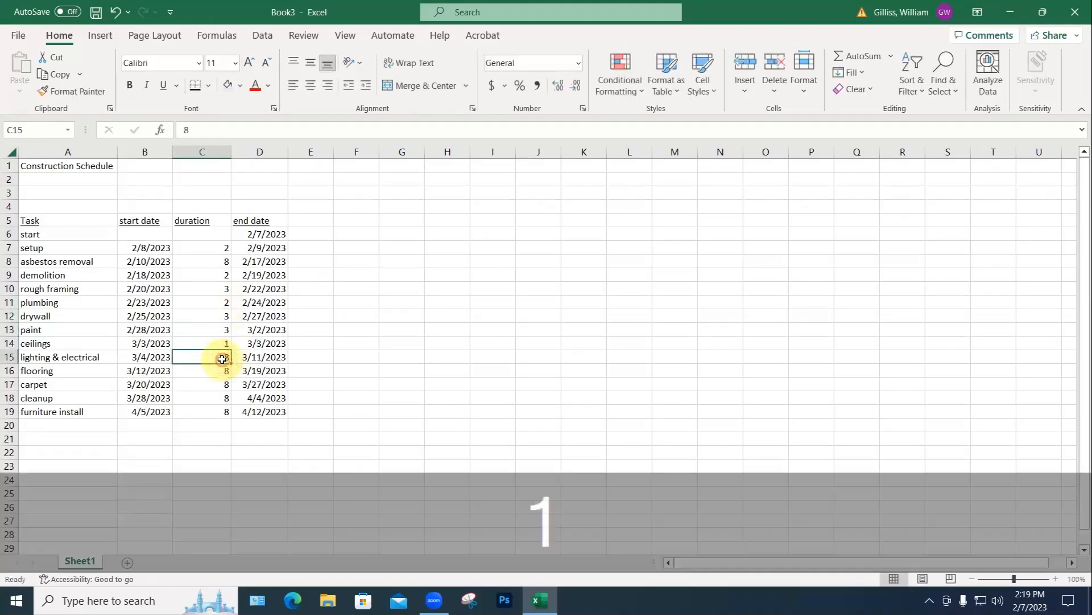
text(3)
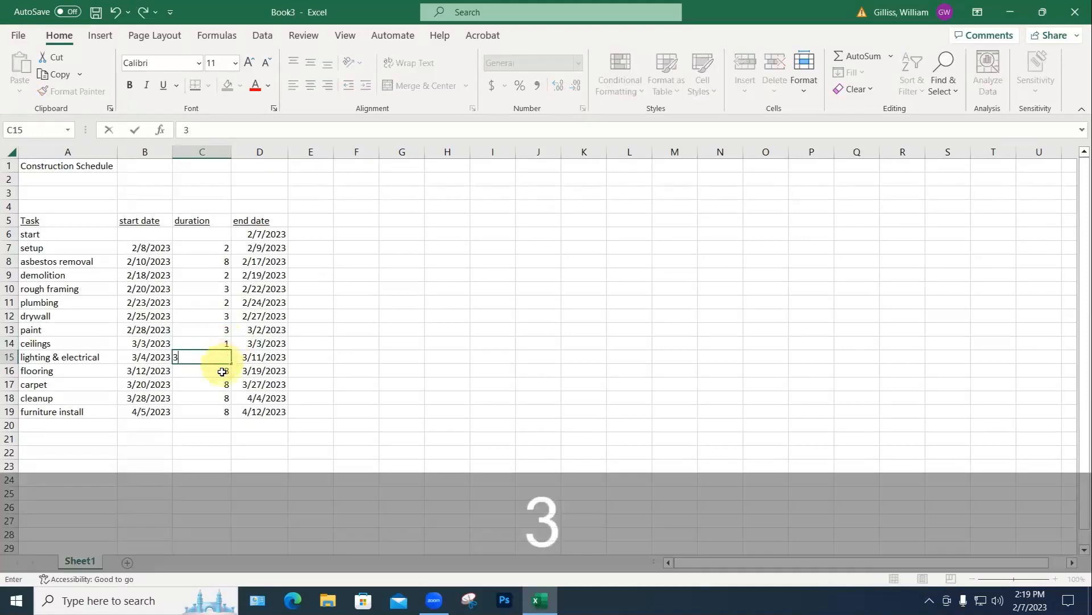
click(222, 371)
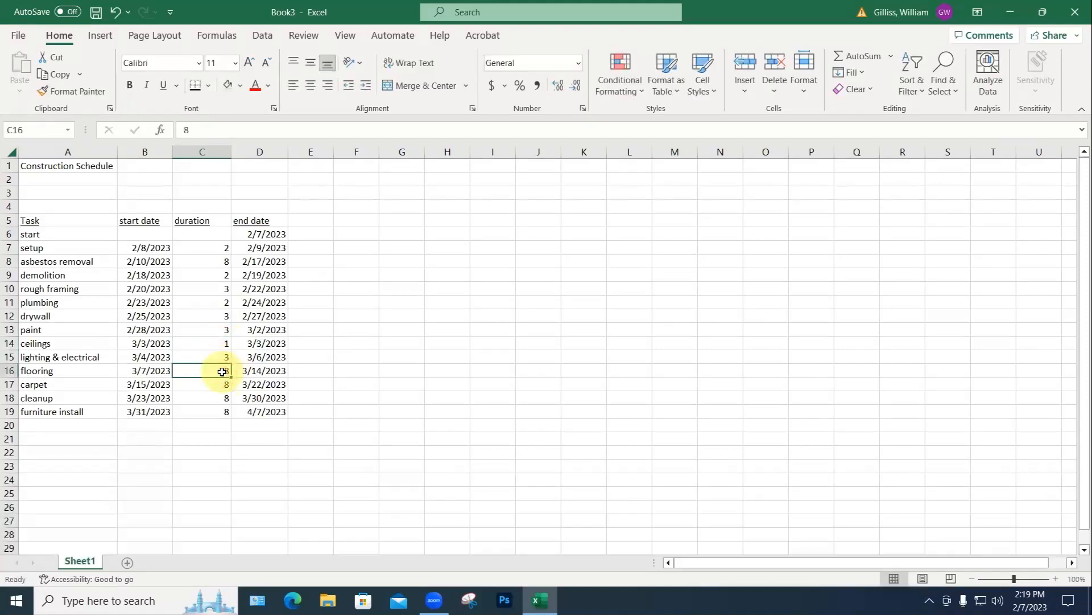
text(2)
click(220, 384)
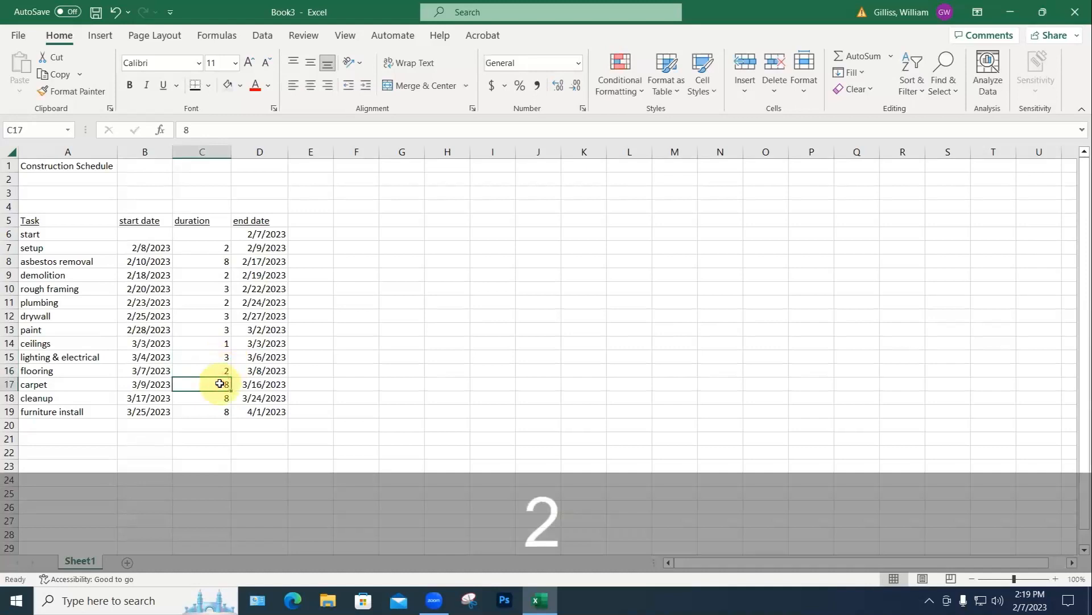
text(1)
click(219, 397)
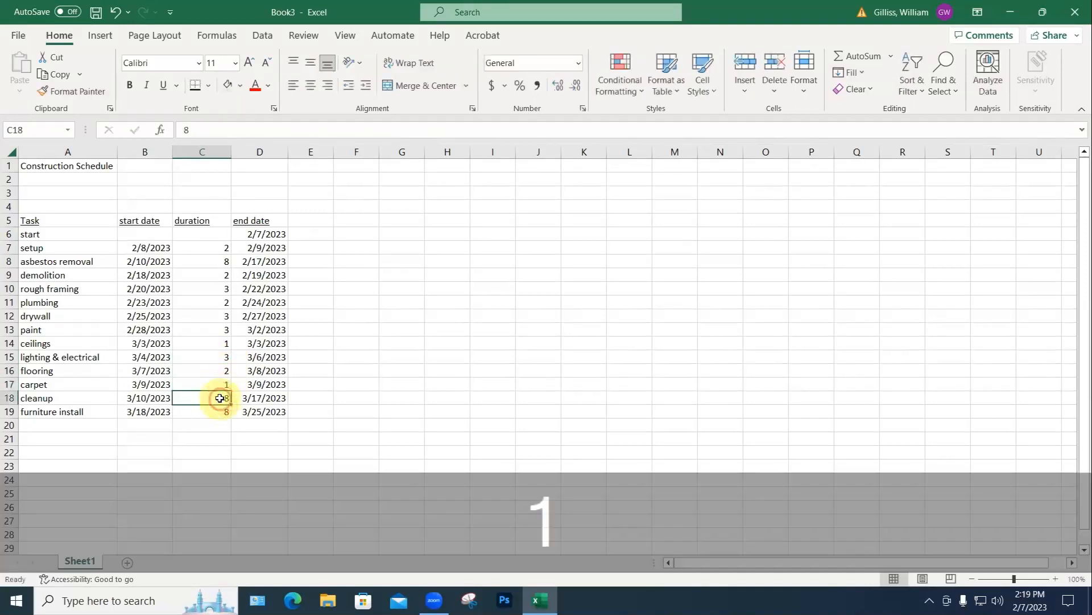
text(1)
click(221, 411)
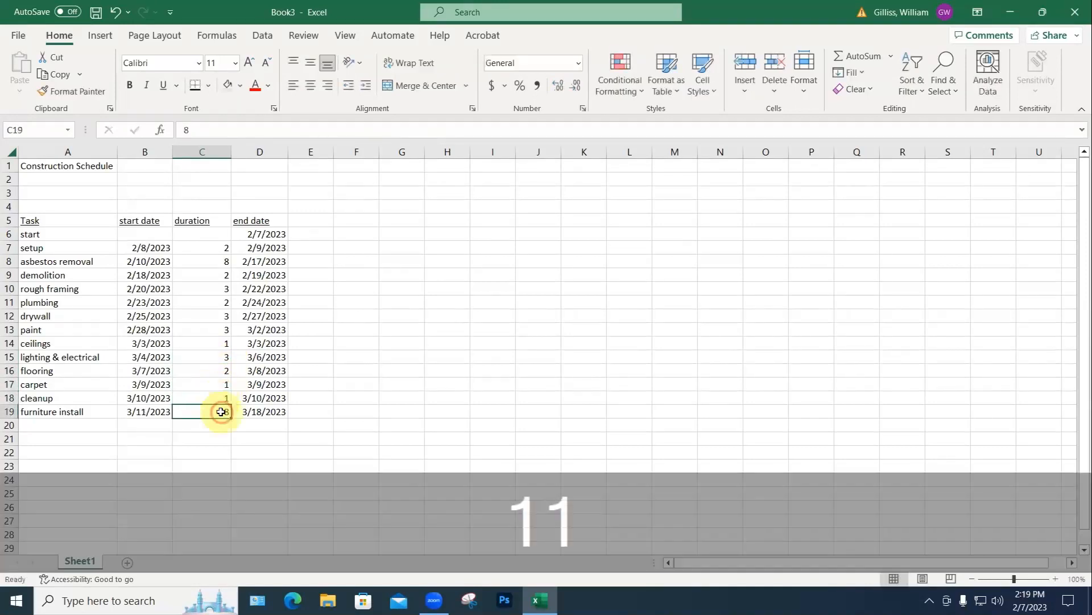
text(2)
click(329, 435)
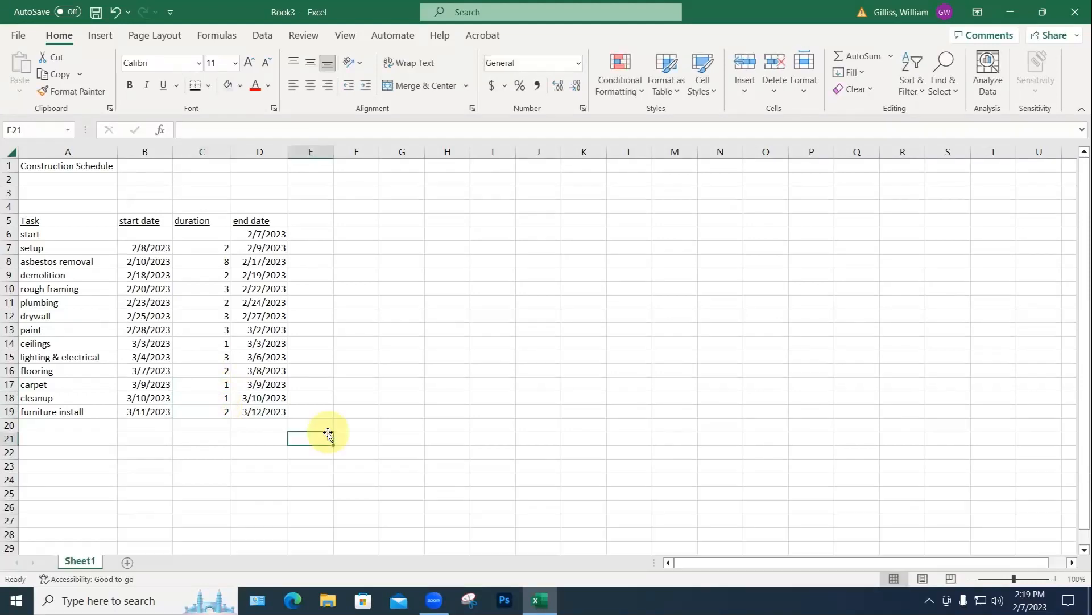
Step: Change the start task's end date in D6 from 2/7/2023 to 2/14/2023
click(259, 233)
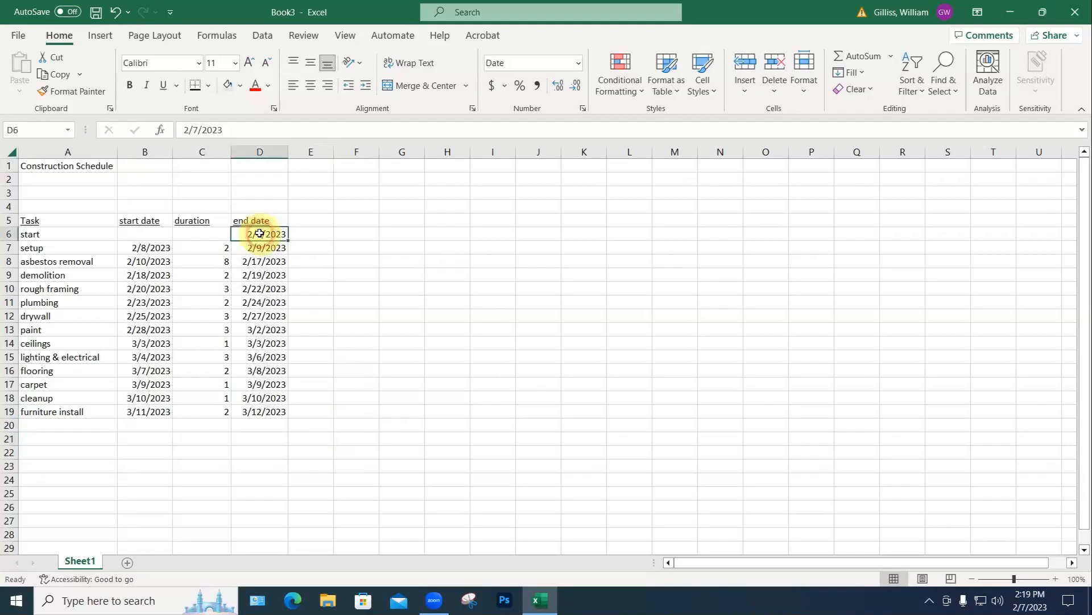
double_click(194, 129)
text(14)
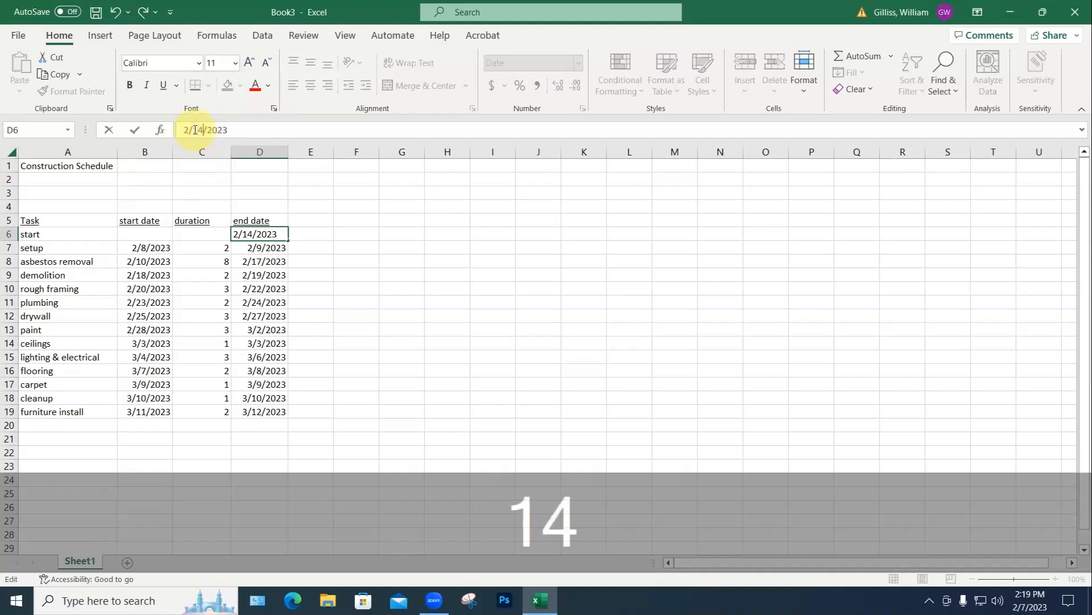
key(Return)
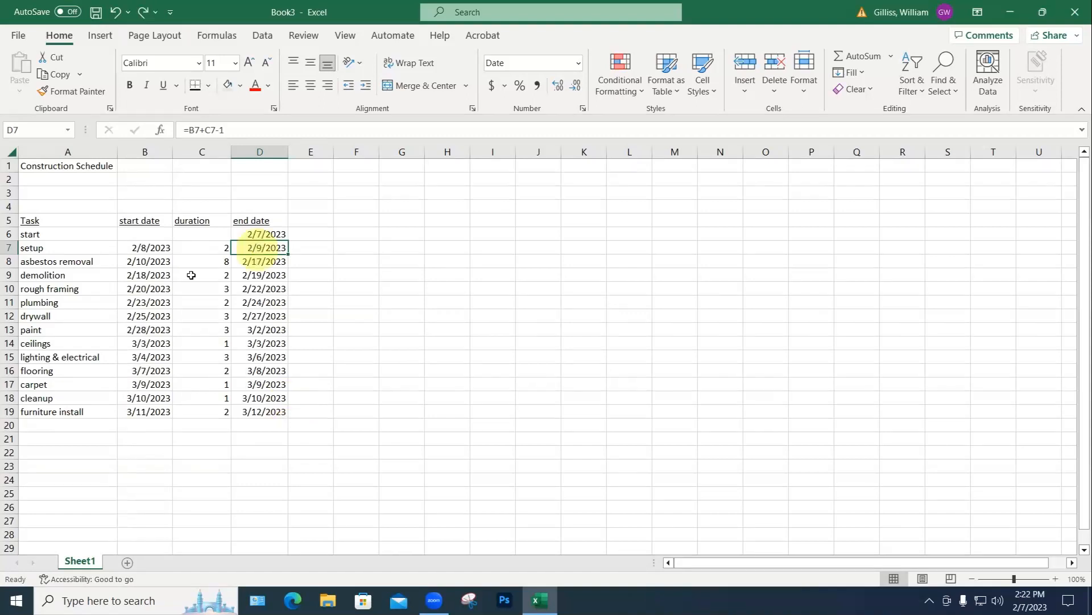
Step: Clear the dates and durations in B8:D19 below the setup row
click(152, 261)
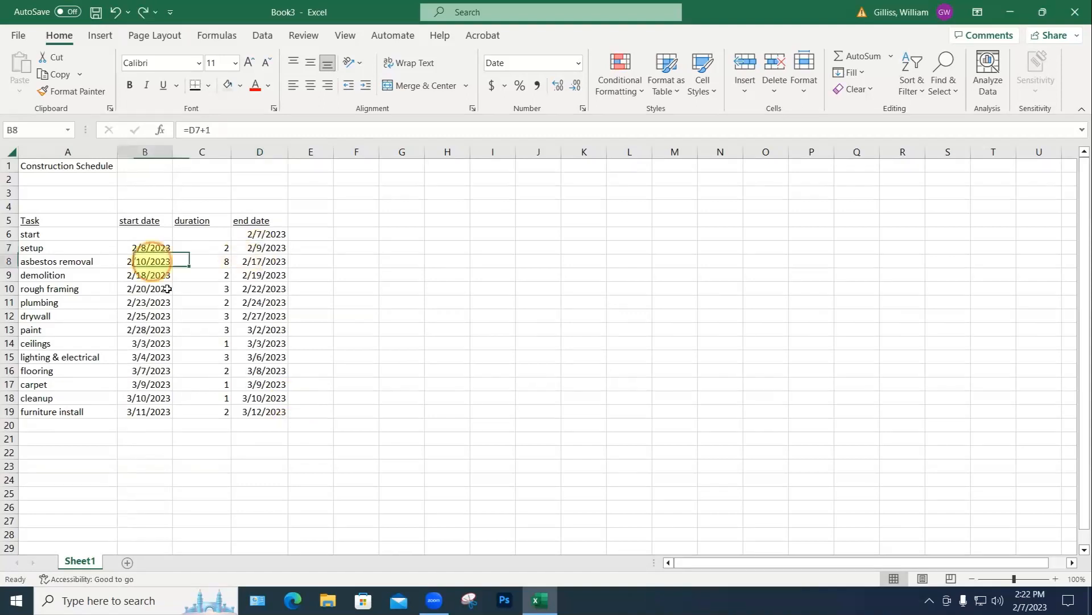
shift+click(263, 403)
shift+click(258, 415)
key(Delete)
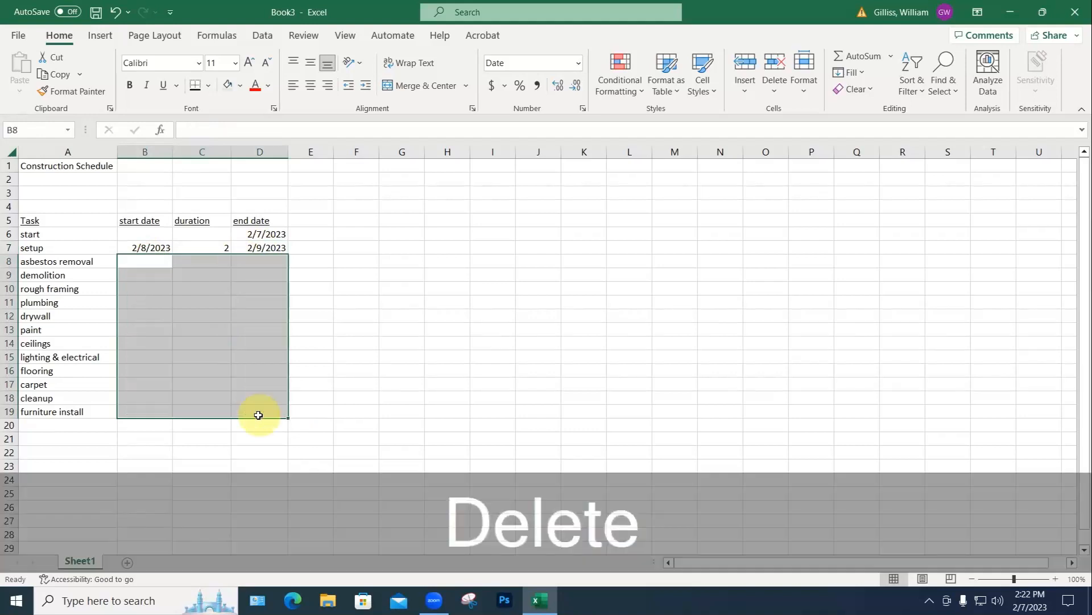
Step: Paste the setup row B7:D7 into the asbestos removal row, then undo it
click(145, 246)
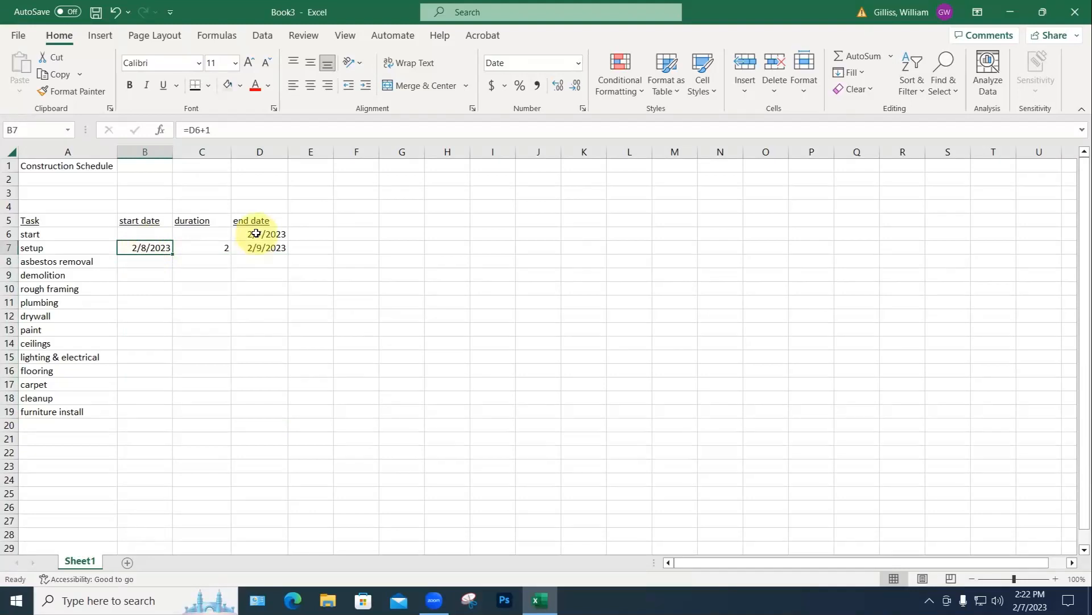
drag(153, 246, 258, 247)
key(ctrl+c)
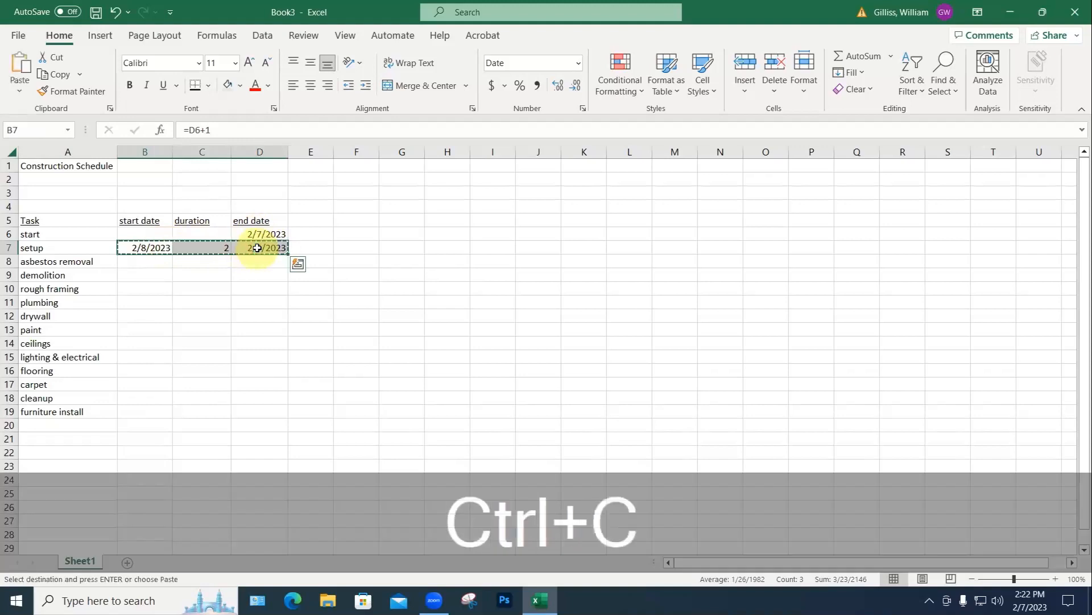
click(140, 262)
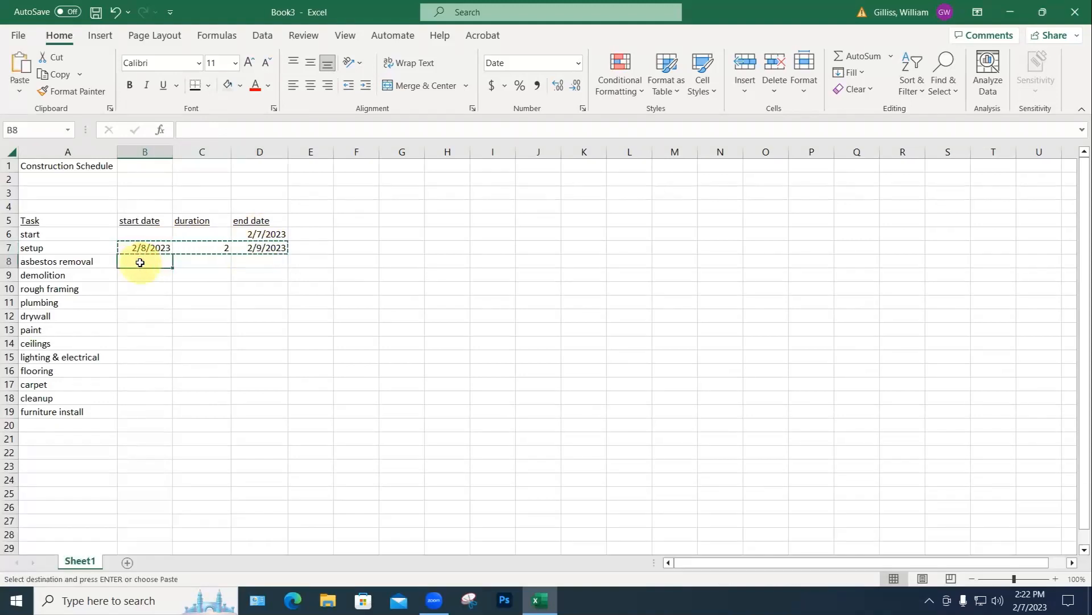
key(ctrl+v)
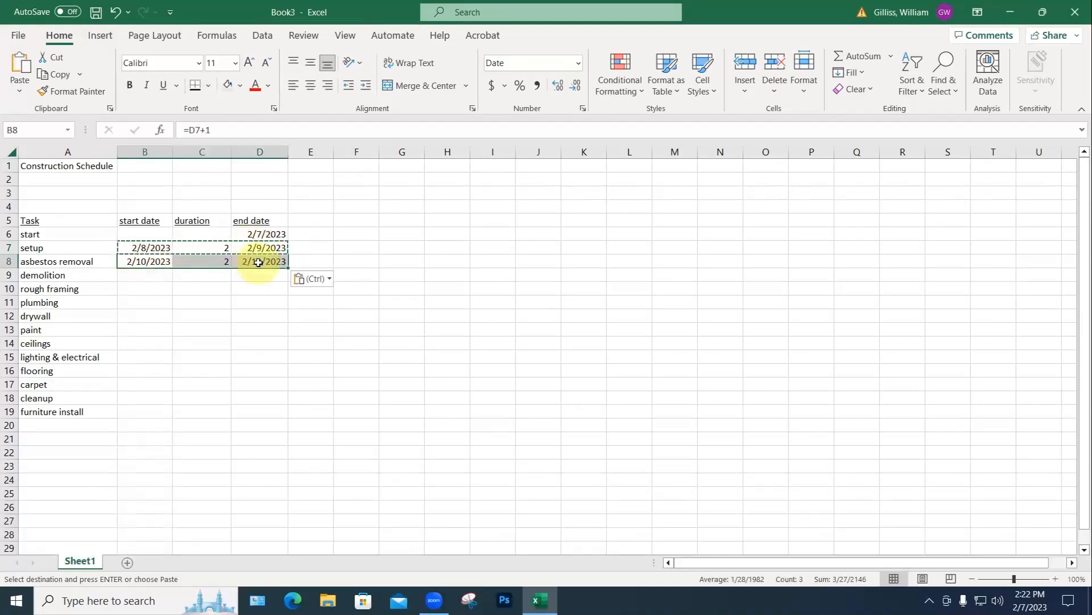
key(ctrl+z)
Step: Paste the setup row down through furniture install, then undo it and cancel the copy
drag(149, 248, 247, 249)
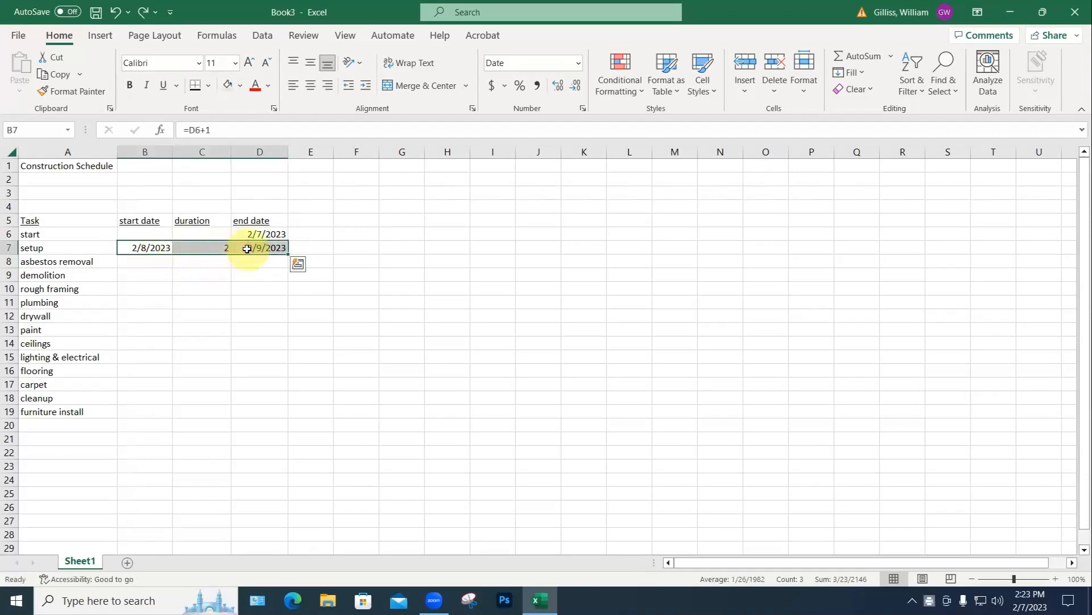
key(ctrl+c)
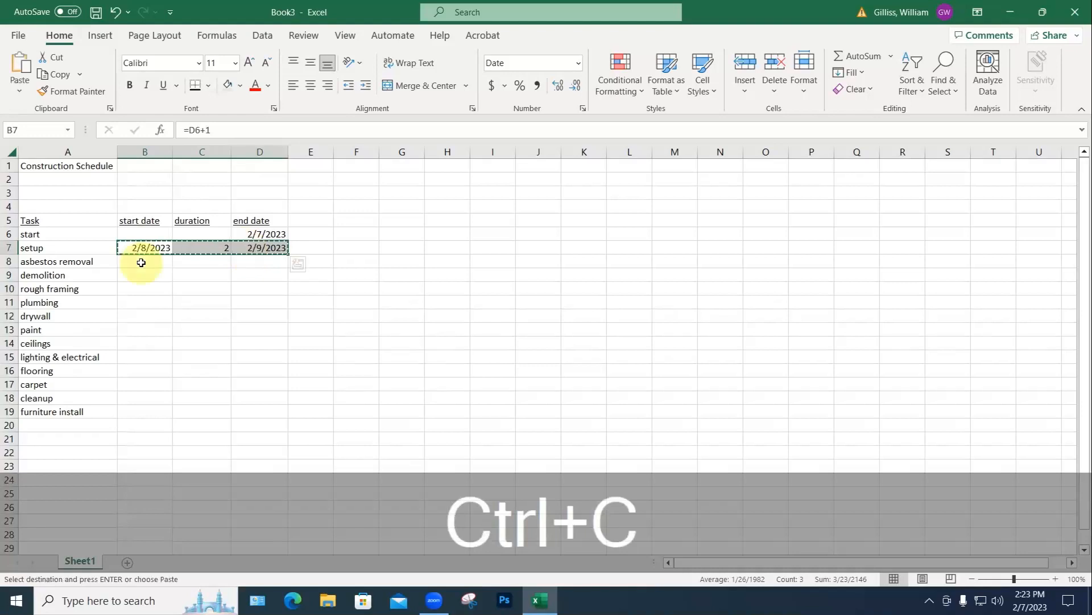
drag(141, 261, 140, 410)
key(ctrl+v)
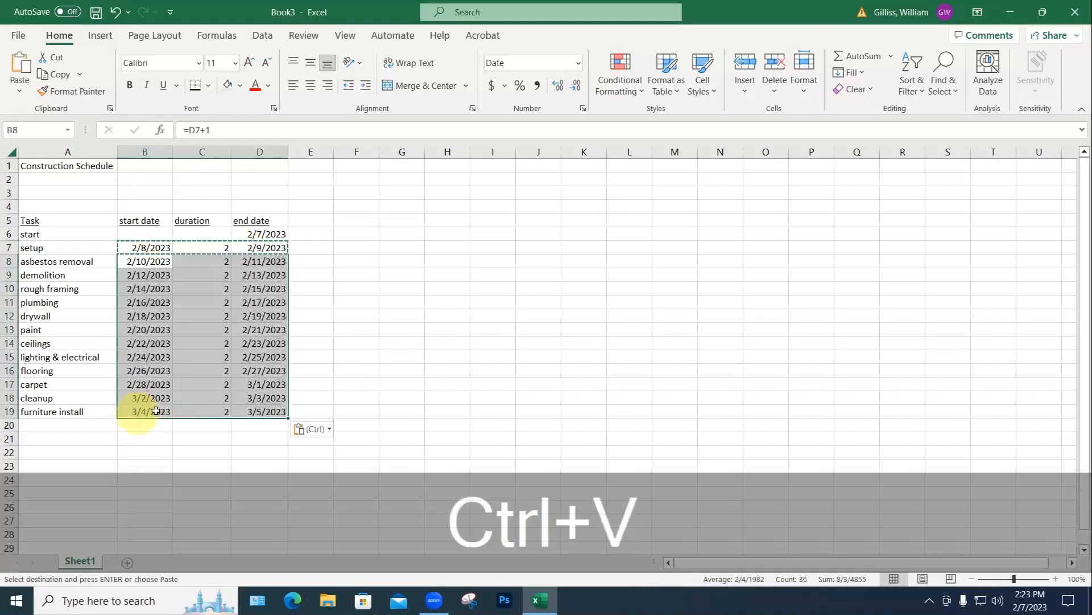
key(ctrl+z)
key(Escape)
drag(149, 247, 272, 252)
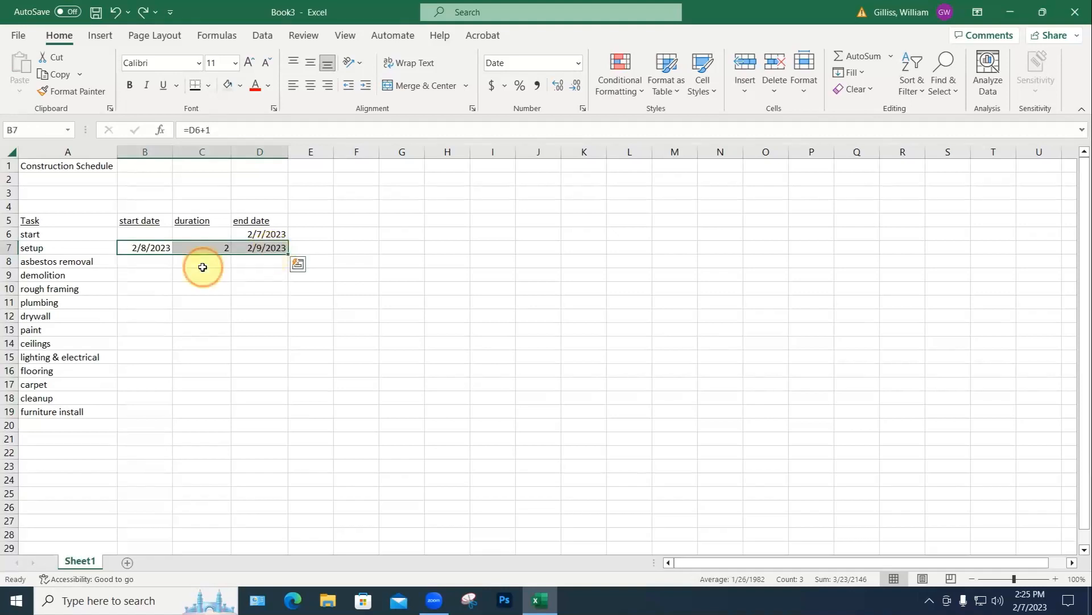
Step: Fill B8:D19 with the setup row's formulas so each task lasts 2 days, ending 3/5/2023
click(182, 261)
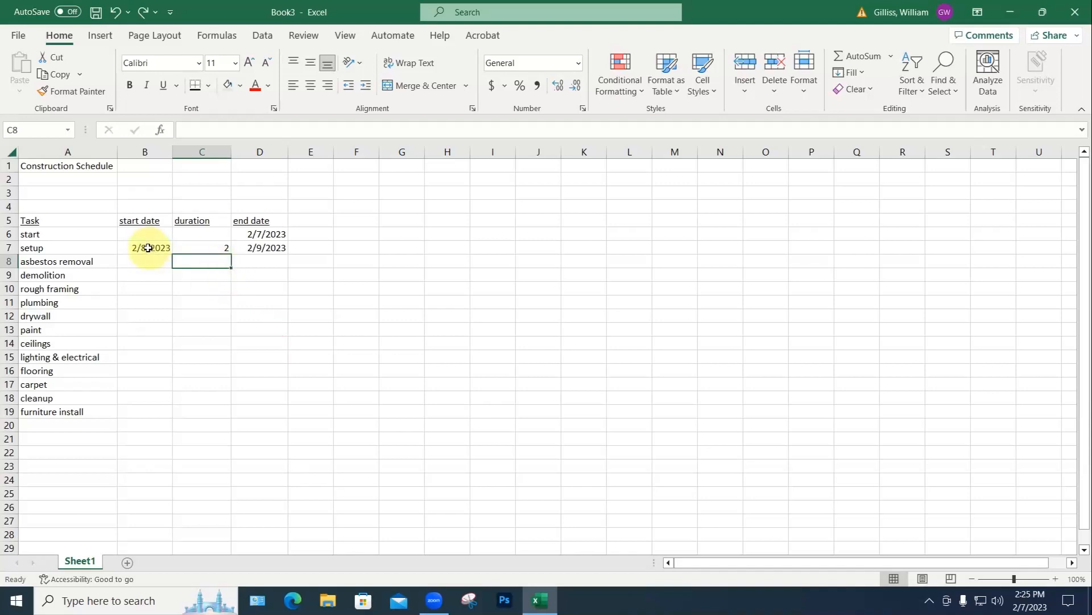
drag(148, 248, 263, 248)
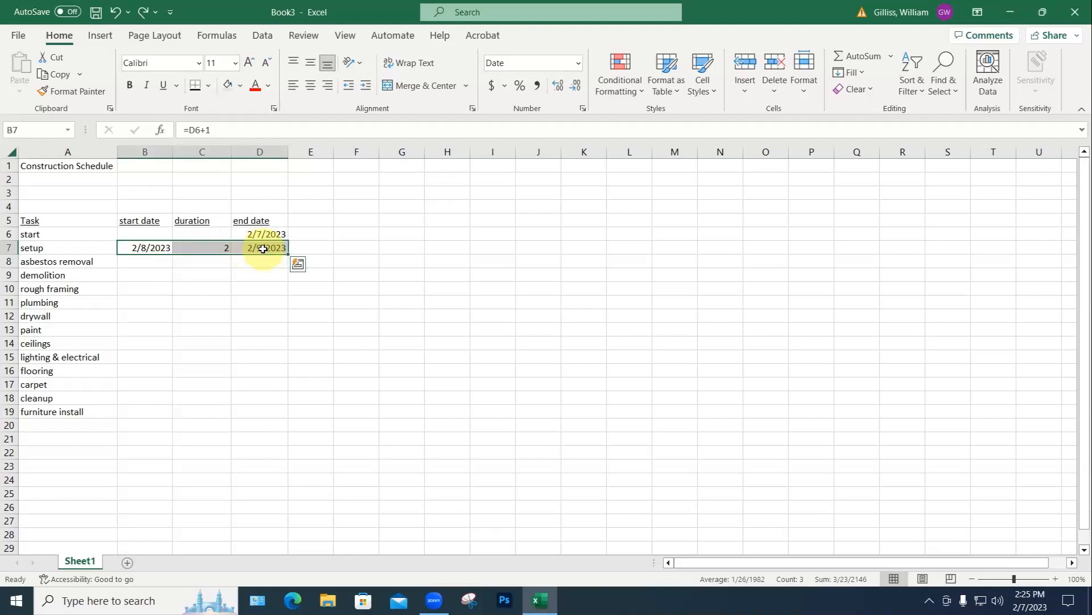
click(144, 269)
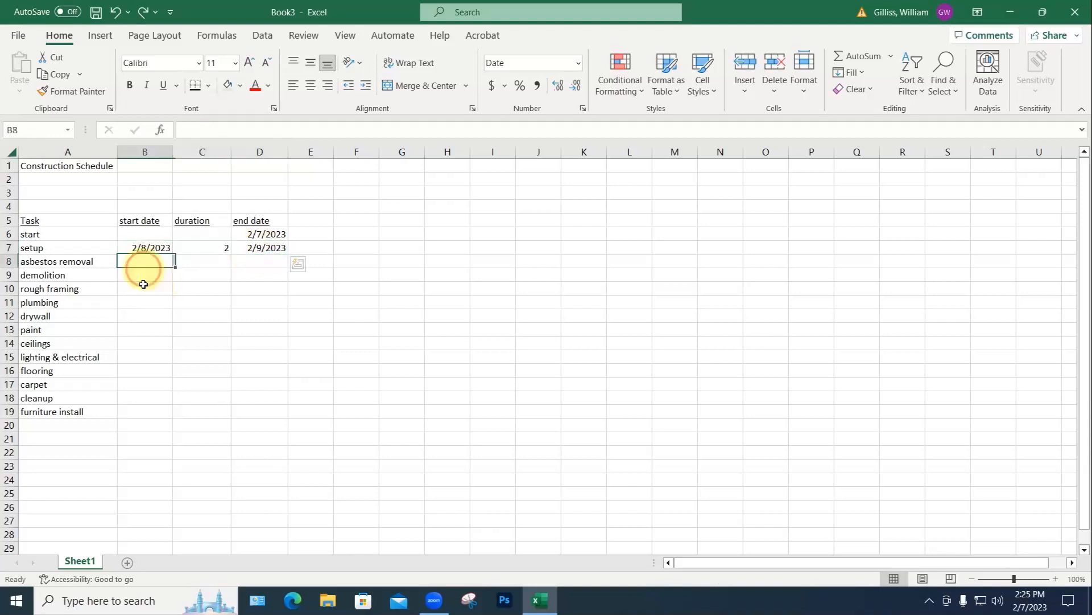
shift+click(141, 408)
key(ctrl+v)
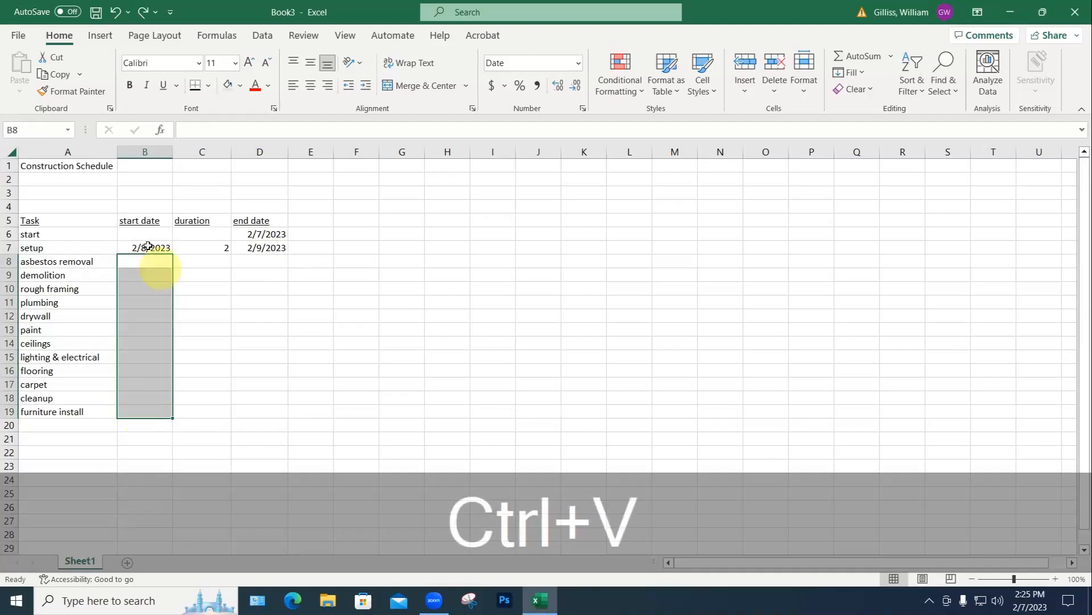
drag(146, 248, 279, 248)
key(ctrl+c)
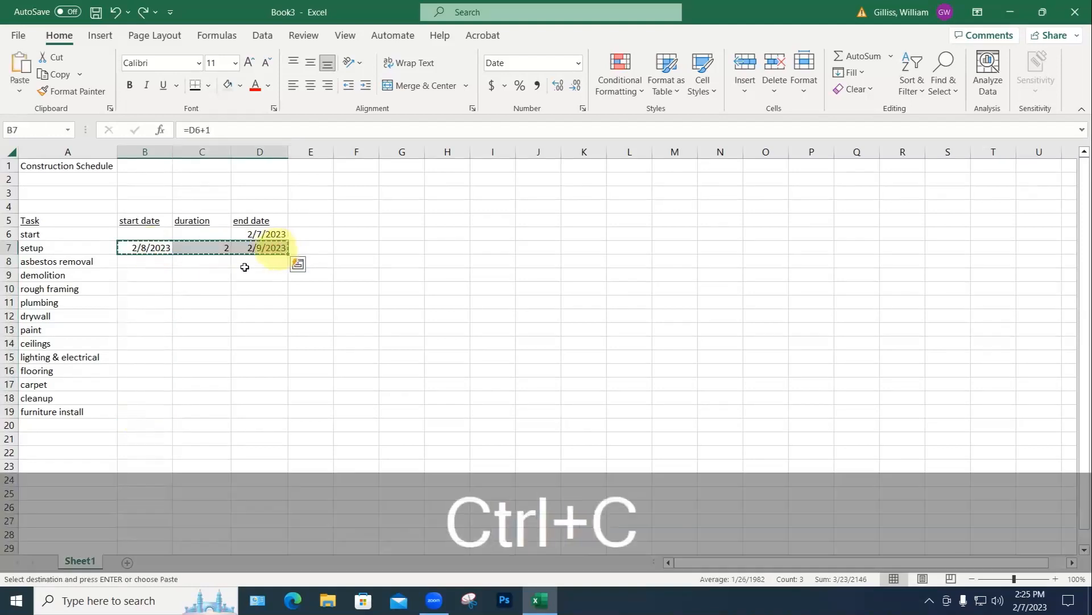
drag(135, 271, 139, 415)
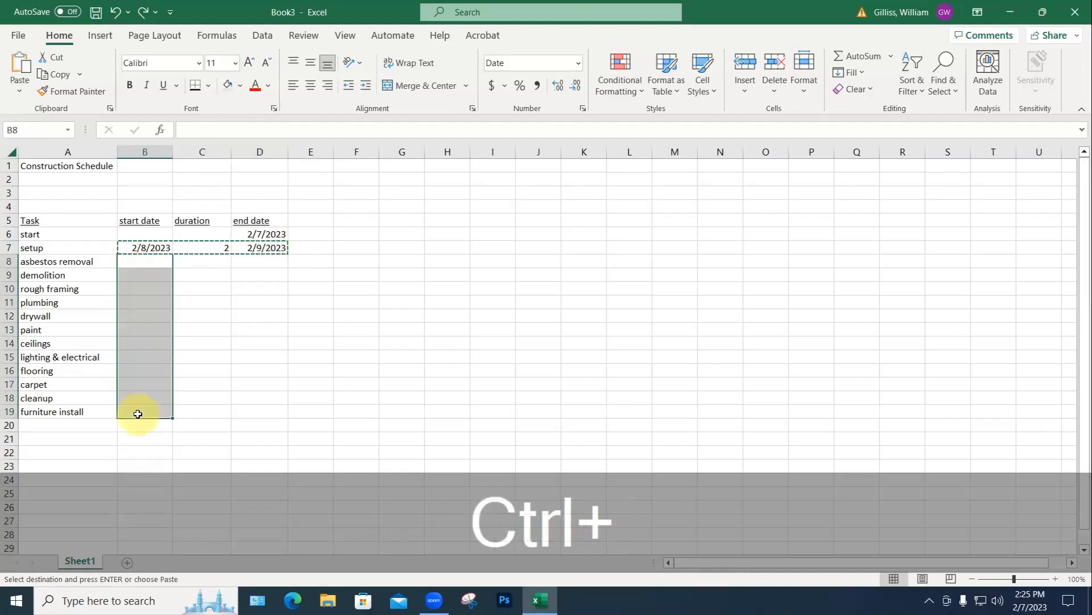
key(ctrl+v)
click(324, 414)
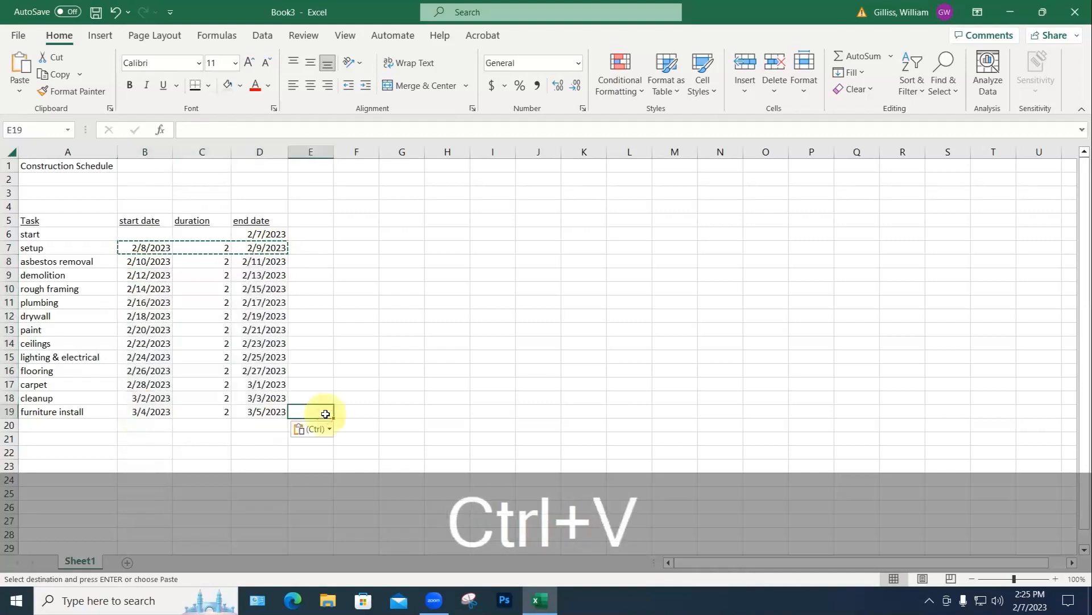
key(Escape)
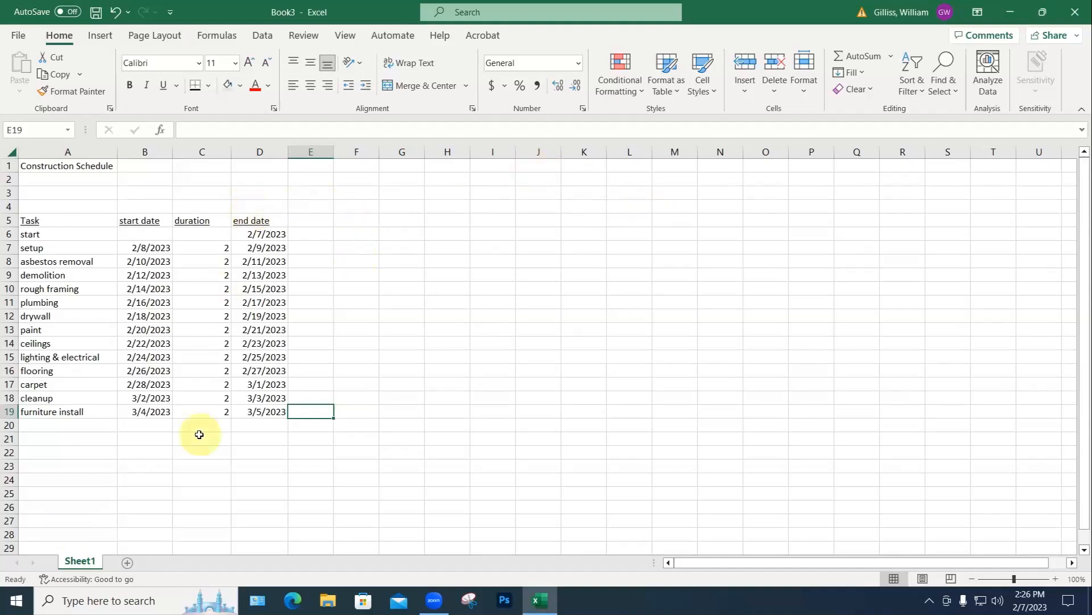
Step: Label B4:D4 'Est' above the schedule headings and copy the B5:D19 schedule
mouse_move(146, 220)
mouse_down()
mouse_move(188, 310)
mouse_move(142, 206)
mouse_up()
click(142, 206)
text(Est)
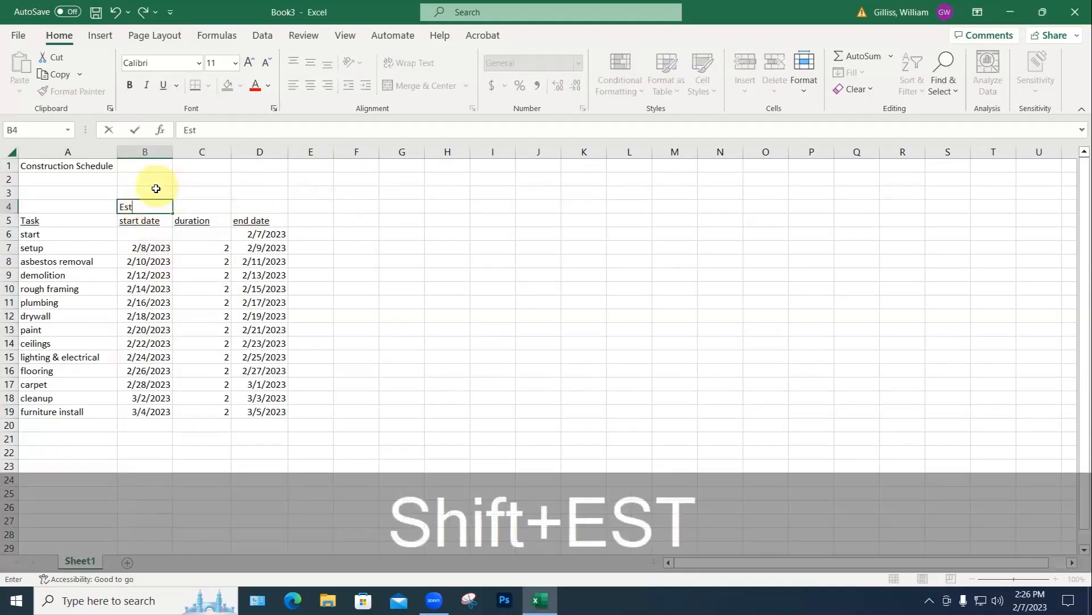
key(ctrl+Return)
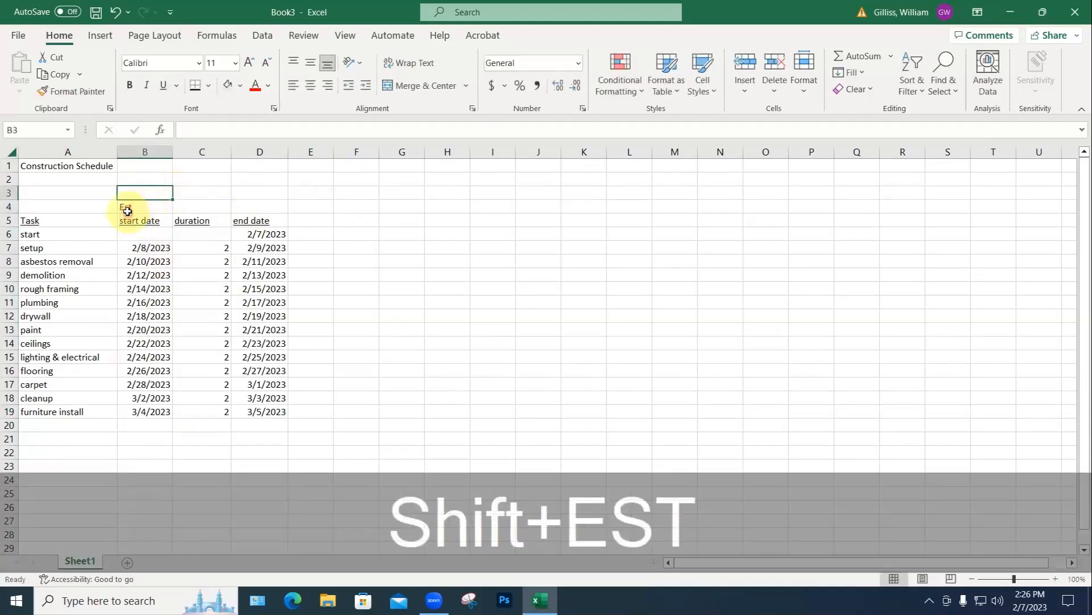
key(ctrl+c)
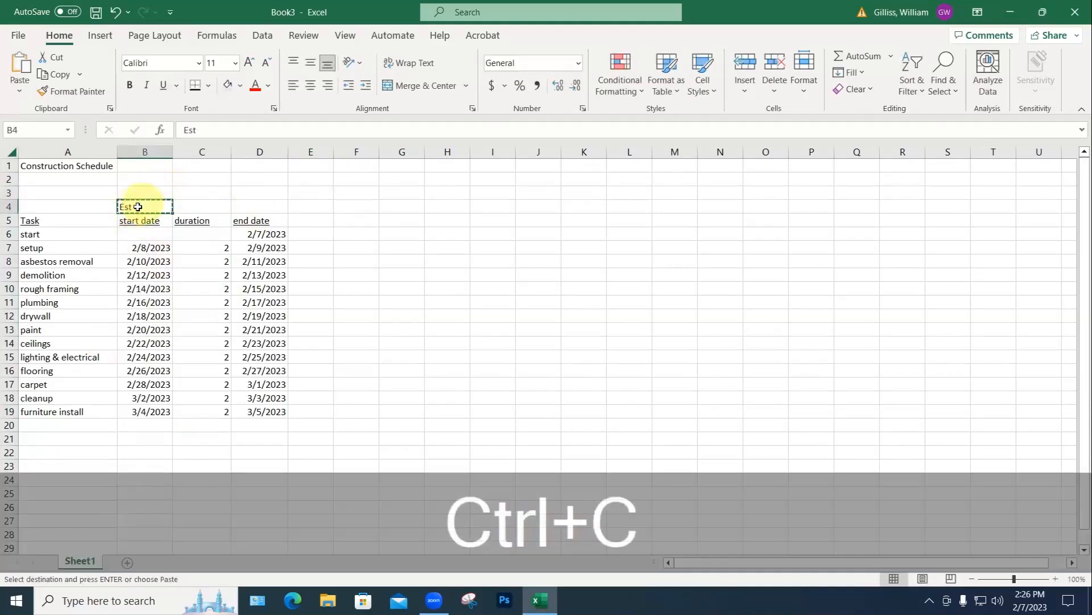
drag(126, 210, 242, 206)
key(ctrl+v)
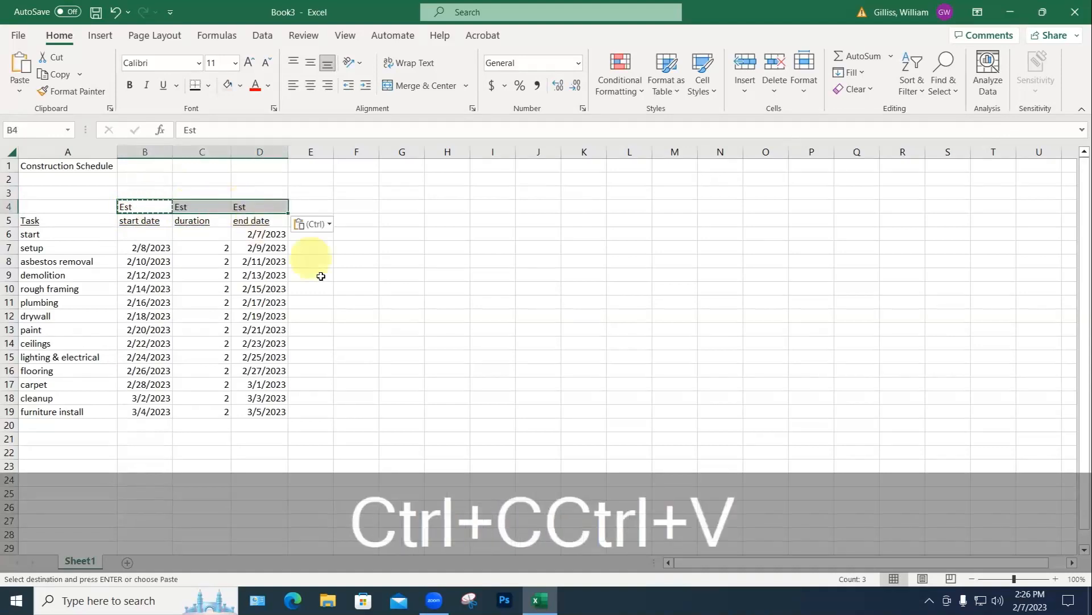
click(328, 288)
drag(132, 221, 265, 414)
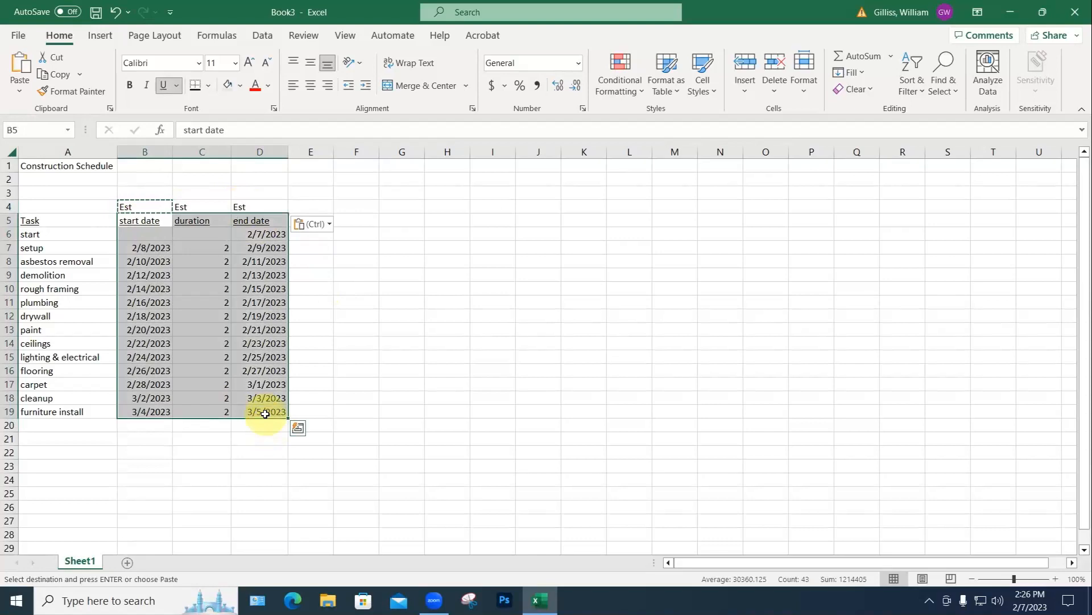
key(ctrl+c)
Step: Paste a copy of the schedule at F5 and autofit columns F and H
click(356, 219)
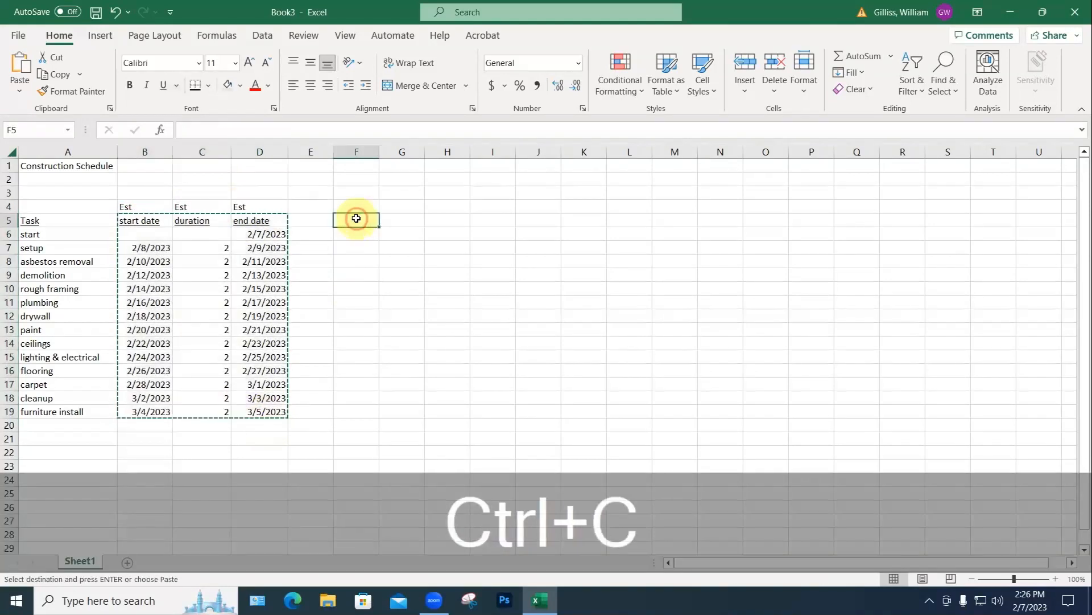
key(ctrl+v)
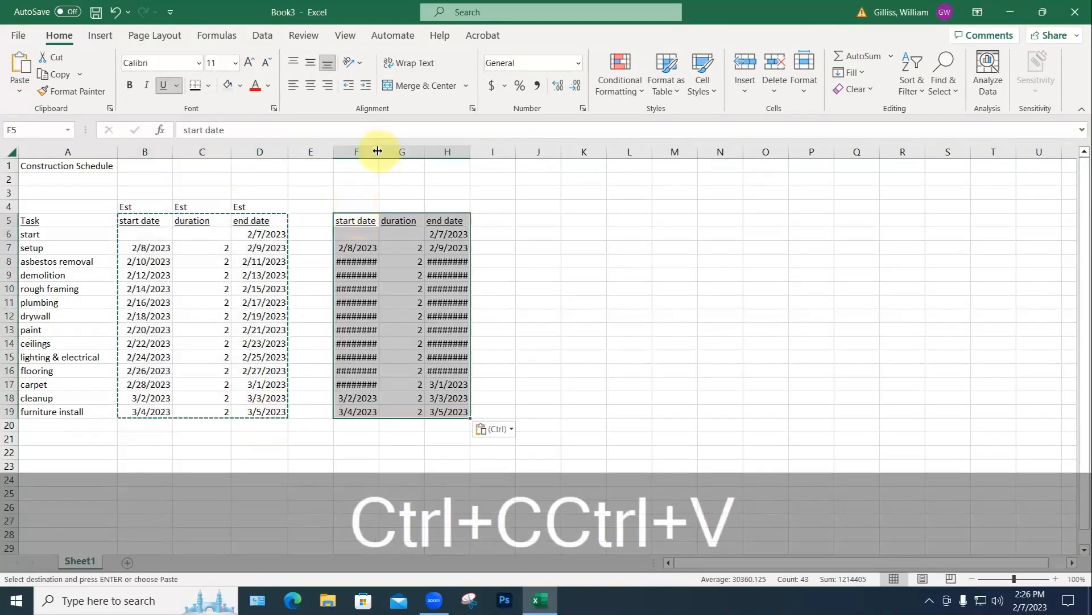
double_click(378, 151)
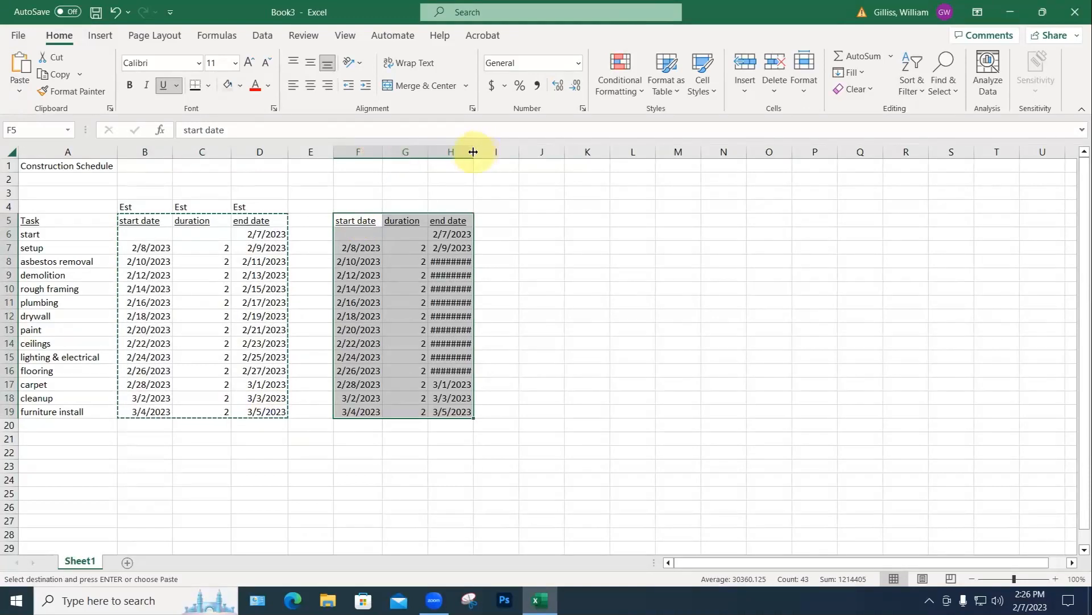
double_click(473, 151)
Step: Head the copied columns F4, G4 and H4 with 'Actual'
click(365, 204)
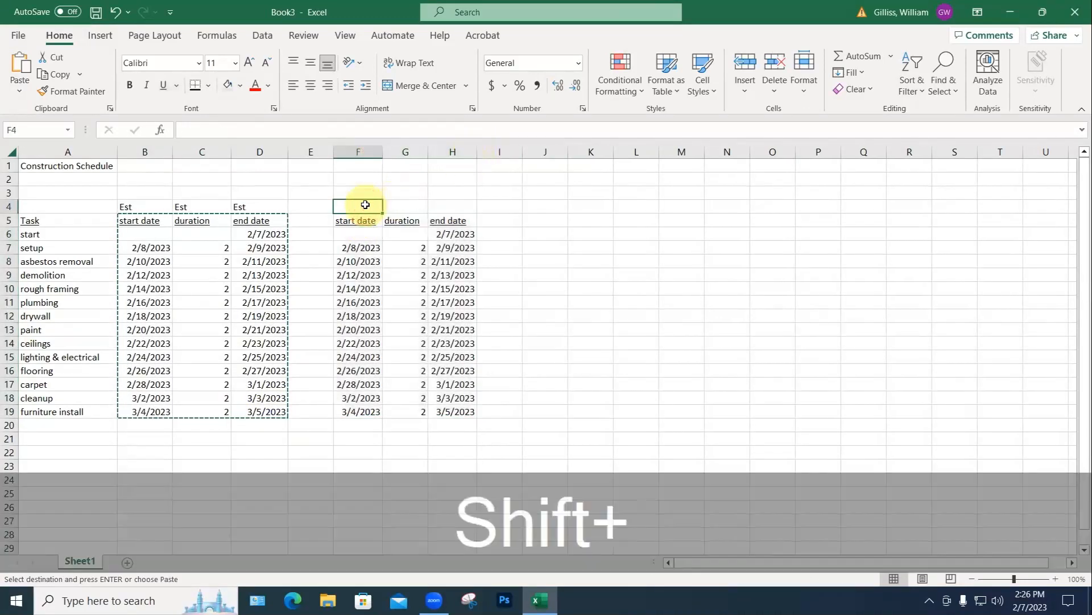
text(Ac)
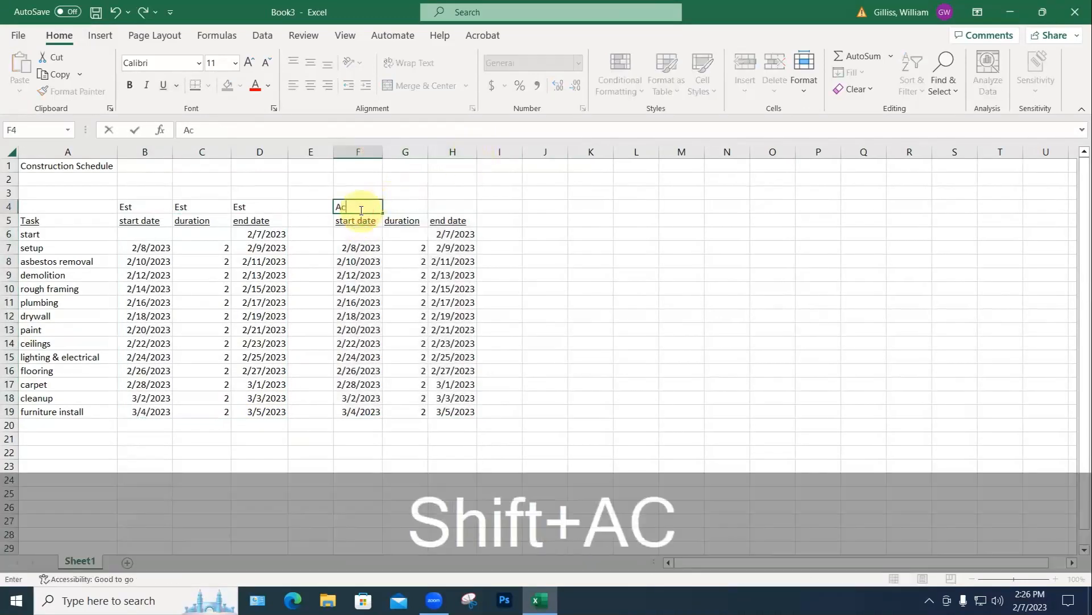
text(tual)
key(Return)
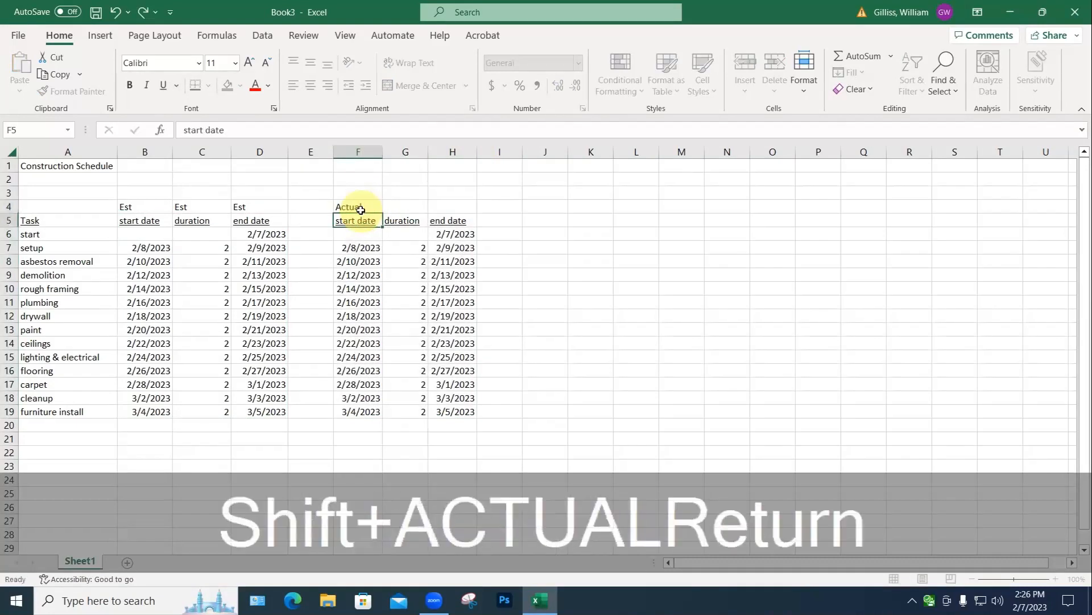
click(358, 208)
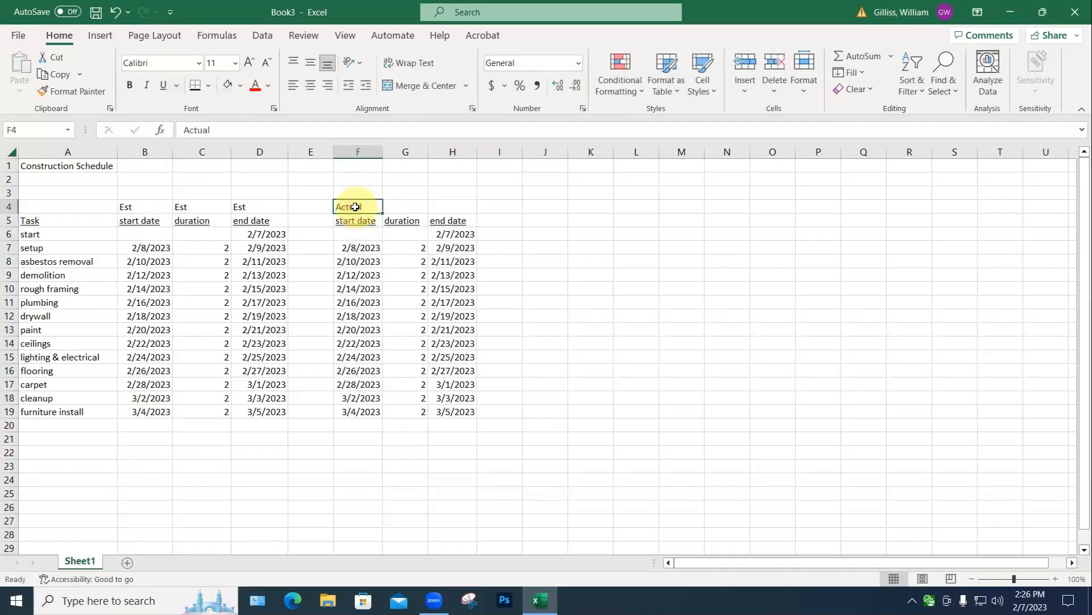
key(ctrl+c)
drag(402, 210, 464, 209)
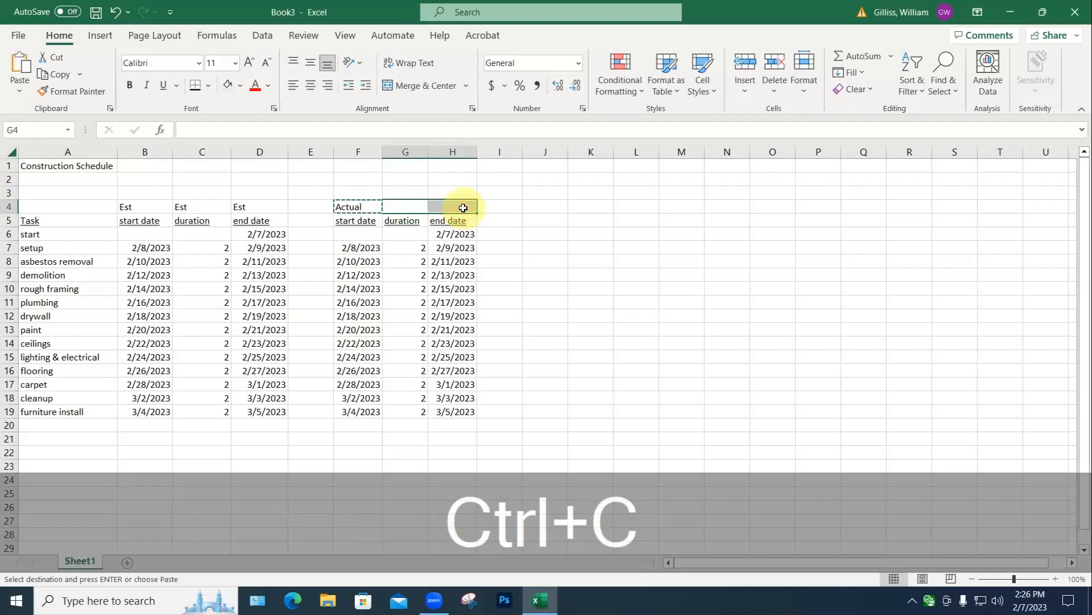
key(ctrl+v)
Step: Set plumbing's actual duration in G11 to 8 days, pushing the actual finish to 3/11/2023
click(523, 291)
key(Escape)
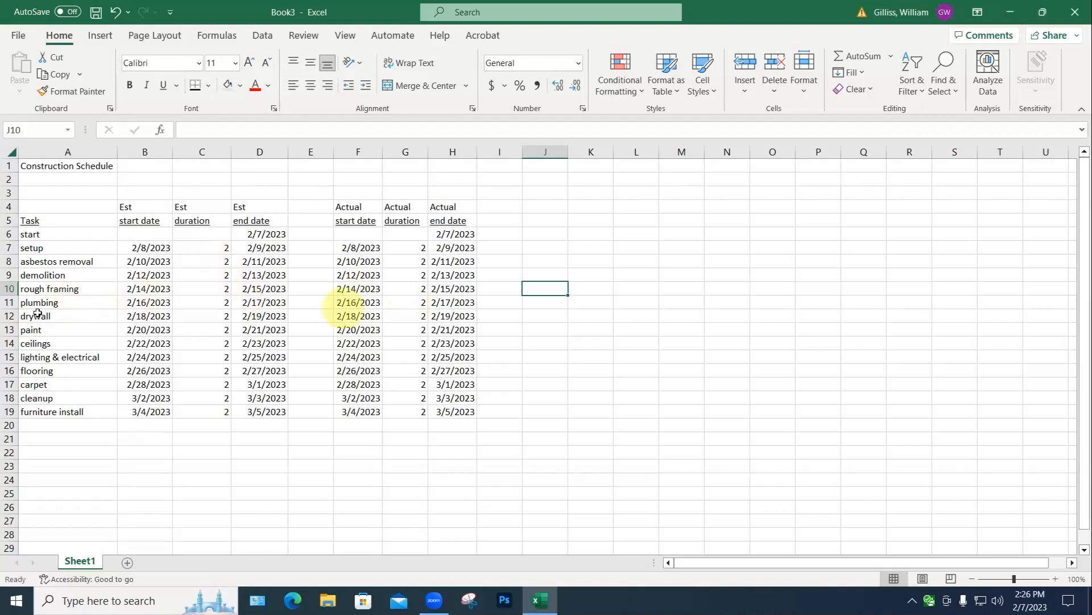
click(418, 302)
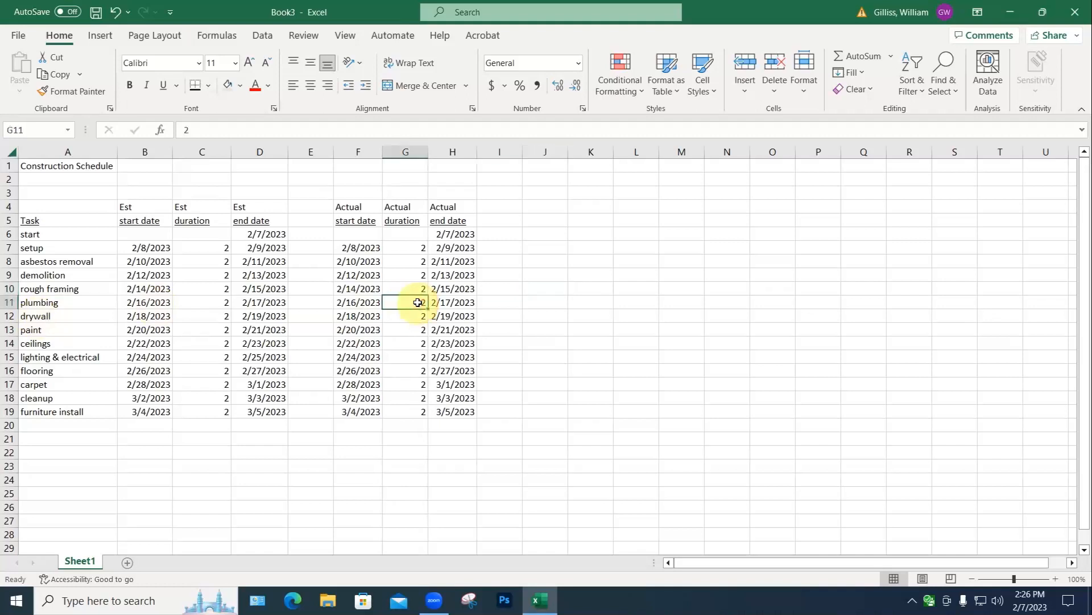
text(8)
key(Return)
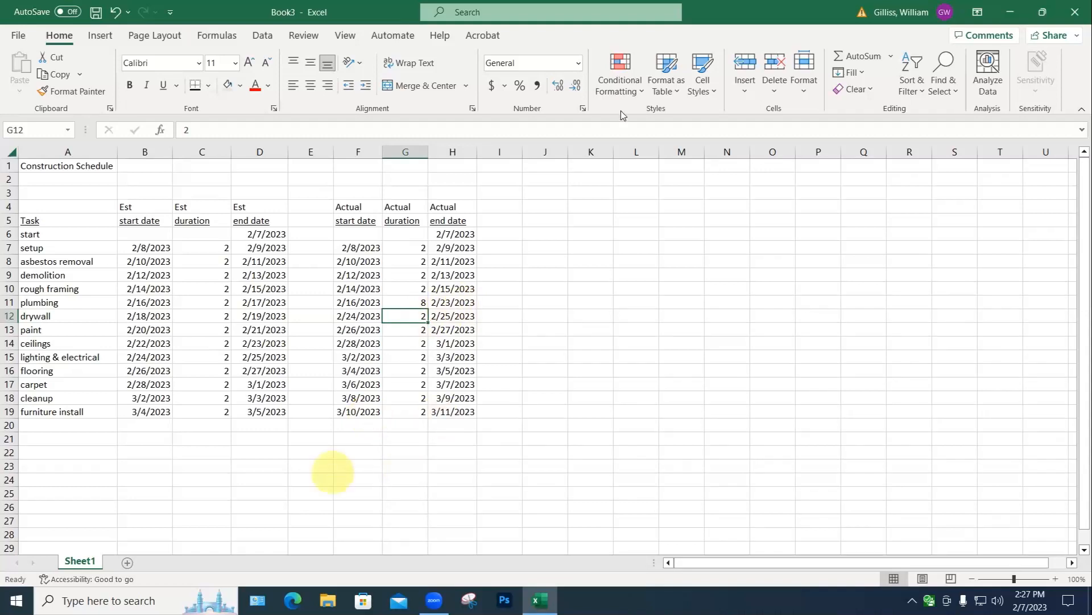
click(545, 205)
Step: Add the heading 'Days over schedule' in J4 beside the Actual columns
text(Days o)
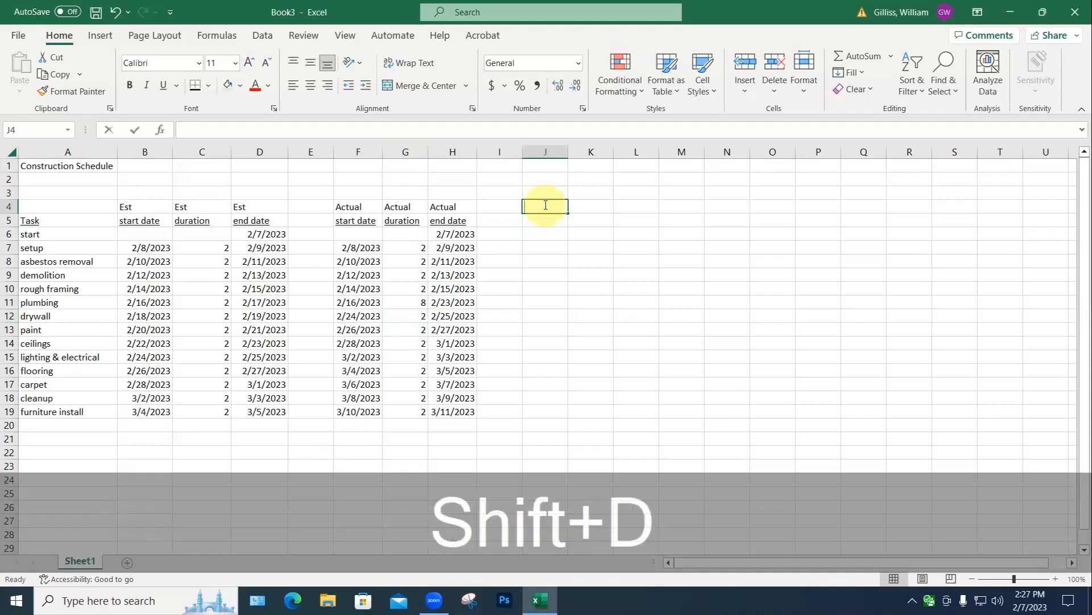
text(ver)
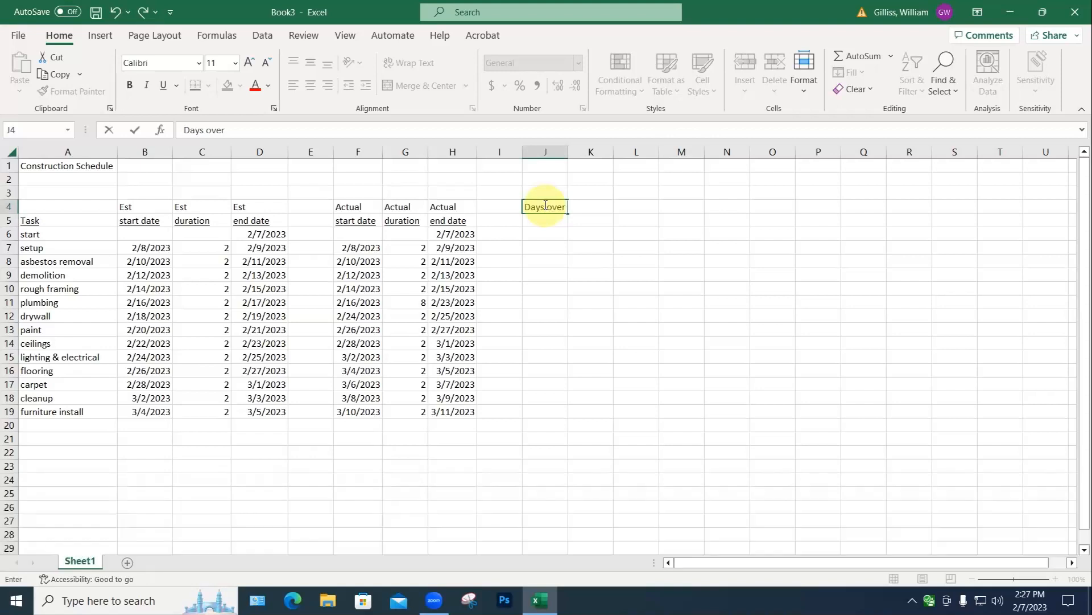
text( schedule)
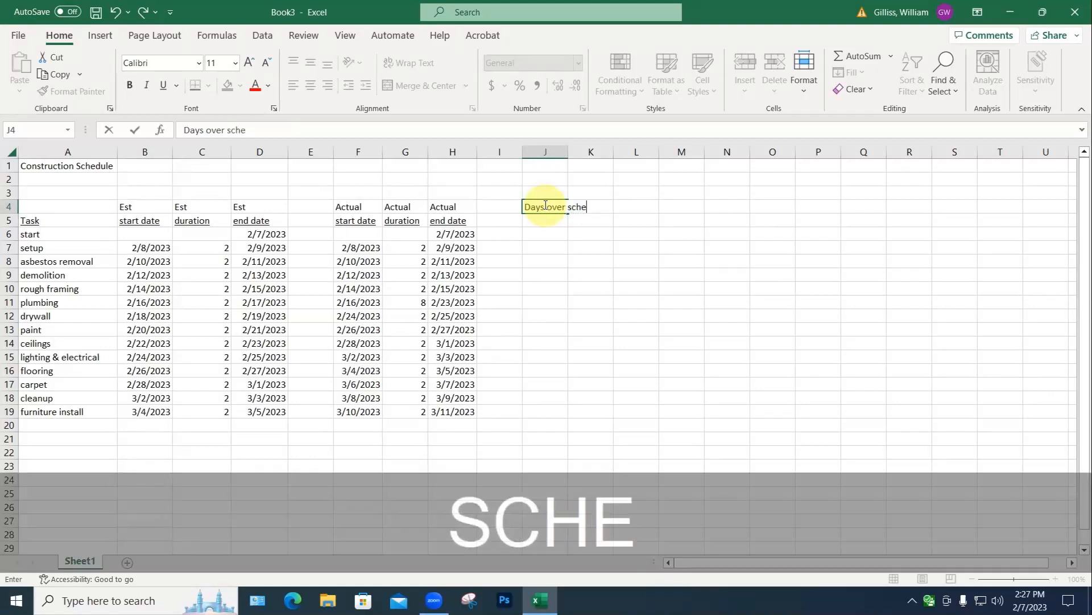
key(Return)
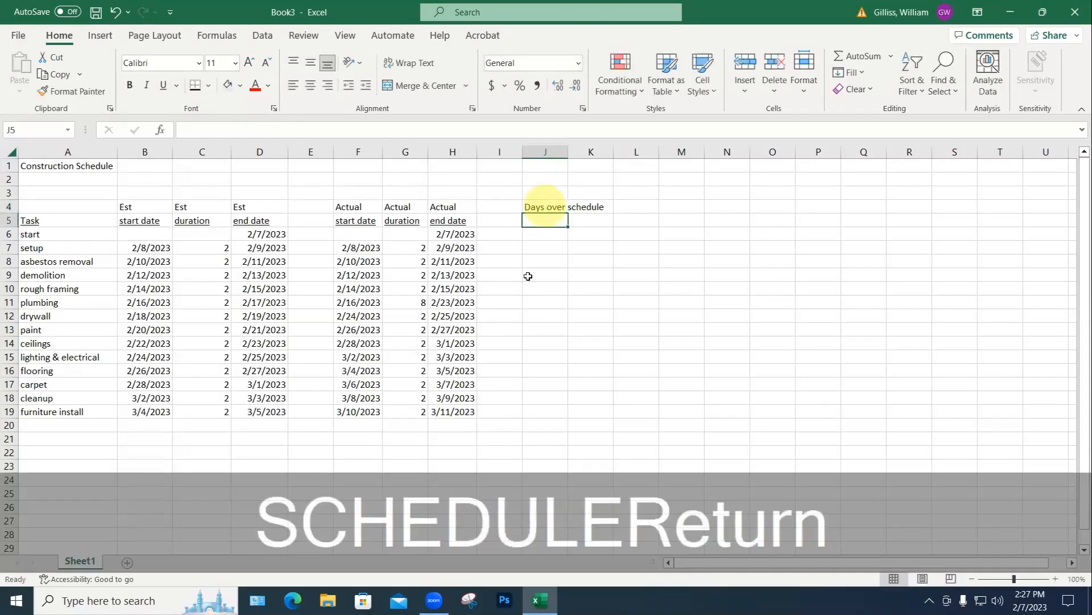
click(468, 249)
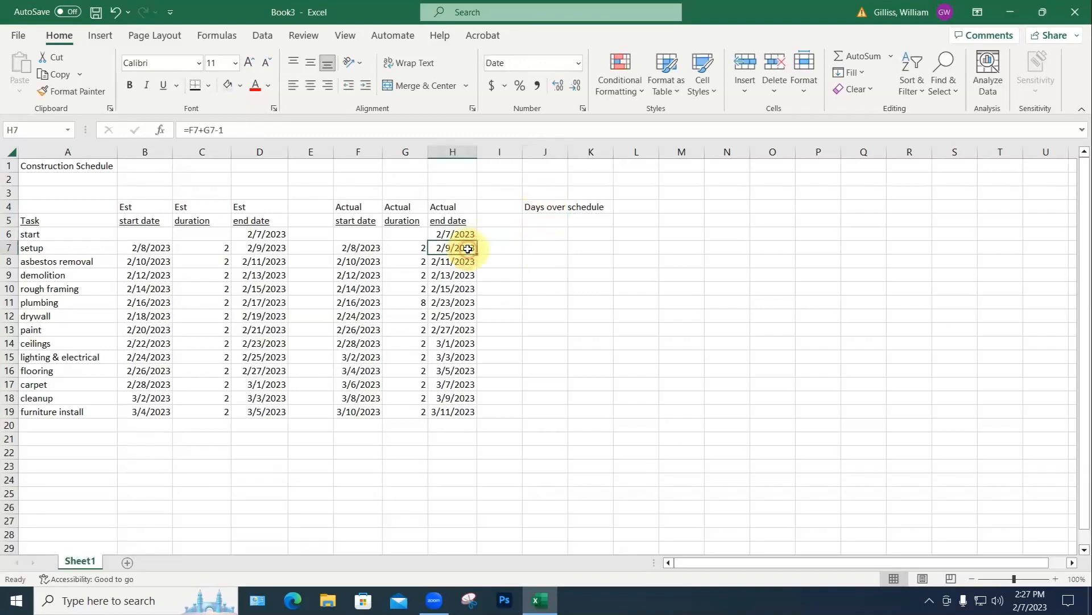
click(539, 247)
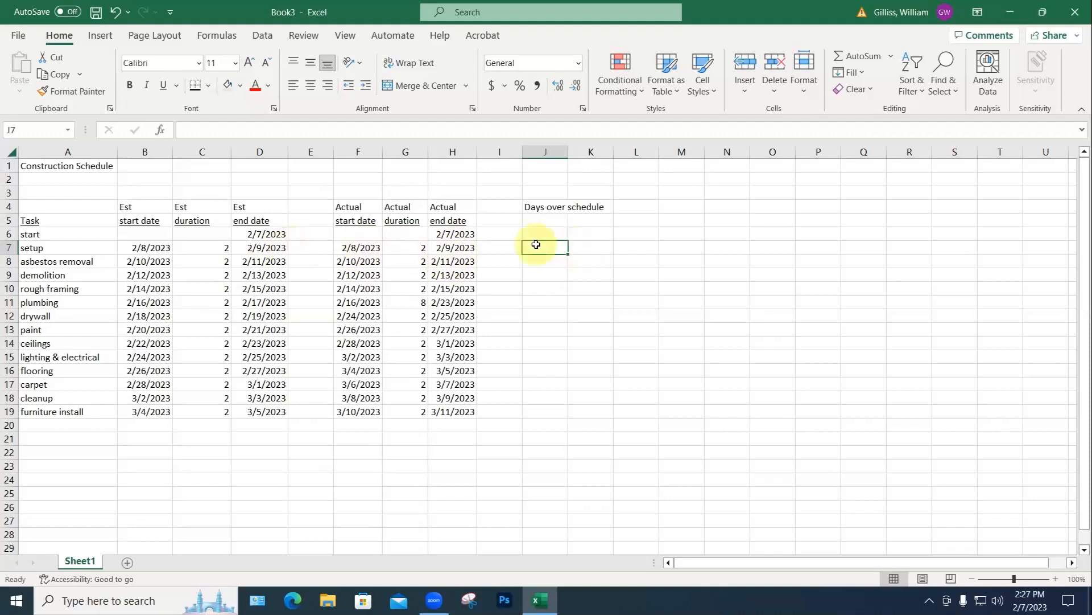
Step: Enter =H7-D7 in J7 and fill it down through J19
text(=)
click(449, 248)
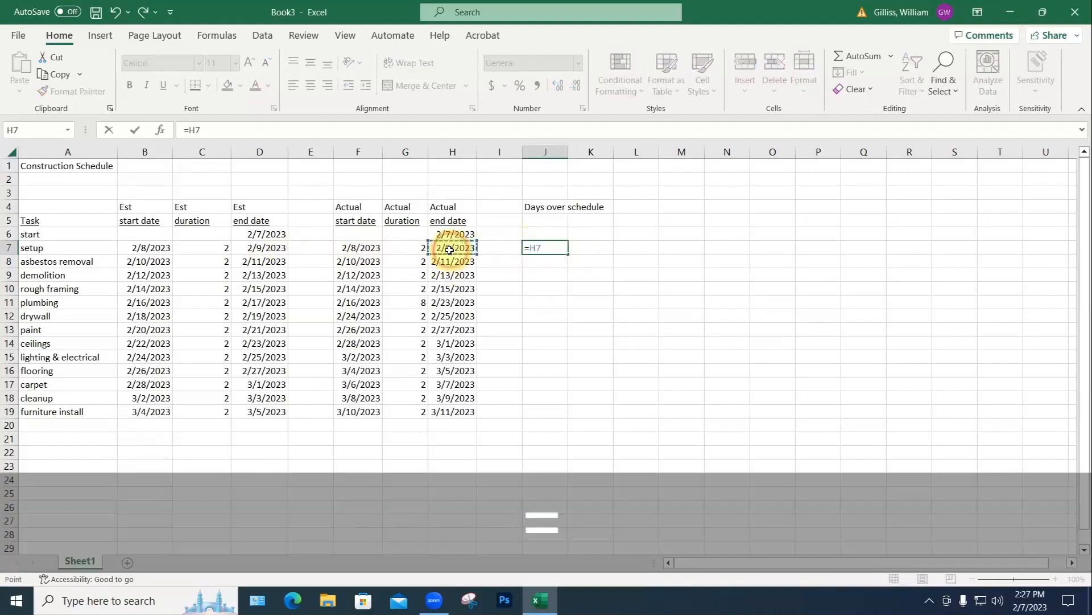
text(-)
click(263, 249)
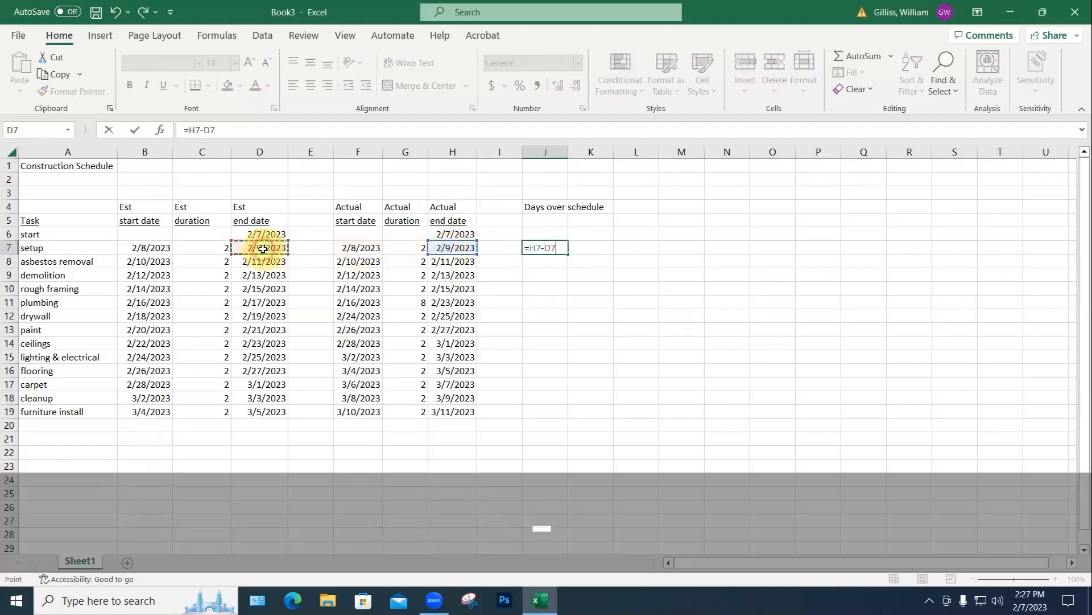
key(Return)
click(536, 248)
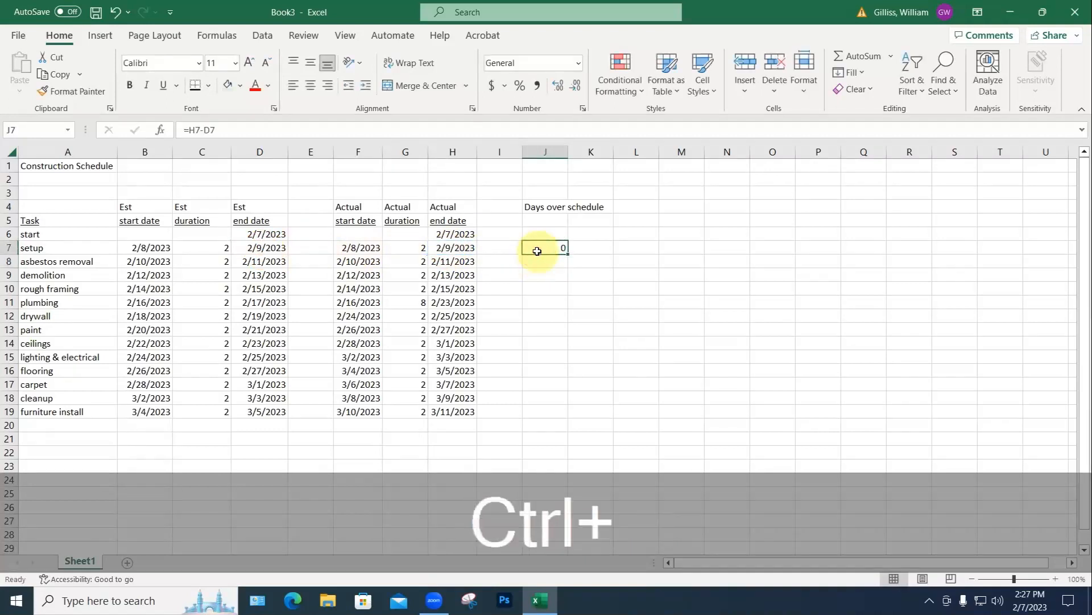
key(ctrl+c)
drag(552, 261, 543, 420)
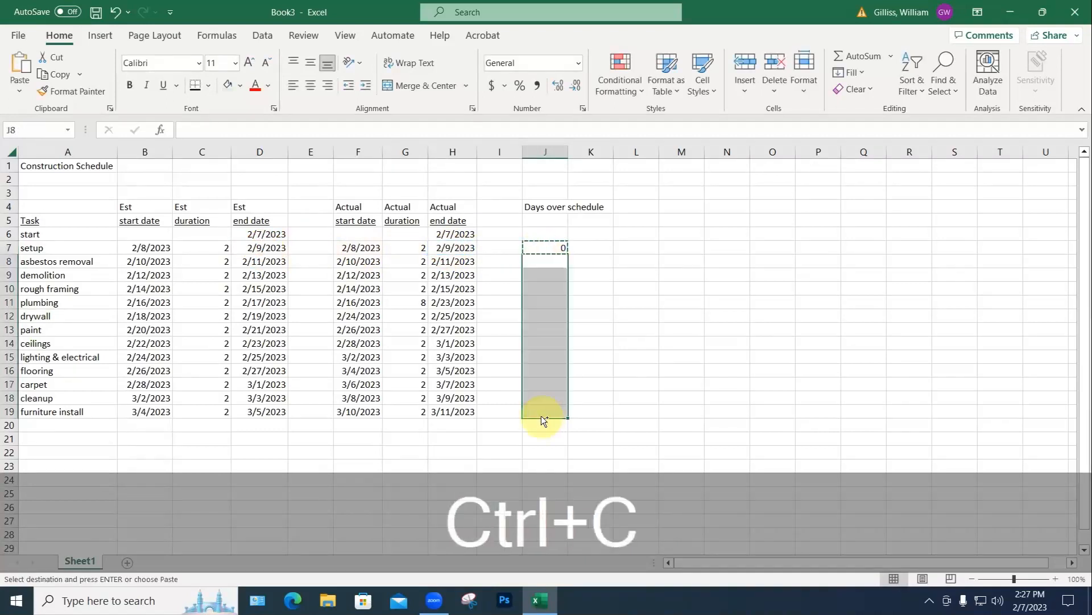
key(ctrl+v)
key(Escape)
click(653, 415)
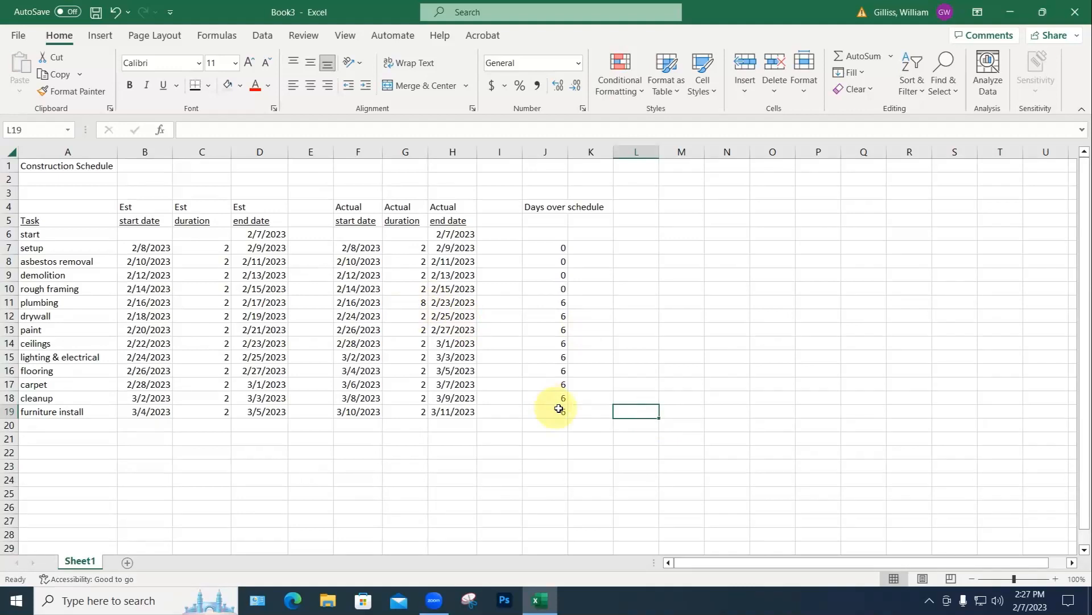
Step: Set flooring's actual duration in G16 to 1 day, dropping later overruns to 5
click(421, 371)
text(1)
key(Return)
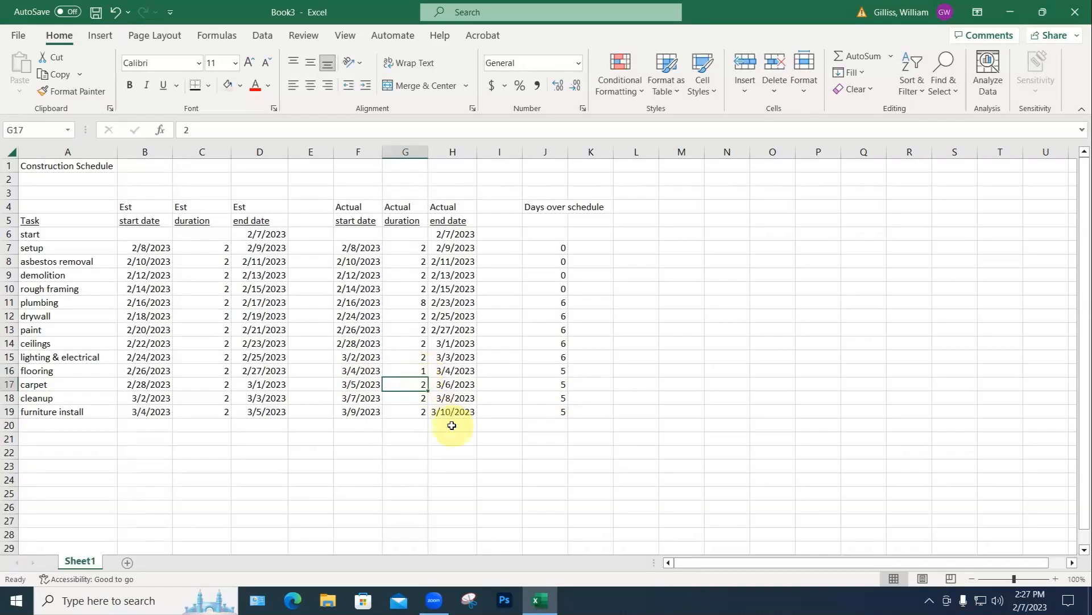
click(265, 425)
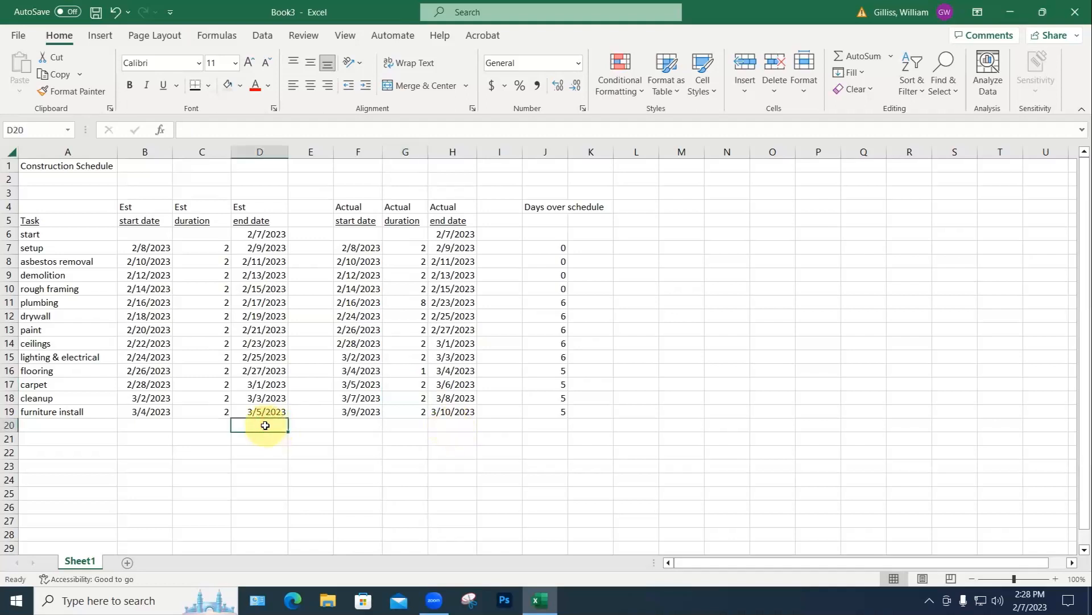
key(ctrl+z)
key(Escape)
key(ctrl+c)
key(ctrl+z)
Step: AutoSum the estimated durations in C20 (26) and the actual durations in G20 (31)
click(216, 425)
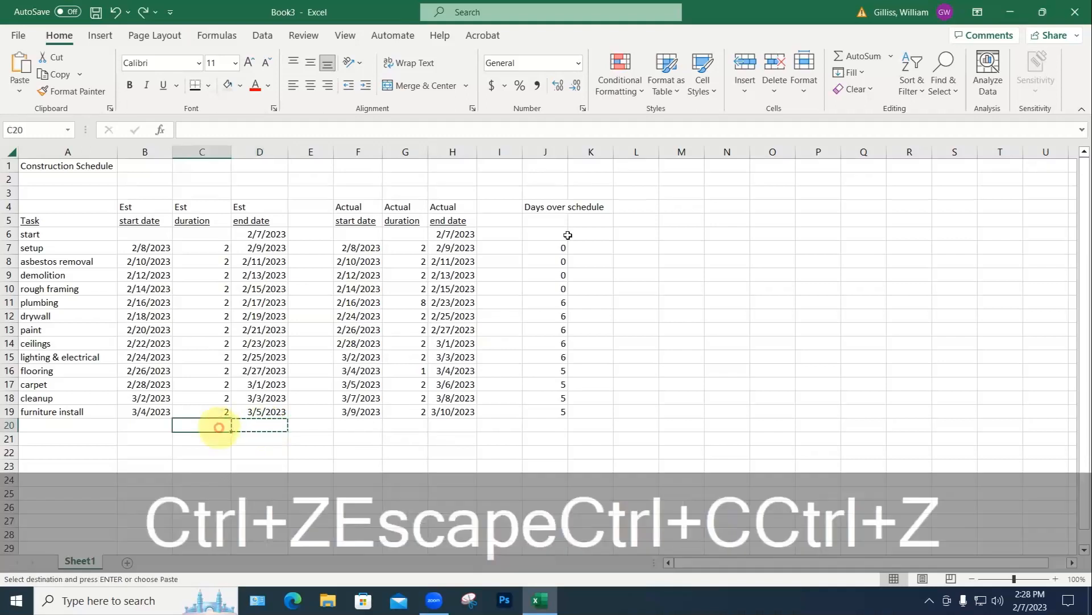
click(865, 59)
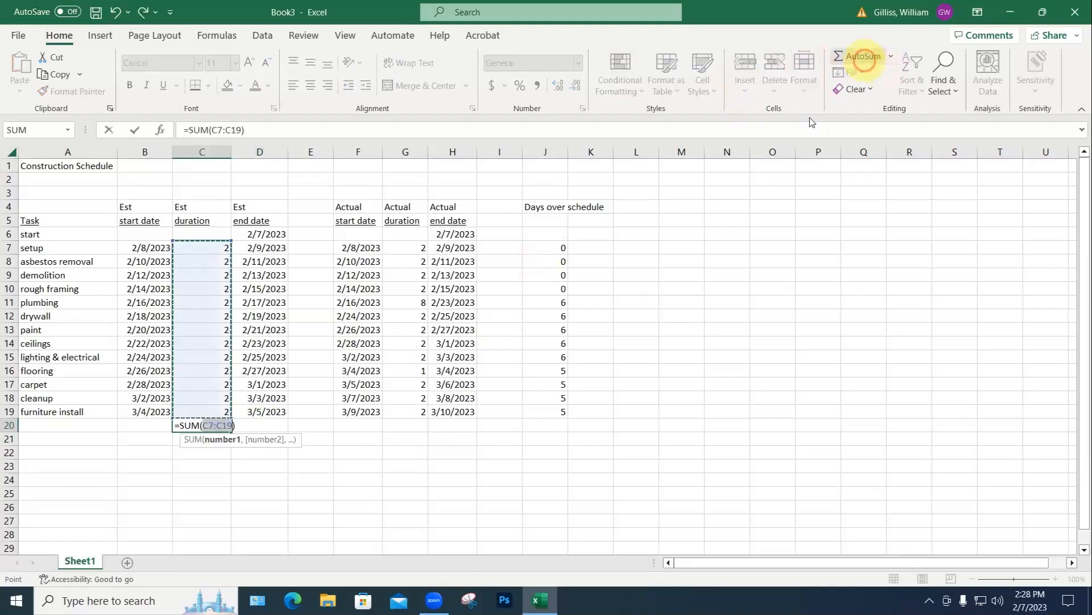
key(Return)
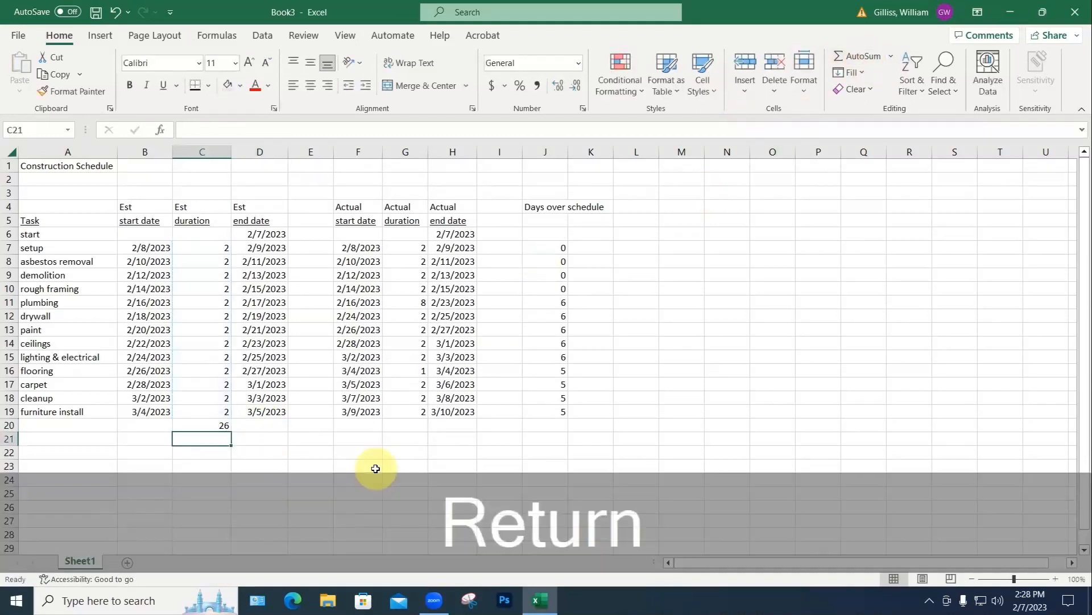
click(405, 425)
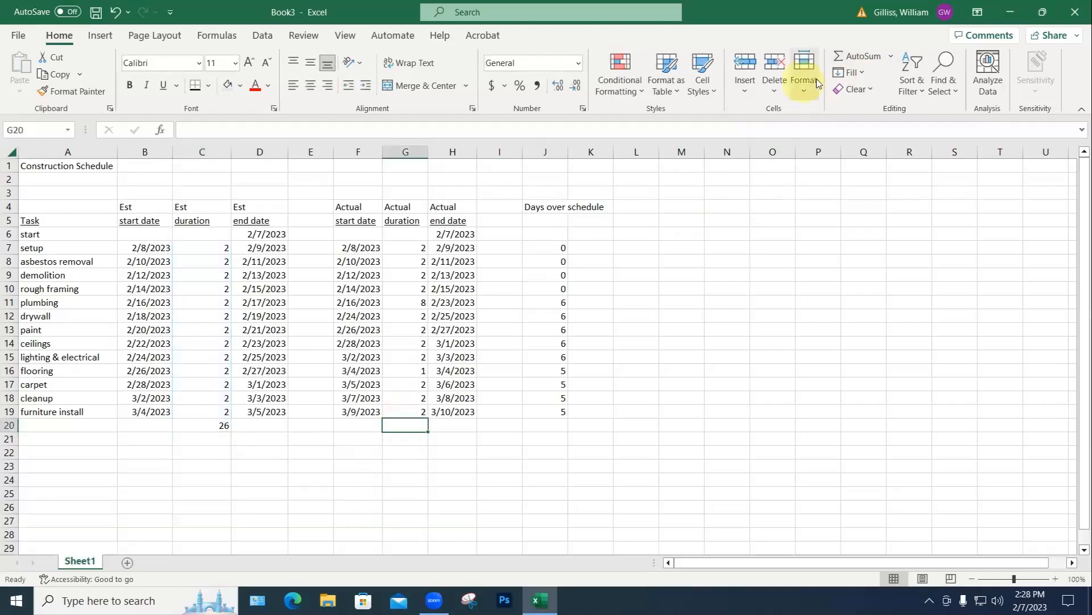
click(855, 60)
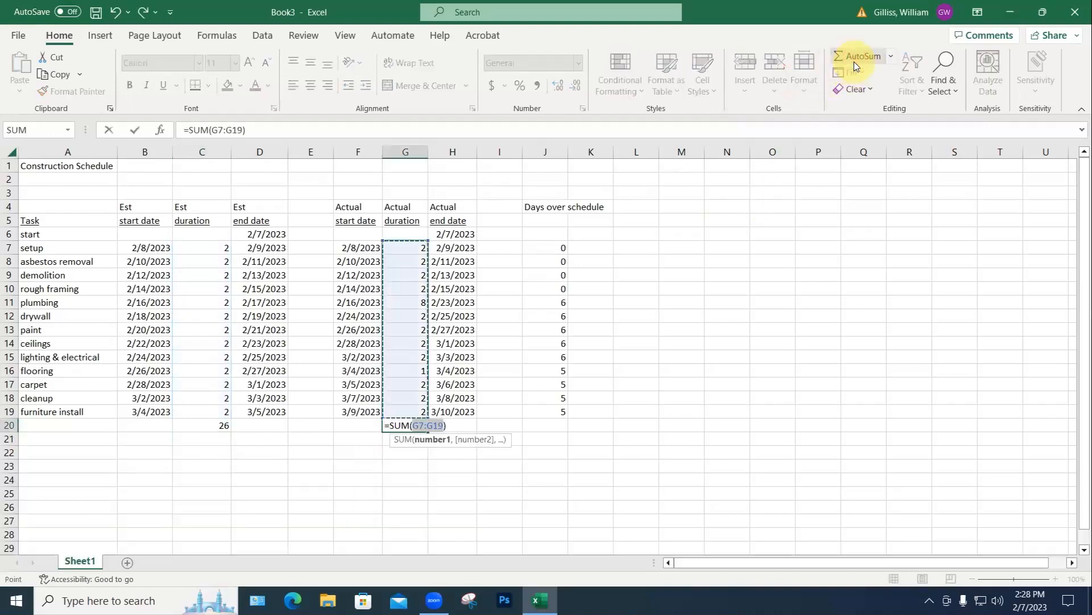
key(Return)
click(738, 383)
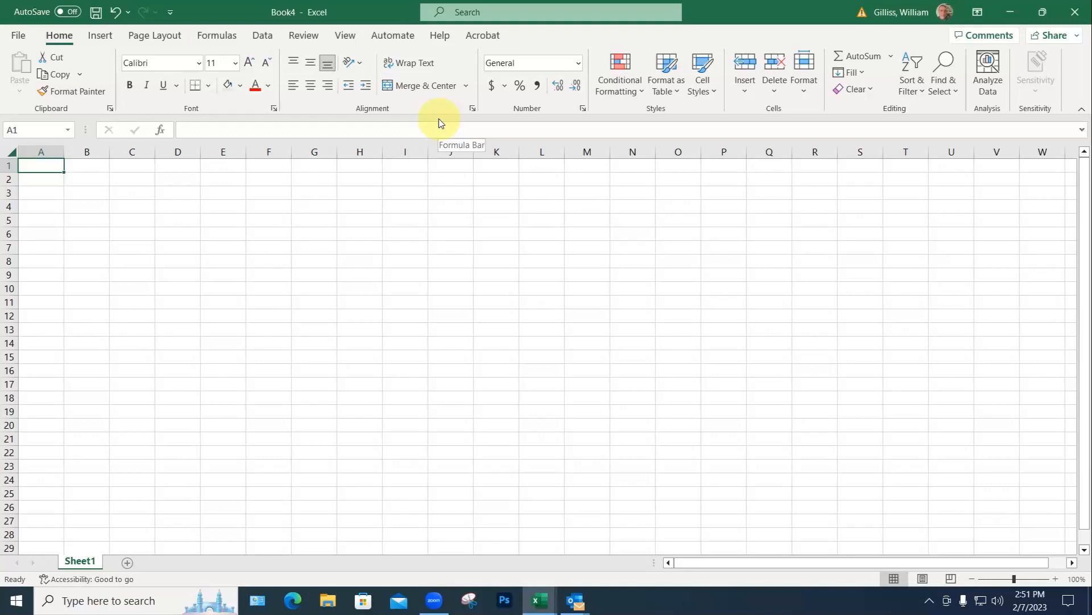
Step: Enter the headings Program, Current majors and Total SF across A3:C4
click(39, 206)
key(shift+p)
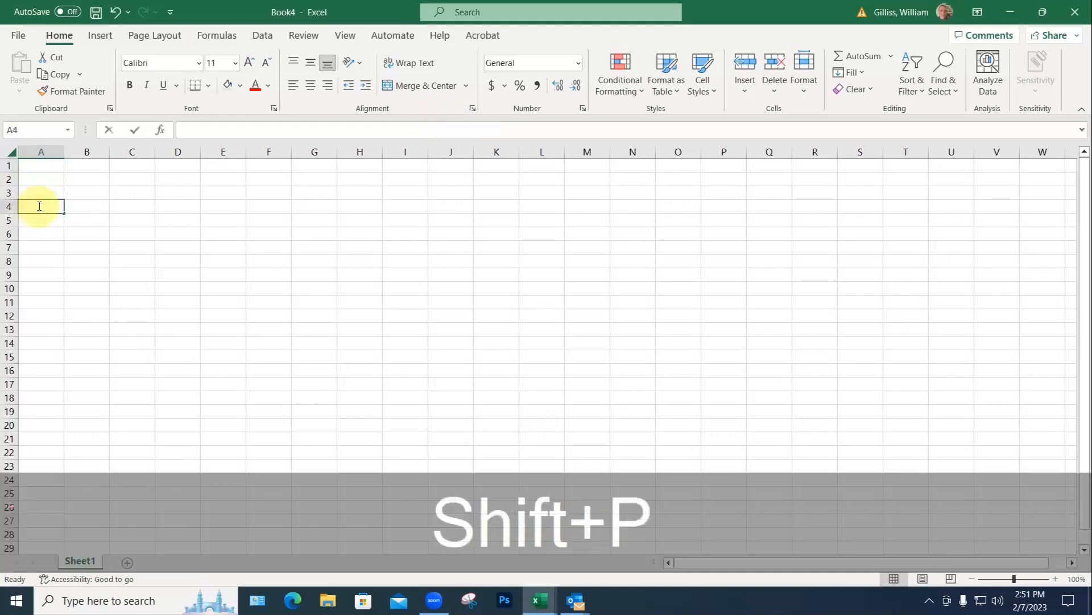
text(rogram)
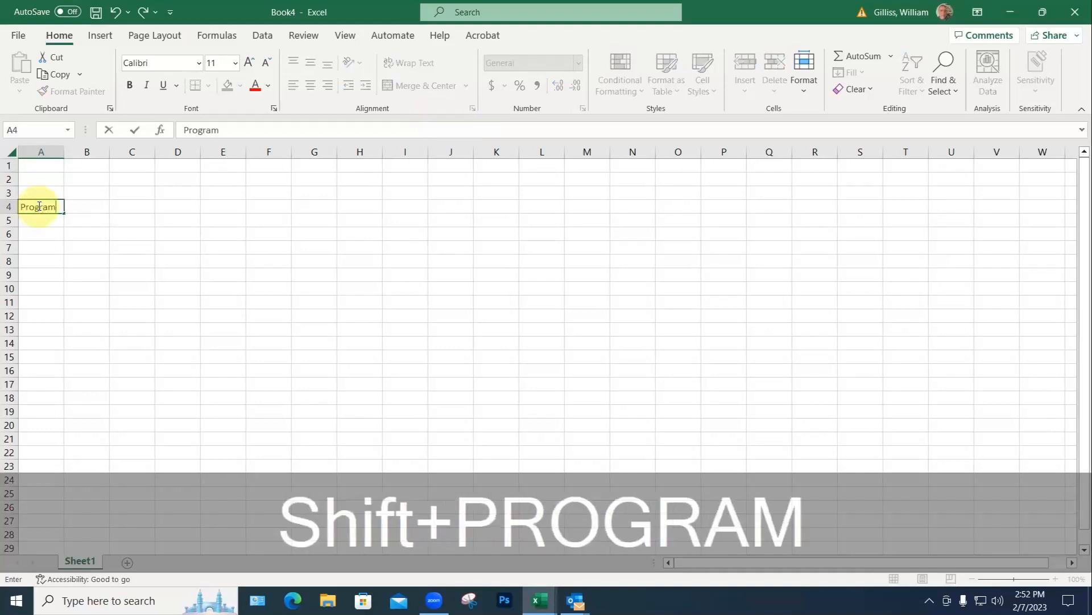
click(87, 205)
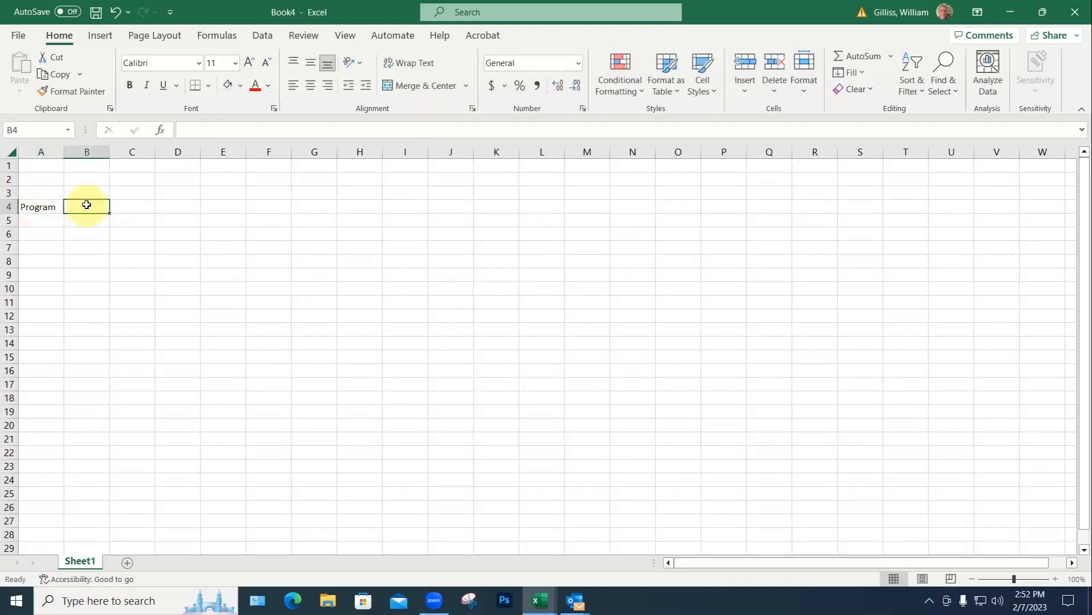
text(C)
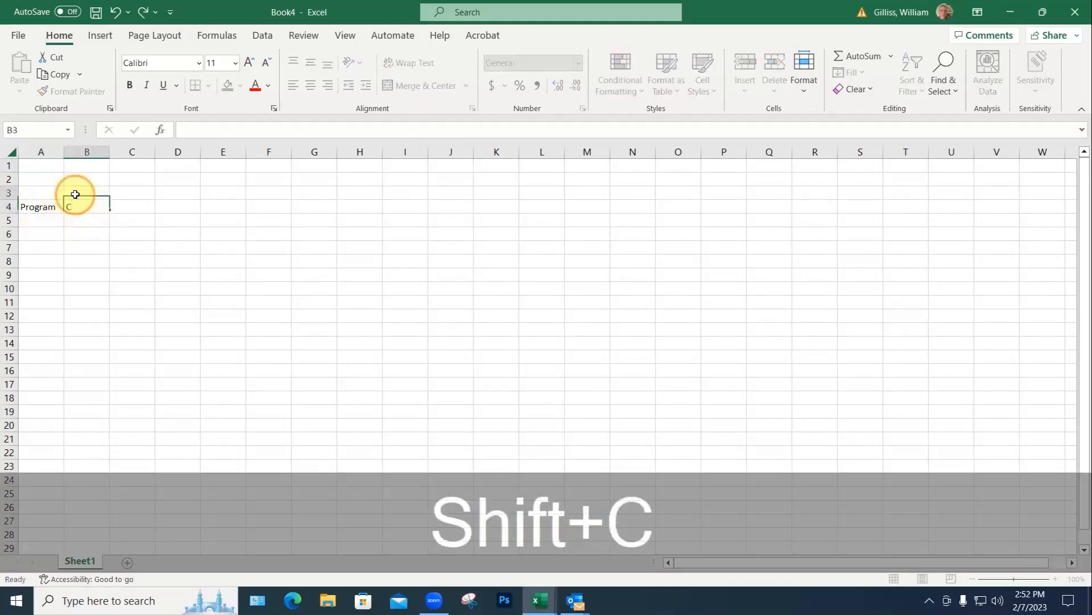
click(76, 194)
text(Current)
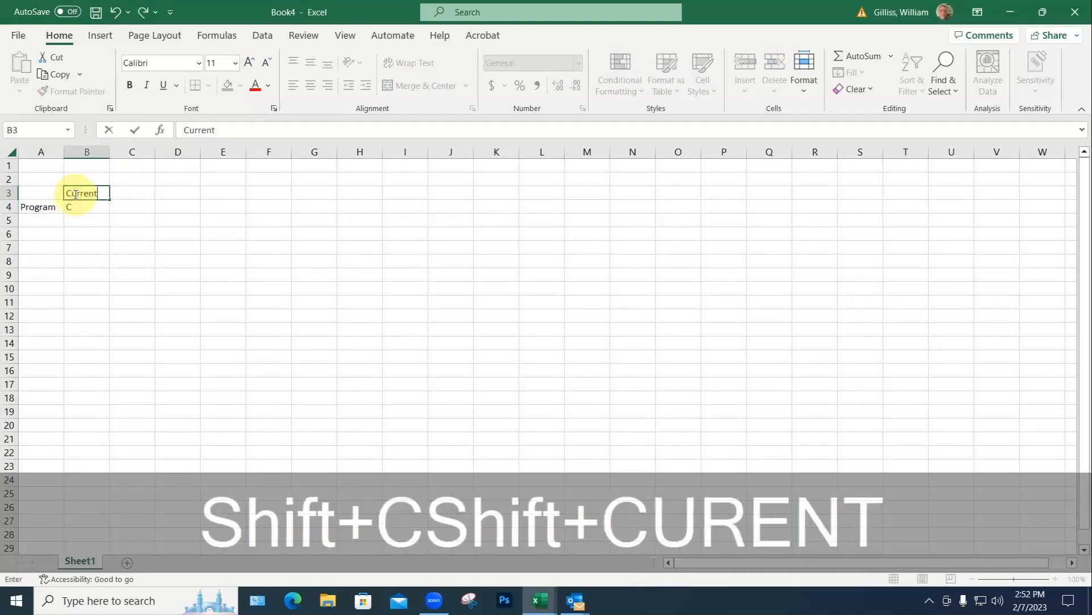
click(70, 208)
text(ma)
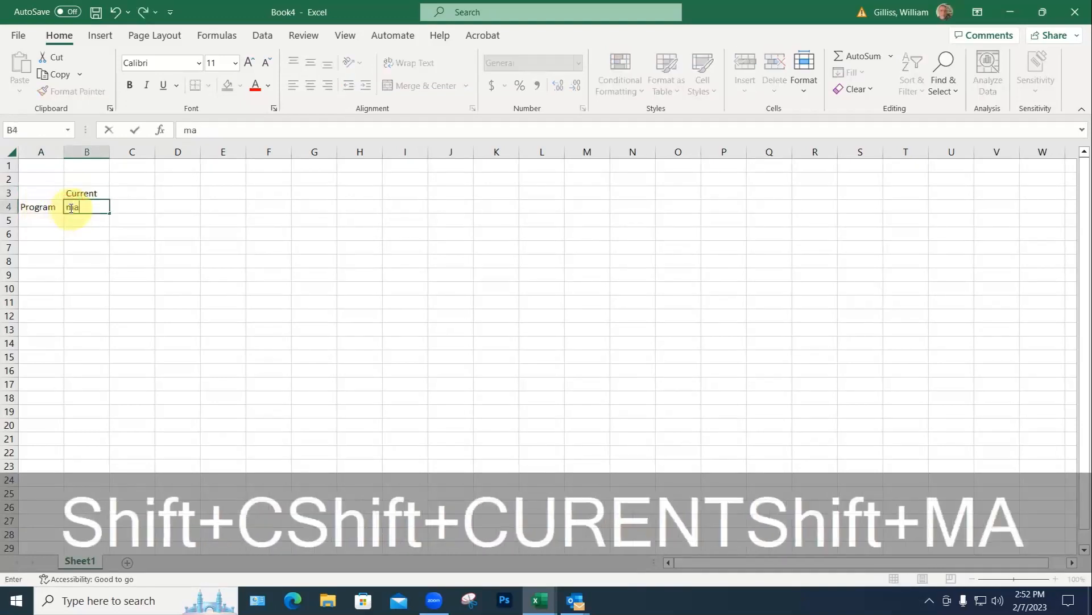
text(jors)
key(Return)
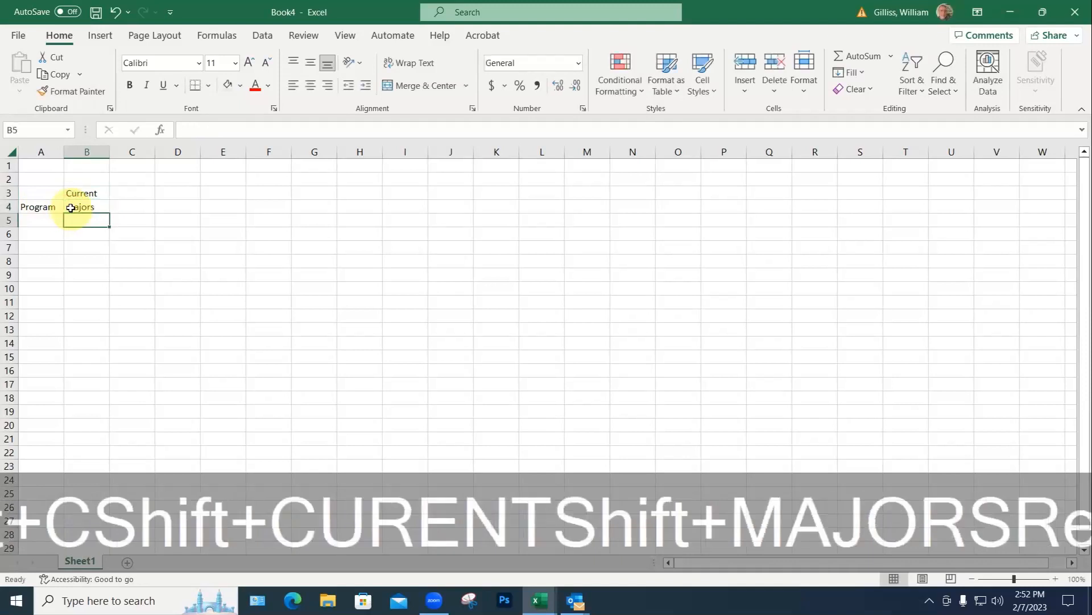
click(132, 194)
text(Total)
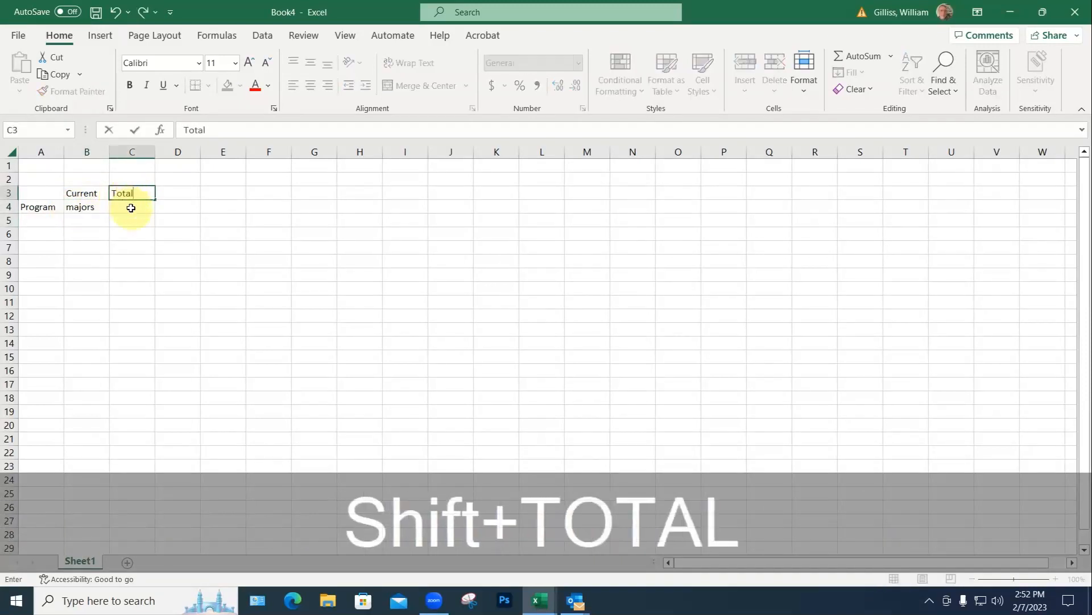
click(131, 206)
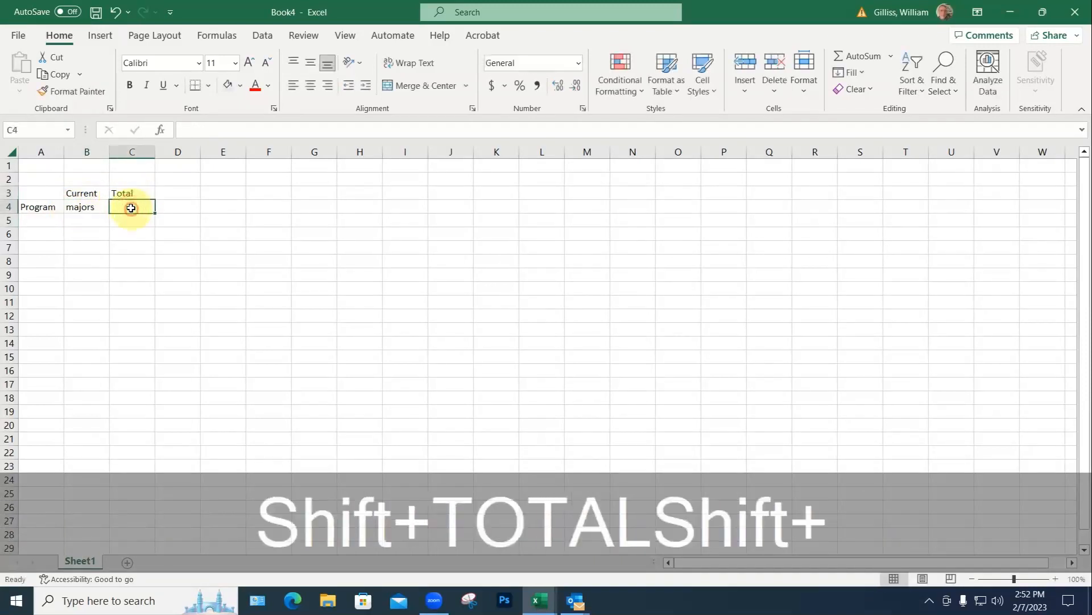
text(Sf)
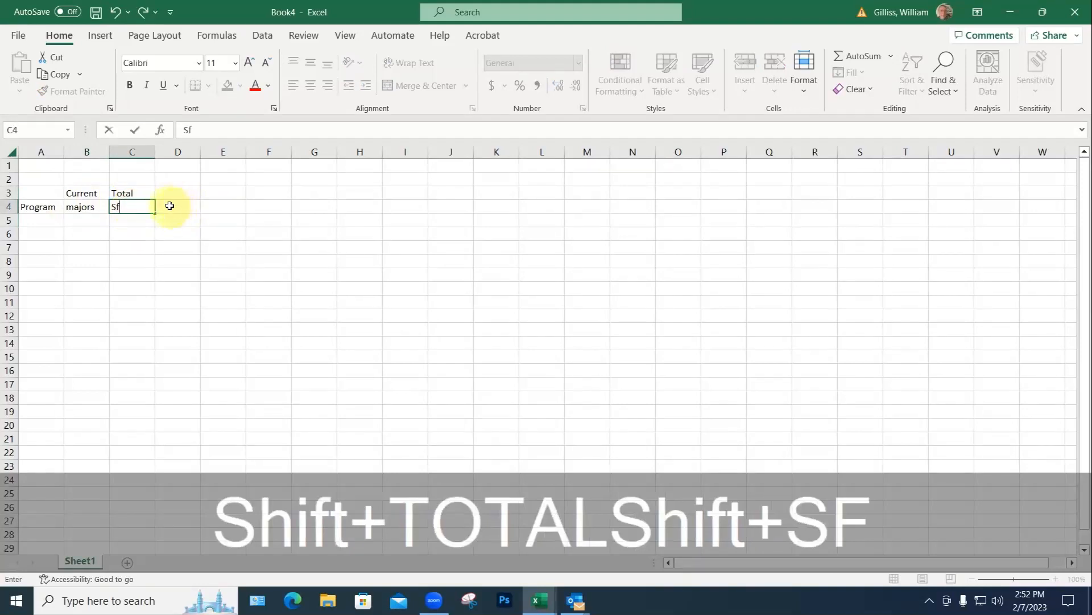
double_click(115, 206)
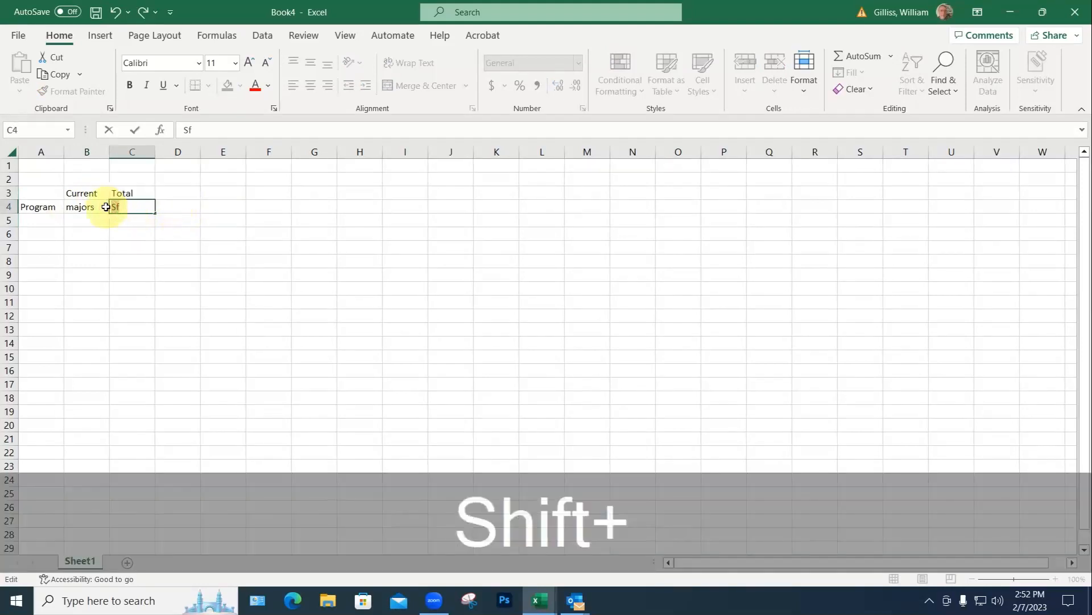
text(SF)
Step: Add the 'SF per student' heading in D3:D4 and underline the row 4 headings
click(167, 192)
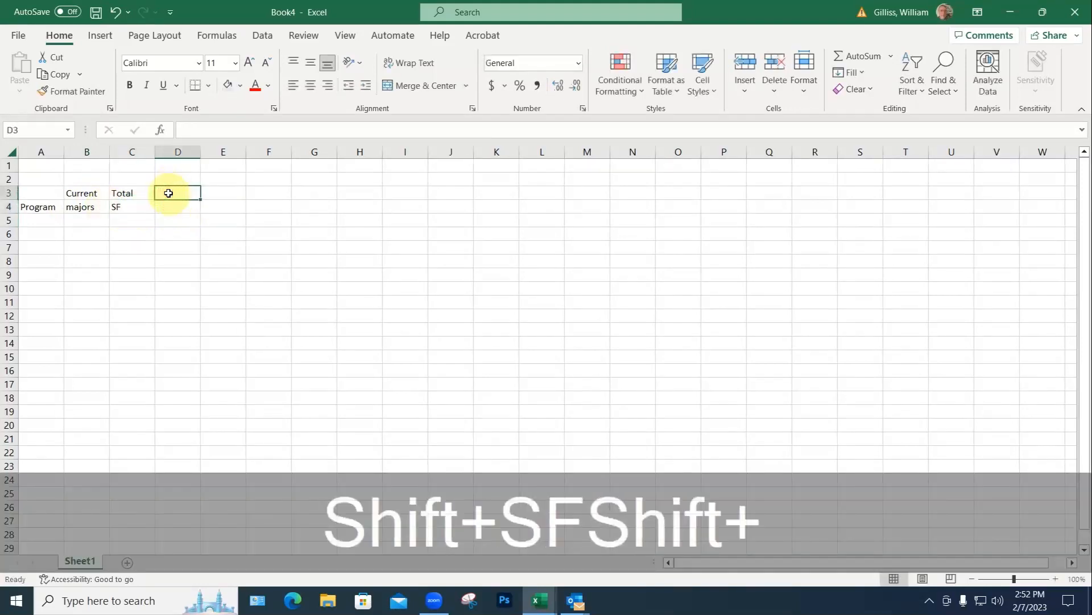
text(SR)
key(BackSpace)
text(T)
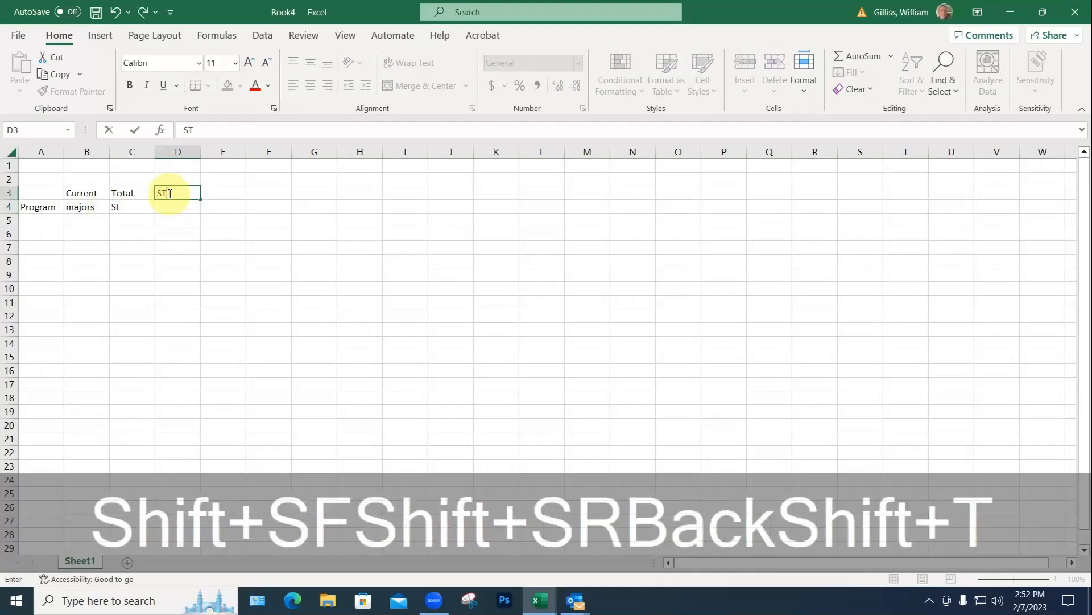
key(BackSpace)
text(F)
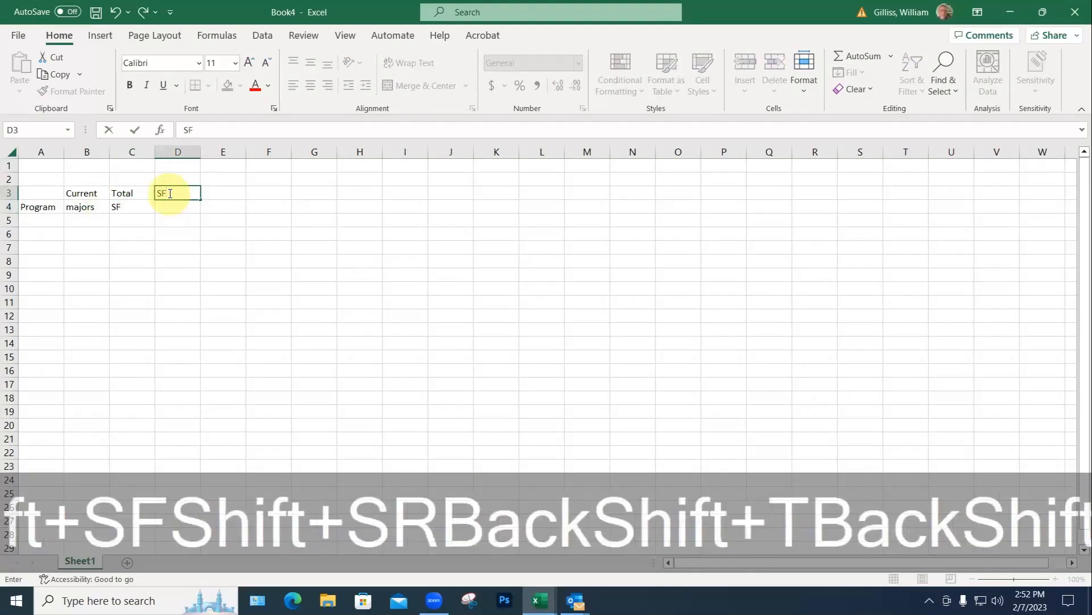
text( per)
click(174, 207)
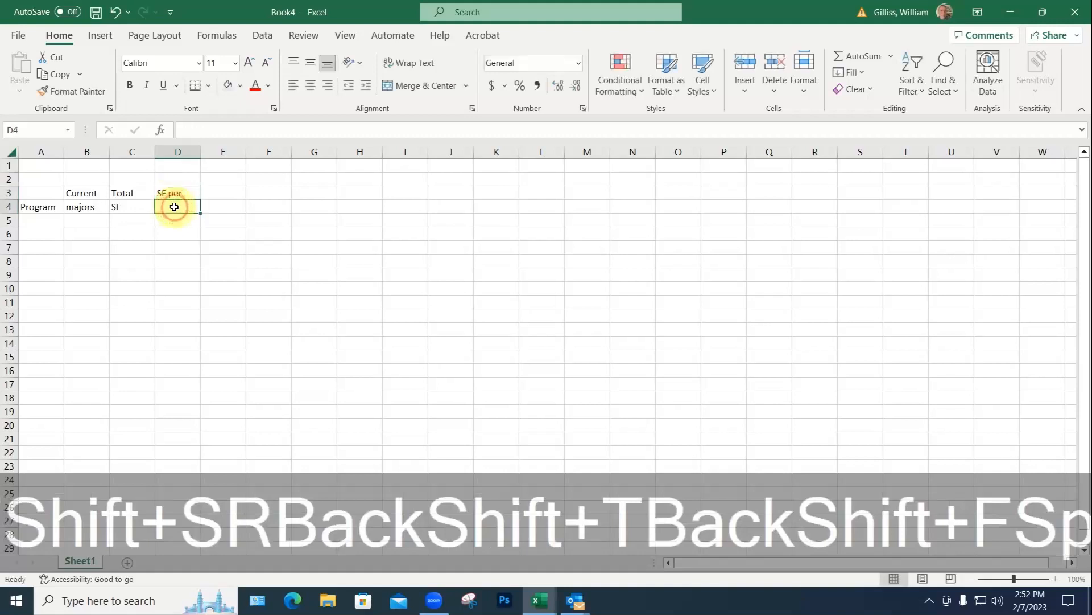
text(student)
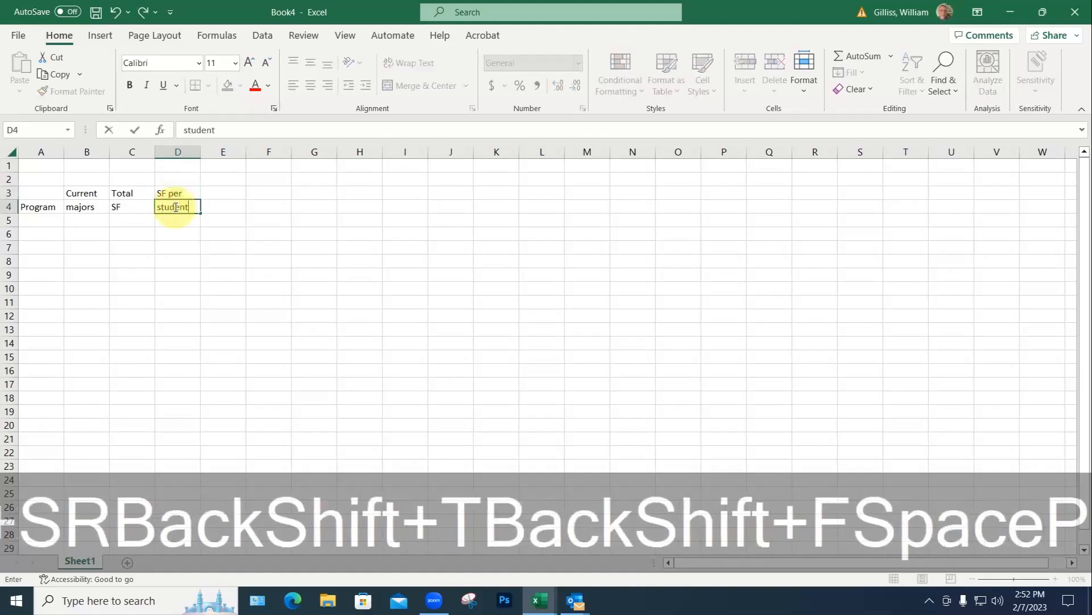
click(177, 234)
drag(44, 206, 170, 206)
click(163, 85)
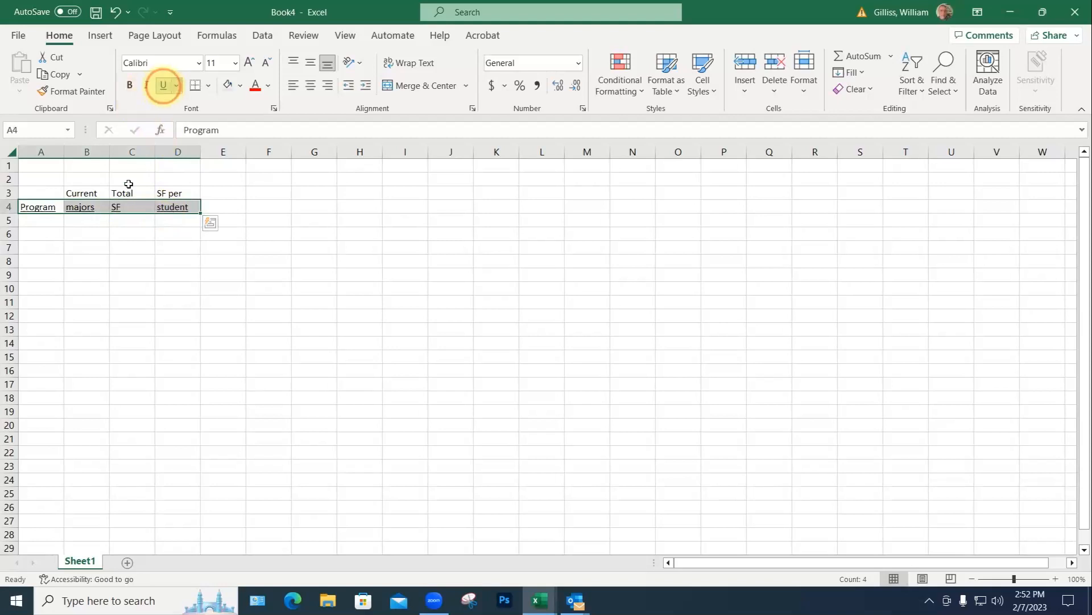
Step: Widen column A and list program names from Interior Design and Graphic downward
click(42, 223)
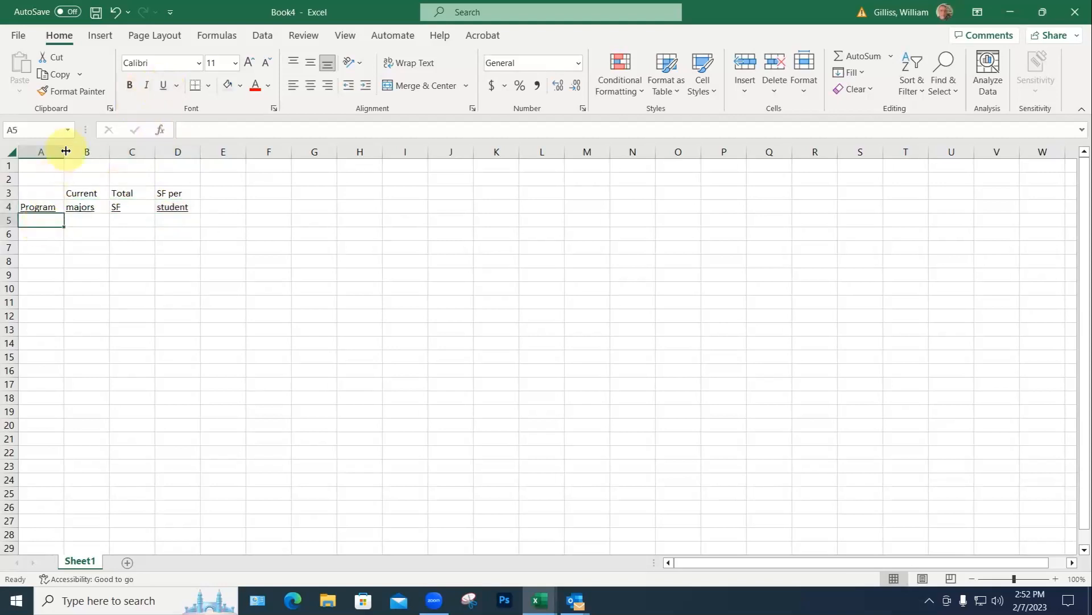
drag(66, 151, 119, 151)
text(Interi)
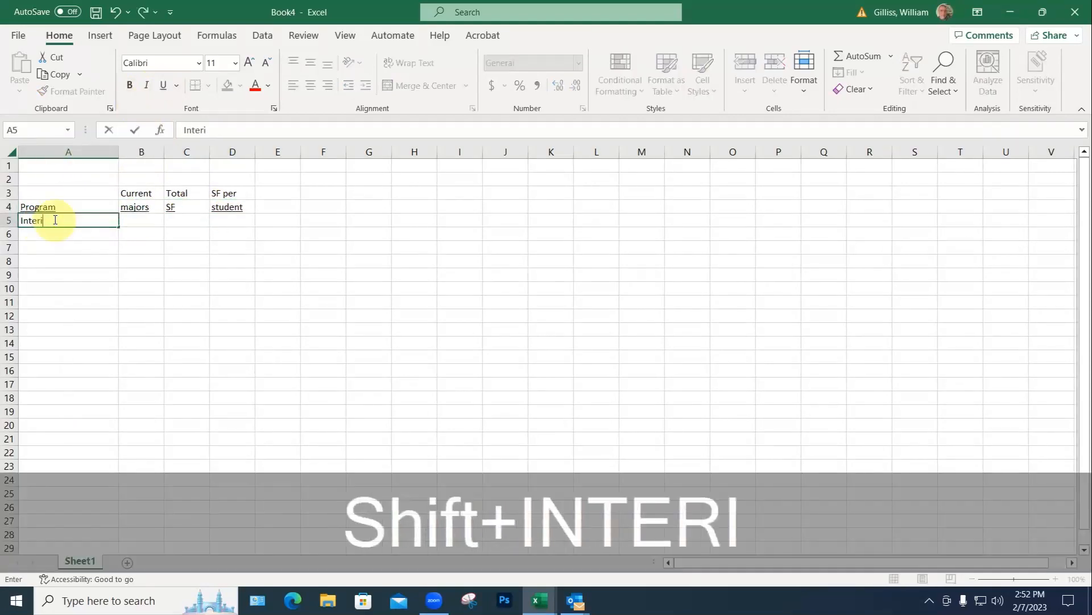
text(or Design)
key(Return)
text(Graphic Design)
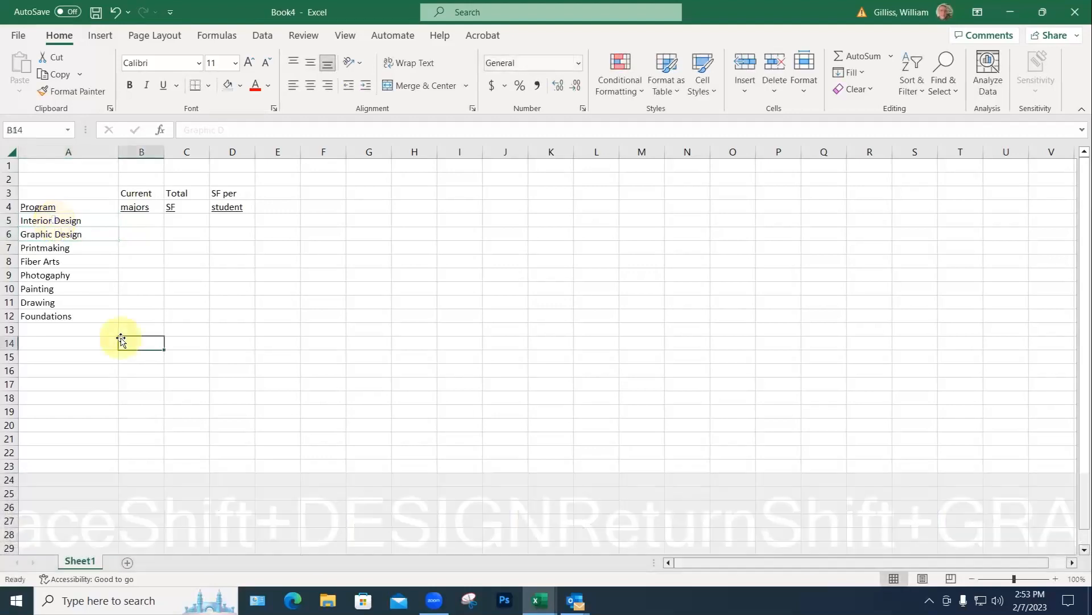
click(121, 340)
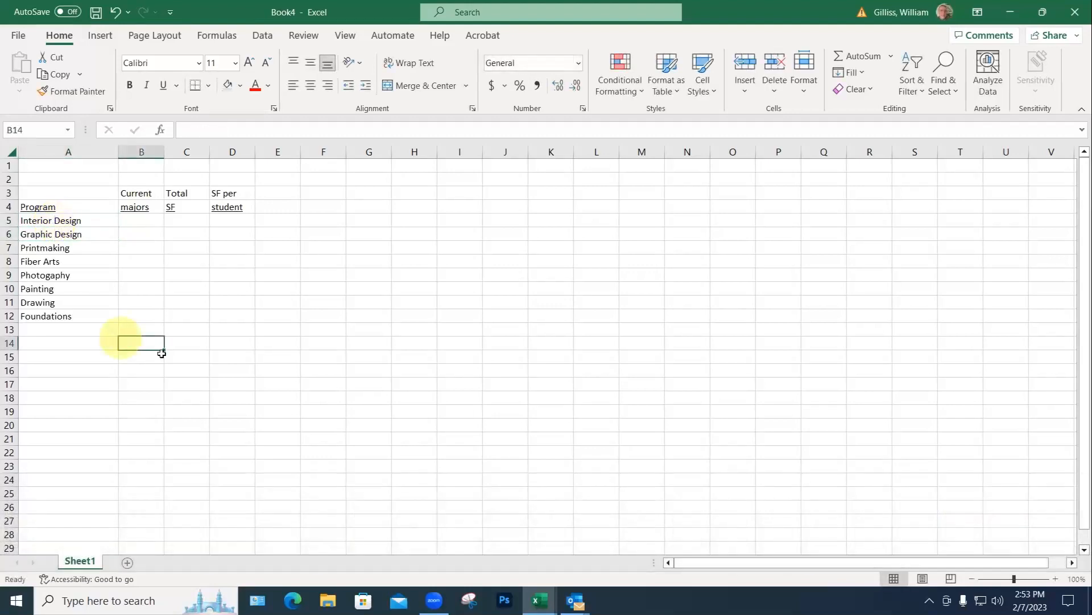
Step: Enter current majors: 46 for Interior Design, 18 for Graphic Design, and 20 from B7
click(139, 221)
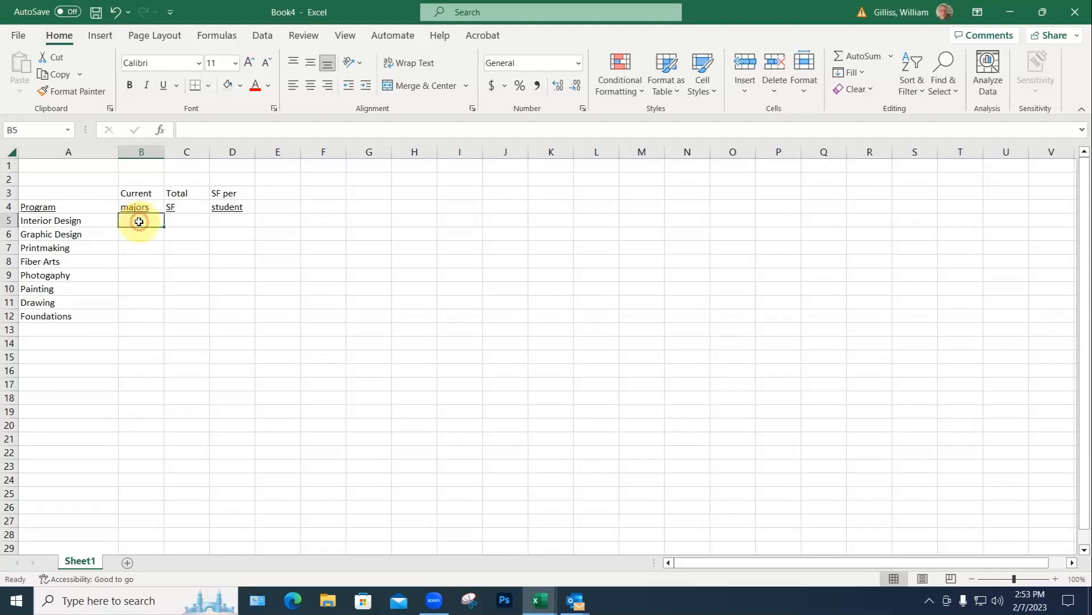
text(46)
click(139, 234)
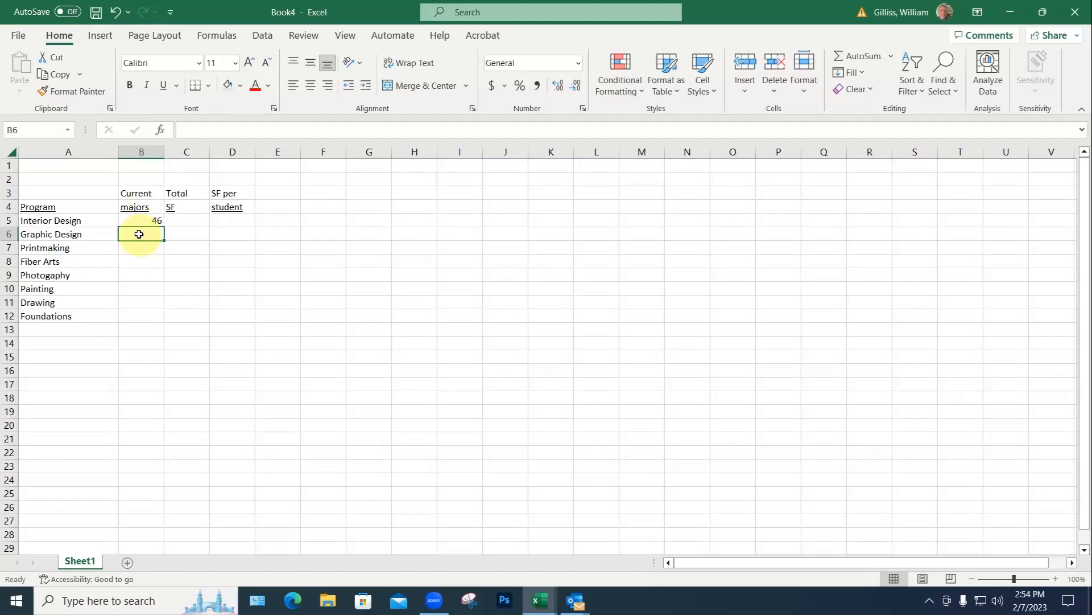
key(ctrl+z)
text(18)
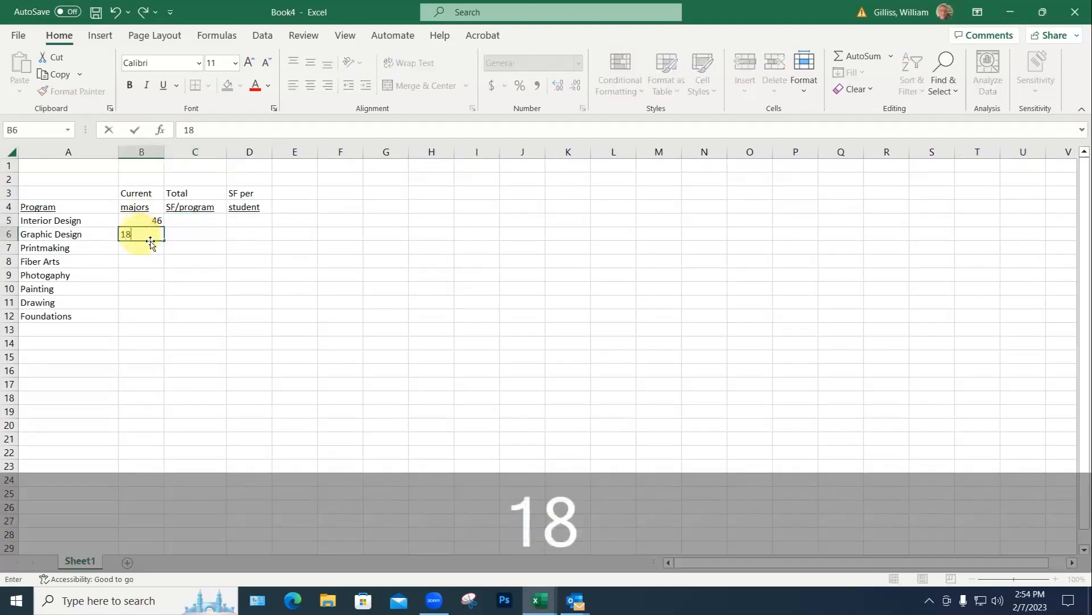
click(183, 233)
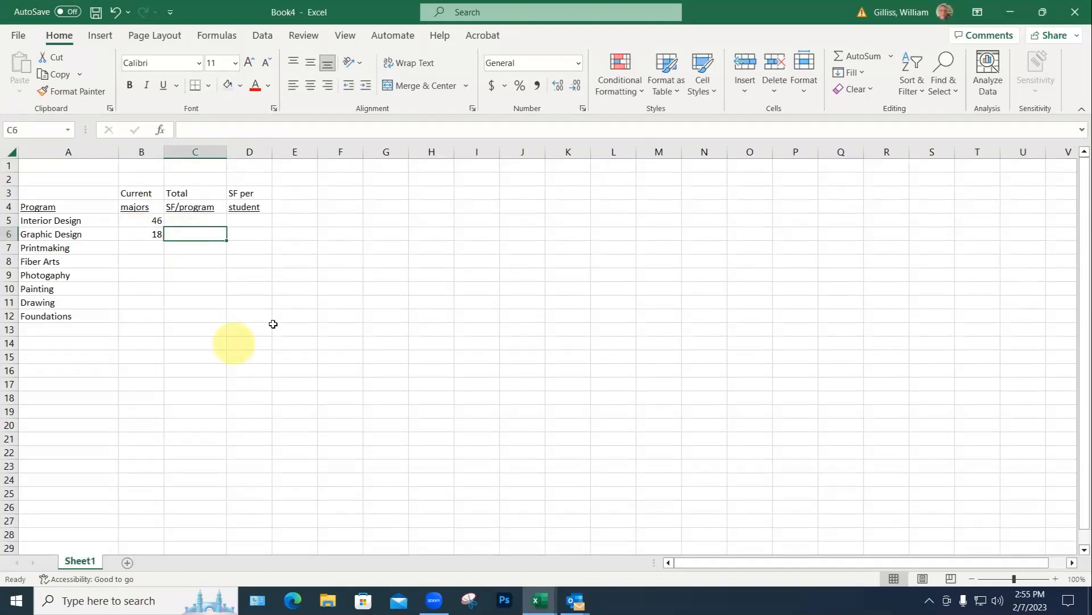
click(154, 249)
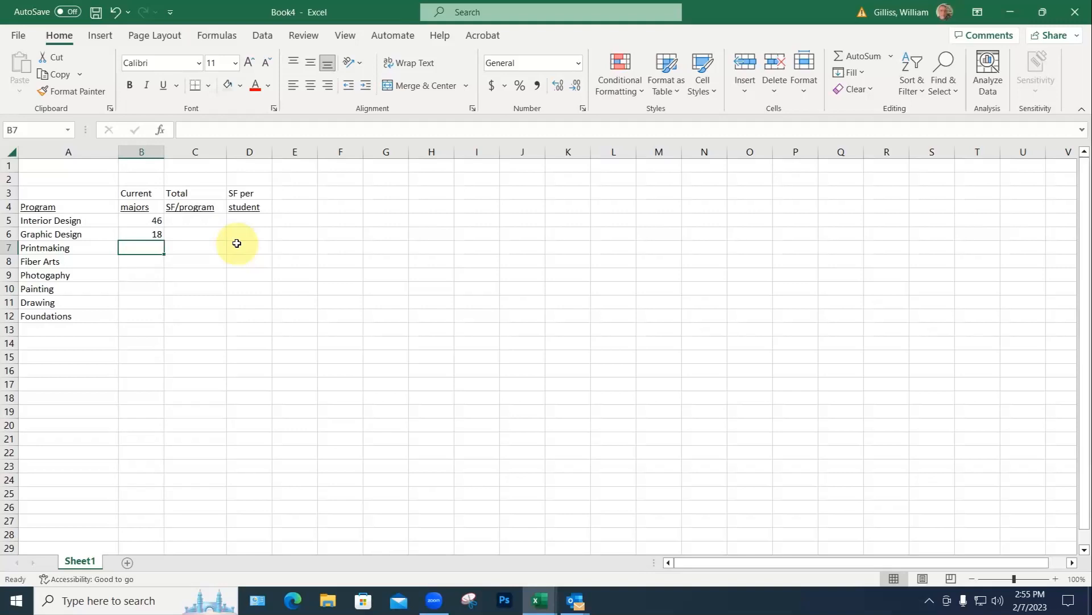
text(20)
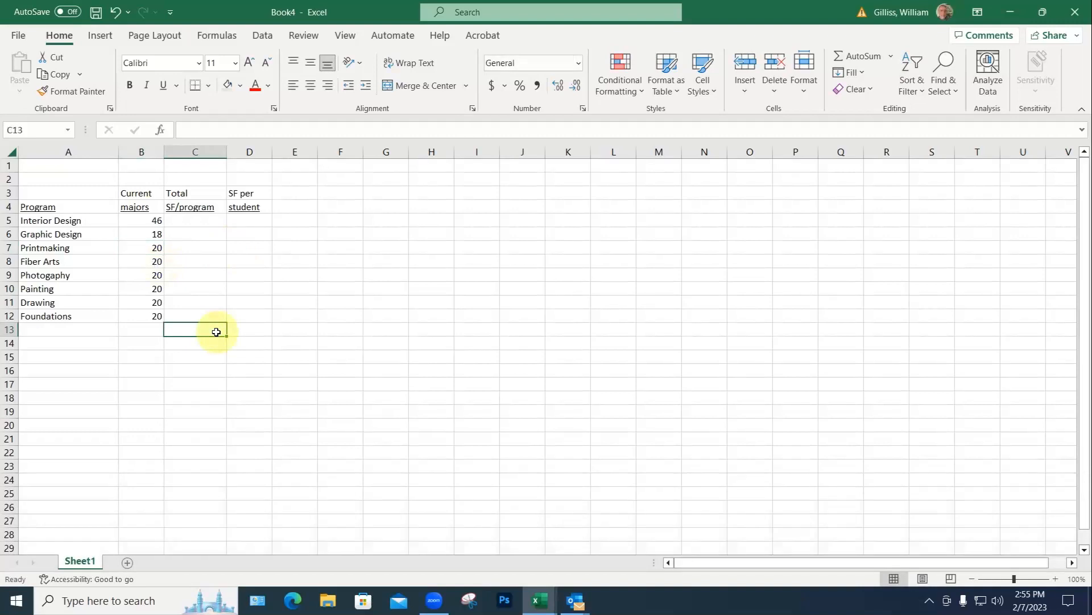
Step: Enter 2800 as Interior Design's total classroom SF in C5
click(194, 221)
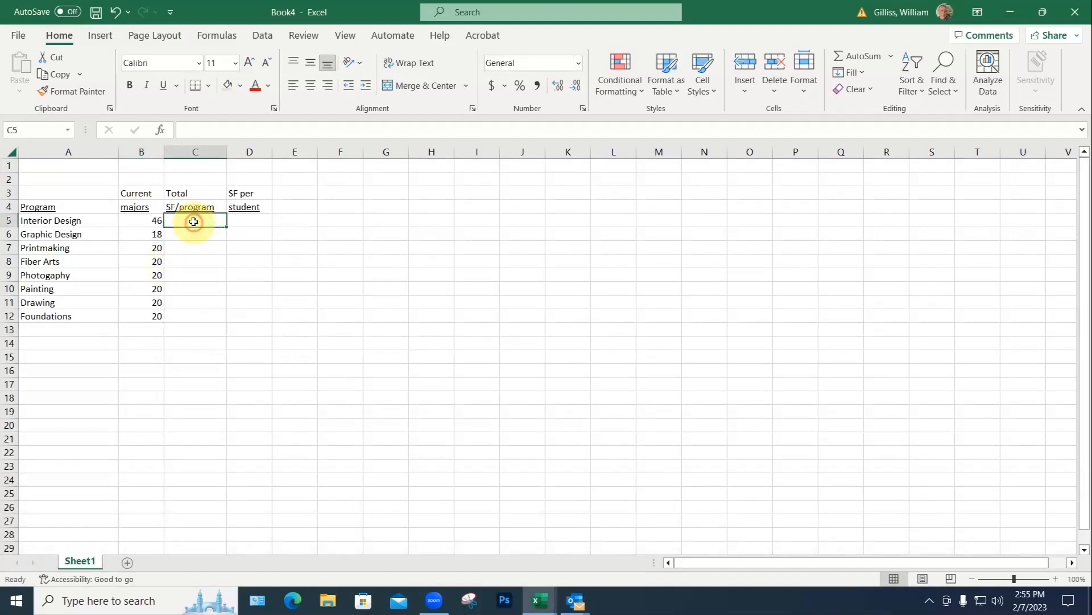
text(2888)
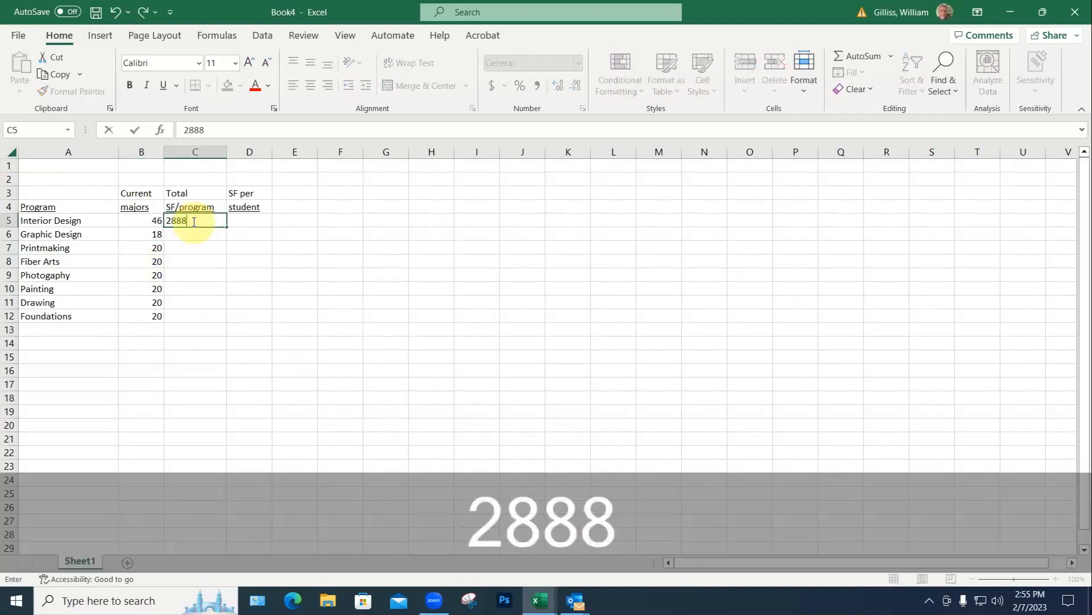
key(BackSpace)
key(BackSpace)
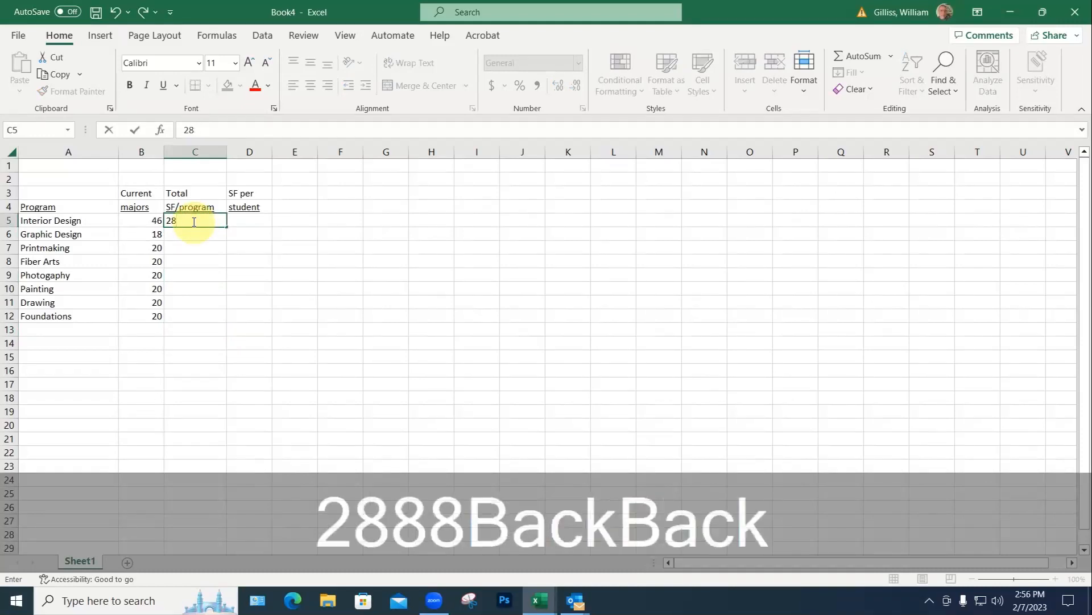
text(00)
key(Return)
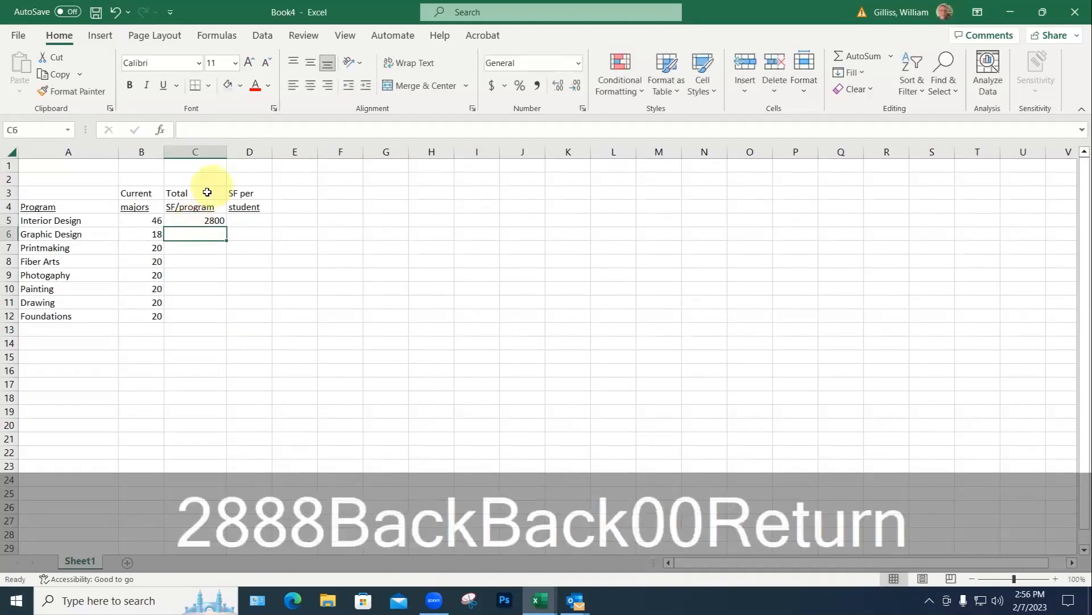
Step: Rename the C3 heading to 'Total classroom' and widen column C to fit it
double_click(206, 193)
text(c)
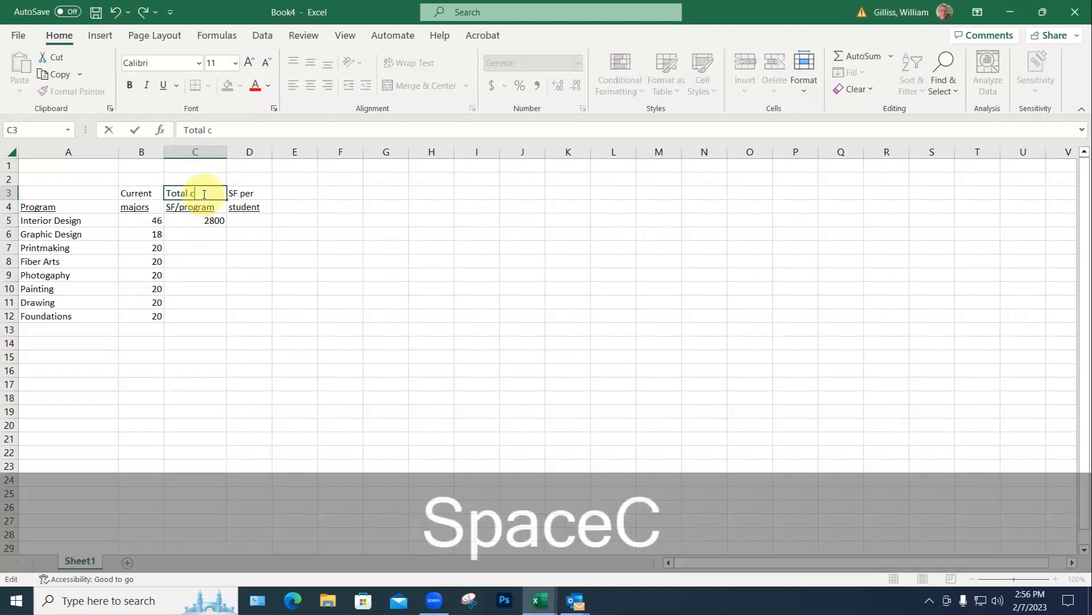
text(alssroom)
key(Return)
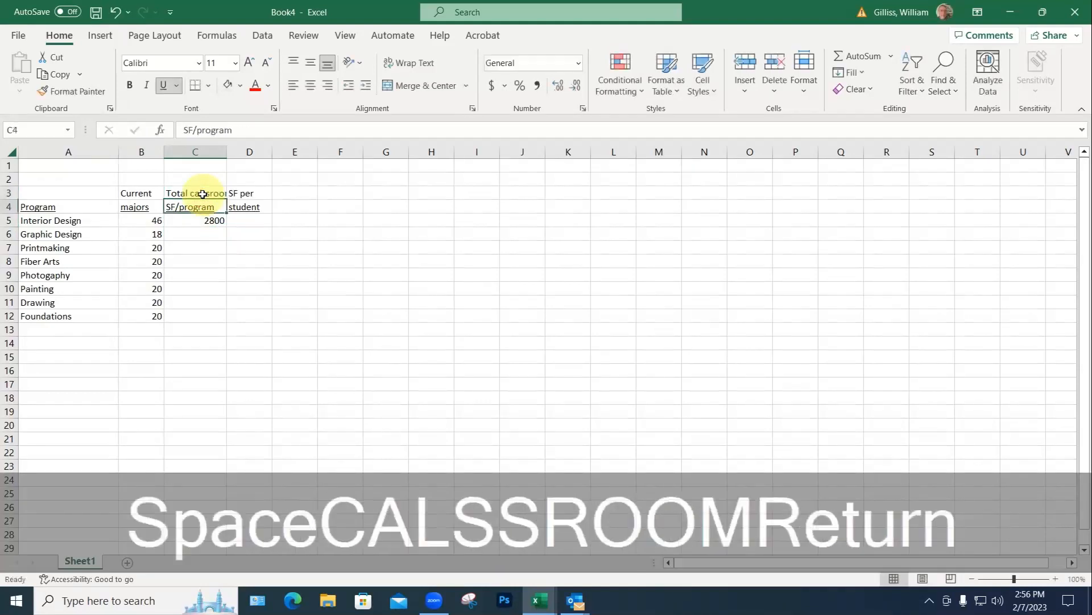
drag(227, 153, 242, 154)
Step: Enter 3150 for Graphic Design and 1000 for Printmaking, then fill C8:C12 with 1000
click(224, 234)
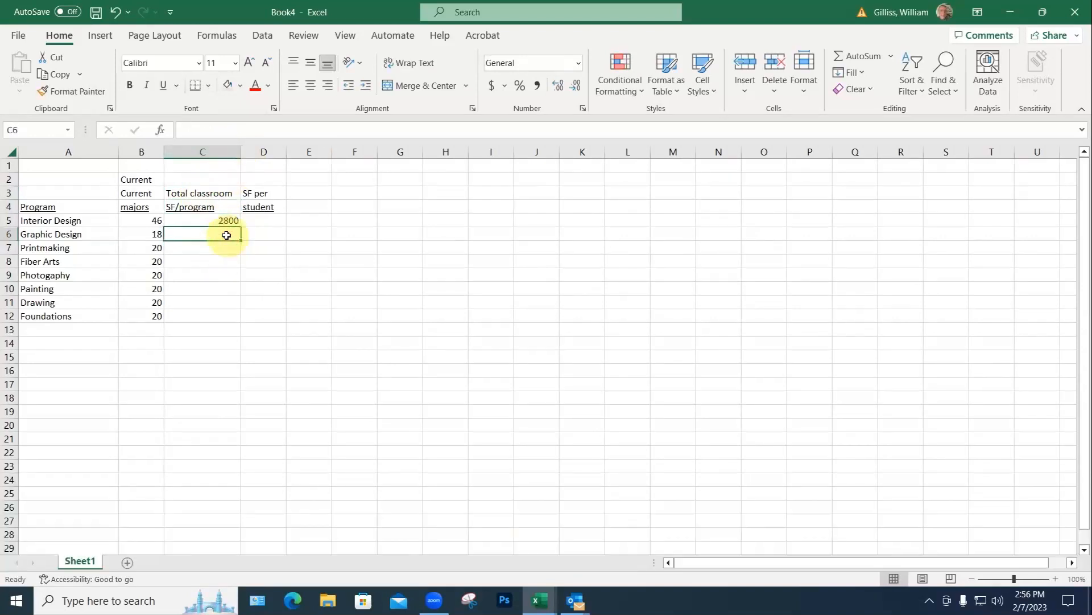
text(3)
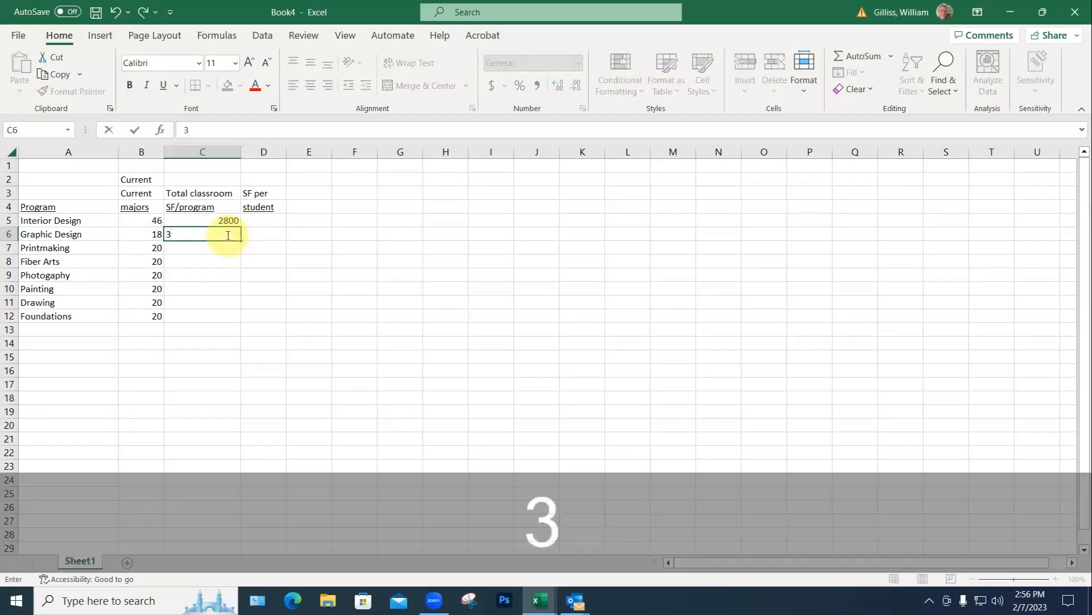
text(150)
key(Return)
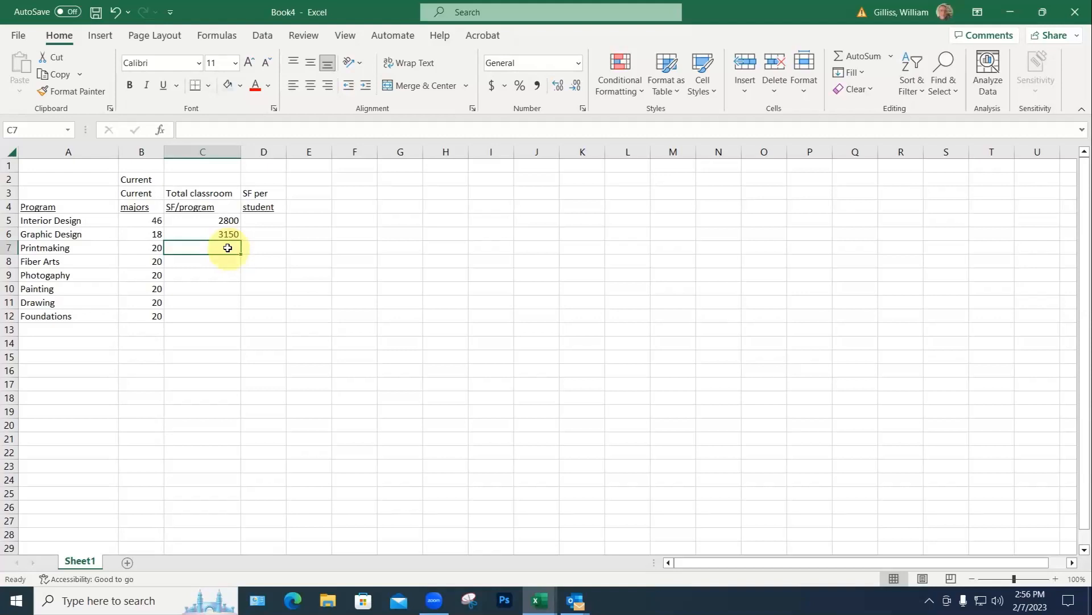
text(100)
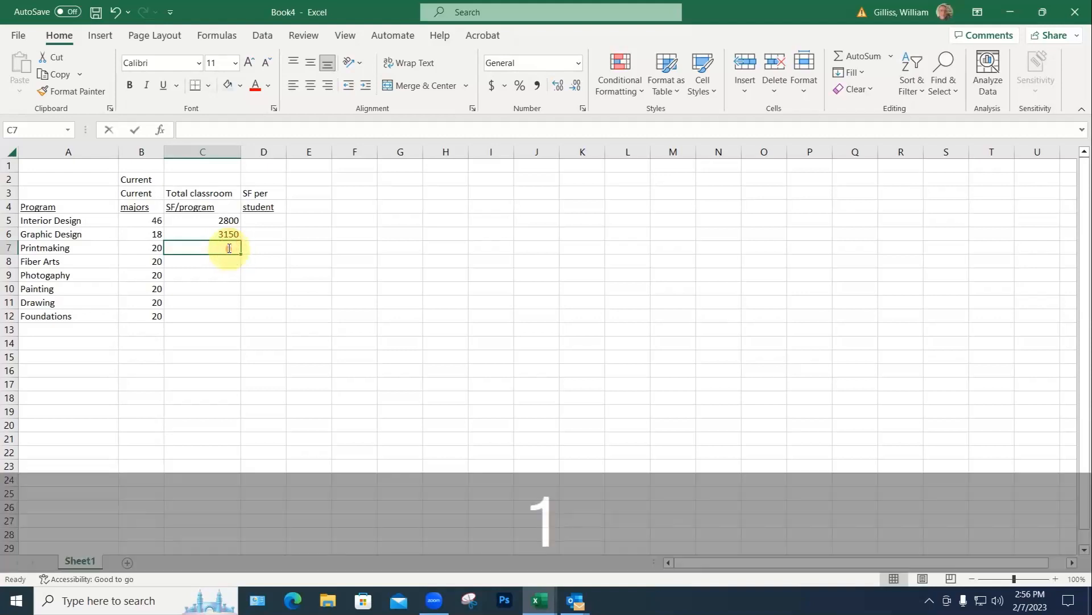
text(0)
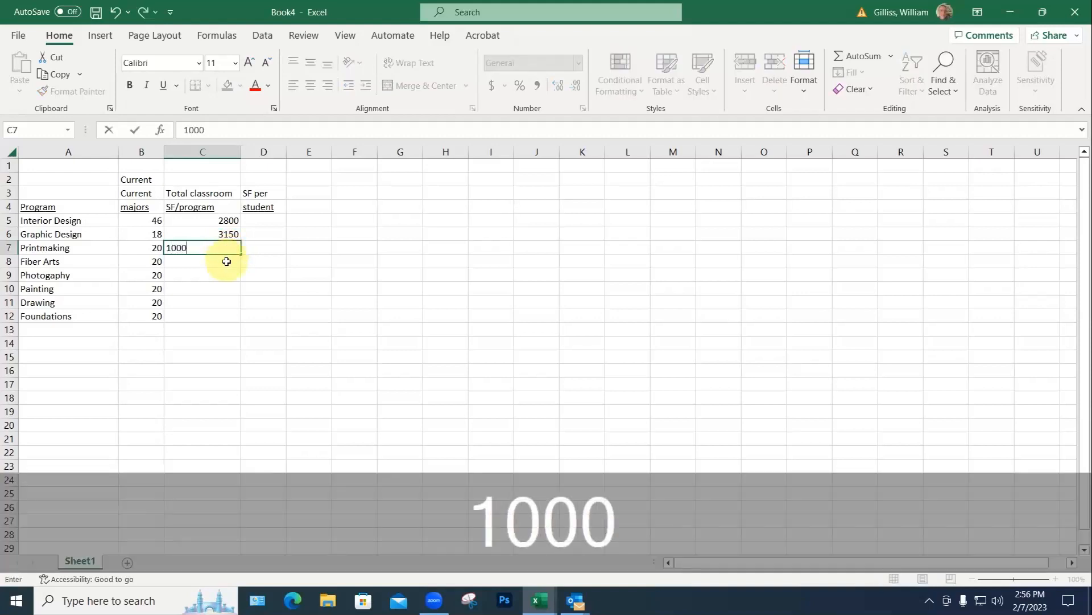
click(222, 250)
key(ctrl+Return)
key(ctrl+c)
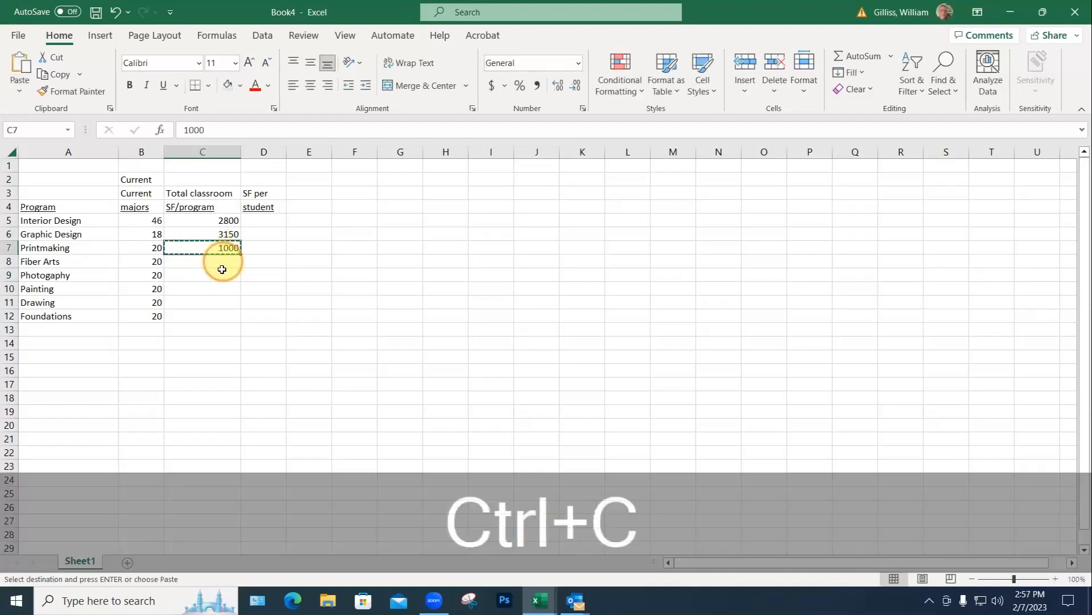
drag(223, 260, 218, 311)
key(ctrl+v)
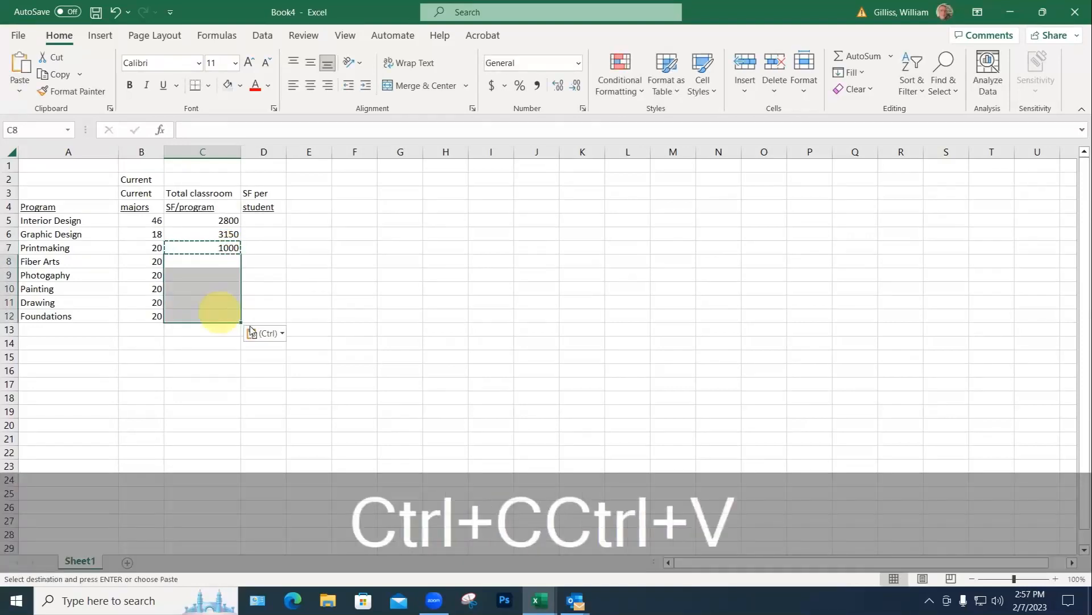
key(Escape)
click(258, 223)
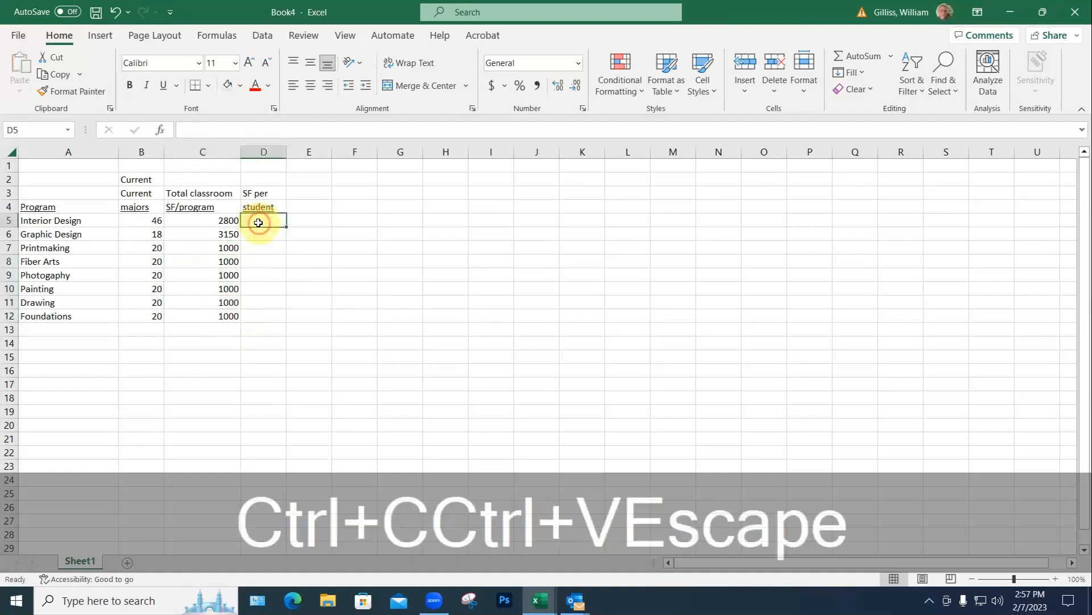
Step: Enter =C5/B5 in D5, copy it down D6:D12, and widen column C
text(=)
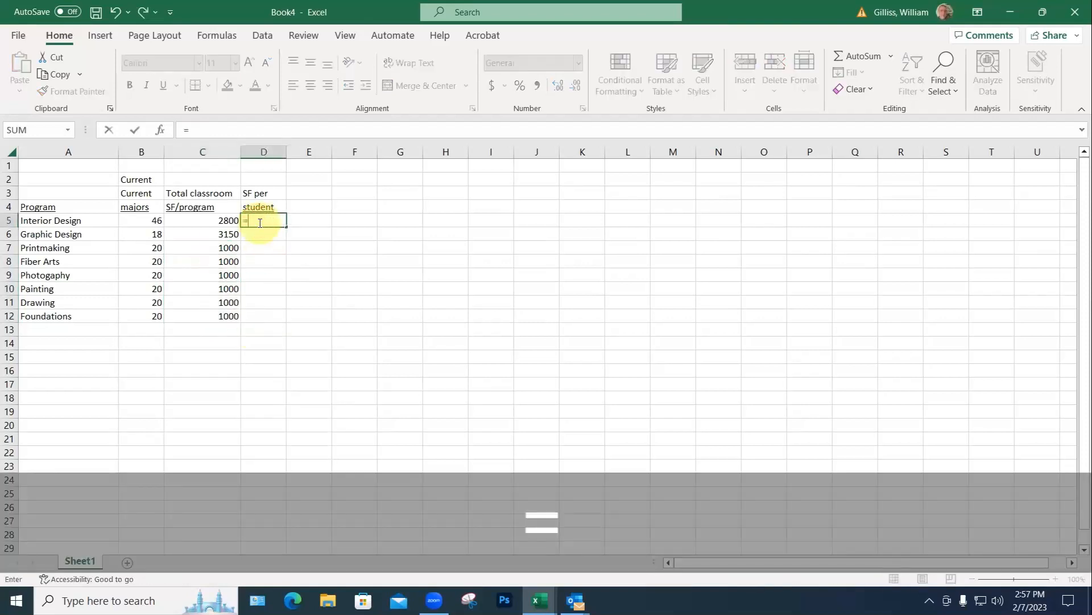
click(227, 221)
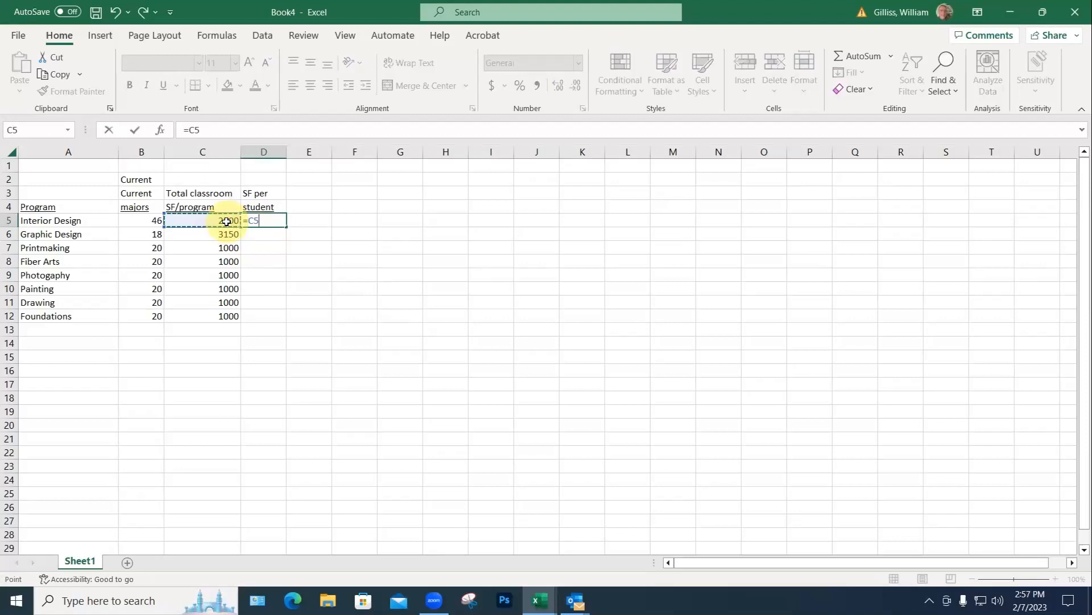
text(/)
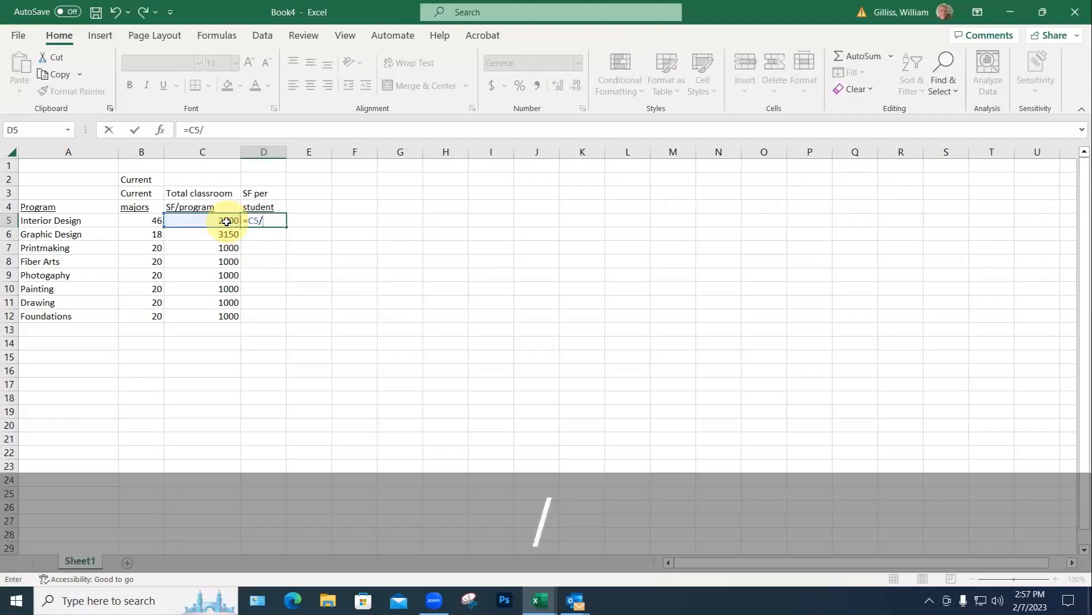
click(152, 221)
key(Return)
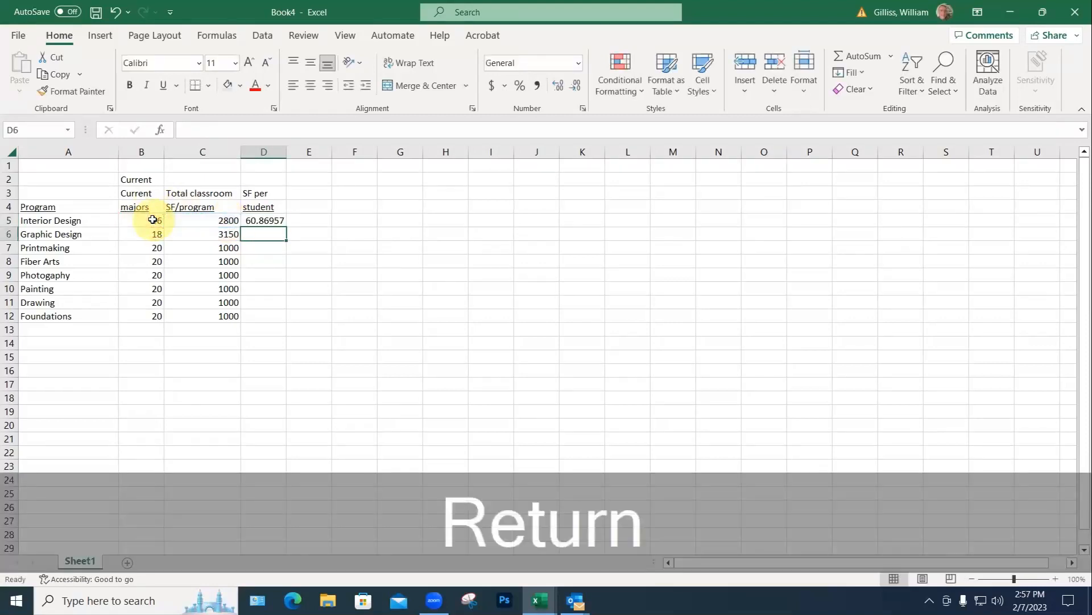
click(263, 225)
key(ctrl+c)
drag(263, 229, 260, 310)
key(ctrl+v)
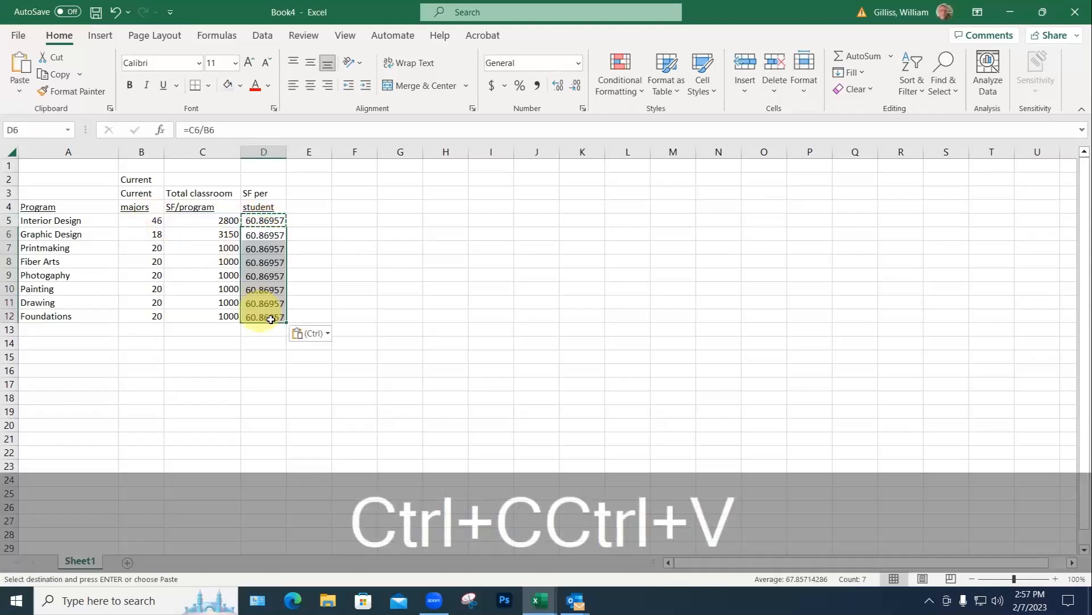
key(Escape)
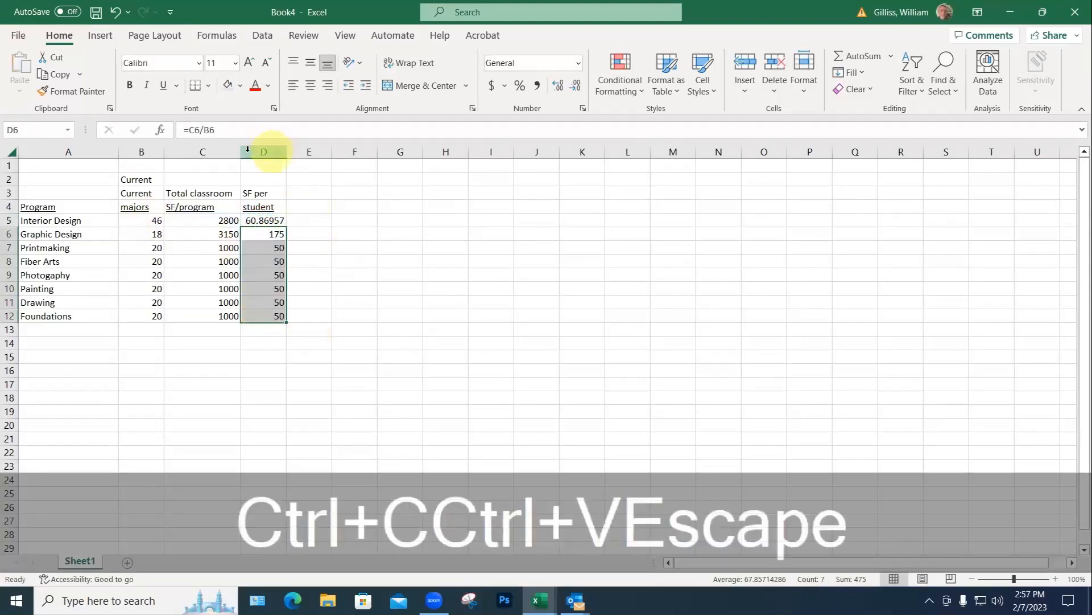
drag(242, 152, 318, 153)
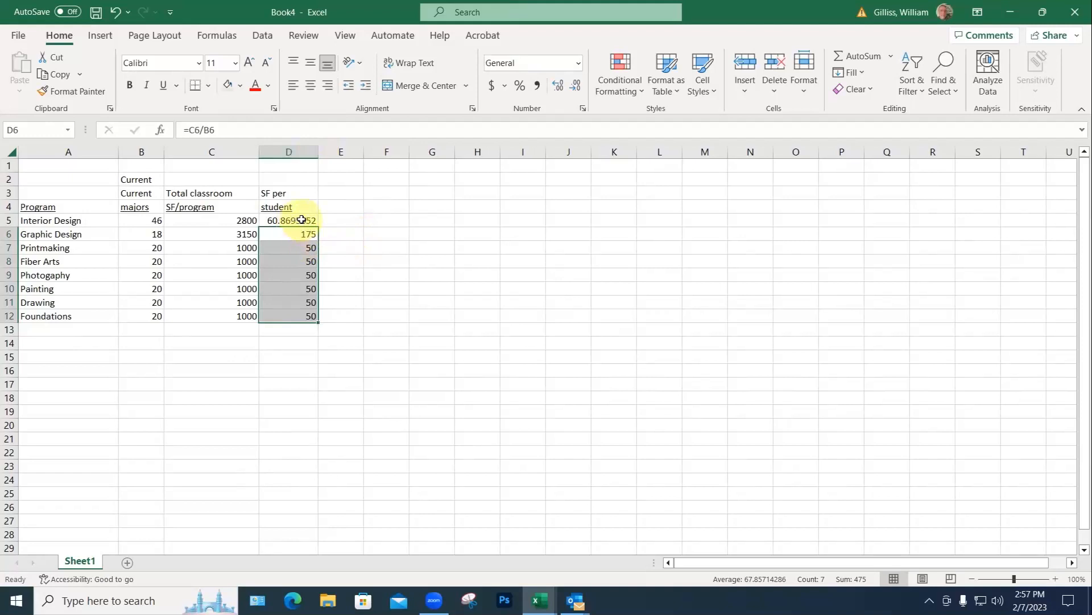
Step: Reduce the decimals in D5:D12 so SF per student shows whole numbers (61, 175, 50)
drag(302, 220, 299, 314)
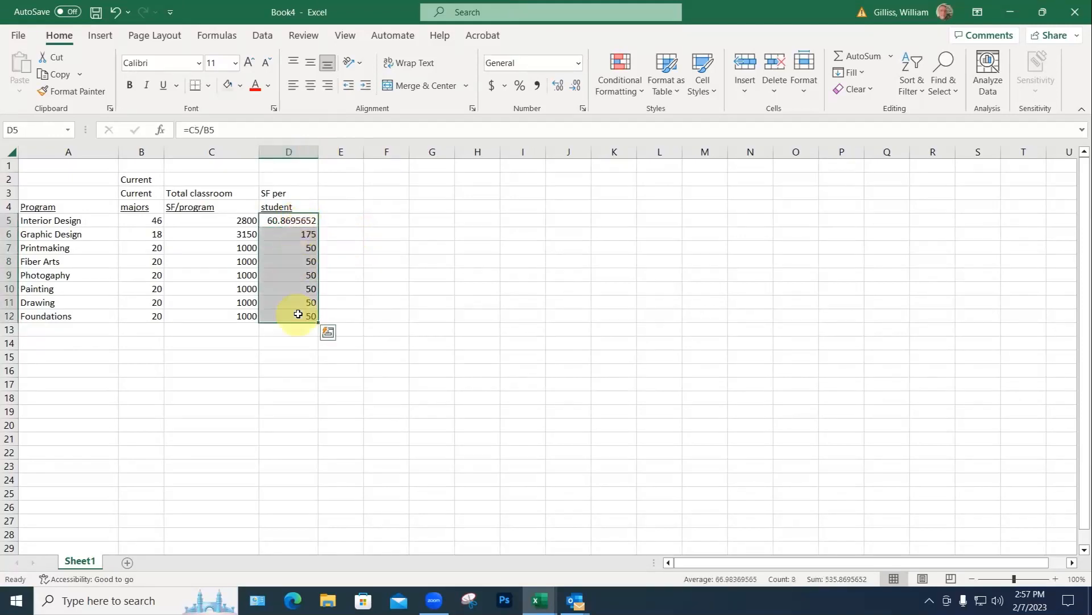
click(574, 91)
click(556, 92)
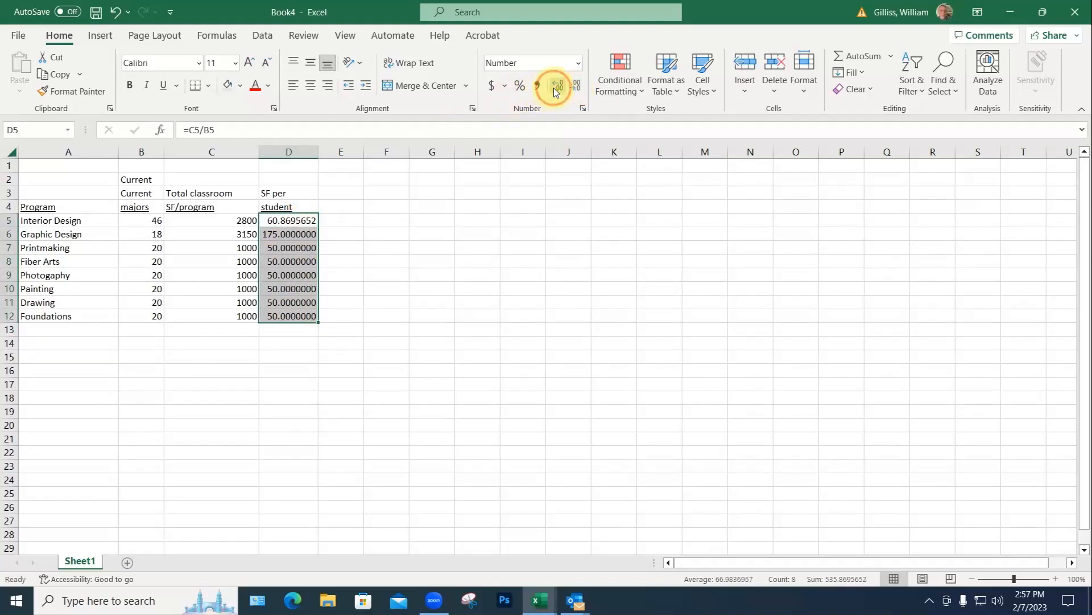
click(556, 92)
click(556, 92)
click(579, 91)
click(581, 92)
click(579, 91)
click(579, 92)
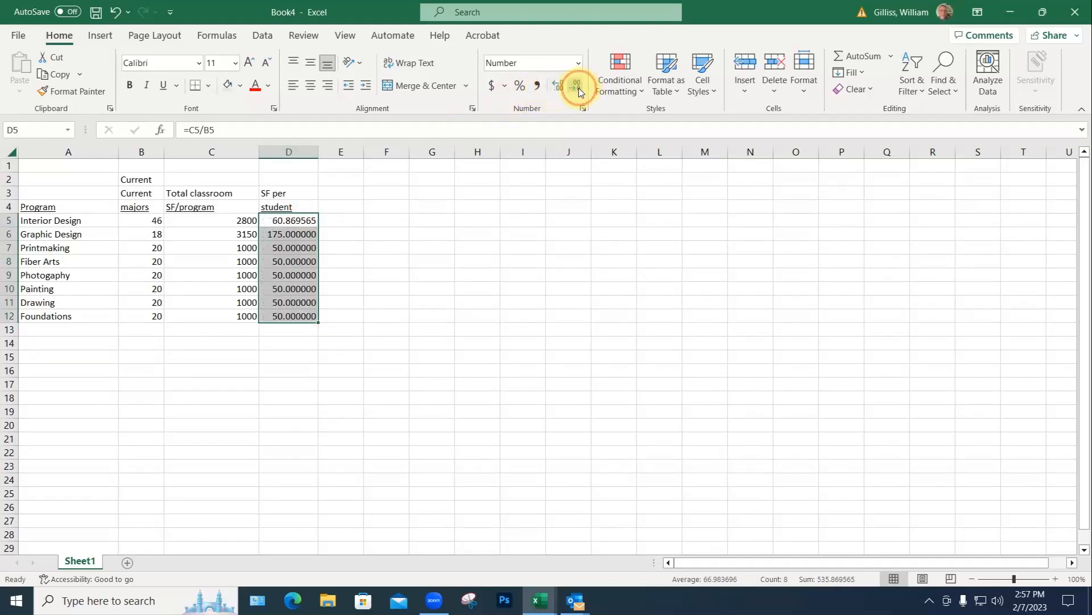
click(579, 92)
click(580, 92)
click(579, 92)
click(579, 92)
click(579, 91)
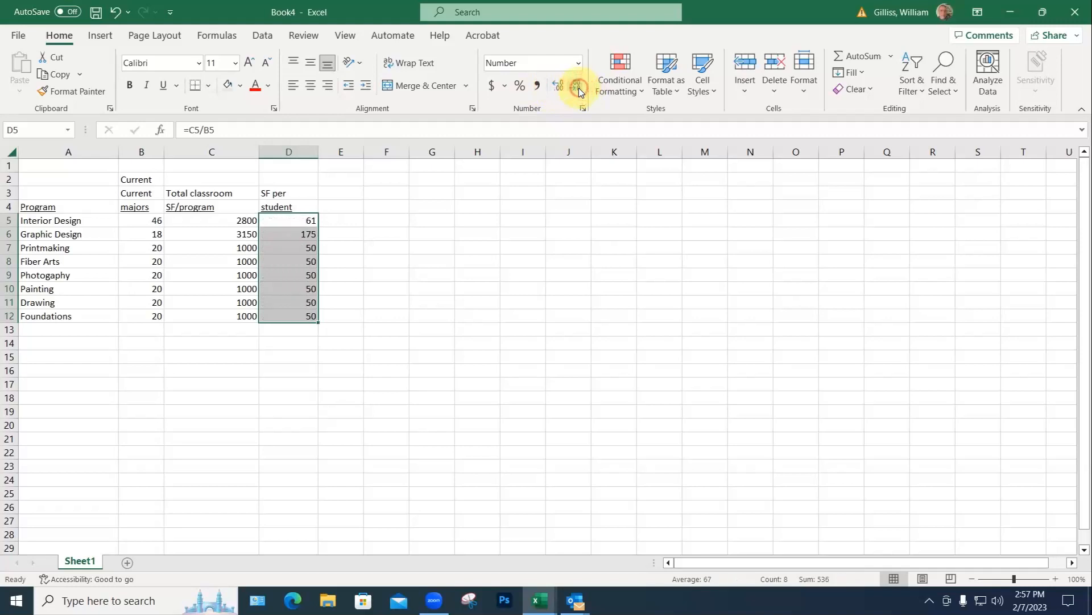
click(435, 222)
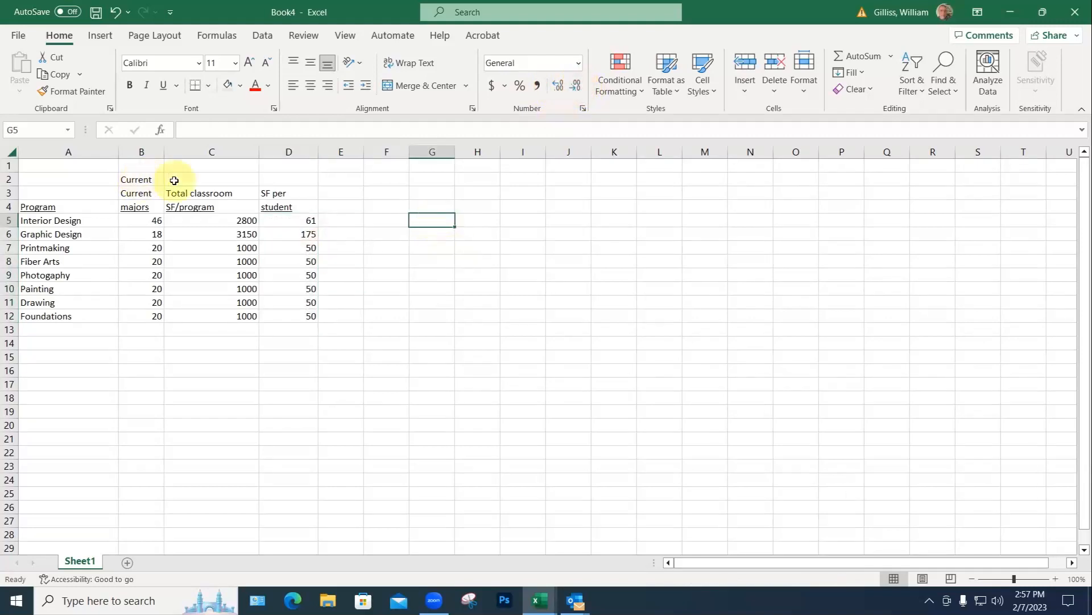
Step: Clear the duplicate Current label from B3 and put 'Current' in C2 and D2
click(141, 193)
key(Delete)
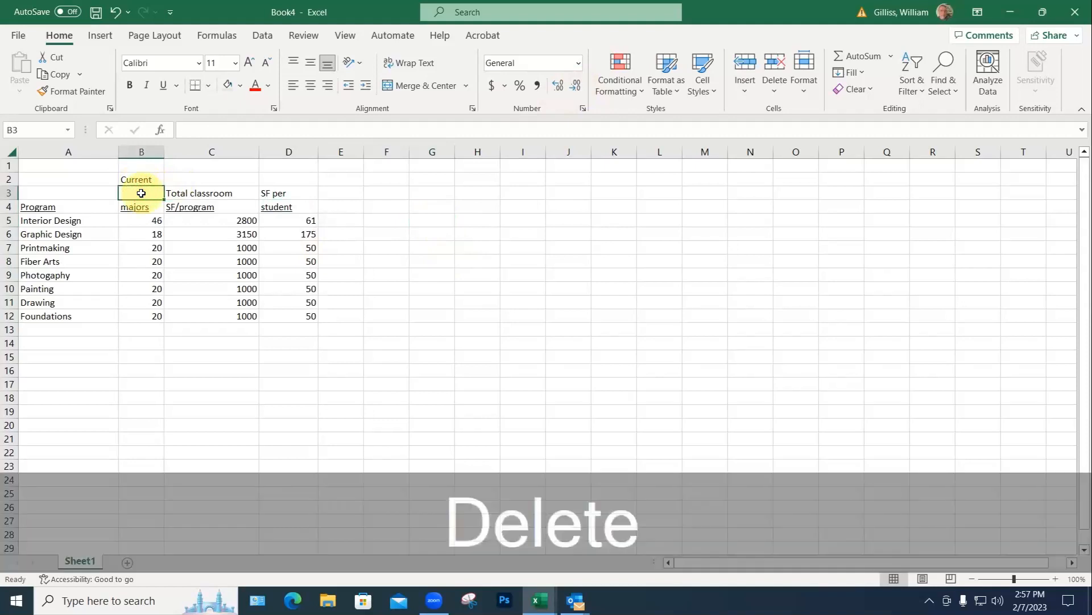
click(177, 180)
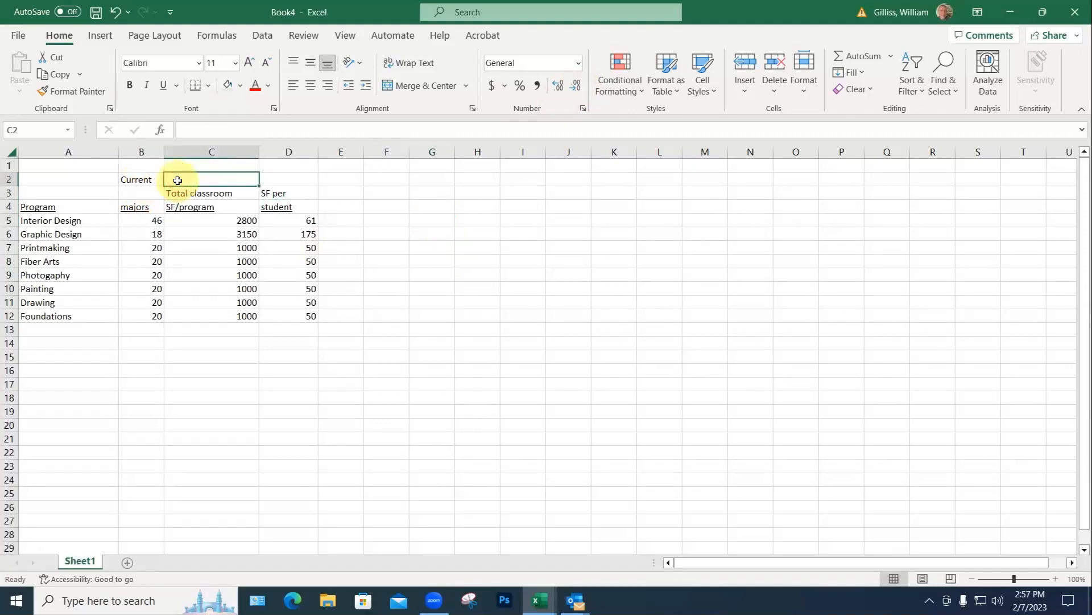
text(Current)
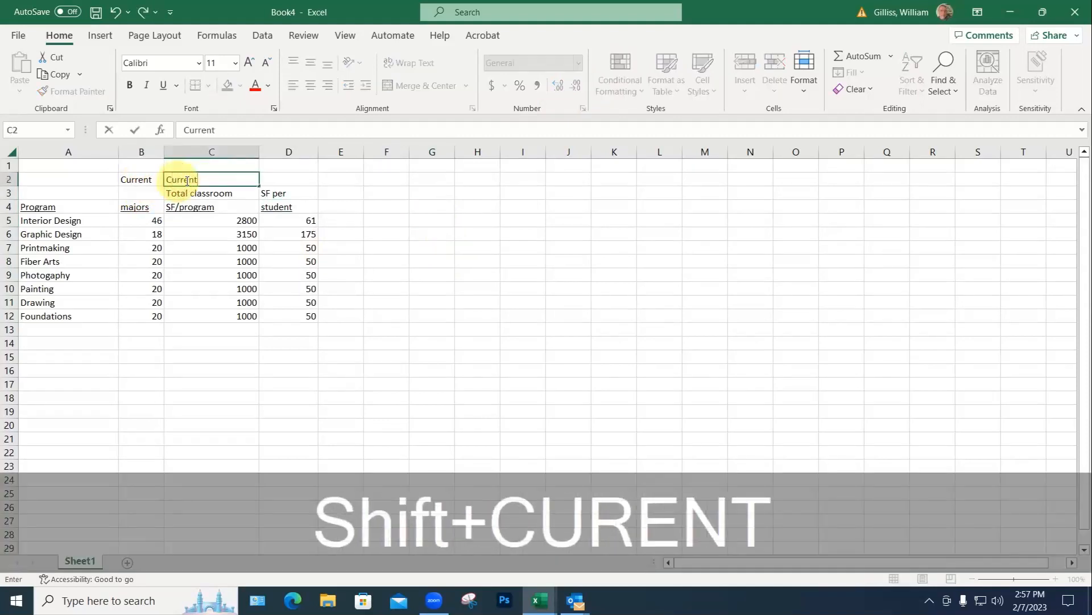
click(268, 181)
text(Current)
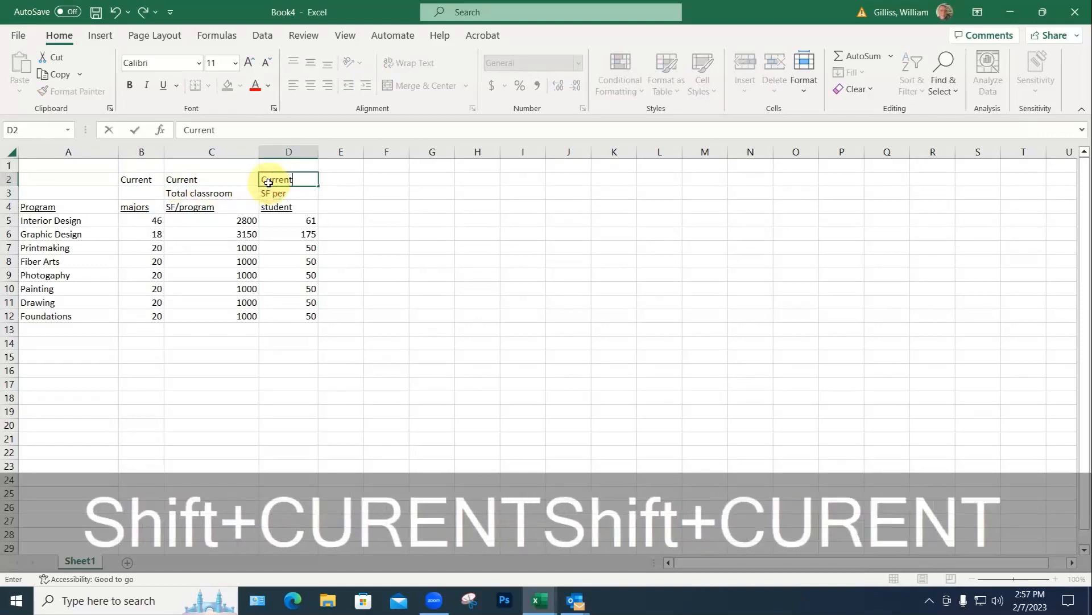
key(Return)
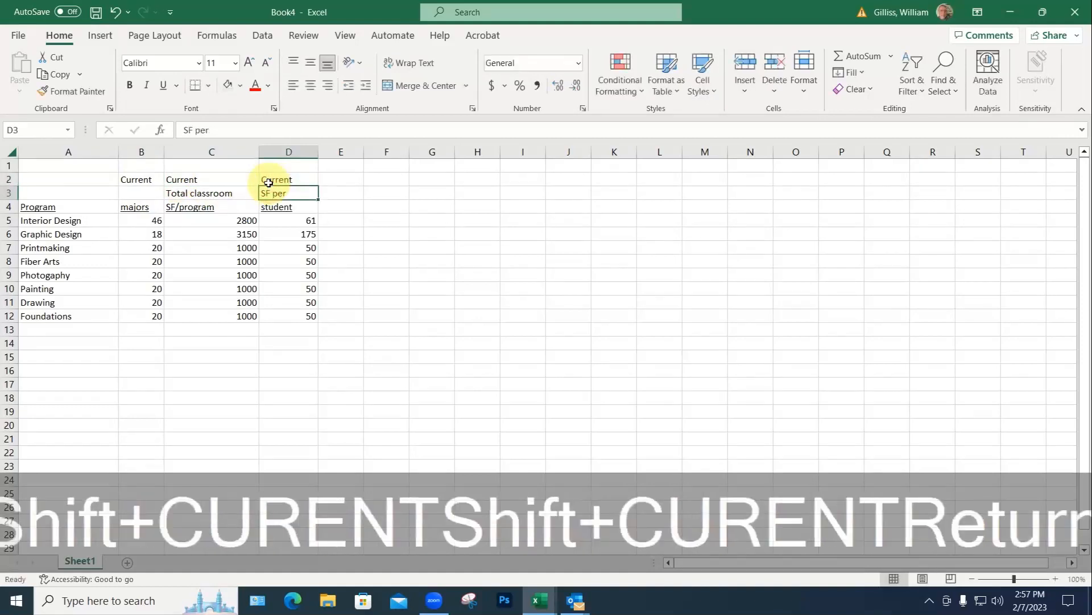
click(287, 284)
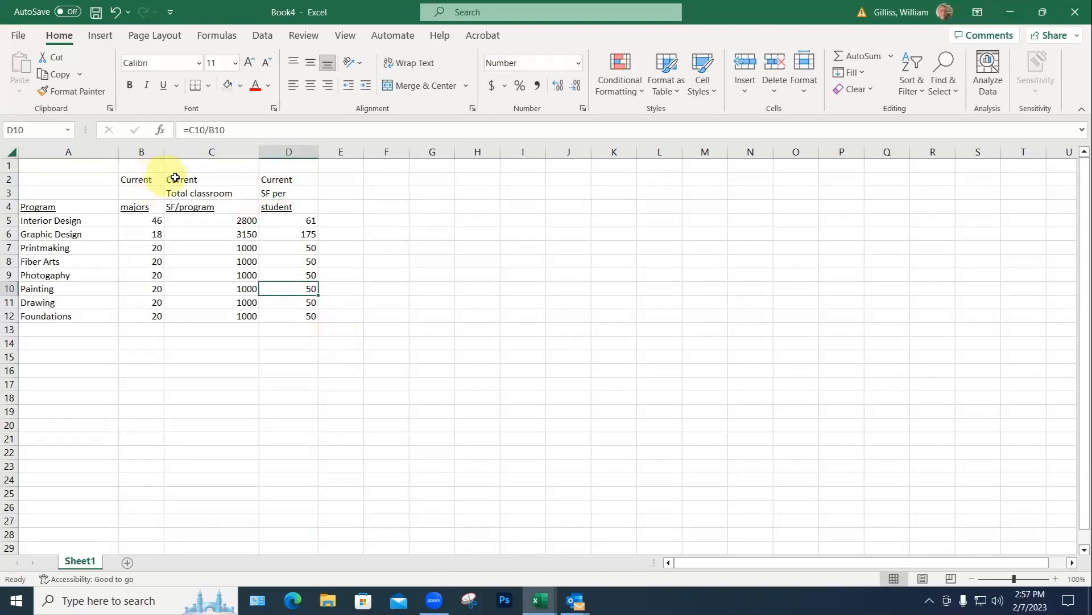
Step: Insert an empty column C, narrow column D, and copy the Current SF block
click(190, 152)
right_click(190, 151)
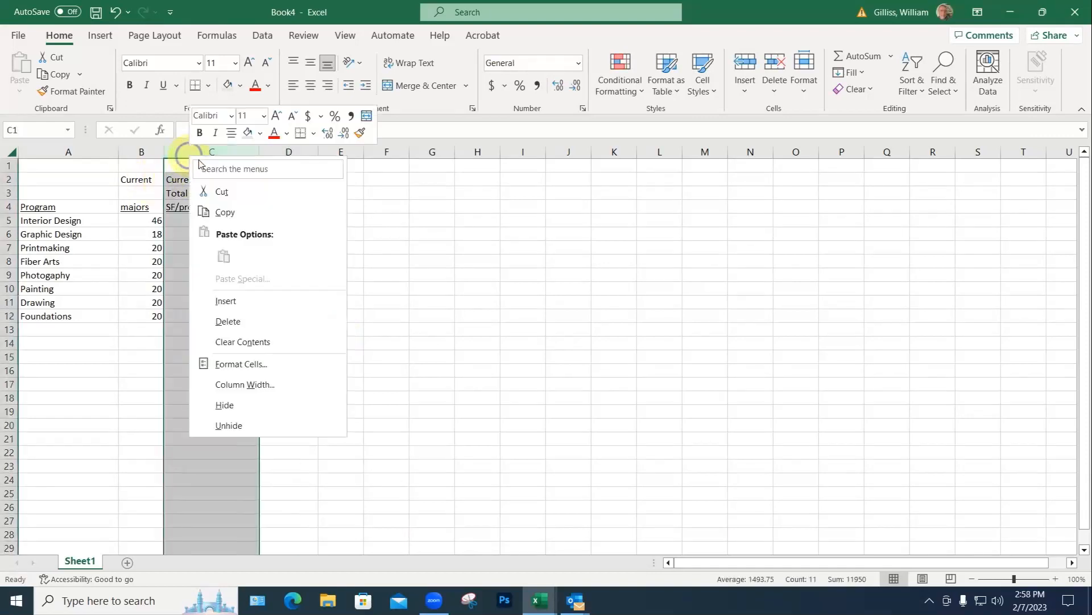
click(276, 300)
click(276, 302)
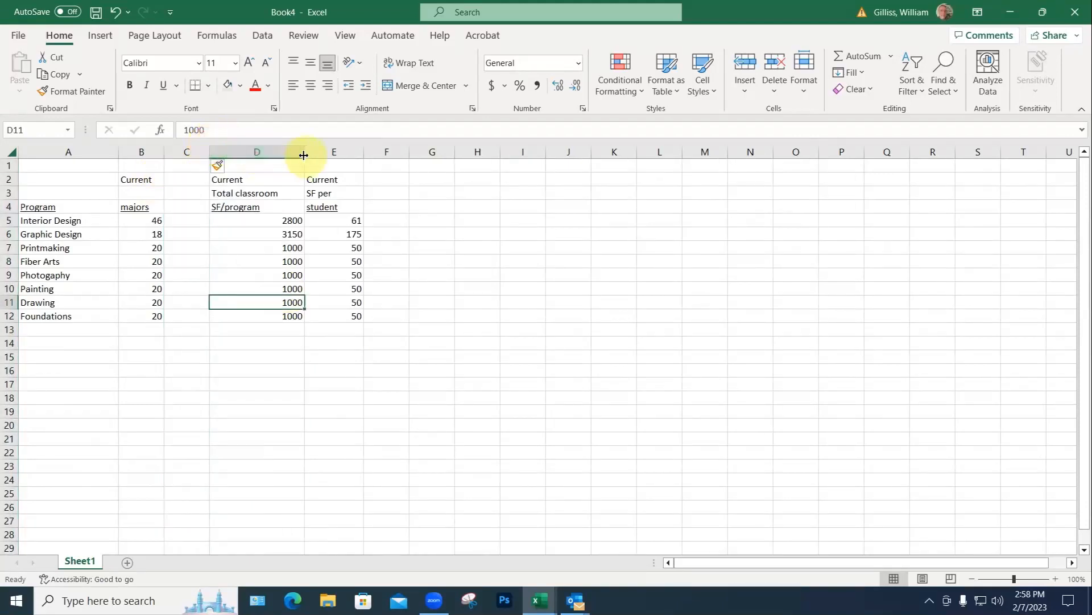
drag(303, 152, 329, 315)
click(380, 179)
key(ctrl+c)
Step: Paste the SF table at G2 and type the first scenario pair's names as its G1 title
click(407, 180)
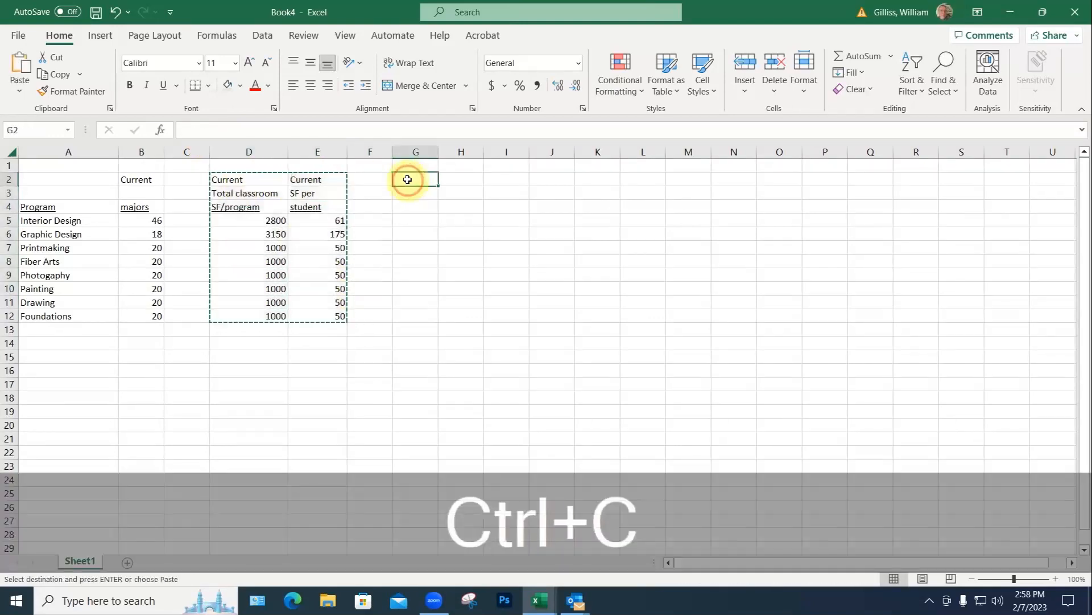
key(ctrl+v)
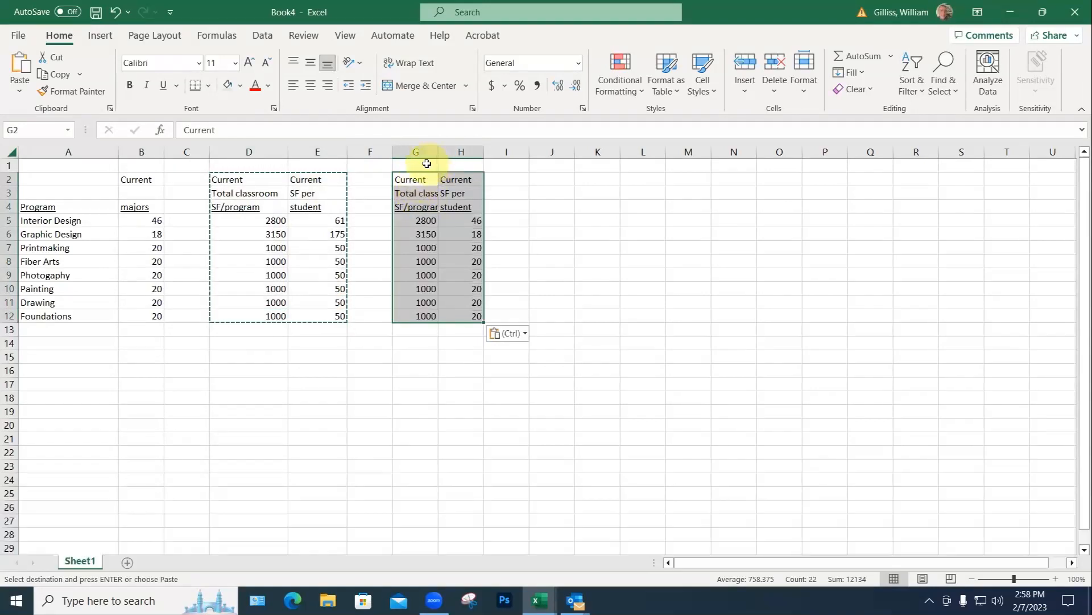
click(420, 164)
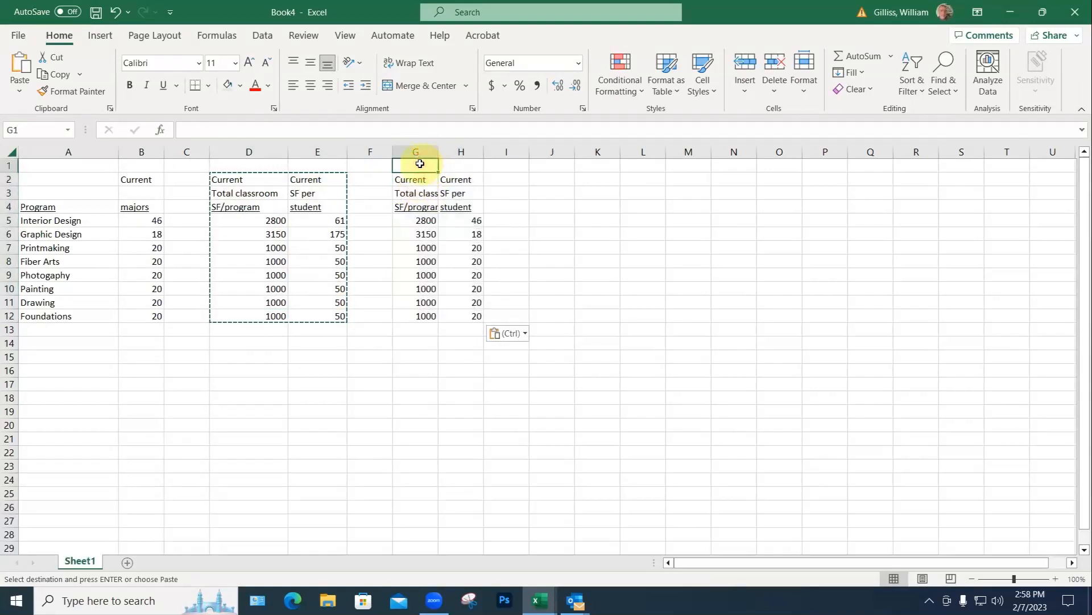
text(Cher)
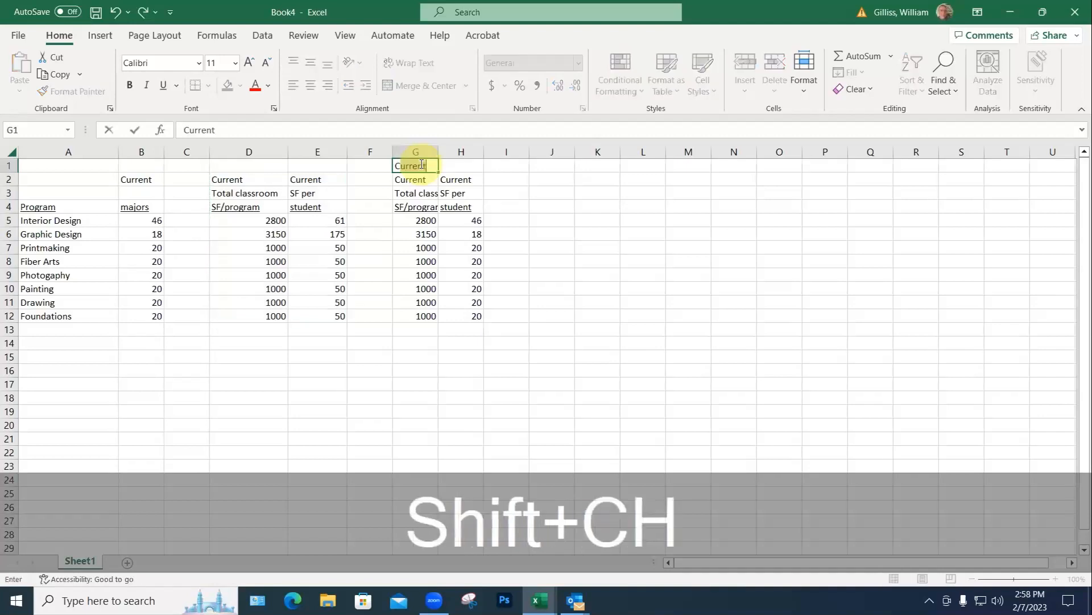
text(i)
key(BackSpace)
text(okke)
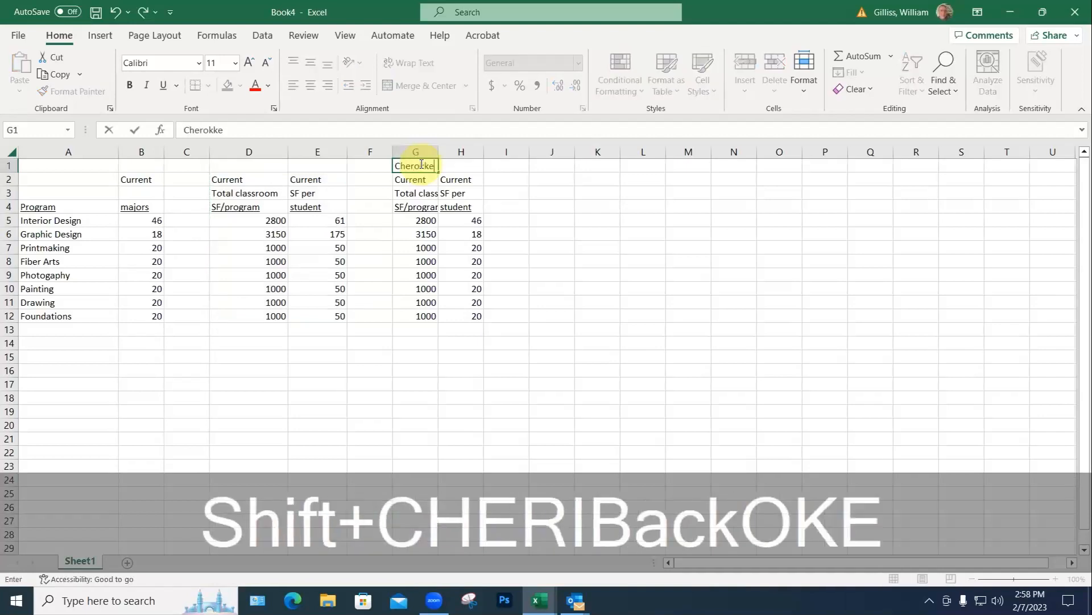
key(BackSpace)
key(BackSpace)
text(ee)
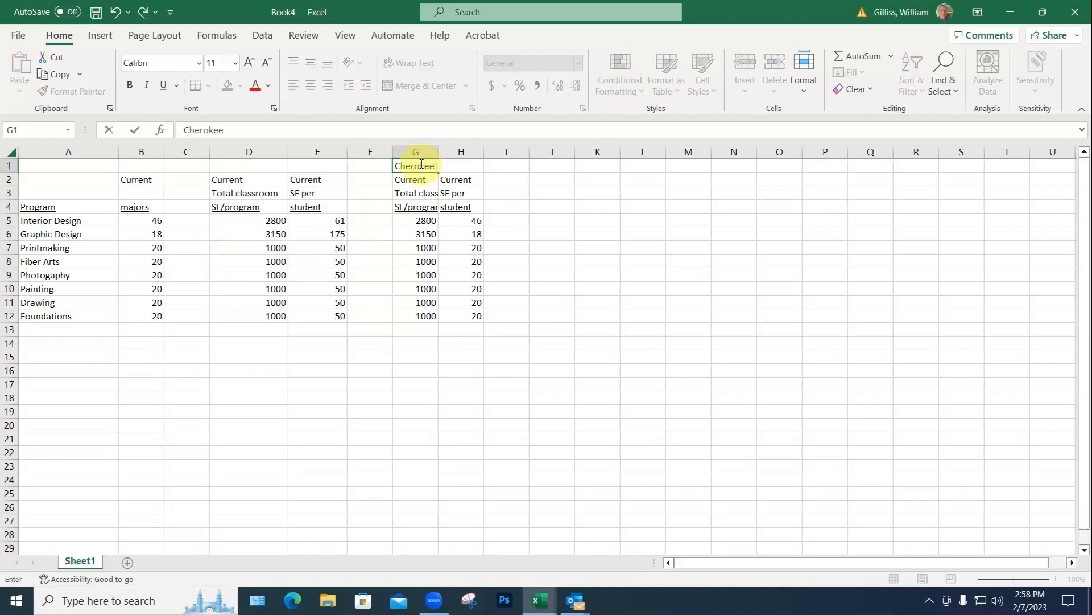
text( & Ca)
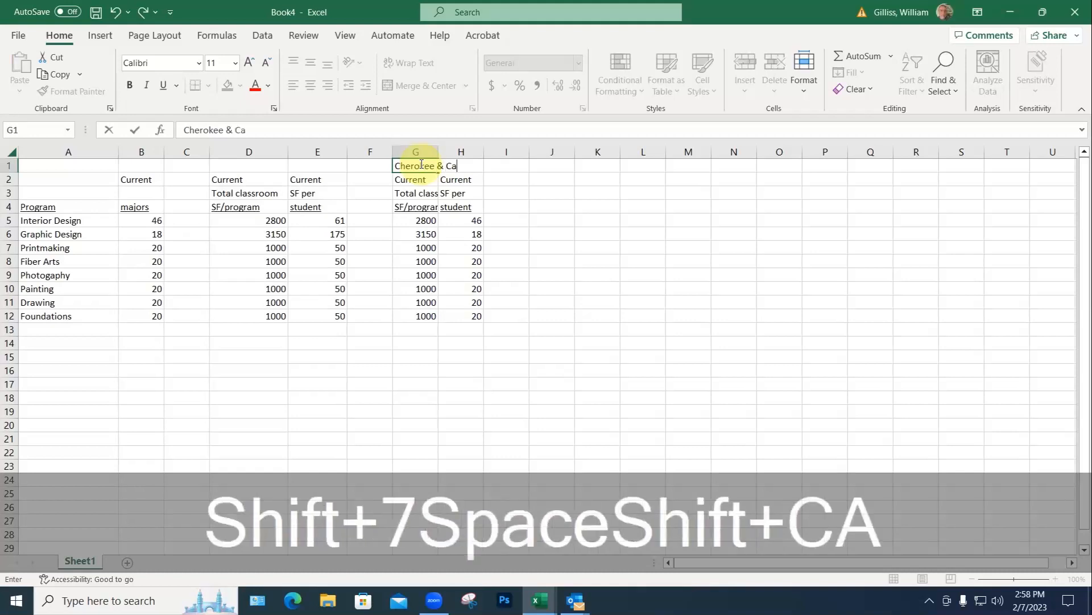
text(roline)
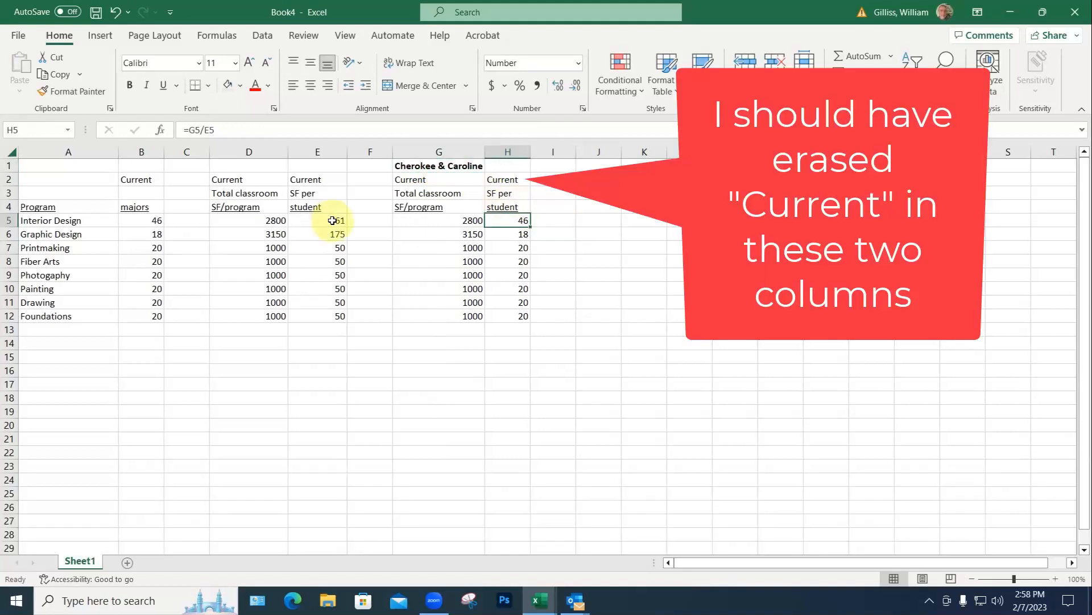
click(333, 221)
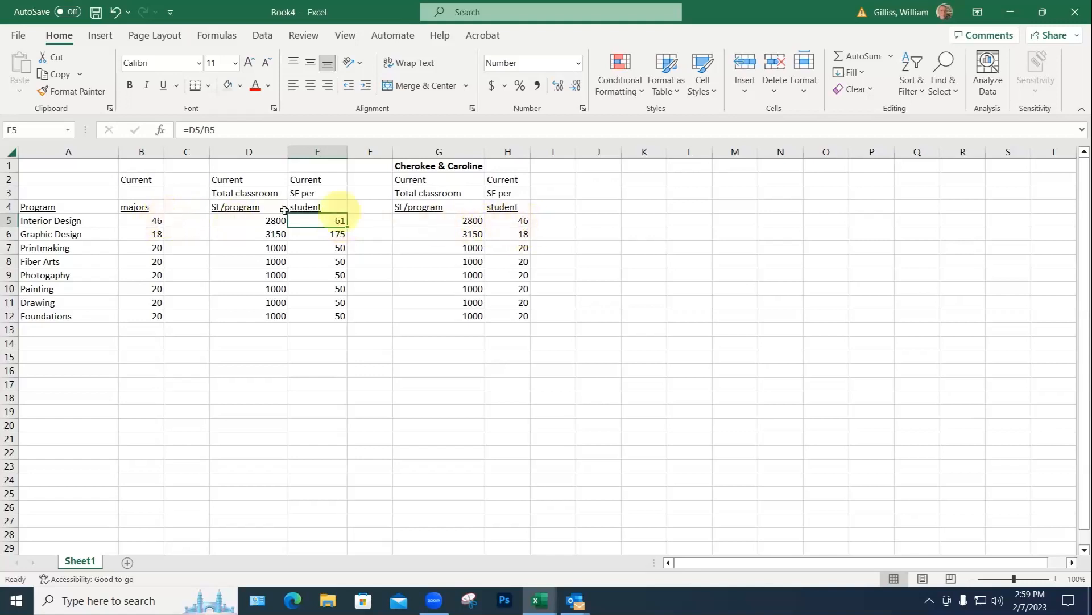
Step: Change H5 to =G5/$B5 and copy the formula down H6:H12
click(516, 220)
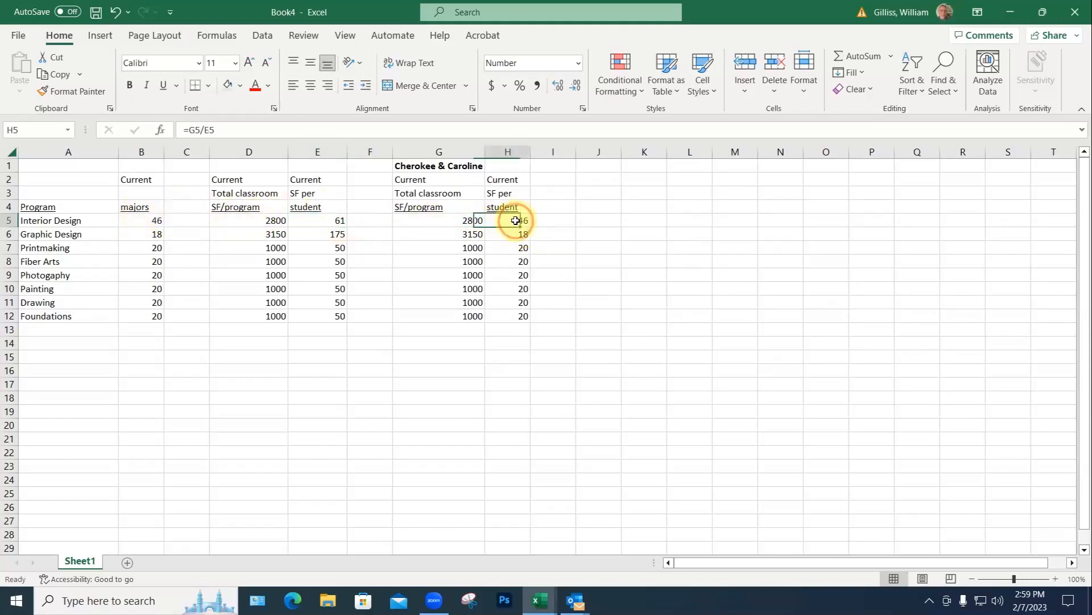
click(208, 130)
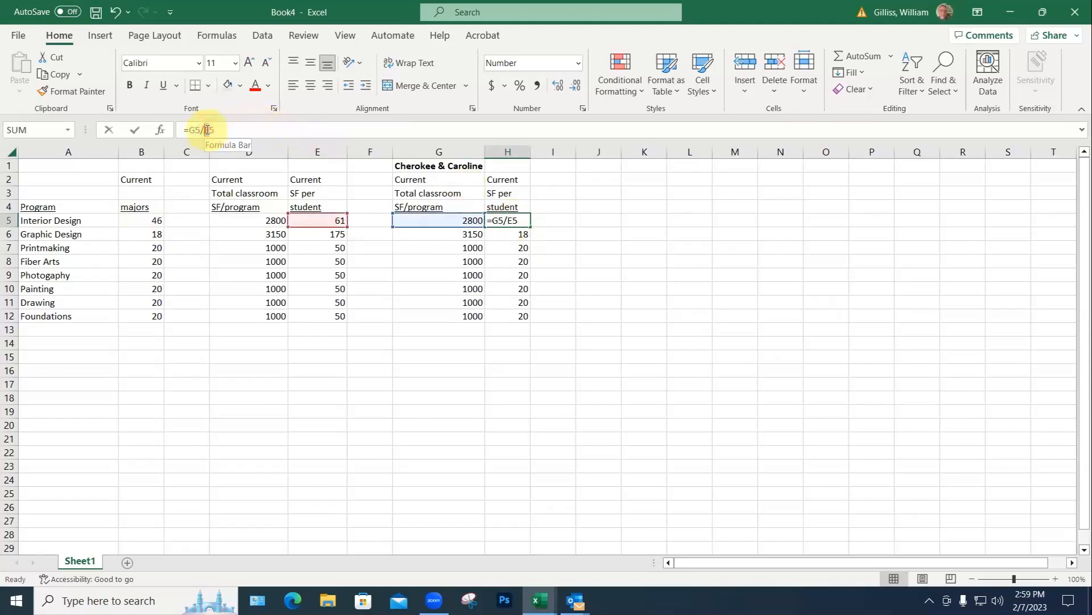
key(BackSpace)
text($B)
key(Return)
click(531, 221)
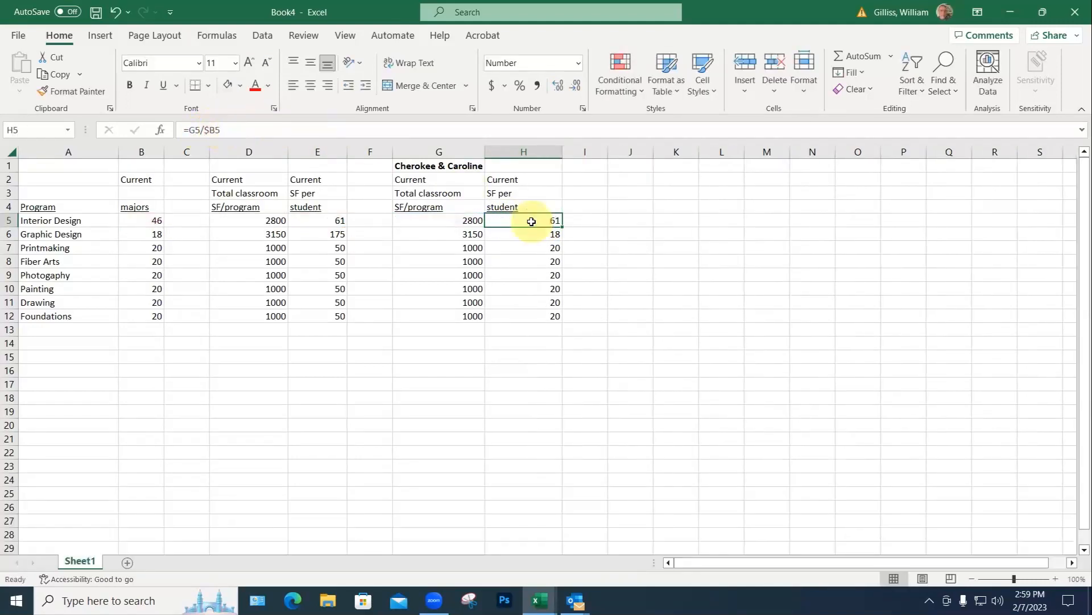
key(ctrl+c)
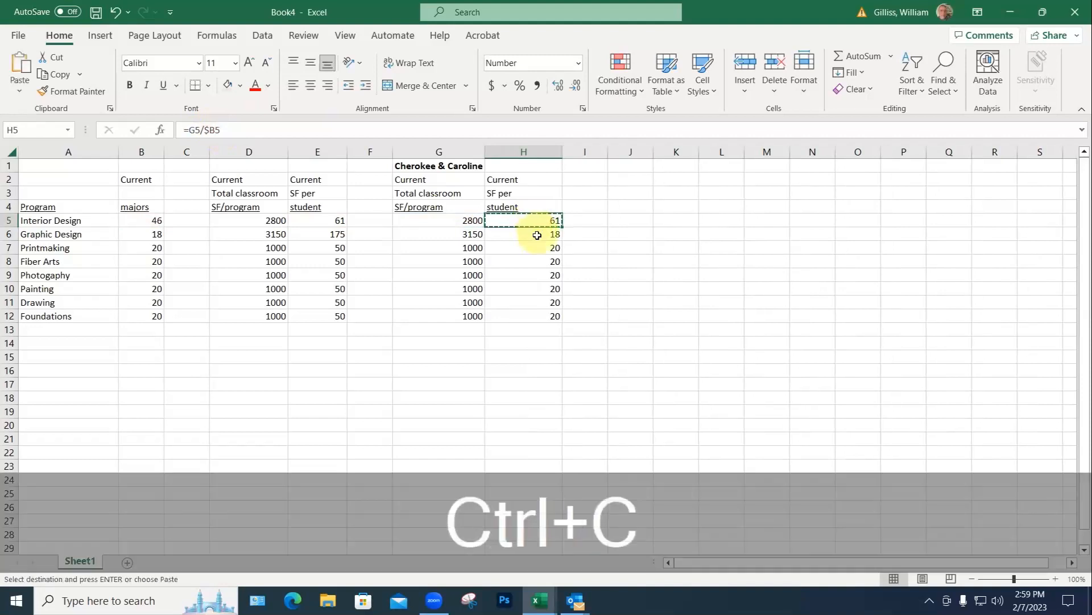
drag(532, 233, 537, 318)
key(ctrl+v)
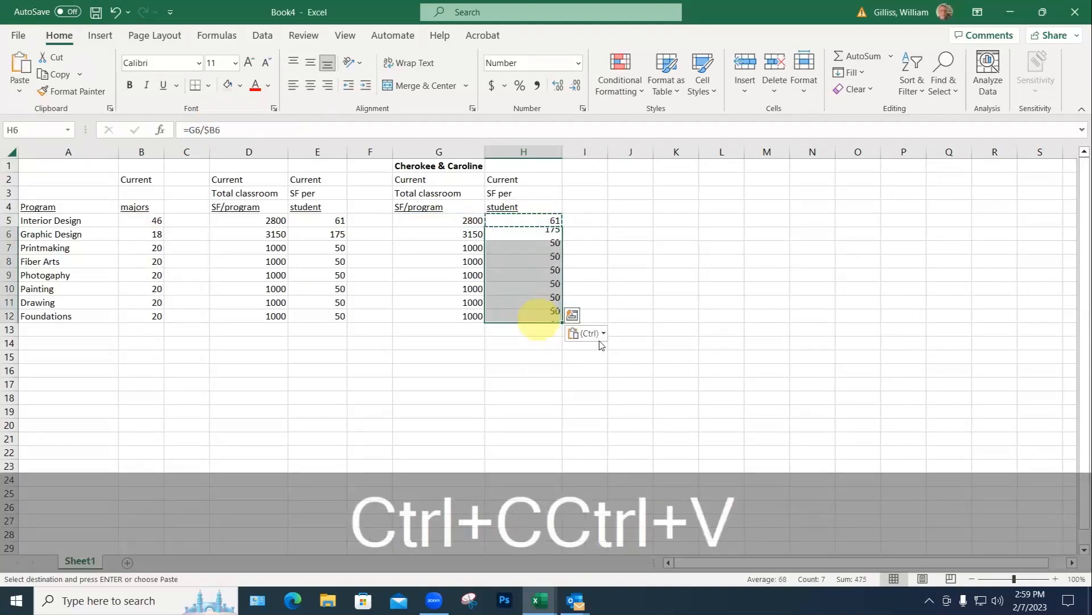
click(598, 351)
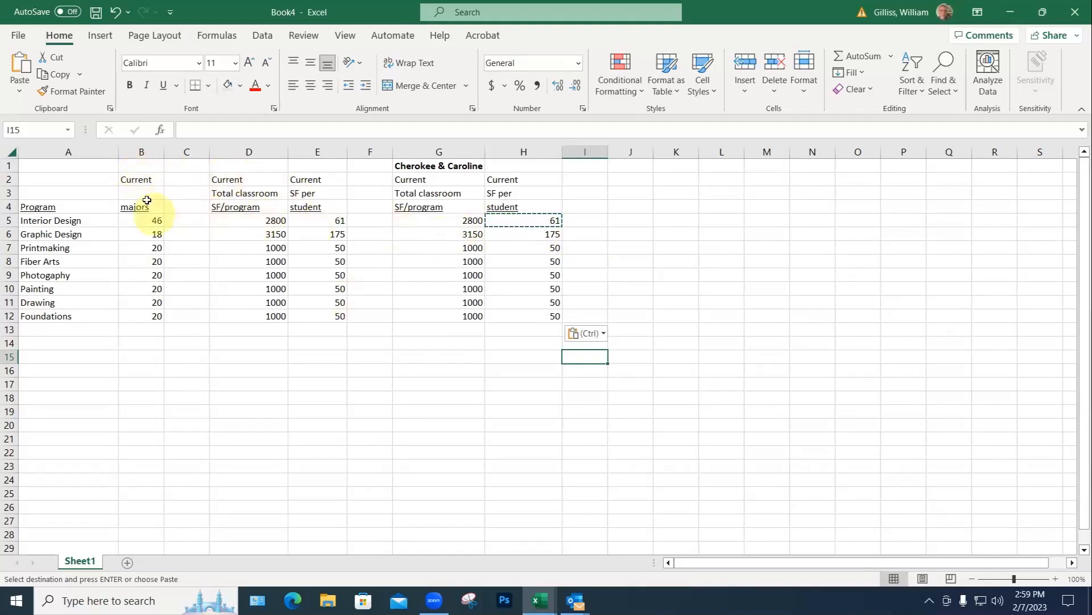
Step: Set Graphic Design's classroom SF in G6 to 1200, correcting an initial 1500
click(468, 222)
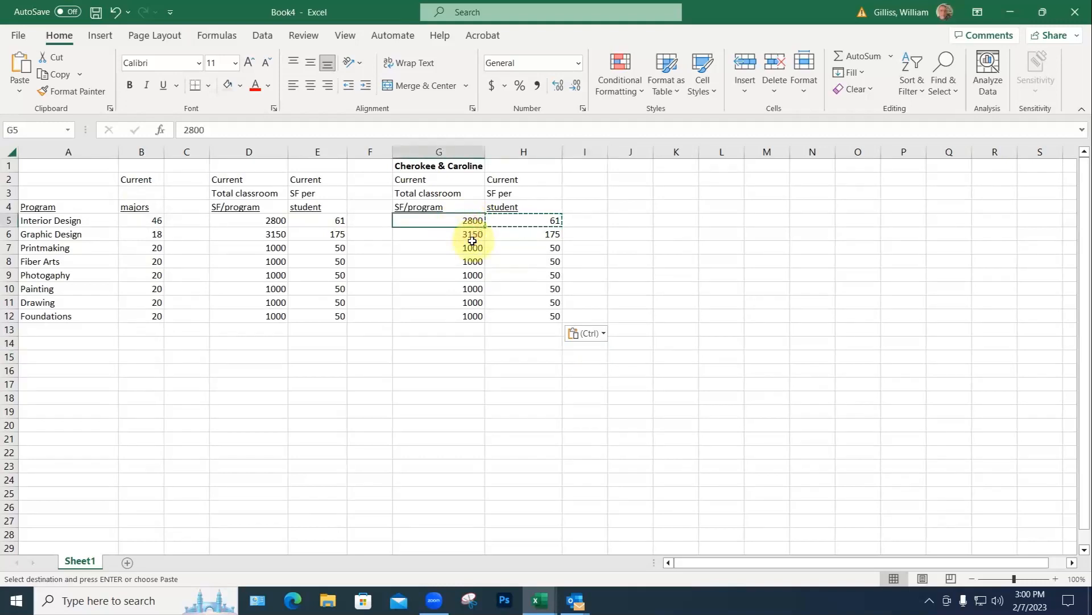
click(470, 234)
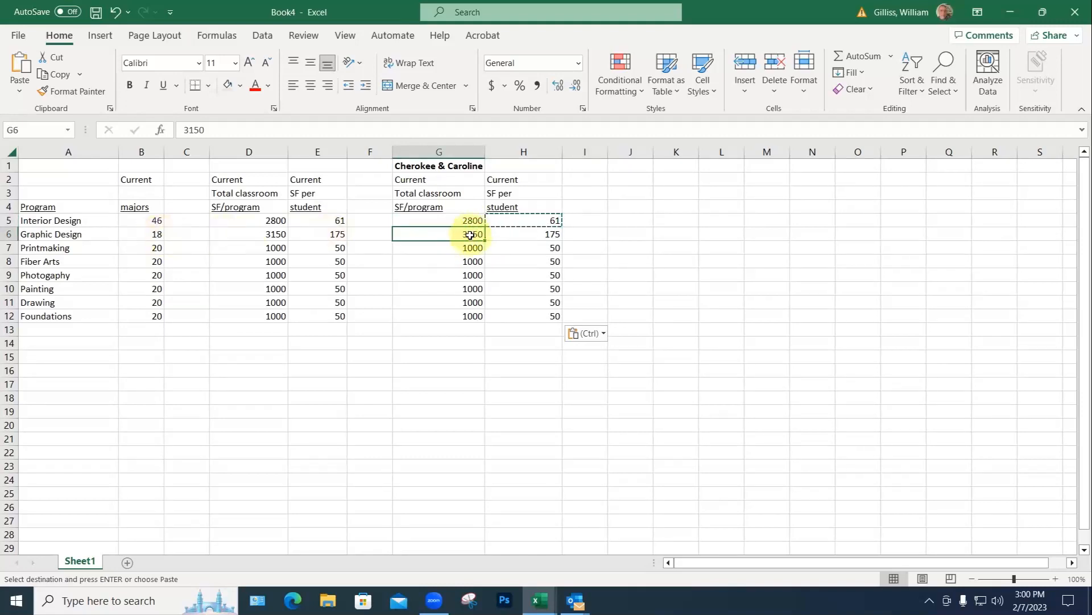
text(1500)
key(Return)
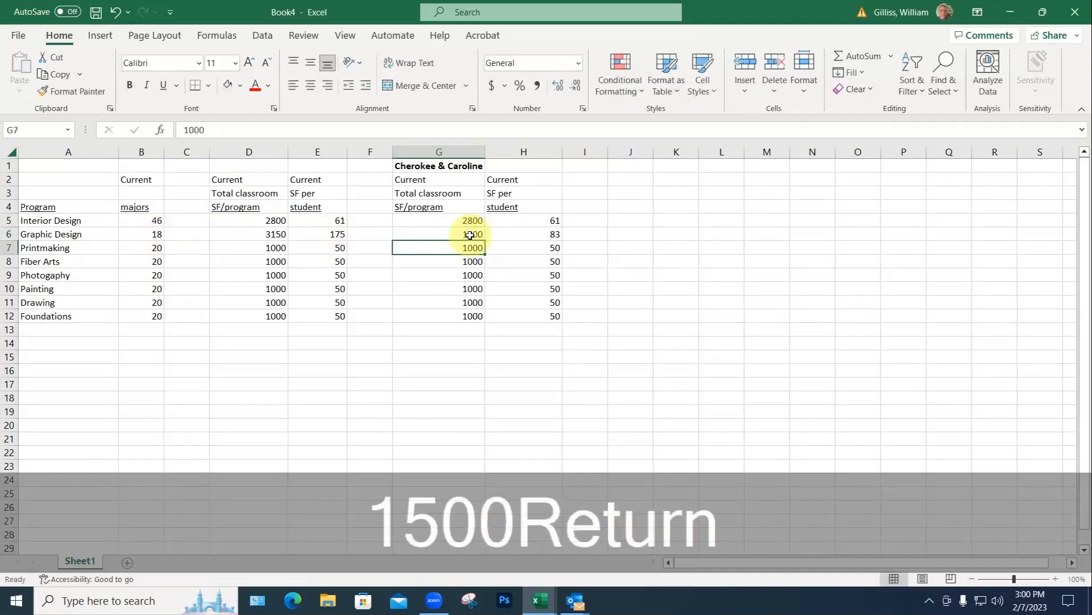
click(468, 234)
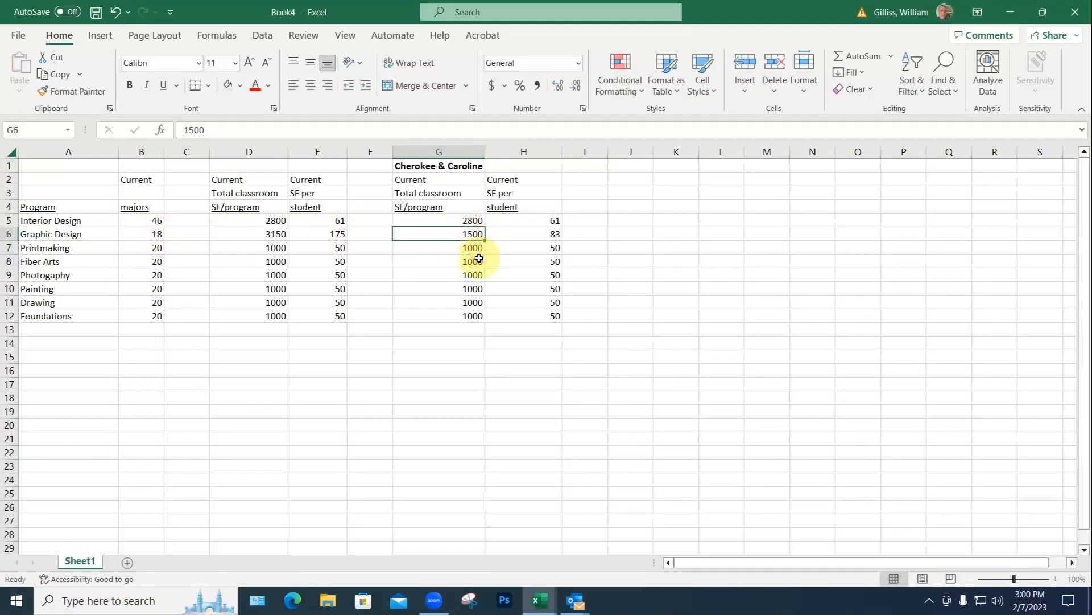
text(1200)
key(Return)
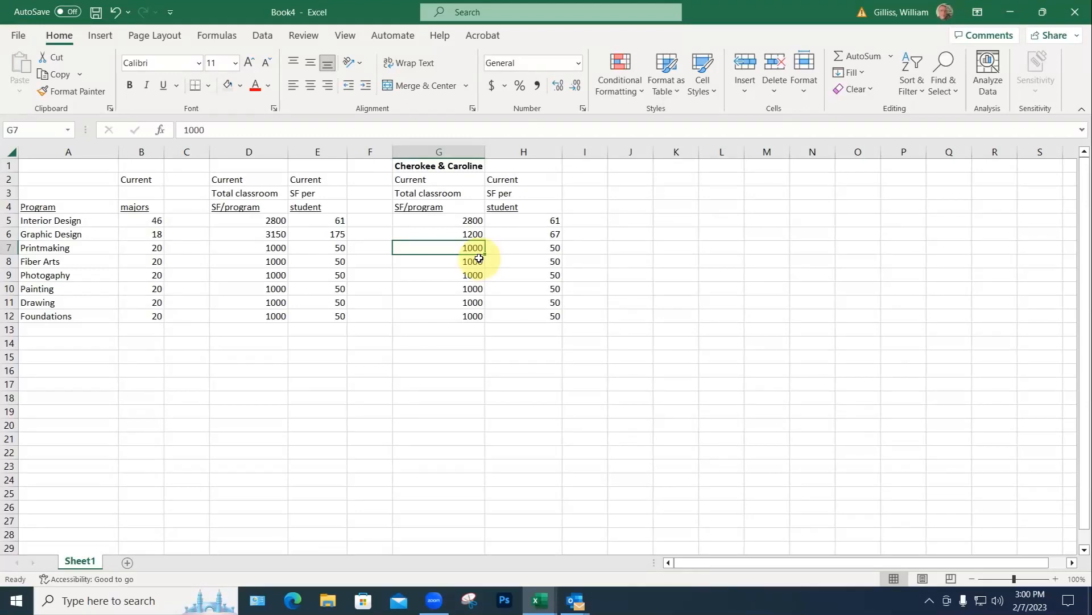
drag(417, 166, 521, 312)
Step: Copy the first scenario table to J1 and retitle it with the second pair's names
key(ctrl+c)
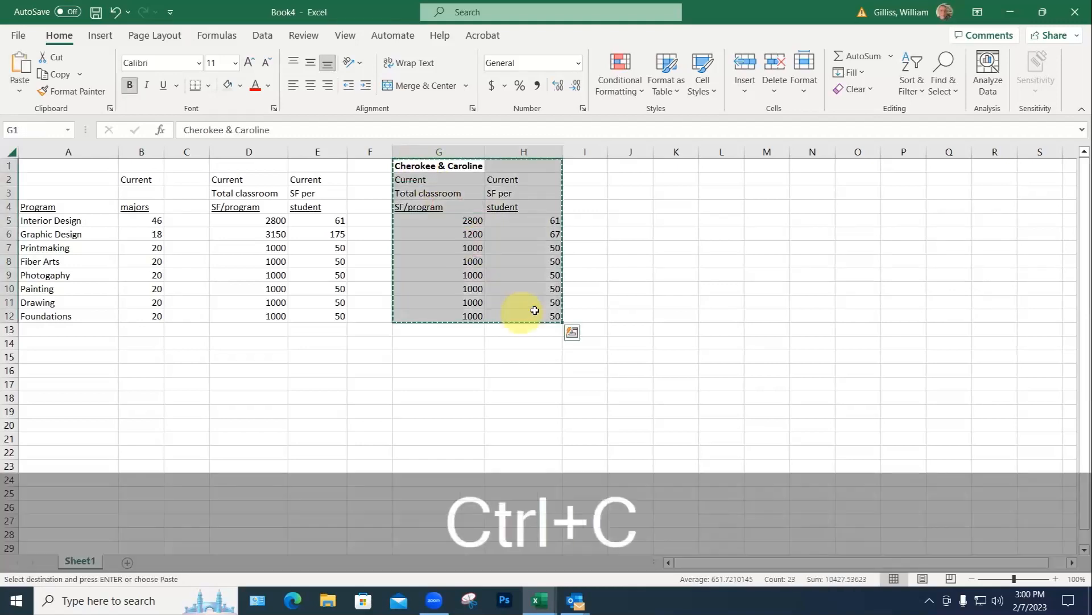
click(631, 168)
key(ctrl+v)
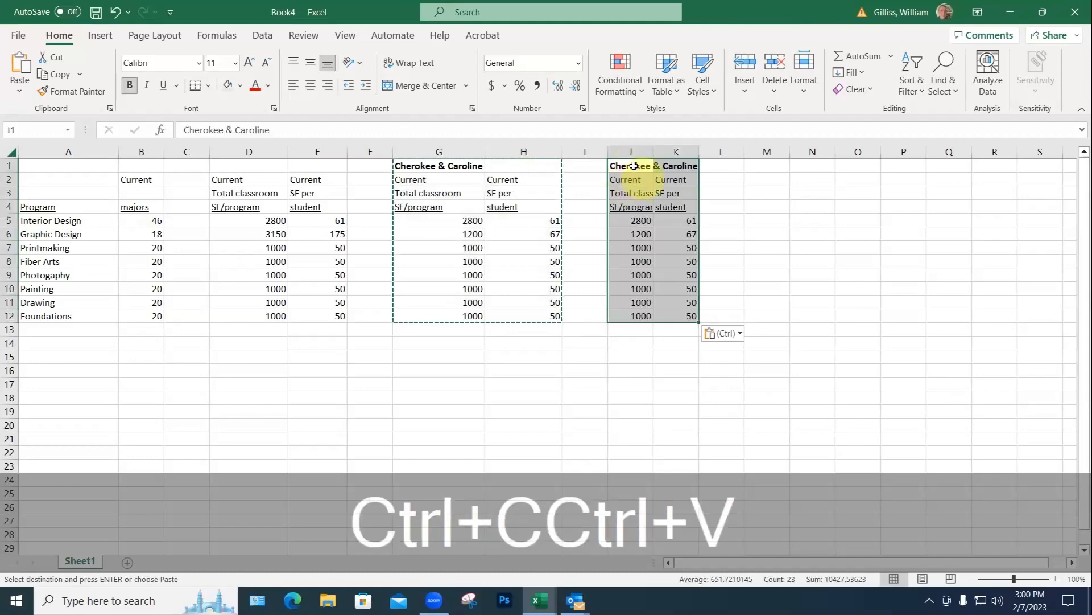
double_click(632, 166)
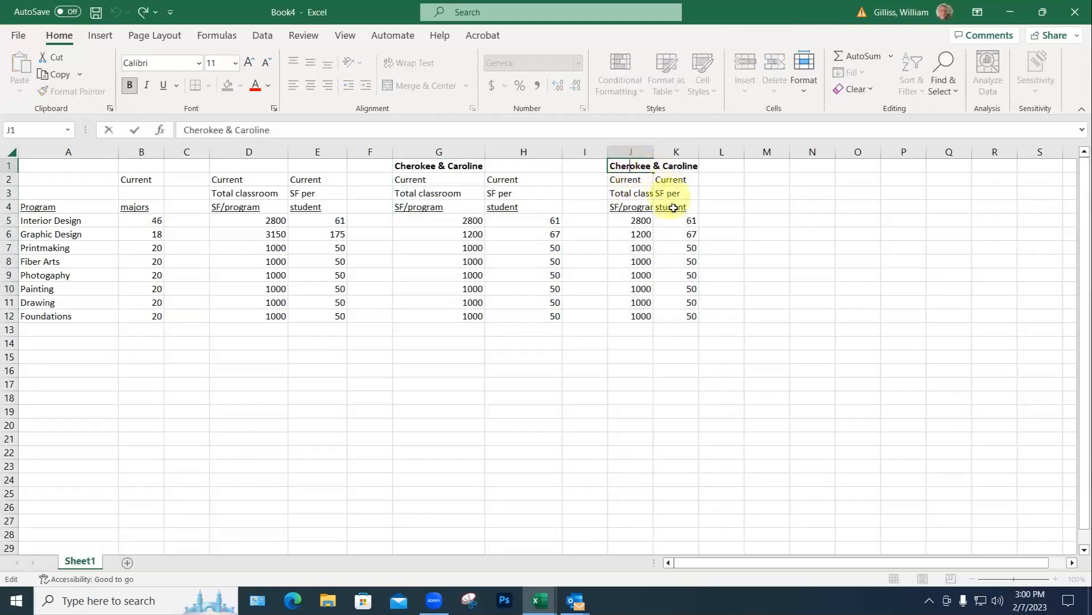
drag(631, 166, 703, 167)
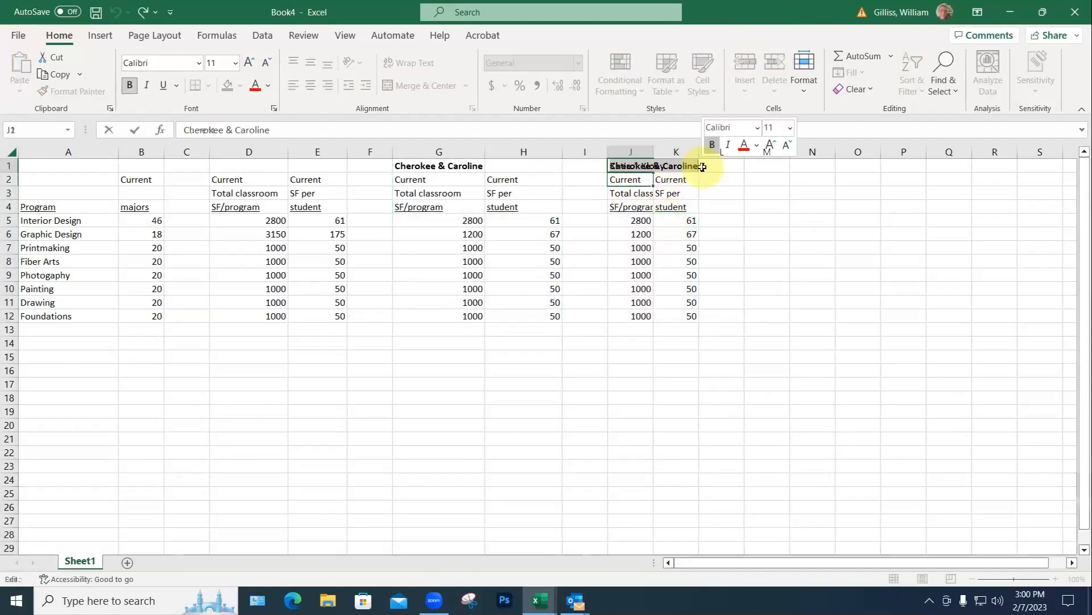
text(Katie & Kloey)
key(Return)
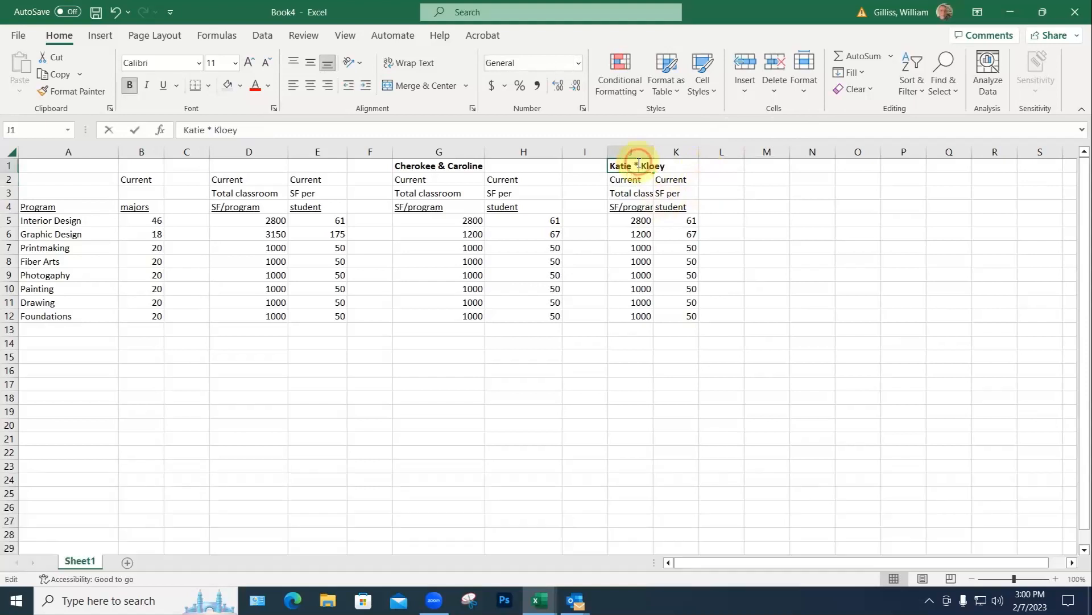
double_click(636, 165)
double_click(636, 165)
text(&)
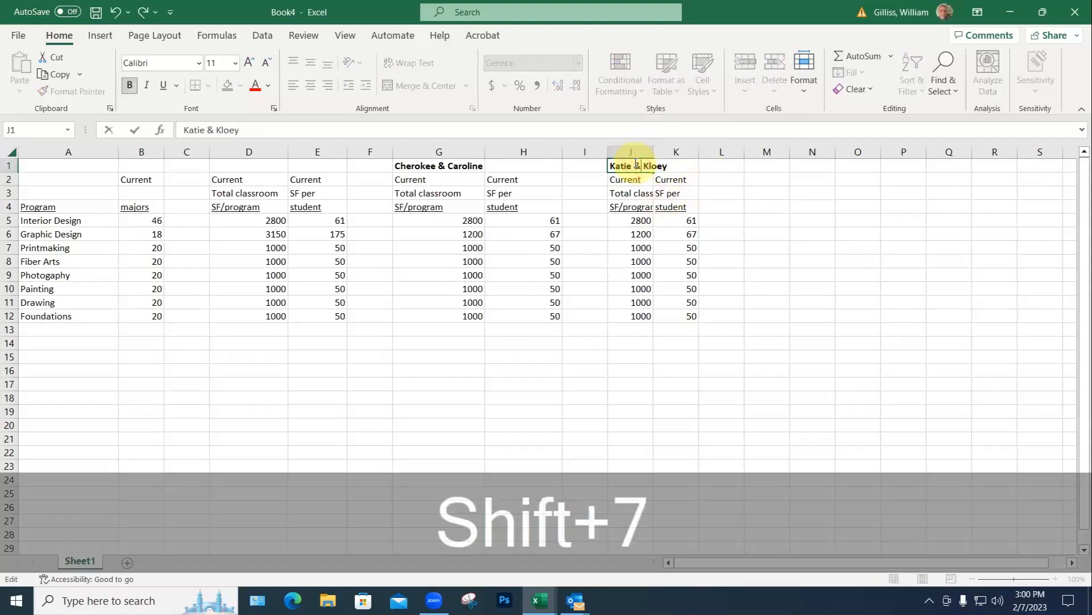
click(686, 331)
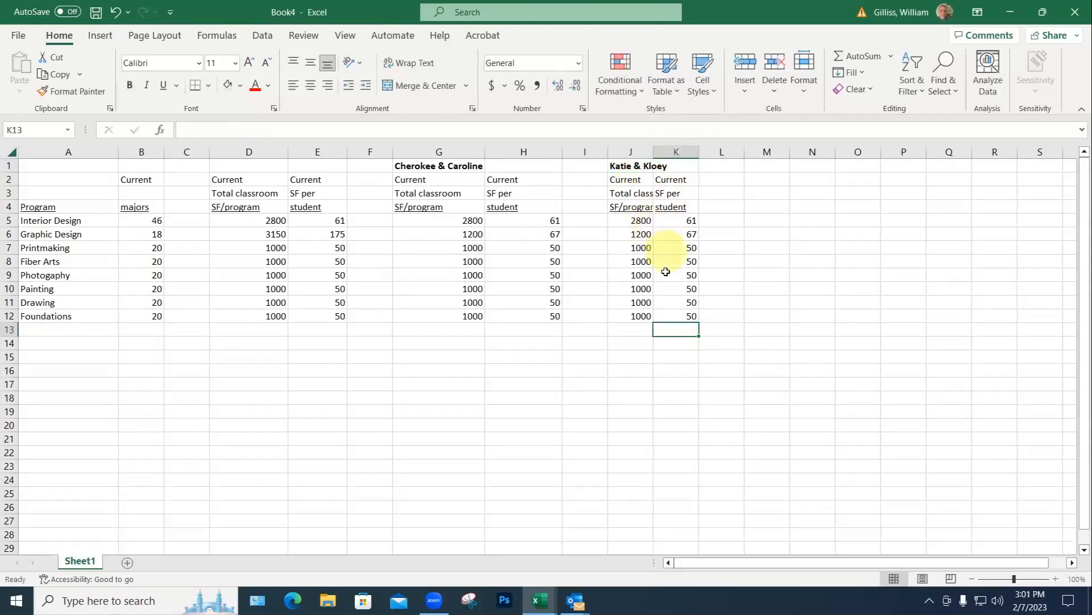
Step: Narrow column H between the two scenario tables
drag(567, 161, 549, 159)
drag(563, 152, 537, 153)
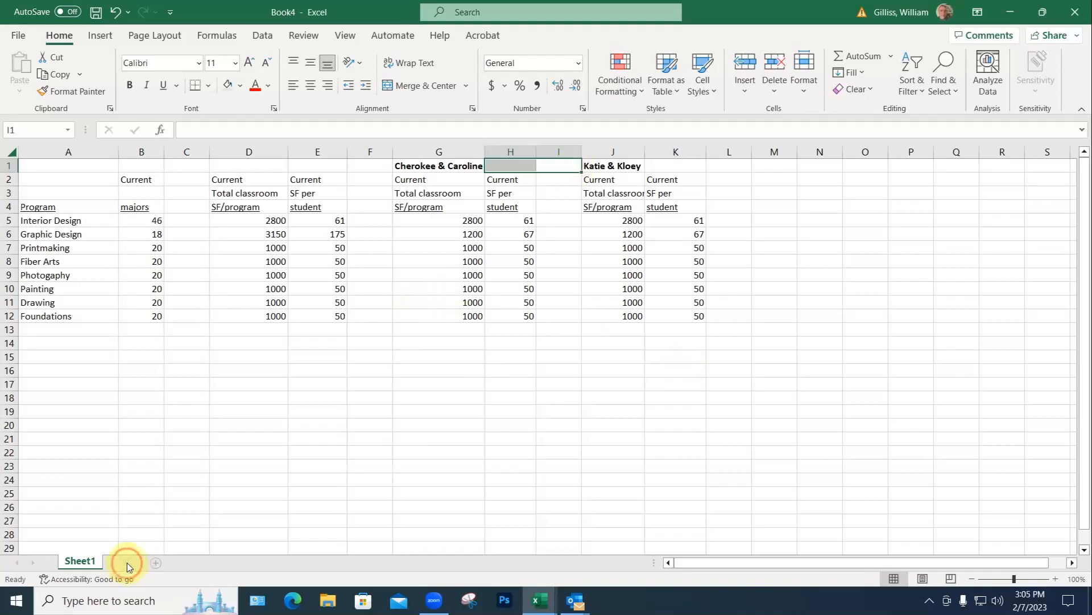
Step: Add blank Sheet2 and Sheet3, check Sheet2, then go back to Sheet1
click(127, 563)
click(172, 562)
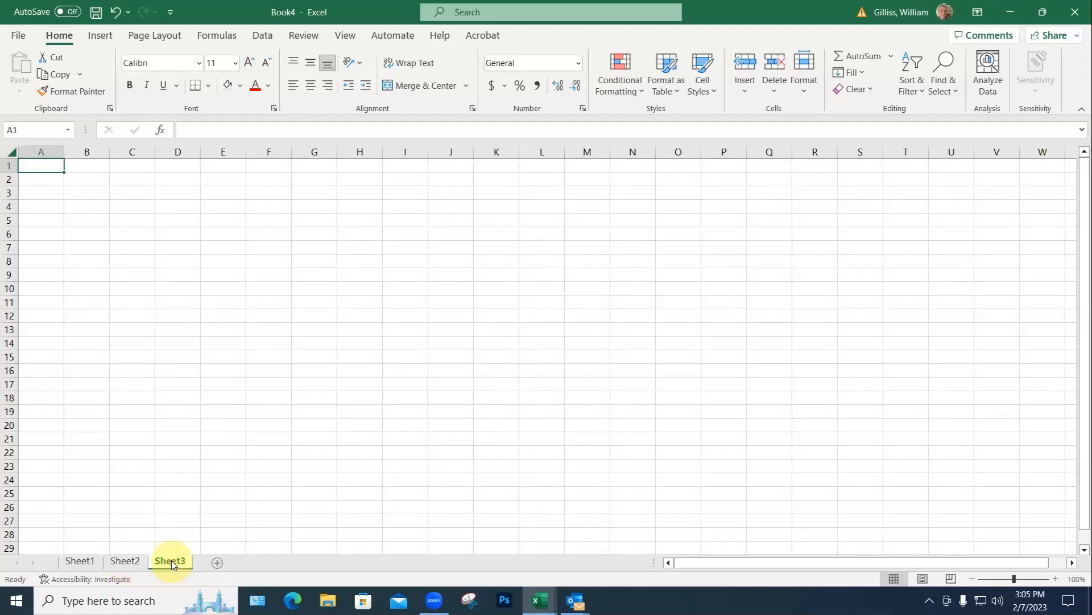
click(125, 562)
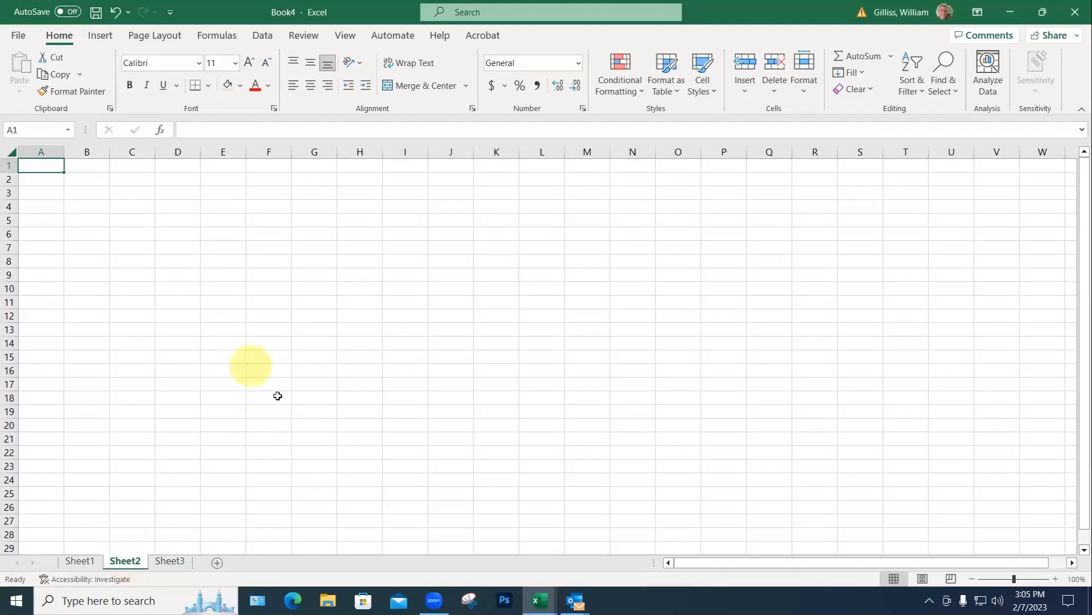
click(84, 561)
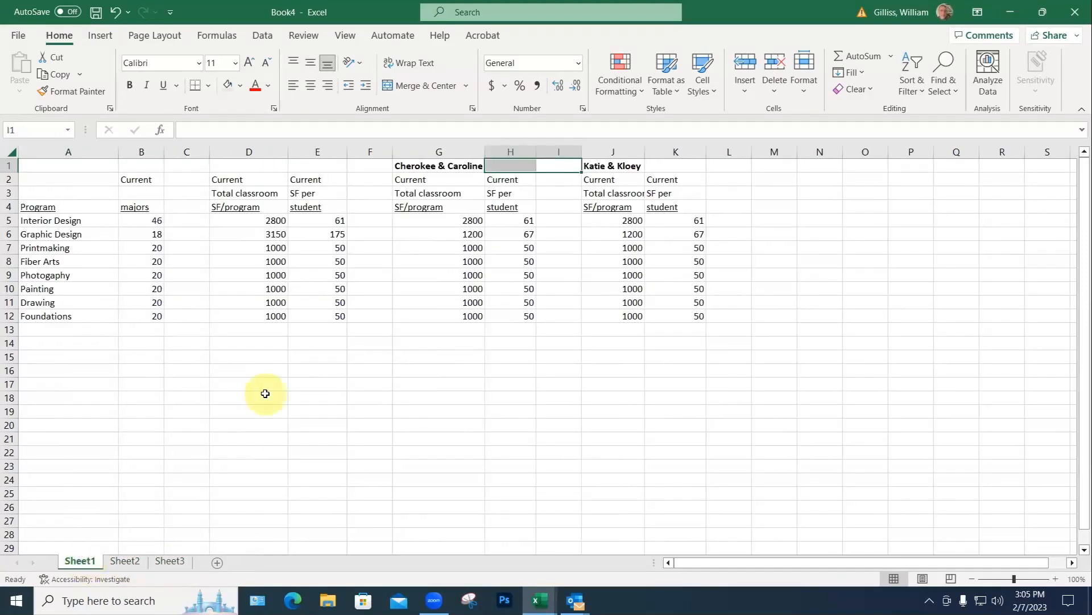